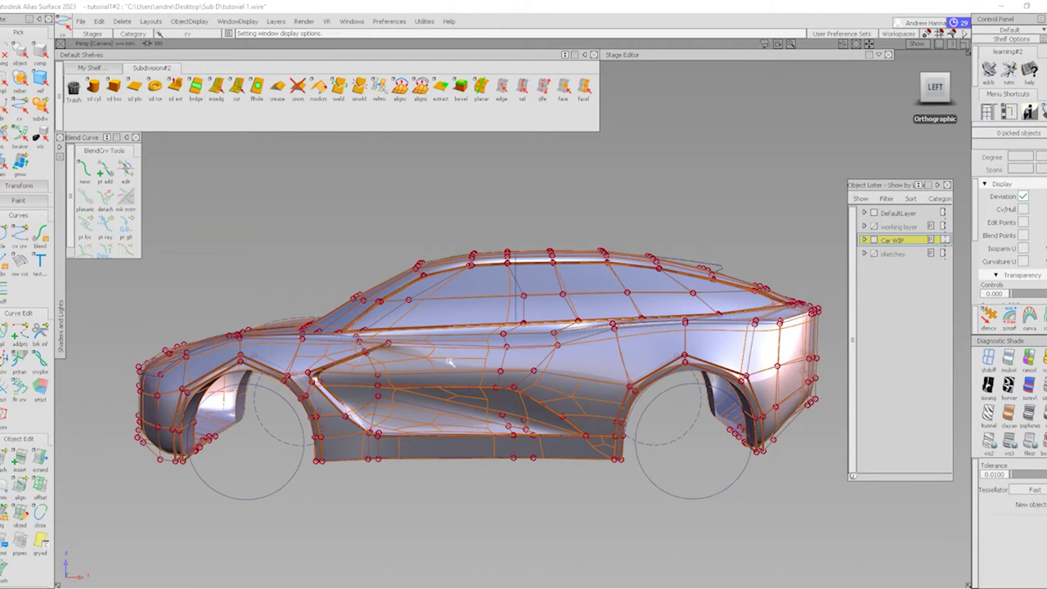
Make the sketches layer visible and set up an orthographic left view of the car's rear roof area
left_click(876, 254)
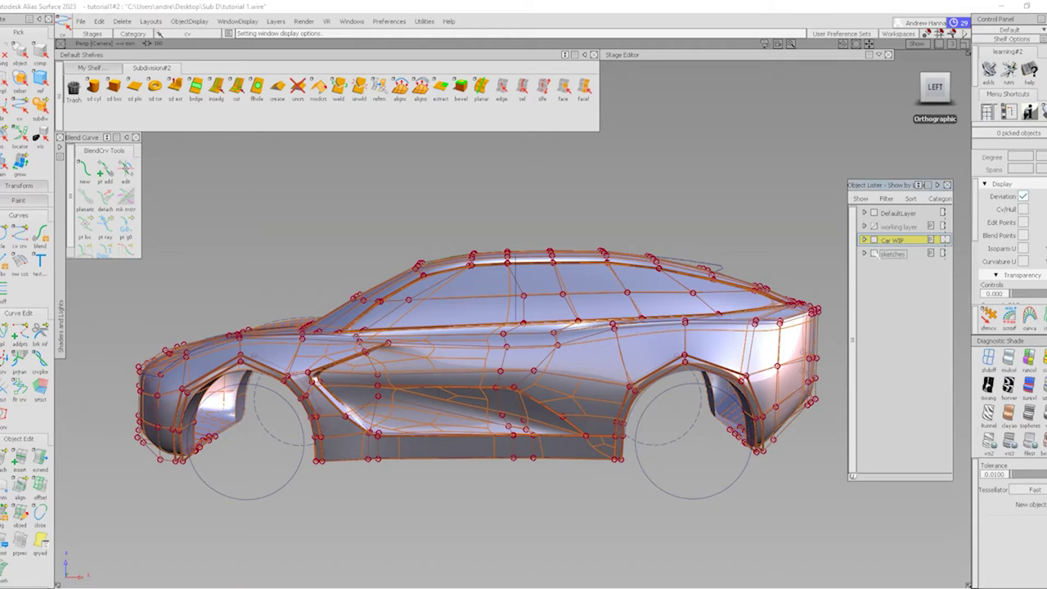
scroll(556, 388, "down", 2)
scroll(556, 388, "up", 2)
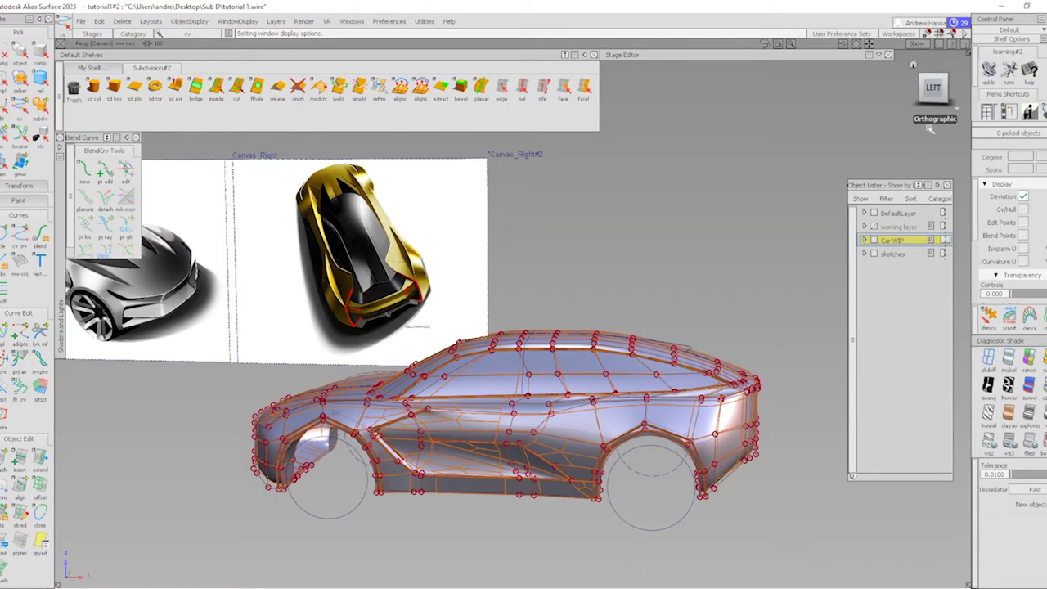
left_click(933, 86)
scroll(681, 360, "up", 5)
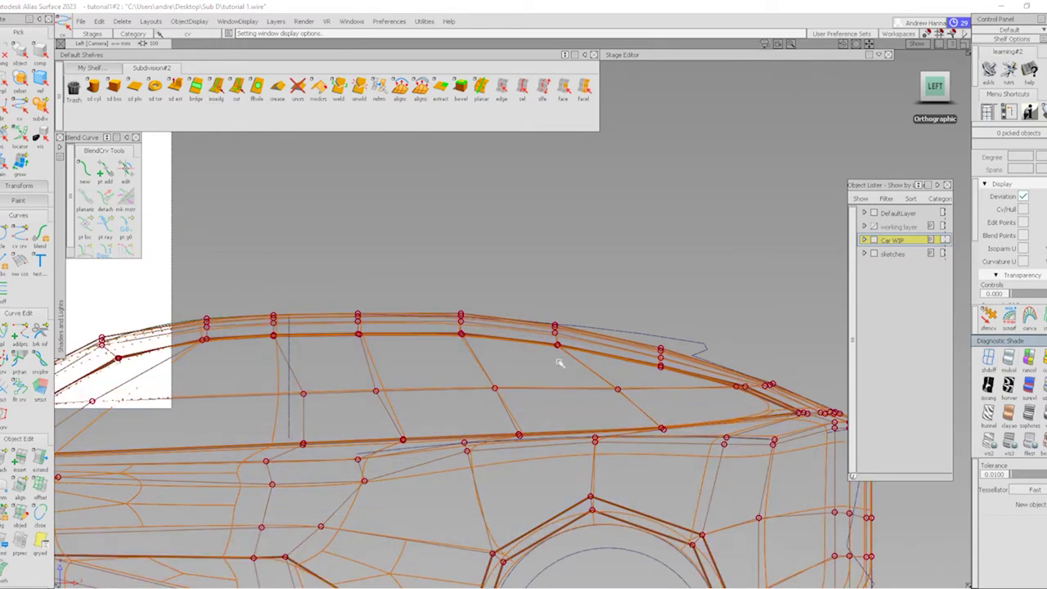
scroll(381, 369, "down", 5)
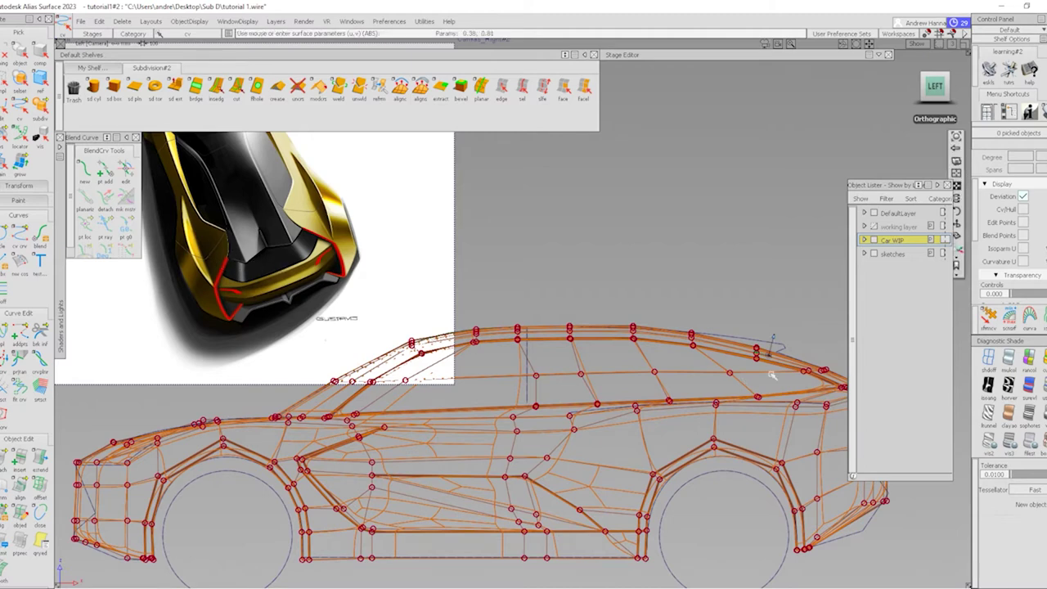
Cut a new subdivision edge from the rear side window's horizontal middle edge up to the last roof-rail vertex column
scroll(771, 368, "up", 3)
left_click(237, 87)
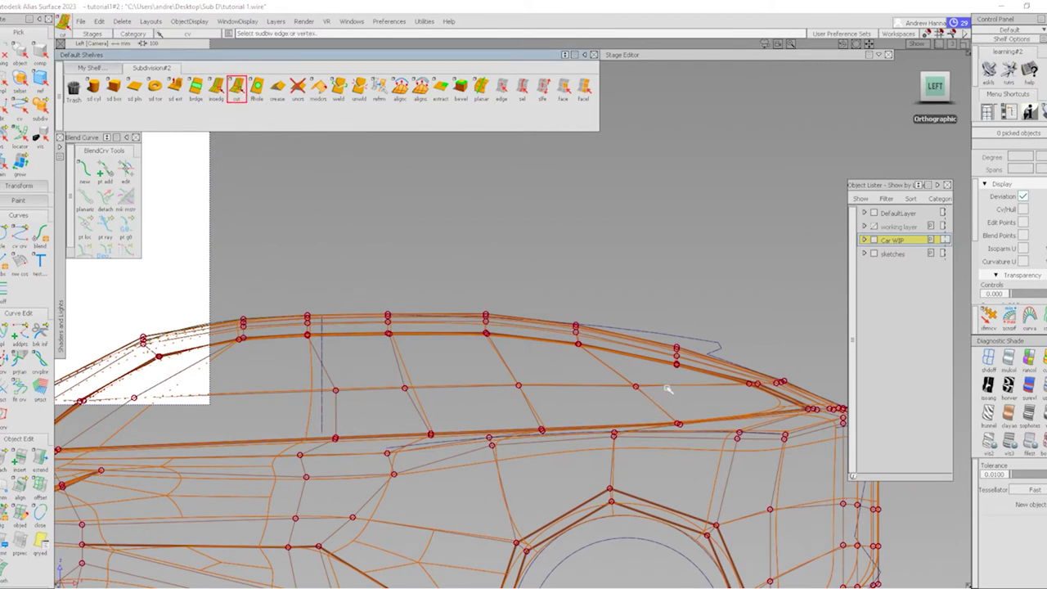
left_click(679, 387)
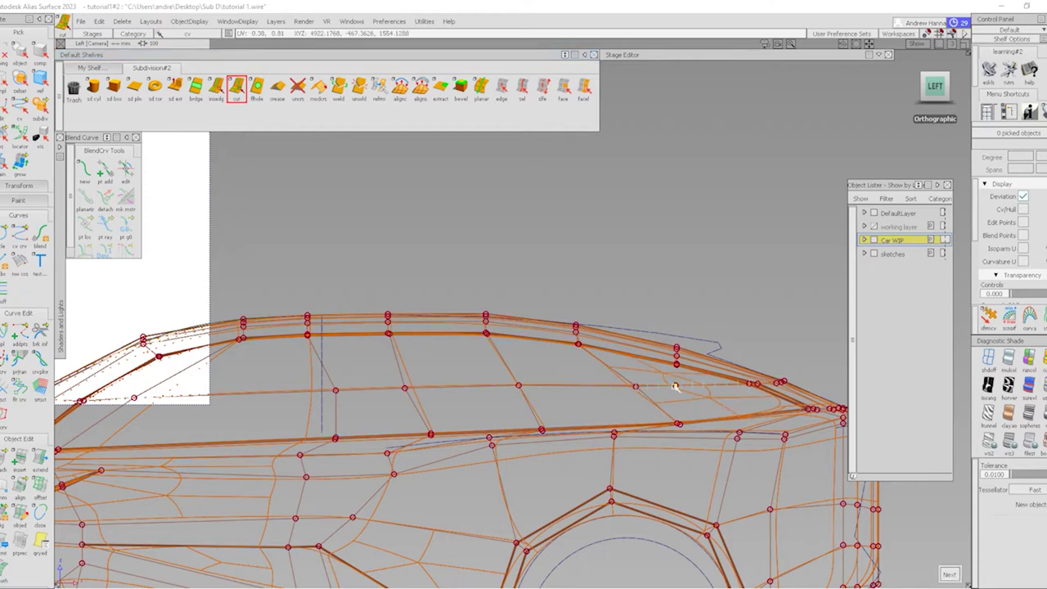
scroll(674, 385, "up", 3)
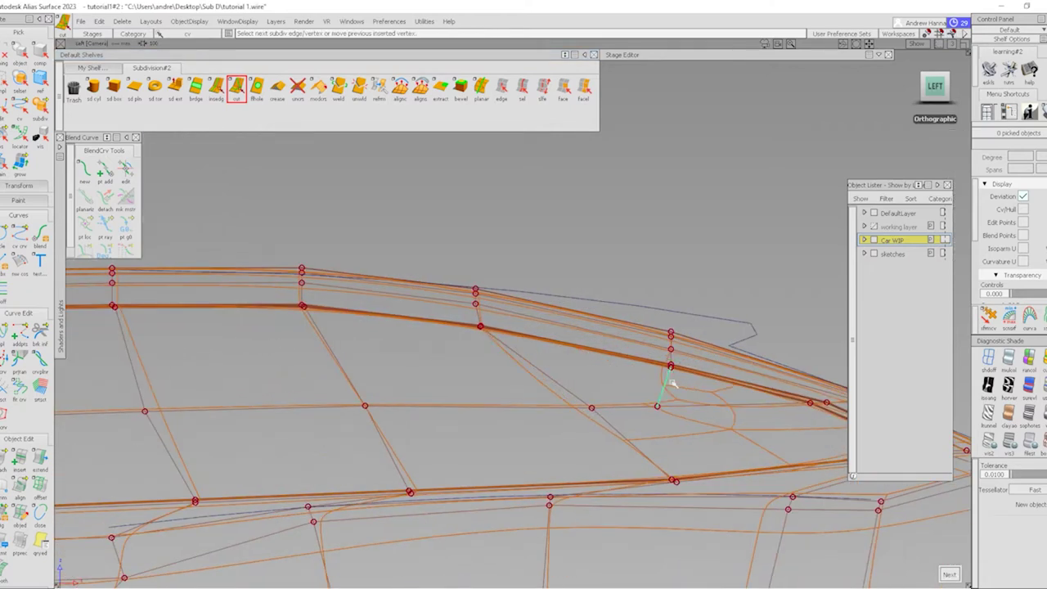
key("Return")
Move the rear roof-rail column of CVs rearward toward the lower corner of the blue spoiler profile curve
left_click_drag(617, 323, 695, 384)
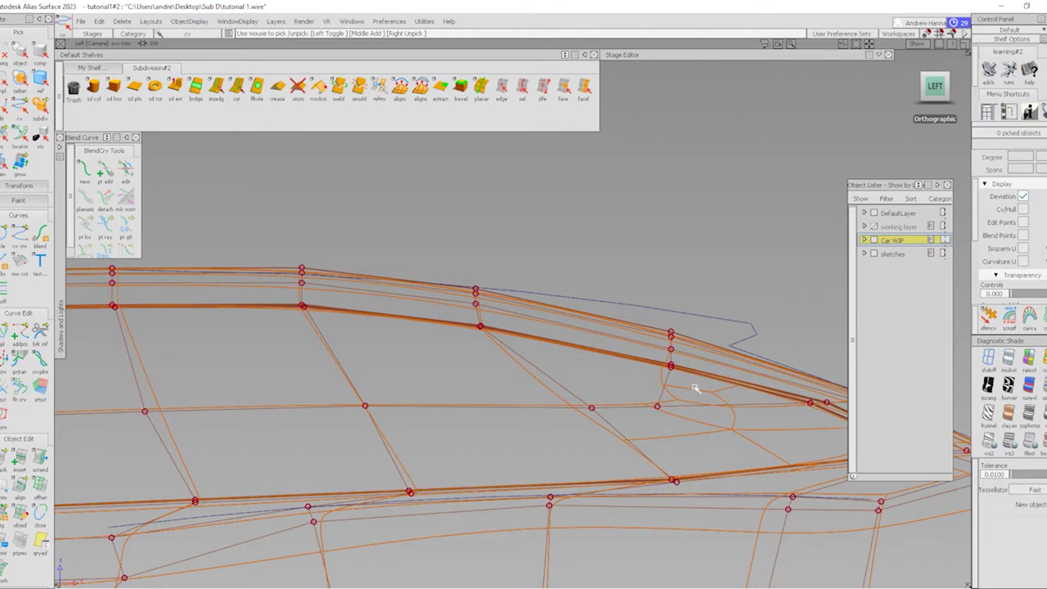
key("m")
middle_click_drag(701, 355, 761, 358)
key("ctrl+shift+d")
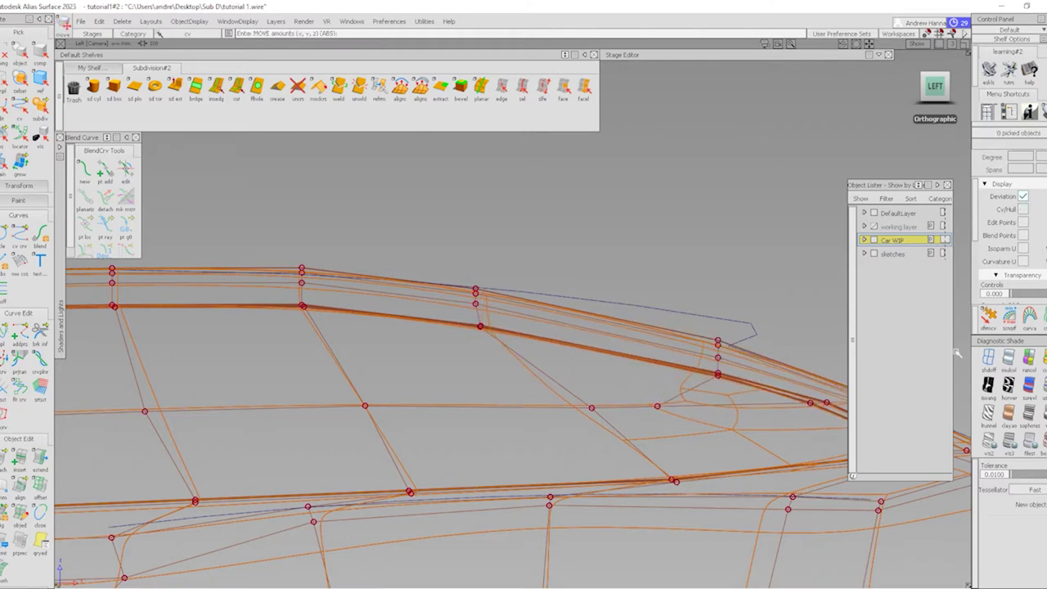
Slide the lower CVs of the moved column forward along their hulls so the column forms a slanted line
left_click(705, 371)
middle_click_drag(702, 369, 590, 377, "ctrl+shift")
left_click(716, 359)
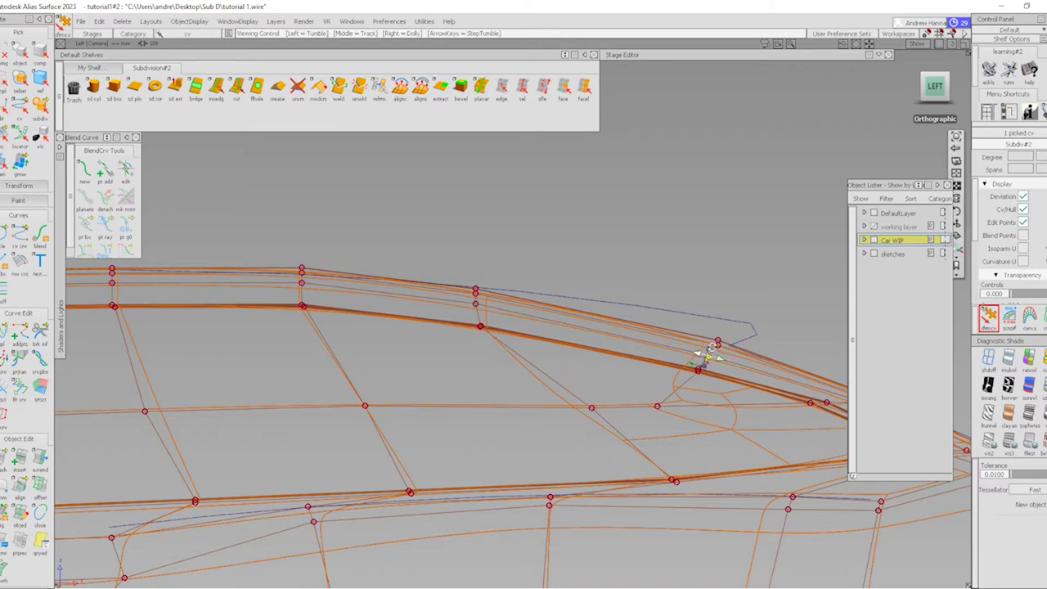
mouse_move(701, 346)
right_mouse_down("alt+shift")
mouse_move(737, 324)
mouse_move(720, 352)
right_mouse_up("alt+shift")
left_click(717, 348)
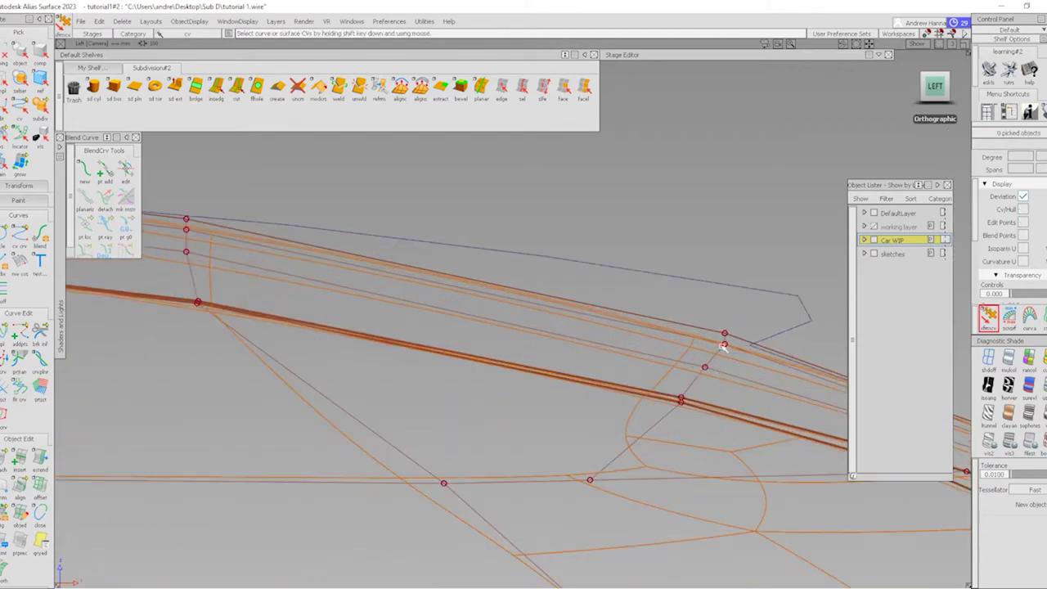
left_click(724, 345)
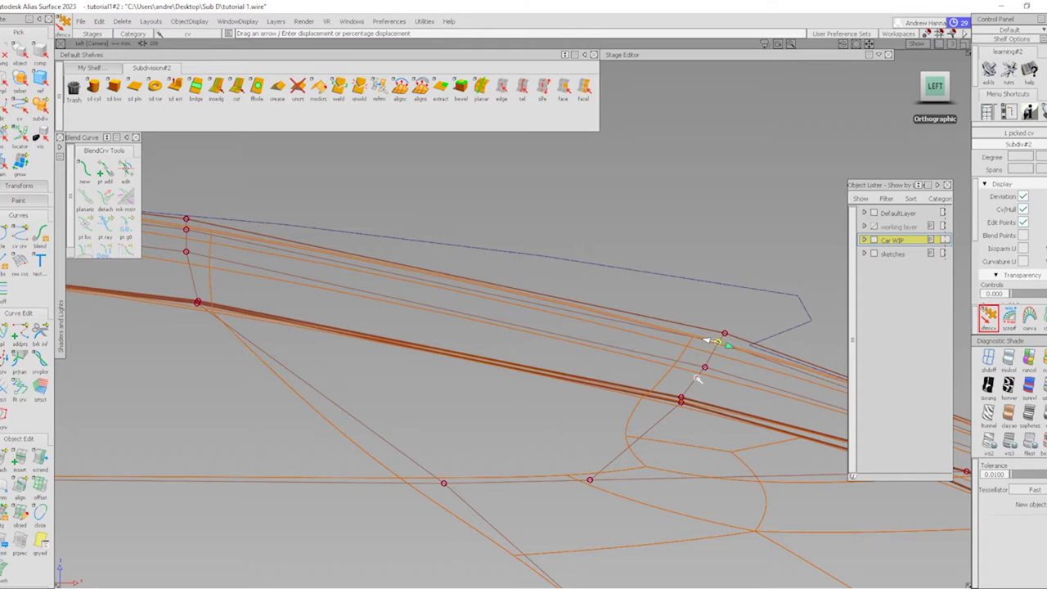
left_click(704, 368)
left_click(680, 400)
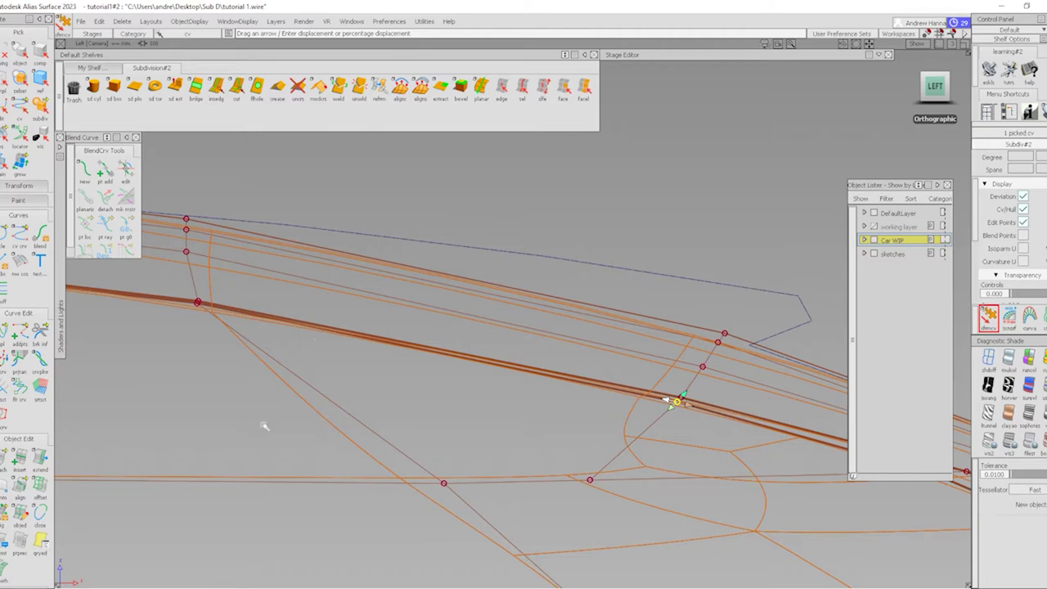
left_click_drag(265, 425, 314, 334)
Delete the doubled edge along the upper window line between the last two roof-rail vertex columns
left_click(501, 88)
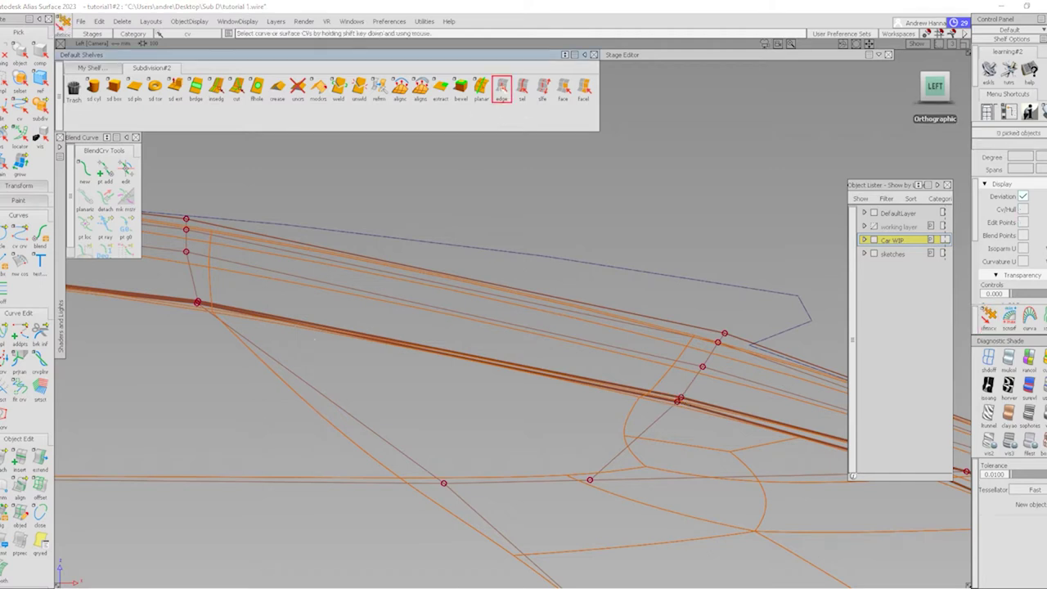
left_click(601, 388)
left_click_drag(464, 378, 671, 398, "alt+shift")
key("Delete")
key("Return")
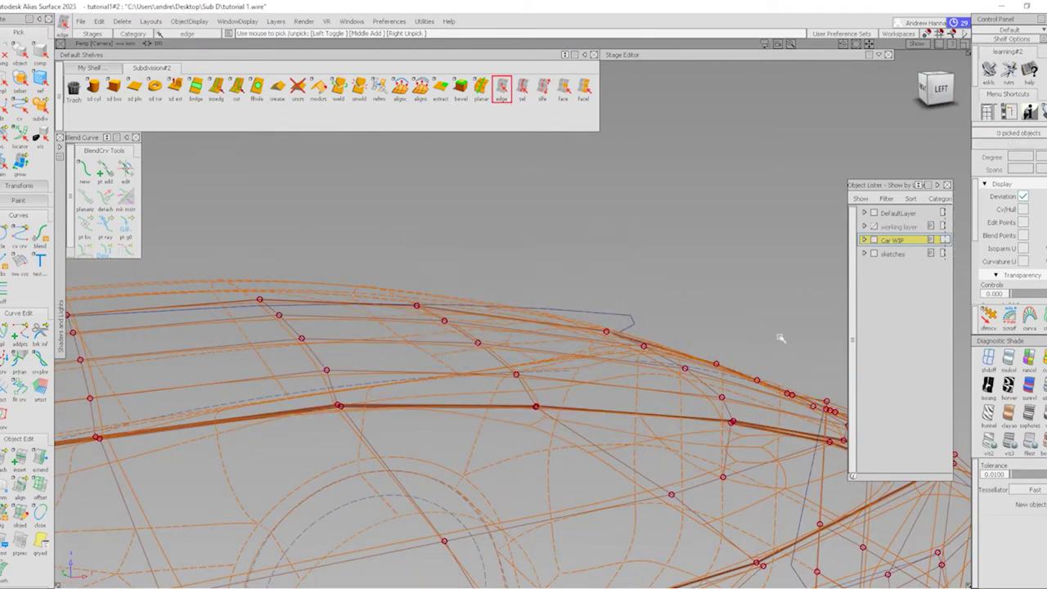
Cut an edge from the upper window corner down to the horizontal middle edge, just behind the existing diagonal edge
left_click(941, 88)
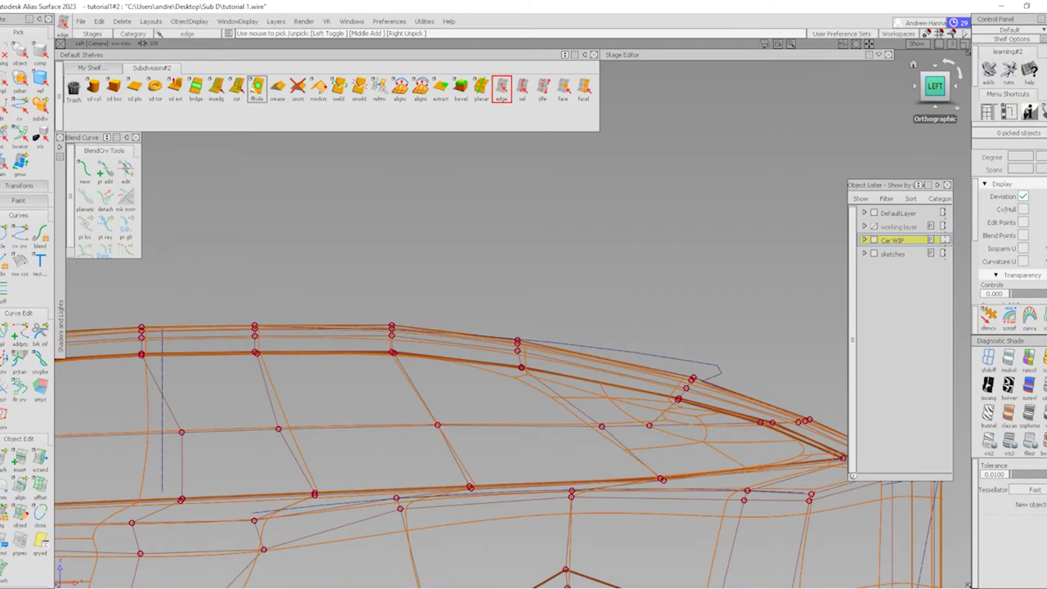
left_click(236, 86)
right_click_drag(538, 411, 616, 329, "alt+shift")
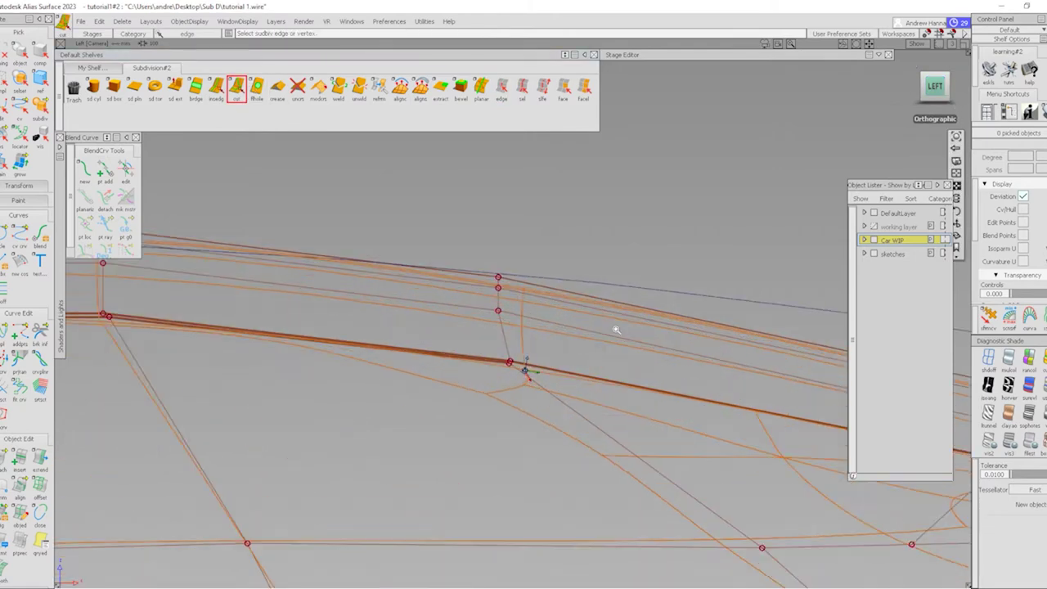
scroll(525, 367, "up", 3)
middle_click_drag(524, 367, 367, 273, "alt+shift")
left_click(603, 505)
left_click(613, 506)
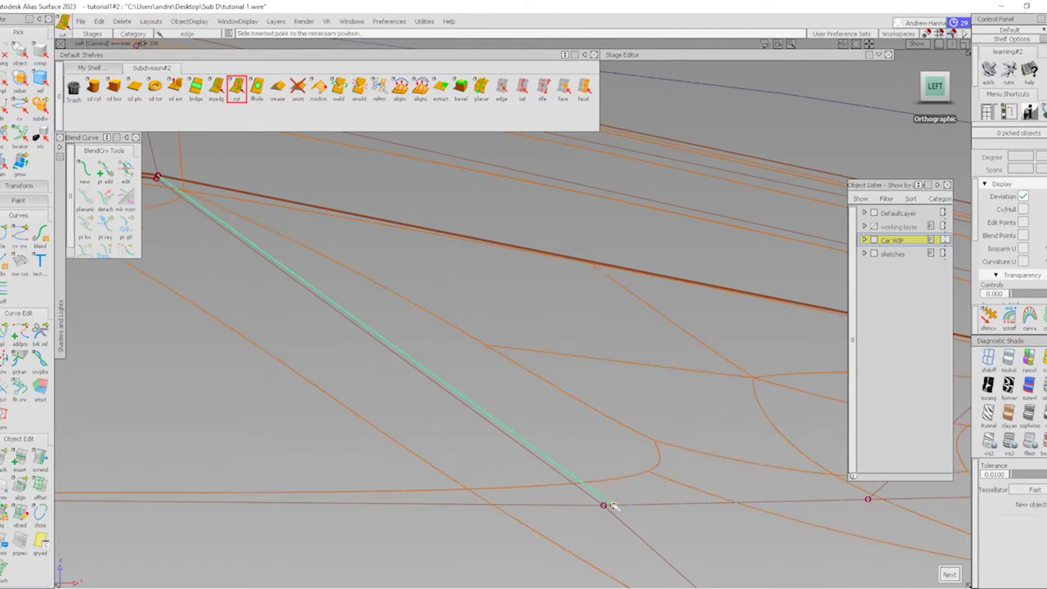
left_click(613, 506)
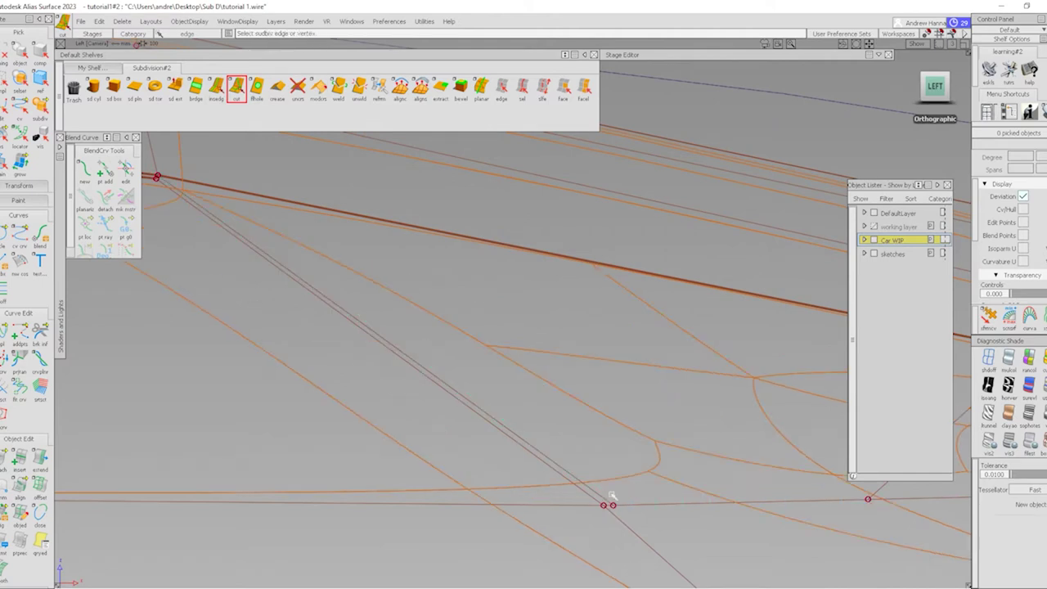
Cut an edge just above the window's horizontal middle edge, from the double diagonal to the slanted rear edge, adding a vertex near its rear end
left_click(603, 504)
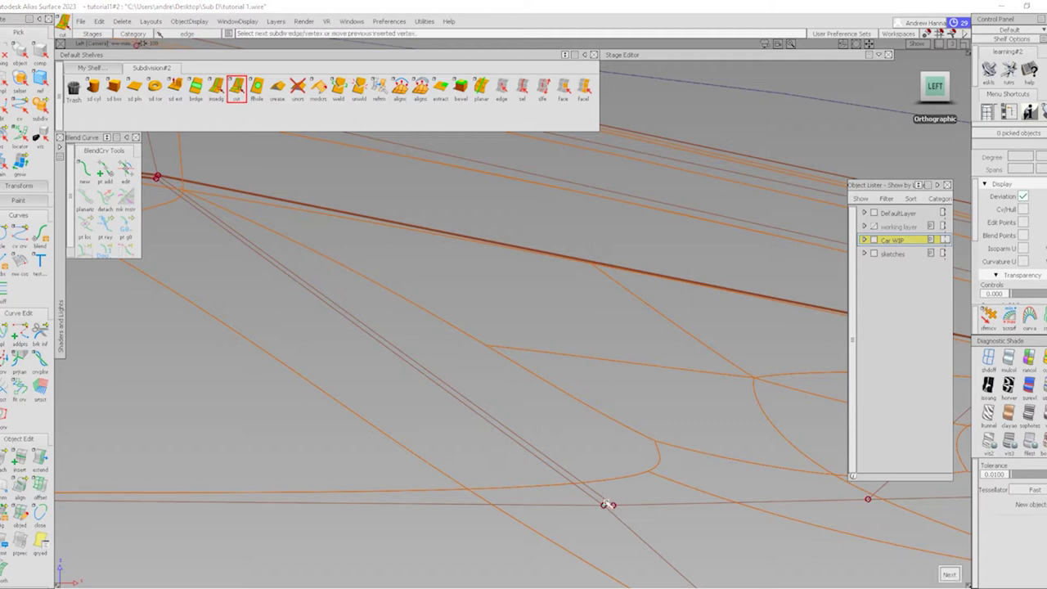
key("Escape")
middle_click_drag(629, 518, 464, 362, "alt+shift")
left_click(434, 359)
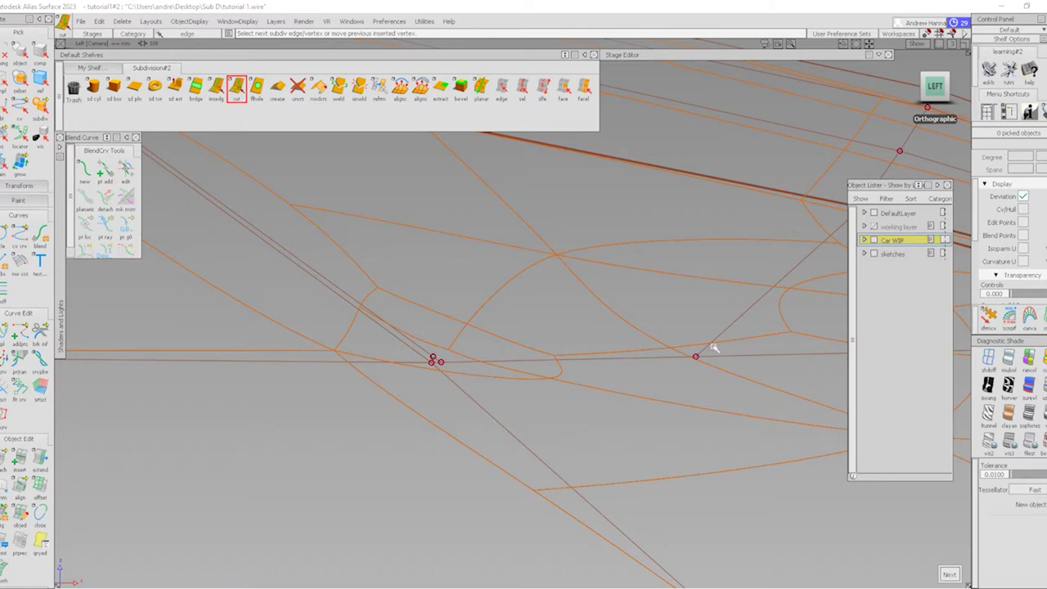
left_click(709, 349)
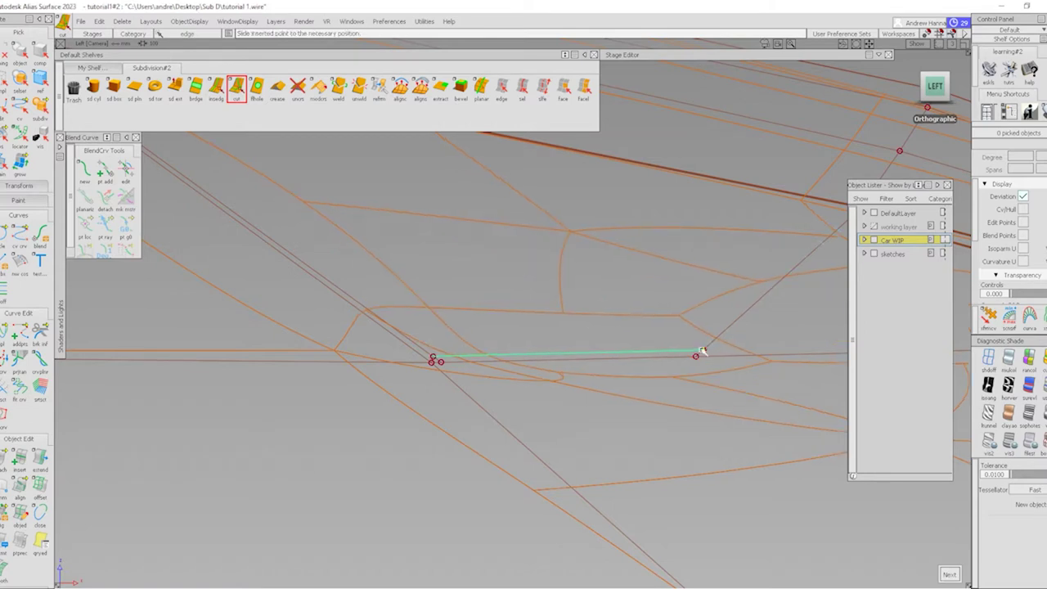
scroll(696, 354, "up", 3)
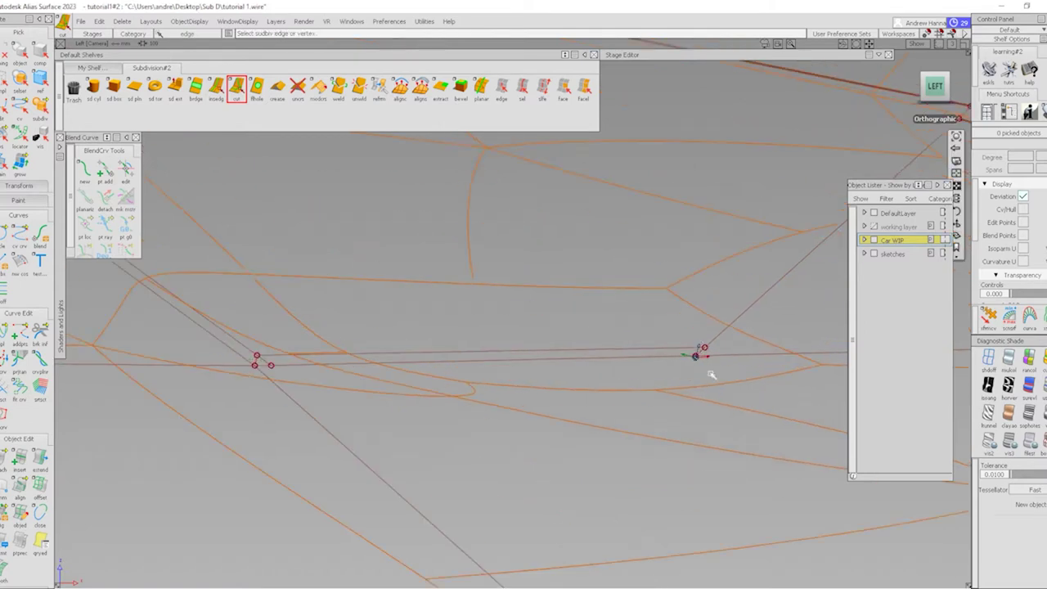
left_click(692, 353)
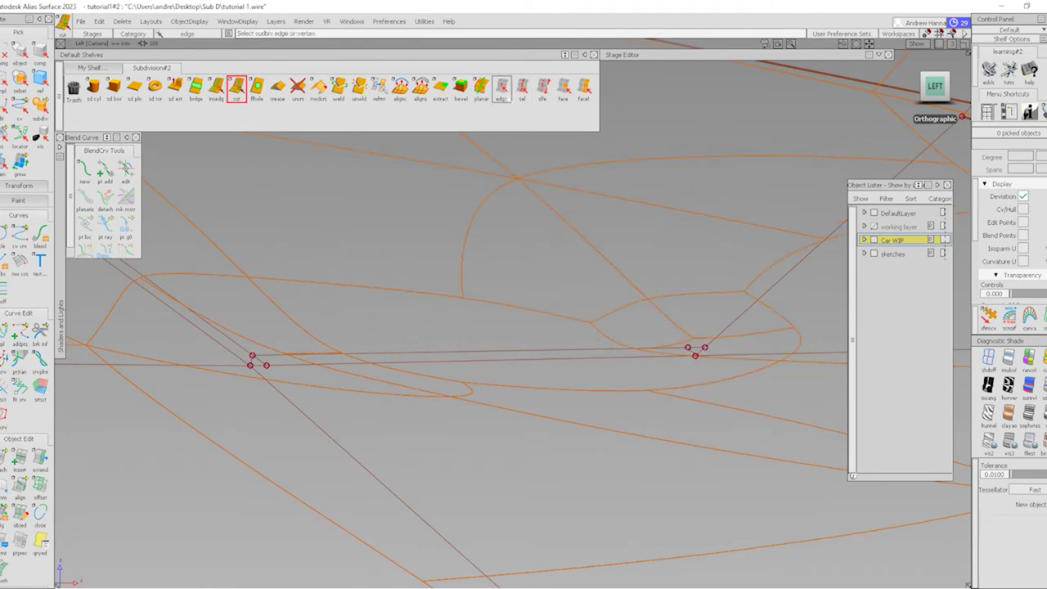
Delete the extra short edge at the front lower corner and cut an edge up to the window line, parallel to the slanted rear edge
left_click(503, 88)
left_click(260, 365)
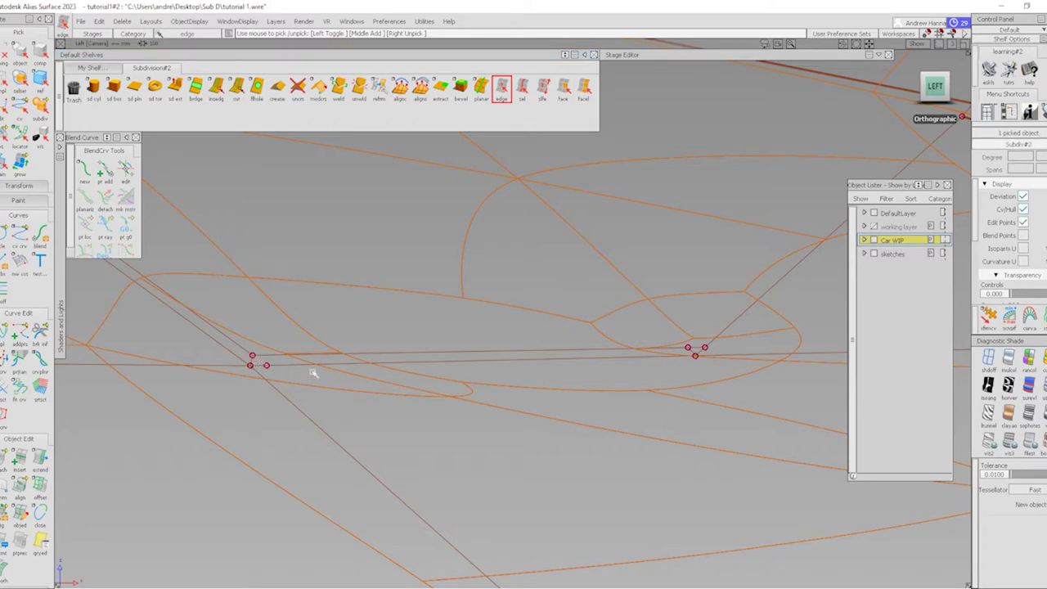
scroll(720, 381, "up", 4)
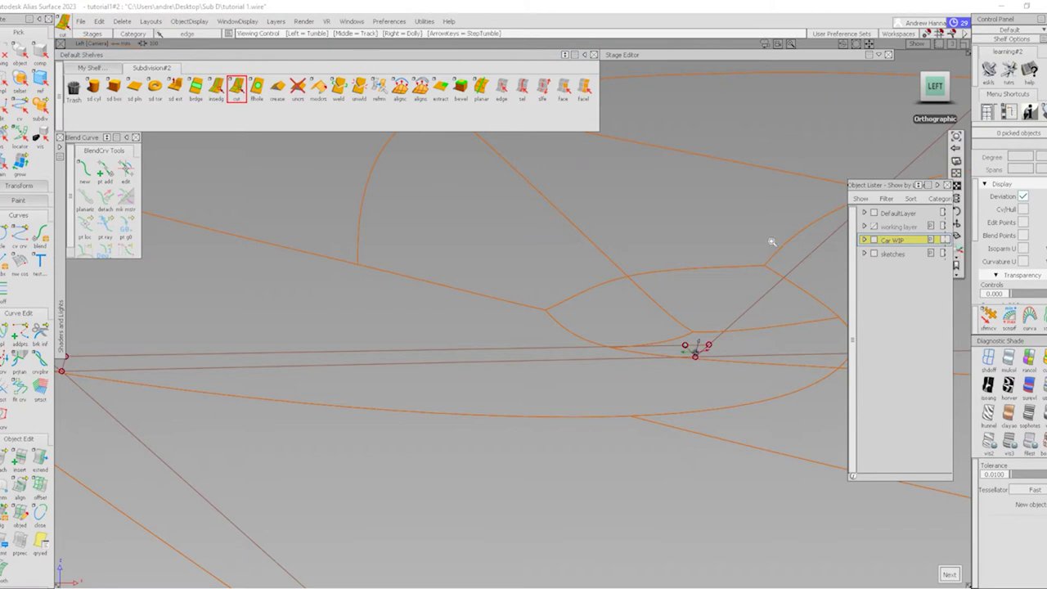
left_click_drag(771, 238, 597, 219, "alt+shift")
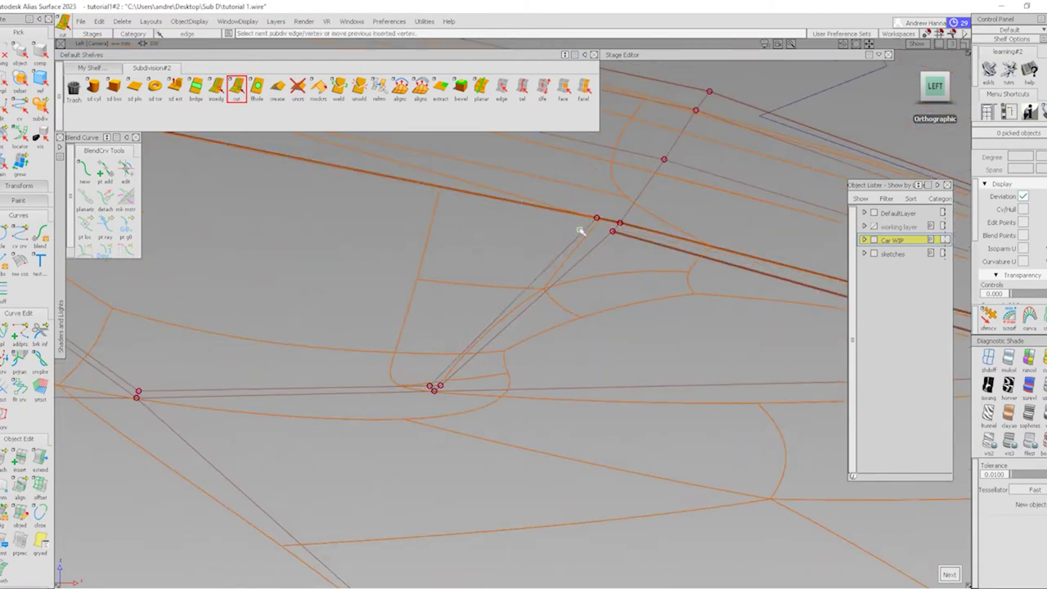
Delete the doubled edges along the upper and lower window lines behind the slanted cut
key("e")
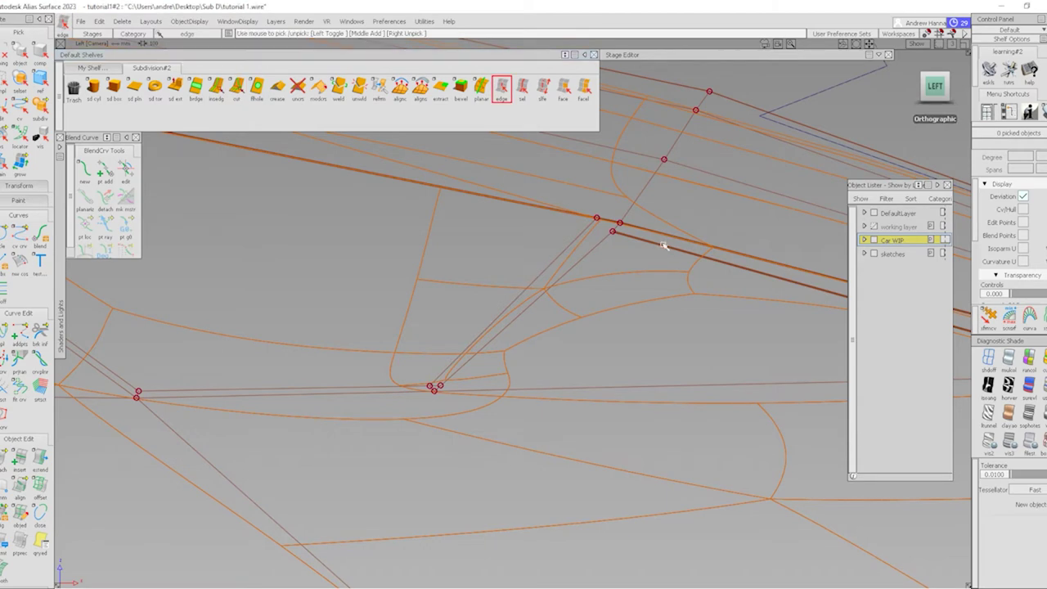
left_click(665, 246)
left_click_drag(665, 246, 464, 371, "alt+shift")
left_click(727, 378)
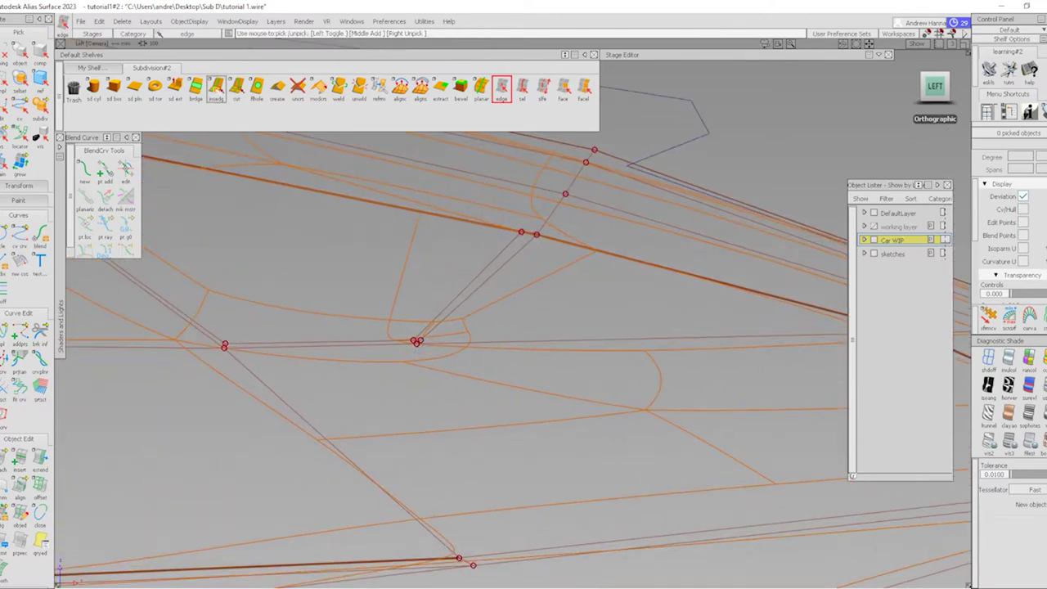
Insert an edge across the roof rail just ahead of the slanted column and connect it to the new cut at the window line
left_click(216, 86)
left_click_drag(568, 238, 556, 290, "alt+shift")
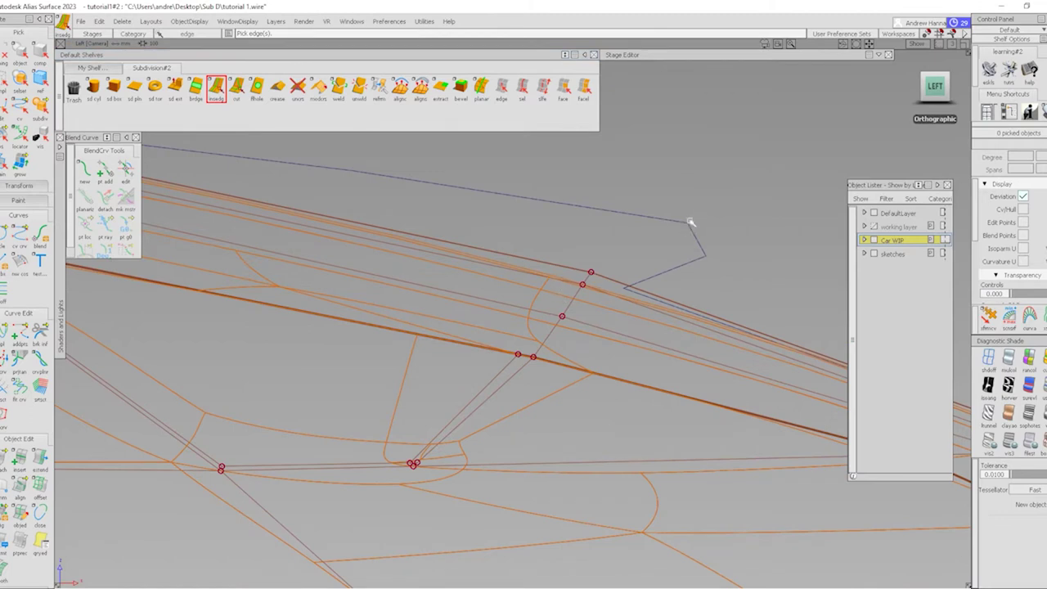
left_click_drag(577, 284, 563, 281)
left_click(236, 86)
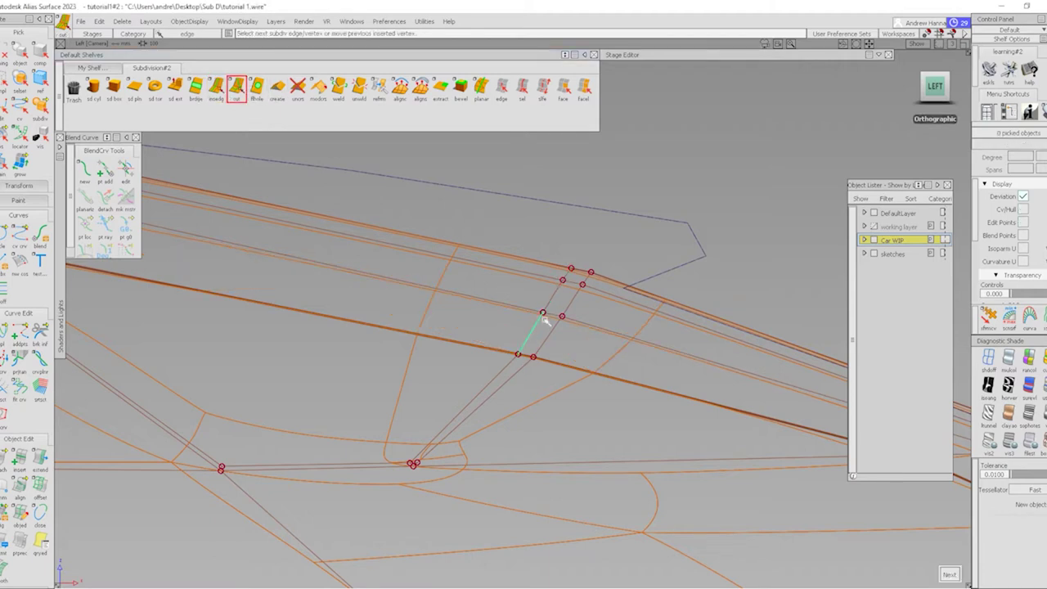
middle_click_drag(413, 467, 563, 421, "alt+shift")
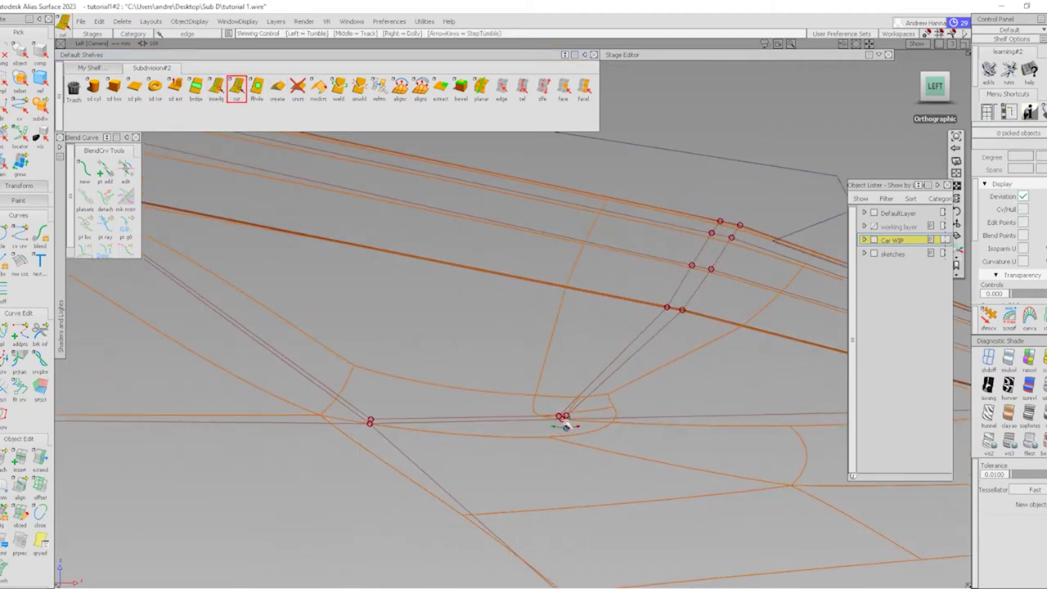
Delete the extra short edge between the clustered vertices at the rear lower corner of the window cut
left_click(502, 87)
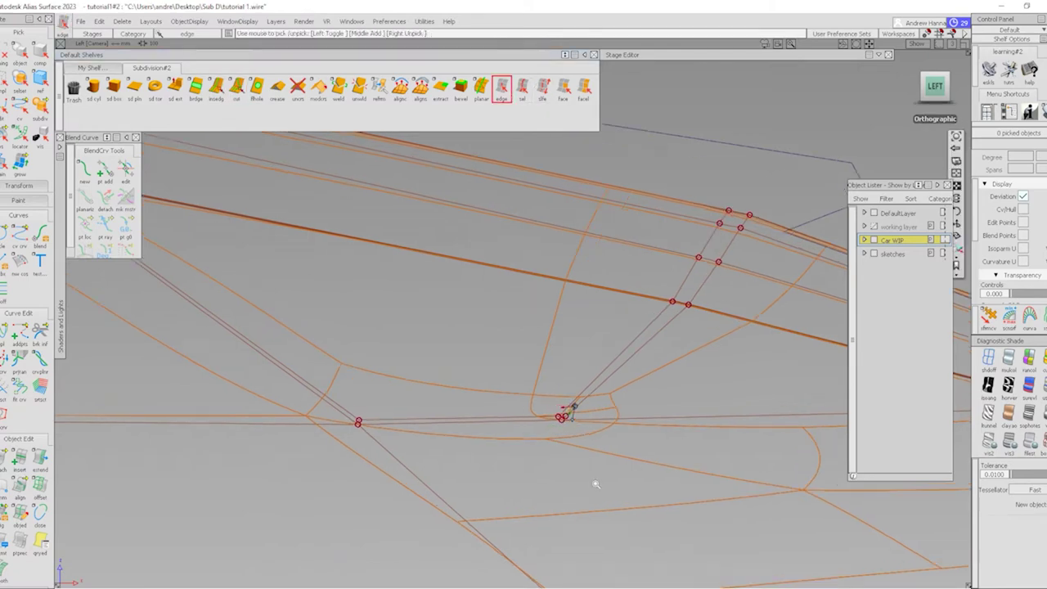
scroll(573, 458, "up", 3)
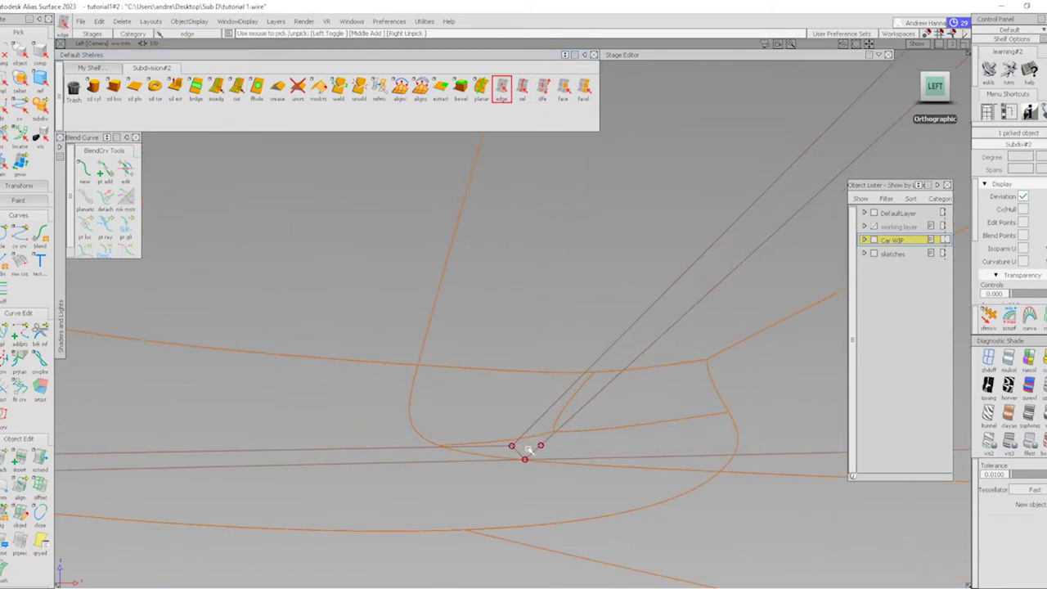
key("Delete")
key("Return")
Crease the doubled slanted edges across the roof rail together with the front and lower edges of the window cut
right_click_drag(621, 226, 543, 401, "alt+shift")
middle_click_drag(542, 402, 535, 285, "alt+shift")
key("F4")
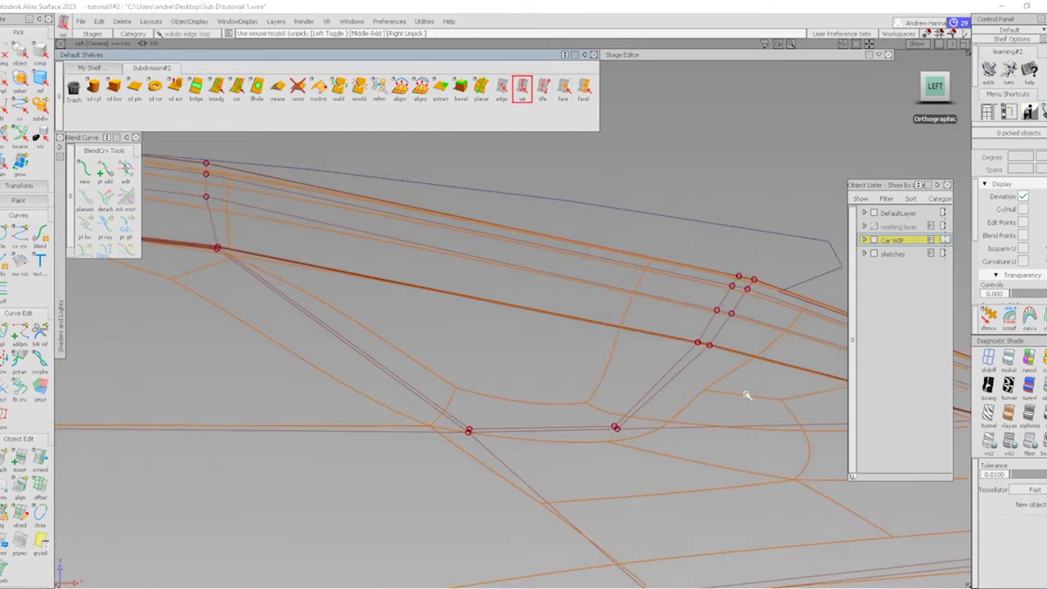
left_click(683, 363)
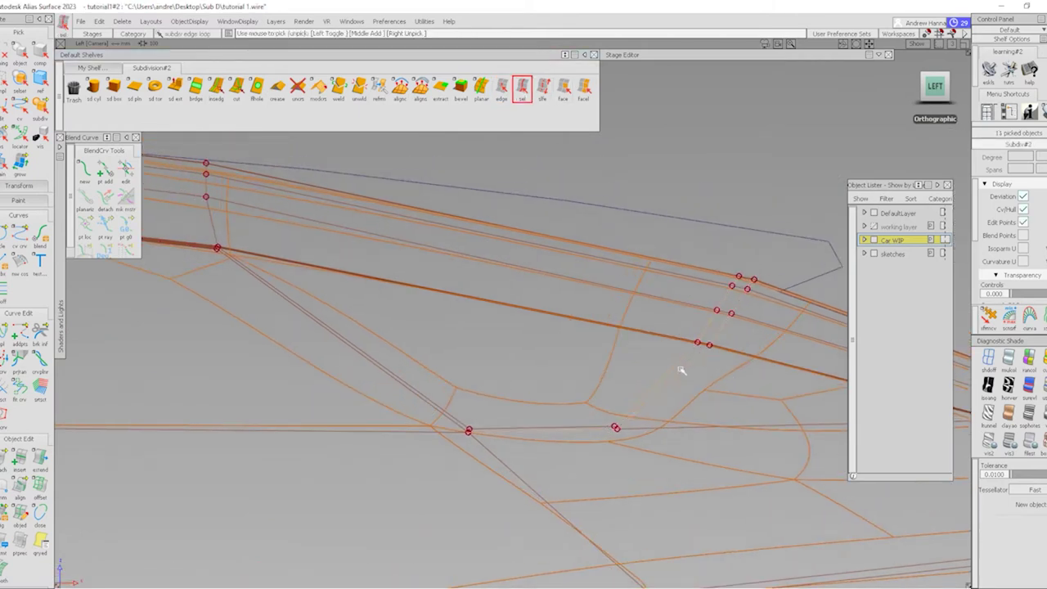
left_click(458, 418)
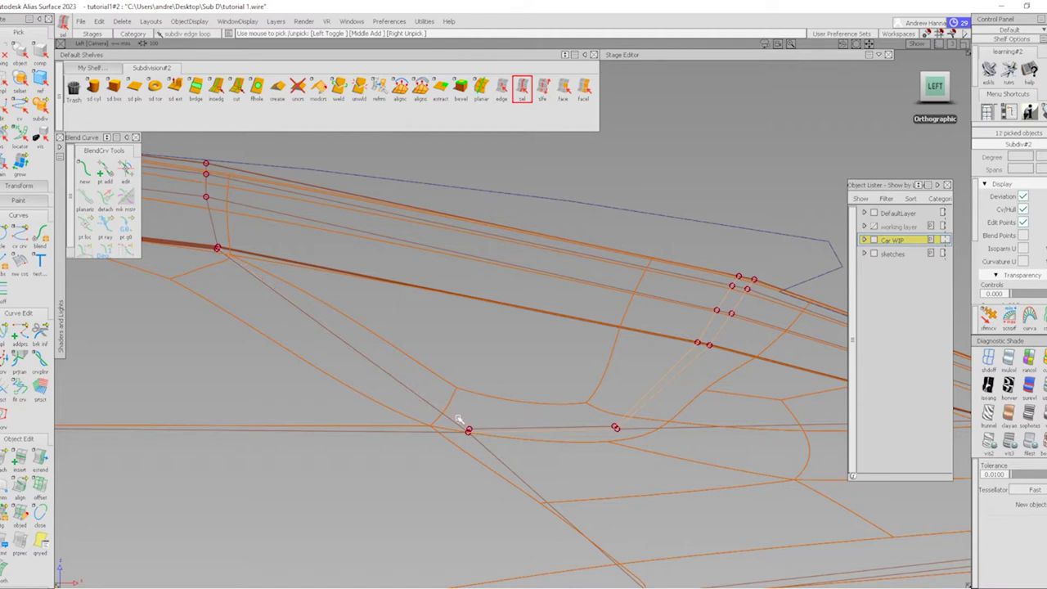
scroll(306, 323, "up", 2)
left_click(302, 317)
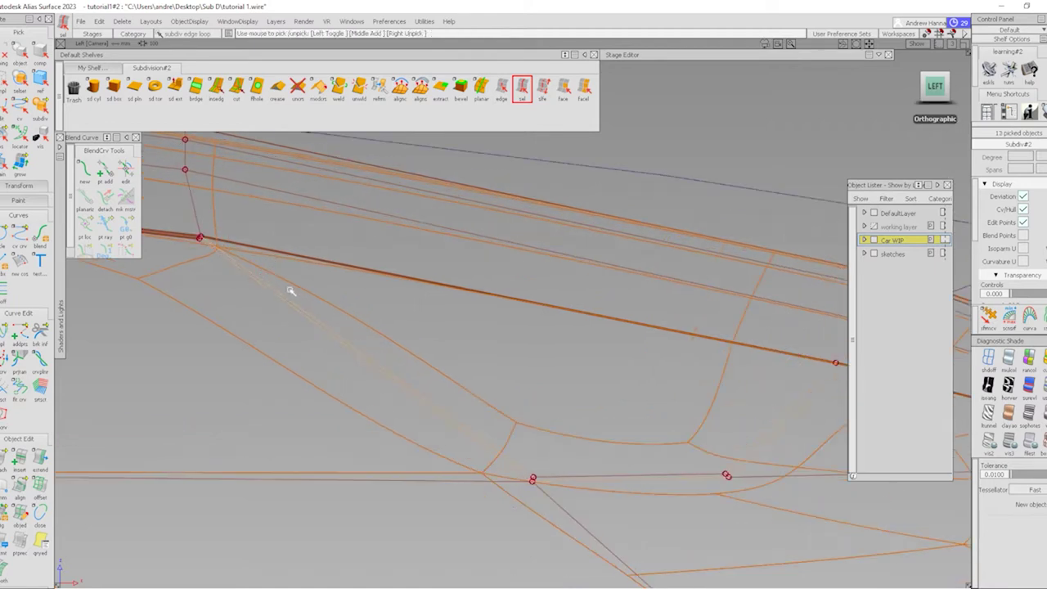
left_click(277, 87)
scroll(491, 397, "down", 2)
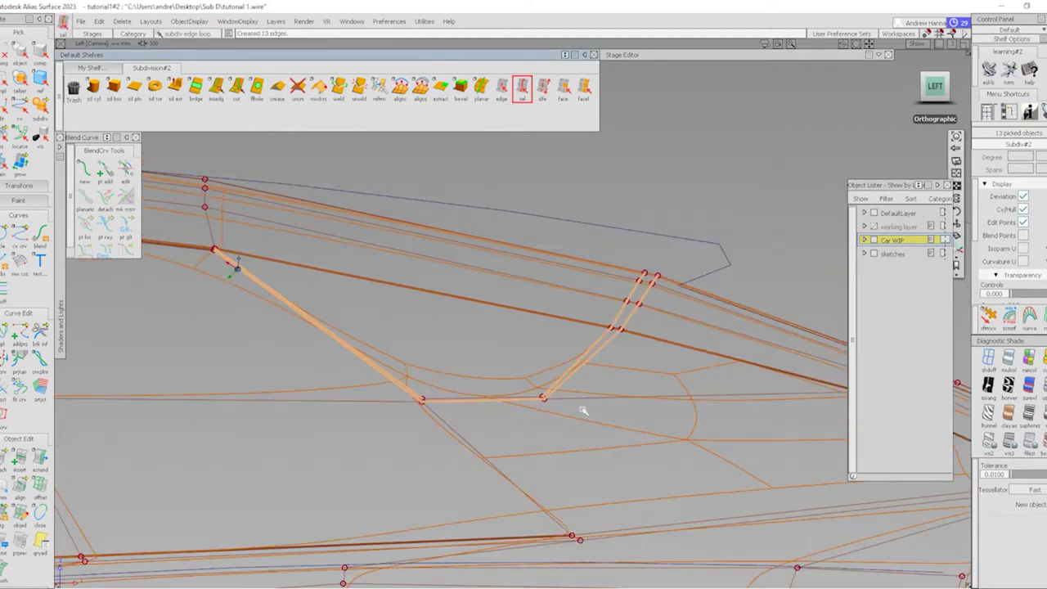
left_click(533, 311)
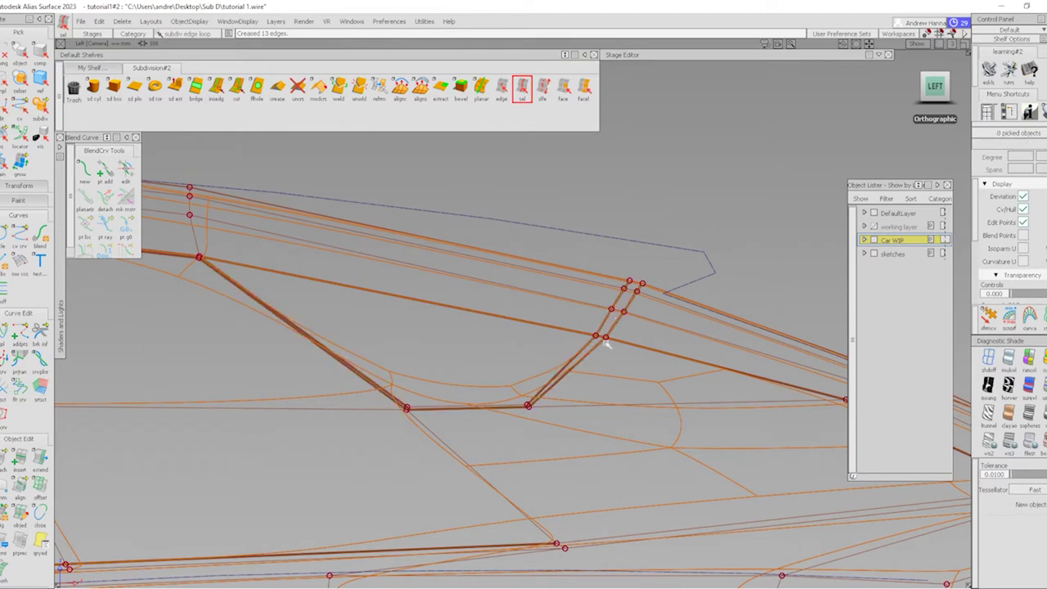
Insert an edge across the roof rail just behind the slanted columns and cut it down to the window cut's rear lower corner
scroll(638, 368, "up", 2)
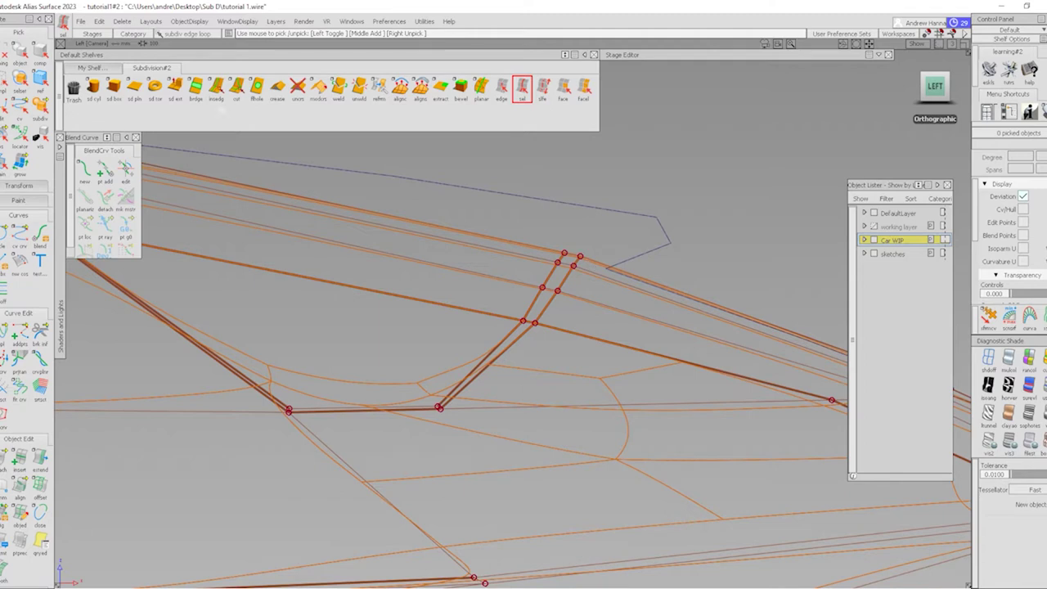
left_click(216, 88)
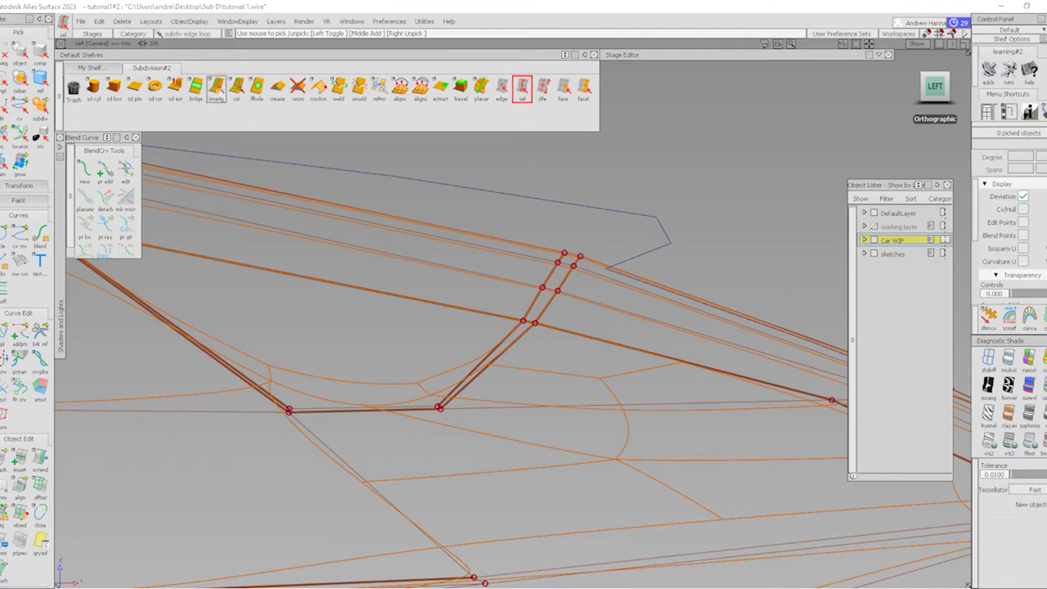
left_click(599, 281)
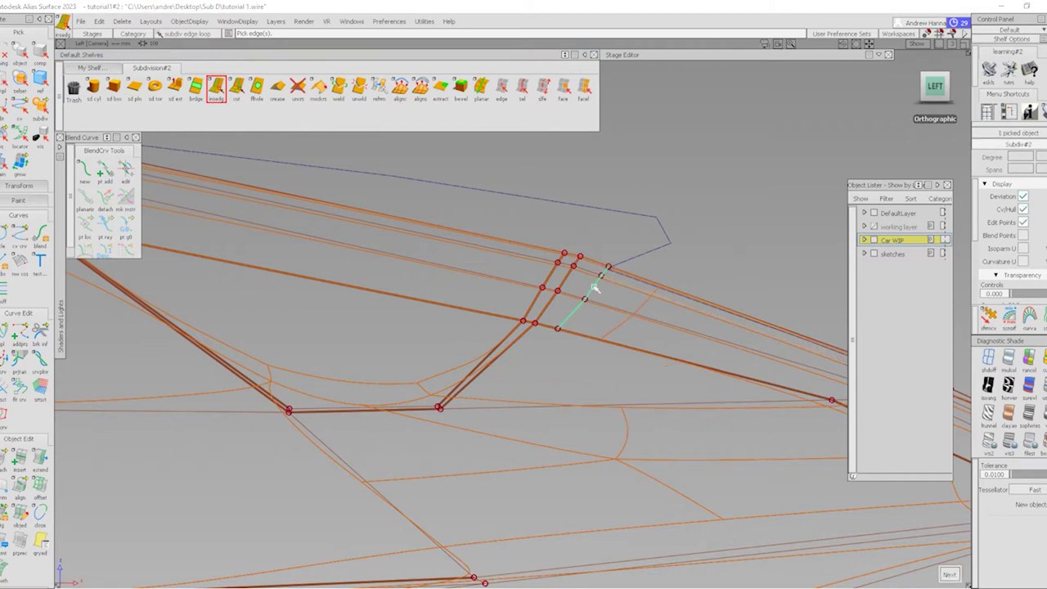
left_click(595, 287)
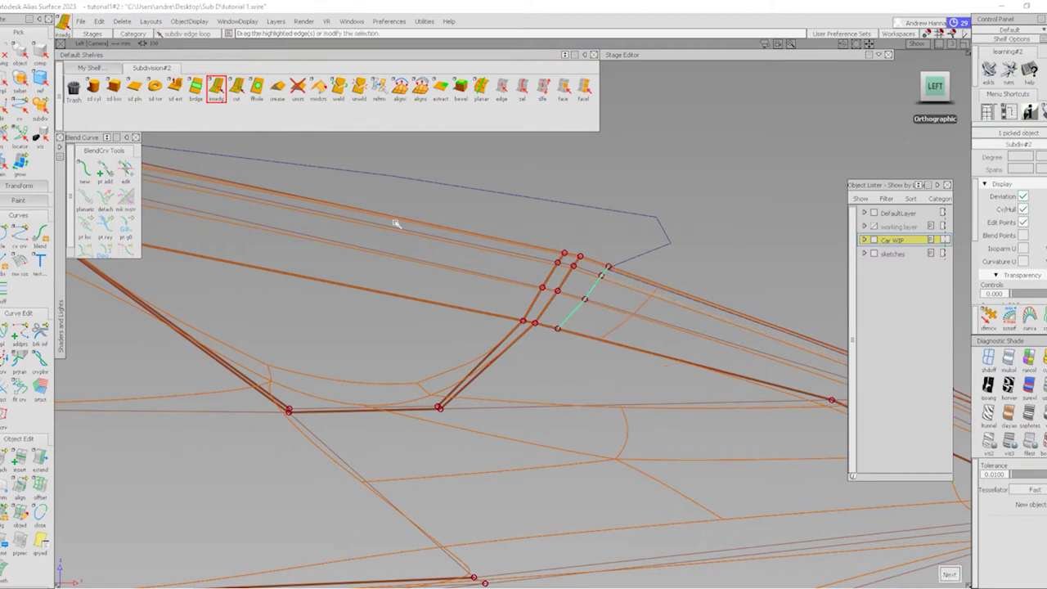
left_click(236, 86)
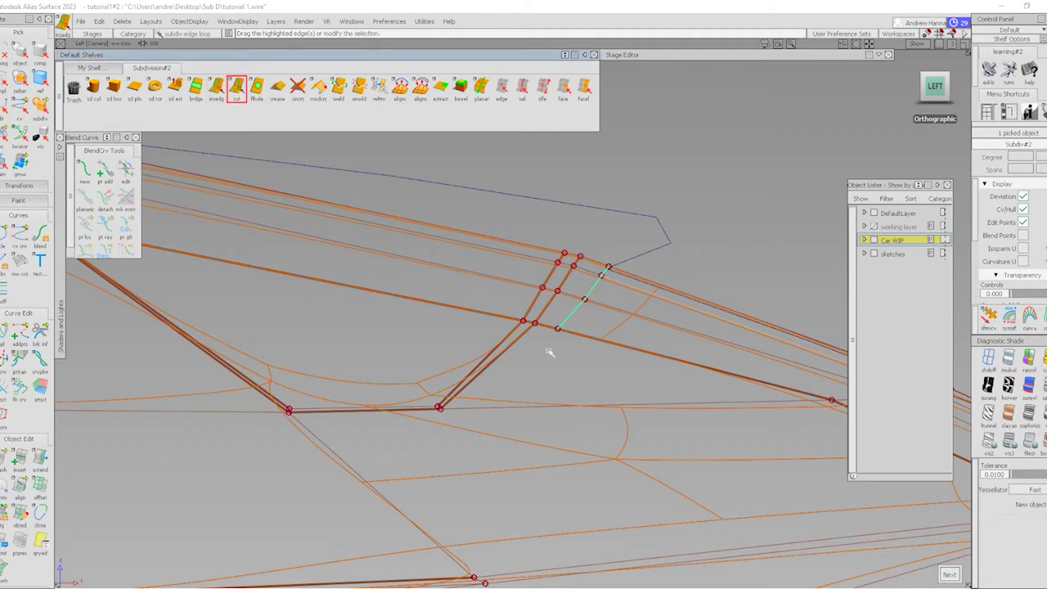
left_click(557, 329)
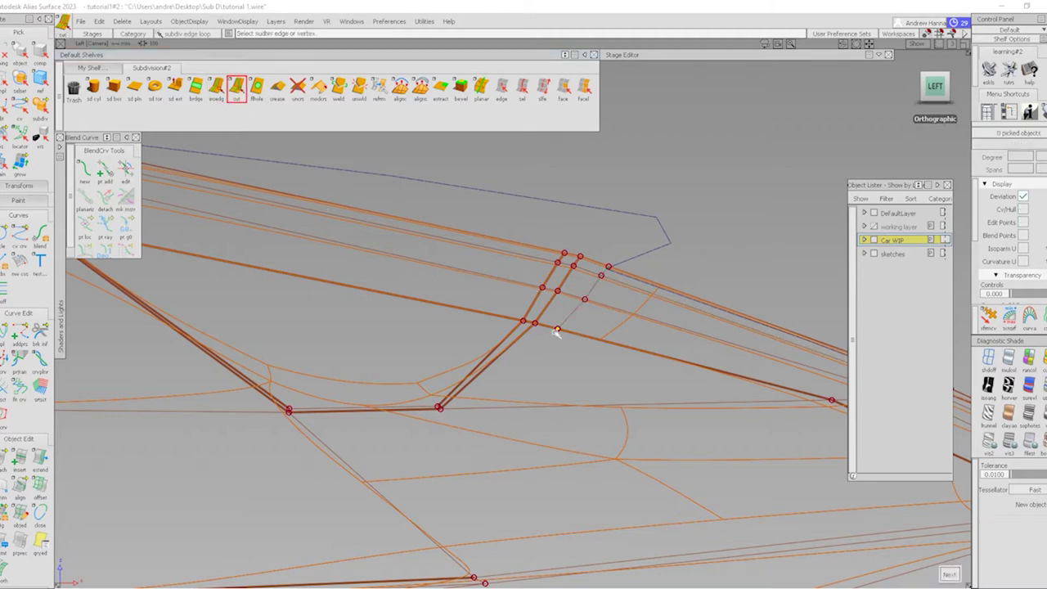
left_click(441, 411)
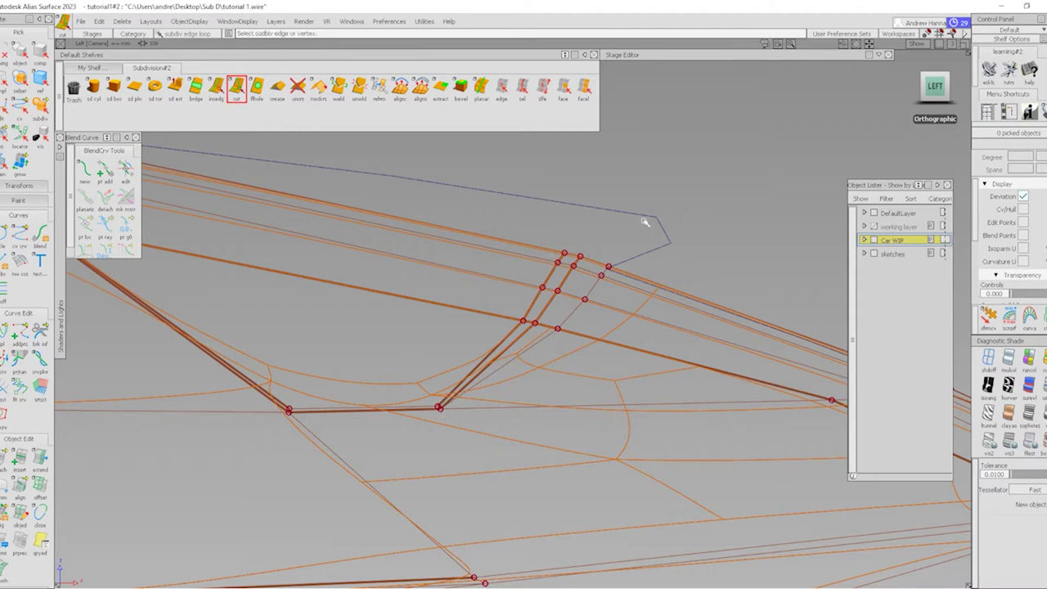
Raise the five vertices of the front slanted column across the roof rail to form a step above the column behind it
left_click(987, 318)
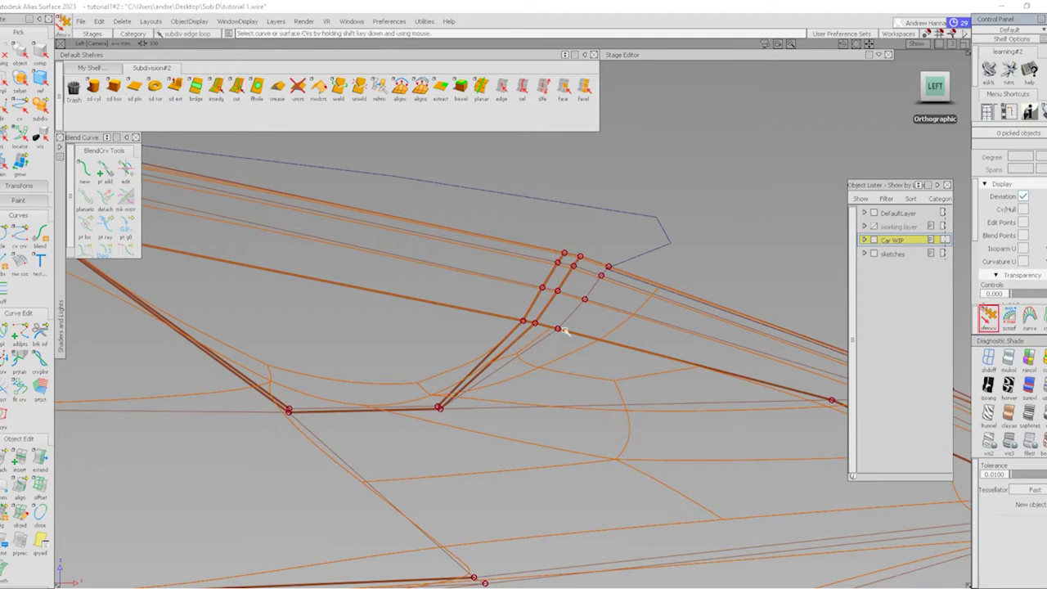
left_click_drag(678, 304, 509, 341, "alt+shift")
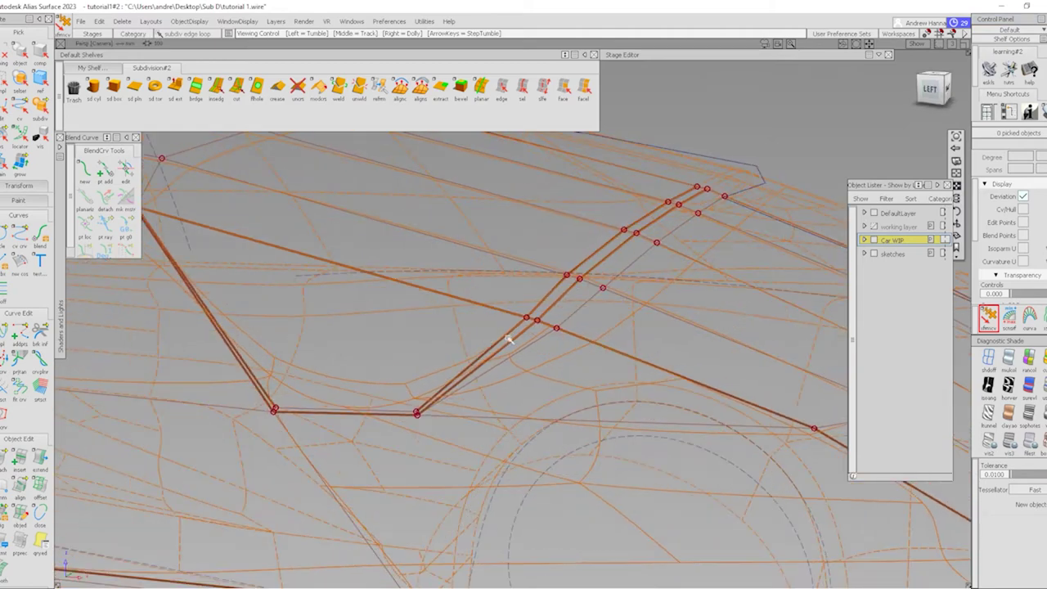
left_click(696, 189)
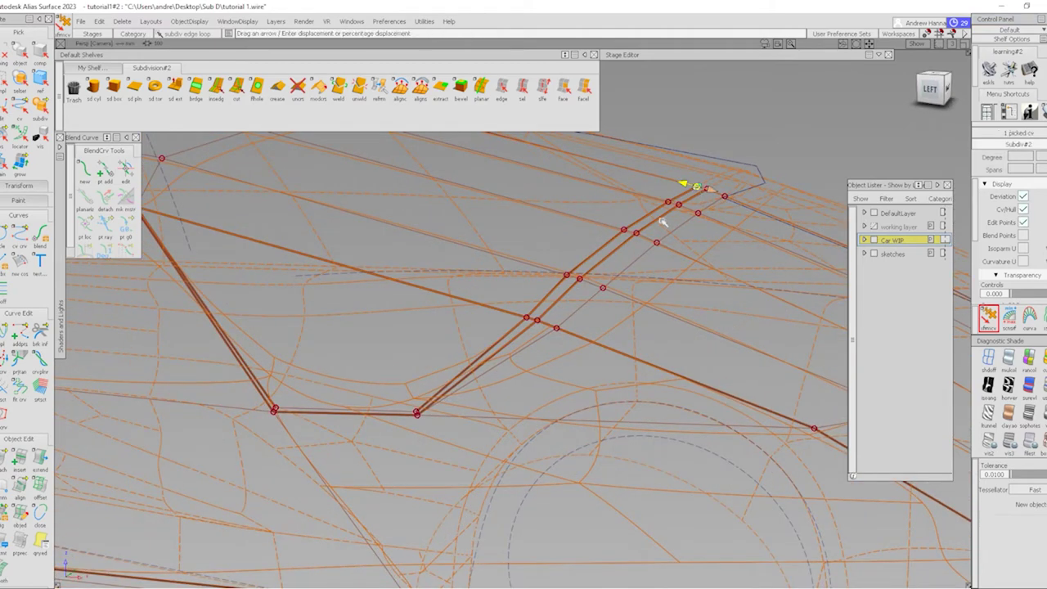
left_click(528, 319, "shift")
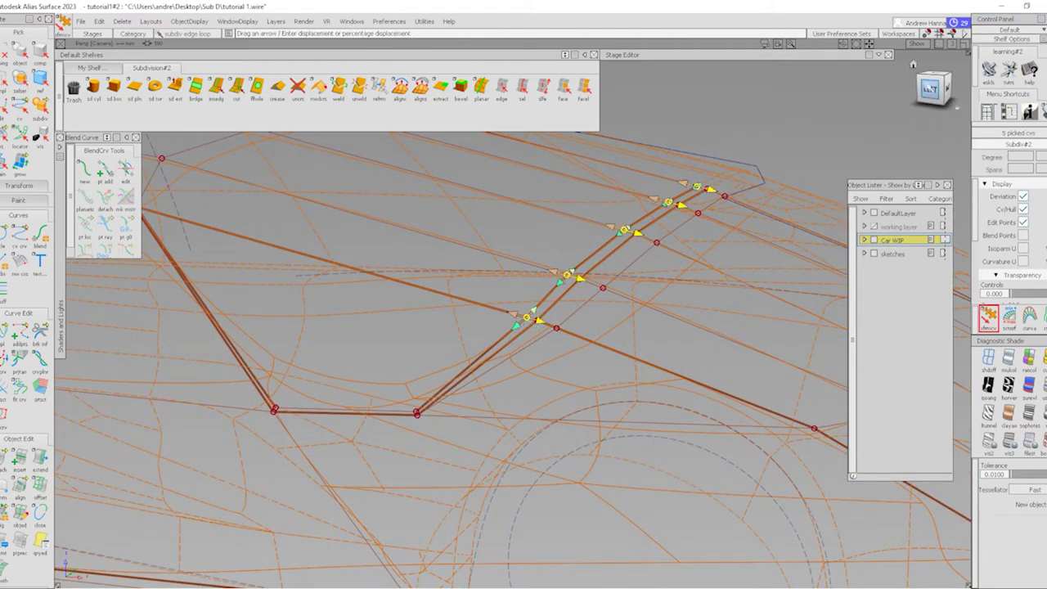
left_click_drag(931, 90, 692, 269)
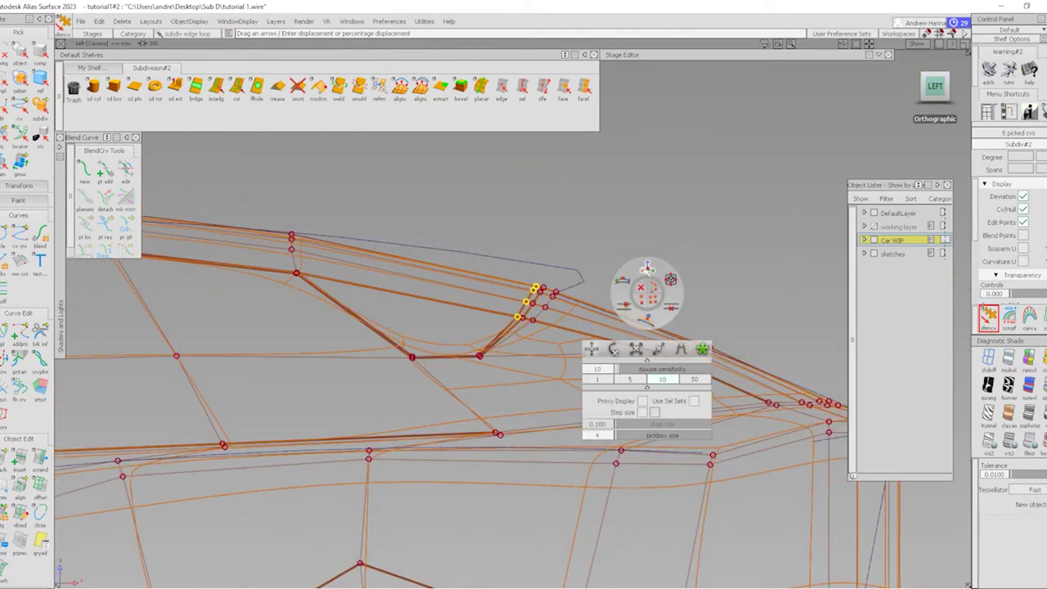
left_click_drag(631, 300, 573, 356, "alt+shift")
right_click_drag(573, 356, 687, 86, "alt+shift")
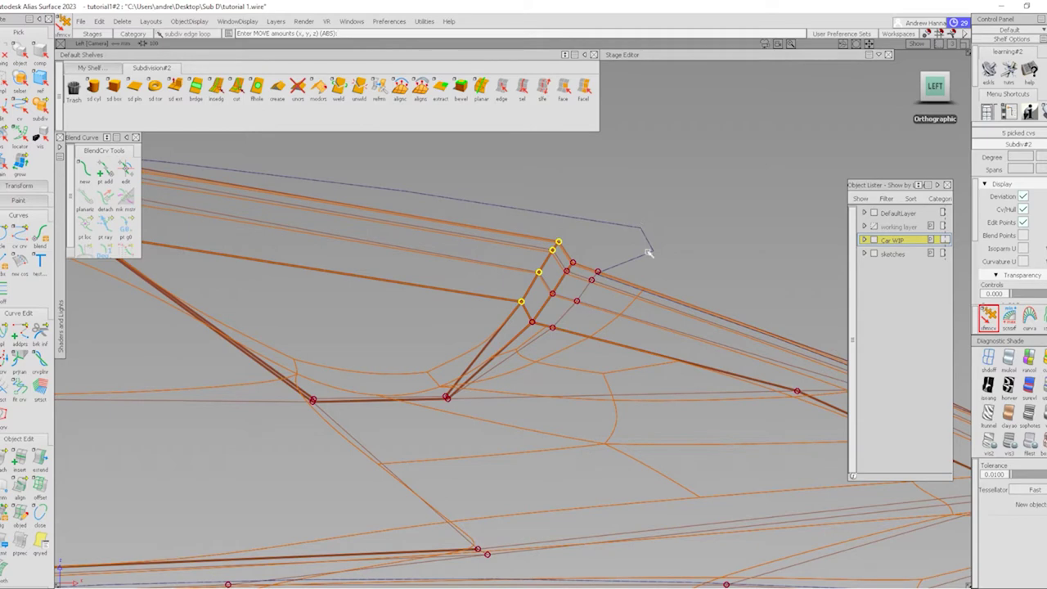
right_click_drag(706, 264, 706, 248)
Crease the remaining uncreased lower edge of the window cut between its front and rear corners
middle_click_drag(588, 257, 518, 311, "alt+shift")
left_click_drag(518, 311, 509, 303, "ctrl+shift")
left_click_drag(424, 299, 491, 164, "alt+shift")
left_click(502, 88)
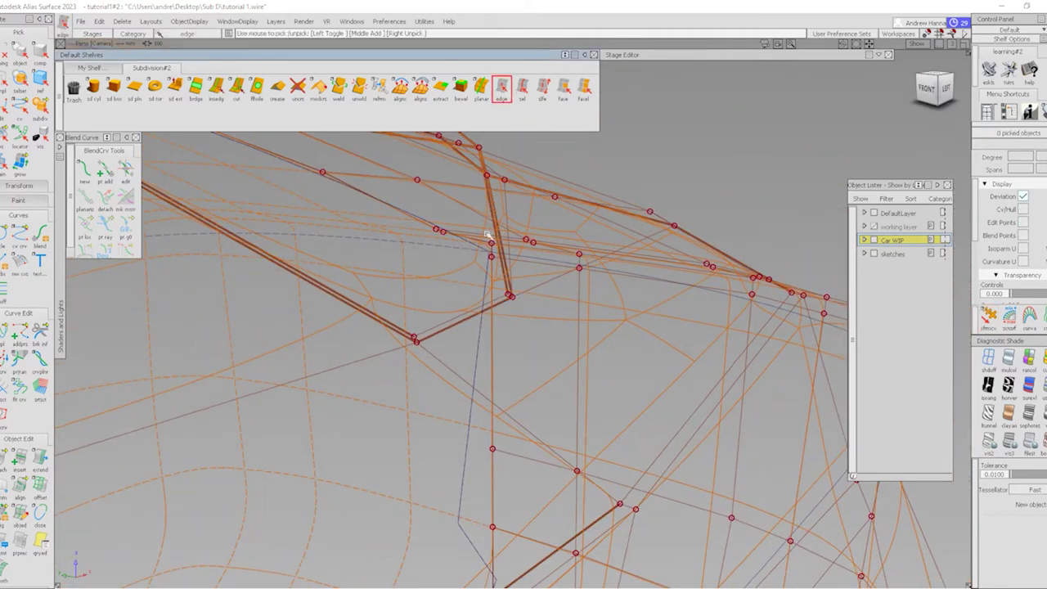
left_click(470, 314)
left_click(416, 344)
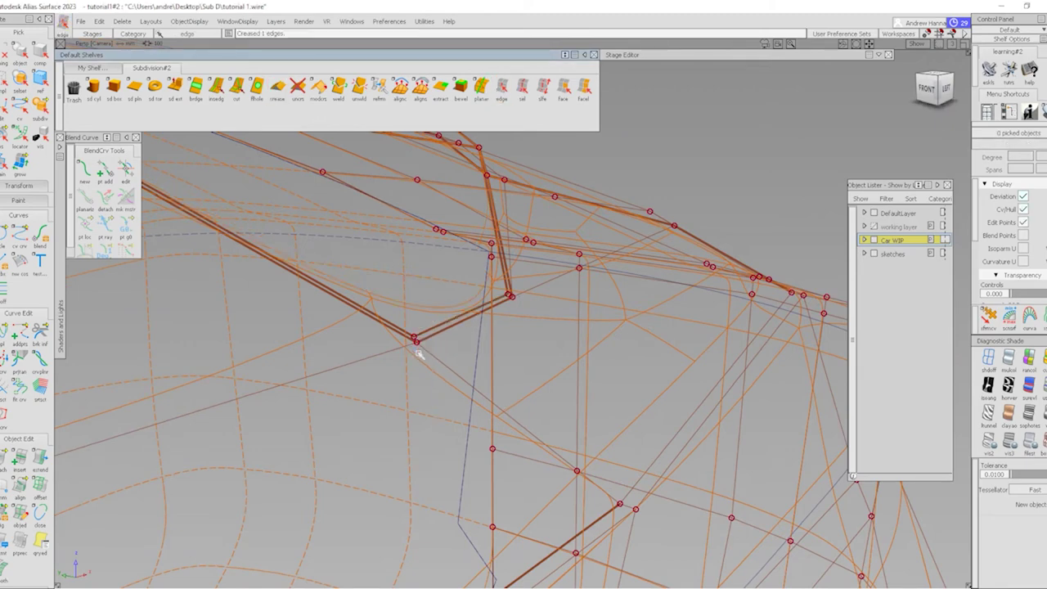
left_click_drag(416, 346, 394, 316, "alt+shift")
Shift the two inner vertices along the window cut's lower edge sideways, working from the front view
key("Escape")
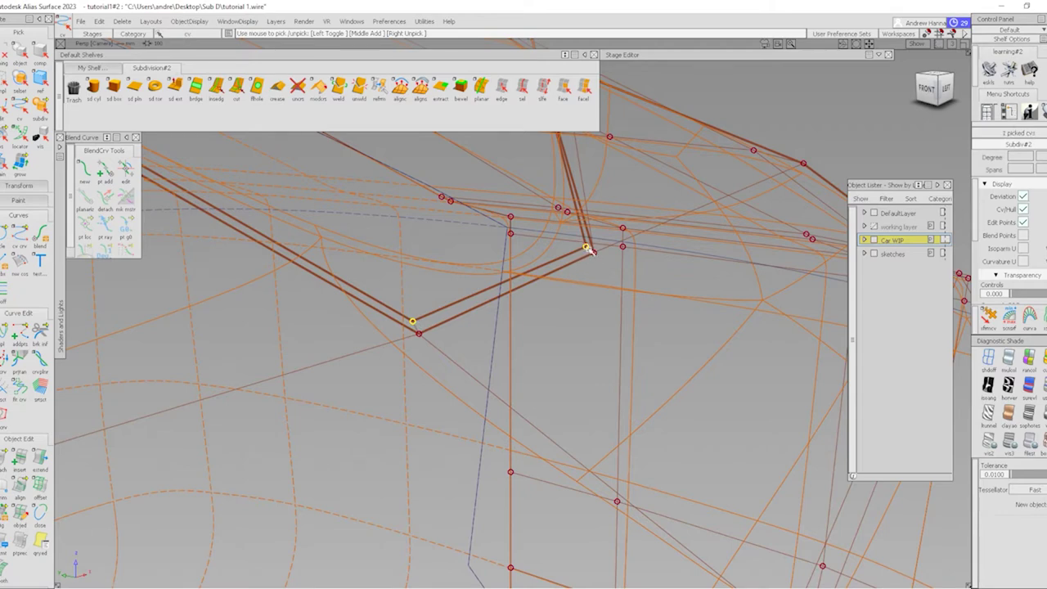
left_click(989, 316)
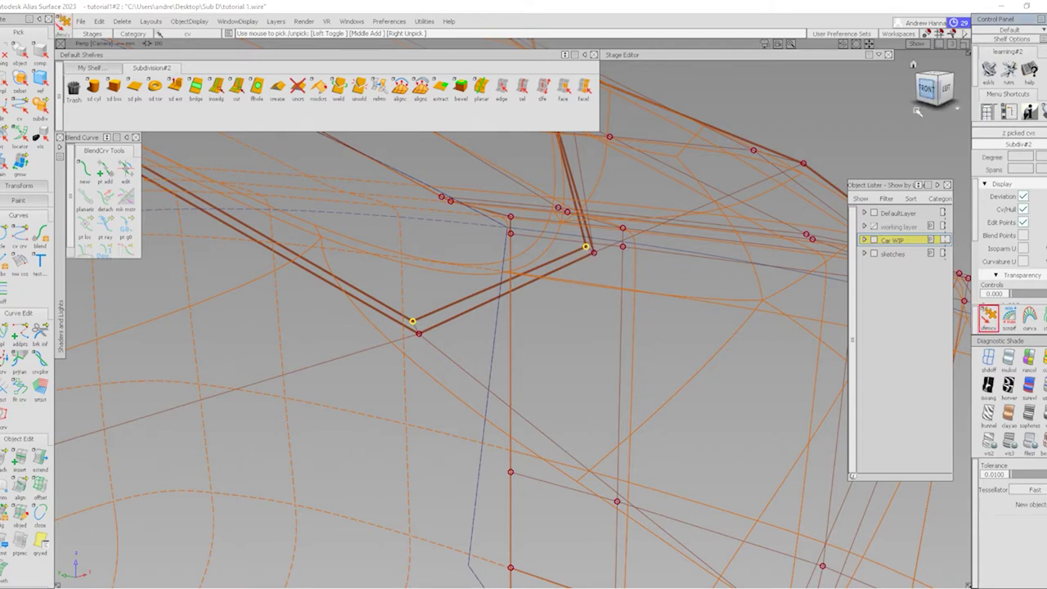
left_click_drag(918, 112, 597, 251, "alt+shift")
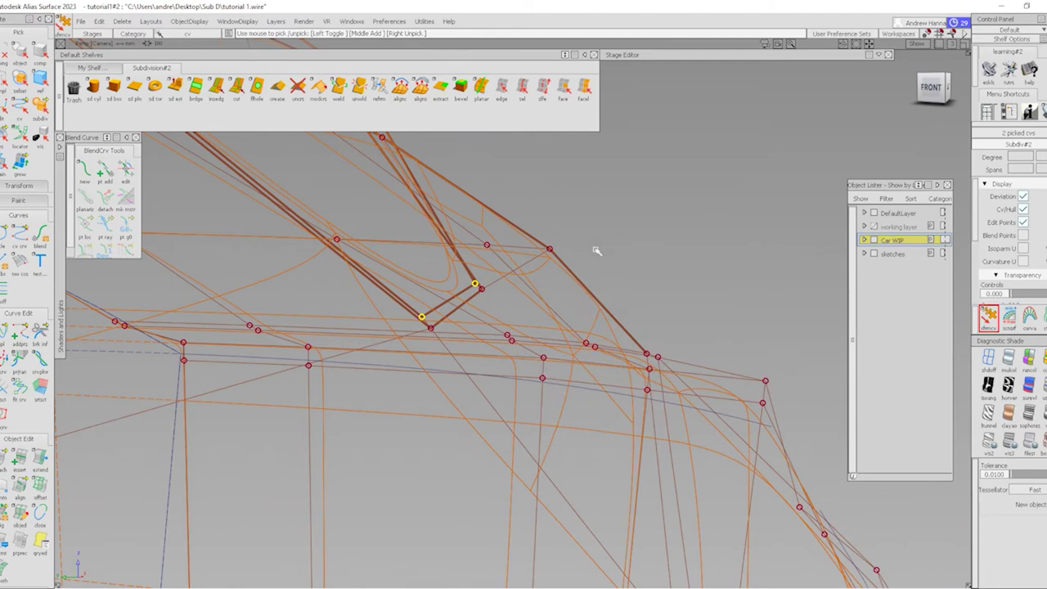
middle_click_drag(596, 251, 647, 259)
left_click_drag(648, 263, 293, 265, "alt+shift")
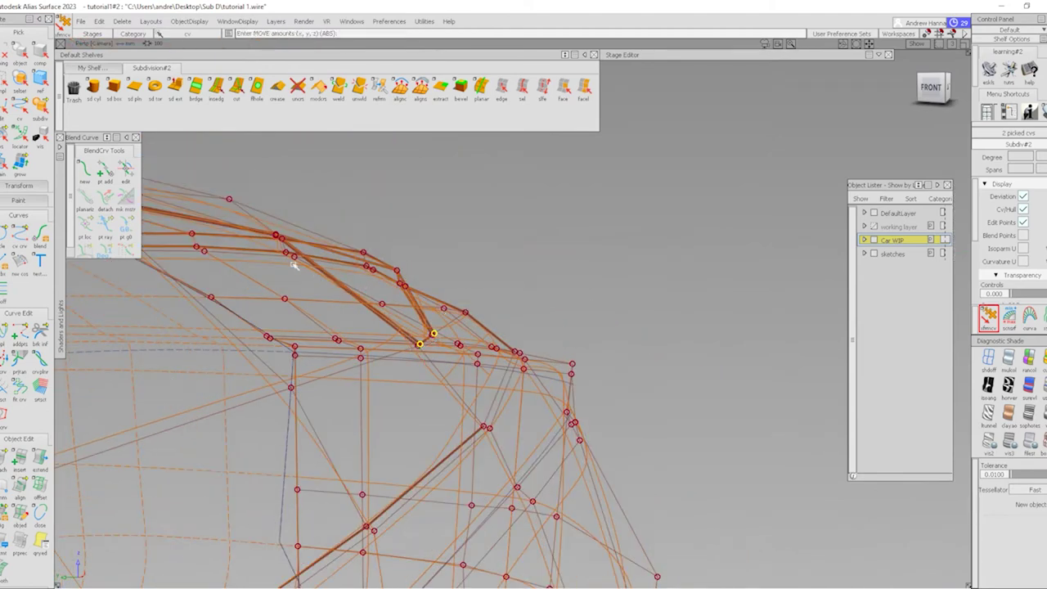
right_click_drag(428, 346, 459, 357, "alt+shift")
mouse_move(458, 357)
left_mouse_down("alt+shift")
mouse_move(262, 362)
mouse_move(422, 348)
mouse_move(363, 379)
left_mouse_up("alt+shift")
Shade the model and examine the raised step across the roof rail and around the window cut from several angles
left_click_drag(346, 309, 378, 268, "ctrl+shift")
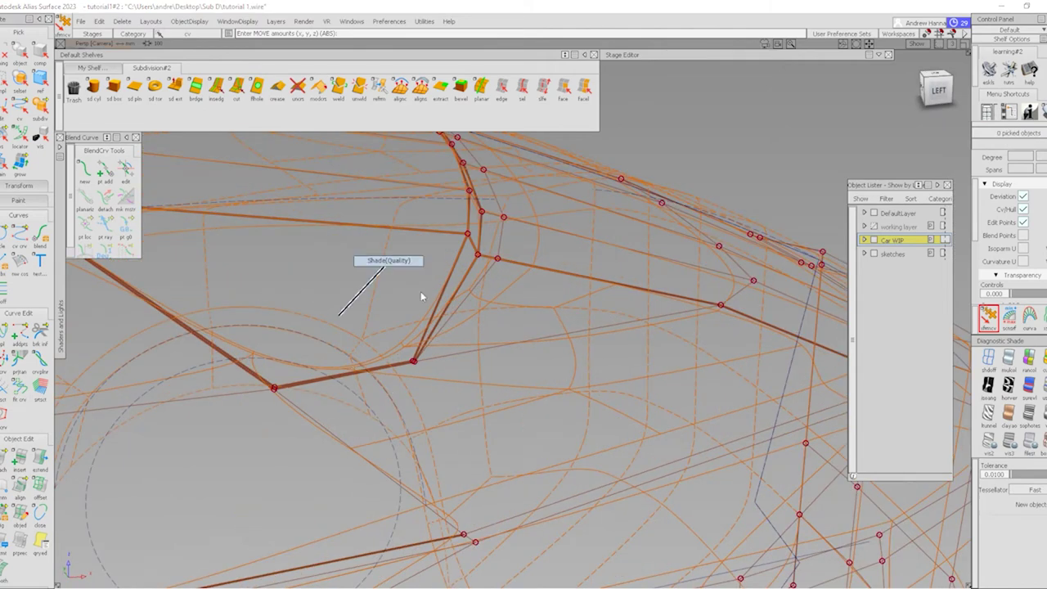
left_click_drag(473, 399, 446, 367, "ctrl+shift")
mouse_move(411, 339)
right_mouse_down("alt+shift")
mouse_move(274, 324)
mouse_move(523, 311)
right_mouse_up("alt+shift")
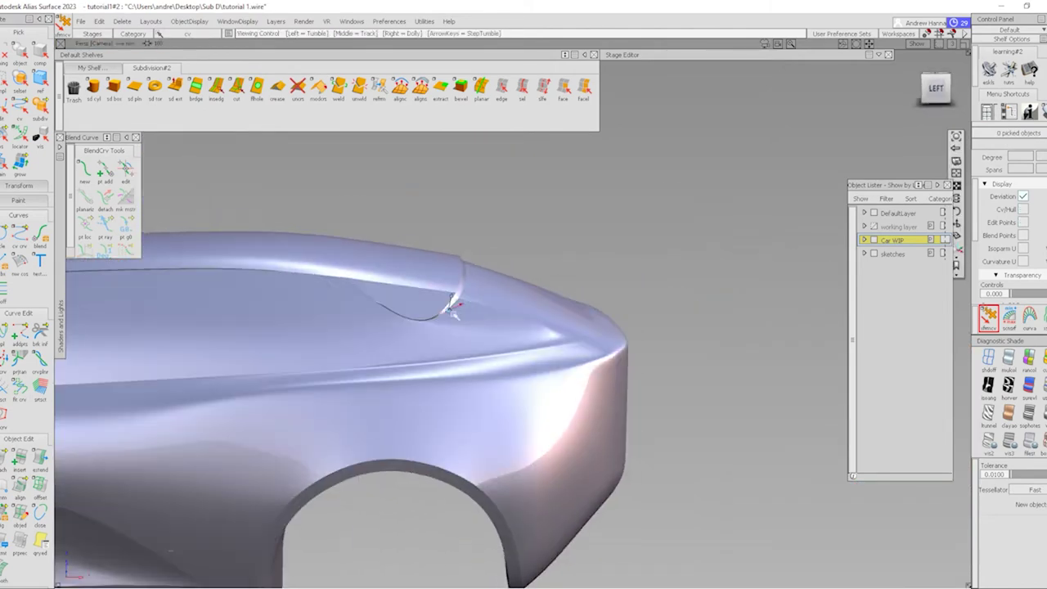
left_click_drag(524, 327, 461, 287, "alt+shift")
right_click_drag(460, 288, 539, 352, "alt+shift")
left_click_drag(539, 351, 483, 327, "alt+shift")
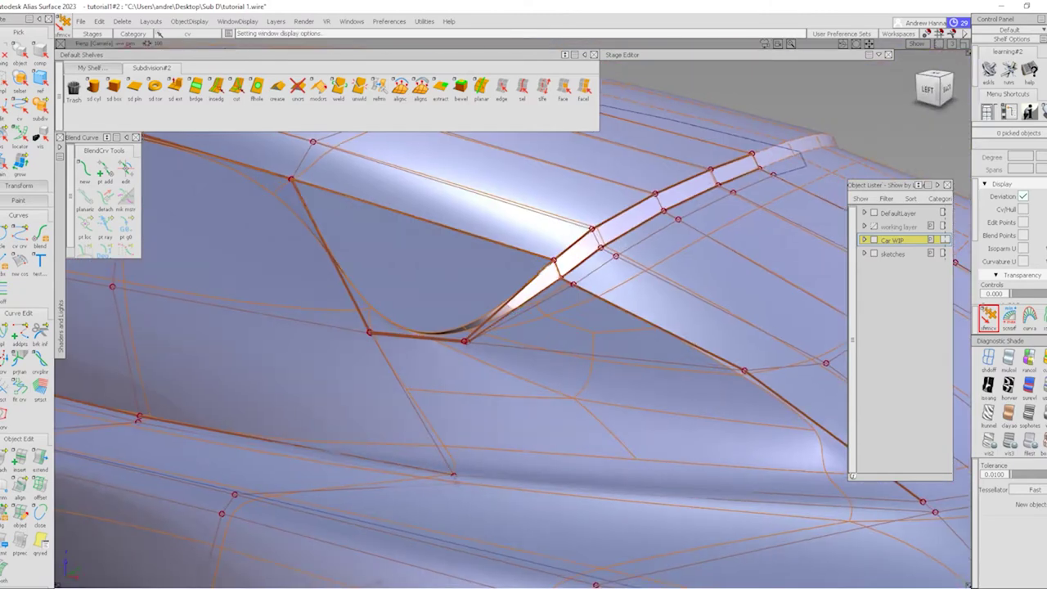
left_click(989, 360)
Move the vertices of both slanted columns rearward and up onto the tip of the spoiler profile curve in the side view
left_click(928, 88)
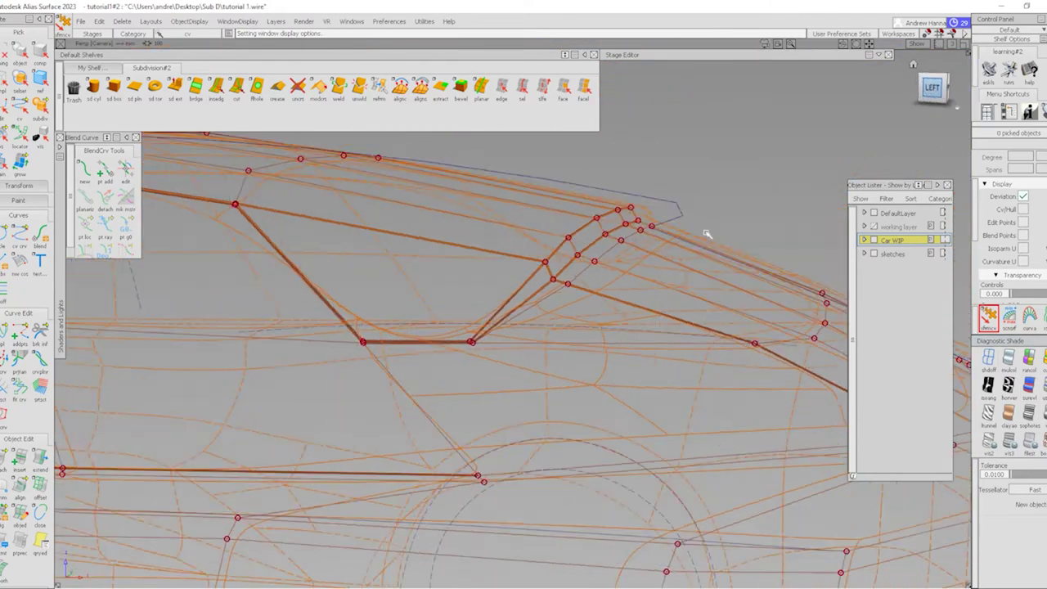
left_click_drag(569, 162, 615, 219)
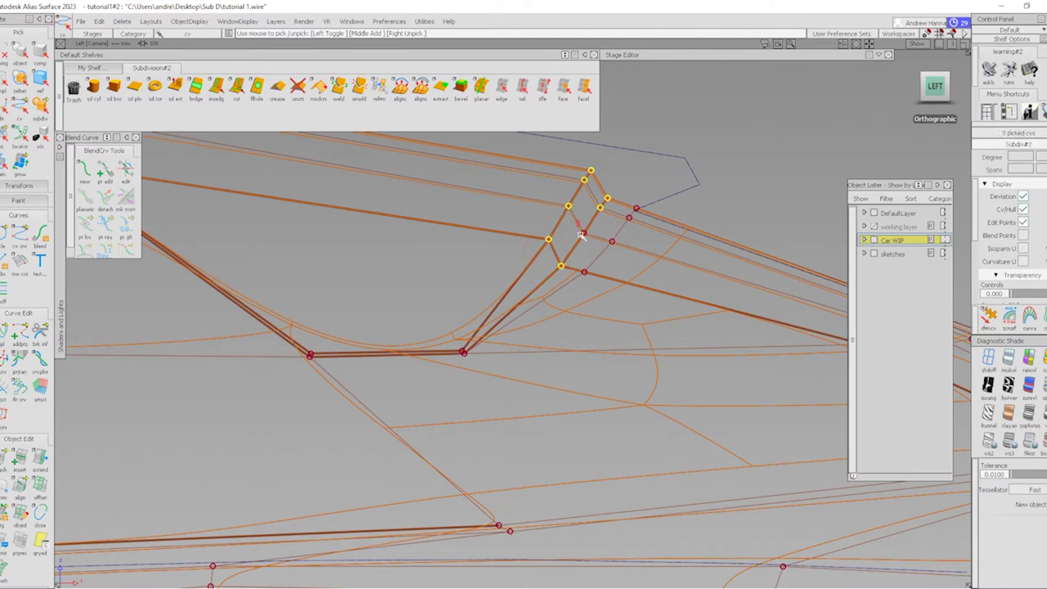
middle_click_drag(662, 224, 603, 283, "alt+shift")
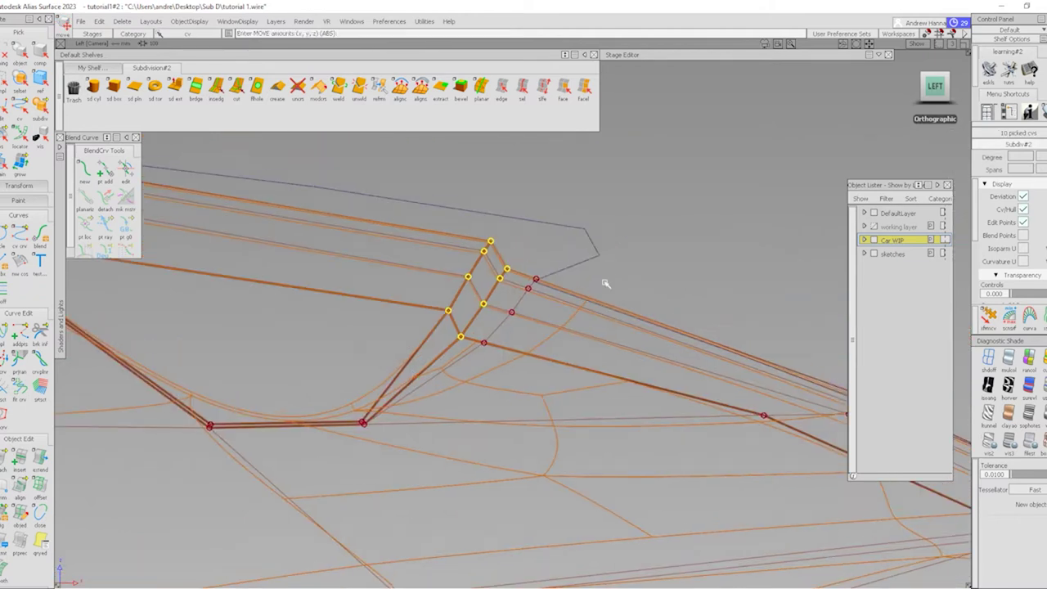
left_click_drag(603, 283, 678, 282)
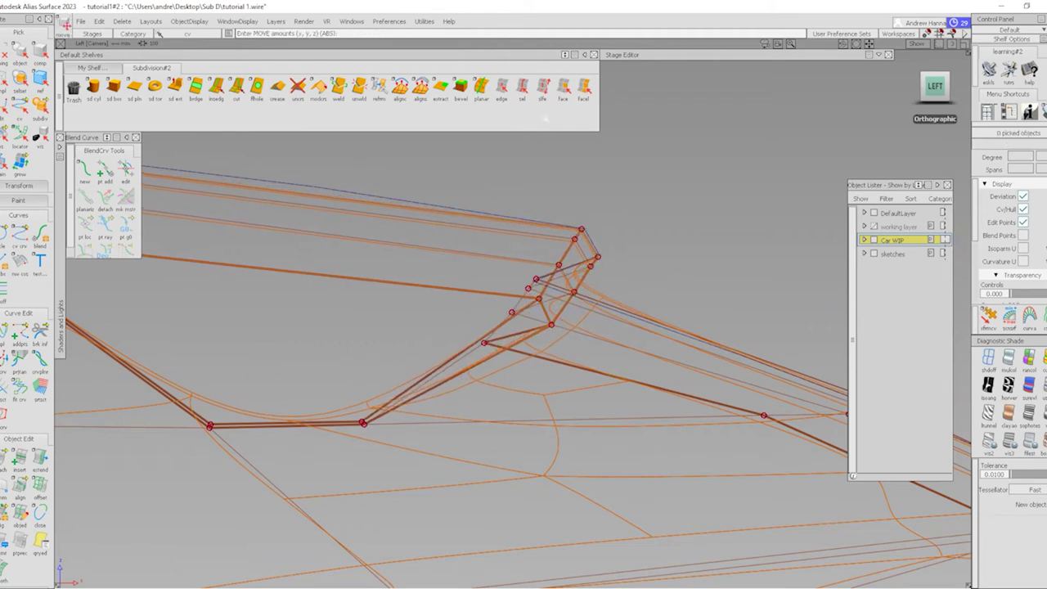
Crease the edge loop beneath the spoiler overhang, from the window cut's rear lower corner across the roof
key("F8")
left_click(516, 309)
left_click_drag(519, 300, 323, 157, "alt")
left_click(277, 89)
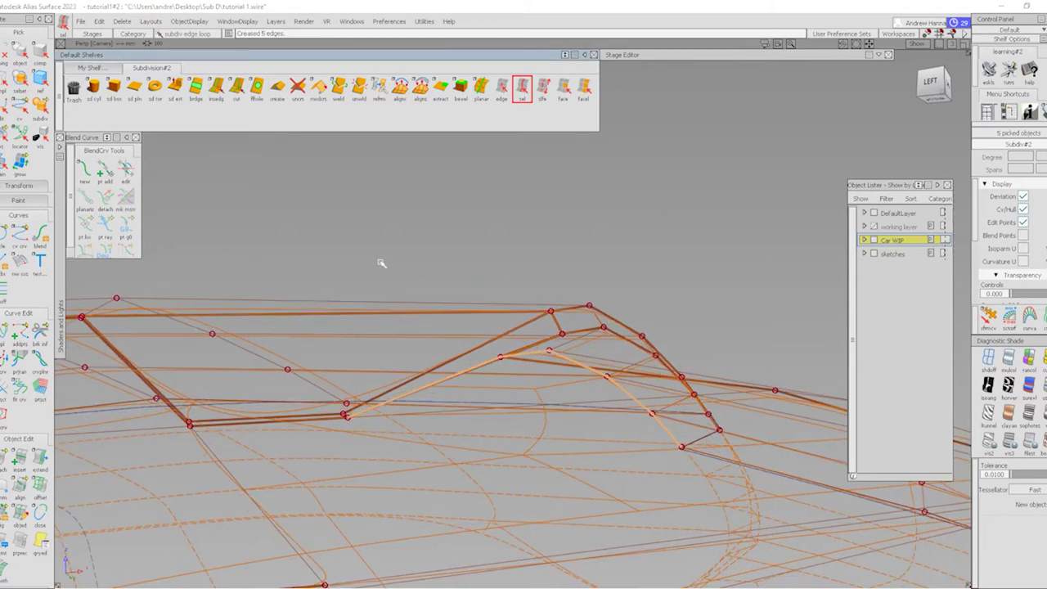
Shade the model and examine the overhanging spoiler lip from the side and rear
left_click_drag(381, 262, 450, 309, "alt+shift")
key("2")
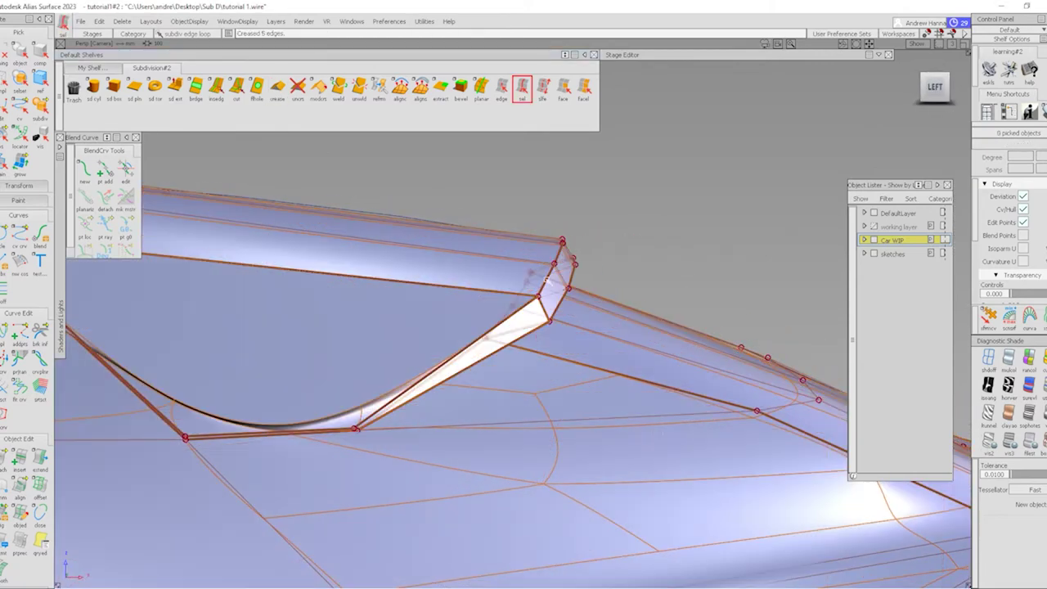
key("3")
mouse_move(606, 385)
left_mouse_down("alt+shift")
mouse_move(561, 346)
mouse_move(344, 351)
mouse_move(625, 411)
left_mouse_up("alt+shift")
key("2")
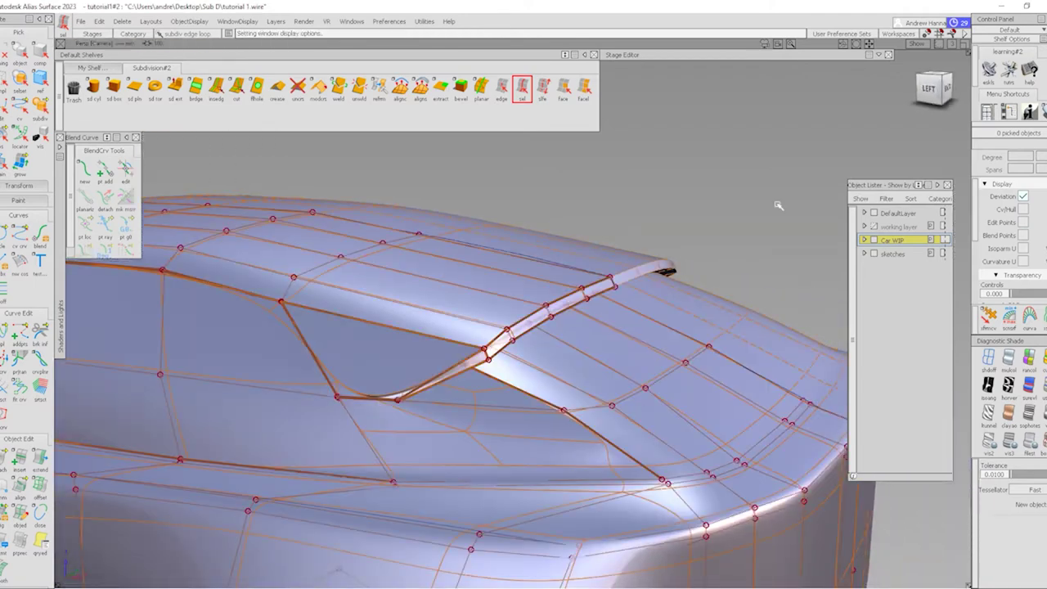
Remove the crease from the lengthwise edge loop that runs along the roof rail and over the spoiler step toward the tail
left_click(931, 87)
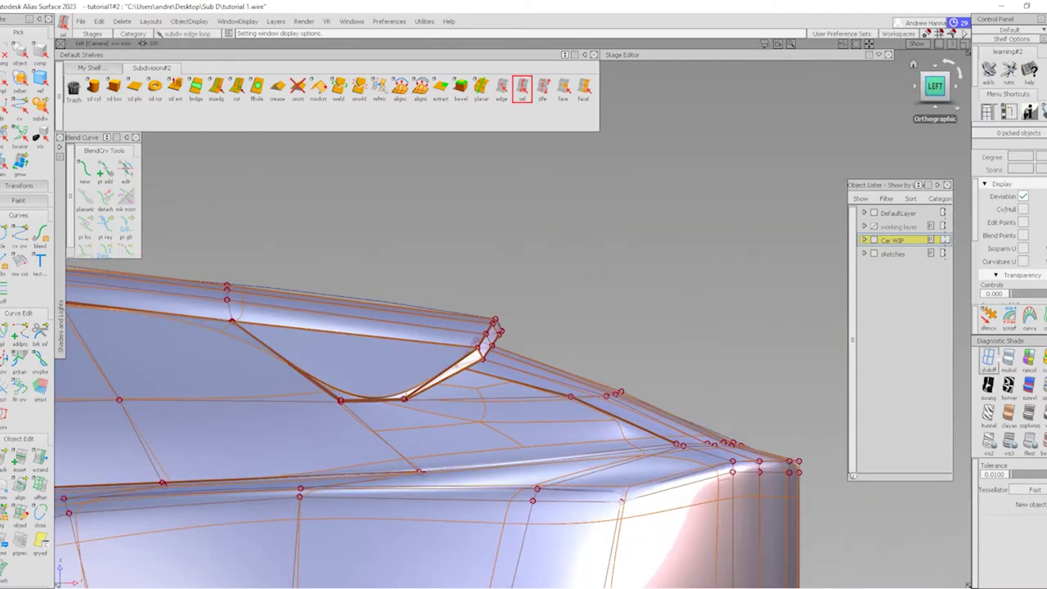
left_click_drag(524, 425, 490, 362, "alt+shift")
mouse_move(543, 423)
left_mouse_down("alt+shift")
mouse_move(498, 421)
mouse_move(554, 346)
mouse_move(679, 367)
mouse_move(638, 355)
mouse_move(485, 422)
mouse_move(605, 340)
mouse_move(565, 410)
mouse_move(553, 253)
left_mouse_up("alt+shift")
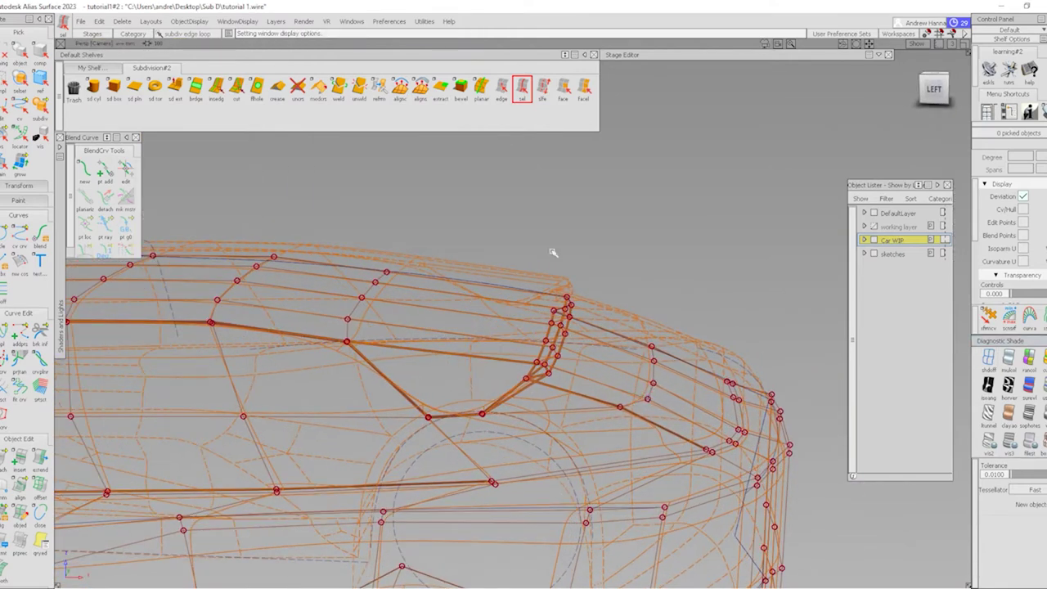
left_click(638, 420)
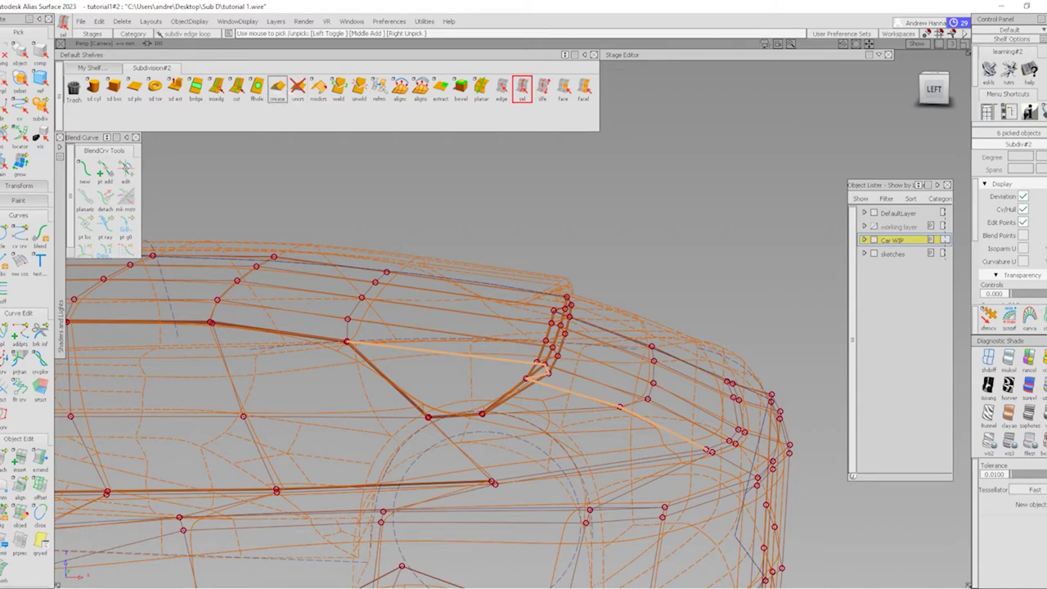
left_click(297, 88)
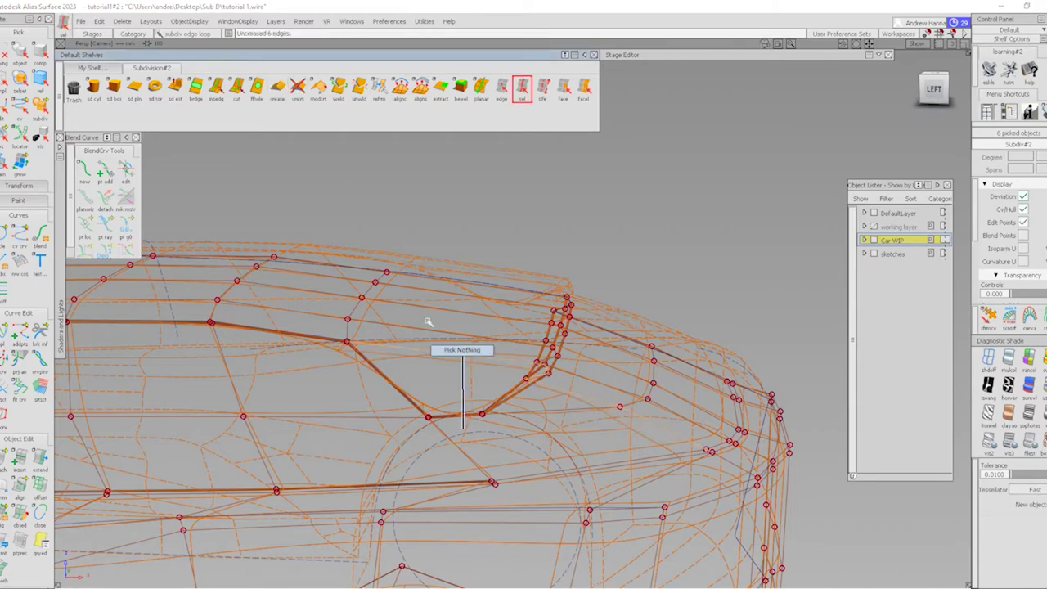
left_click_drag(427, 321, 427, 324, "ctrl+shift")
Shade the model and examine the softened roof rail and spoiler lip, both close up and across the whole car
left_click_drag(514, 362, 409, 369, "alt+shift")
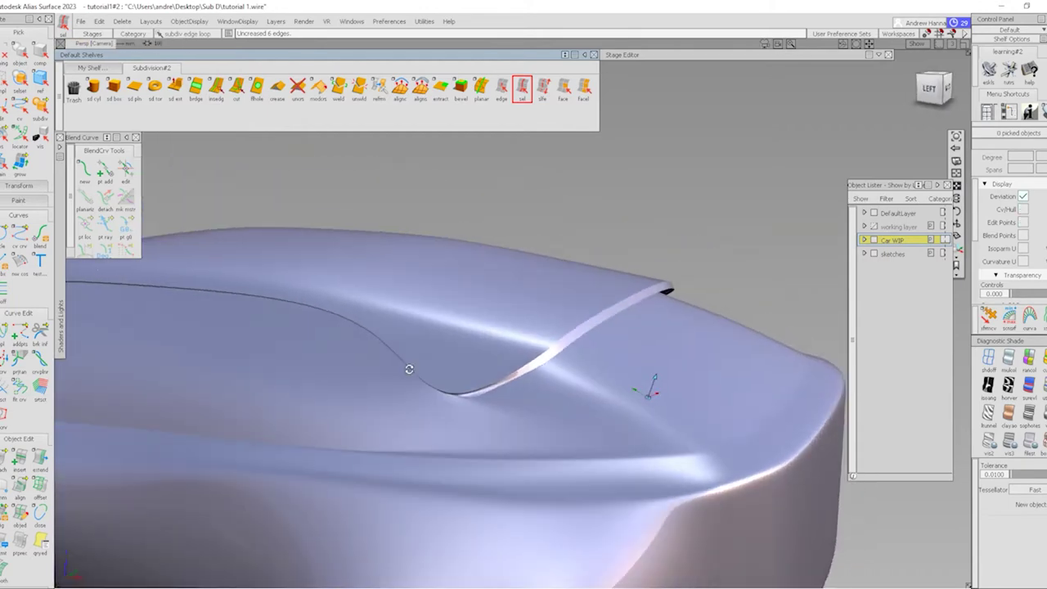
scroll(409, 369, "down", 10)
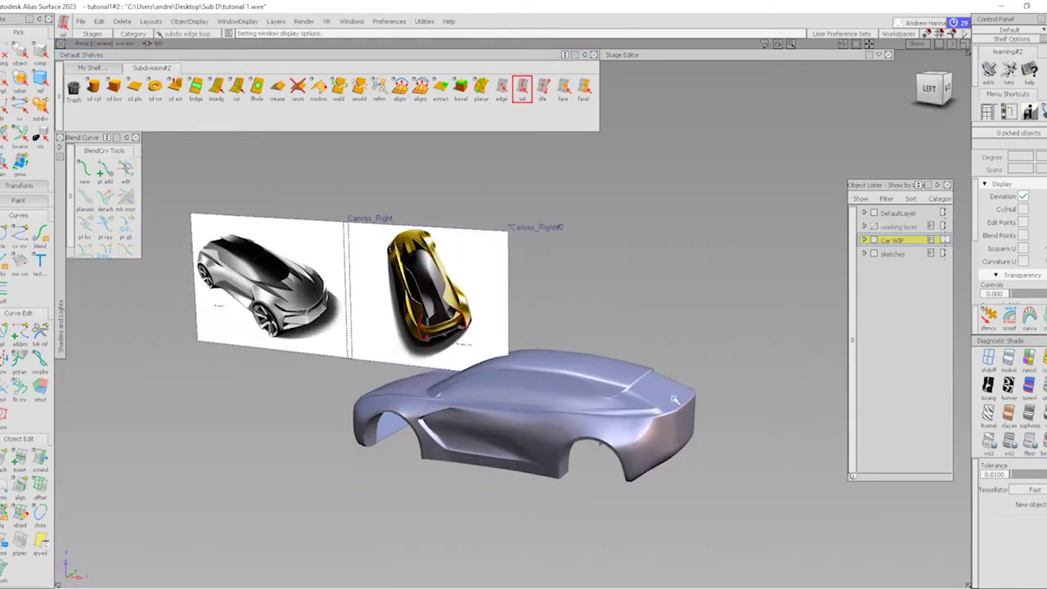
scroll(647, 382, "up", 5)
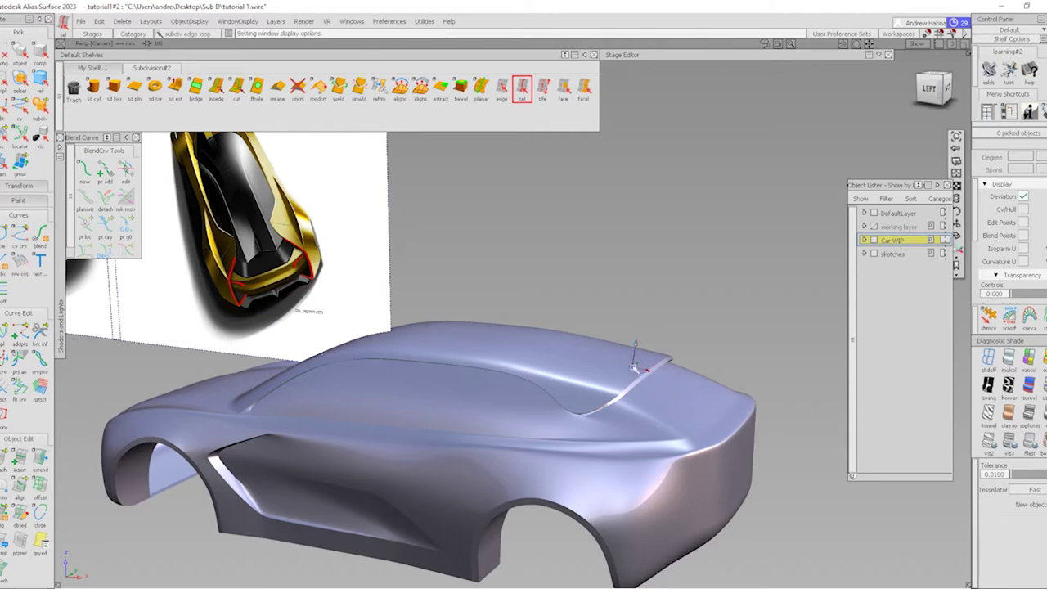
scroll(641, 372, "up", 5)
left_click(583, 453)
scroll(583, 453, "up", 3)
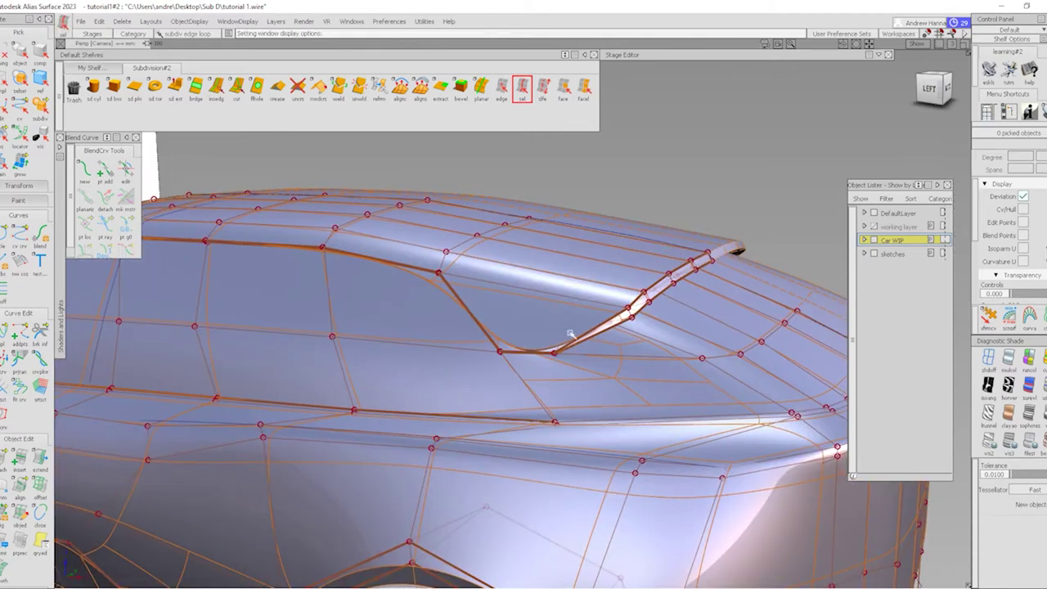
scroll(532, 344, "up", 3)
Crease the two short connecting edges at the front and rear lower corners of the window cut
left_click(989, 358)
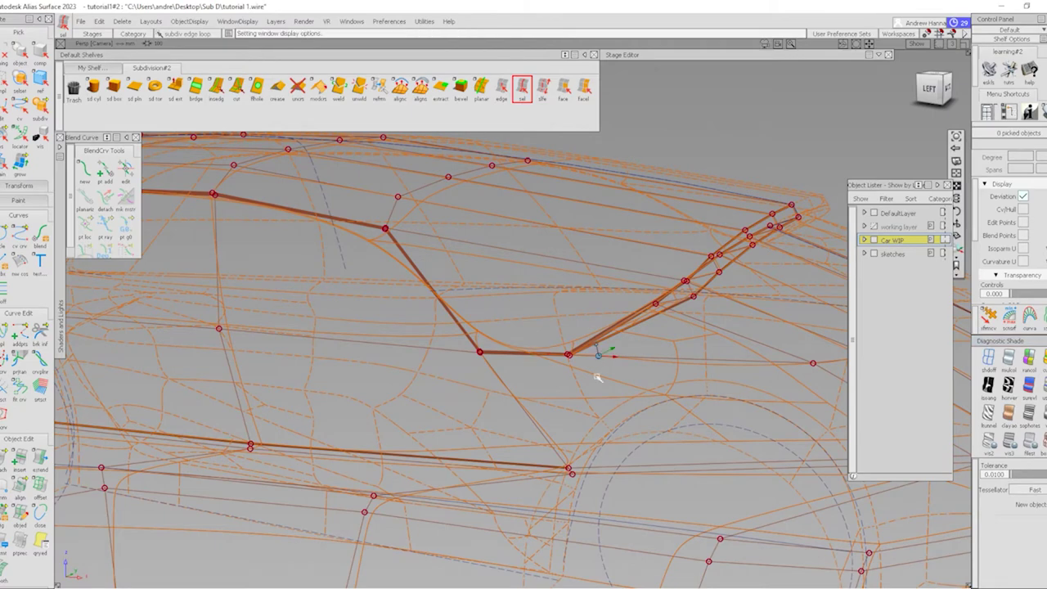
mouse_move(595, 372)
left_mouse_down("alt+shift")
mouse_move(602, 346)
mouse_move(571, 373)
mouse_move(598, 379)
left_mouse_up("alt+shift")
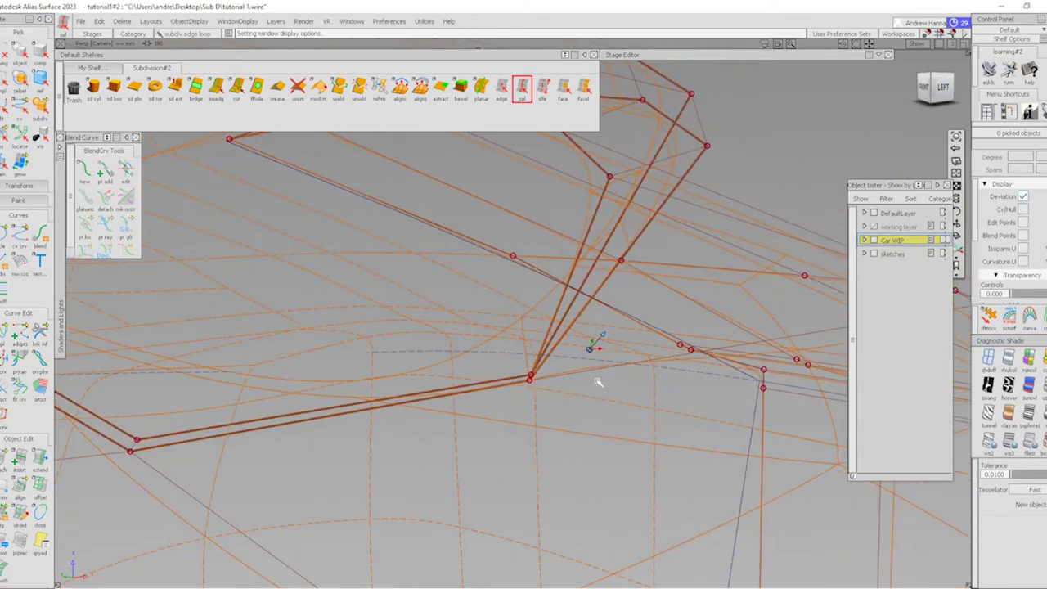
left_click_drag(613, 339, 567, 181, "alt+shift")
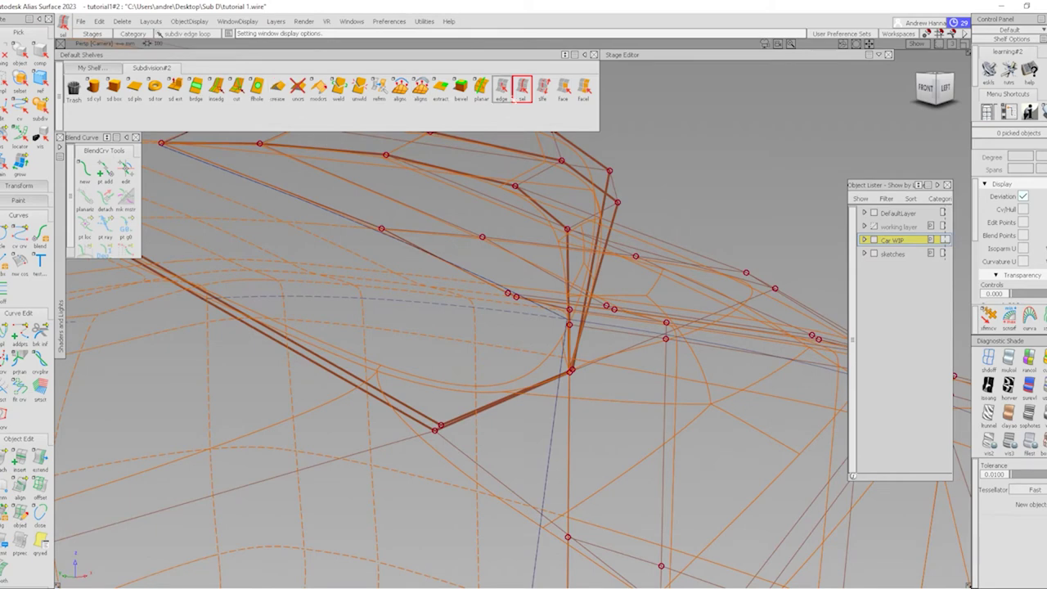
left_click(501, 88)
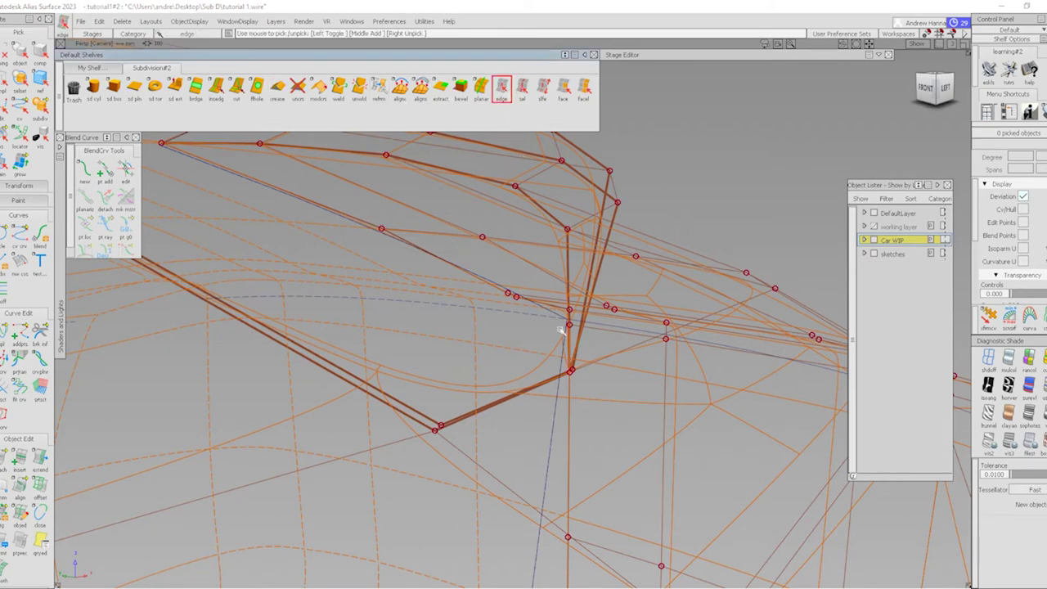
left_click_drag(592, 374, 592, 373, "alt+shift")
left_click(480, 347)
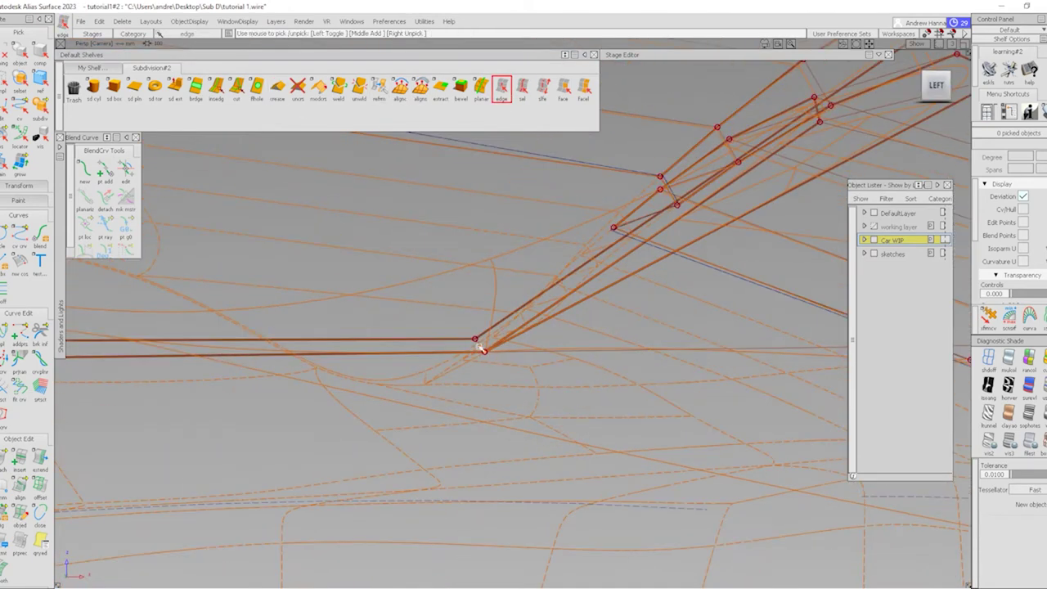
left_click_drag(397, 304, 241, 389, "alt+shift")
left_click_drag(297, 368, 293, 352, "alt+shift")
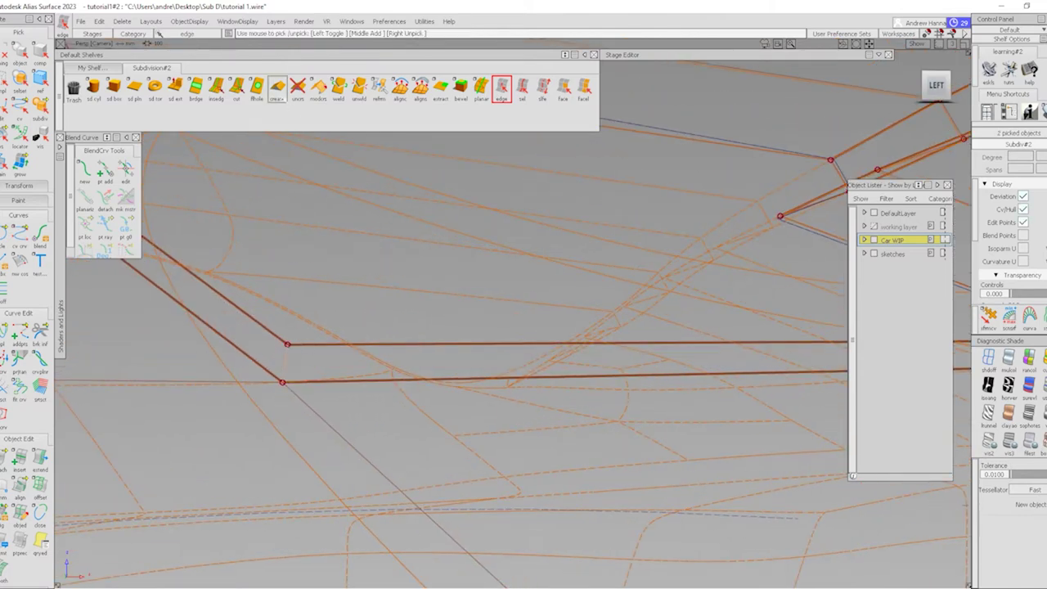
left_click_drag(516, 205, 439, 347, "alt+shift")
key("Return")
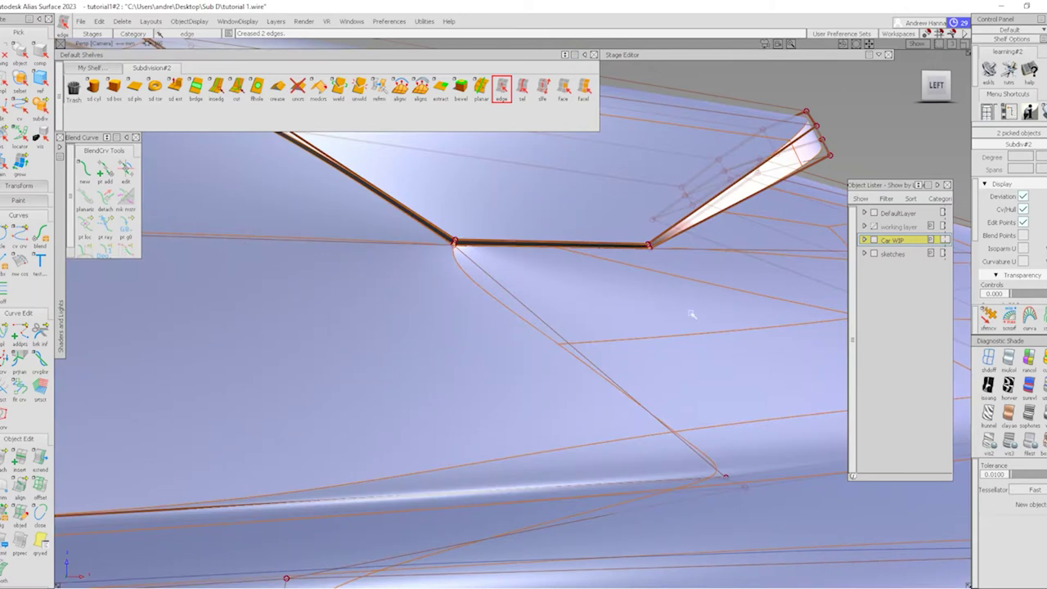
Shade the model and examine the sharpened lower corners of the window cut up close and within the car's side
mouse_move(477, 205)
right_mouse_down("alt+shift")
mouse_move(491, 262)
mouse_move(549, 333)
right_mouse_up("alt+shift")
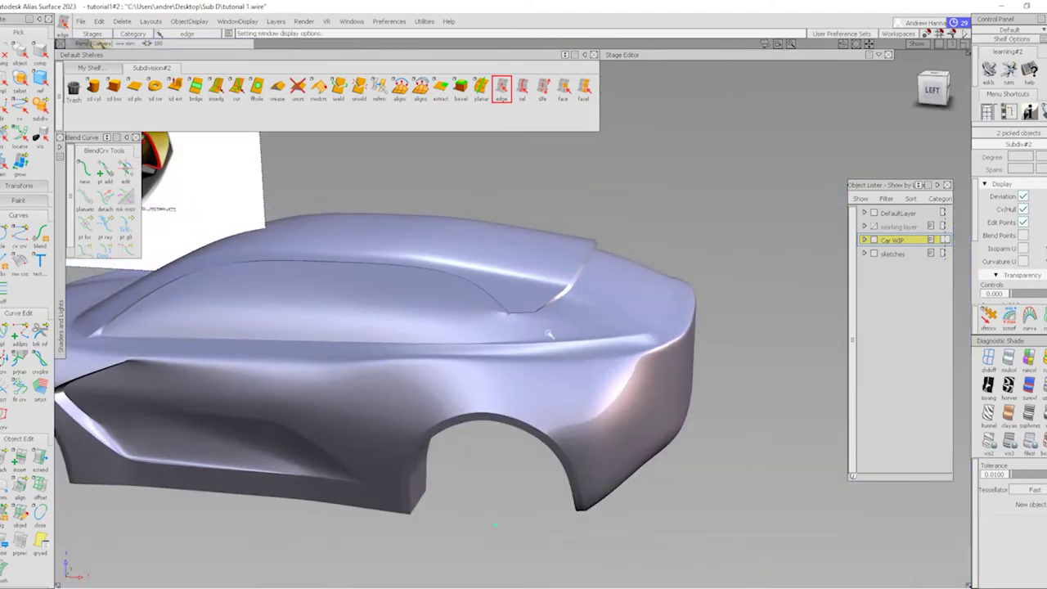
left_click_drag(549, 333, 603, 341, "alt+shift")
right_click_drag(595, 304, 601, 293, "alt+shift")
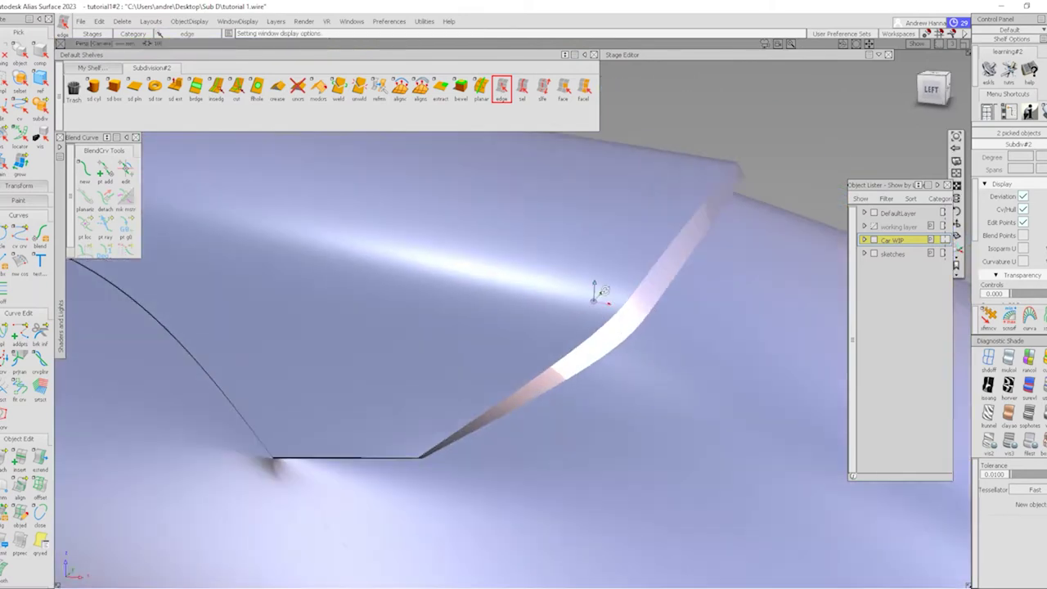
mouse_move(602, 292)
left_mouse_down("alt+shift")
mouse_move(327, 264)
mouse_move(205, 271)
mouse_move(409, 265)
mouse_move(555, 349)
left_mouse_up("alt+shift")
right_click_drag(555, 348, 613, 325, "alt+shift")
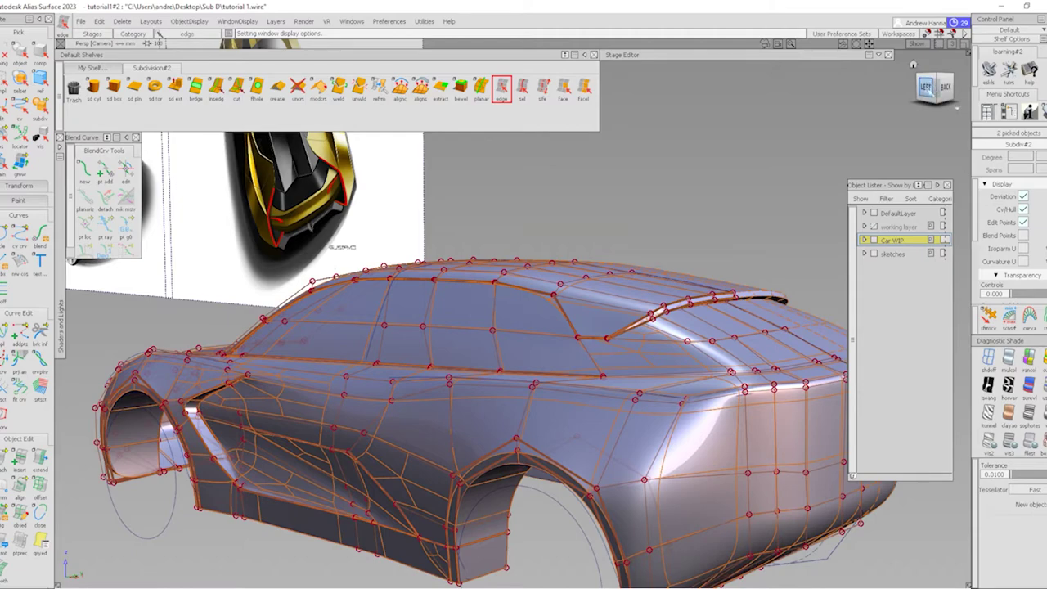
Cut an edge from the upper beltline vertex ahead of the window cut to the cut's front lower corner
left_click(926, 87)
scroll(662, 351, "up", 5)
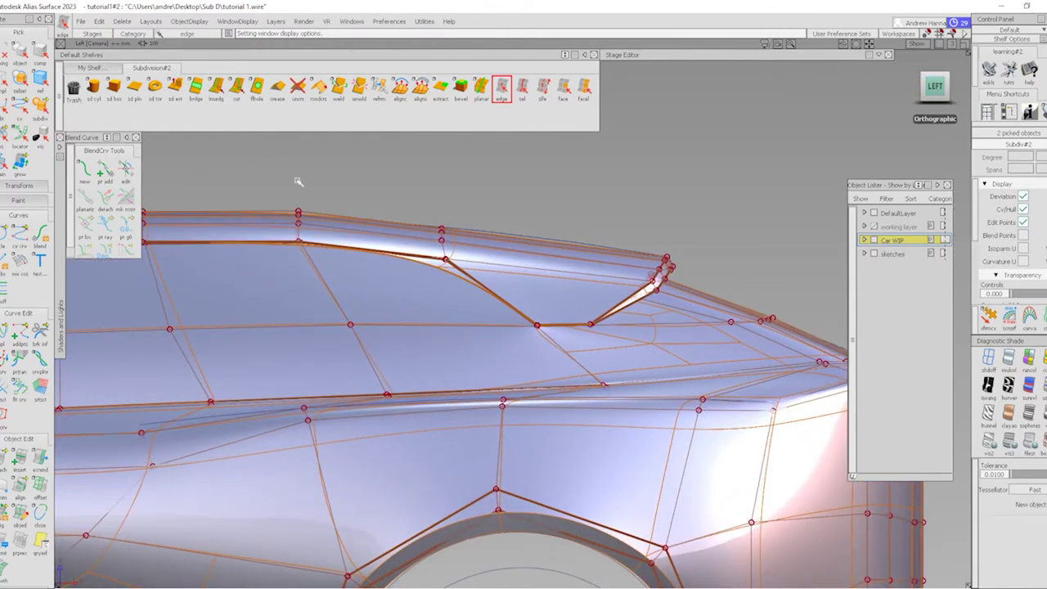
left_click(237, 86)
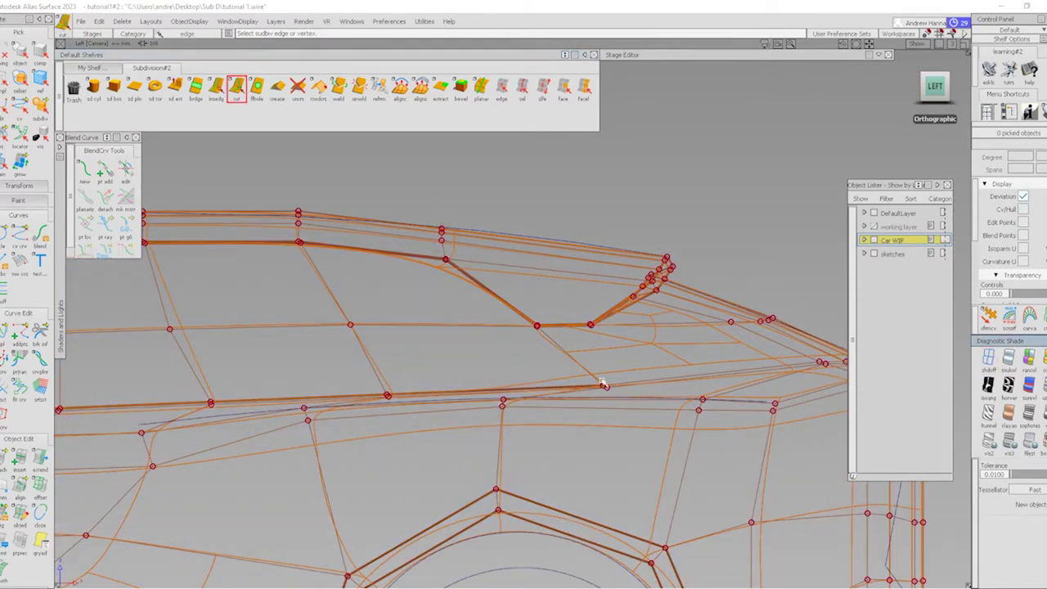
left_click(386, 395)
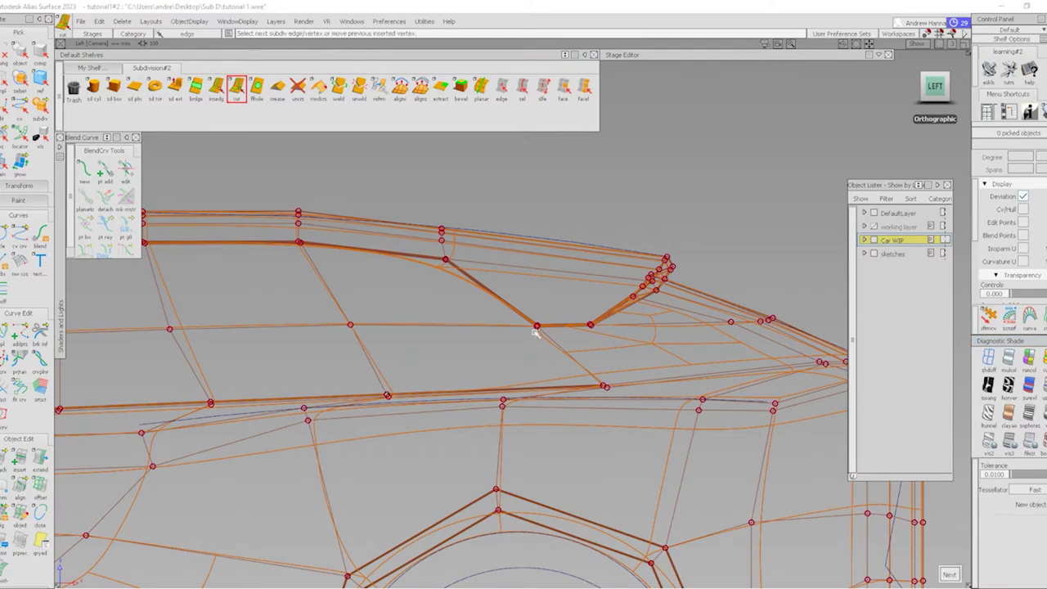
left_click_drag(565, 351, 483, 354, "alt+shift")
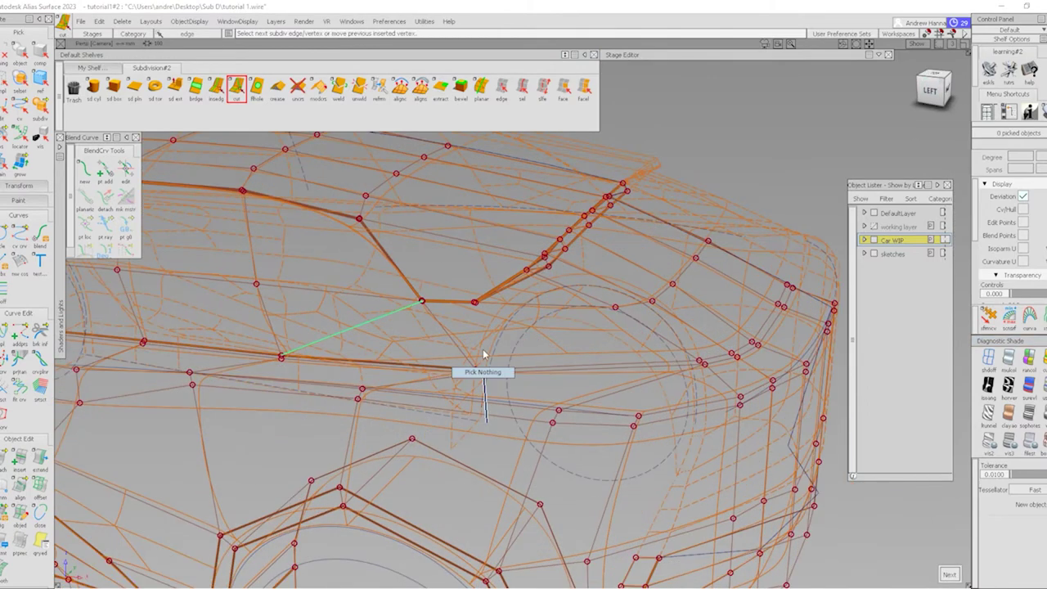
left_click(476, 303)
right_click_drag(477, 303, 230, 188, "alt+shift")
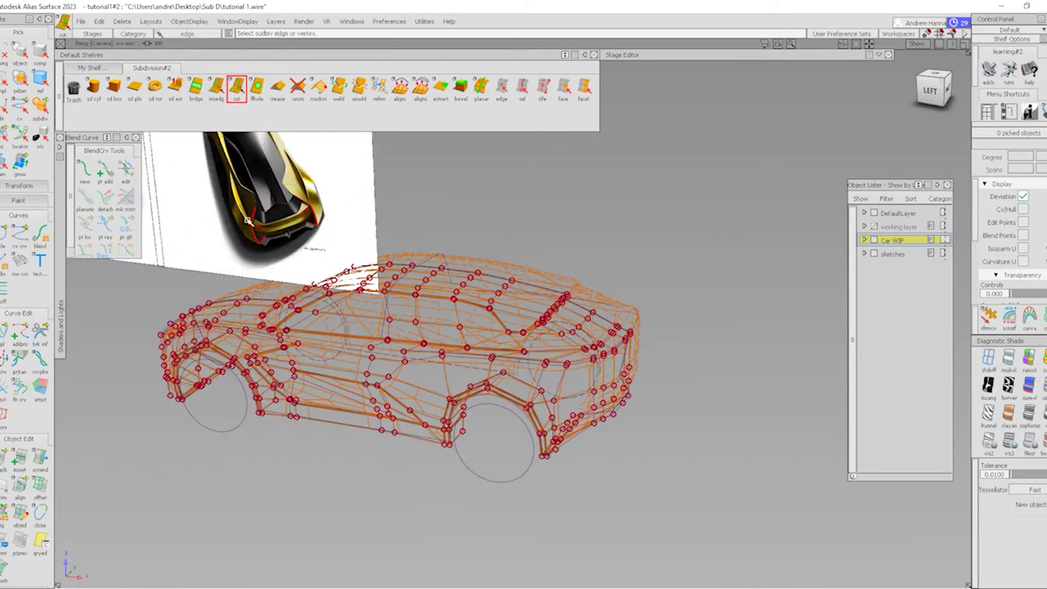
Cut an edge from the window cut's rear lower corner rearward to the upper vertex at the back of the beltline
right_click_drag(543, 347, 591, 374, "alt+shift")
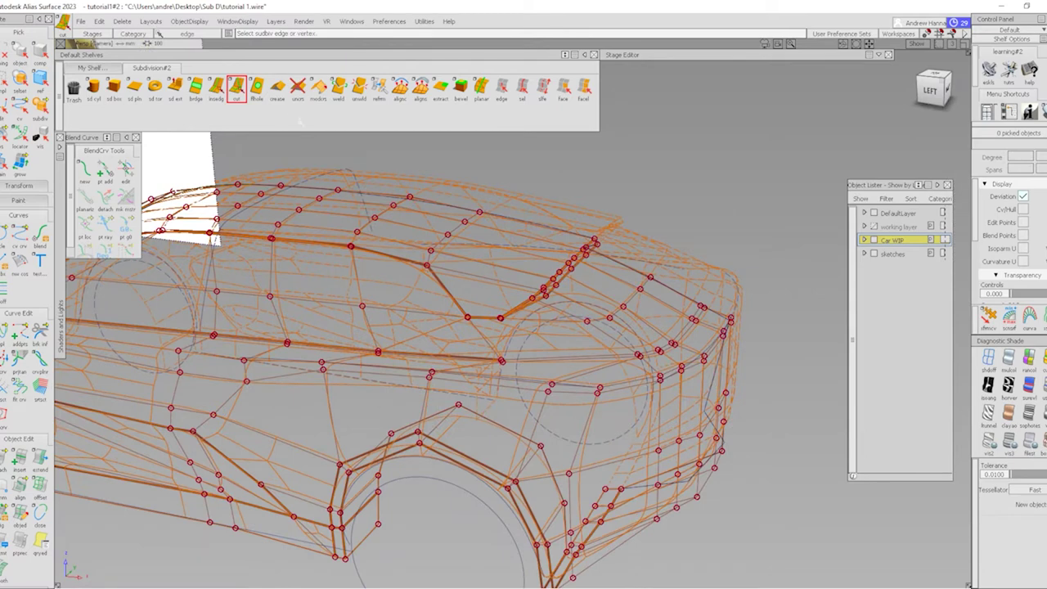
left_click(507, 325)
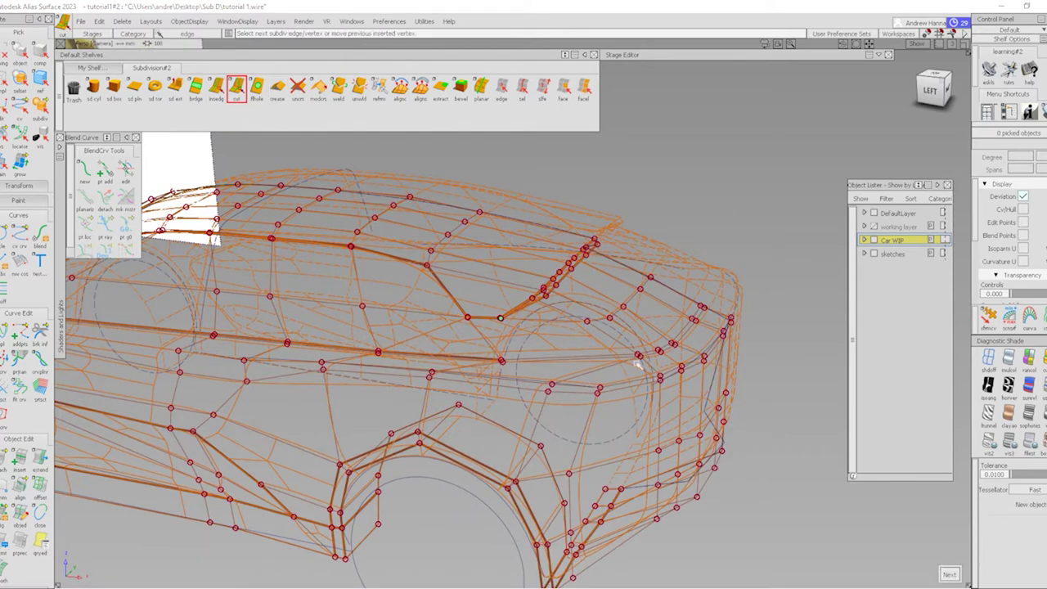
scroll(634, 356, "up", 5)
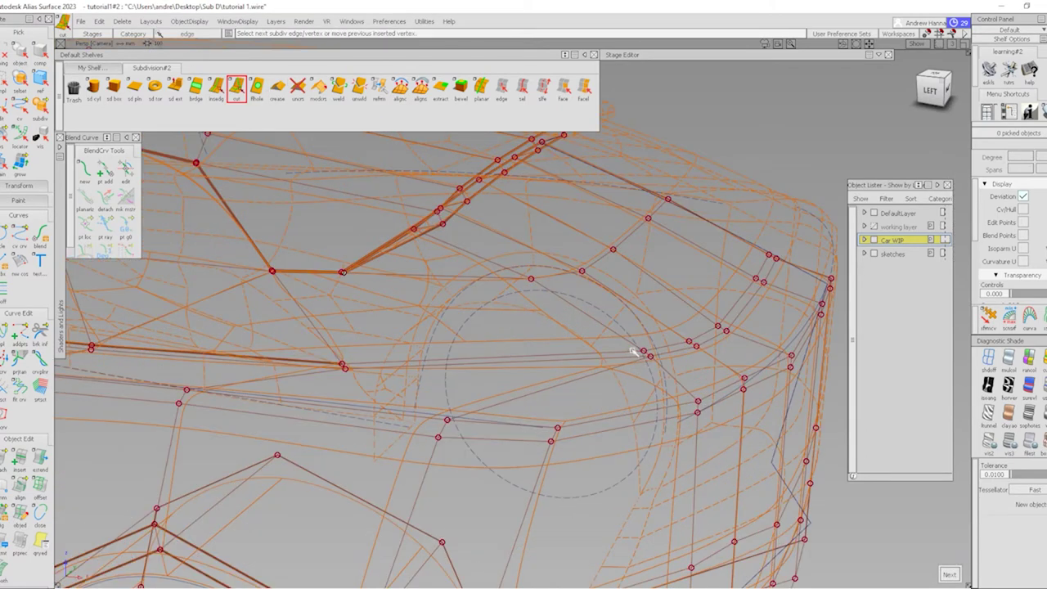
left_click(635, 351)
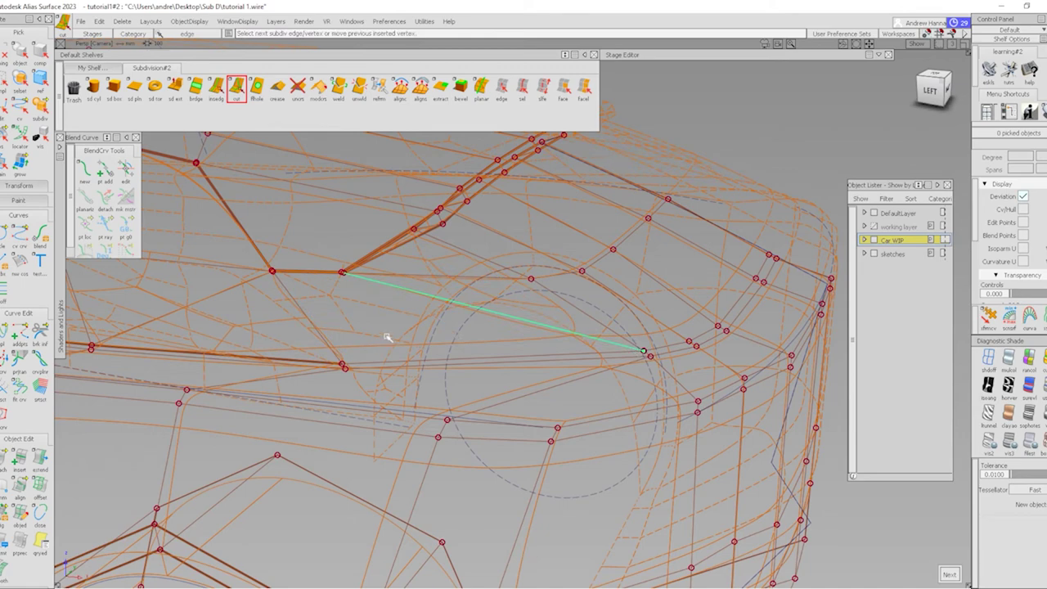
left_click_drag(386, 303, 532, 347, "alt+shift")
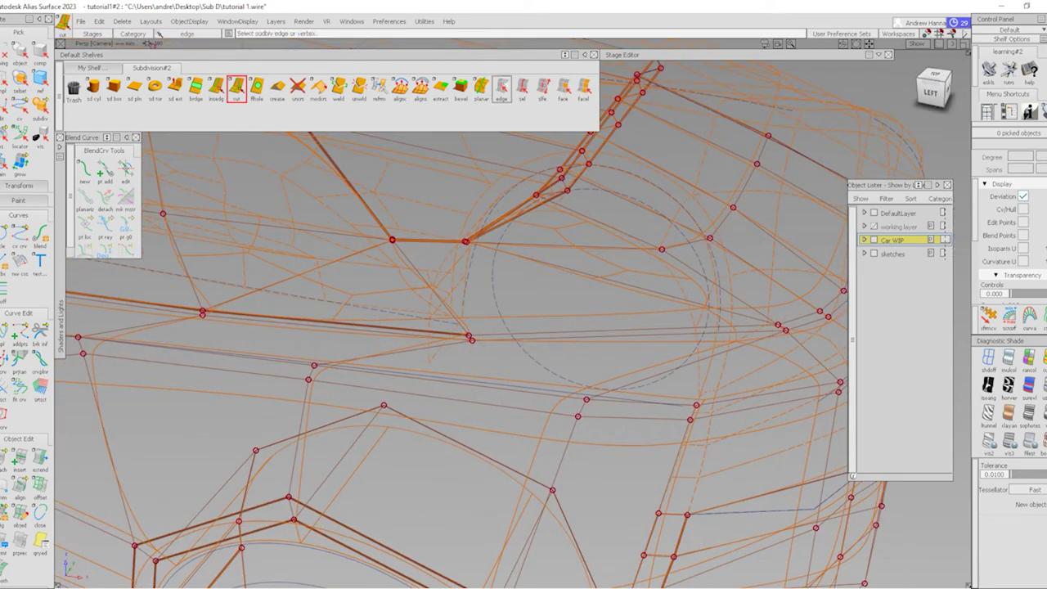
Delete the two upper beltline edges beneath the window cut, leaving the single lower line
left_click(456, 335)
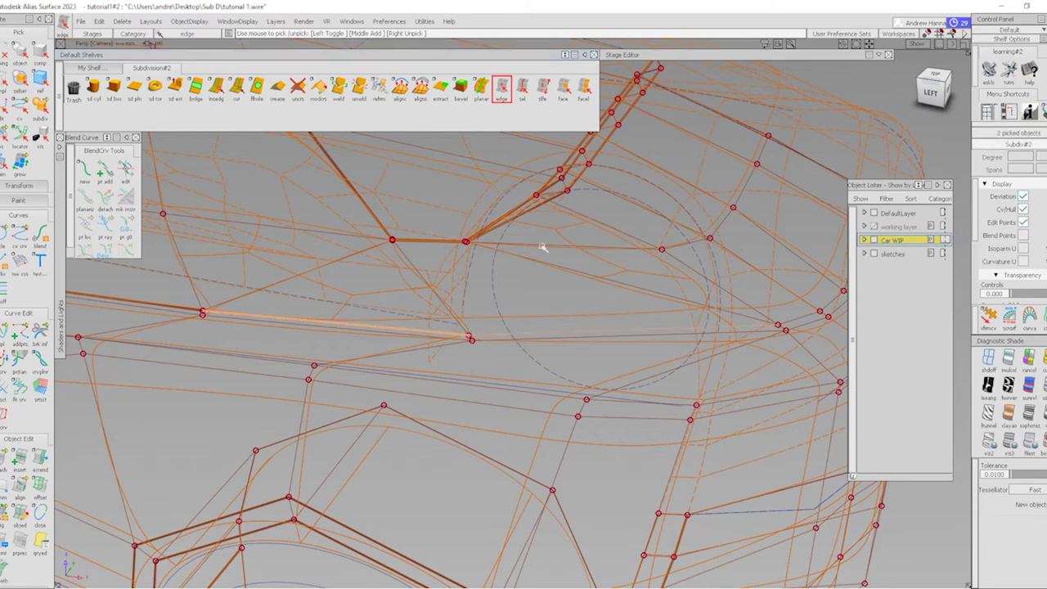
key("Delete")
left_click(467, 335)
left_click_drag(456, 306, 447, 339, "alt+shift")
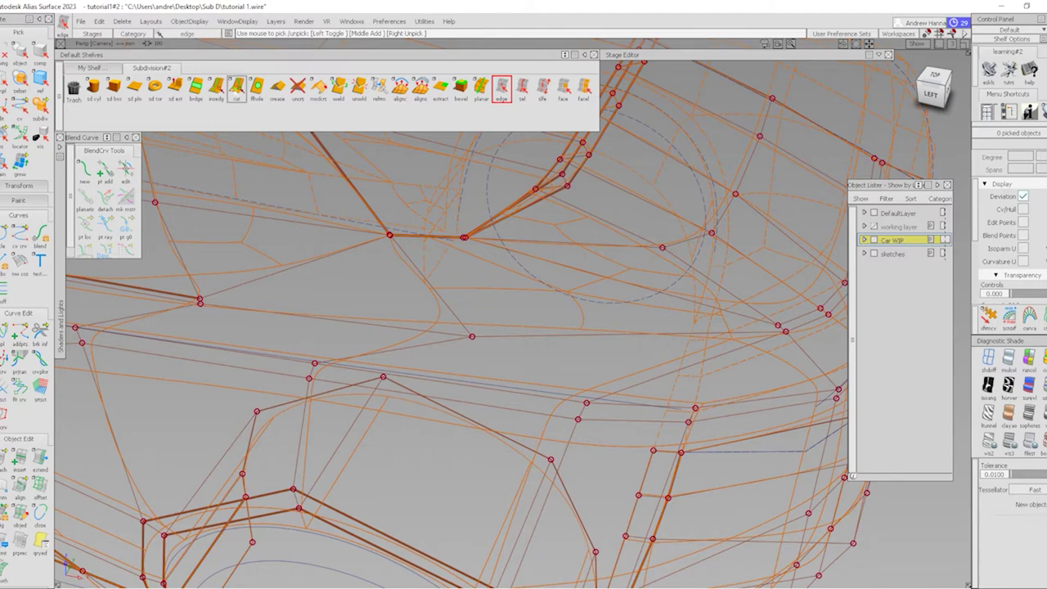
Cut an edge from the lower beltline vertex to a point just below the window cut's front lower corner
left_click(237, 87)
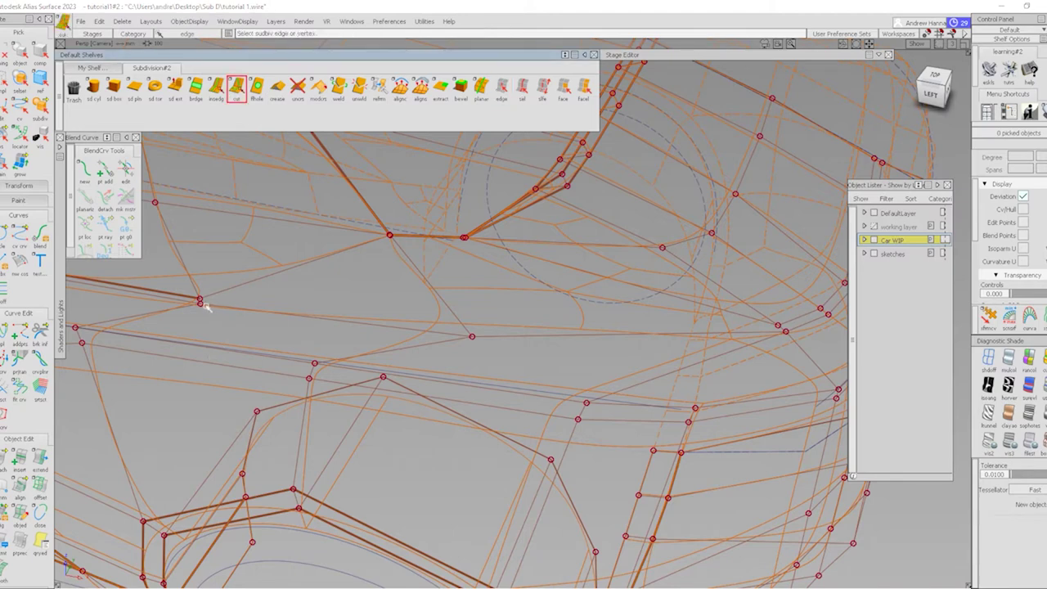
left_click(204, 304)
left_click(392, 238)
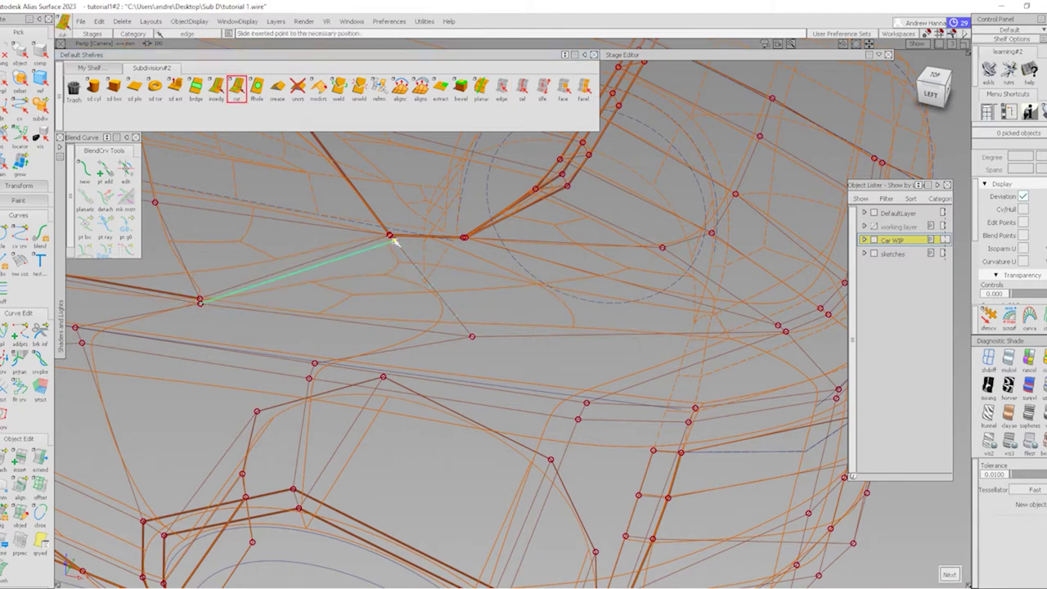
left_click(502, 260)
Cut an edge from the point below the window cut's front corner to the edge just behind its rear lower corner
scroll(573, 292, "up", 2)
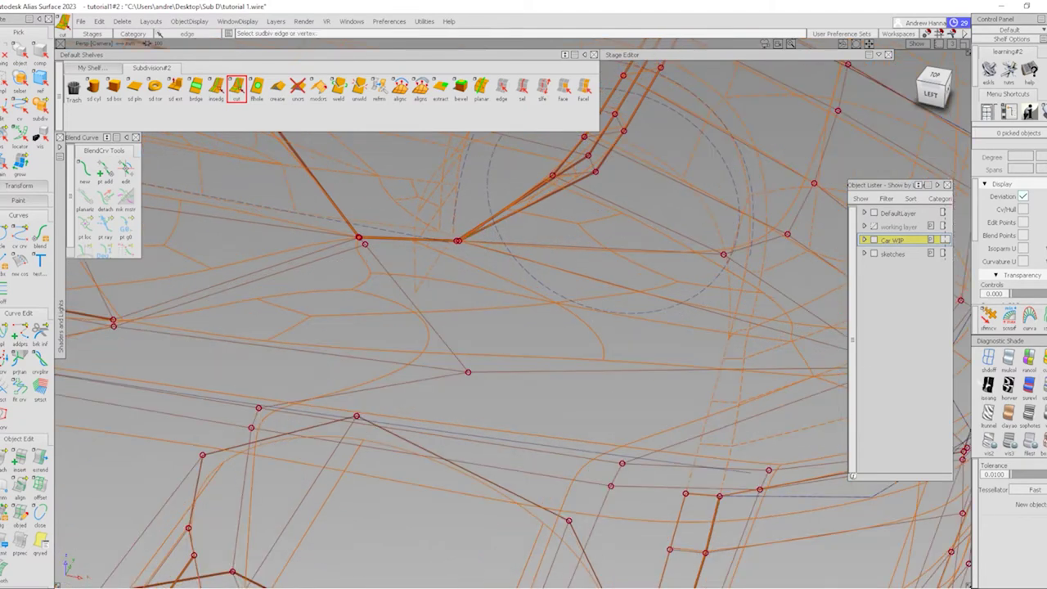
left_click(375, 255)
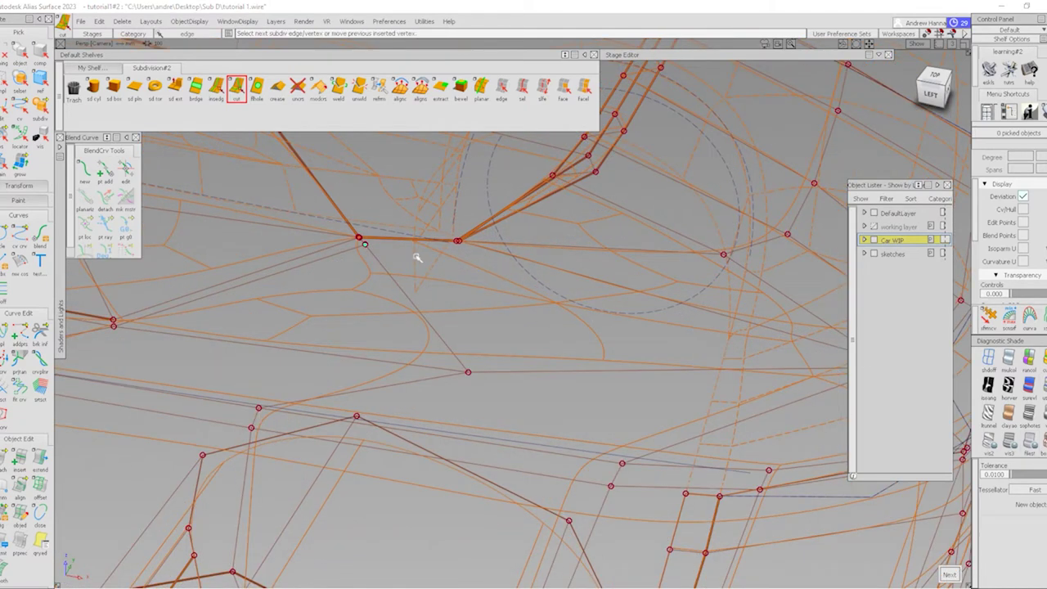
left_click(467, 245)
left_click(459, 253)
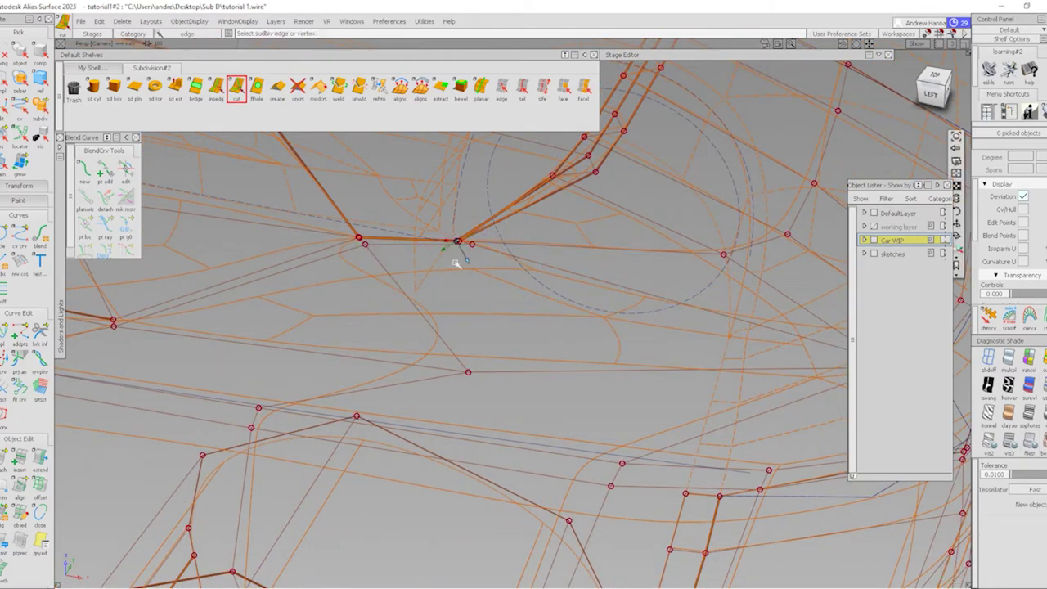
Cut an edge from a point just below the window cut's rear lower corner rearward to the vertex near the tail
scroll(494, 288, "up", 3)
left_click_drag(494, 289, 475, 262, "alt+shift")
left_click(482, 272)
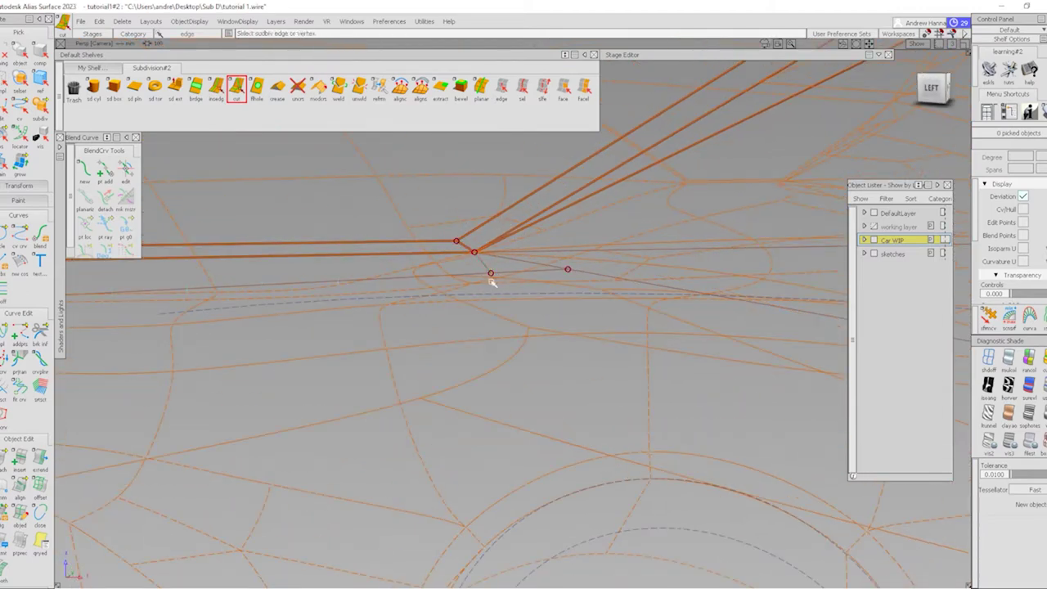
mouse_move(491, 281)
left_mouse_down("alt+shift")
mouse_move(554, 289)
mouse_move(485, 295)
left_mouse_up("alt+shift")
left_click(471, 256)
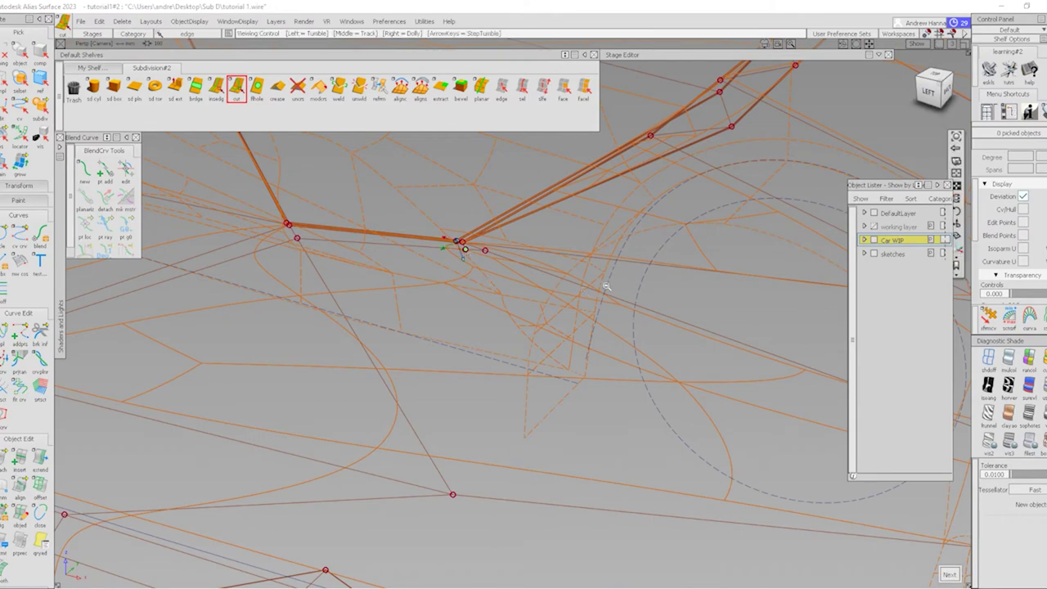
right_click_drag(603, 287, 635, 336, "alt+shift")
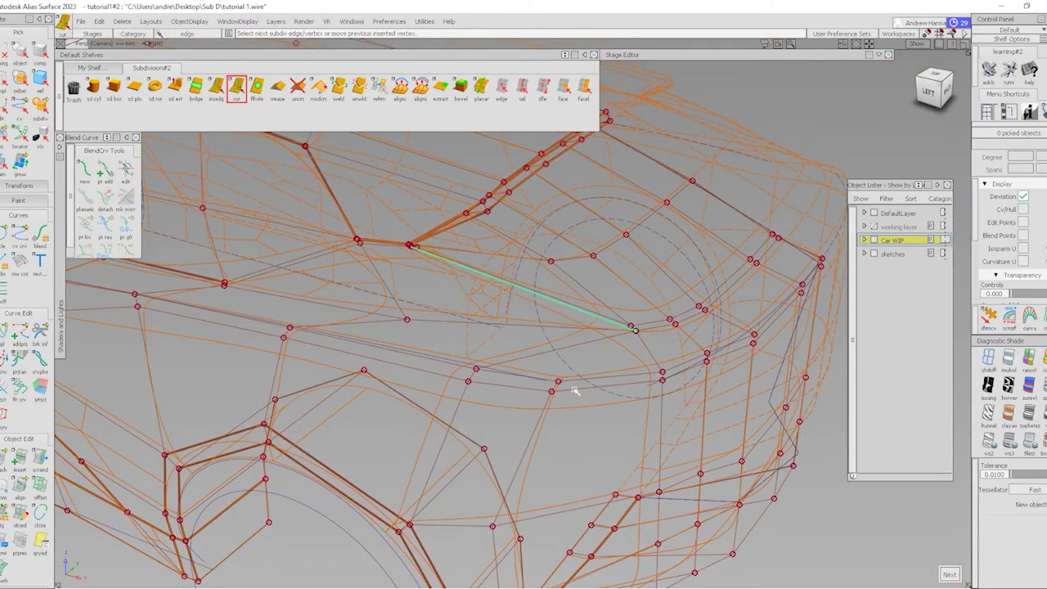
left_click_drag(425, 248, 424, 303, "alt+shift")
right_click_drag(425, 303, 573, 227, "alt+shift")
Delete the redundant edges running through the extra vertex just behind the window cut's rear lower corner
left_click(501, 87)
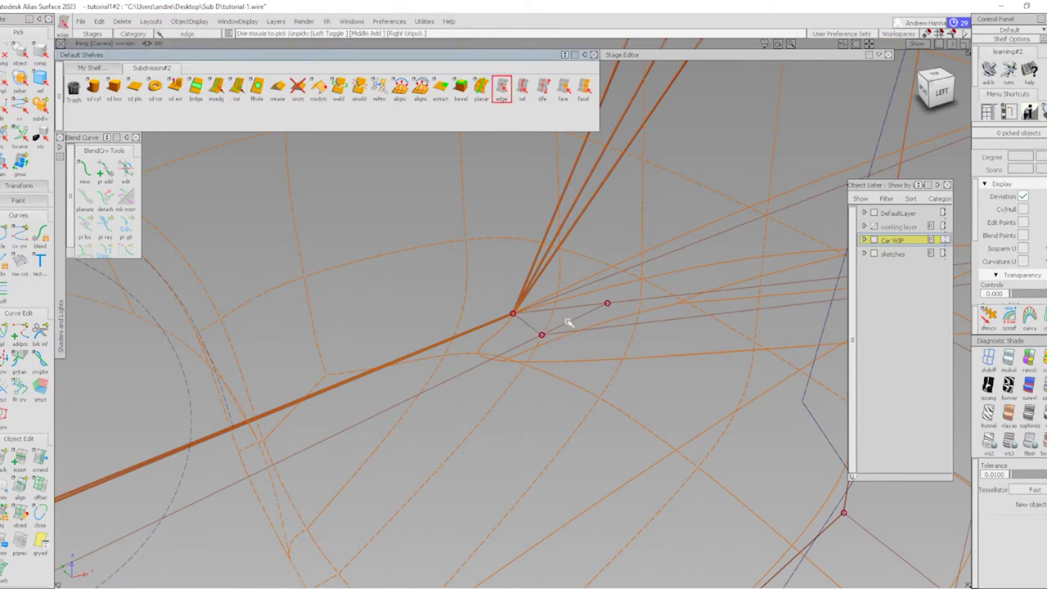
key("Delete")
key("Return")
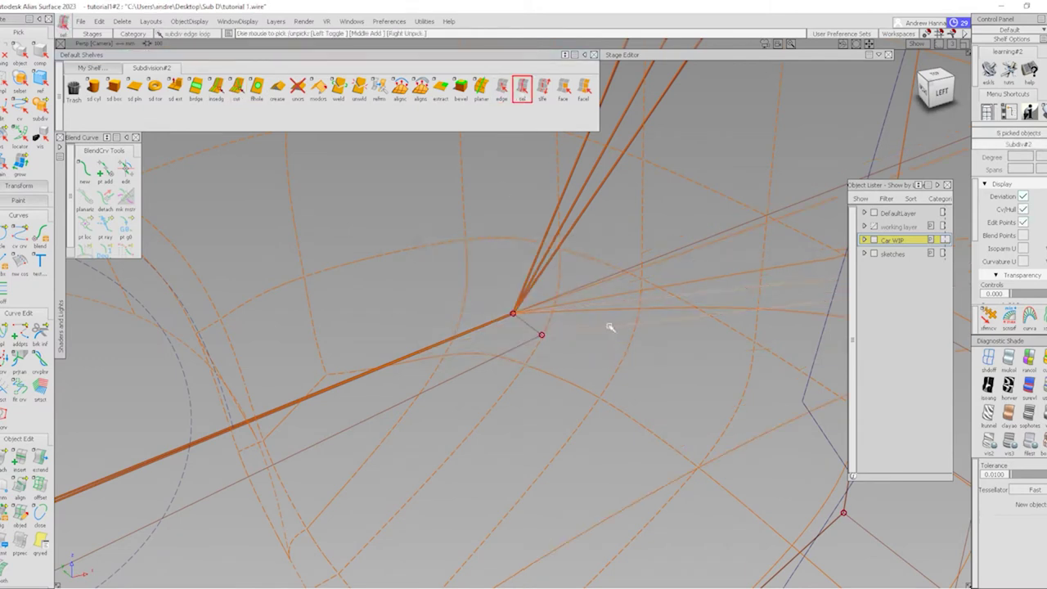
Crease the lower edge loops running along the window's rear corner and back to the tail, plus the short edge joining them
left_click(447, 363)
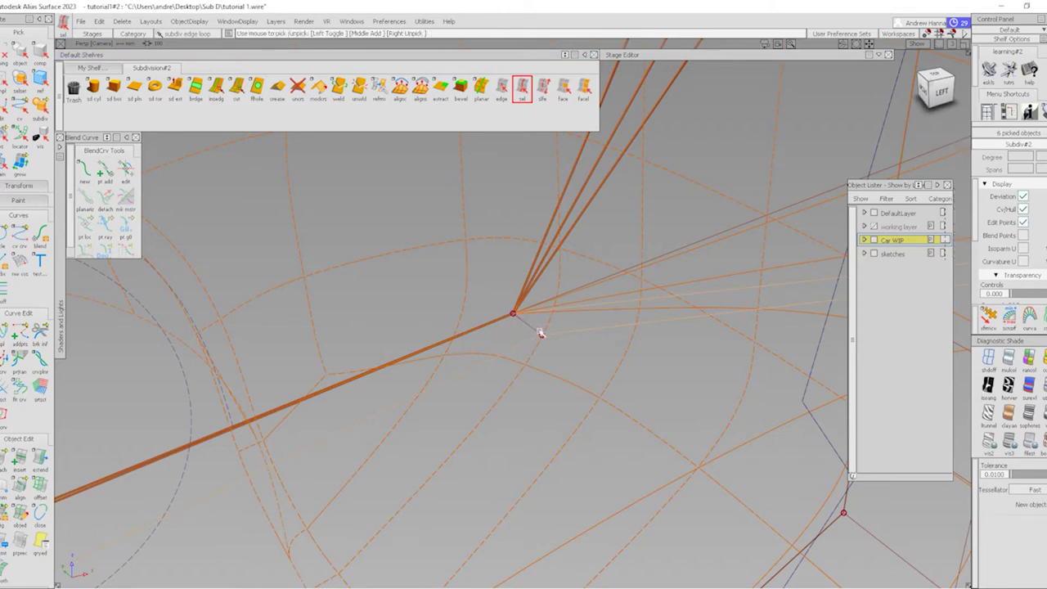
left_click_drag(538, 328, 230, 385, "alt+shift")
left_click(315, 375)
left_click(234, 385)
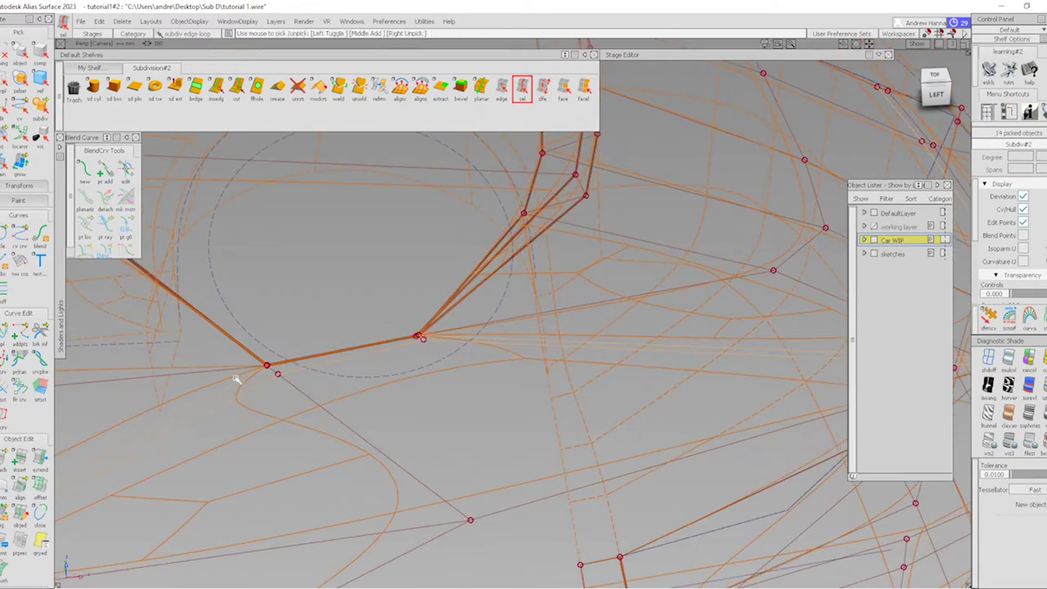
left_click(277, 89)
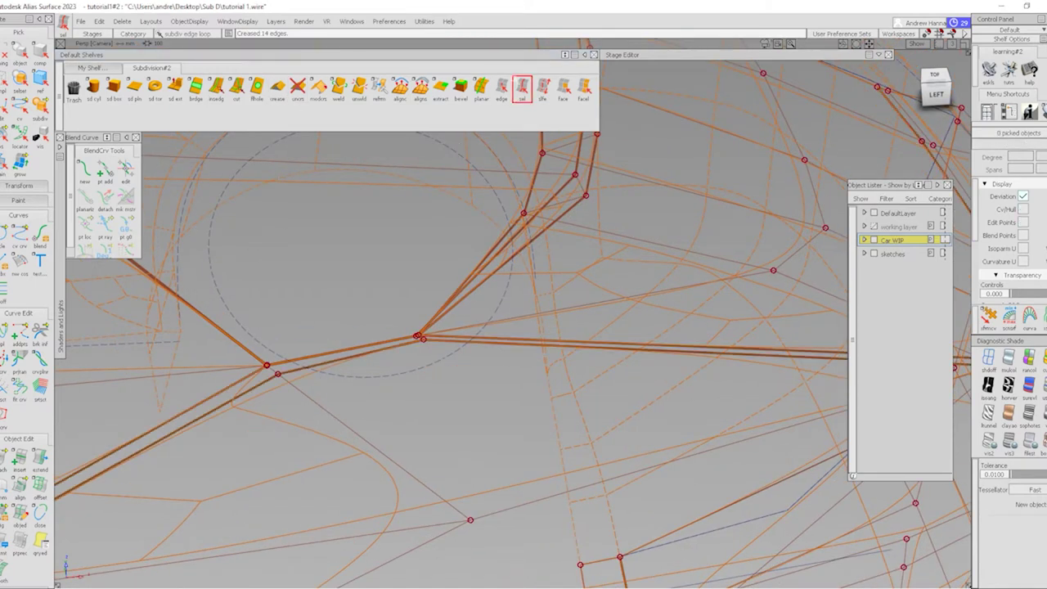
mouse_move(264, 367)
left_mouse_down("alt+shift")
mouse_move(273, 374)
mouse_move(276, 357)
left_mouse_up("alt+shift")
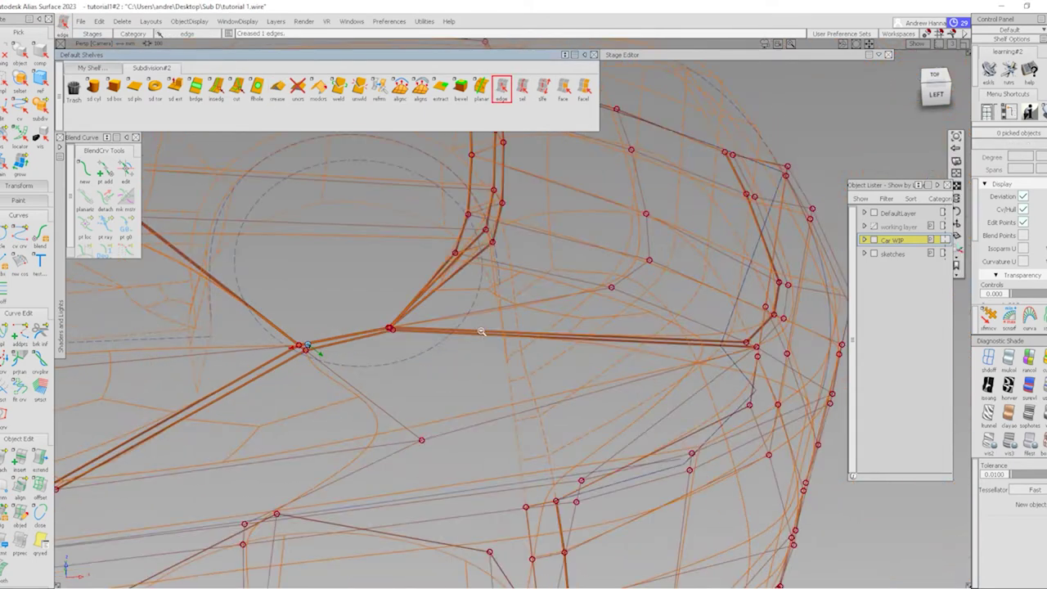
In the box-mode display, move the beltline vertex beneath the window's rear corner forward about 68 mm in X
mouse_move(409, 355)
left_mouse_down("alt+shift")
mouse_move(353, 323)
mouse_move(328, 339)
left_mouse_up("alt+shift")
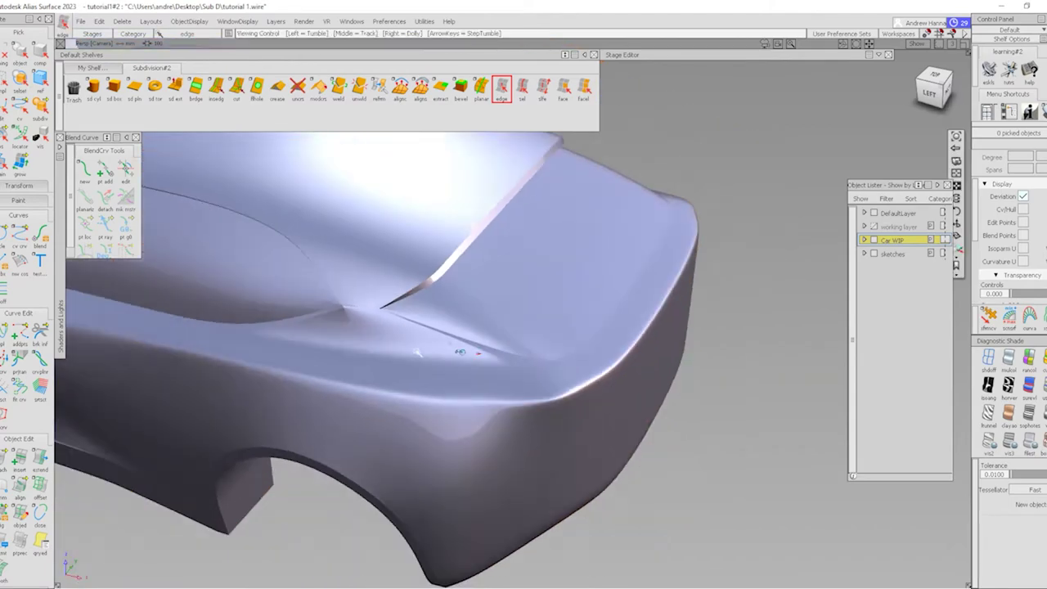
left_click_drag(417, 352, 393, 364, "alt+shift")
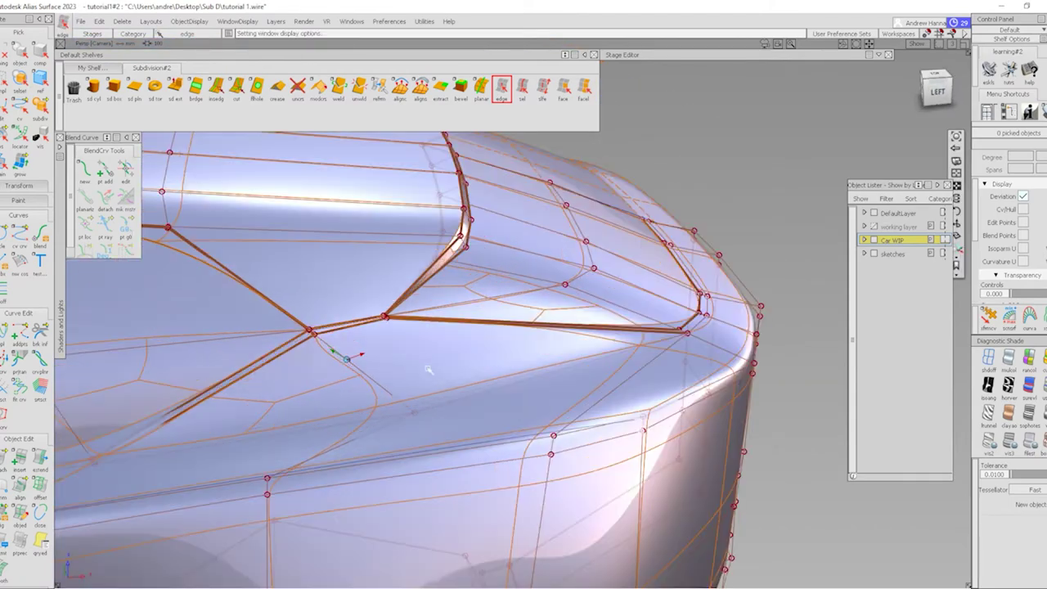
left_click_drag(428, 370, 420, 420, "alt+shift")
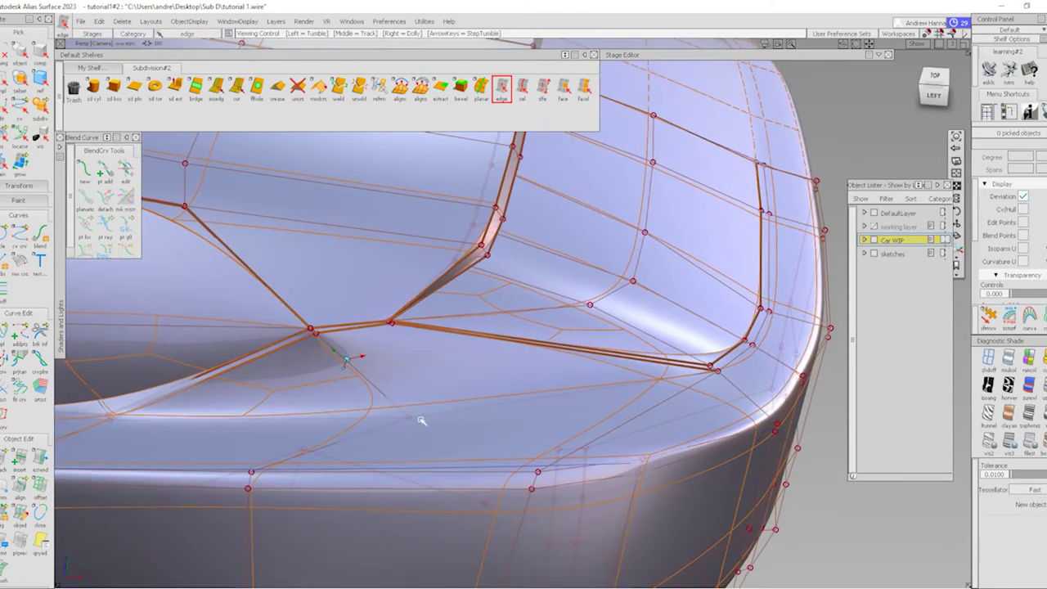
key("1")
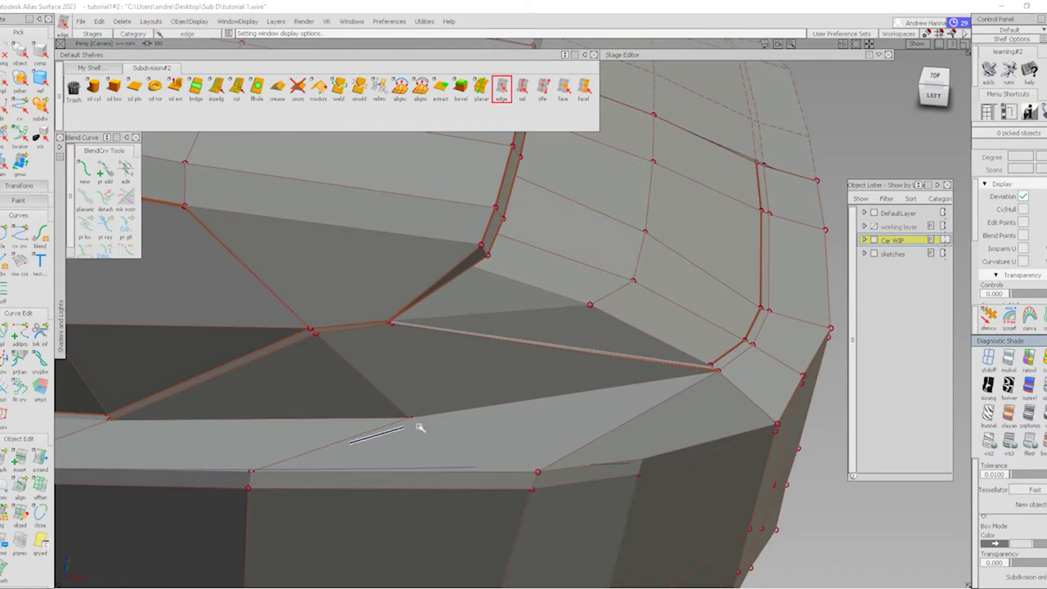
left_click_drag(458, 417, 409, 432)
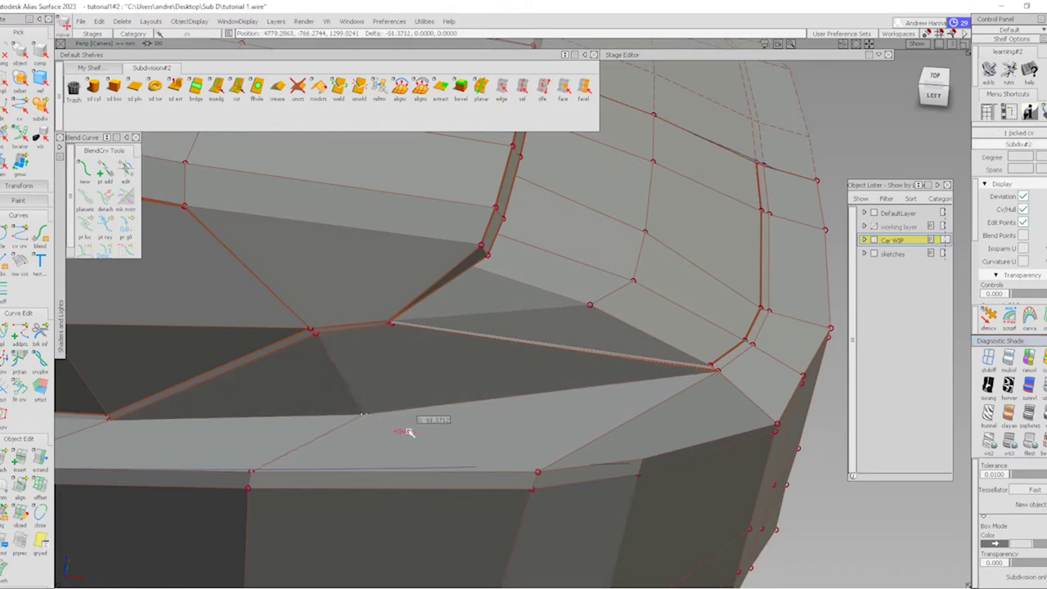
From the rear view, move the two lower vertices beneath the roof rail's bottom corner outward and slightly upward
left_click_drag(482, 344, 450, 263, "alt+shift")
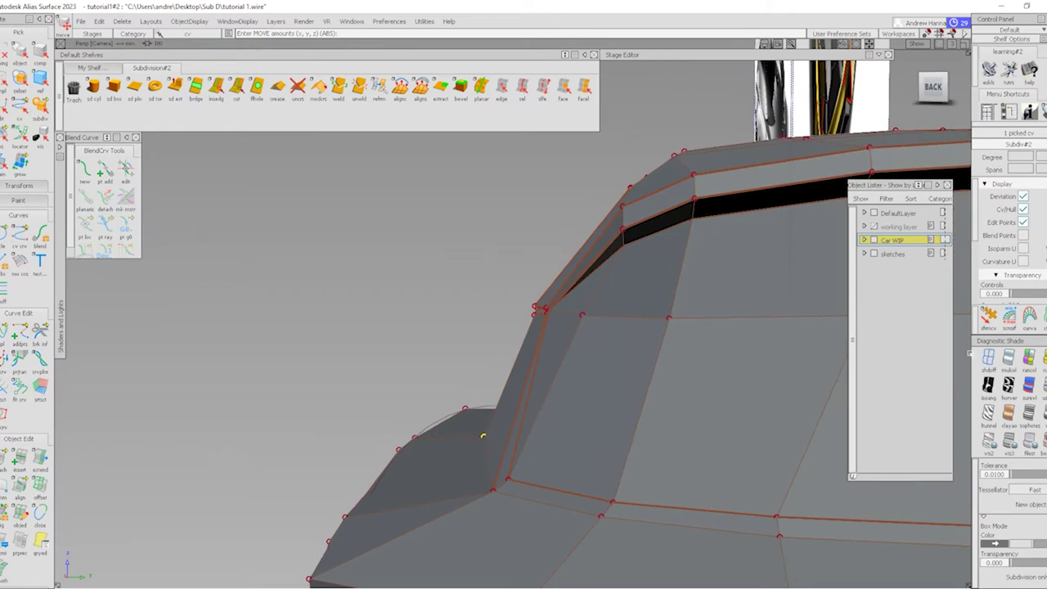
left_click(989, 317)
scroll(546, 362, "up", 5)
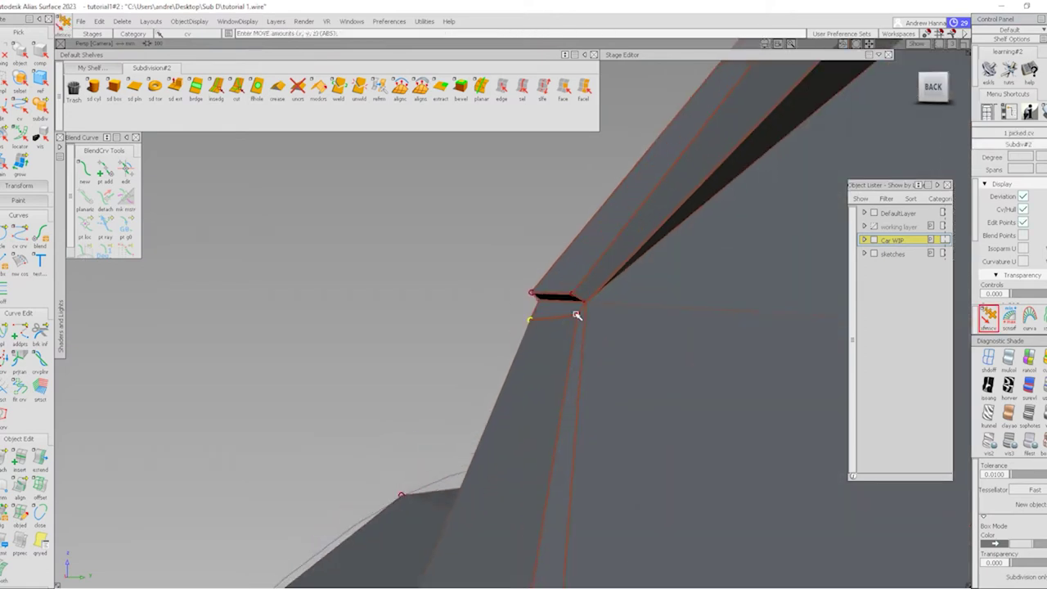
left_click_drag(597, 352, 423, 366)
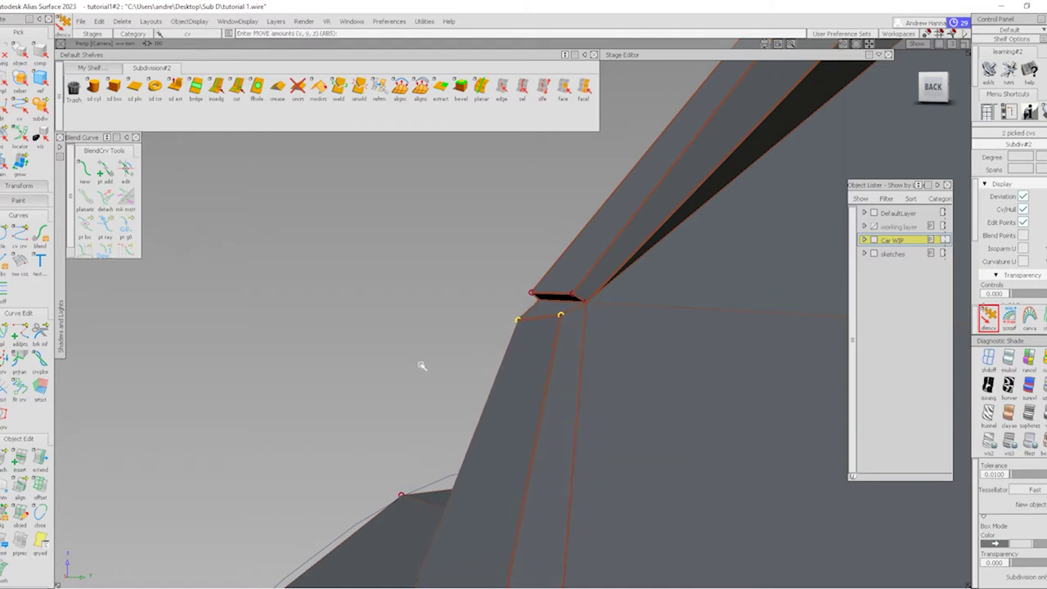
left_click(561, 311)
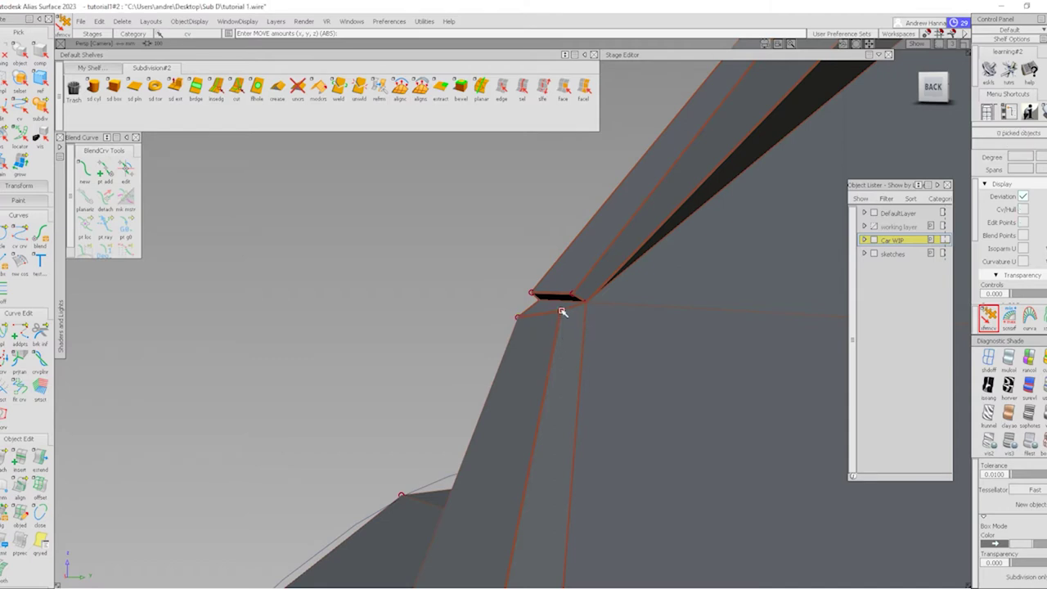
Shift the inner of these two vertices further outward, and nudge the outer one slightly inward and up
left_click_drag(643, 346, 592, 371)
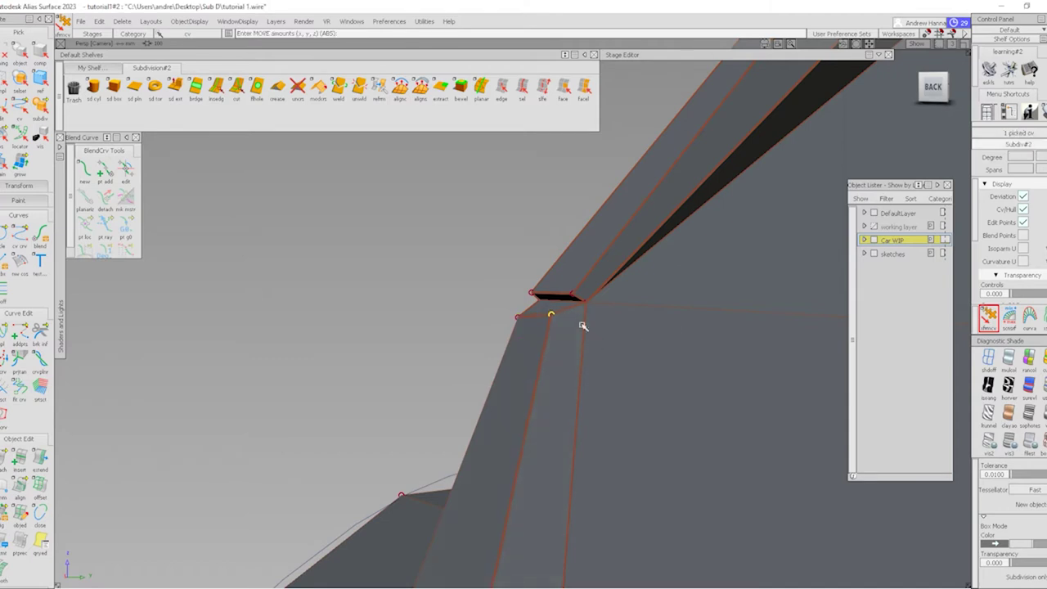
left_click(519, 314)
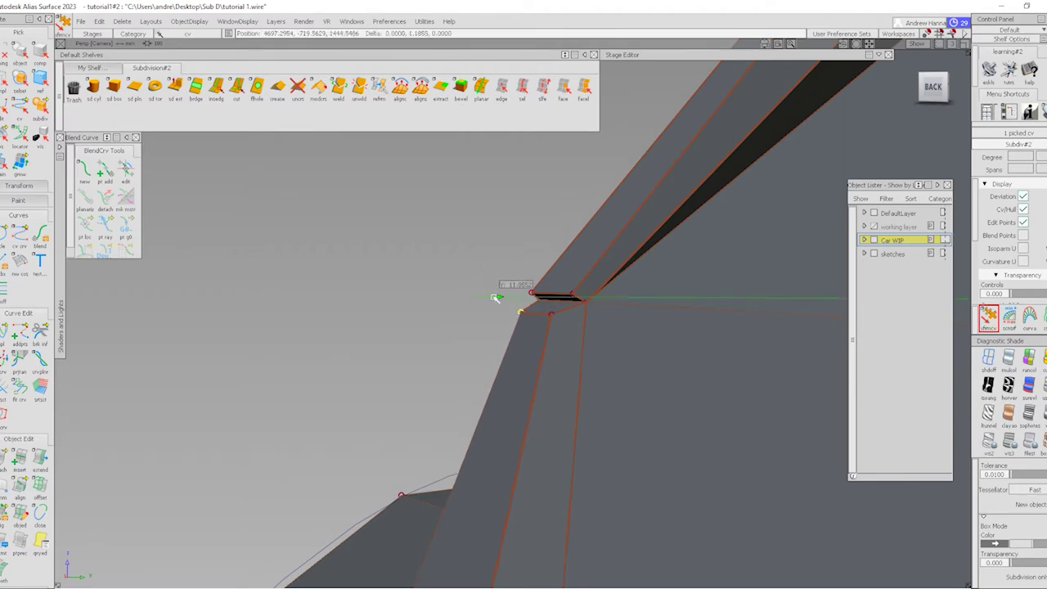
scroll(499, 368, "down", 5)
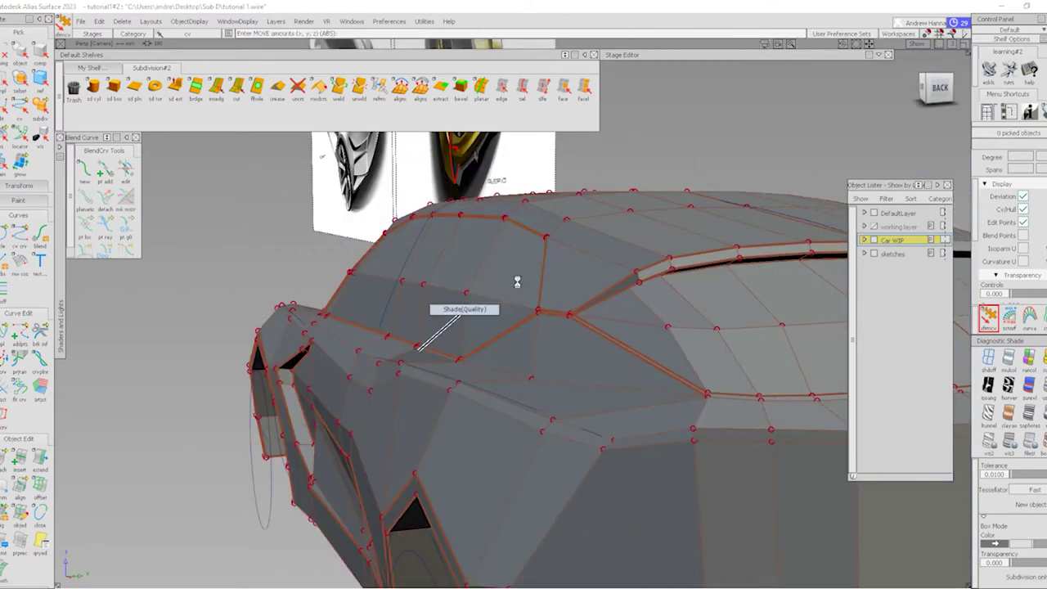
Crease the lower edge loop of the narrow strip running along the beltline beneath the side window
key("3")
mouse_move(573, 339)
left_mouse_down("alt+shift")
mouse_move(561, 341)
mouse_move(626, 354)
mouse_move(368, 344)
left_mouse_up("alt+shift")
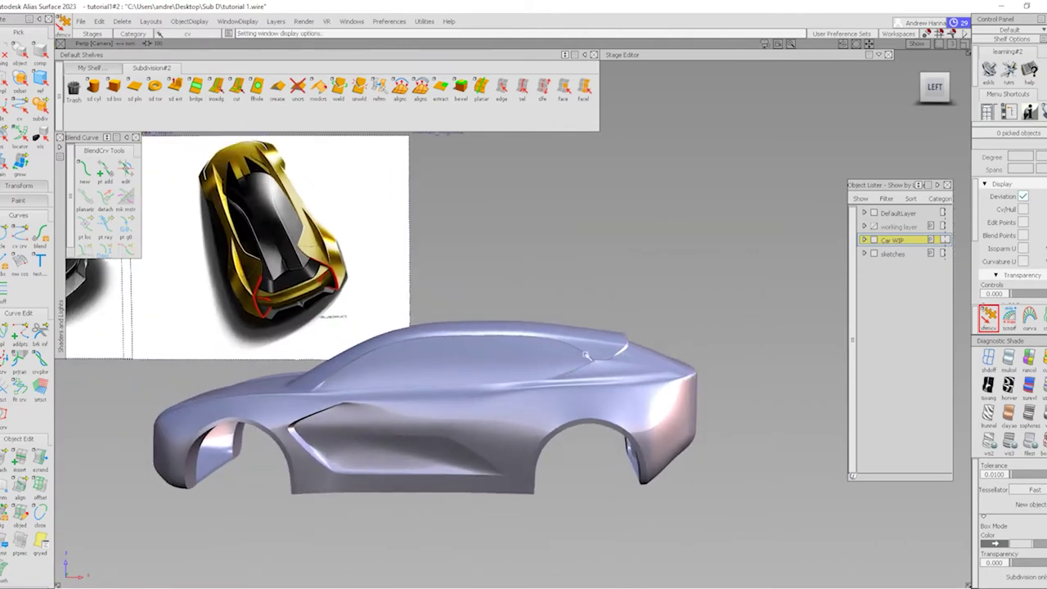
scroll(586, 355, "up", 10)
left_click_drag(608, 369, 463, 394, "alt+shift")
key("2")
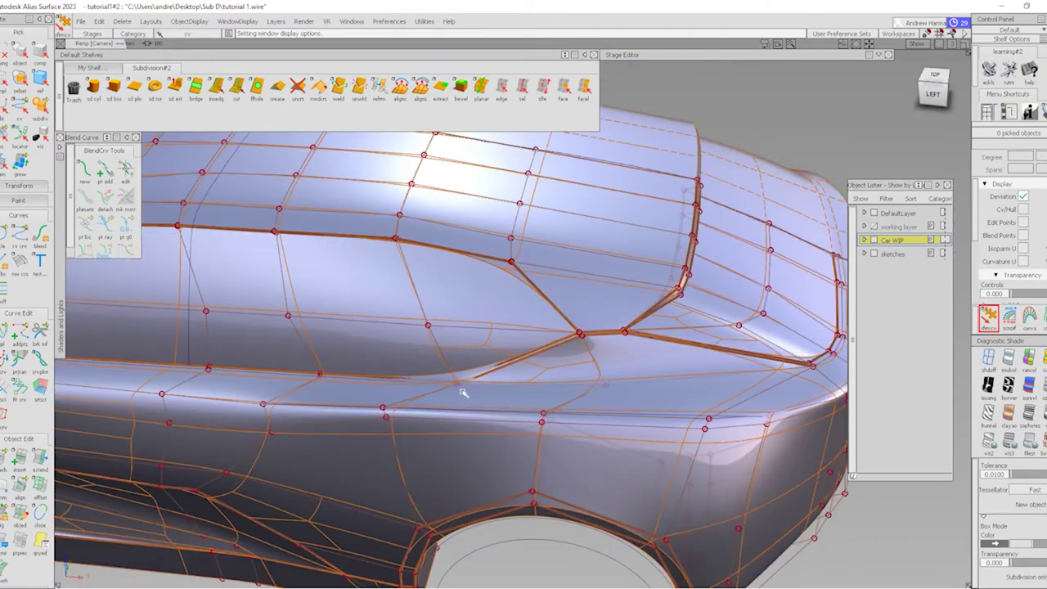
scroll(463, 394, "up", 4)
left_click(522, 86)
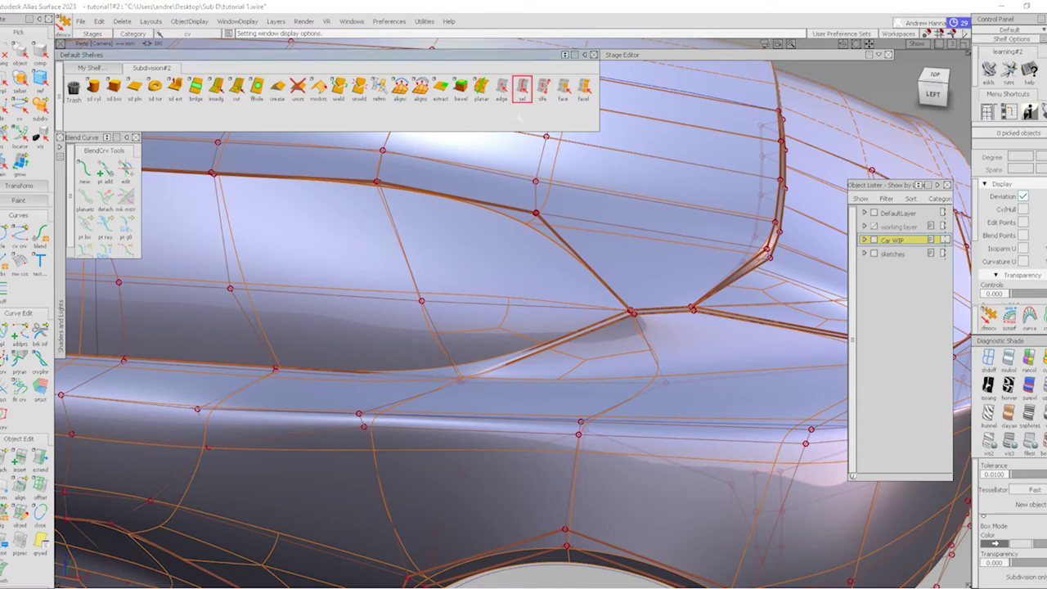
scroll(309, 378, "up", 5)
left_click(303, 376)
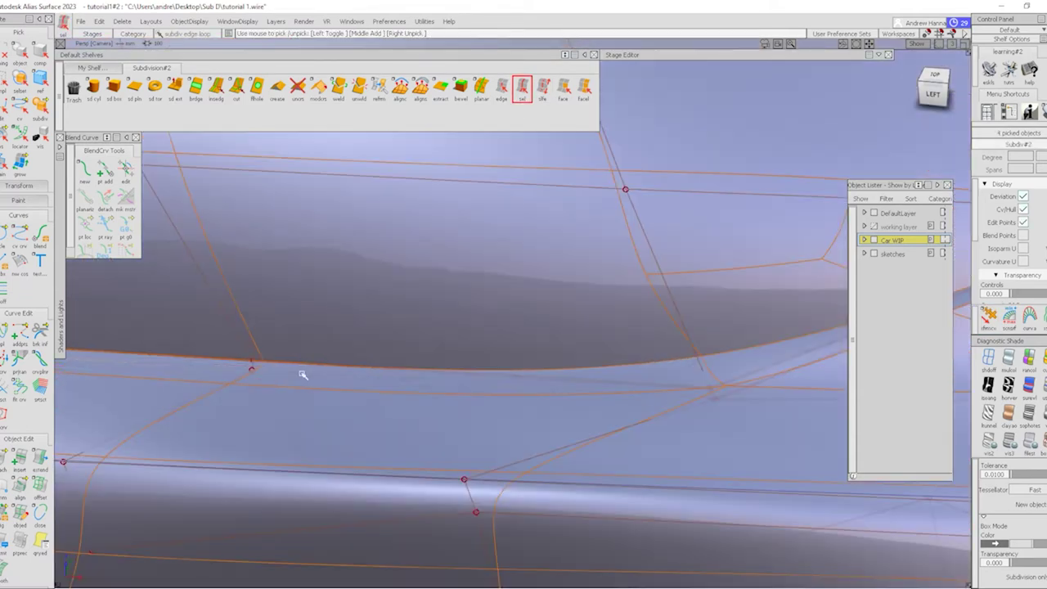
left_click(278, 86)
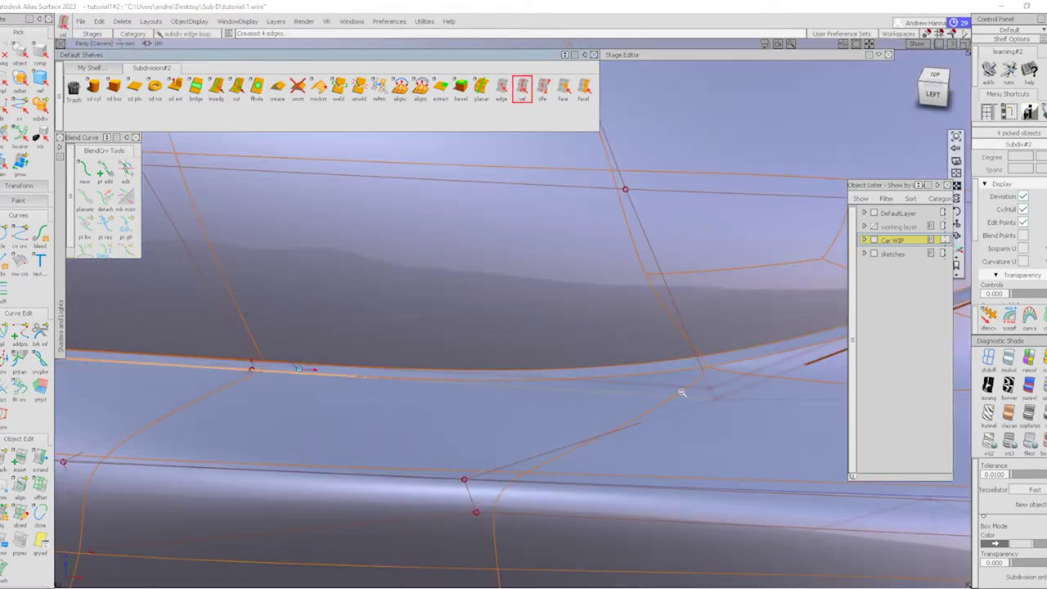
Compare the smooth-shaded window and beltline crease with the yellow reference sketch, and inspect the window's rear corner up close
scroll(680, 393, "down", 5)
scroll(493, 443, "down", 5)
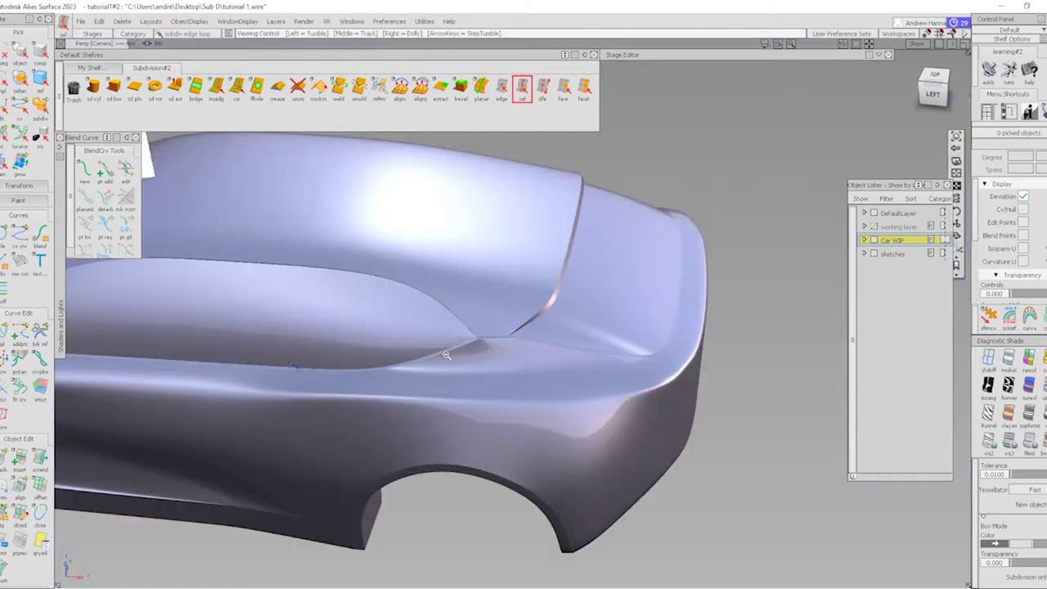
left_click_drag(493, 442, 336, 230, "alt+shift")
scroll(671, 375, "up", 3)
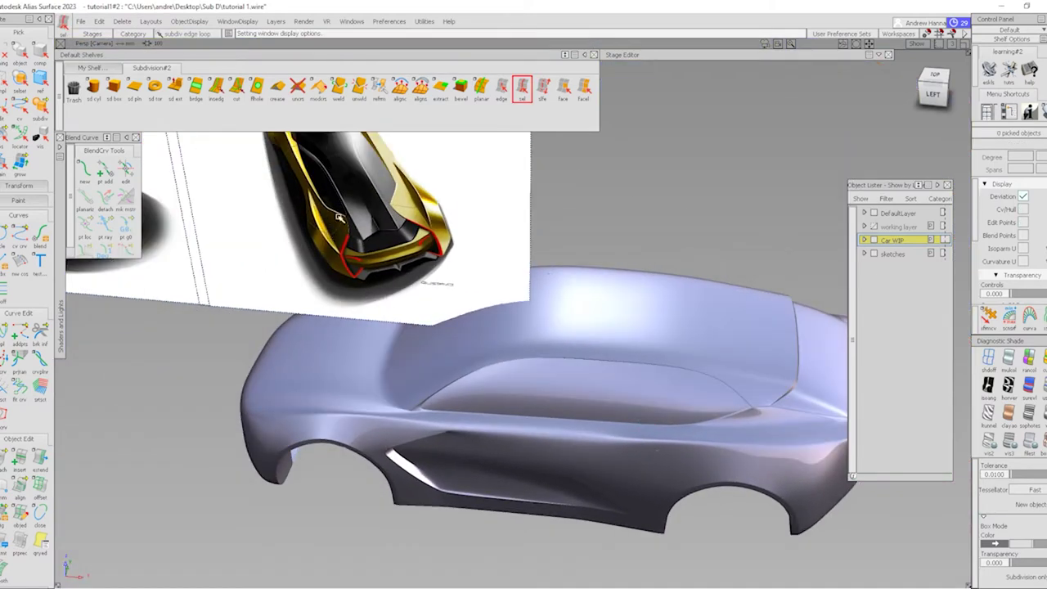
scroll(385, 288, "up", 3)
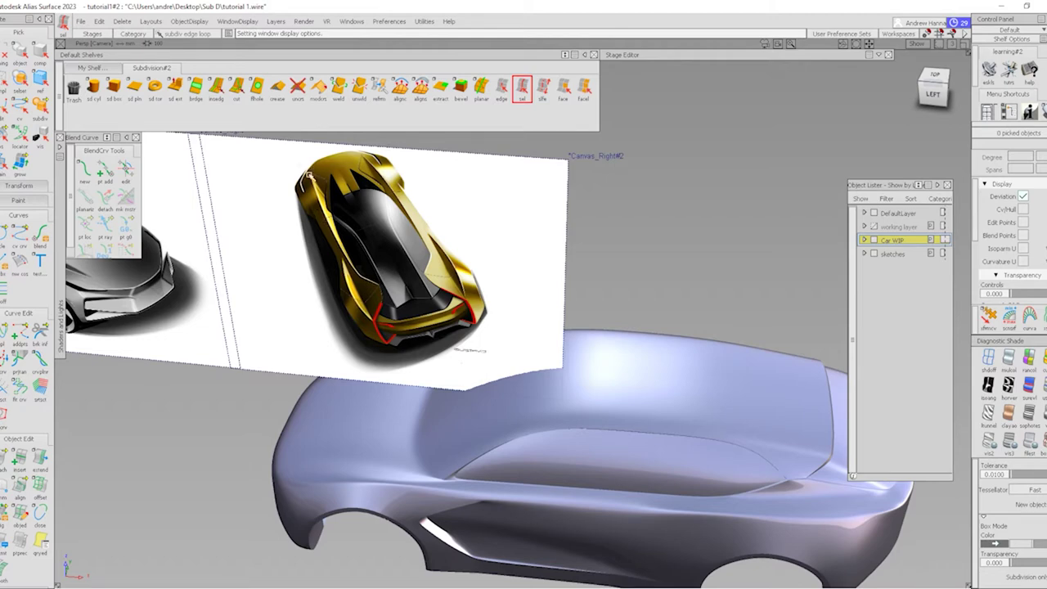
left_click(762, 481)
scroll(549, 379, "up", 5)
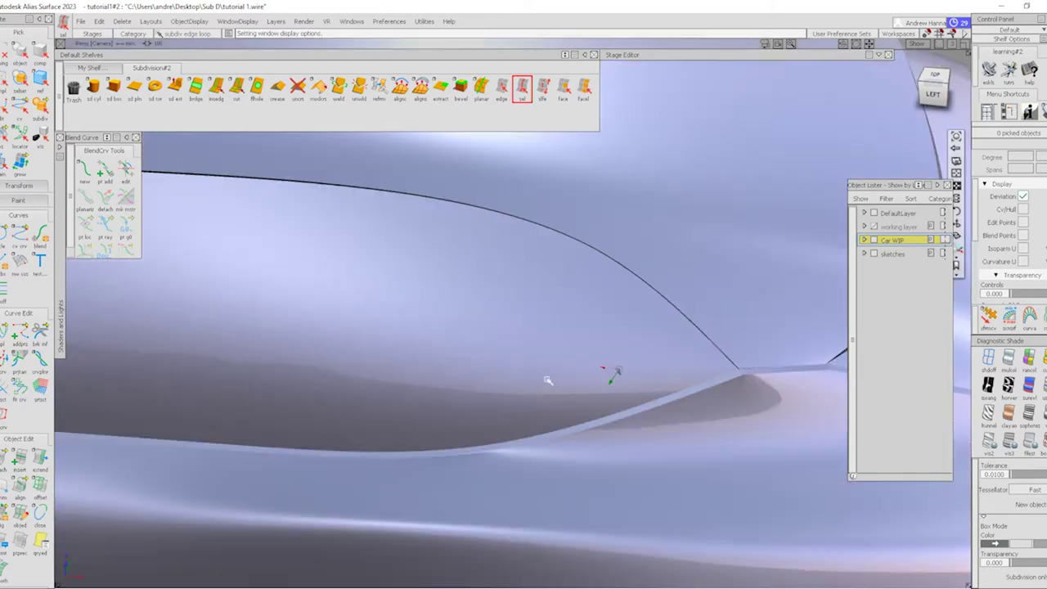
scroll(575, 395, "down", 3)
scroll(517, 337, "down", 5)
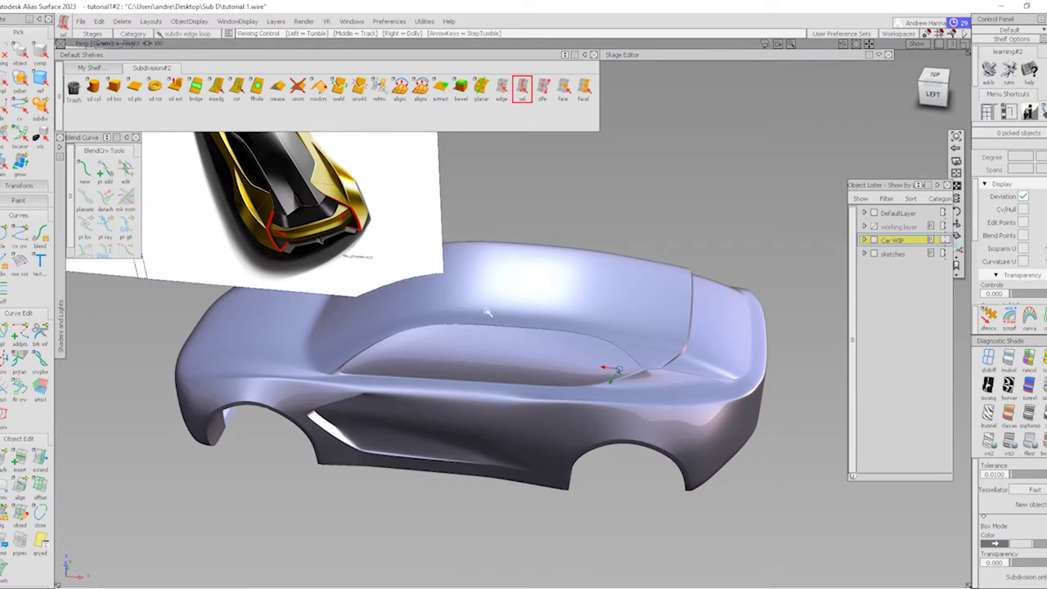
Examine the rear quarter and beltline flow against the reference sketch from the side, from above at an angle and in top view
scroll(461, 337, "up", 4)
left_click_drag(461, 336, 679, 375, "alt+shift")
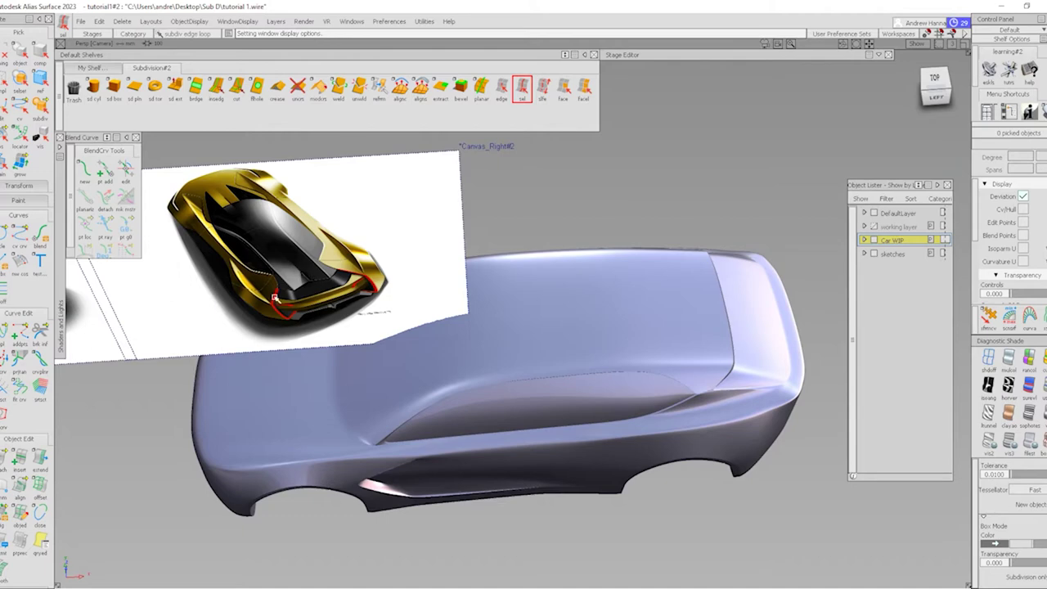
left_click_drag(276, 298, 328, 239, "alt+shift")
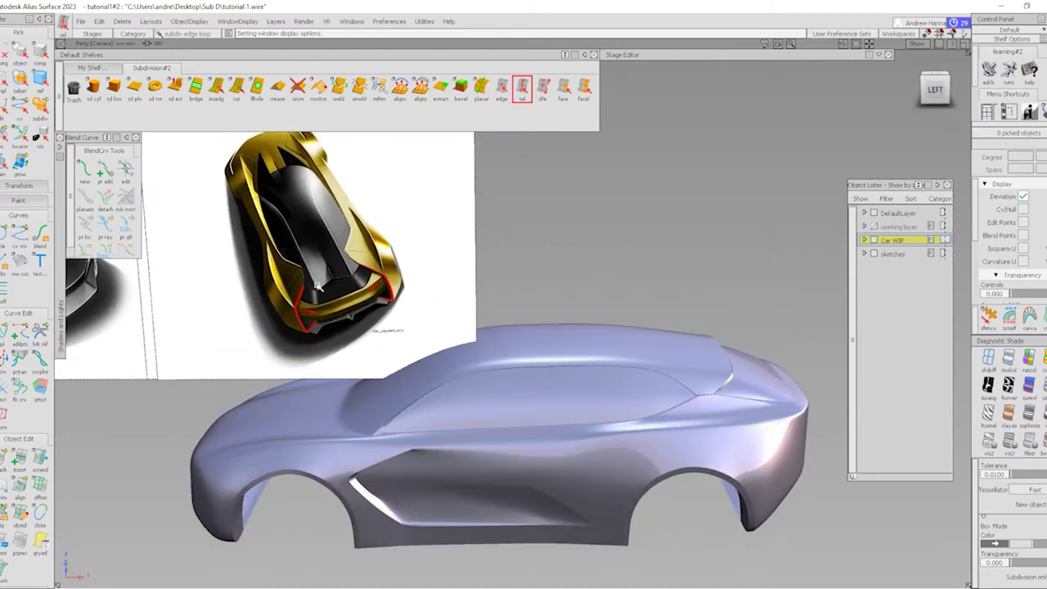
left_click_drag(634, 371, 773, 406, "alt+shift")
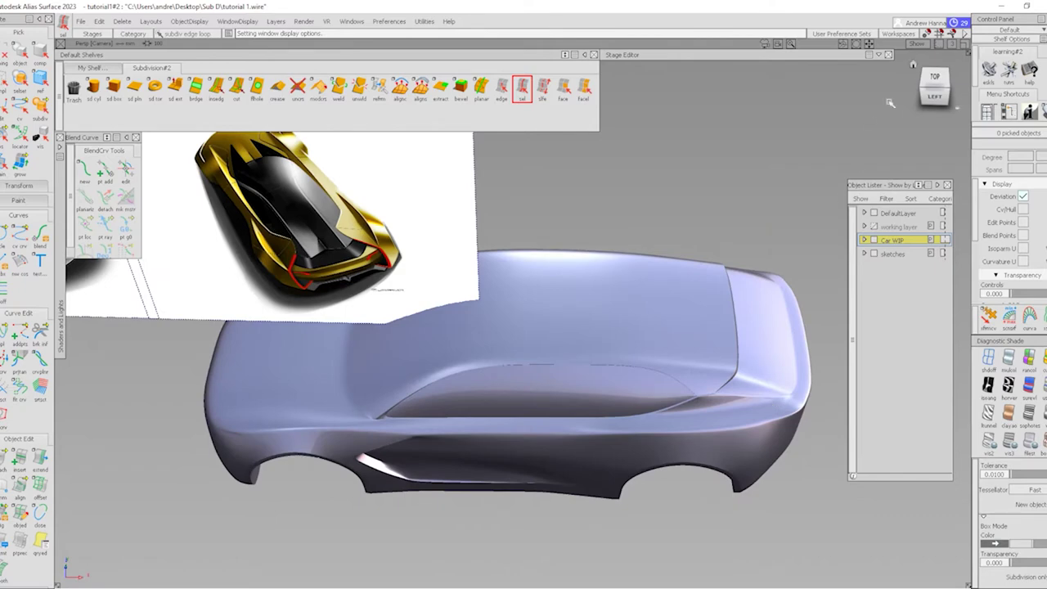
mouse_move(715, 374)
left_mouse_down("alt+shift")
mouse_move(751, 415)
mouse_move(733, 424)
left_mouse_up("alt+shift")
left_click(935, 82)
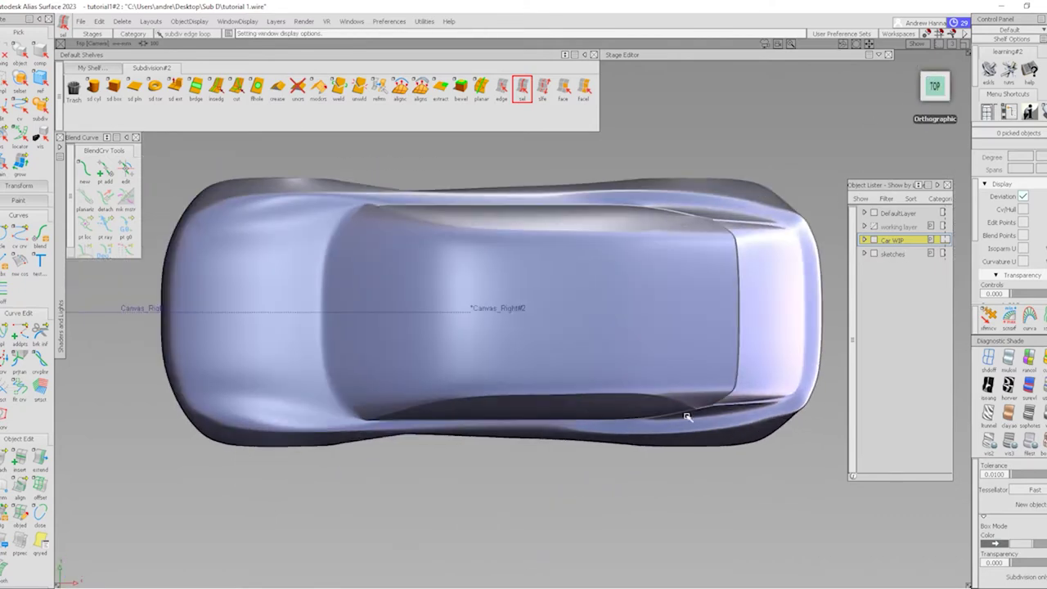
In top view, shift the vertices around the side window's rear corner and lower rear-window corner slightly inward toward the centreline
left_click(736, 442)
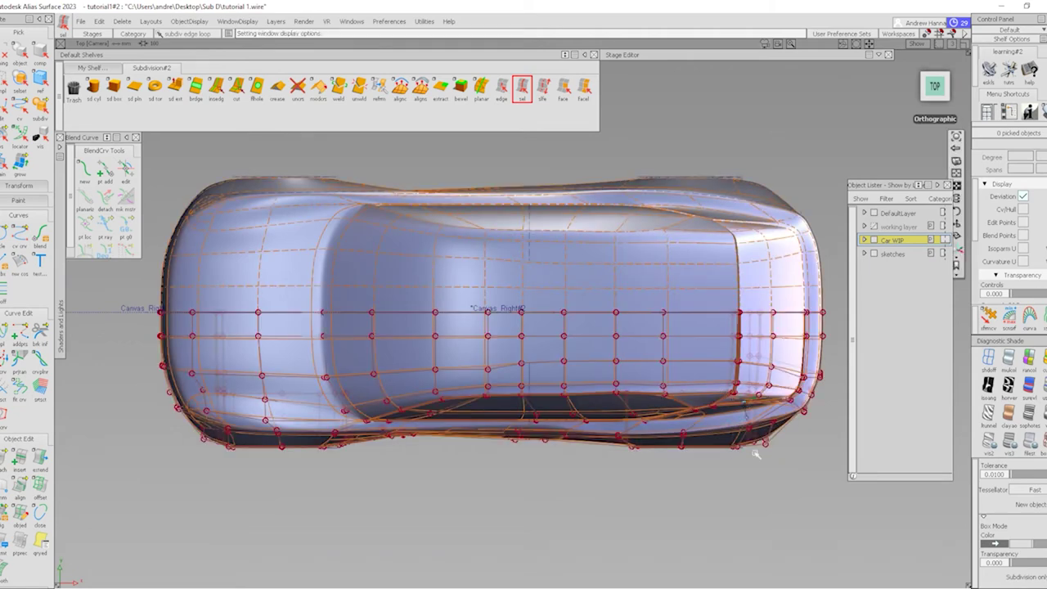
scroll(717, 482, "up", 5)
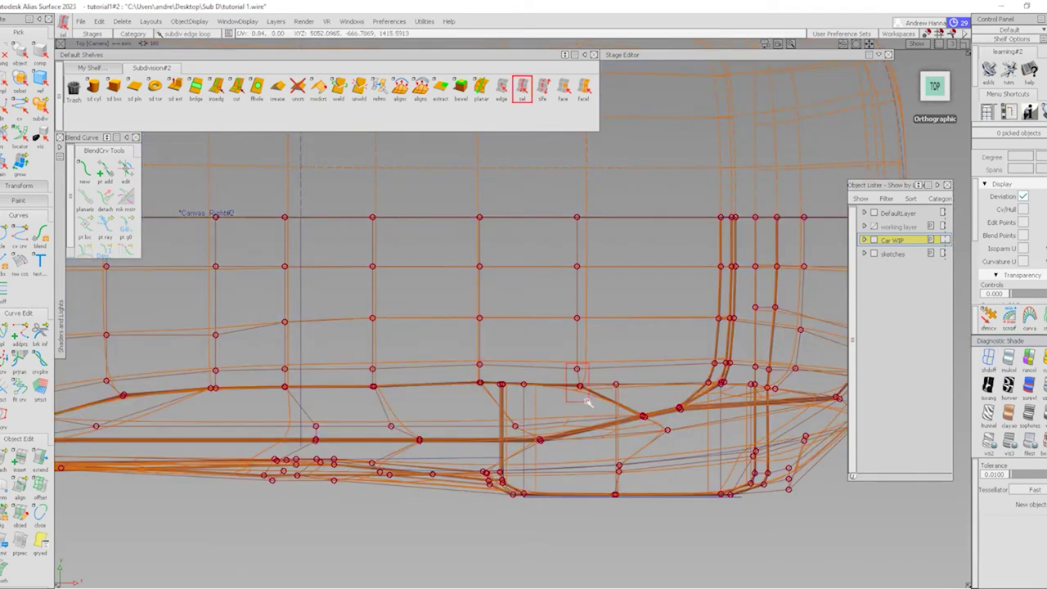
left_click(613, 406)
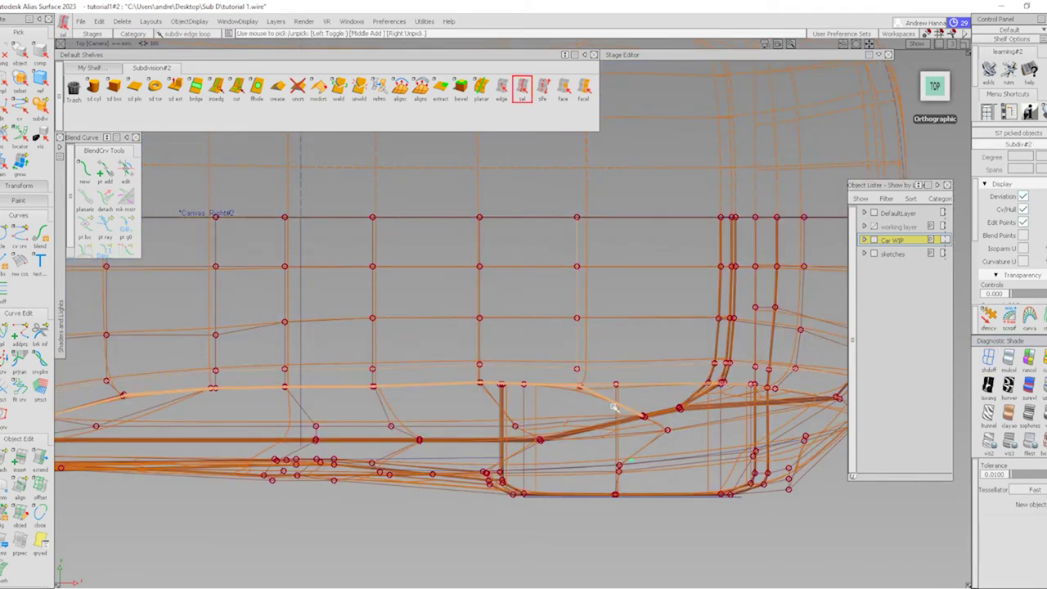
left_click(886, 403)
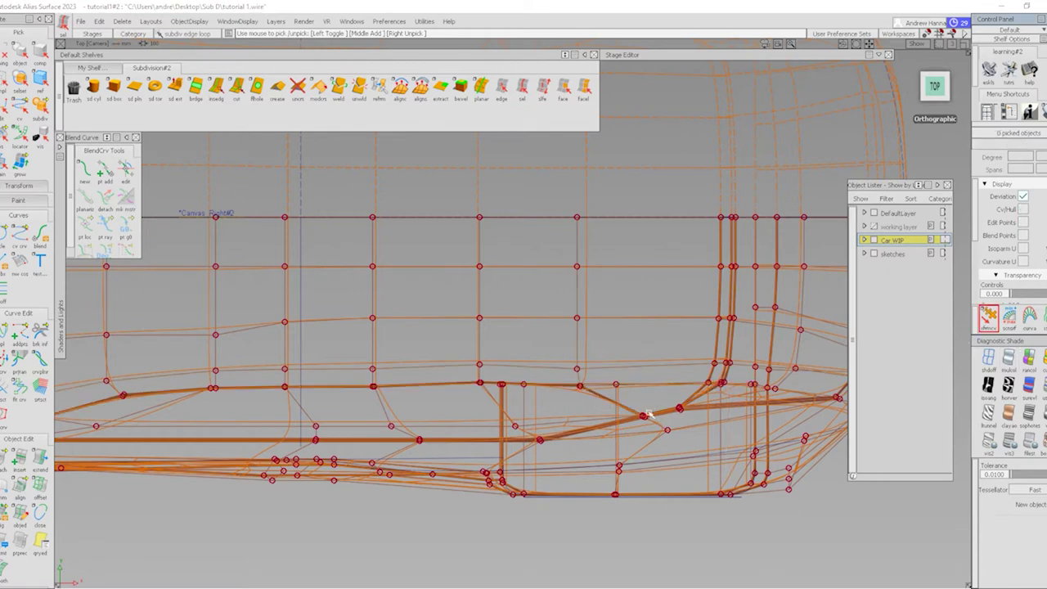
middle_click_drag(609, 389, 548, 346, "alt+shift")
left_click_drag(524, 359, 595, 414)
left_click_drag(599, 302, 683, 352)
left_click(637, 327)
left_click_drag(577, 353, 628, 381)
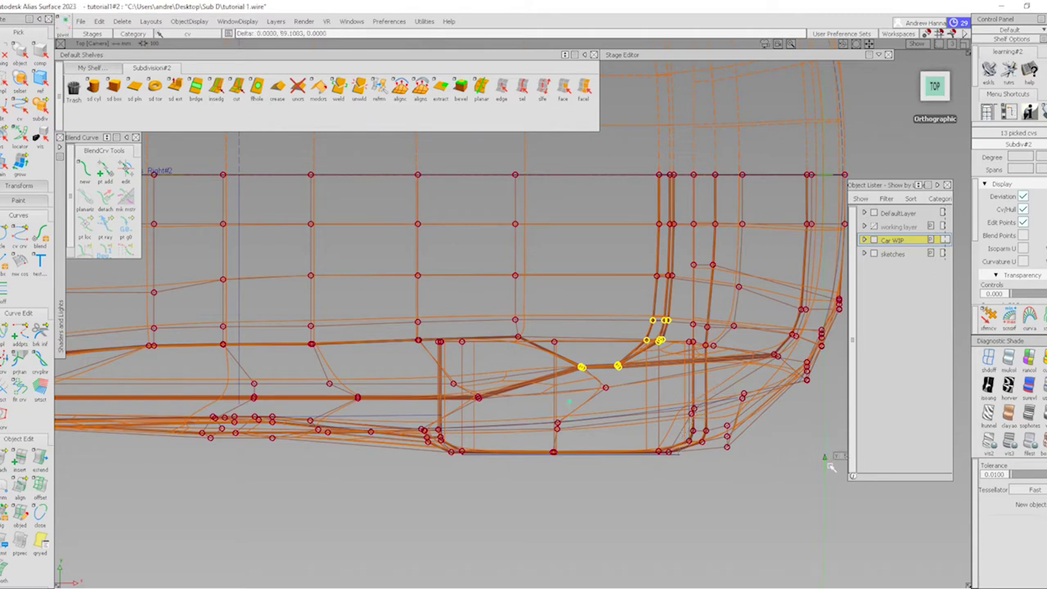
left_click(988, 316)
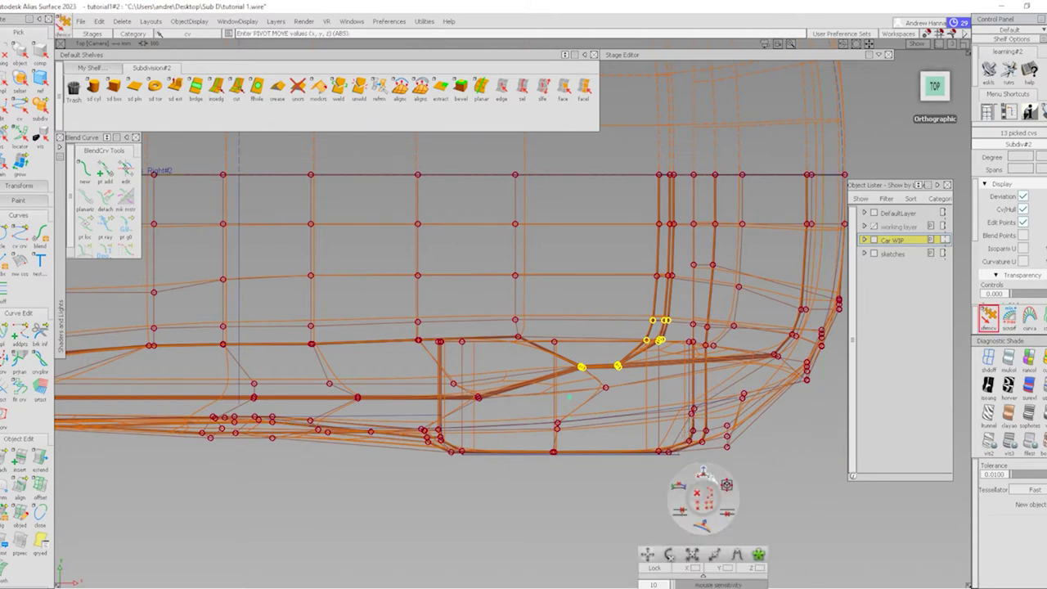
right_click_drag(795, 479, 806, 396)
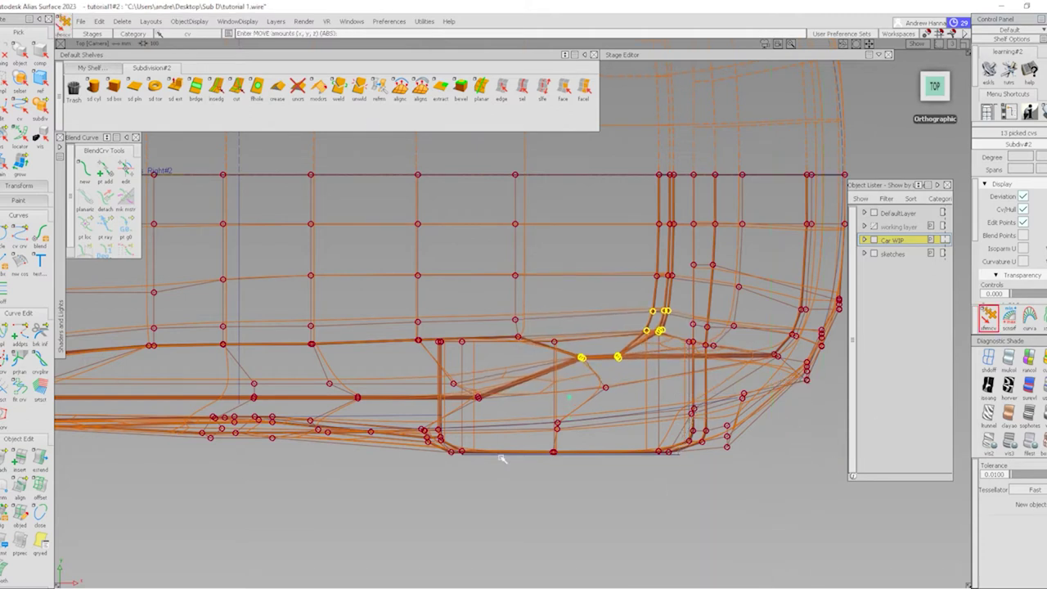
key("ctrl+shift+d")
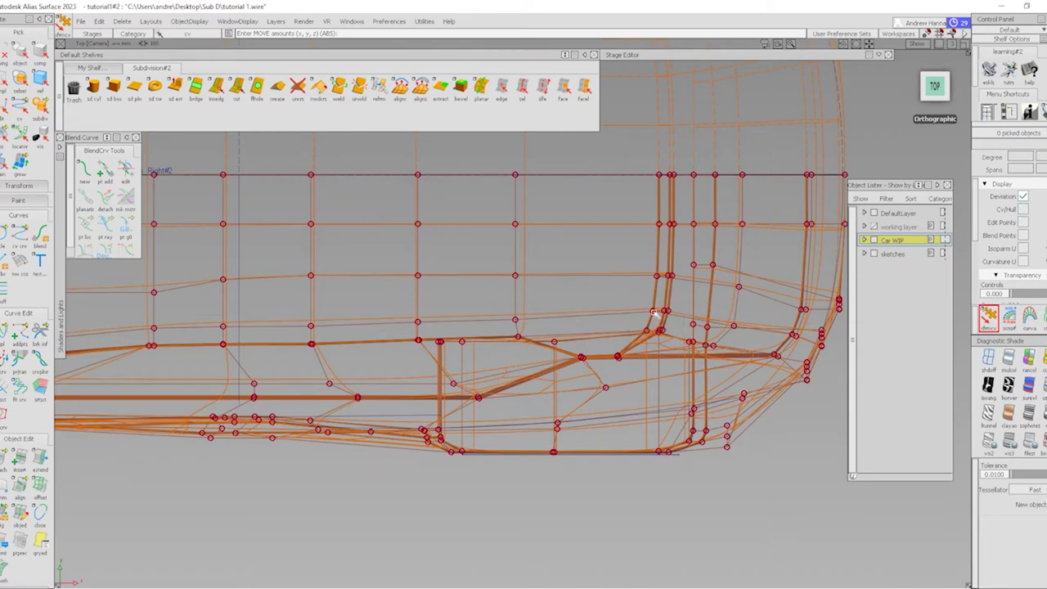
Nudge two vertices behind the rear window inward, then move the six vertices at the rear window's lower corner further inward
left_click_drag(655, 313, 746, 347, "alt+shift")
left_click(936, 82)
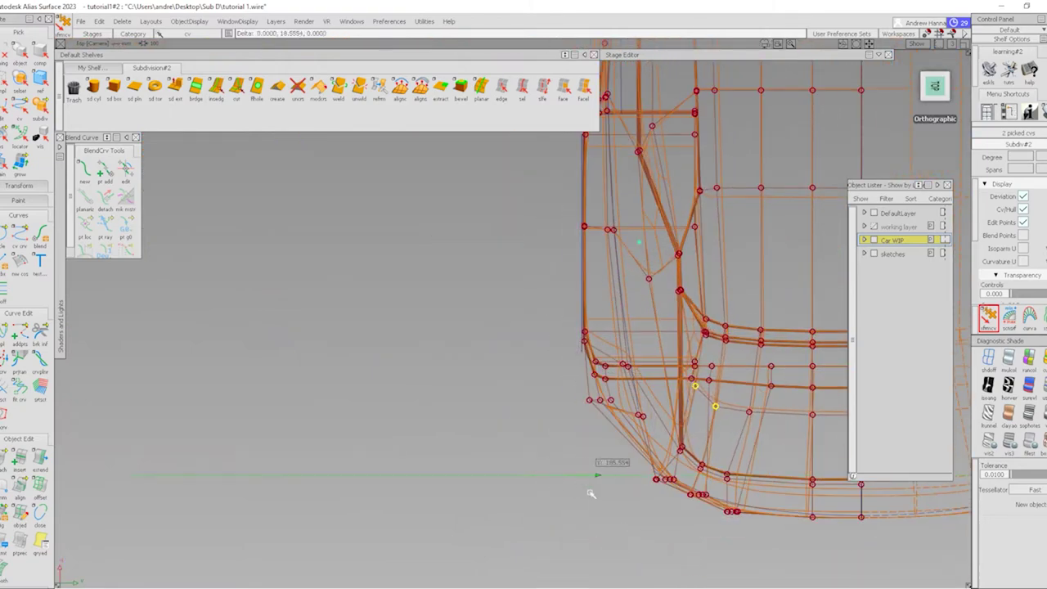
left_click_drag(472, 445, 58, 456, "alt+shift")
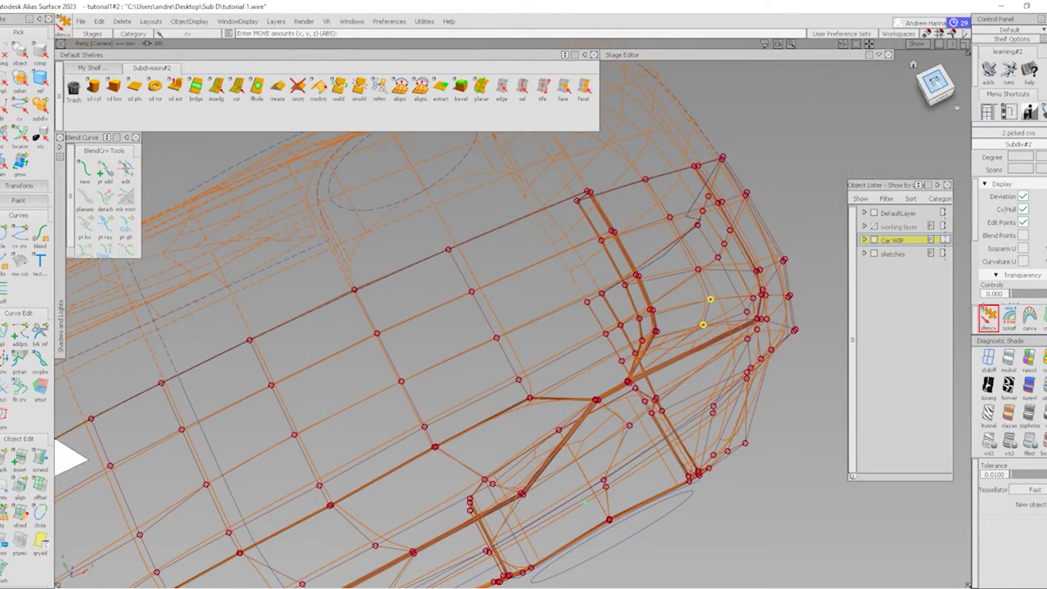
left_click(935, 85)
left_click_drag(677, 355, 659, 287, "alt+shift")
left_click(936, 85)
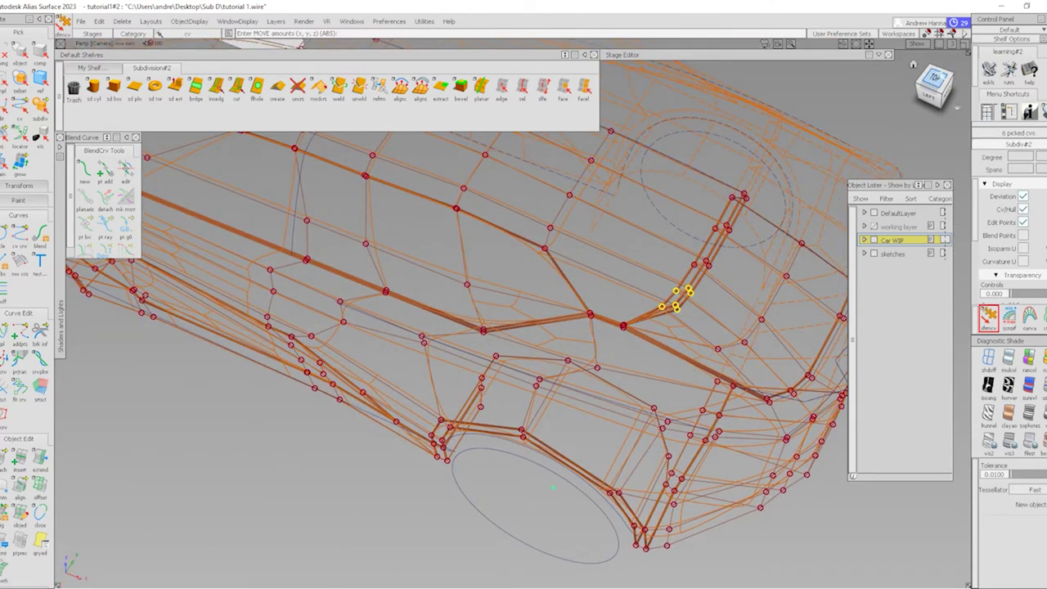
right_click_drag(798, 515, 819, 427)
Move the roof rail vertices ahead of the window's rear corner inward, and the next row forward inward together with its beltline vertices
left_click_drag(505, 308, 536, 349)
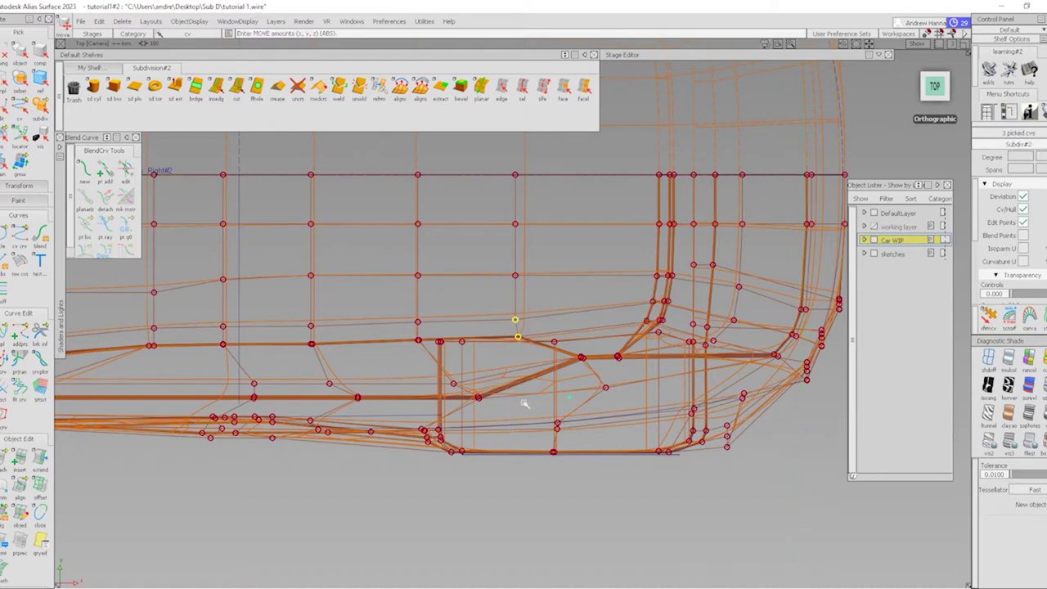
left_click(989, 316)
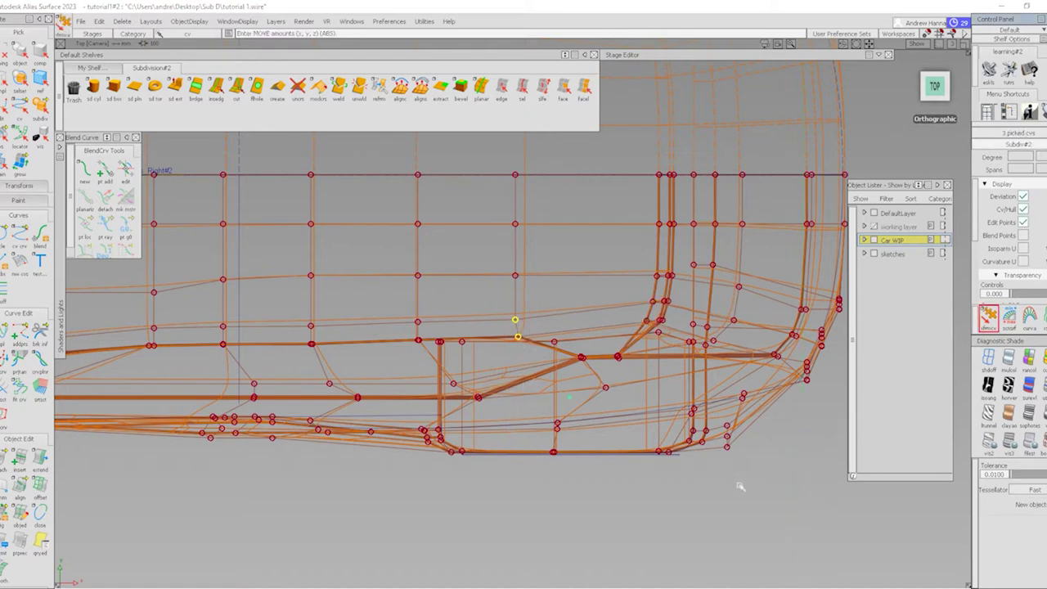
right_click_drag(740, 486, 766, 421)
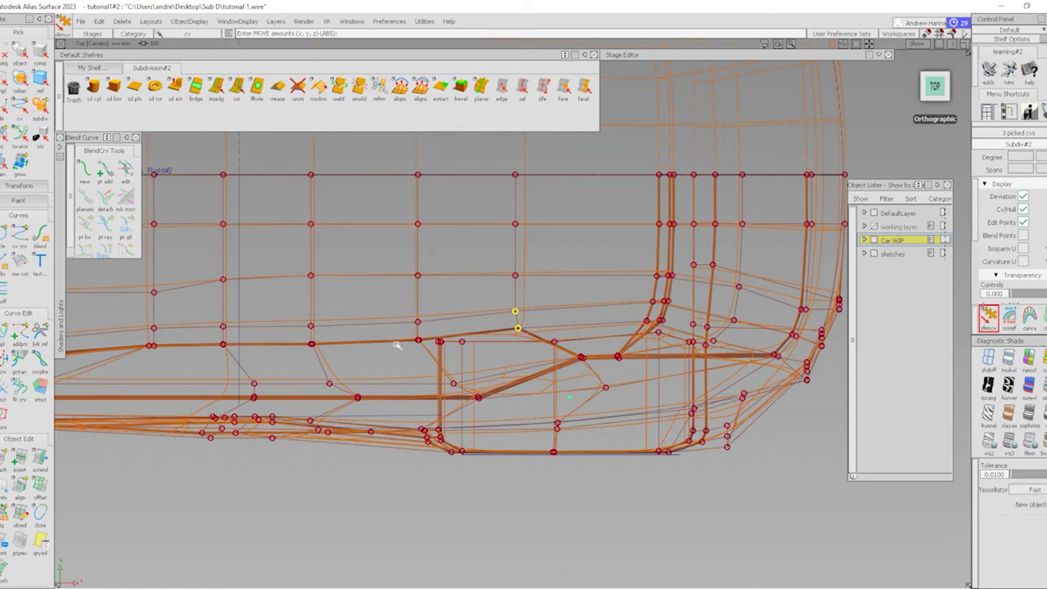
left_click_drag(398, 296, 423, 365)
left_click_drag(515, 382, 519, 402, "ctrl+shift")
right_click_drag(519, 402, 525, 327)
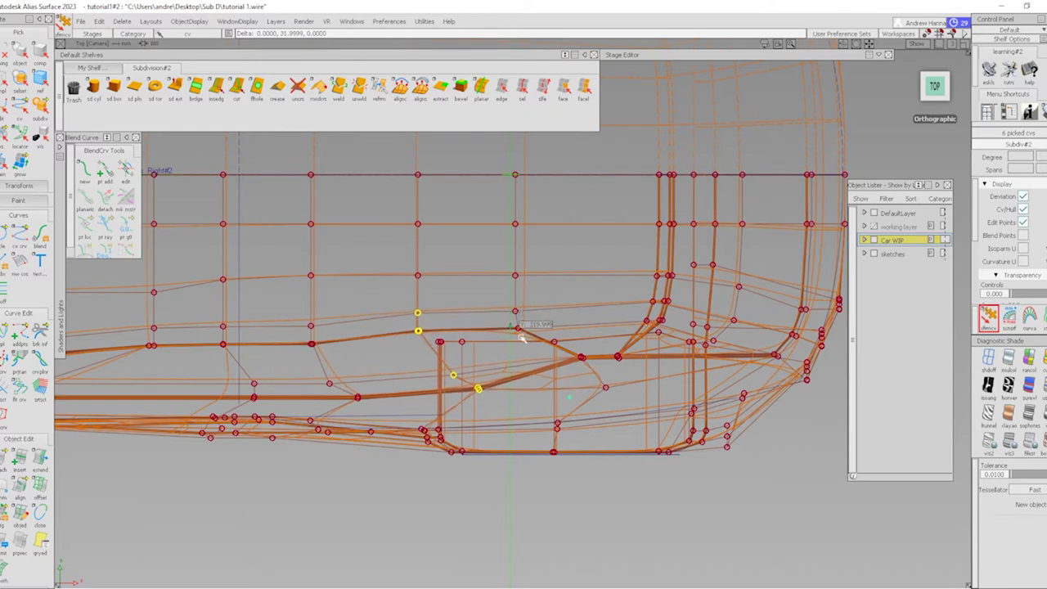
left_click(520, 414)
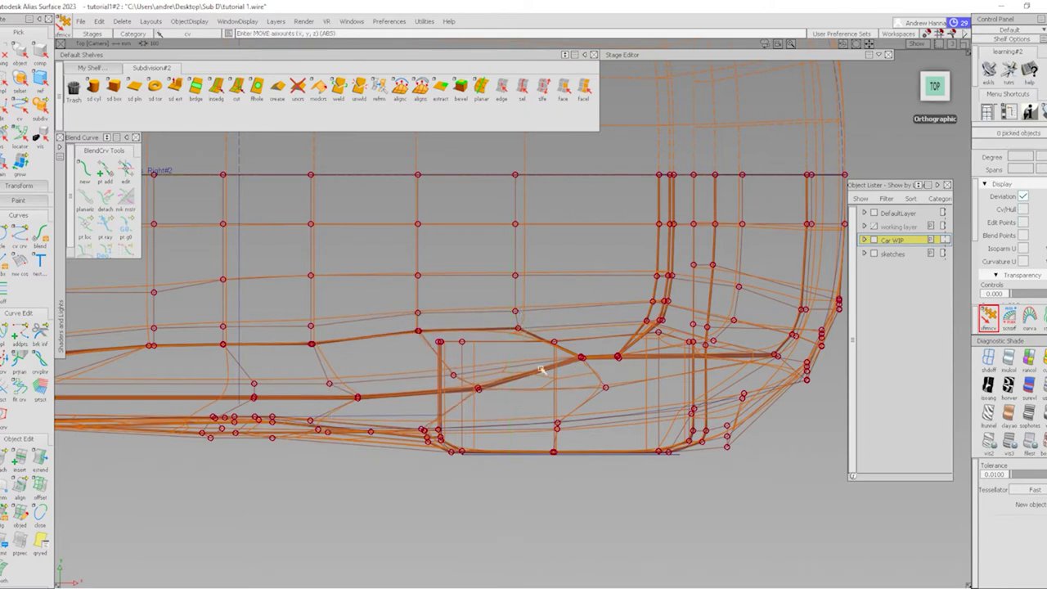
Move the next row forward inward, shifting its roof rail vertices first and its beltline vertices by a smaller amount
left_click(325, 344)
right_click_drag(339, 344, 386, 256, "ctrl+shift")
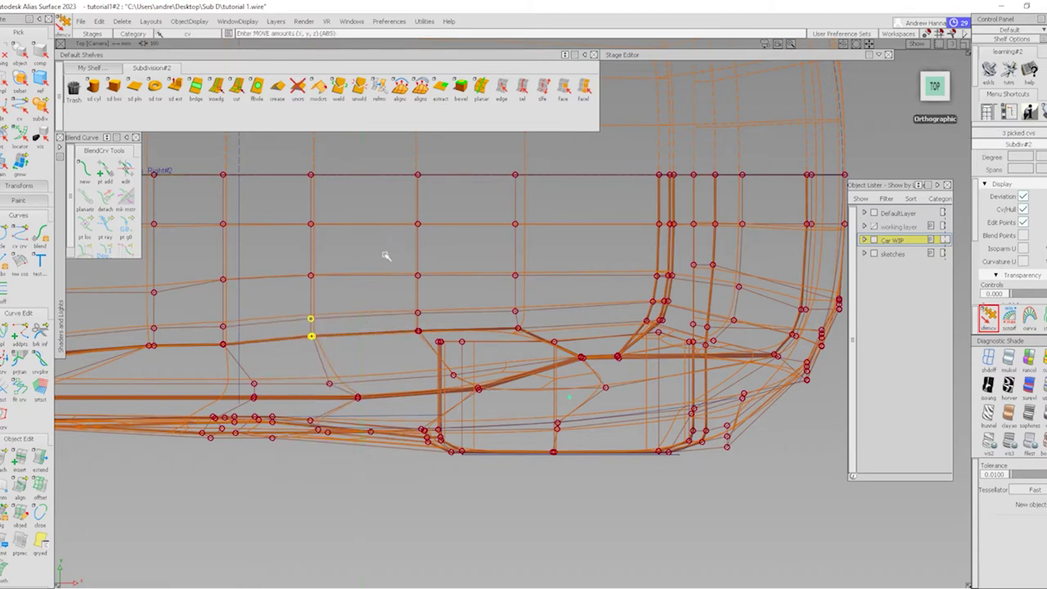
left_click_drag(323, 376, 372, 404)
middle_click_drag(372, 321, 485, 345, "alt+shift")
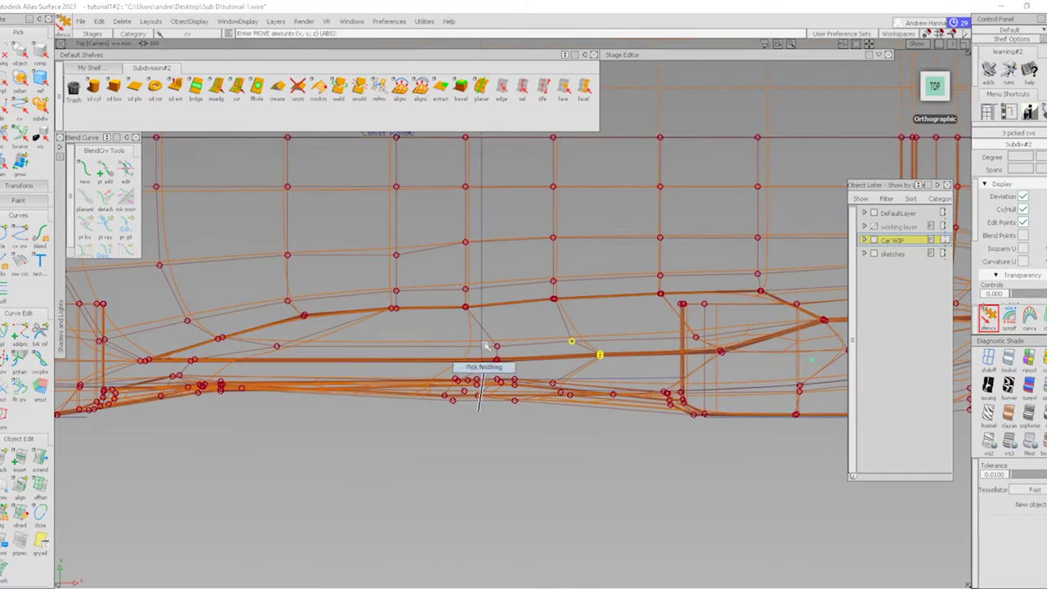
Slide the mid-door beltline vertices forward to line up with their roof rail row, and shift the next beltline group behind them slightly forward
left_click_drag(485, 345, 505, 365)
right_click_drag(526, 362, 524, 352, "ctrl+shift")
middle_click_drag(497, 352, 175, 359)
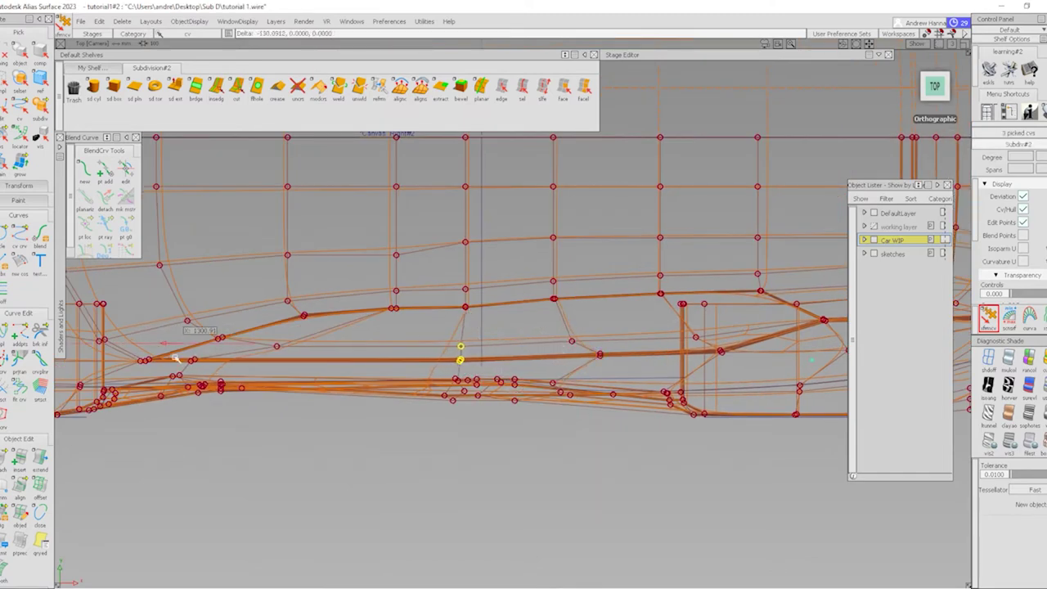
left_click_drag(586, 369, 631, 335)
middle_click_drag(631, 335, 581, 344)
Shift the six roof rail and beltline vertices of the mid-door row slightly inward
left_click(432, 279)
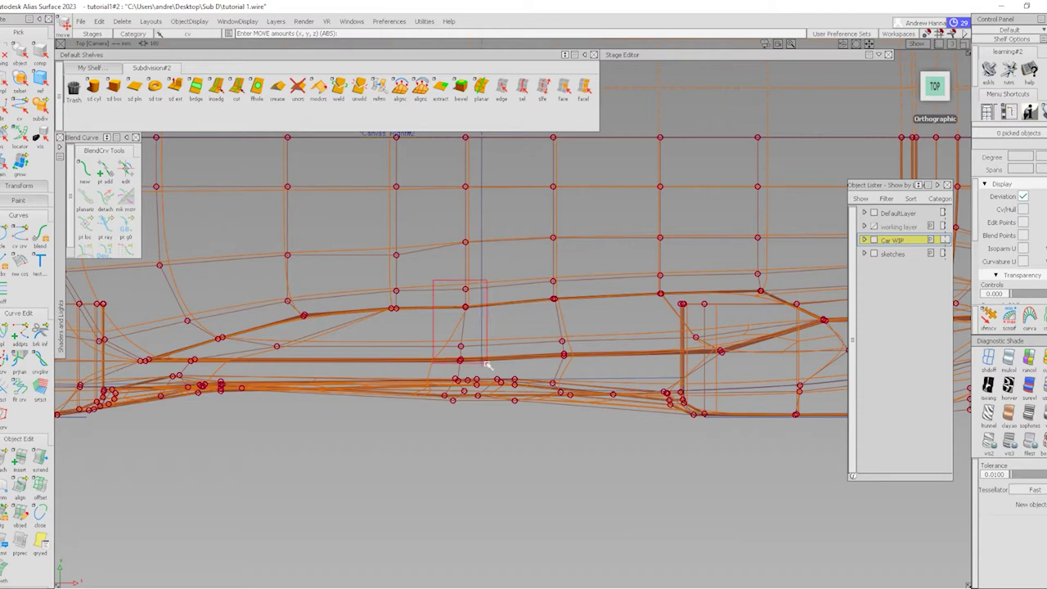
left_click_drag(488, 364, 489, 365)
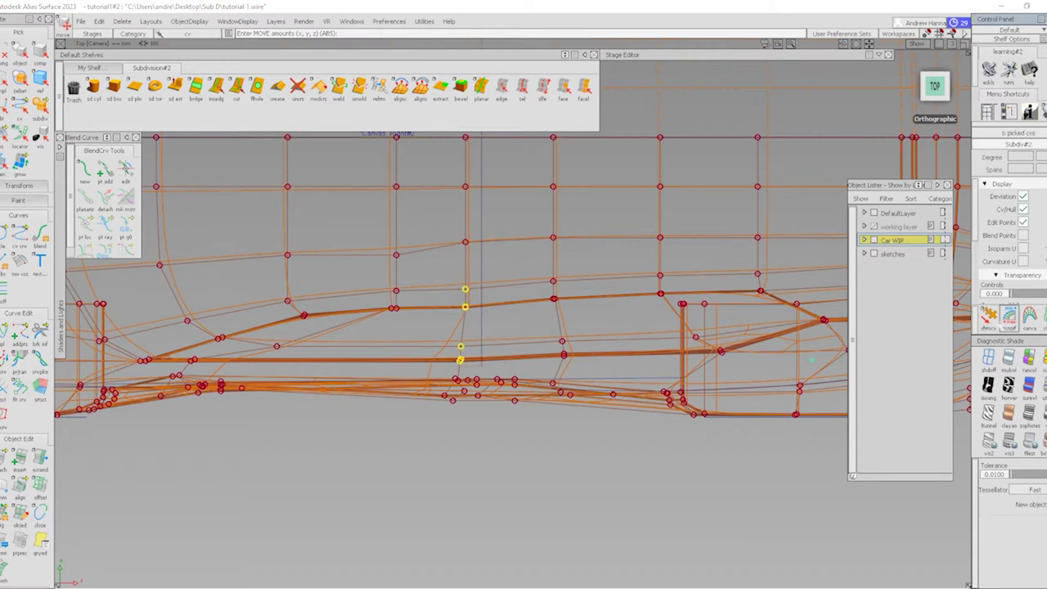
left_click_drag(598, 303, 602, 319, "ctrl+shift")
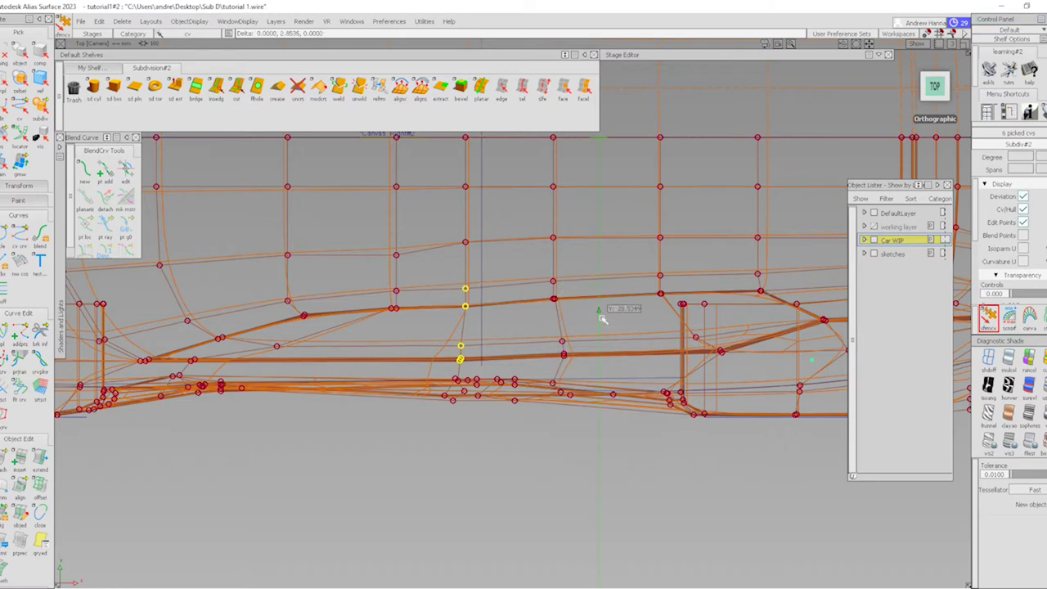
right_click_drag(602, 319, 619, 293)
left_click(389, 281, "ctrl+shift")
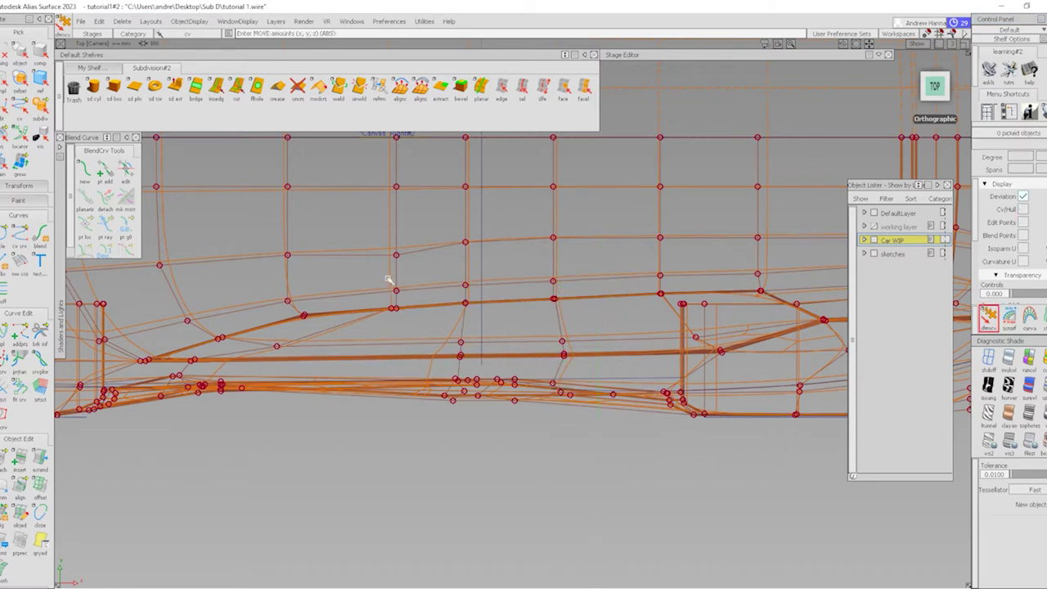
Nudge the three roof rail vertices of the next row forward inward, then the roof vertex on the upper windshield row
left_click_drag(412, 320, 411, 321)
left_click_drag(424, 297, 424, 297, "ctrl+shift")
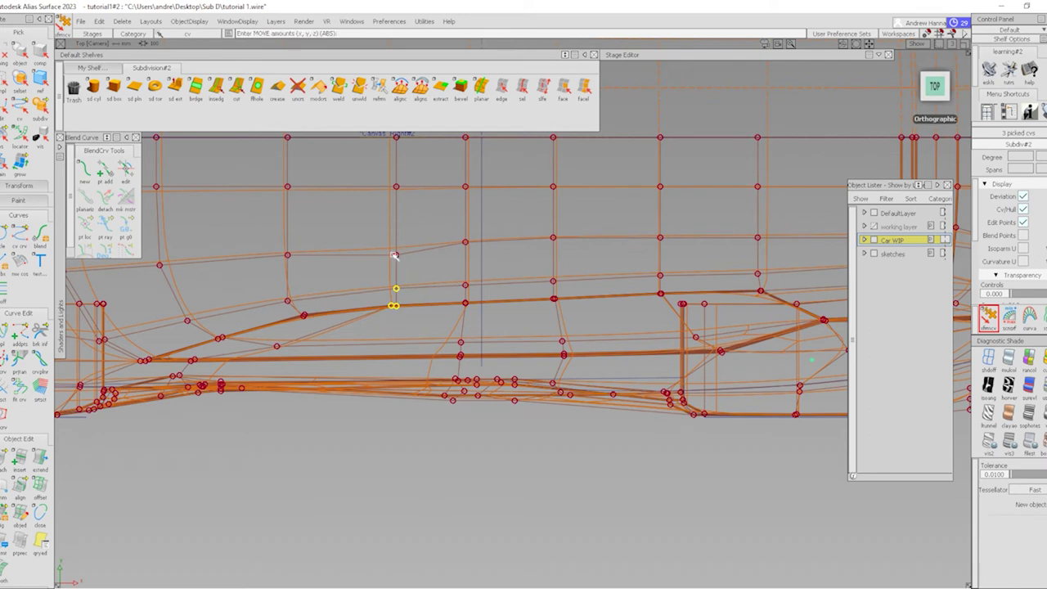
right_click_drag(395, 256, 489, 160)
left_click(286, 256)
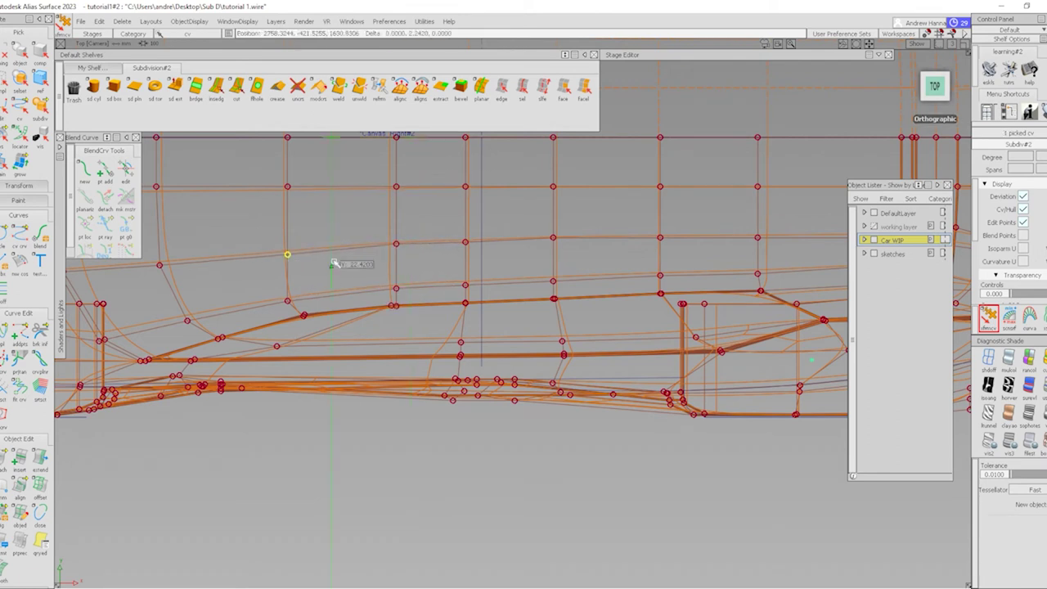
Shift the upper windshield row forward, moving its two vertices nearest the centreline and the adjacent outer vertex
middle_click_drag(374, 215, 437, 311, "alt+shift")
left_click(497, 237)
left_click_drag(487, 228, 550, 301)
middle_click_drag(554, 300, 548, 302)
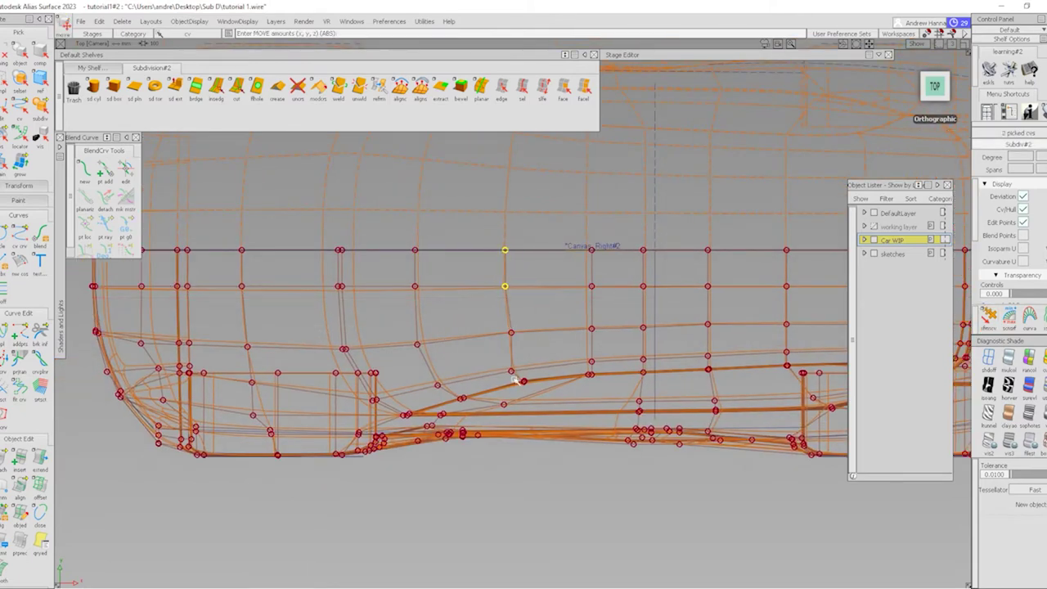
middle_click_drag(533, 352, 501, 335)
left_click(511, 334)
Move the three roof rail vertices at the outer end of the upper windshield row slightly rearward, then fine-tune the inner one
middle_click_drag(538, 380, 445, 294, "alt+shift")
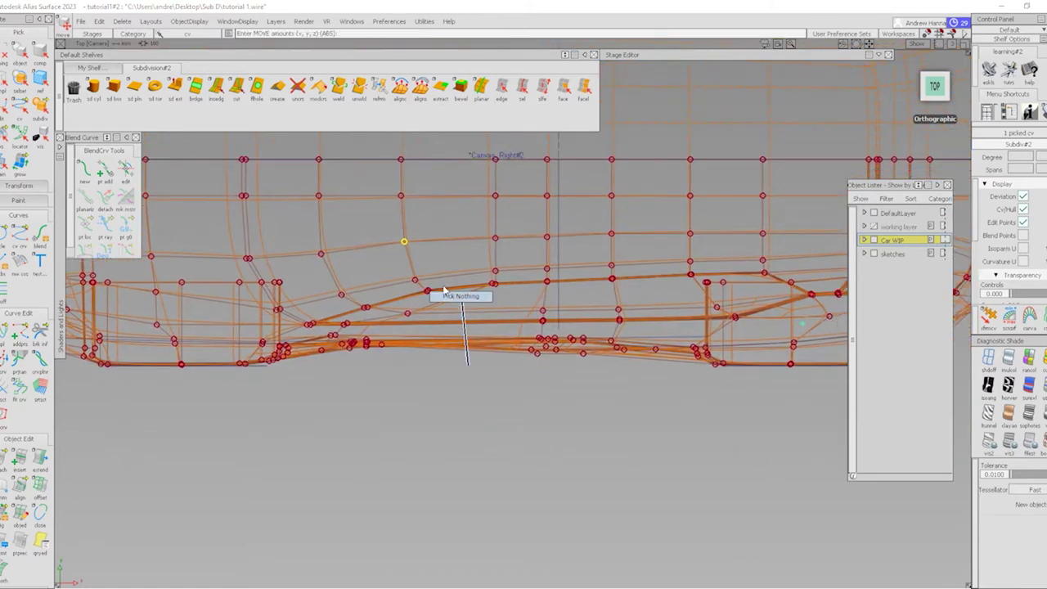
left_click_drag(402, 270, 461, 300)
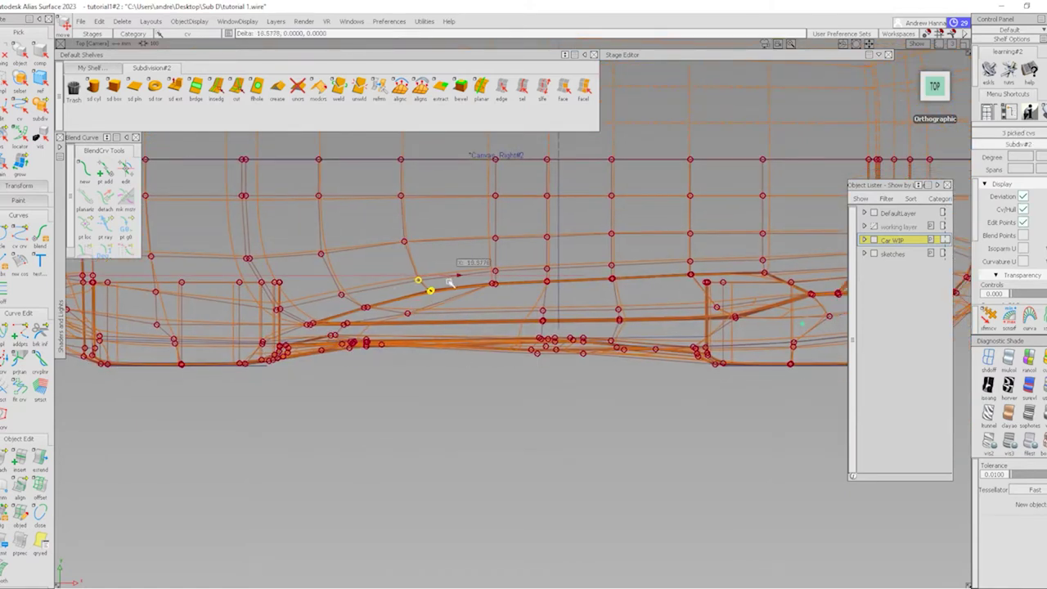
left_click(419, 280)
left_click(419, 279)
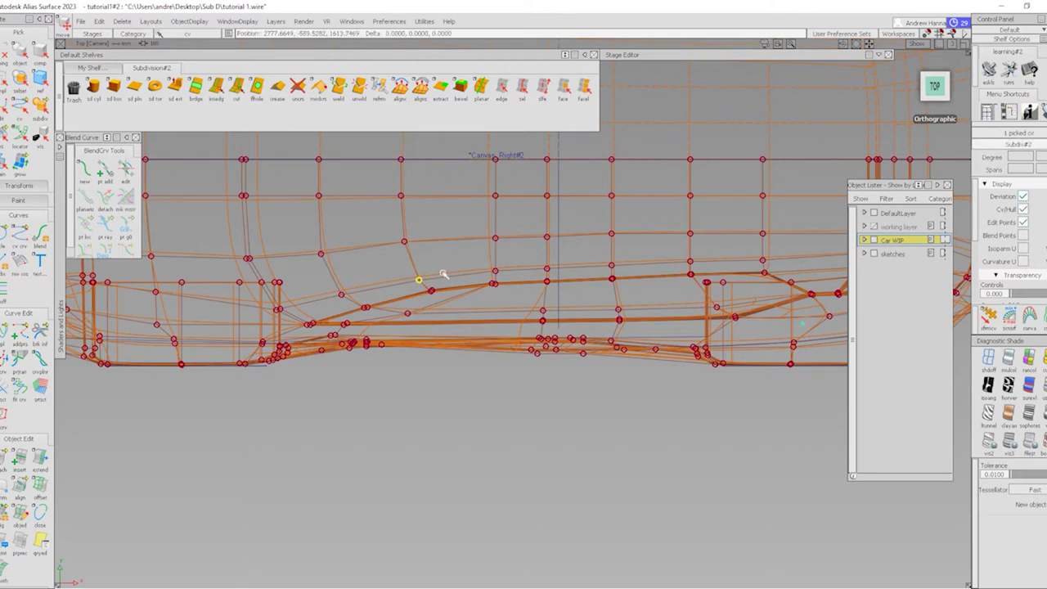
Shift the beltline vertices above the front of the rear wheel arch slightly inward, along with the adjacent inner vertex
left_click_drag(498, 270, 561, 304, "alt+shift")
middle_click_drag(561, 303, 487, 287, "alt+shift")
left_click_drag(487, 287, 522, 303, "shift")
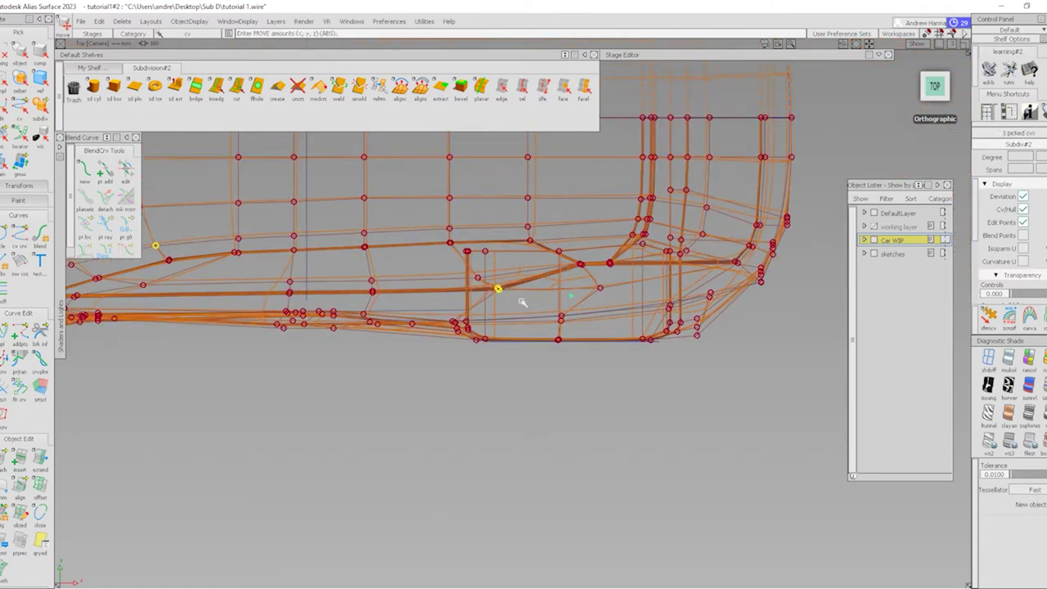
left_click(989, 316)
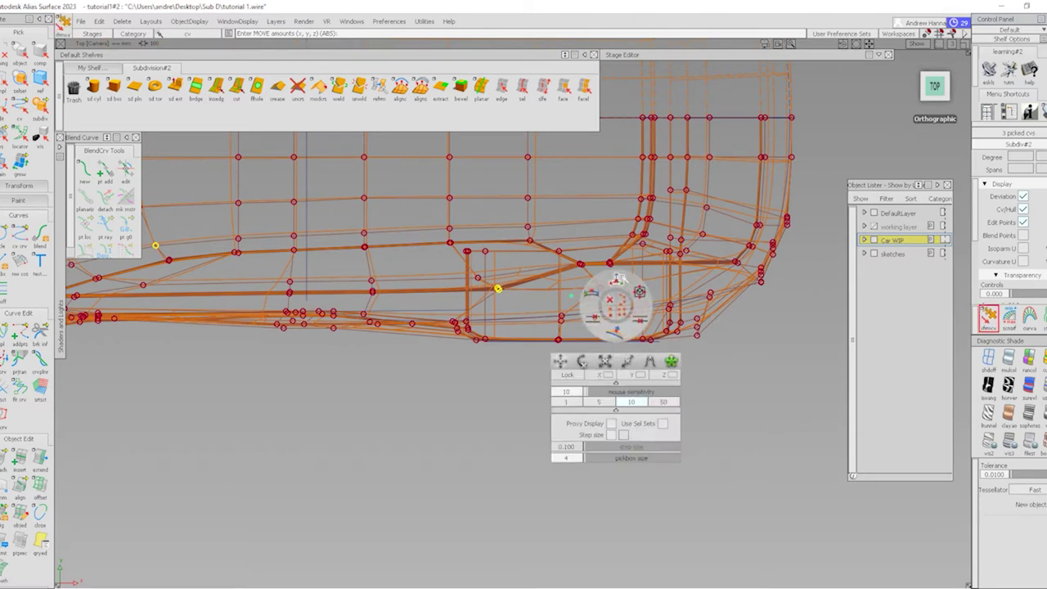
left_click_drag(517, 391, 528, 339)
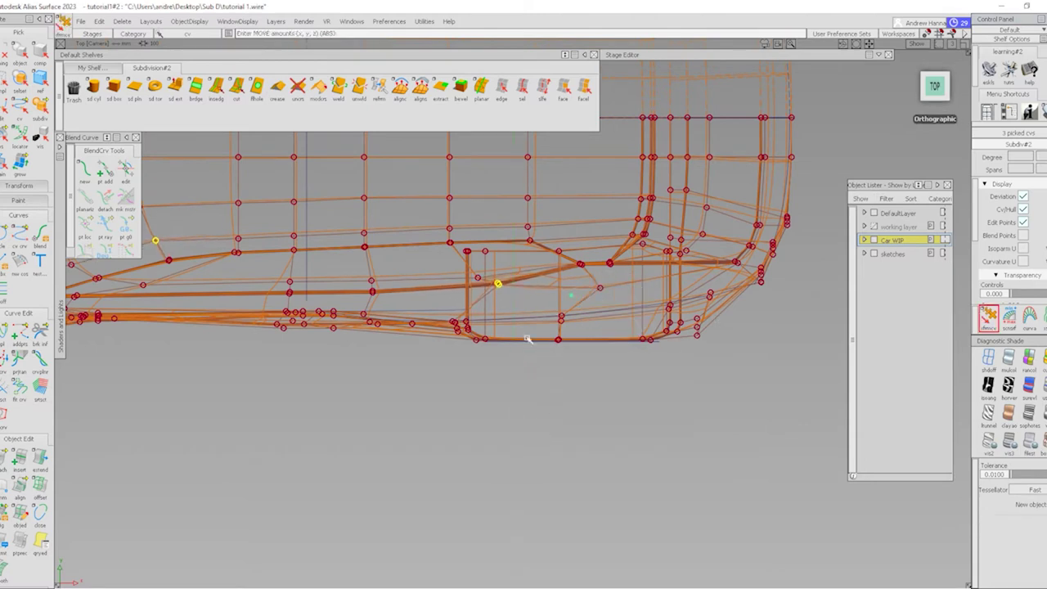
left_click(479, 280)
left_click_drag(518, 296, 542, 246)
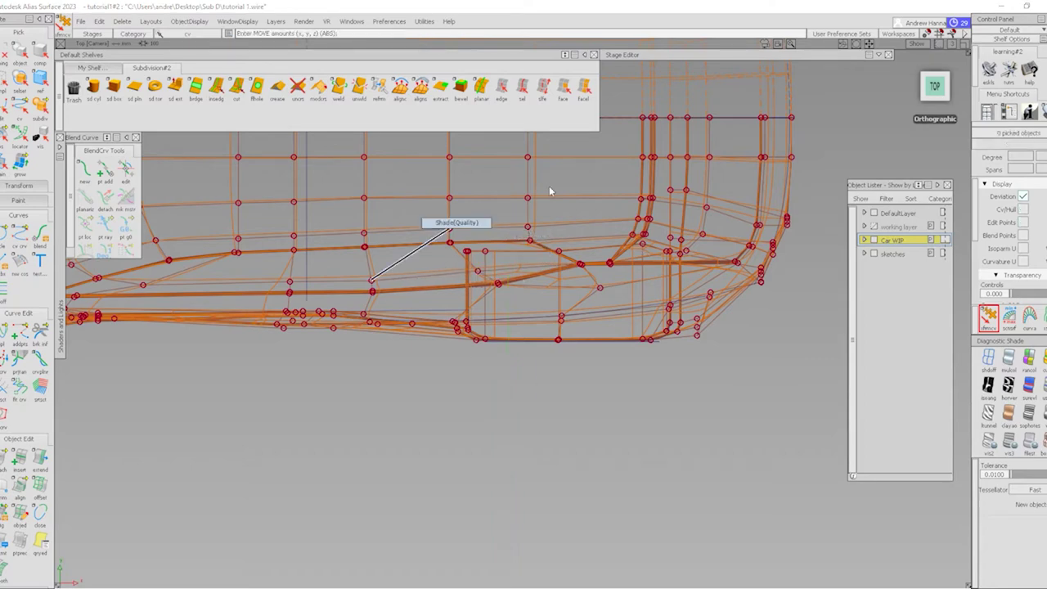
Examine the shaded body side and beltline flow against the yellow reference sketch in perspective
mouse_move(573, 306)
left_mouse_down("alt+shift")
mouse_move(569, 273)
mouse_move(621, 192)
mouse_move(674, 178)
mouse_move(756, 178)
mouse_move(151, 248)
mouse_move(303, 213)
left_mouse_up("alt+shift")
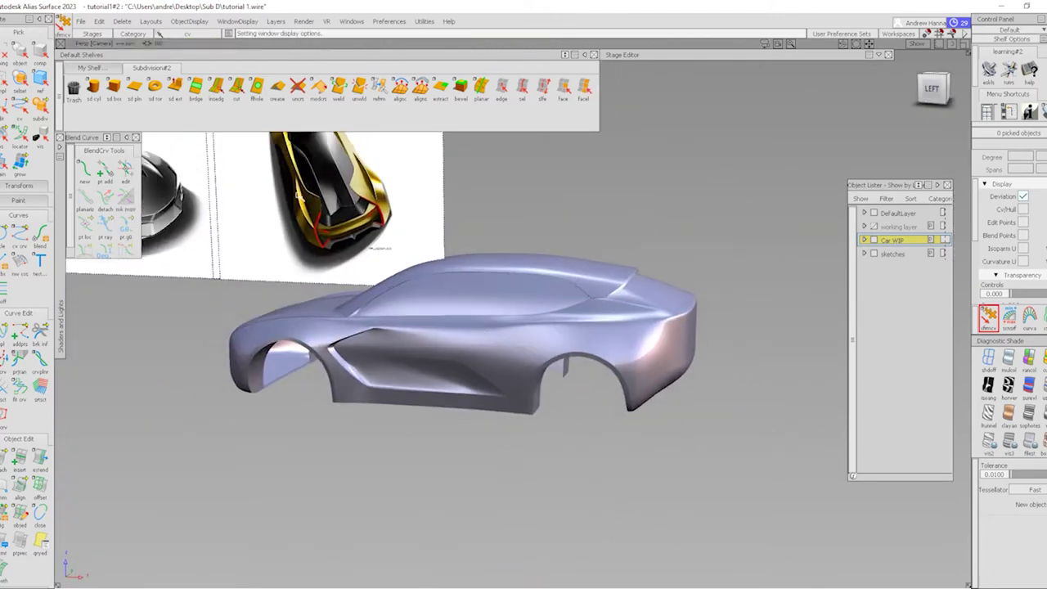
right_click_drag(570, 300, 598, 299, "alt+shift")
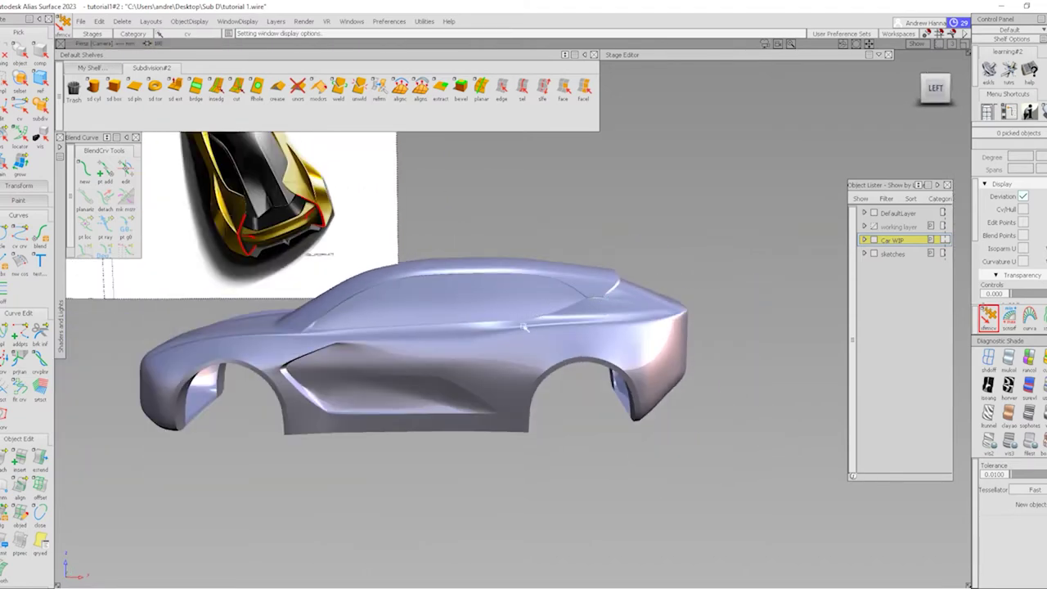
Examine the body side from the rear wheel arch to the front end, with and without the subdivision mesh, in perspective
left_click_drag(523, 328, 593, 335, "alt+shift")
left_click_drag(604, 292, 508, 323, "alt+shift")
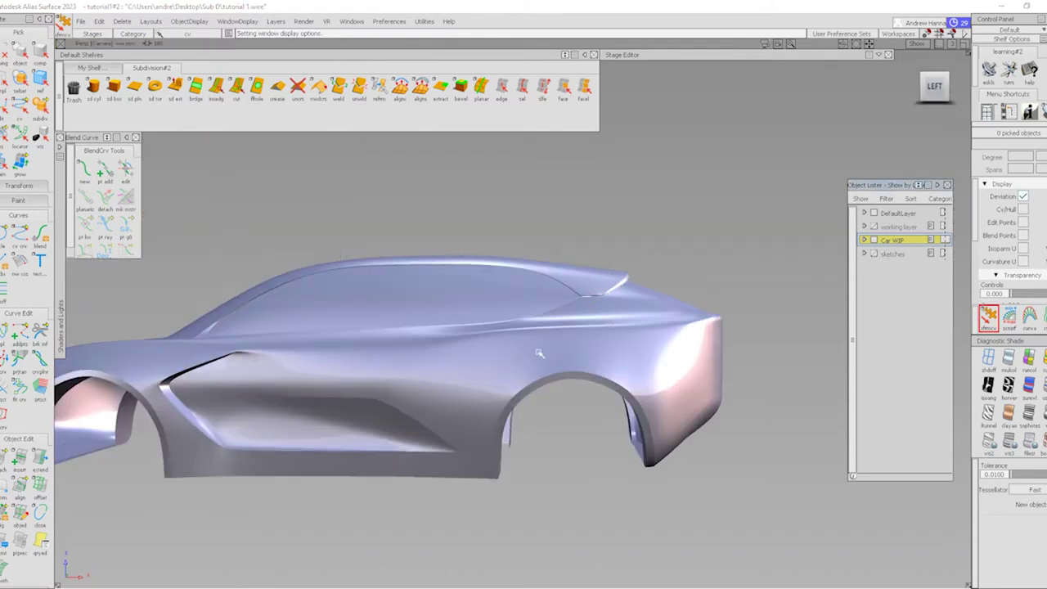
right_click_drag(615, 302, 573, 301, "alt+shift")
left_click_drag(573, 301, 589, 327, "alt+shift")
left_click(622, 326)
right_click_drag(600, 326, 892, 169, "alt+shift")
mouse_move(615, 319)
left_mouse_down("alt+shift")
mouse_move(600, 317)
mouse_move(616, 311)
left_mouse_up("alt+shift")
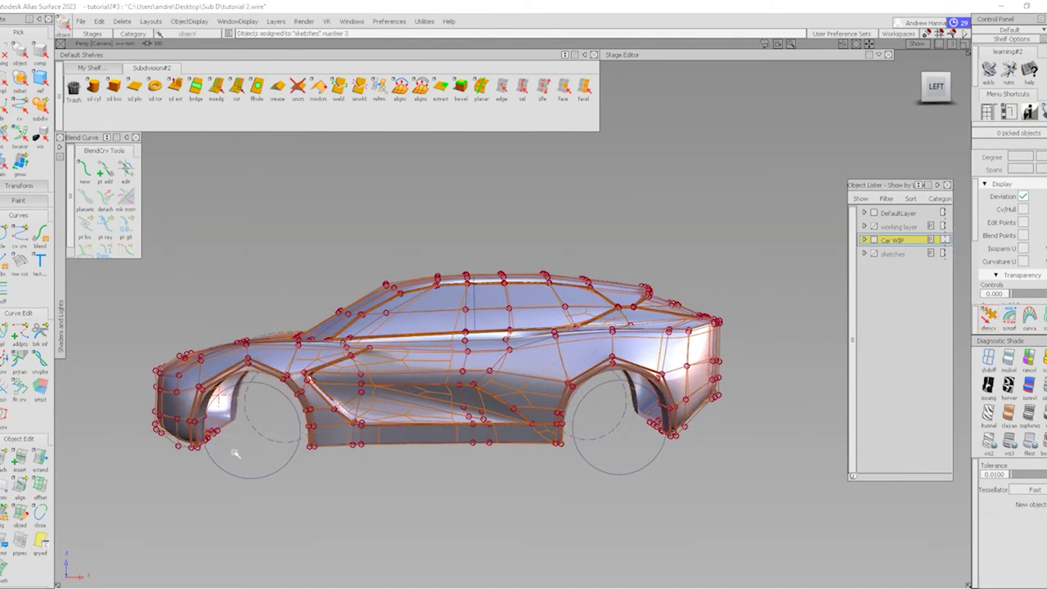
left_click_drag(159, 395, 418, 383, "alt+shift")
left_click_drag(304, 362, 381, 382, "alt+shift")
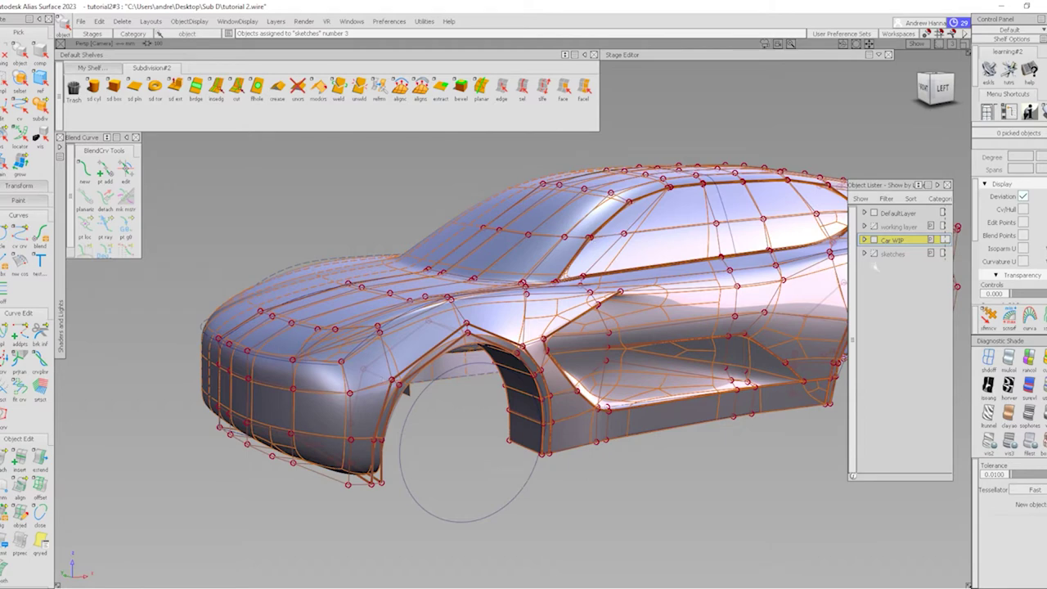
Show the sketches layer and rotate the grey car sketch canvas toward the view to compare it with the front end
left_click(874, 253)
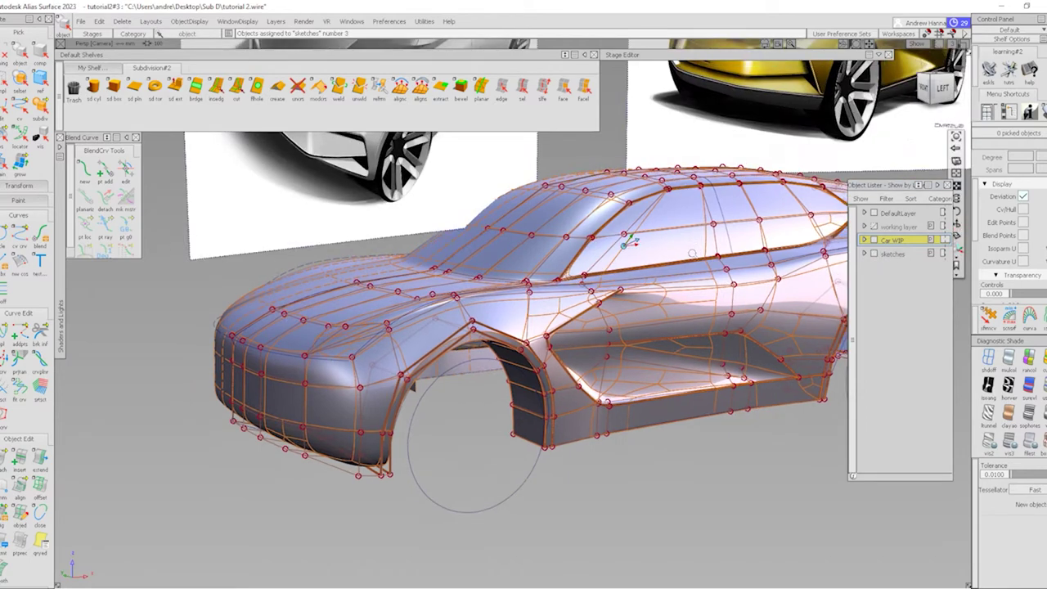
mouse_move(627, 234)
right_mouse_down("alt+shift")
mouse_move(720, 290)
mouse_move(614, 414)
mouse_move(573, 414)
mouse_move(626, 357)
right_mouse_up("alt+shift")
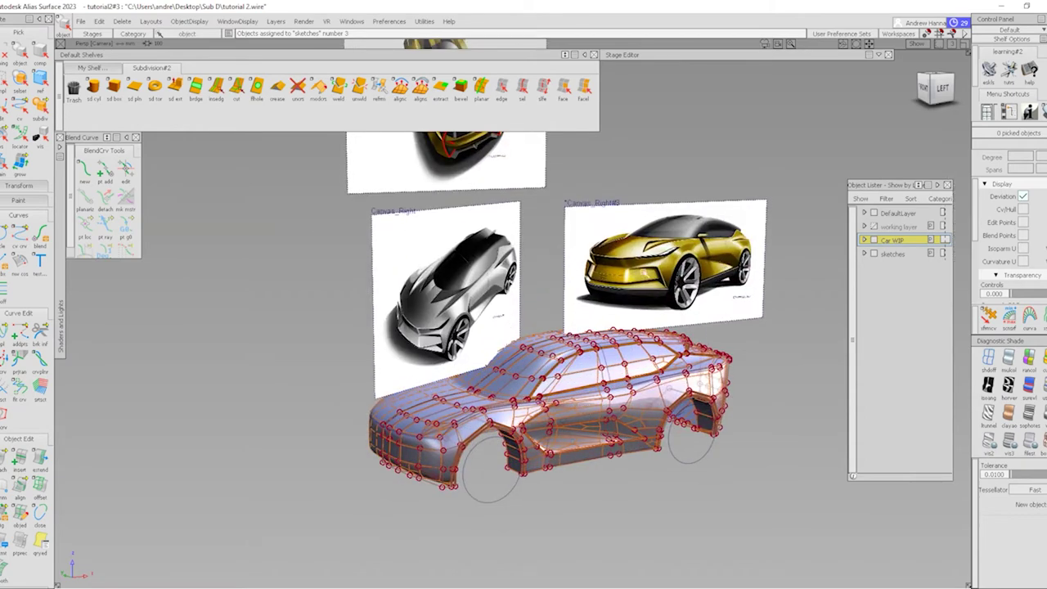
right_click_drag(628, 381, 685, 238, "alt+shift")
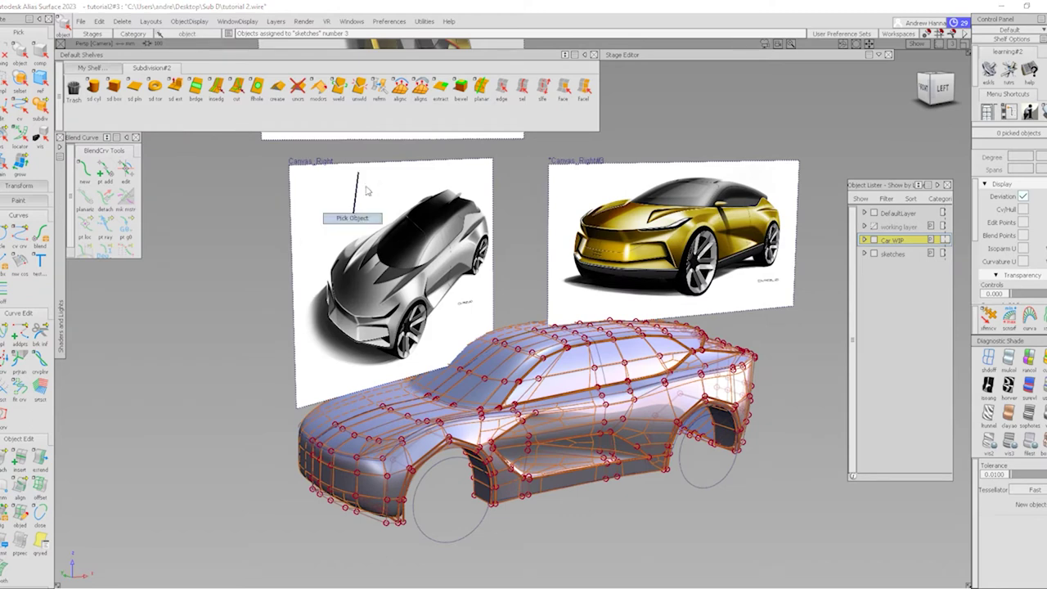
left_click(347, 214)
middle_click_drag(525, 221, 525, 243, "ctrl+shift")
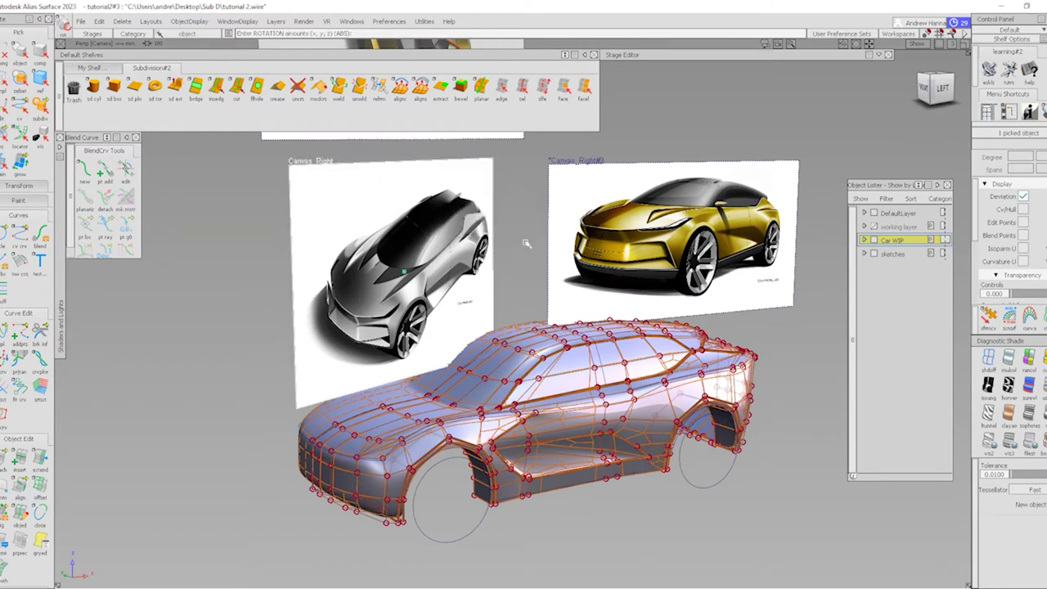
right_click_drag(529, 245, 589, 246)
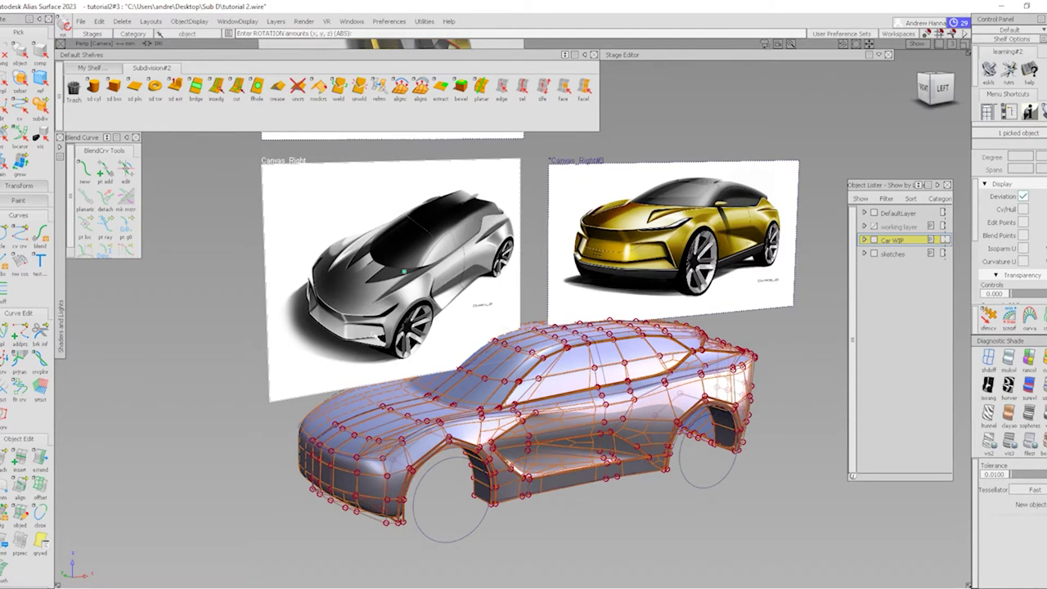
scroll(355, 441, "up", 3)
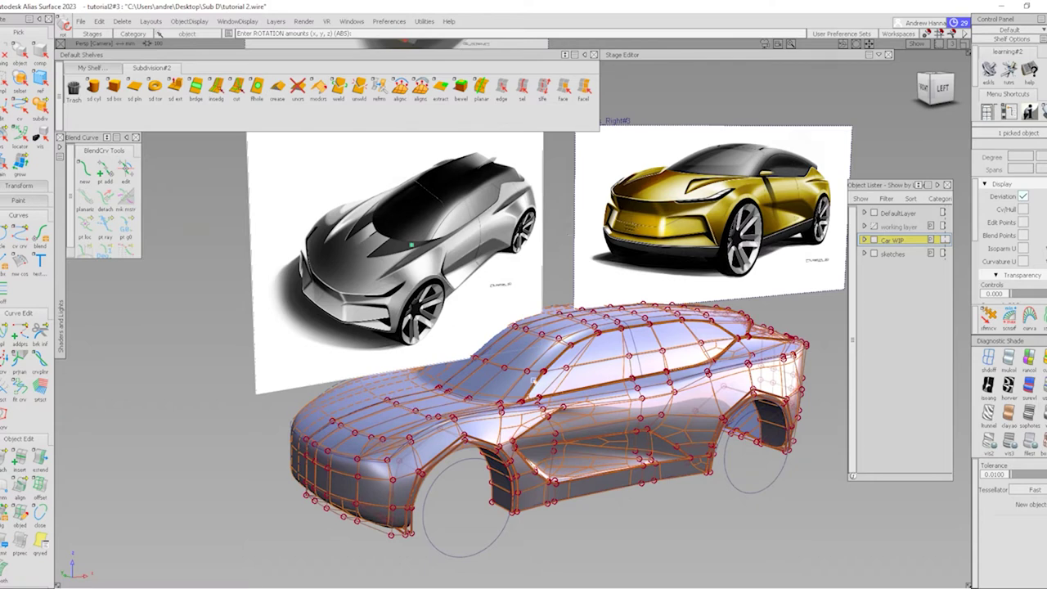
scroll(524, 401, "down", 3)
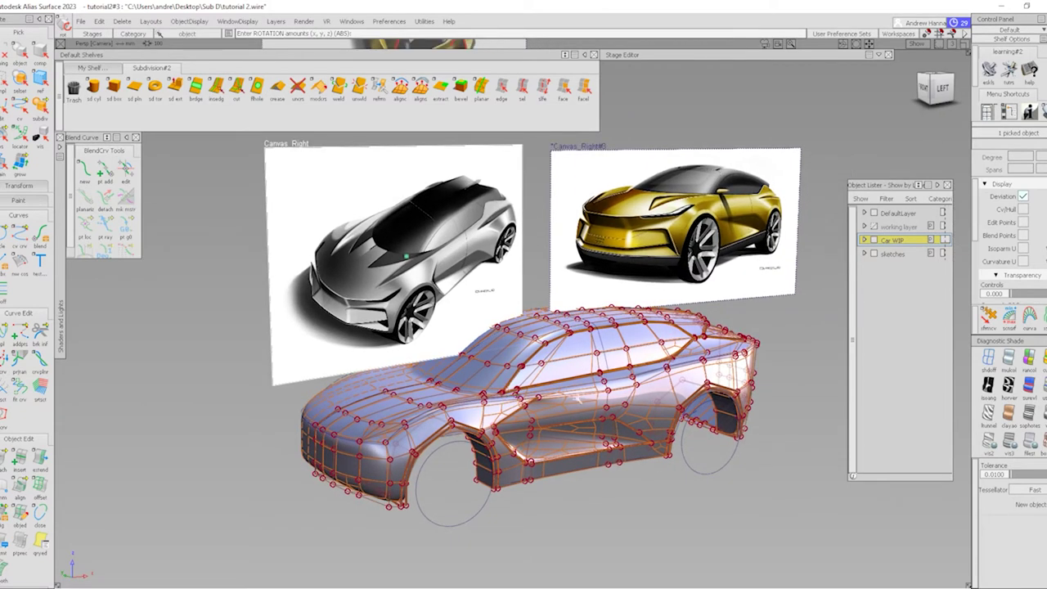
scroll(601, 383, "up", 2)
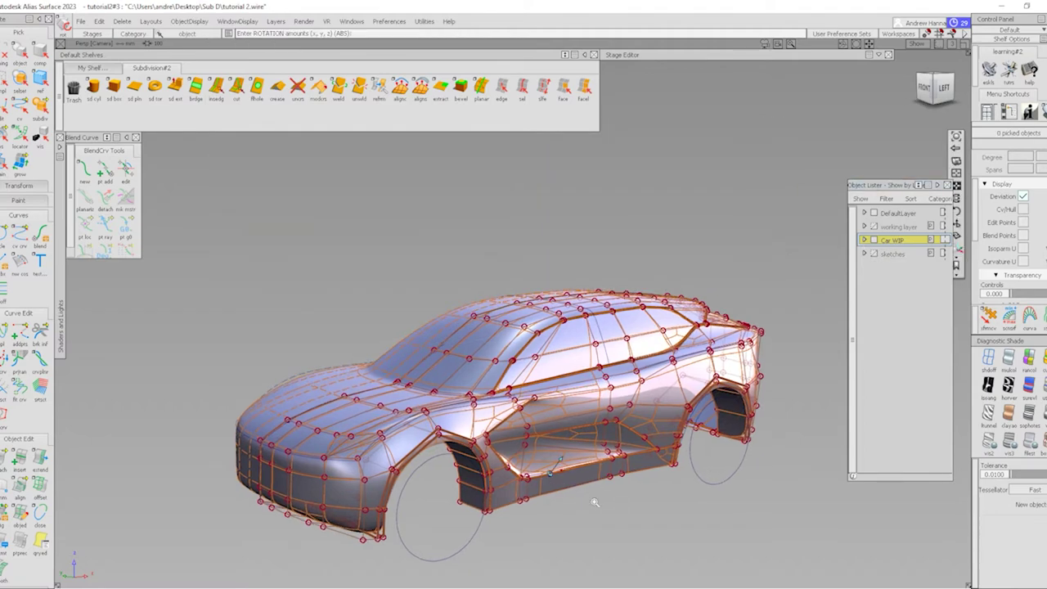
Try to insert an edge loop across the lower front bumper ahead of the wheel arch in the left view
left_click(946, 87)
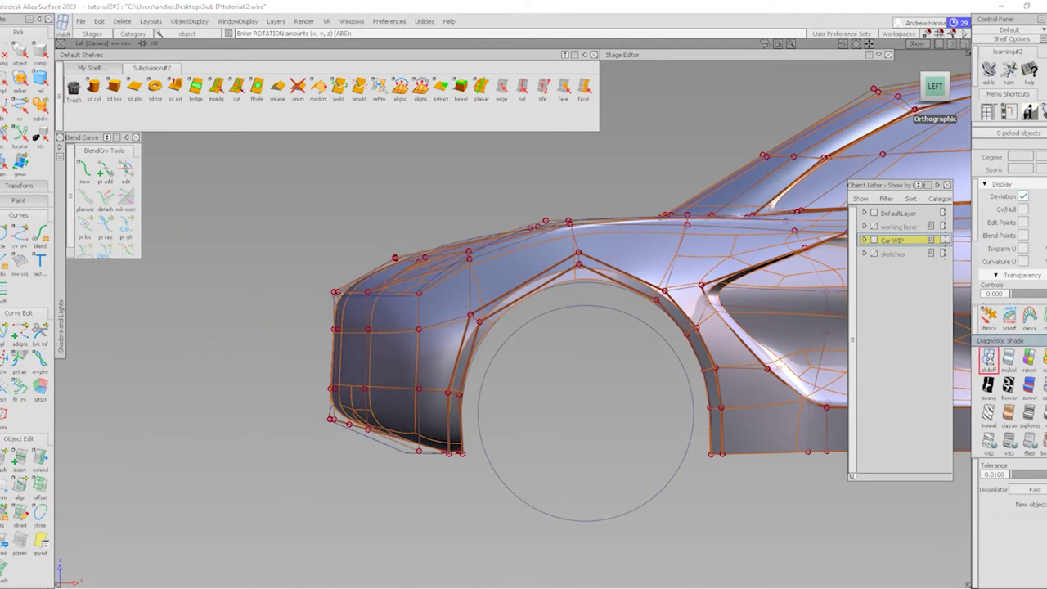
right_click_drag(374, 479, 540, 417, "alt+shift")
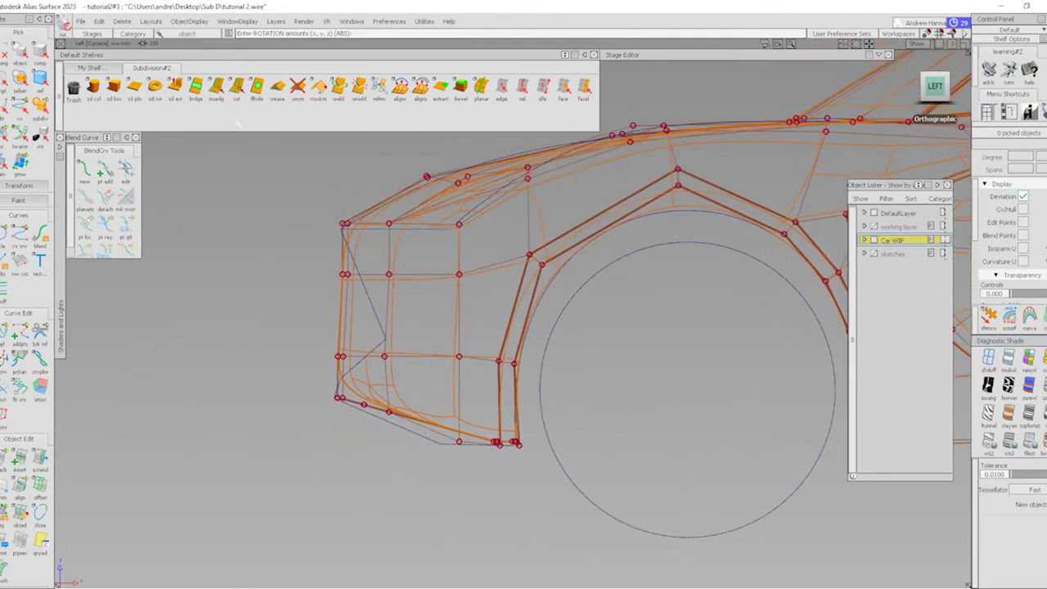
left_click(216, 85)
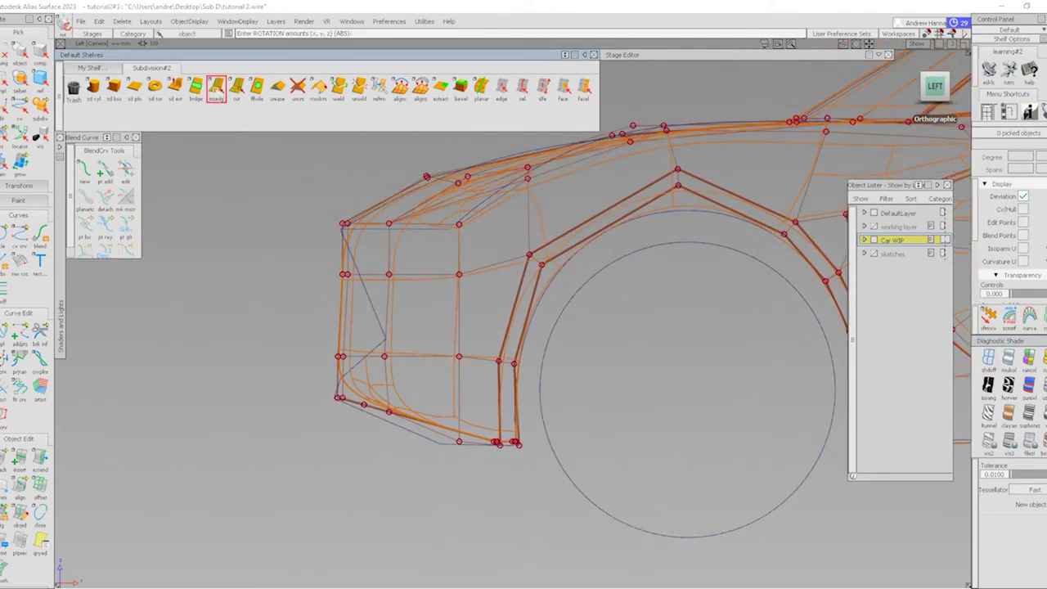
left_click(500, 416)
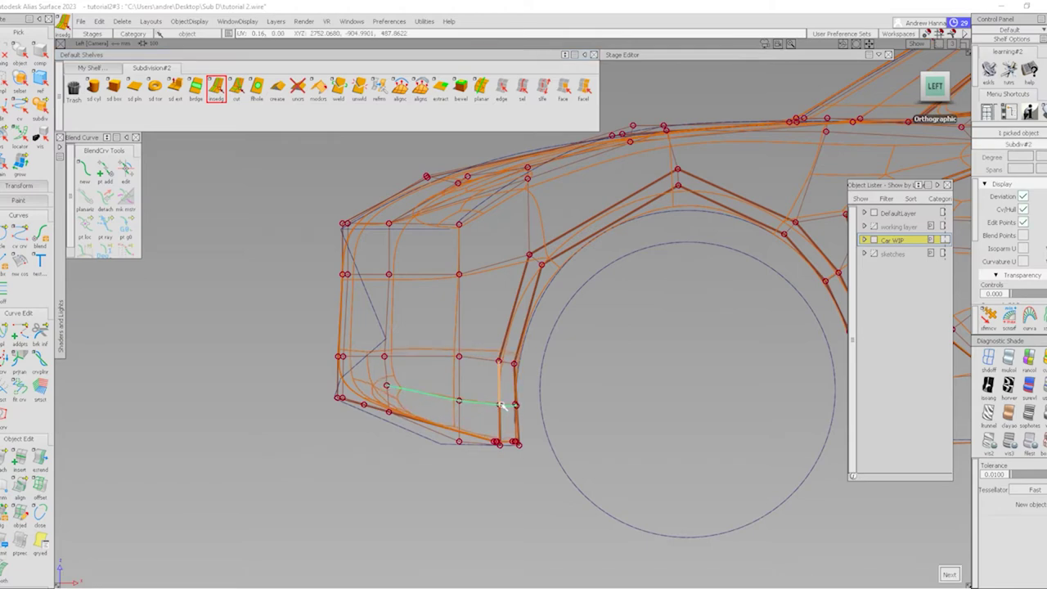
left_click_drag(501, 406, 491, 378, "alt+shift")
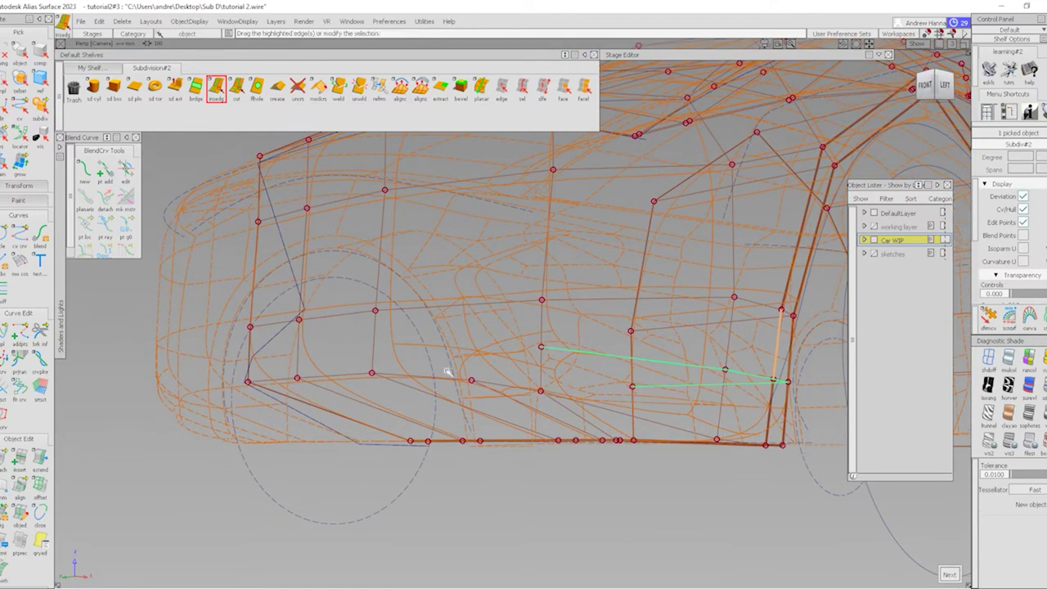
Delete the extra edge loop under the front bumper and insert a new loop around the bumper's lower section
left_click(522, 89)
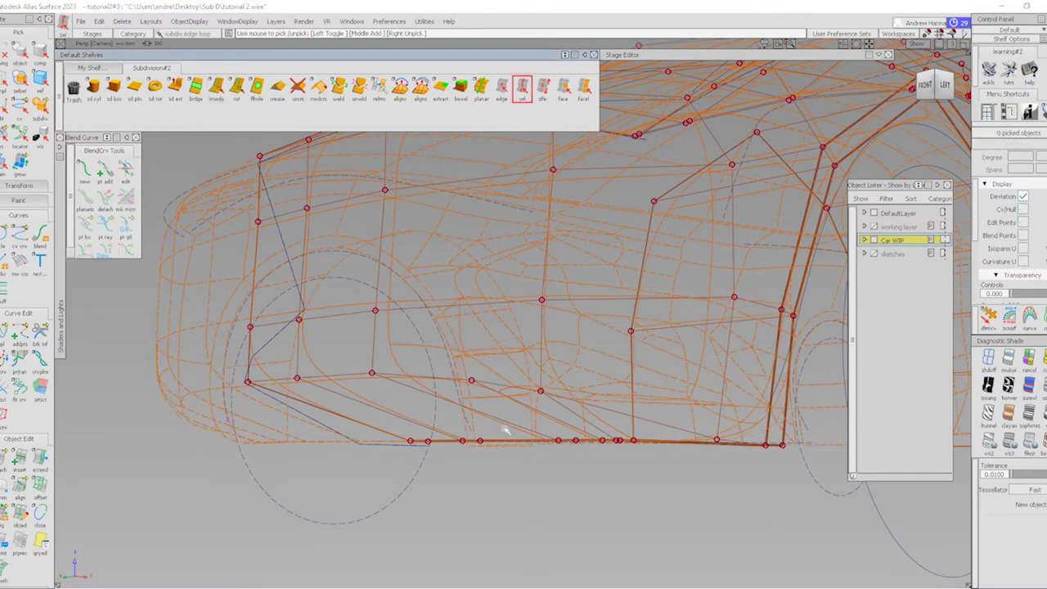
key("ctrl+z")
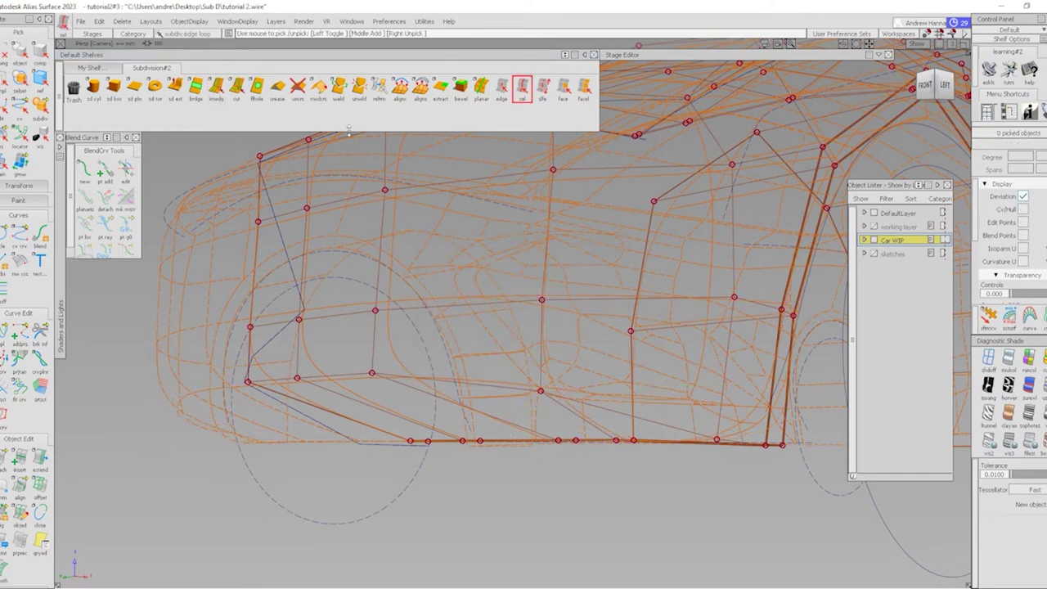
left_click(216, 88)
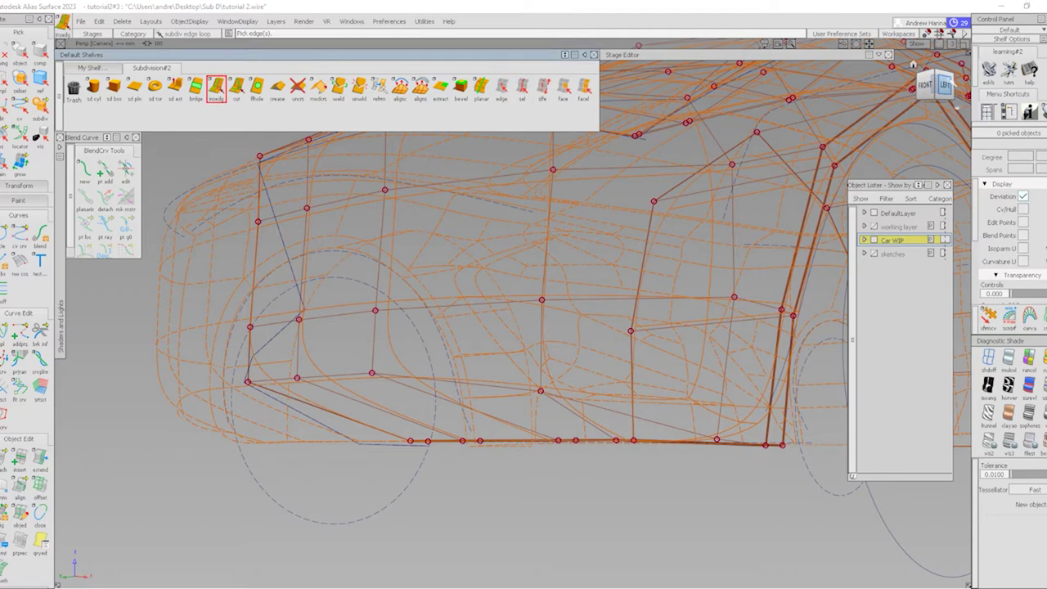
left_click(947, 85)
left_click(500, 398)
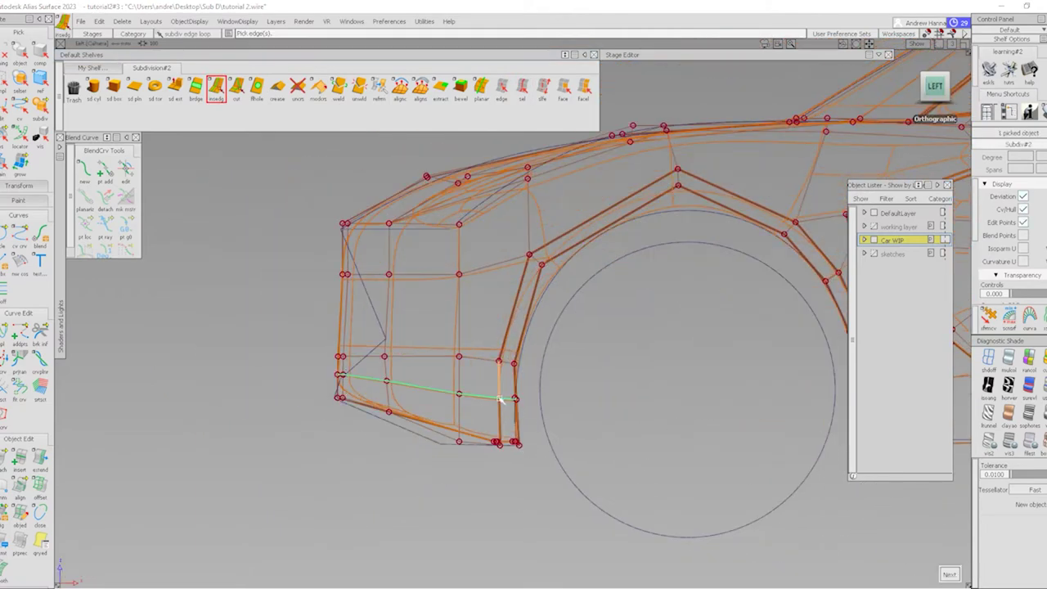
left_click_drag(499, 401, 494, 409)
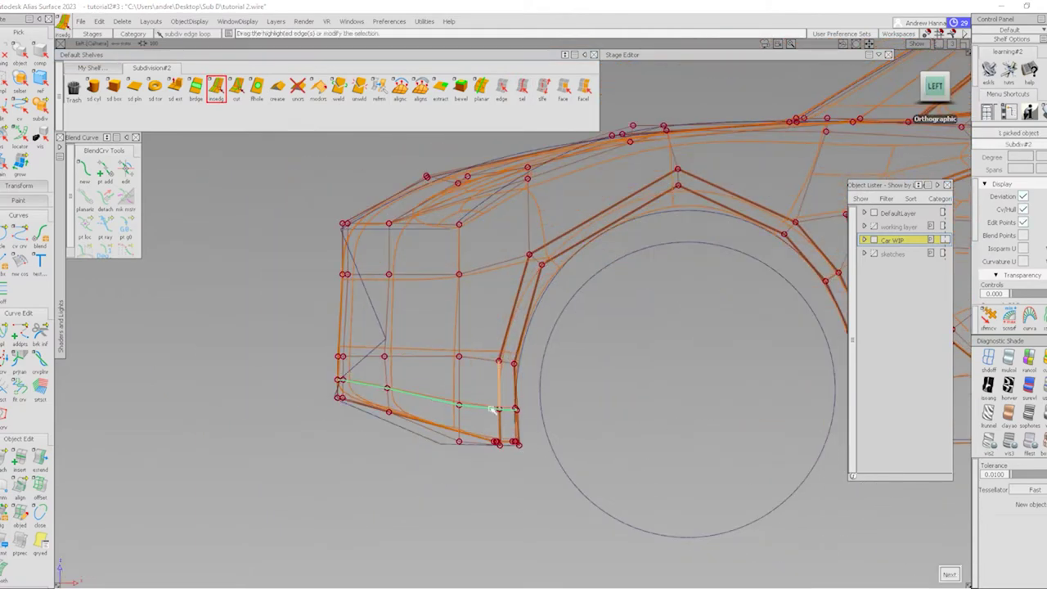
key("Escape")
Flatten the new lower bumper row by levelling its vertices near the wheel arch and at the nose with the middle vertex
left_click_drag(483, 381, 535, 420)
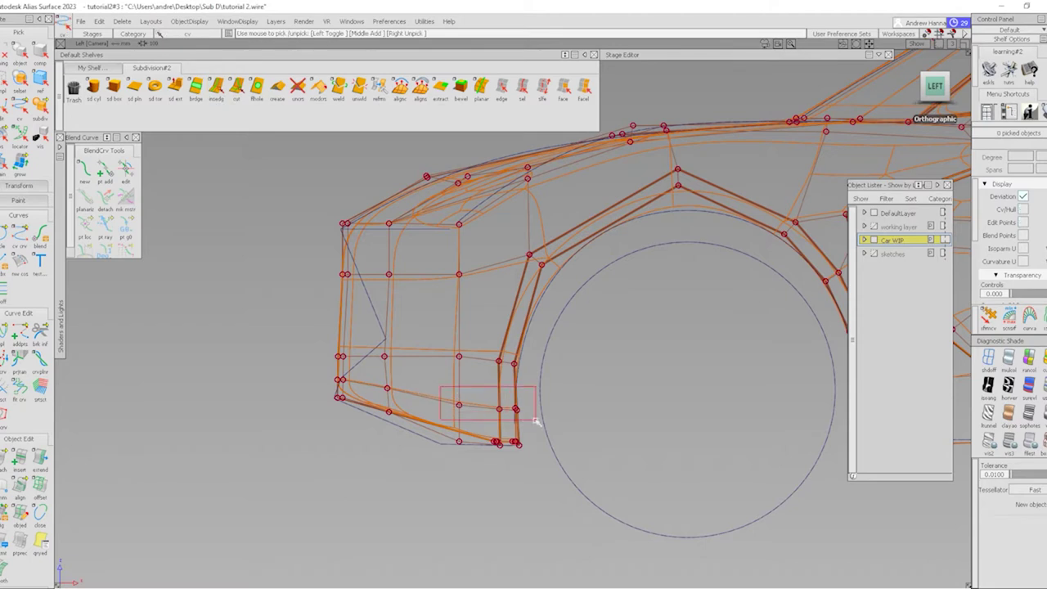
left_click(459, 388)
key("m")
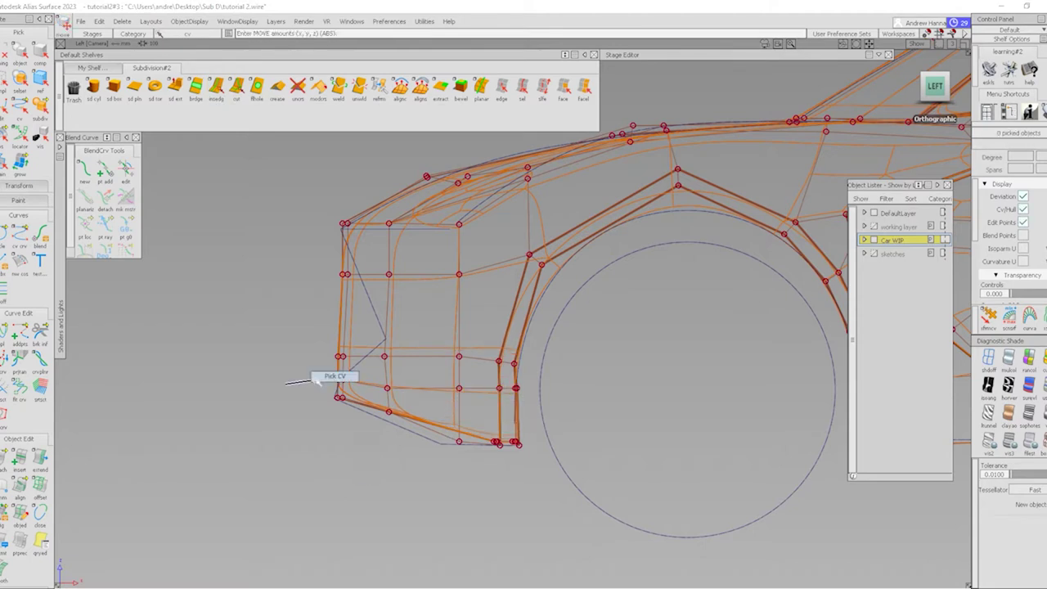
left_click(340, 379)
left_click_drag(364, 391, 378, 385)
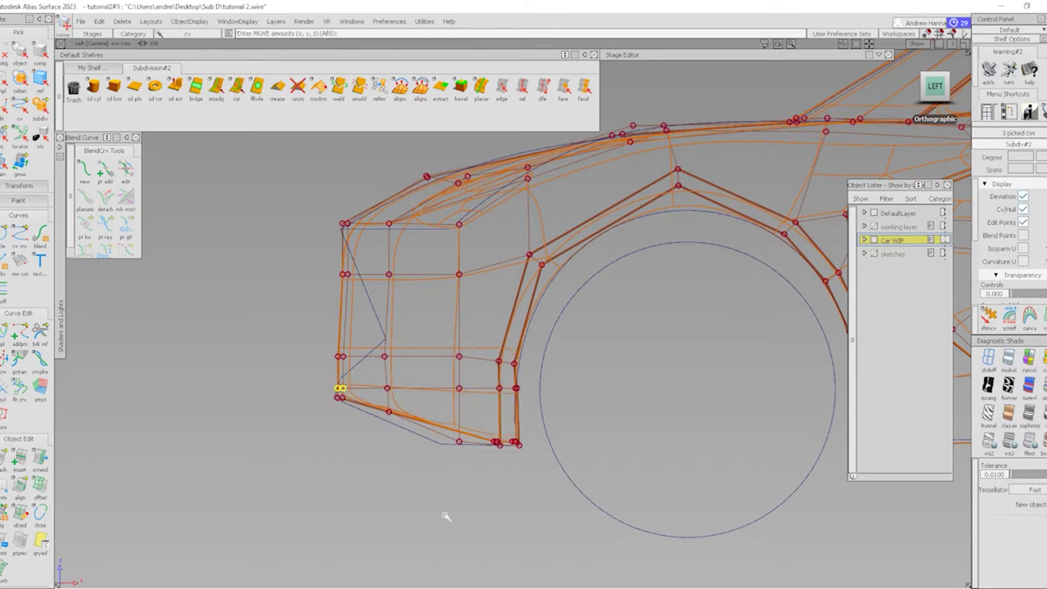
Level the lower front wheel arch vertices with the bumper row above the new loop, and shift them slightly rearward
right_click_drag(367, 414, 555, 406, "alt+shift")
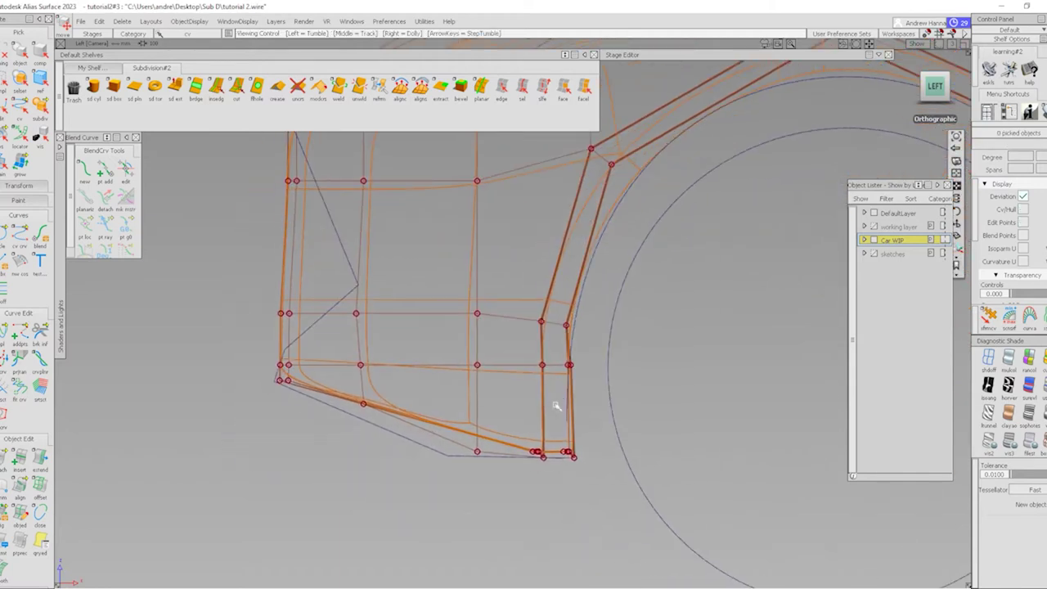
left_click_drag(537, 292, 601, 331)
left_click_drag(594, 381, 495, 314)
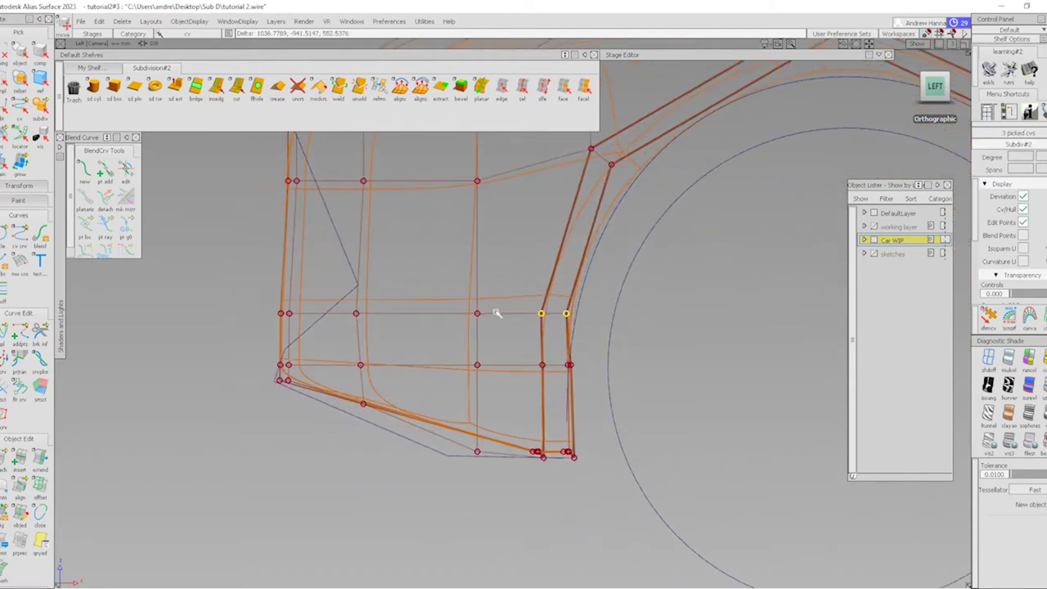
left_click_drag(613, 299, 622, 300)
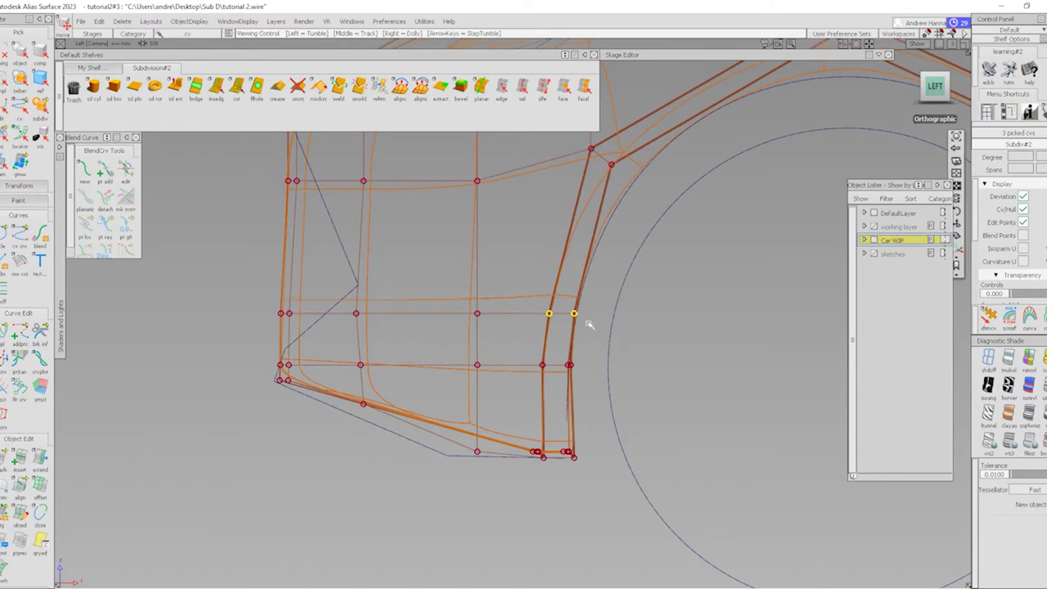
right_click_drag(588, 324, 540, 324, "alt+shift")
middle_click_drag(503, 405, 584, 336, "alt+shift")
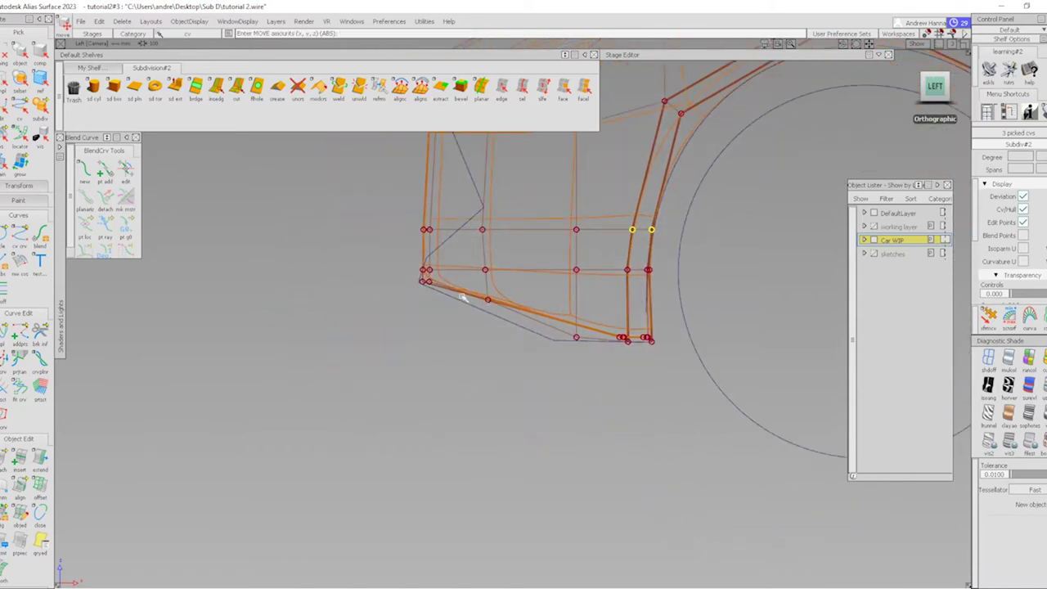
left_click_drag(419, 292, 505, 307, "shift")
right_click_drag(554, 285, 553, 290)
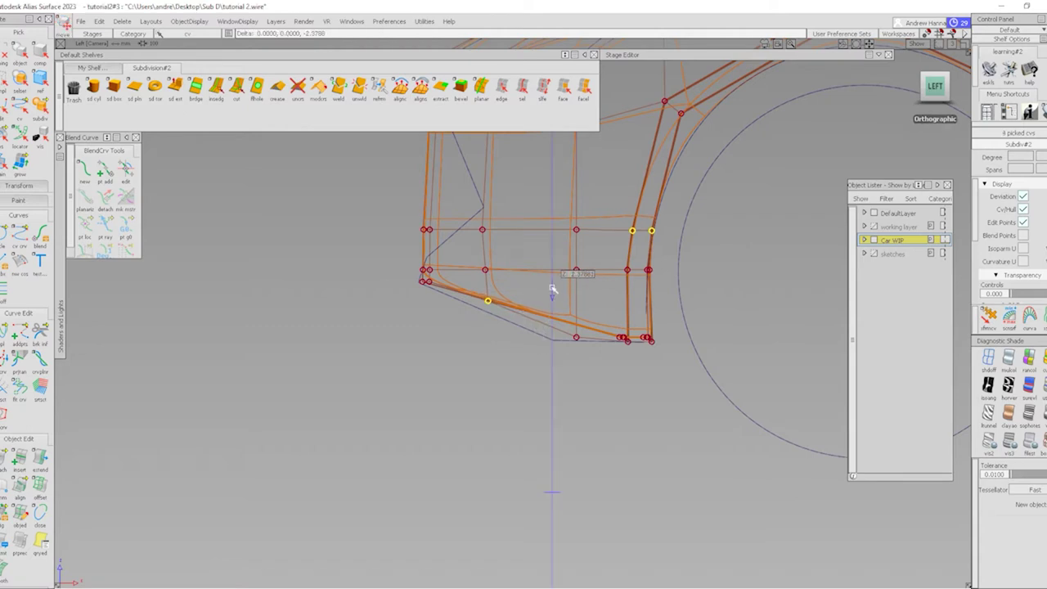
key("ctrl+shift+n")
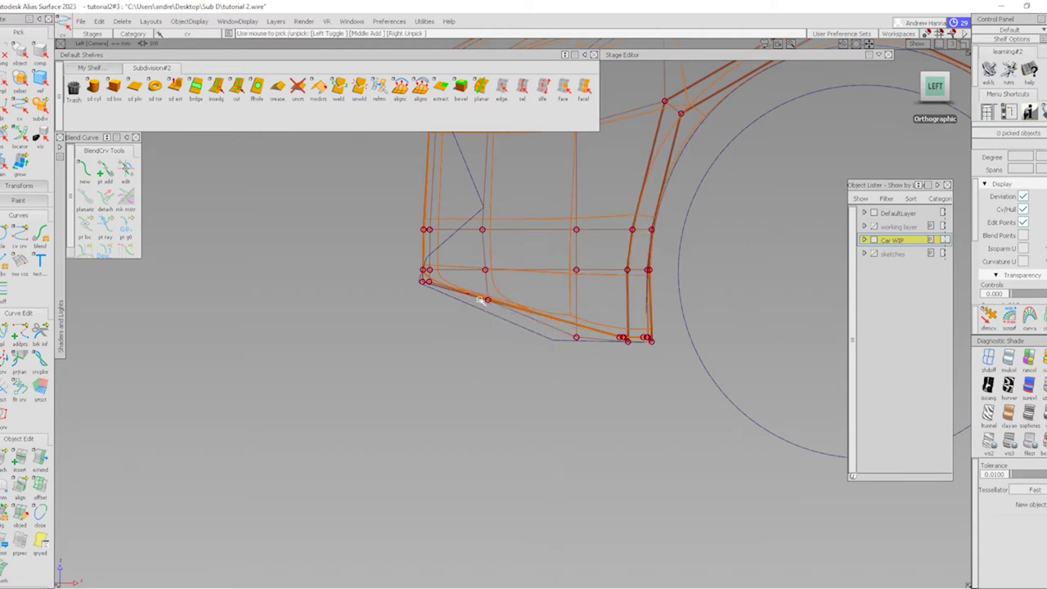
Lower the bumper's bottom corner vertex toward the blue profile curve and move the next bottom vertex about 44 mm forward to match it
left_click(485, 299)
right_click_drag(545, 292, 573, 355)
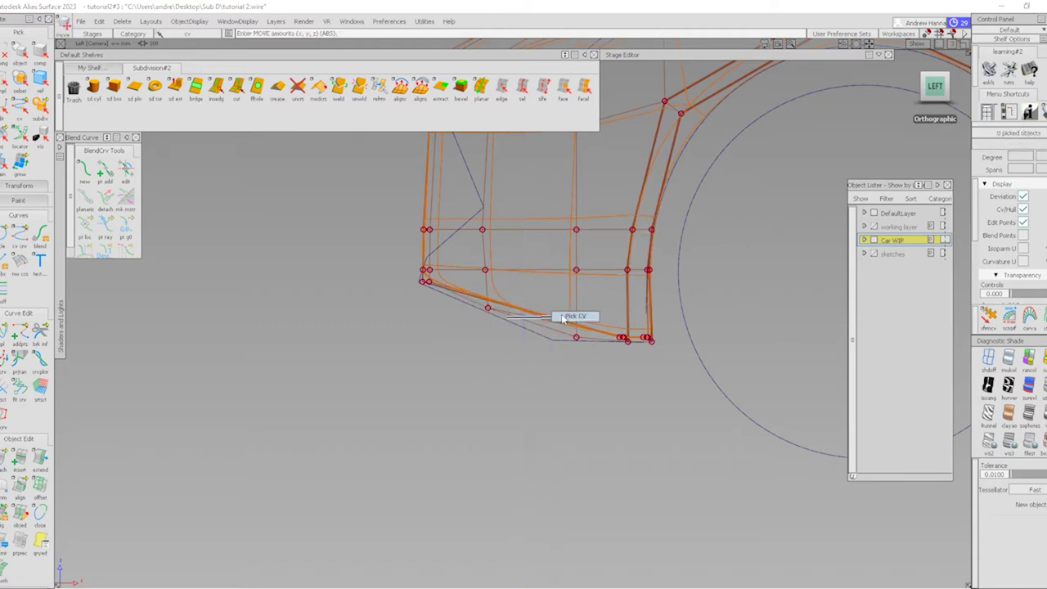
left_click_drag(597, 351, 765, 325, "alt+shift")
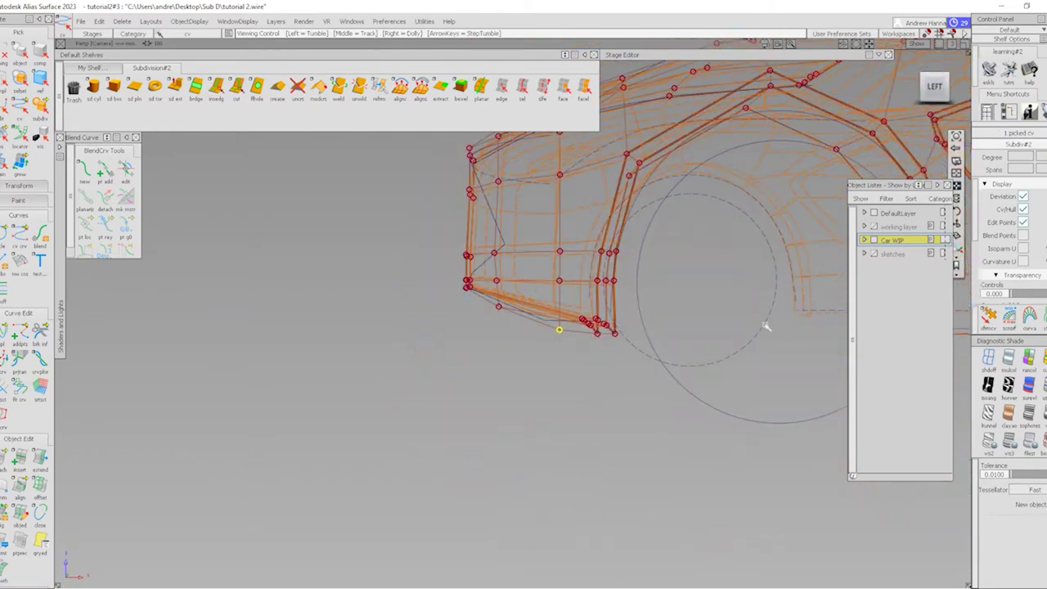
left_click(935, 86)
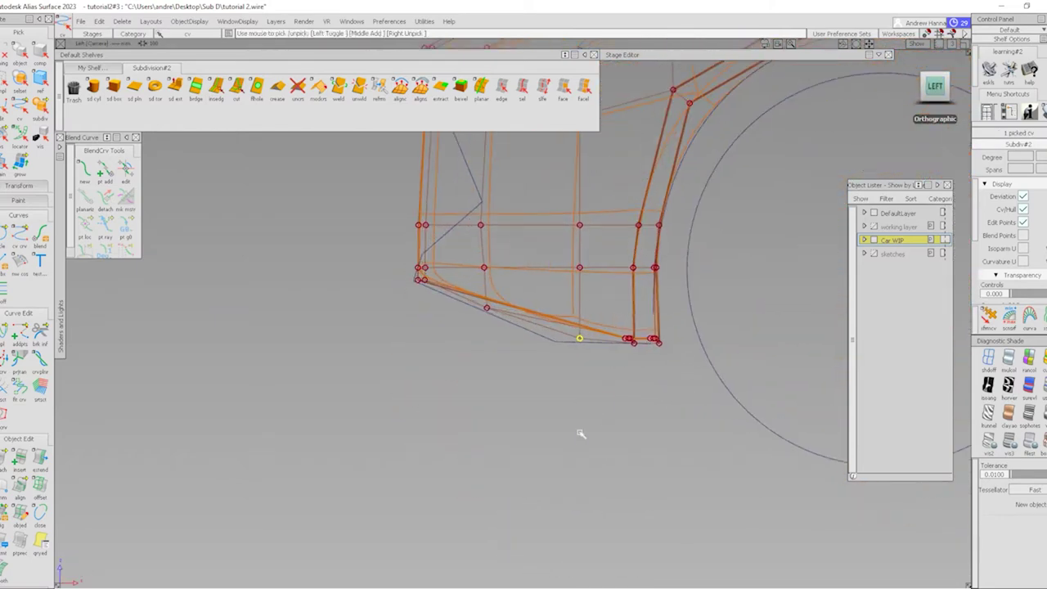
middle_click_drag(586, 405, 571, 409)
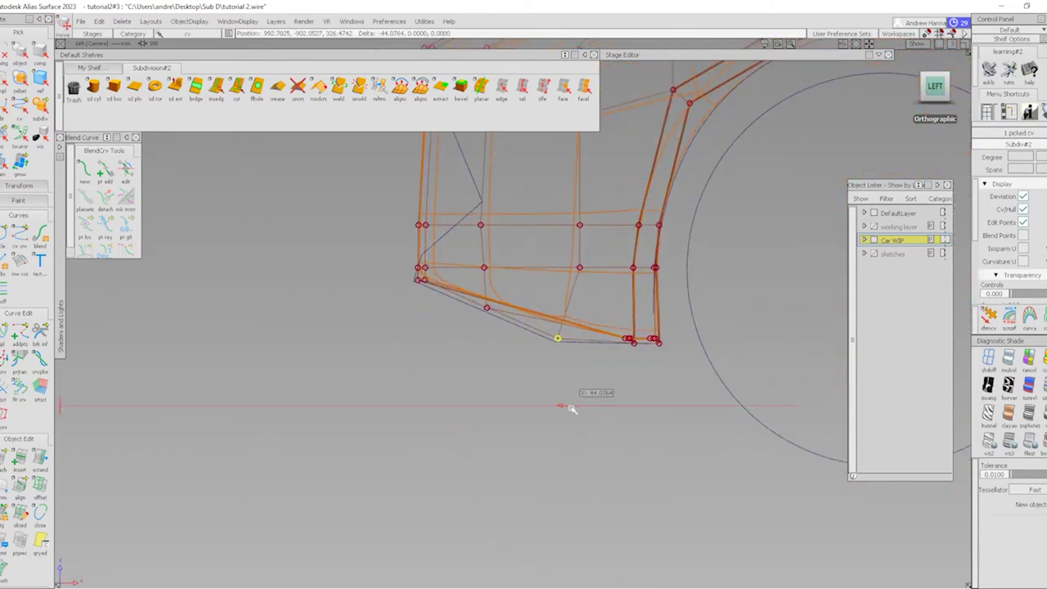
Move the bumper vertices directly above the shifted bottom vertex slightly forward, checking the underside in perspective
left_click(596, 316)
left_click_drag(546, 215, 597, 264)
middle_click_drag(596, 264, 587, 269)
right_click_drag(587, 269, 621, 360, "alt+shift")
left_click_drag(622, 360, 491, 466, "alt+shift")
right_click_drag(516, 401, 512, 402, "alt+shift")
left_click_drag(512, 402, 528, 374, "alt+shift")
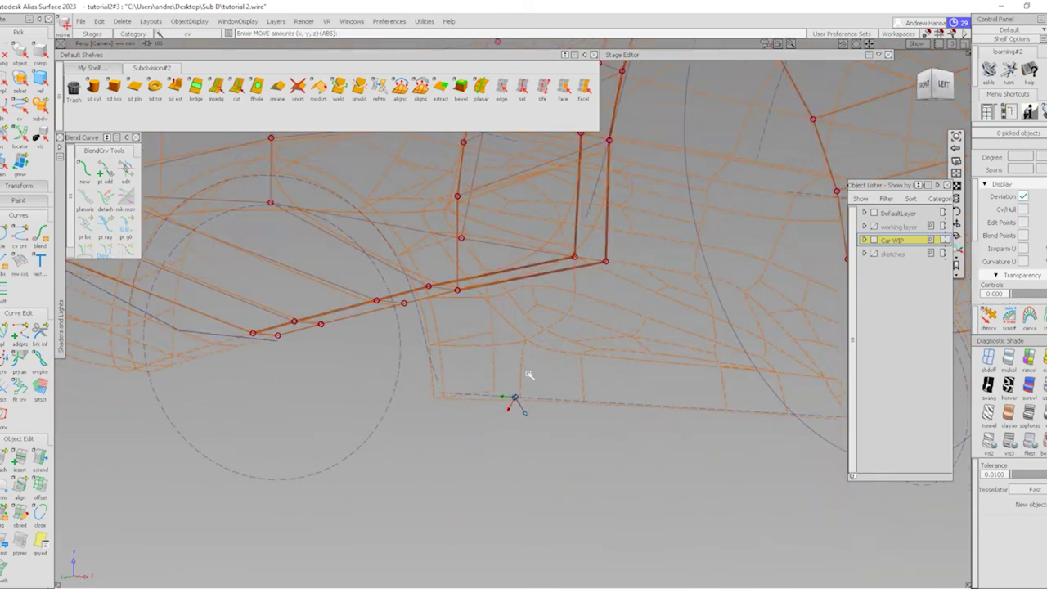
In the front view, raise the outer bottom vertex of the front bumper into line with the nose's bottom row
right_click_drag(529, 374, 526, 405, "alt+shift")
left_click_drag(465, 377, 568, 393, "alt+shift")
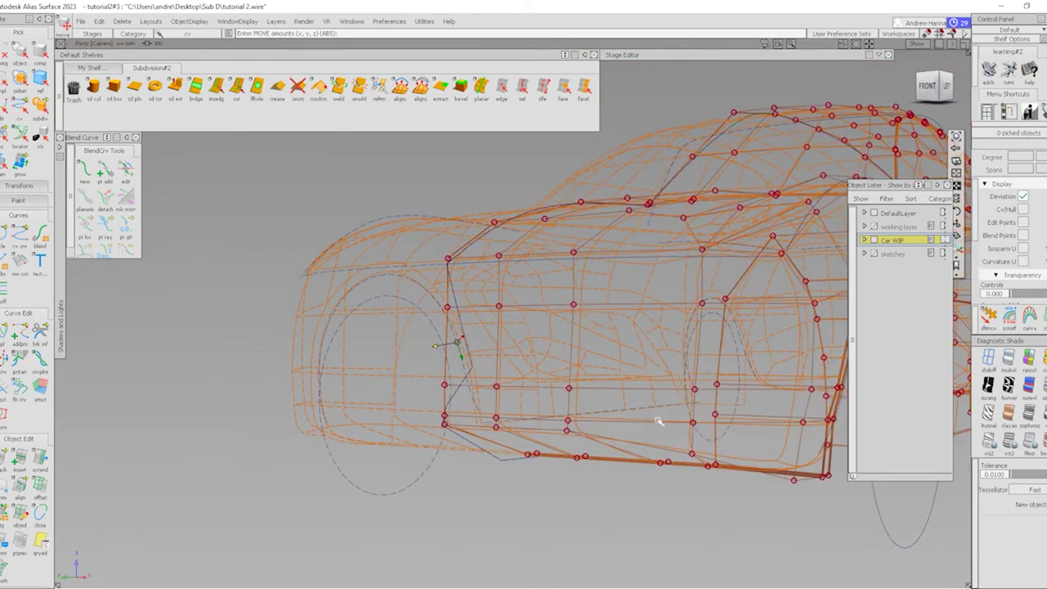
left_click_drag(659, 421, 561, 390, "alt+shift")
left_click(927, 85)
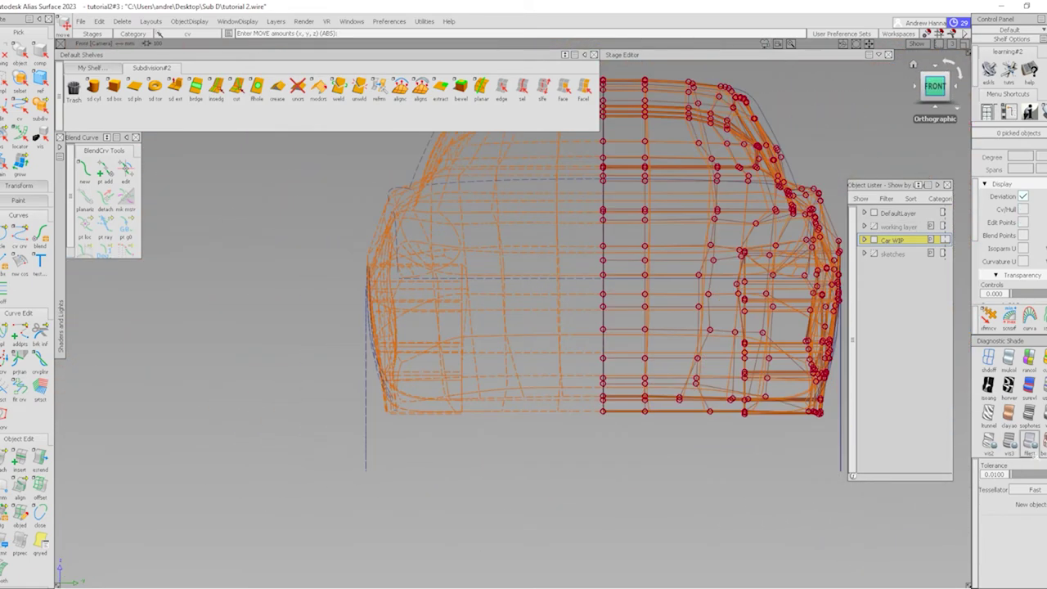
key("3")
right_click_drag(778, 454, 577, 390, "alt+shift")
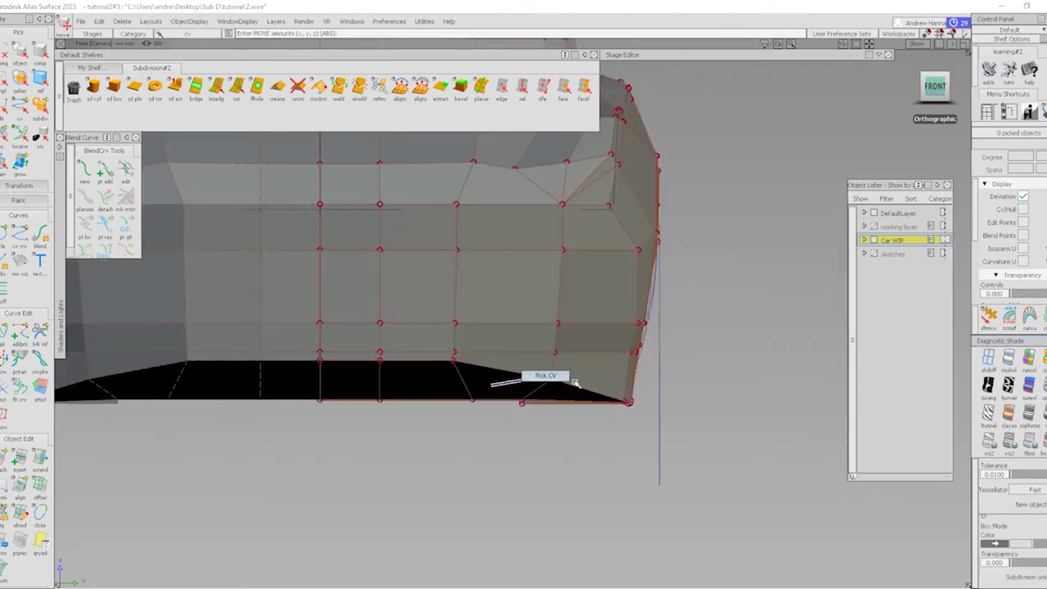
left_click(553, 382)
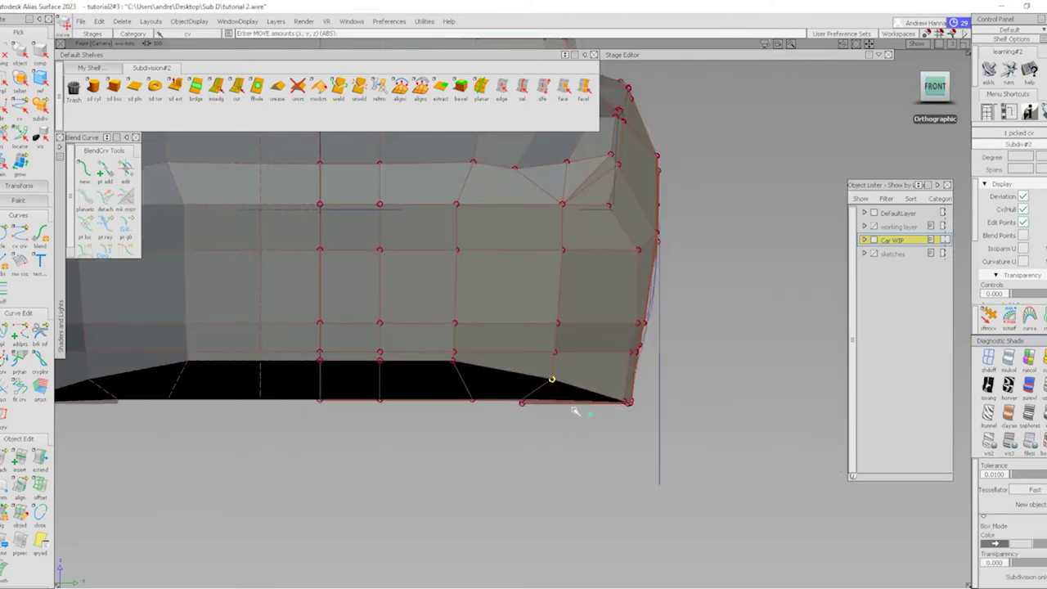
right_click_drag(570, 409, 572, 402)
left_click_drag(572, 401, 572, 401)
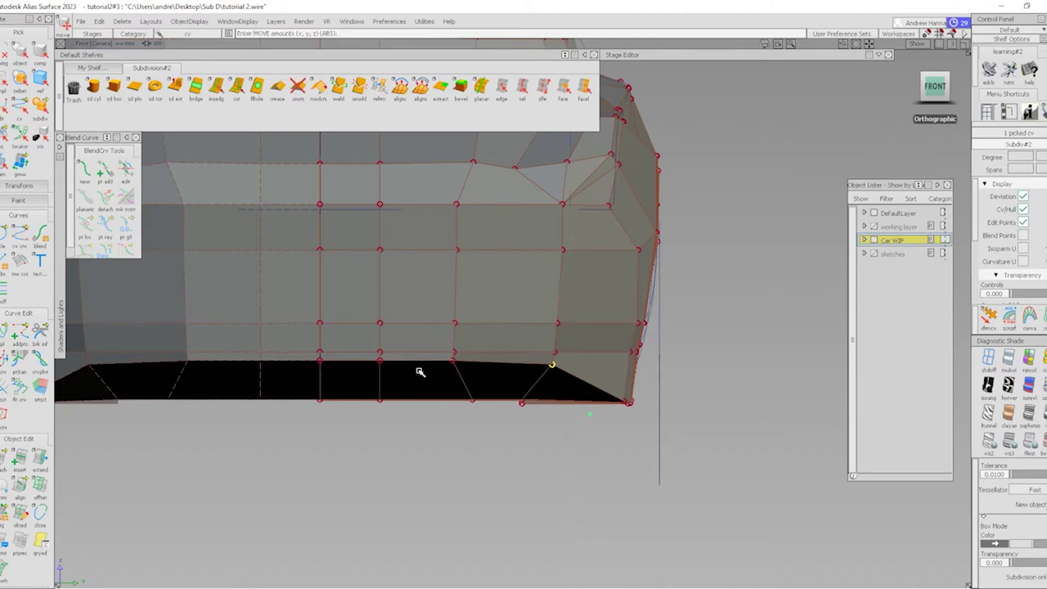
Adjust the four front bottom-row vertices together, then fine-tune the bumper's bottom corner vertex and its neighbour for a smoother lower edge
left_click_drag(320, 363, 458, 354, "shift")
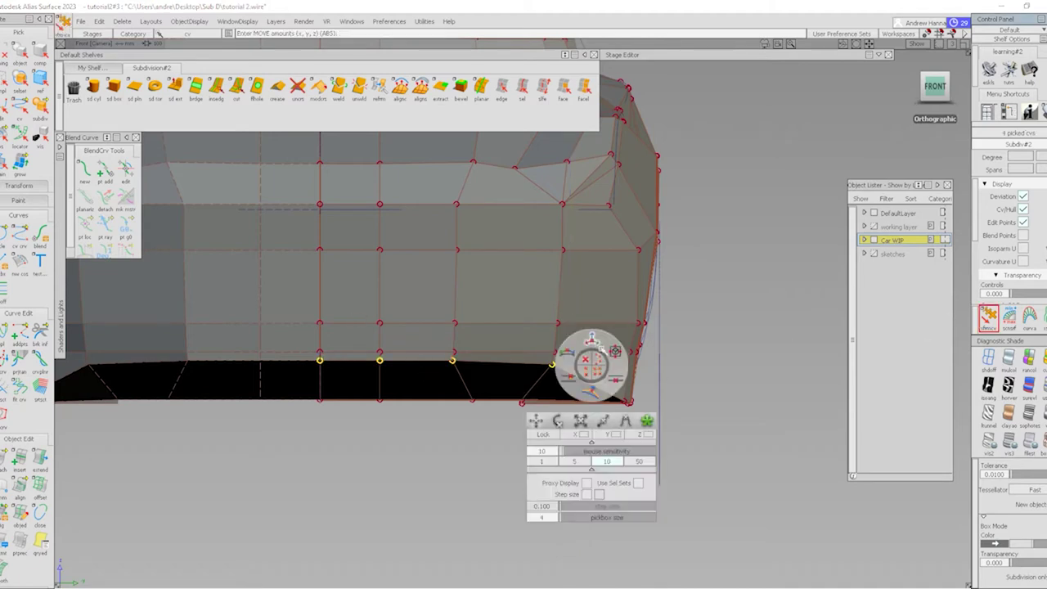
left_click_drag(596, 367, 445, 365)
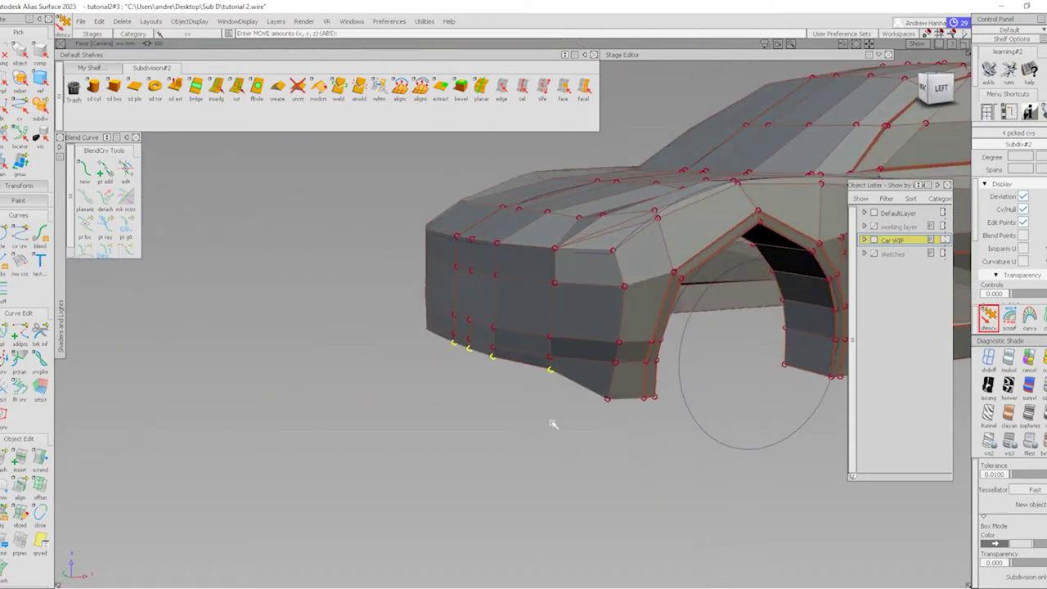
left_click_drag(553, 424, 565, 368, "alt+shift")
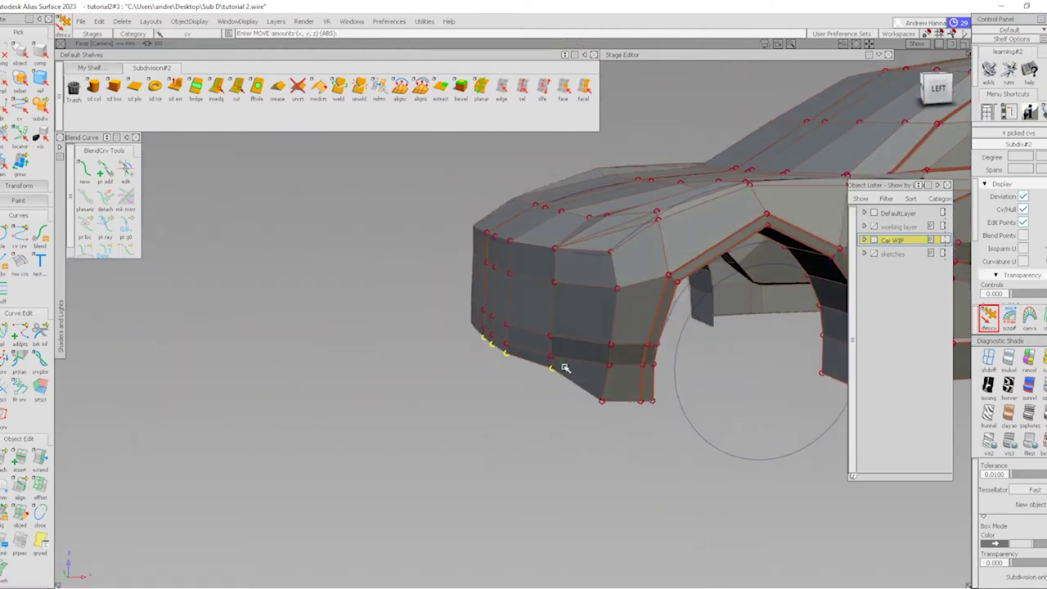
left_click(603, 401)
left_click_drag(601, 444, 616, 413)
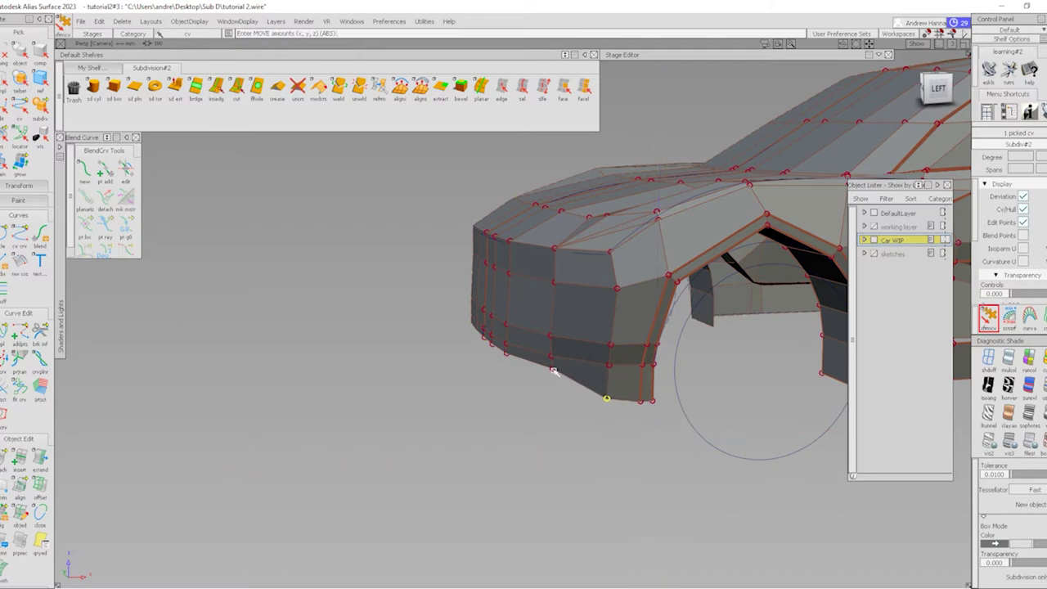
left_click_drag(554, 375, 627, 362)
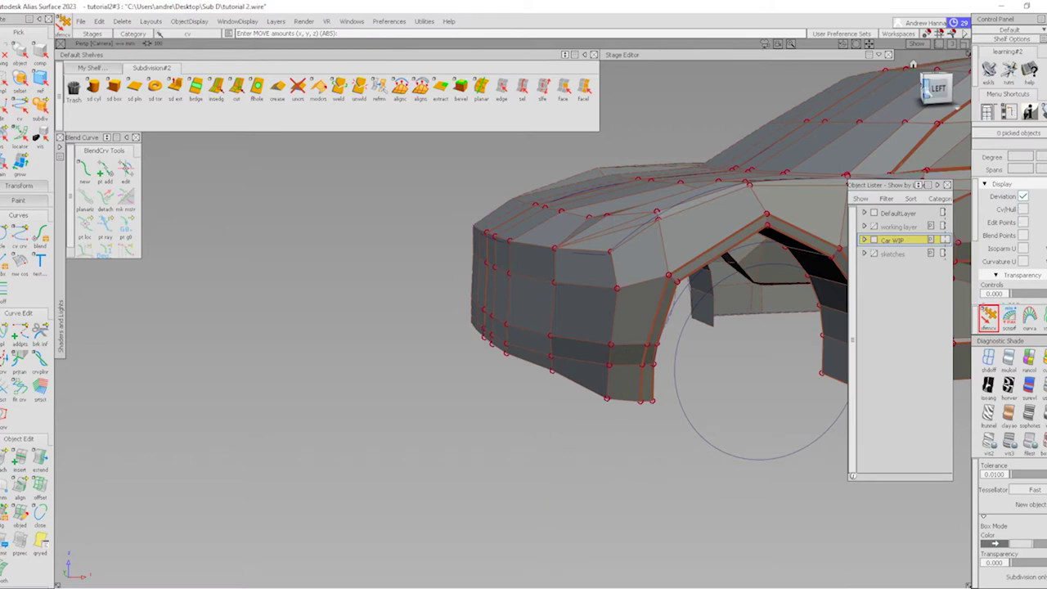
Insert an edge loop across the bumper's underside, roughly midway between the front edge and the wheel arch
left_click(939, 88)
right_click_drag(590, 339, 739, 323, "alt+shift")
left_click_drag(564, 385, 570, 320, "alt+shift")
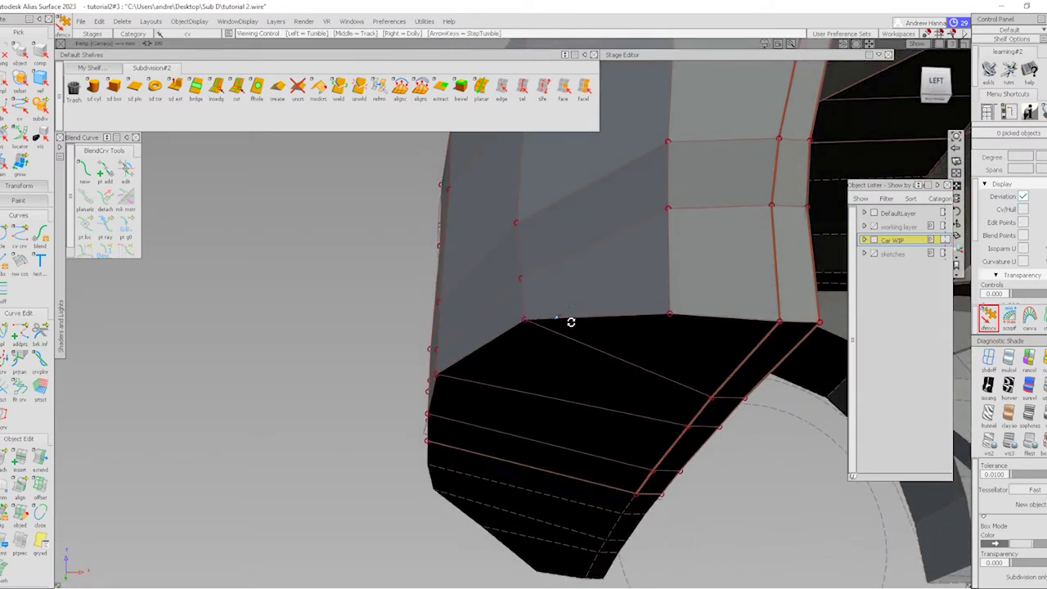
key("i")
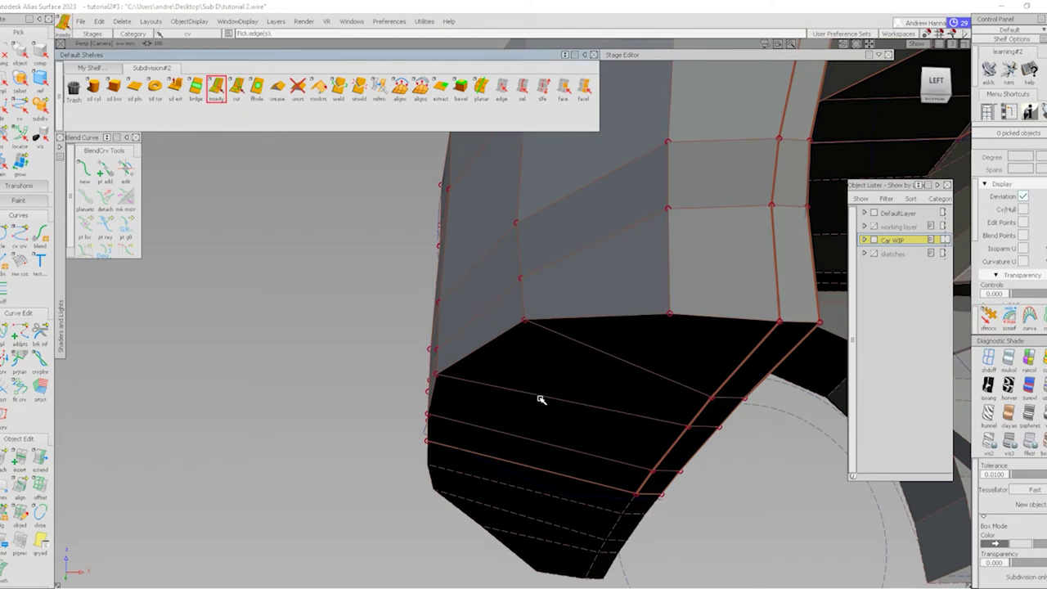
left_click_drag(538, 399, 549, 403)
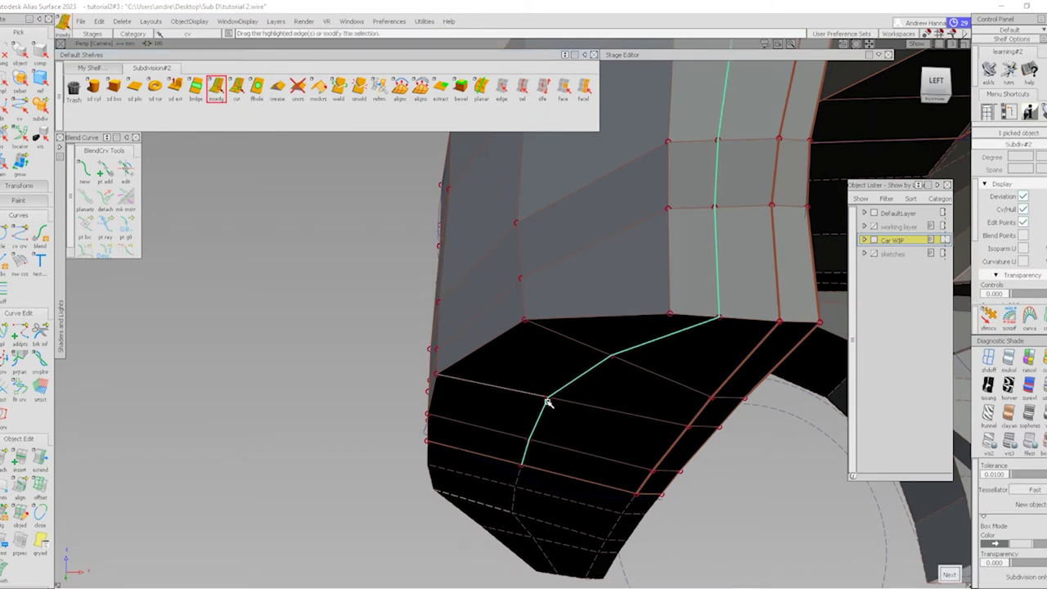
left_click(371, 203)
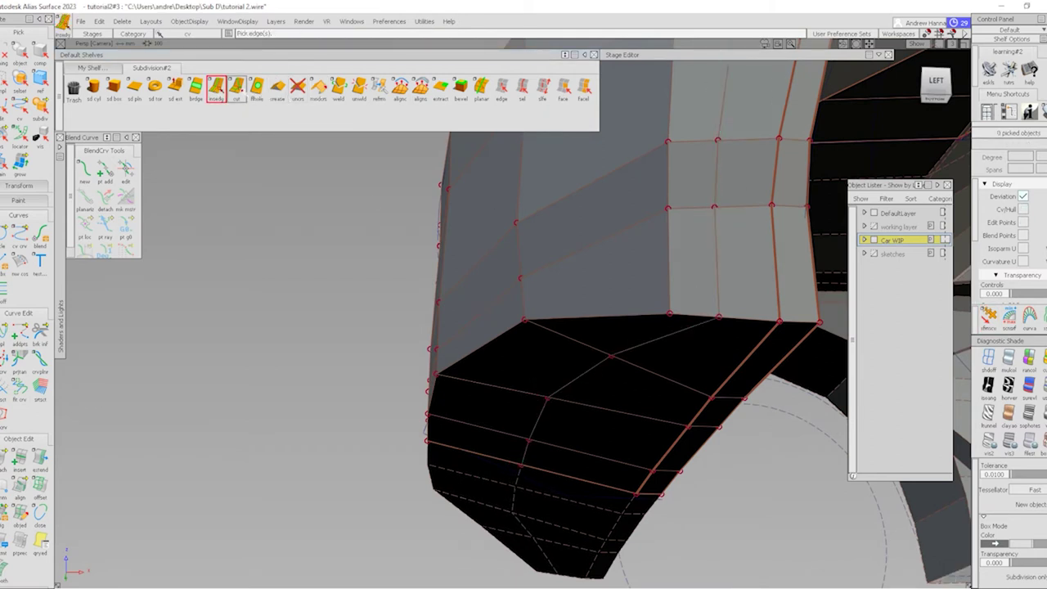
Cut an edge from the new underside loop to the bumper's bottom corner vertex and remove the redundant loop edges from the bumper side
left_click(236, 86)
left_click(631, 351)
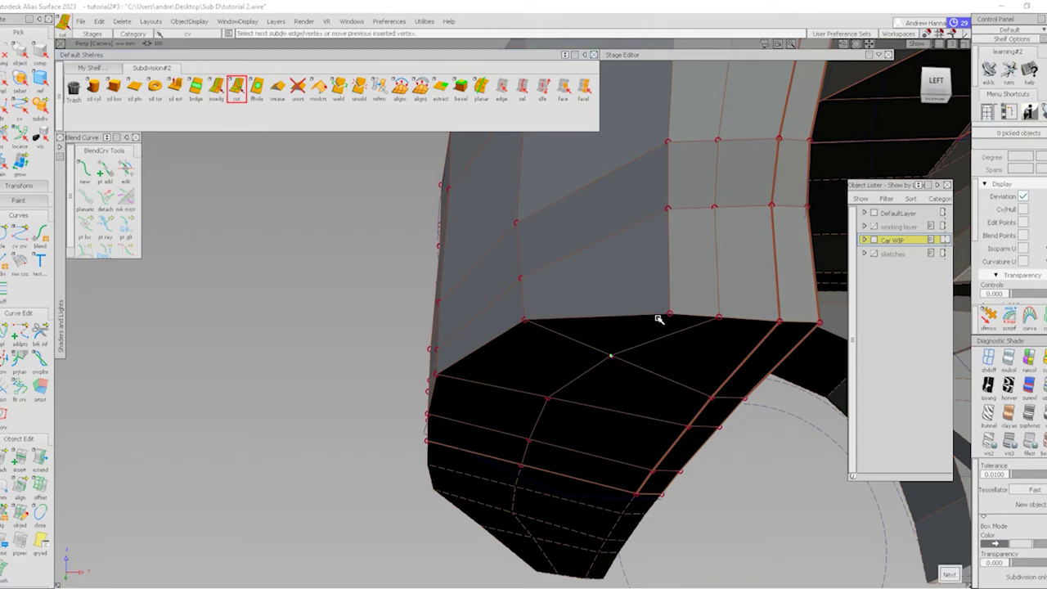
left_click(668, 318)
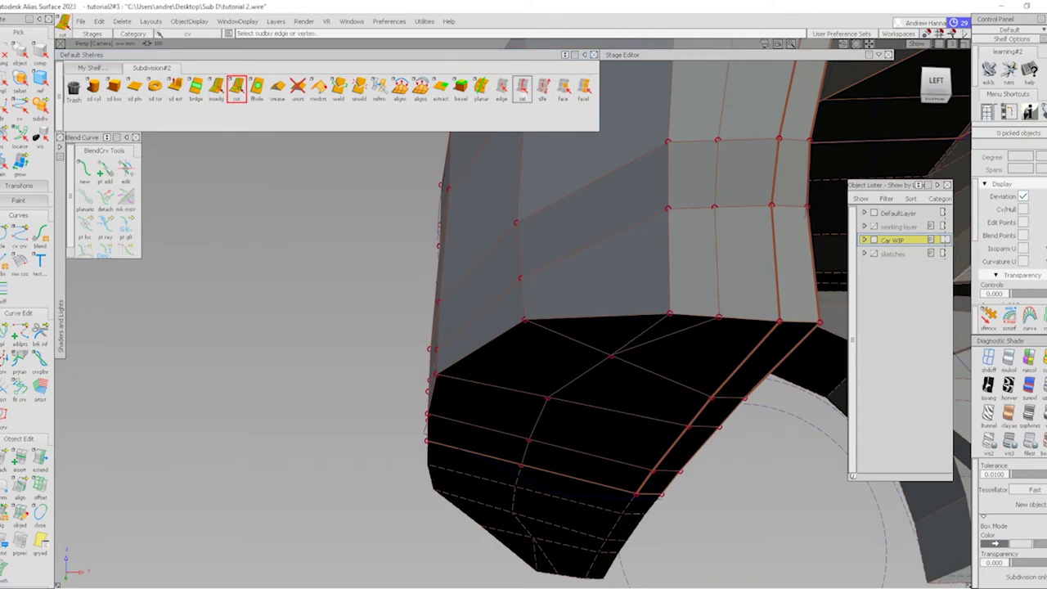
left_click_drag(613, 378, 897, 335, "alt+shift")
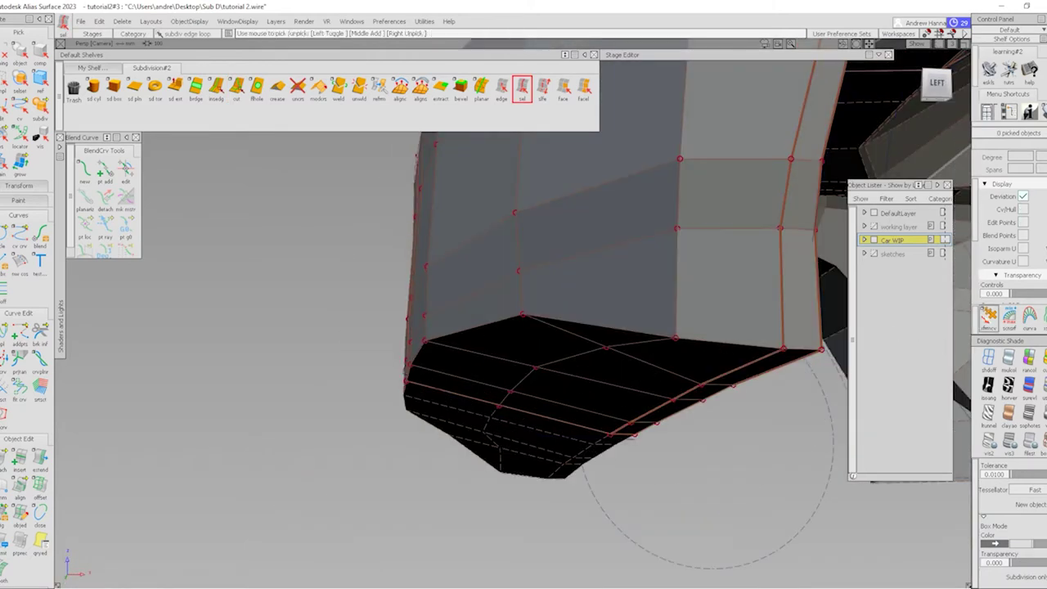
Lower the new underside loop vertices onto the blue profile curve in the side view, placing the outermost one further rearward
left_click(988, 318)
left_click(605, 353)
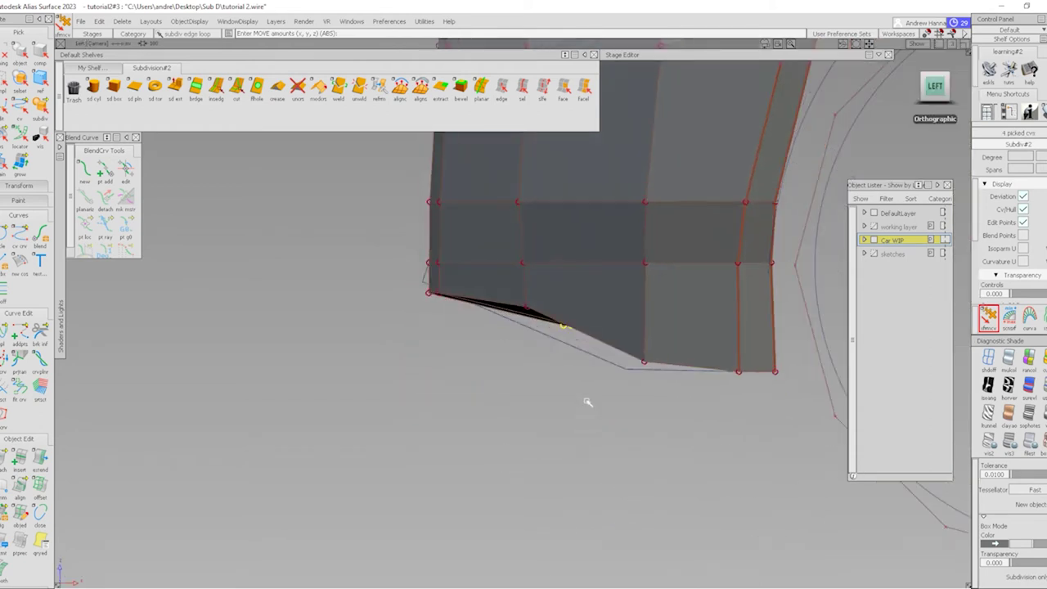
left_click_drag(589, 402, 548, 500)
middle_click_drag(556, 467, 503, 463)
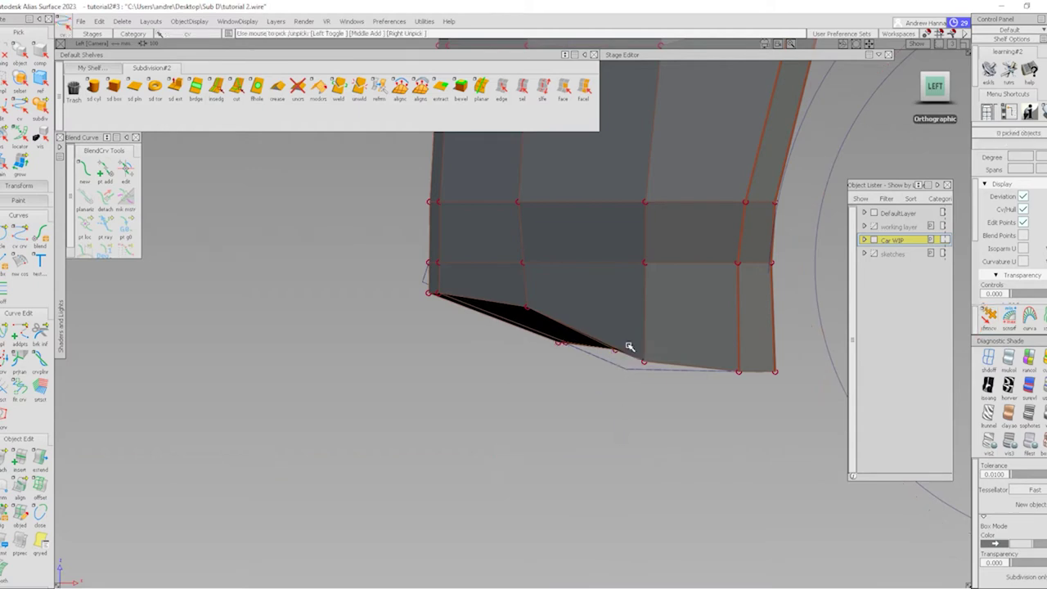
Lower the bottom corner and adjacent underside vertices to the profile curve, shift them slightly forward, and check the shaded bumper
left_click_drag(628, 347, 627, 374, "alt+shift")
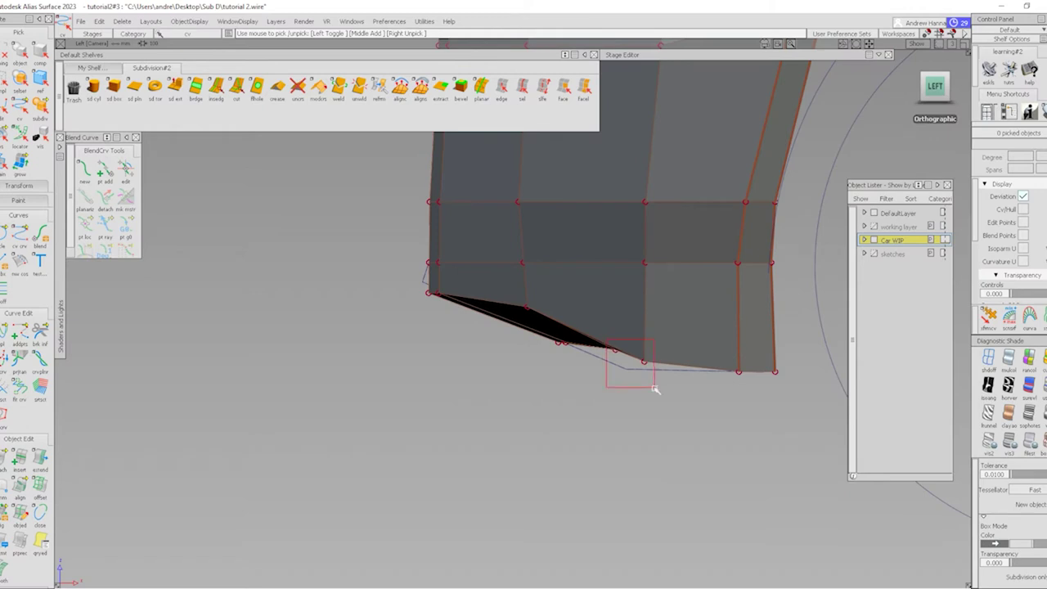
mouse_move(656, 389)
left_mouse_down()
mouse_move(673, 413)
mouse_move(647, 401)
left_mouse_up()
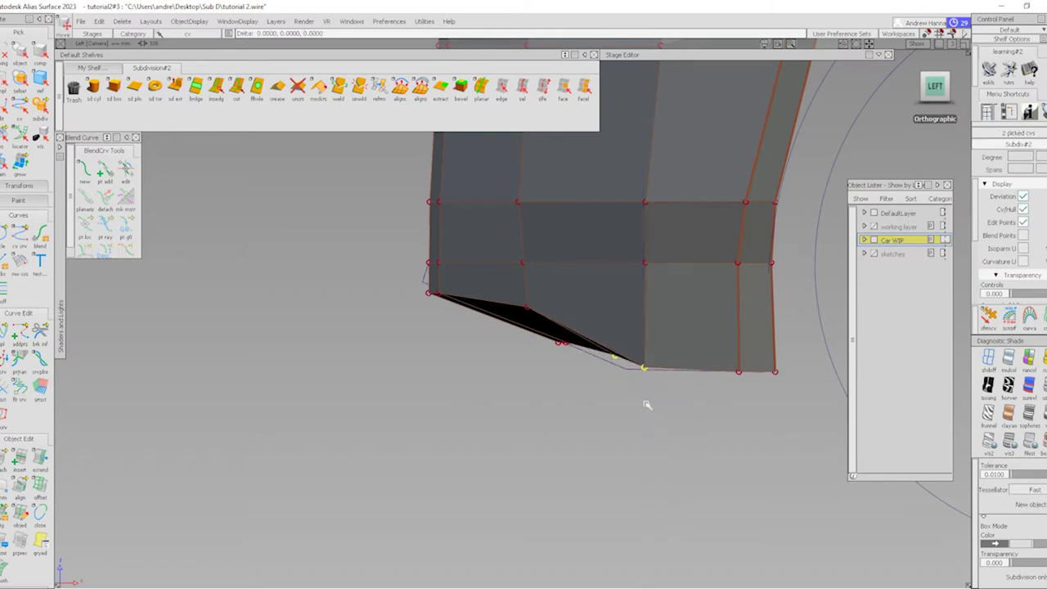
left_click(611, 361)
left_click_drag(619, 363, 615, 391)
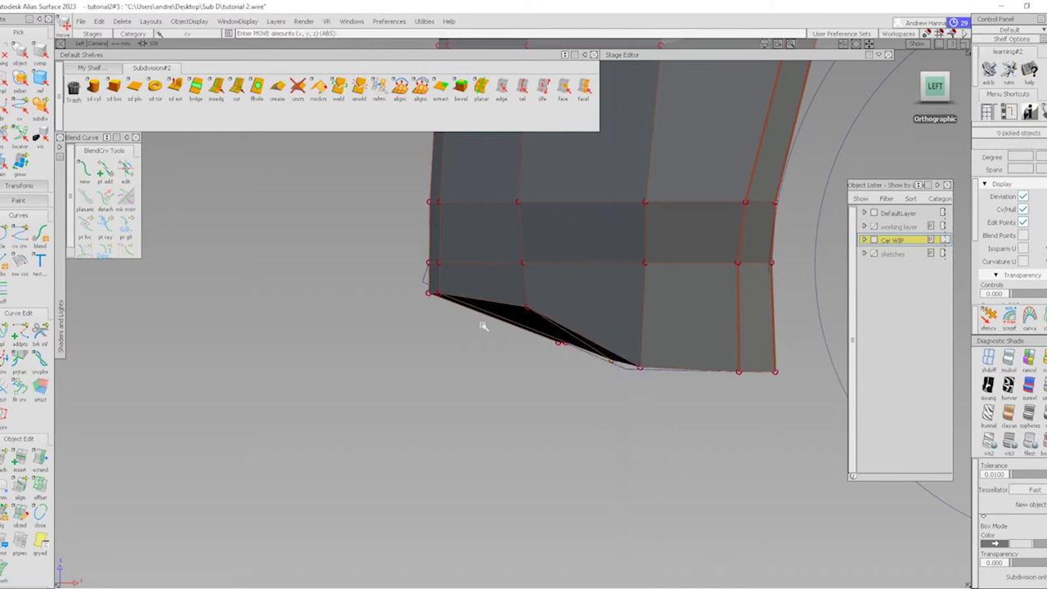
left_click_drag(683, 370, 643, 315, "ctrl+shift")
left_click_drag(608, 277, 589, 305, "alt+shift")
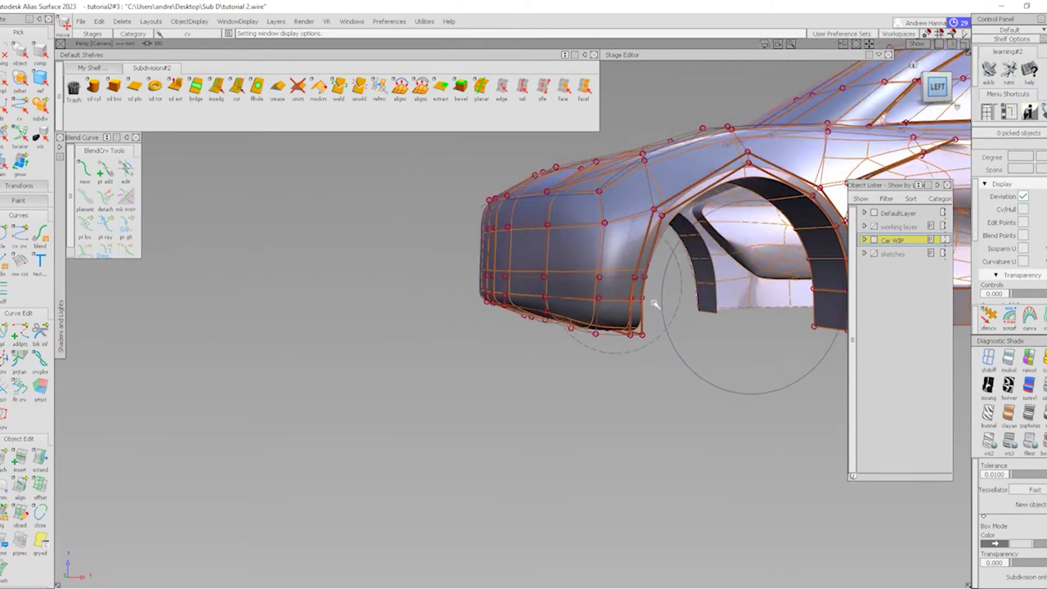
middle_click_drag(771, 273, 550, 320, "alt+shift")
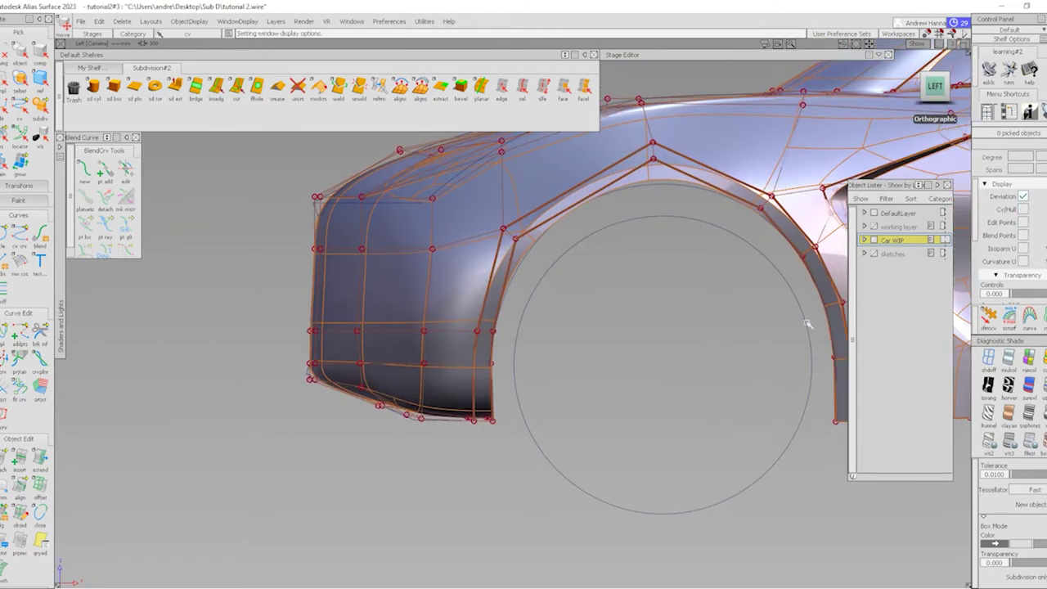
Insert a horizontal edge loop around the lower bumper, just above the existing lower row
left_click(216, 88)
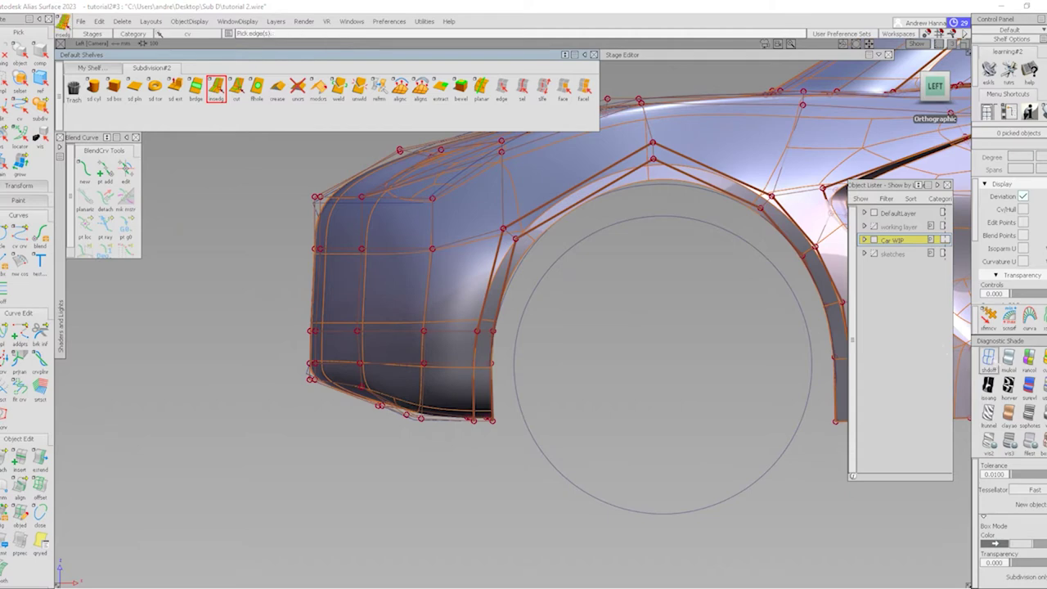
left_click(481, 386)
scroll(458, 381, "up", 3)
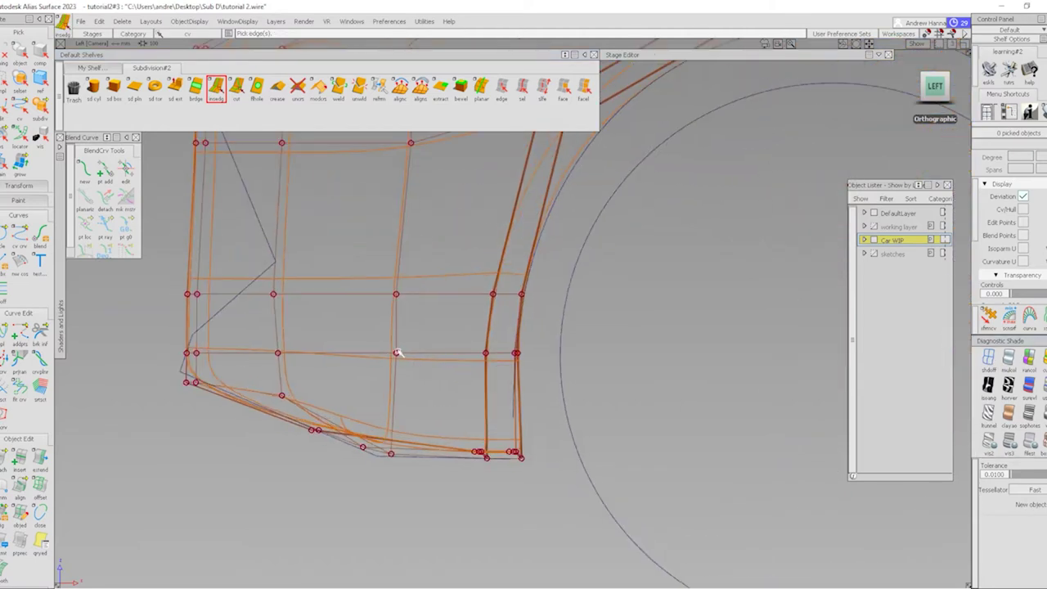
mouse_move(397, 352)
left_mouse_down()
mouse_move(396, 338)
mouse_move(394, 358)
left_mouse_up()
scroll(398, 341, "up", 1)
scroll(408, 389, "up", 1)
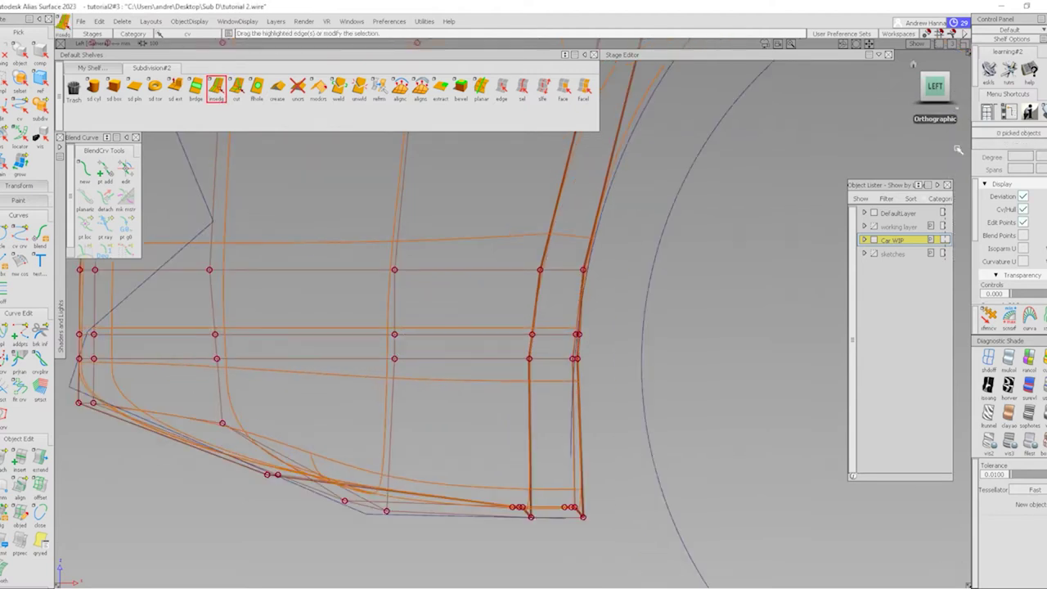
Check the curve snap options and insert another edge loop midway between the two closely spaced lower bumper rows
double_click(951, 33)
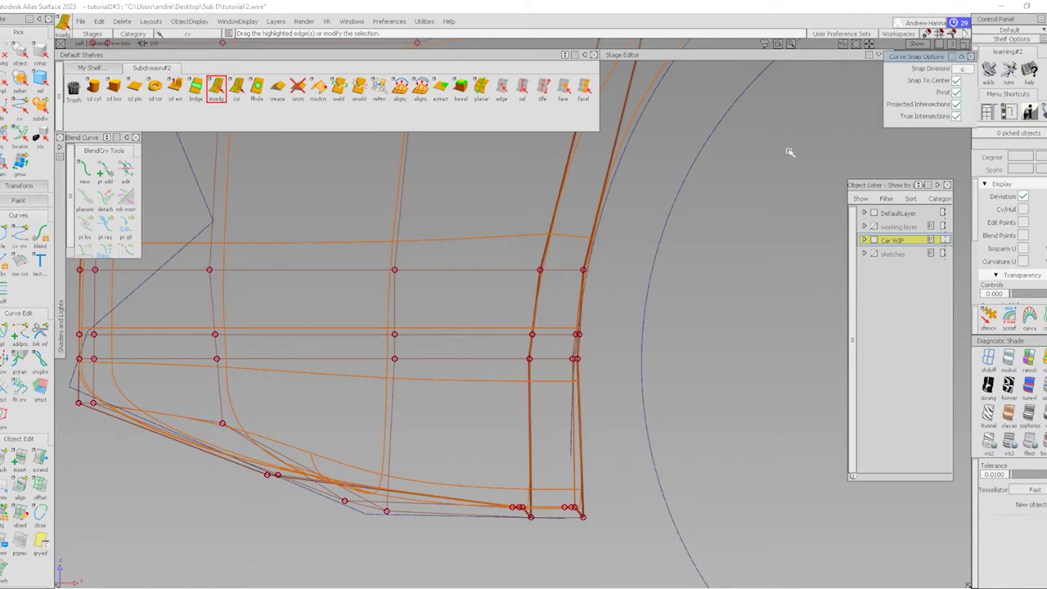
left_click(971, 56)
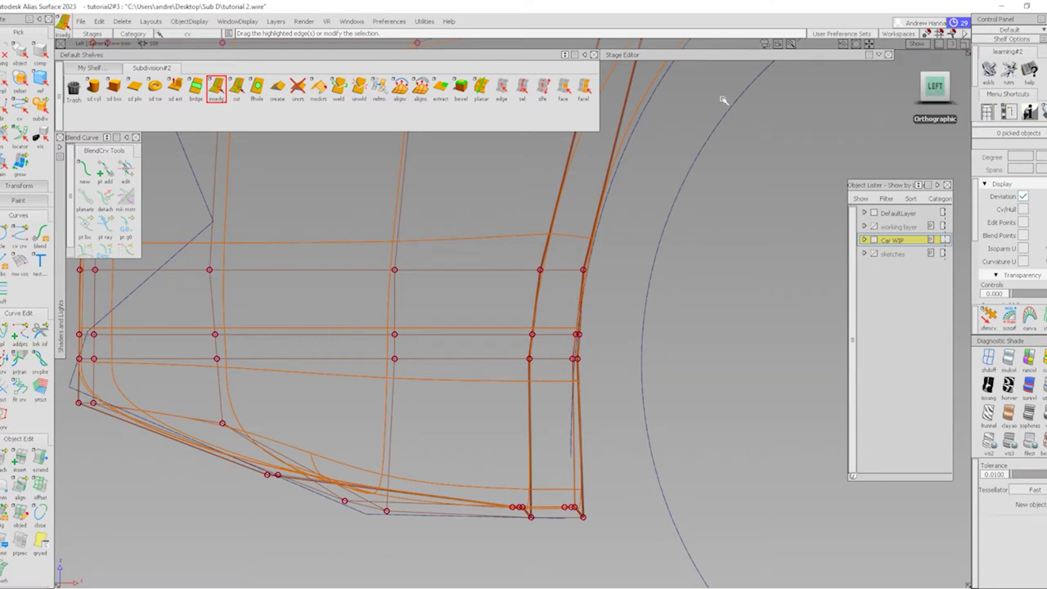
left_click_drag(393, 348, 394, 347)
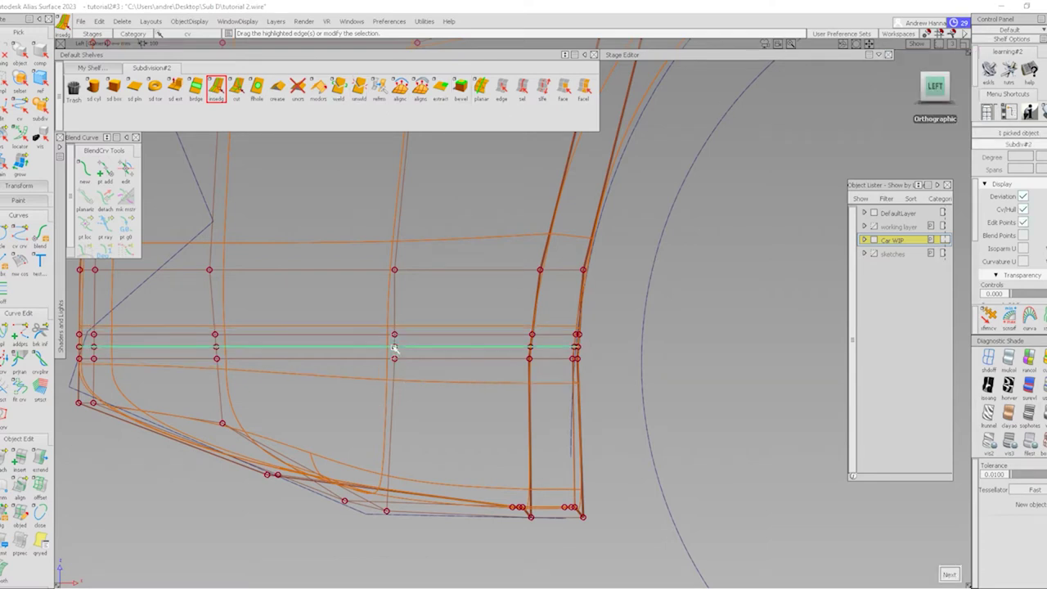
middle_click_drag(421, 344, 490, 337, "alt+shift")
Crease the three closely spaced horizontal edge loops on the lower bumper
left_click(522, 88)
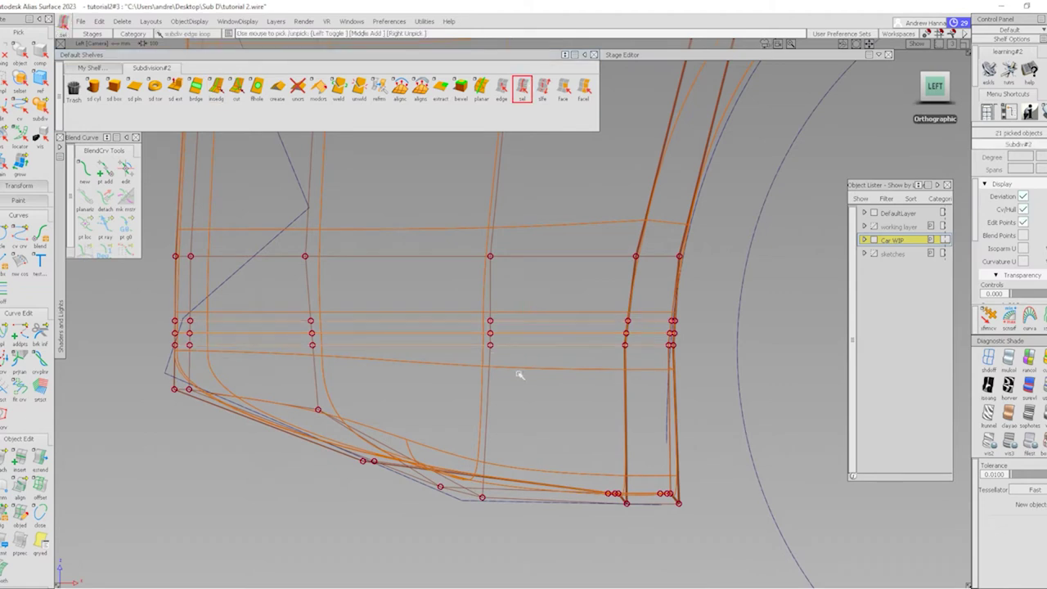
left_click(278, 92)
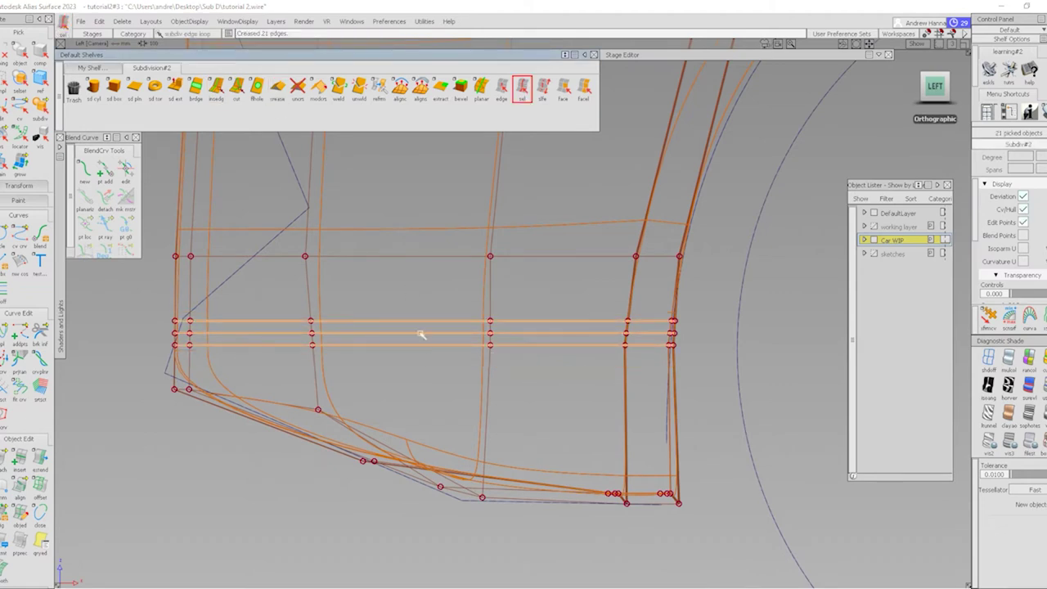
left_click(502, 350)
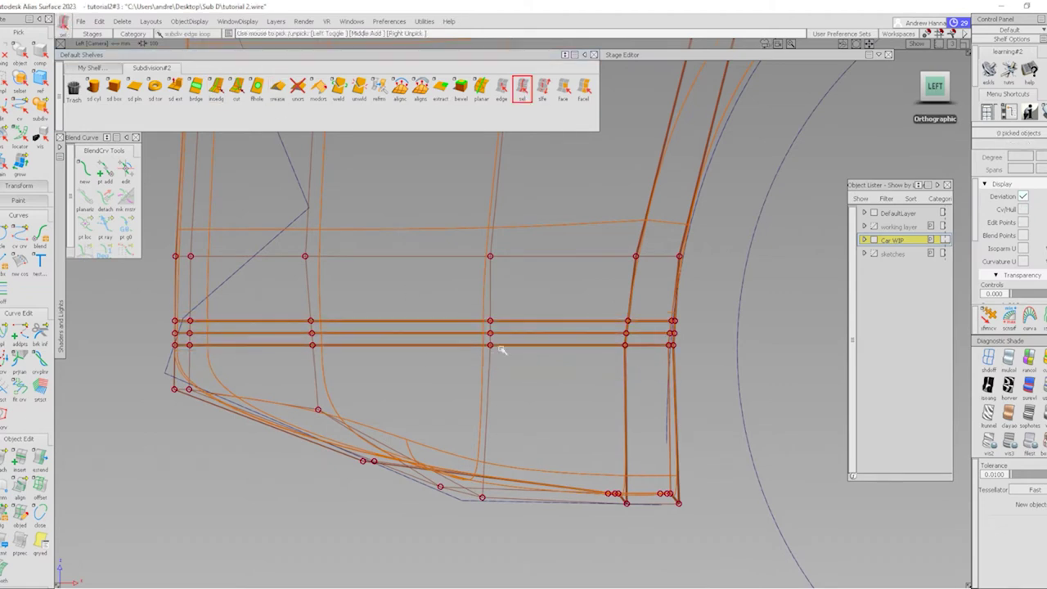
Move the middle creased row's five front vertices about 8.1 mm rearward to form a groove in the bumper
left_click_drag(164, 331, 509, 338)
left_click_drag(467, 365, 483, 409, "ctrl+shift")
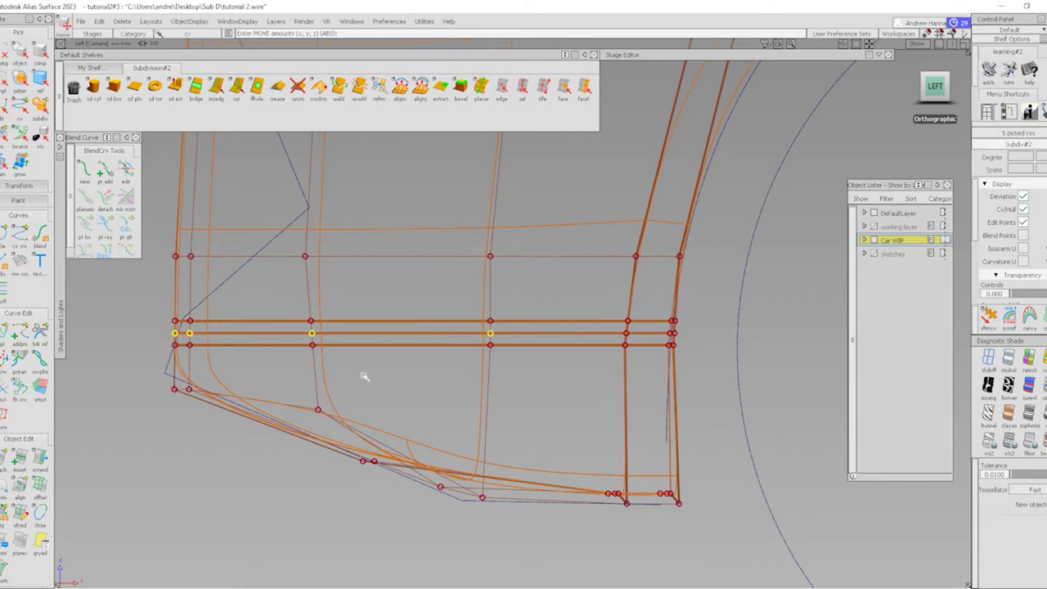
middle_click_drag(365, 376, 372, 375)
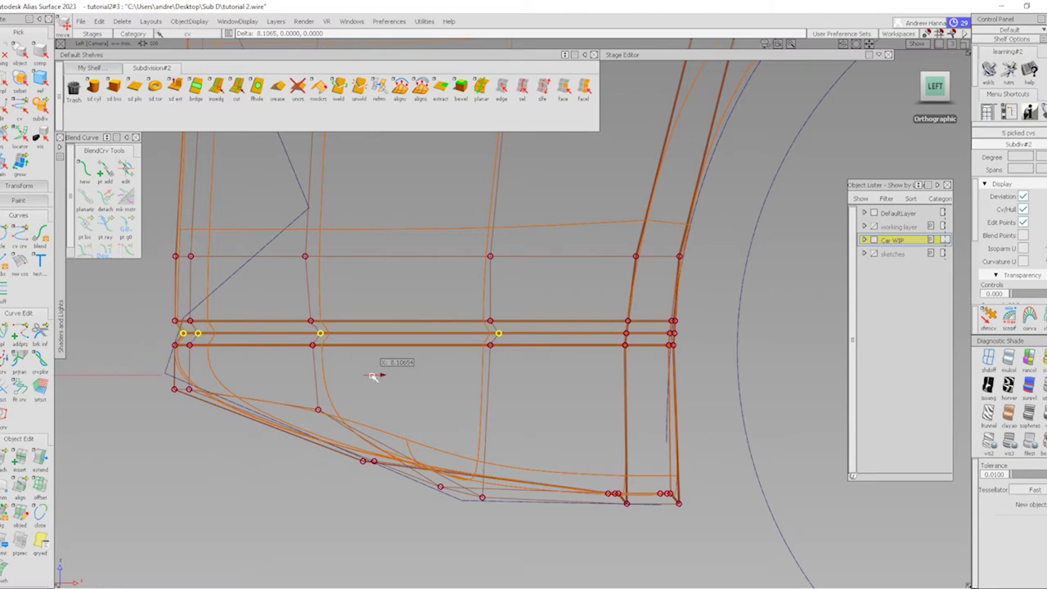
Move the middle creased bumper row's three vertices at the front wheel arch about 10.3 mm inward to continue the groove
left_click_drag(500, 374, 514, 423, "ctrl+shift")
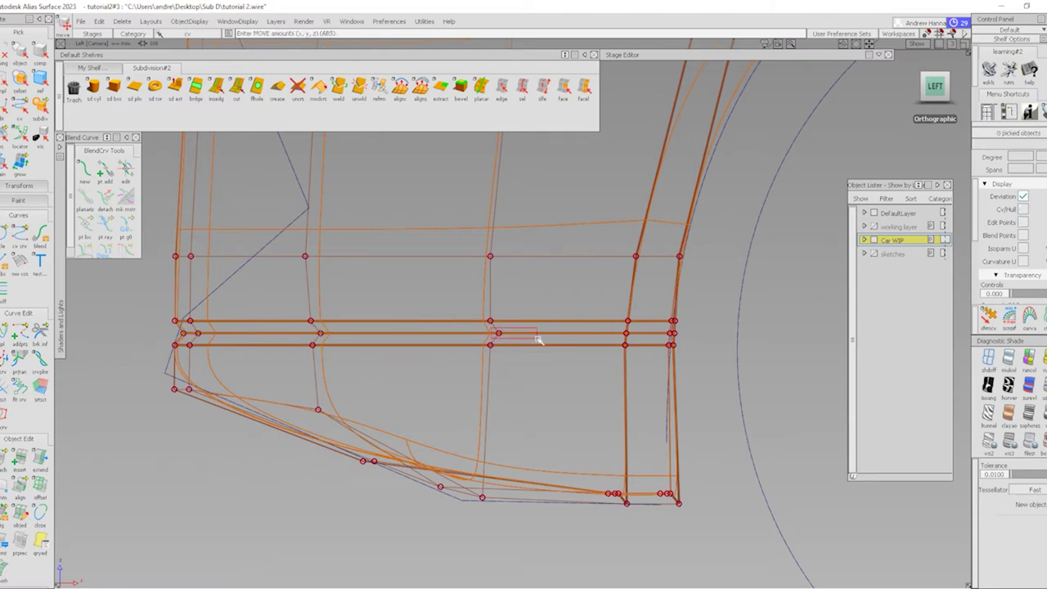
left_click_drag(538, 340, 673, 369)
middle_click_drag(673, 369, 669, 373)
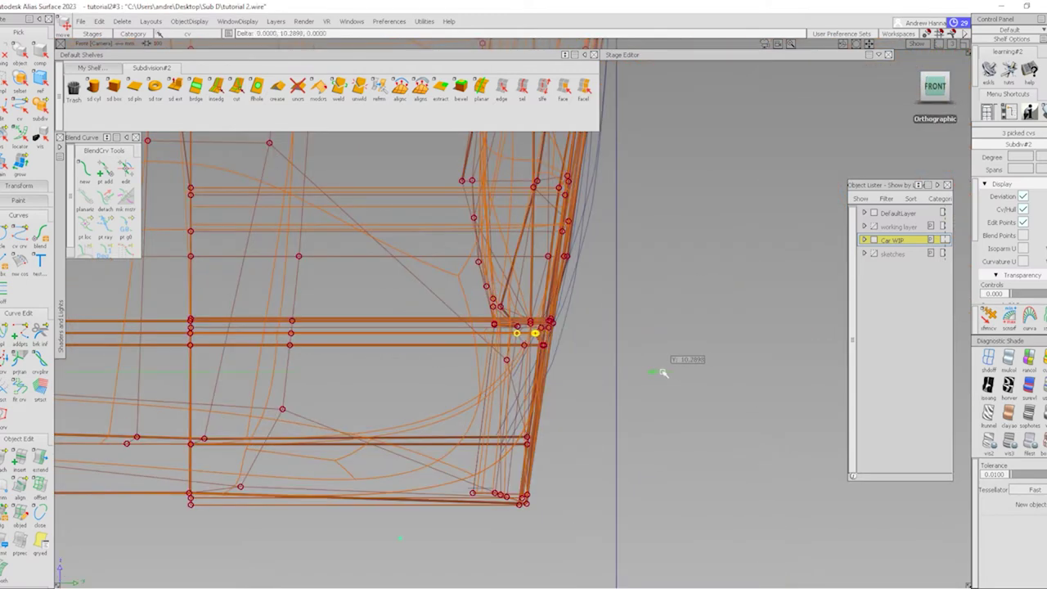
Examine the front bumper groove in perspective and shaded display from several angles
mouse_move(614, 289)
left_mouse_down("alt+shift")
mouse_move(573, 343)
mouse_move(496, 402)
left_mouse_up("alt+shift")
mouse_move(496, 401)
right_mouse_down("alt+shift")
mouse_move(462, 340)
mouse_move(552, 421)
right_mouse_up("alt+shift")
mouse_move(551, 420)
left_mouse_down("alt+shift")
mouse_move(704, 421)
mouse_move(557, 385)
mouse_move(540, 426)
left_mouse_up("alt+shift")
mouse_move(540, 425)
right_mouse_down("alt+shift")
mouse_move(560, 375)
mouse_move(499, 384)
right_mouse_up("alt+shift")
left_click_drag(500, 384, 545, 414, "alt+shift")
key("2")
left_click(989, 358)
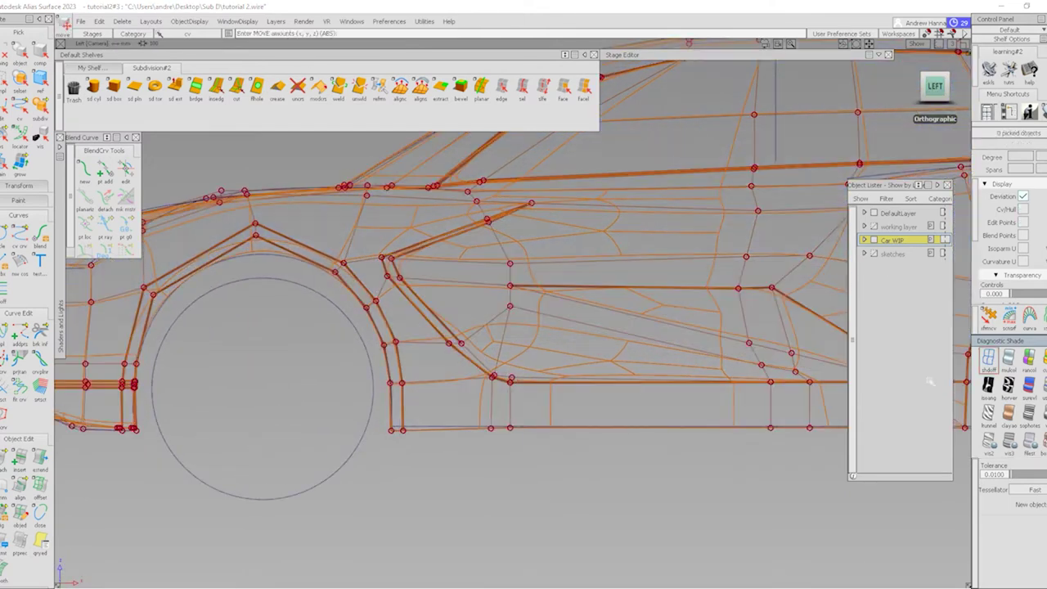
Raise the 13 vertices along the creased line at the bottom of the doors slightly in the left view
mouse_move(928, 374)
right_mouse_down("alt+shift")
mouse_move(613, 428)
mouse_move(630, 417)
right_mouse_up("alt+shift")
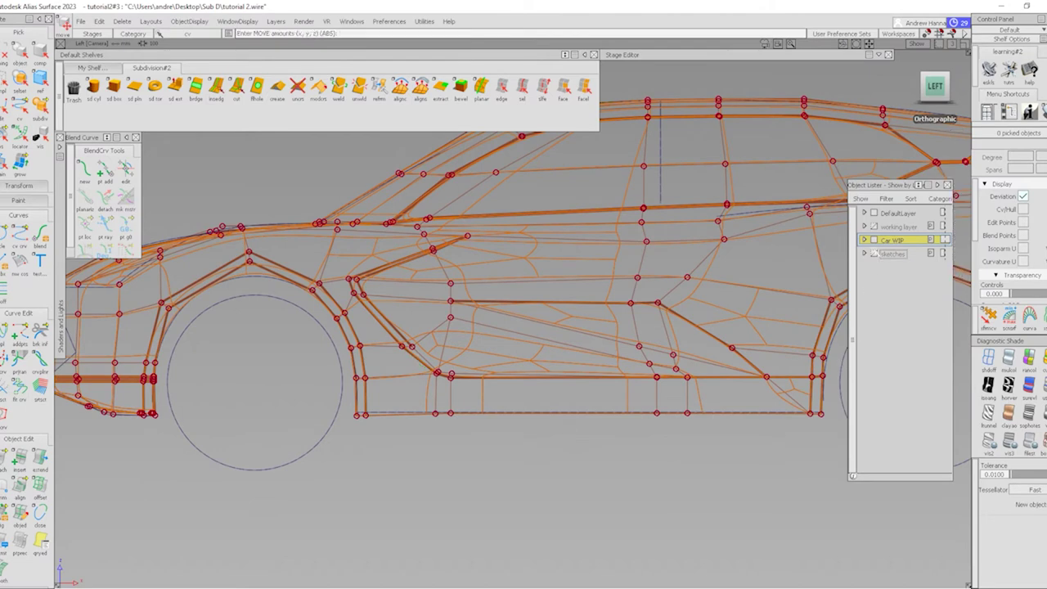
key("Home")
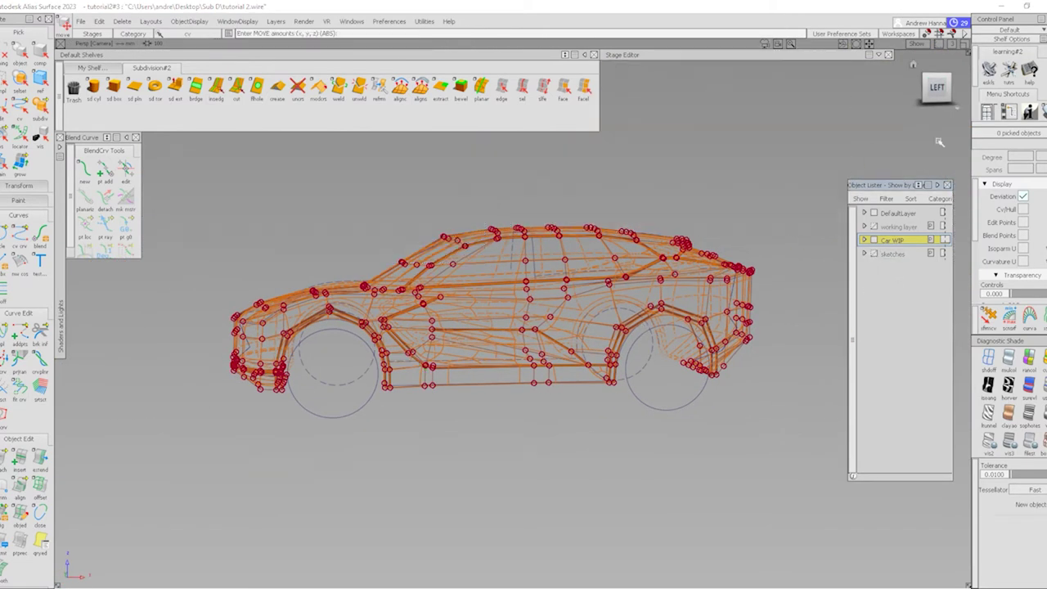
scroll(522, 413, "up", 5)
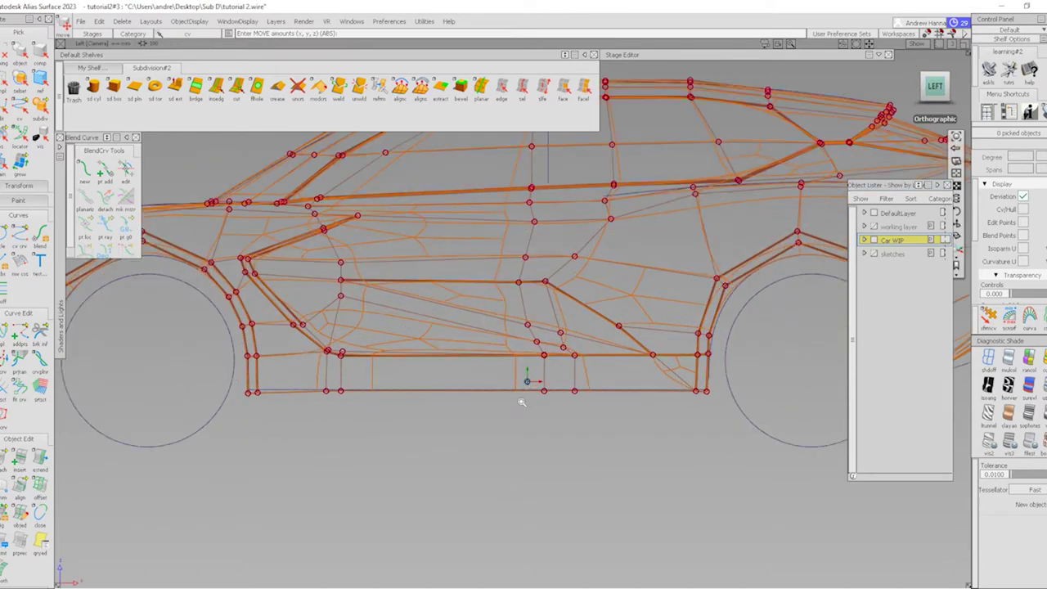
scroll(349, 356, "down", 3)
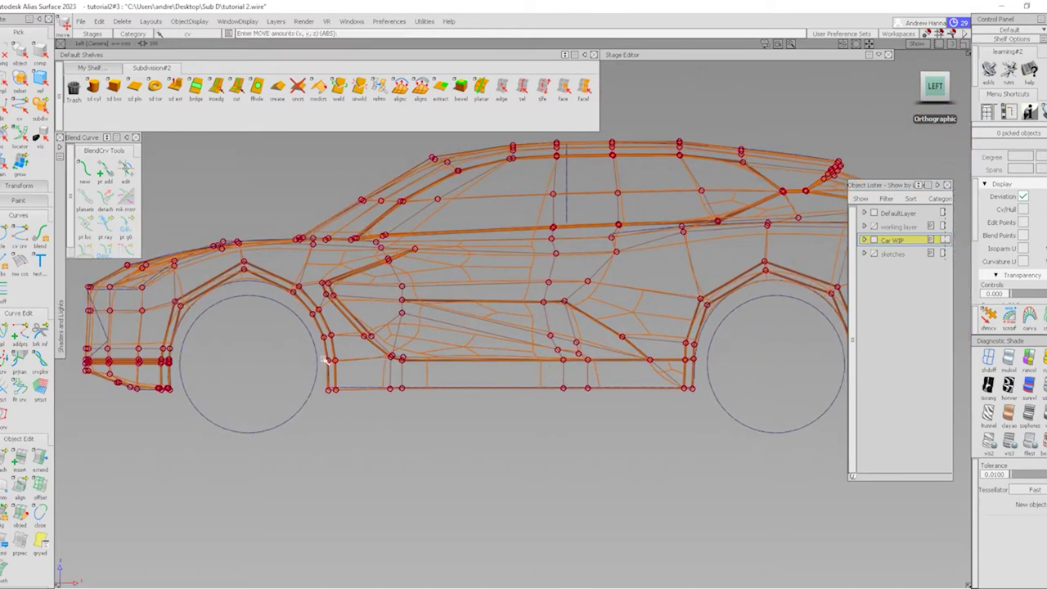
left_click_drag(409, 366, 374, 352)
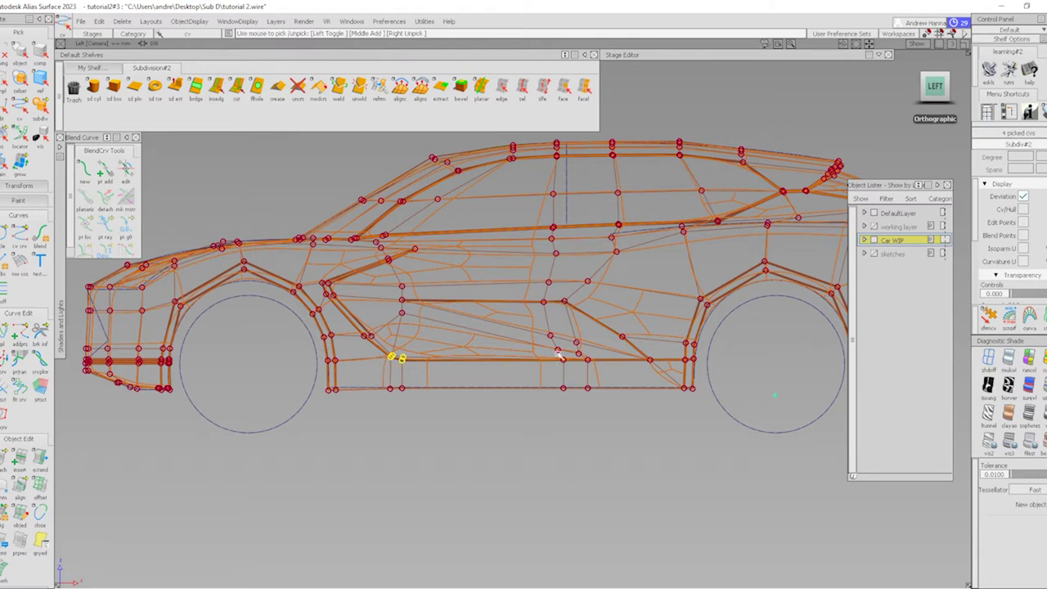
left_click_drag(662, 377, 661, 385)
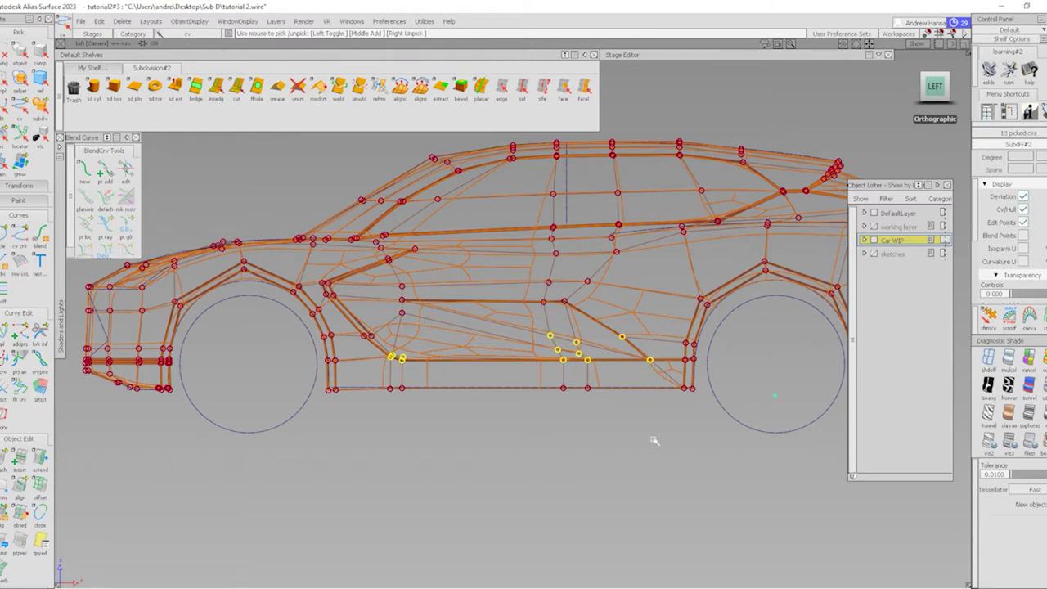
key("m")
right_click_drag(641, 435, 640, 430)
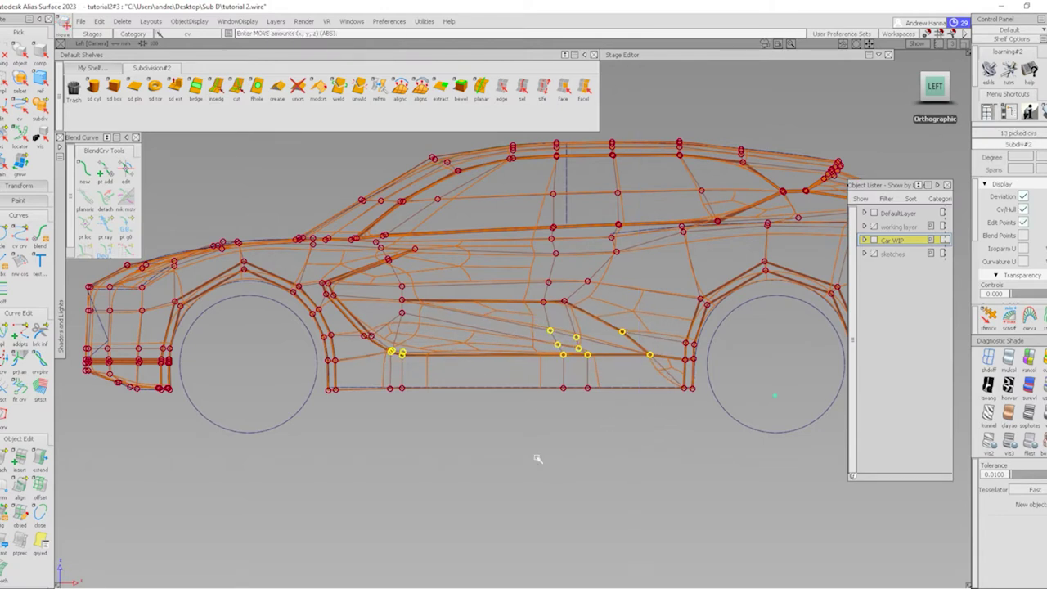
key("ctrl+shift+n")
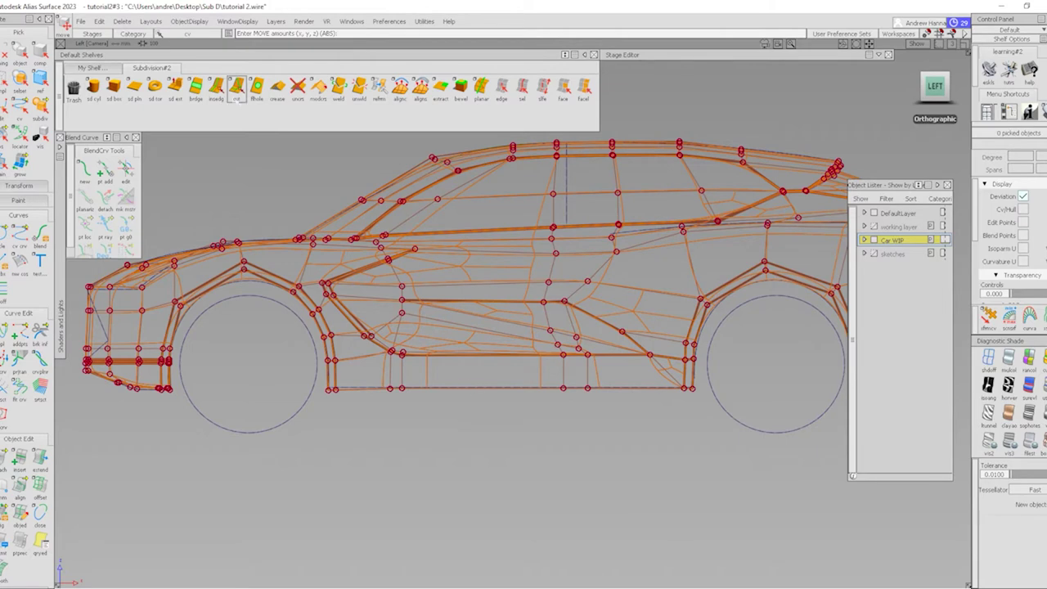
Cut a horizontal edge row across the side sill from the front wheel arch to the rear wheel arch, just below the door crease
left_click(237, 88)
scroll(327, 369, "up", 4)
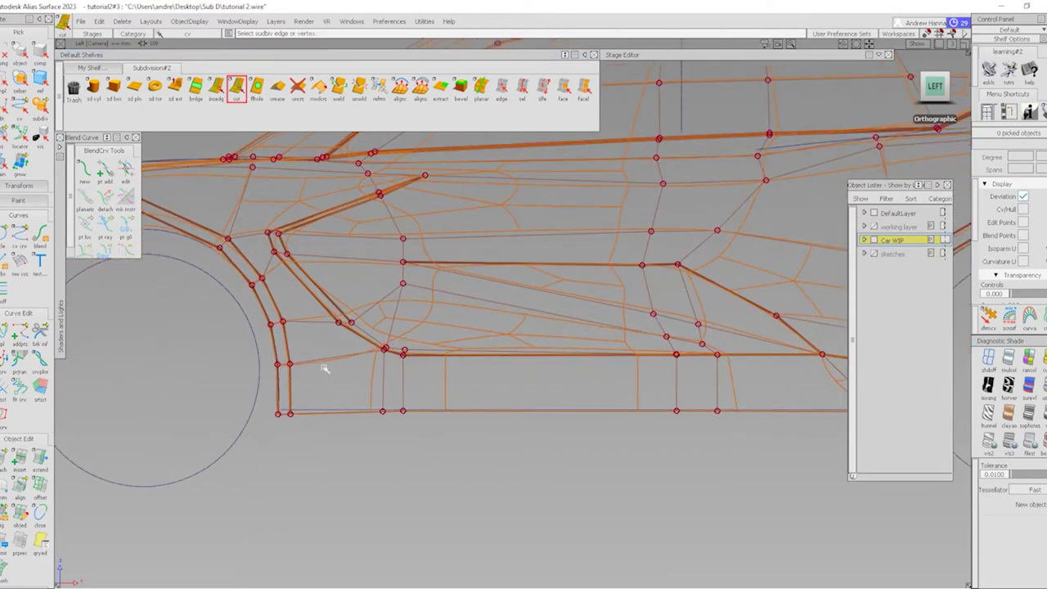
scroll(557, 363, "down", 3)
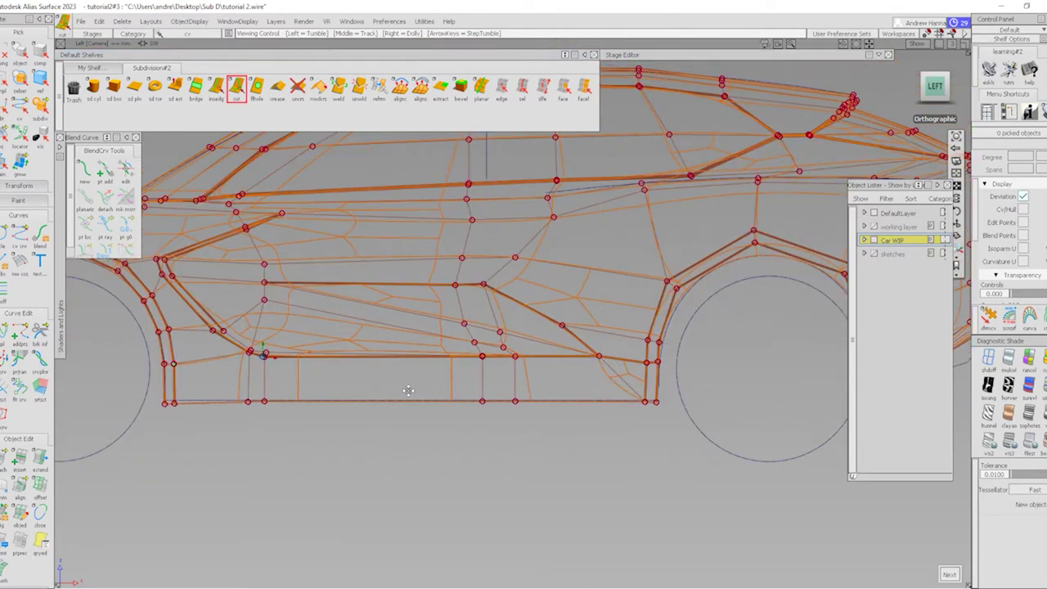
left_click(624, 360)
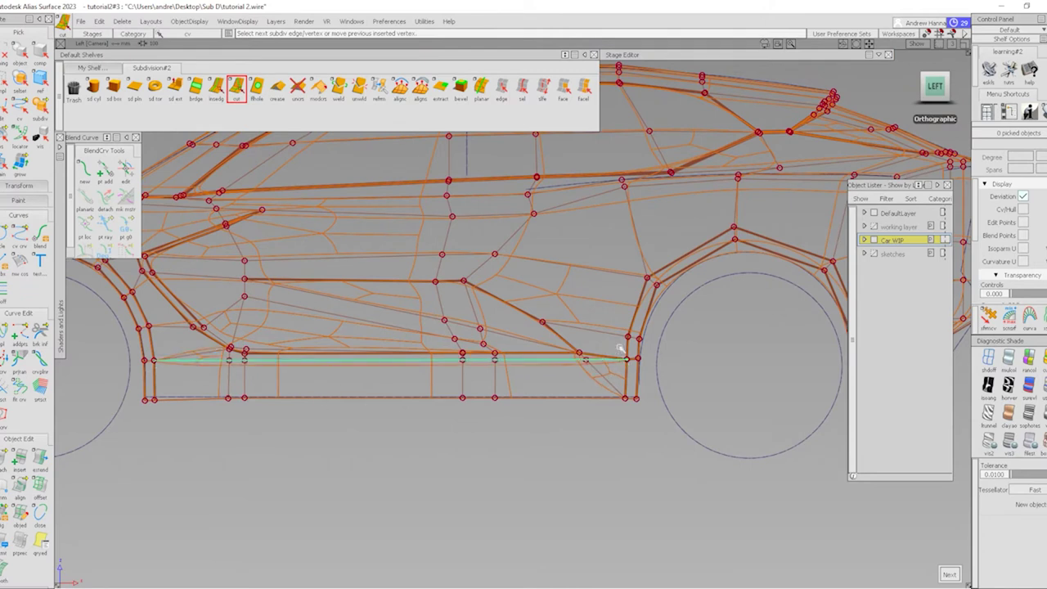
key("Return")
middle_click_drag(467, 374, 431, 395, "alt+shift")
scroll(431, 395, "up", 2)
key("Escape")
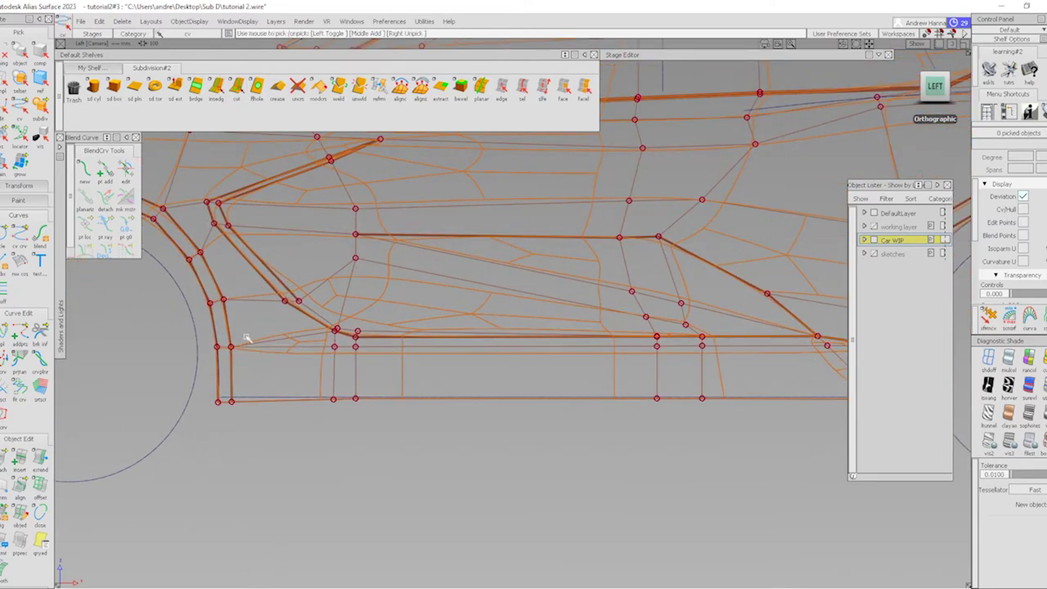
Move the 27 vertices of the new sill row and the lower door crease up about 25 mm
scroll(358, 338, "down", 1)
left_click_drag(237, 331, 479, 370)
left_click_drag(561, 296, 786, 358)
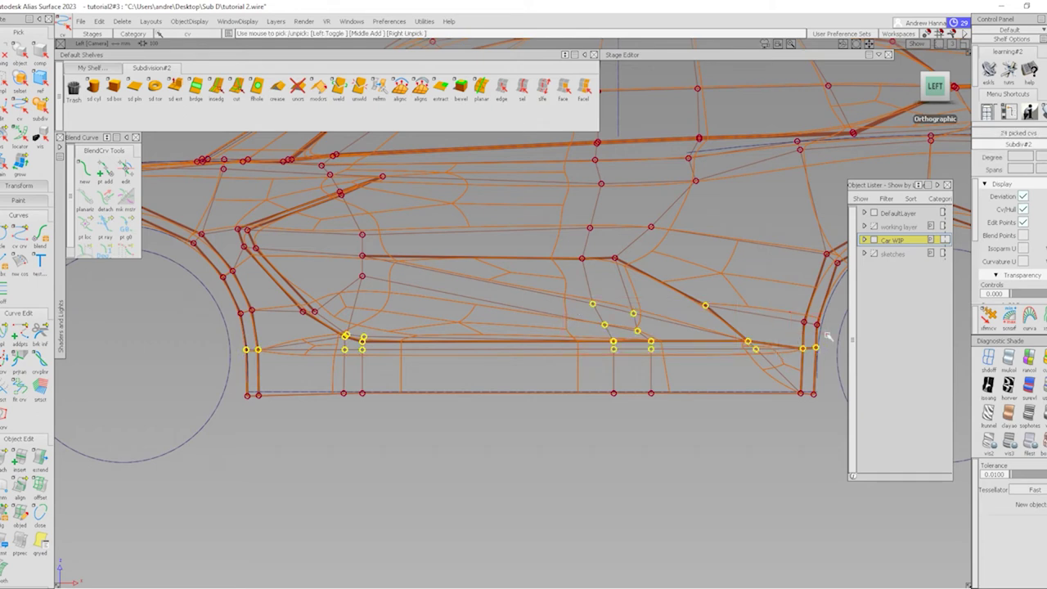
left_click_drag(800, 424, 785, 430)
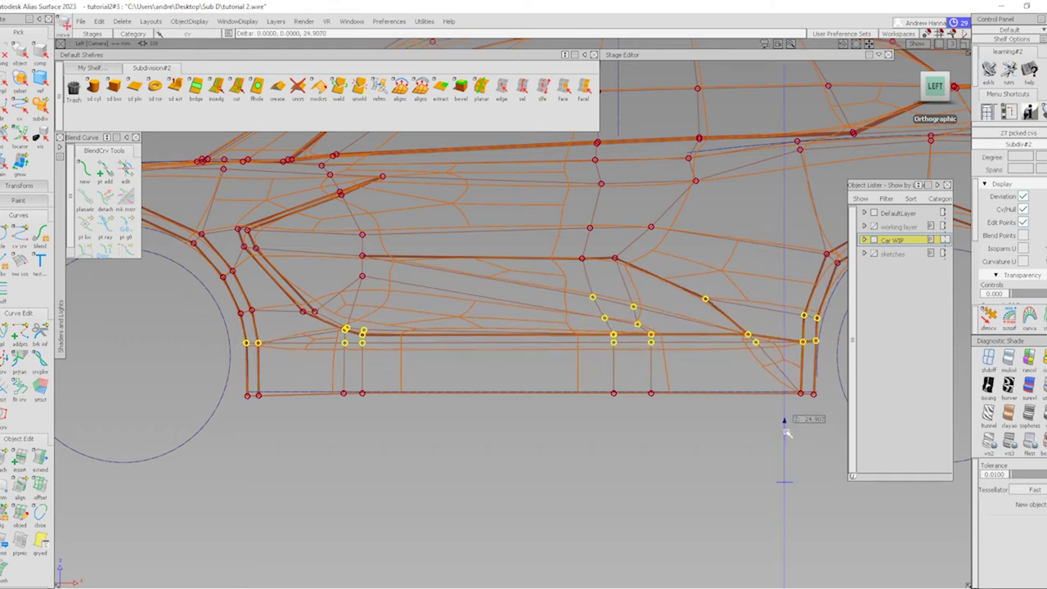
key("Escape")
Insert a second horizontal edge row along the sill, just below the newly cut row
left_click(216, 89)
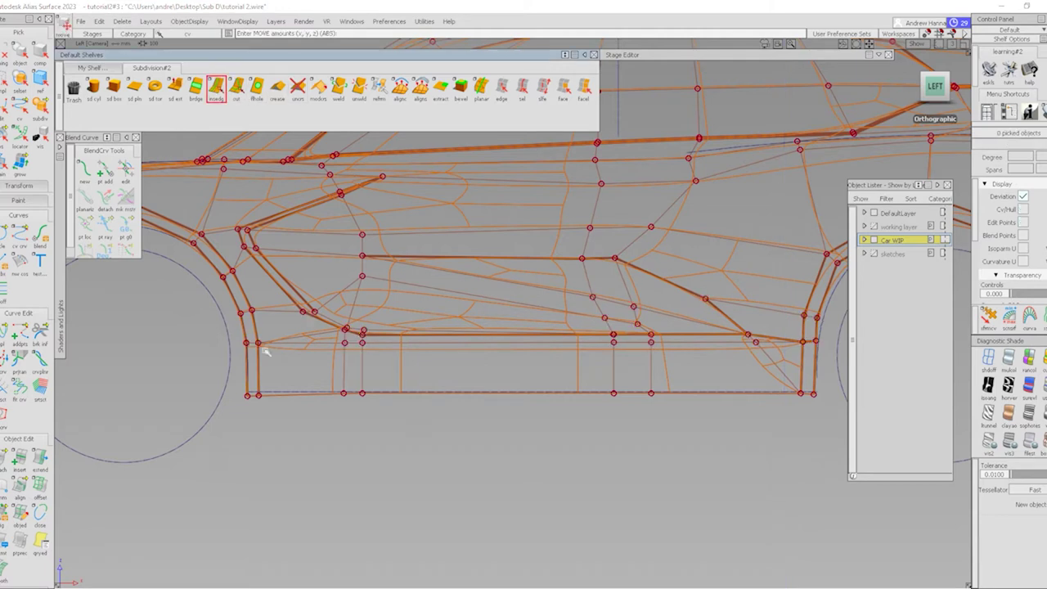
left_click(258, 353)
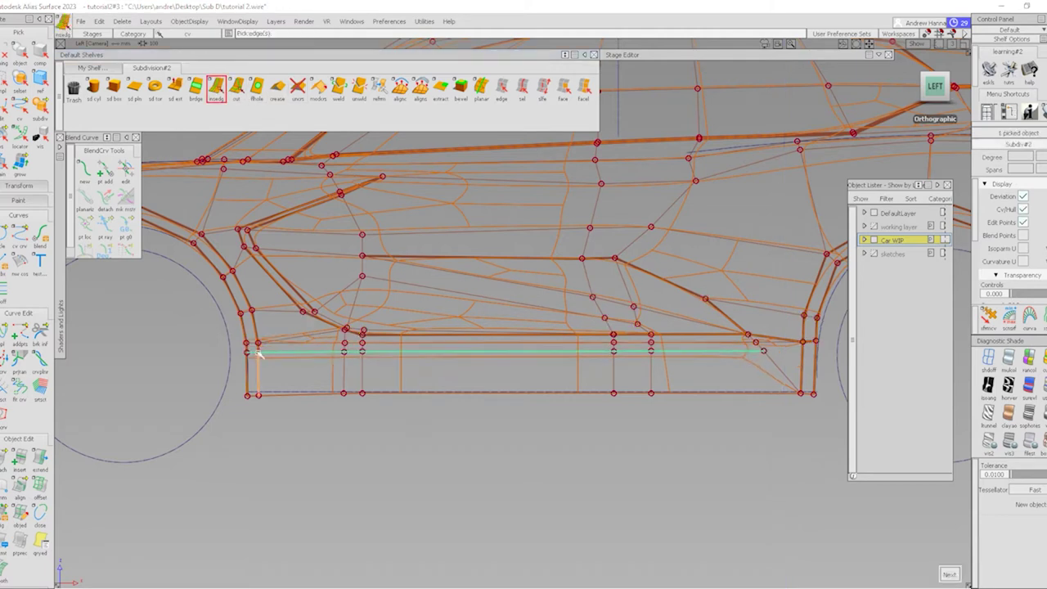
left_click(311, 264)
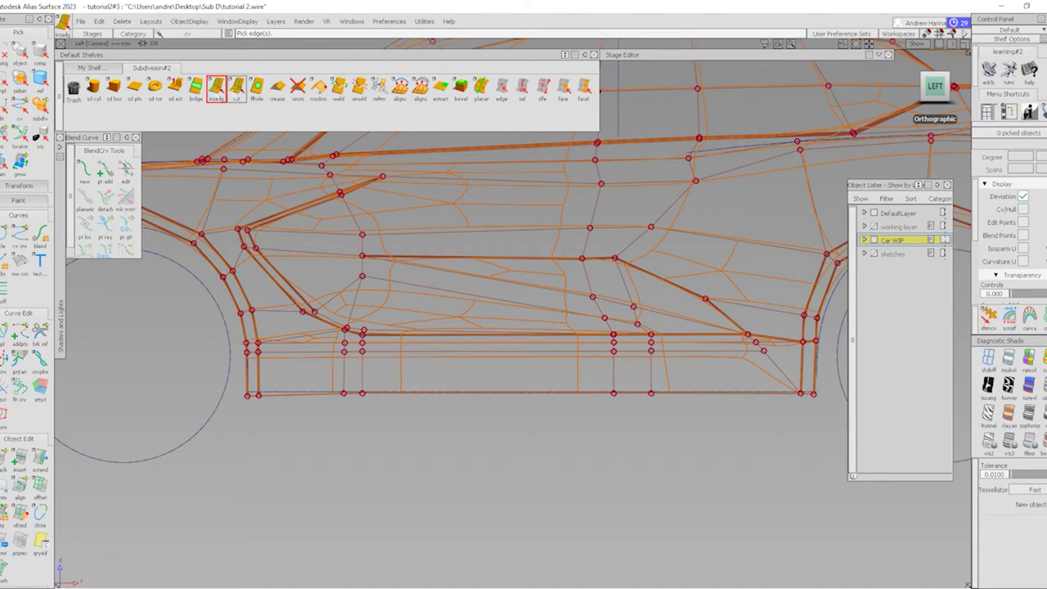
Extend the second sill row to the rear wheel arch with the Cut tool and align its end vertices with the row's height
left_click(237, 89)
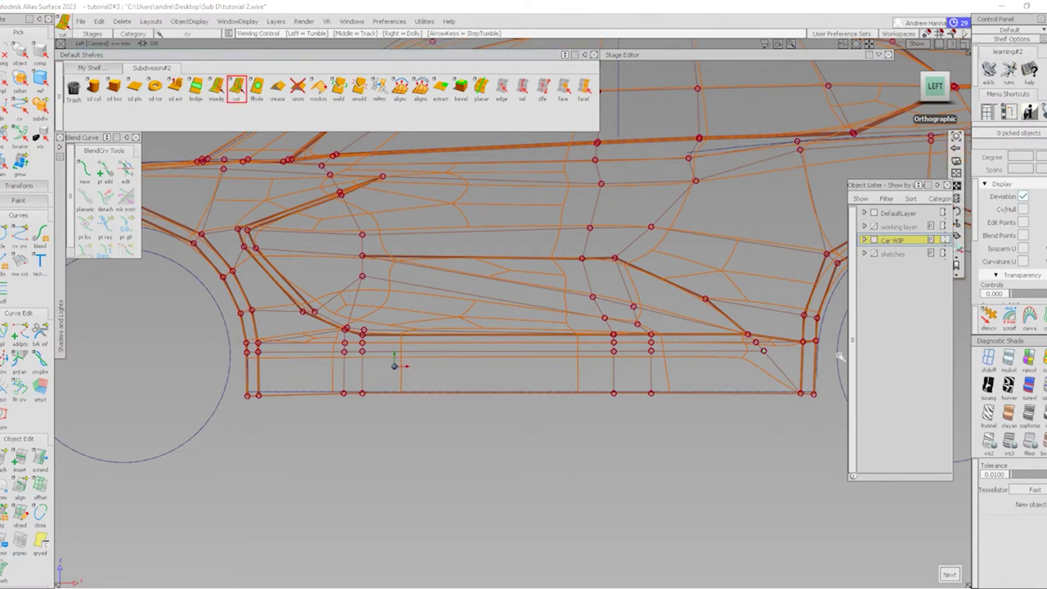
left_click_drag(840, 356, 771, 383, "alt+shift")
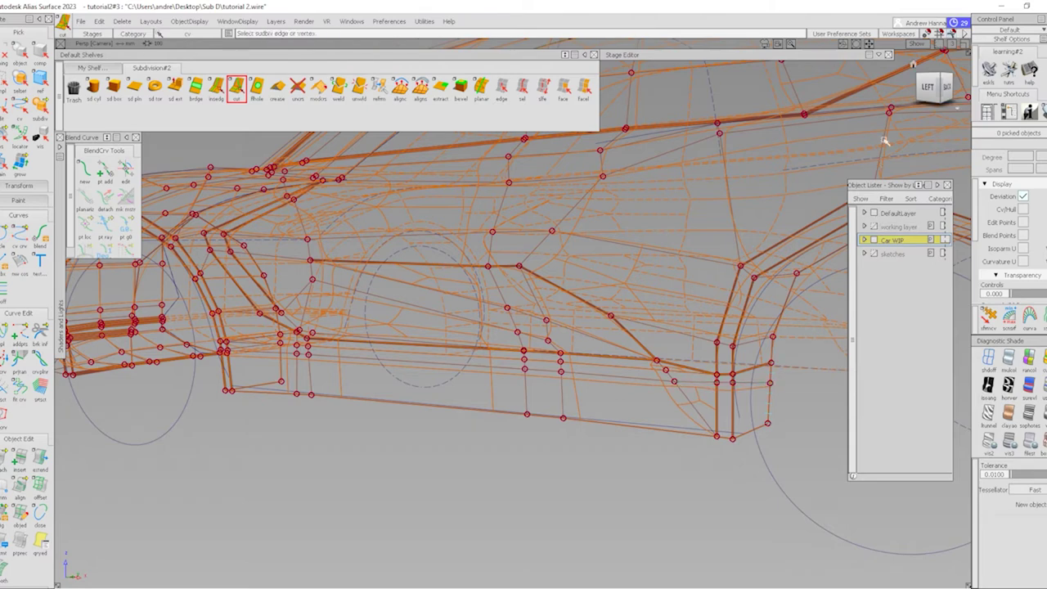
left_click(933, 86)
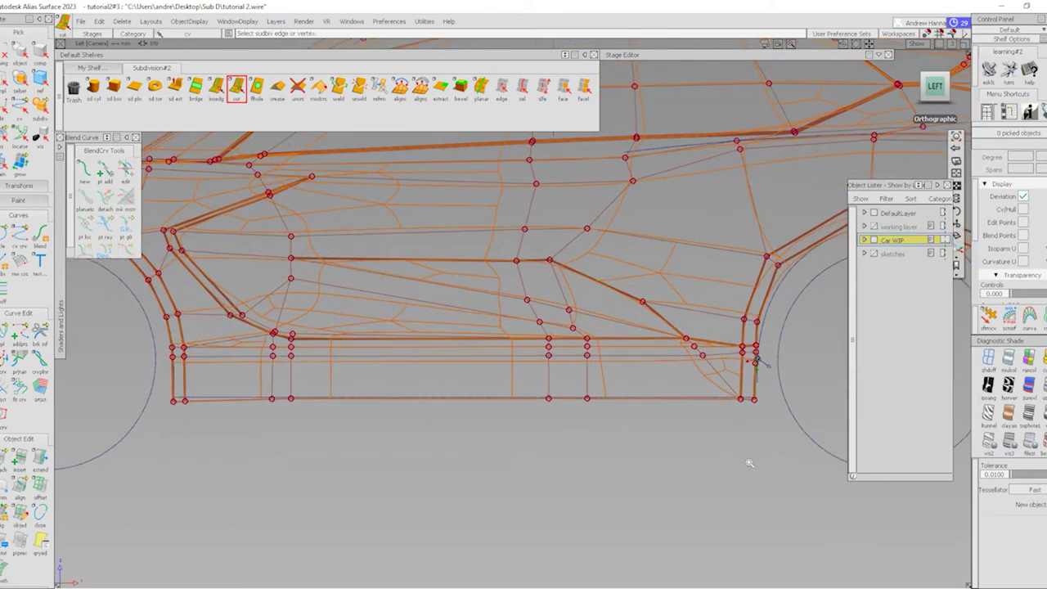
left_click(651, 389)
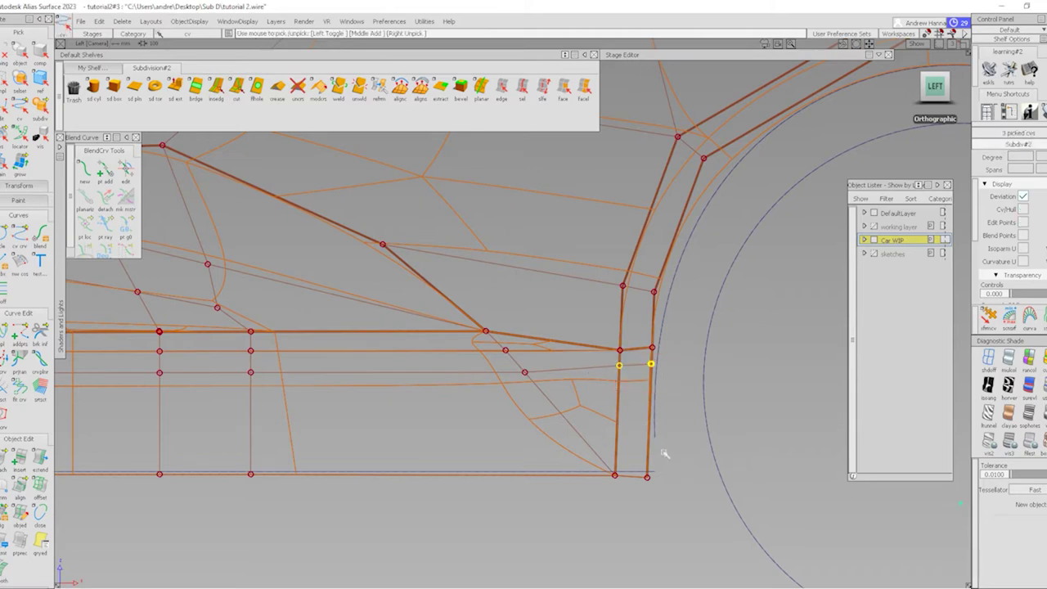
left_click_drag(663, 456, 542, 363)
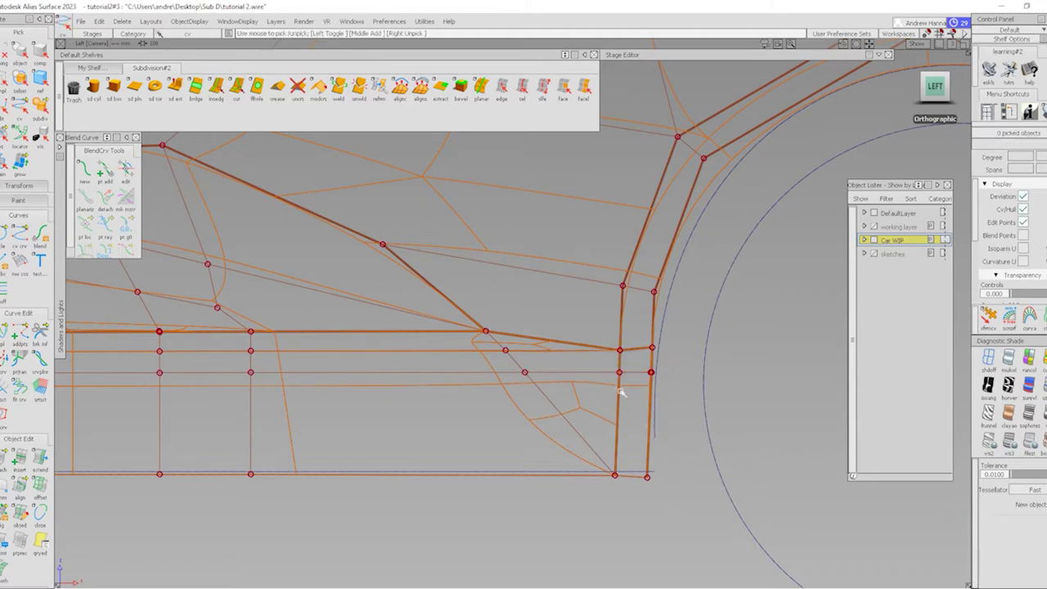
right_click_drag(620, 385, 423, 250, "alt+shift")
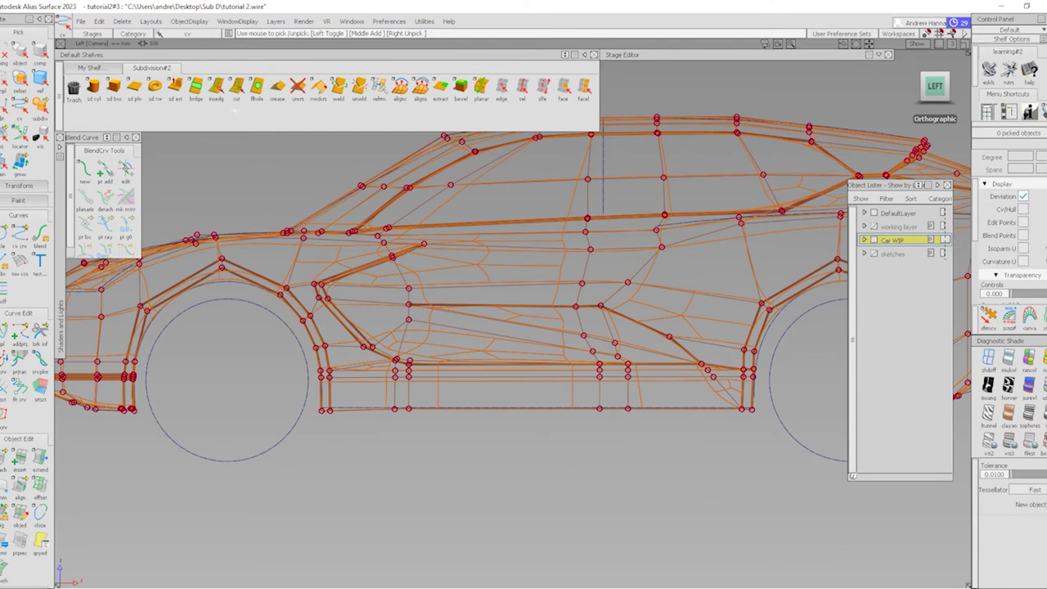
Insert another edge row midway between the two closely spaced horizontal sill rows
left_click(216, 88)
right_click_drag(346, 397, 346, 369, "alt+shift")
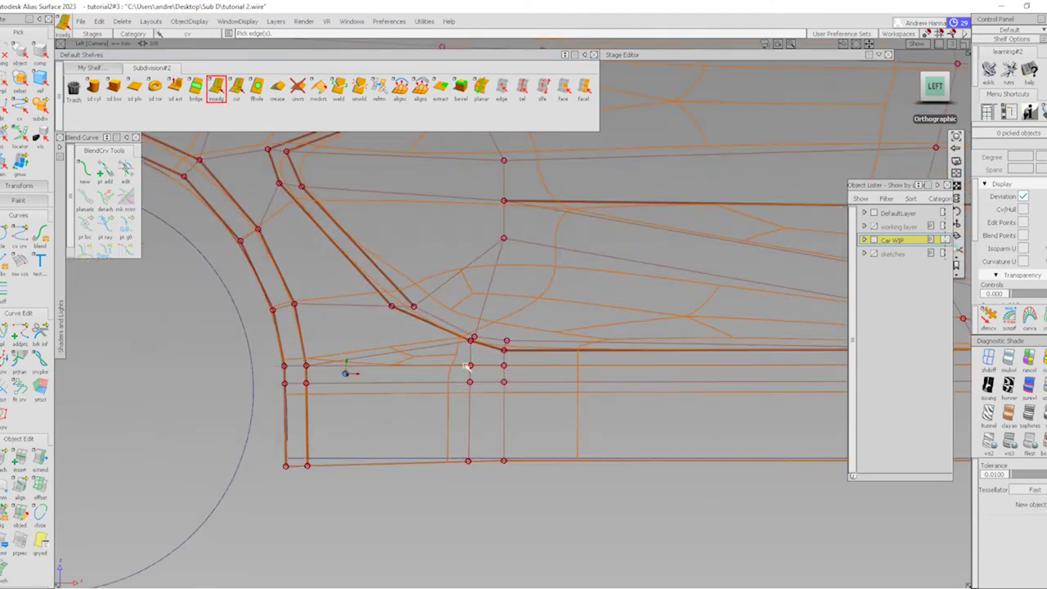
left_click(471, 378)
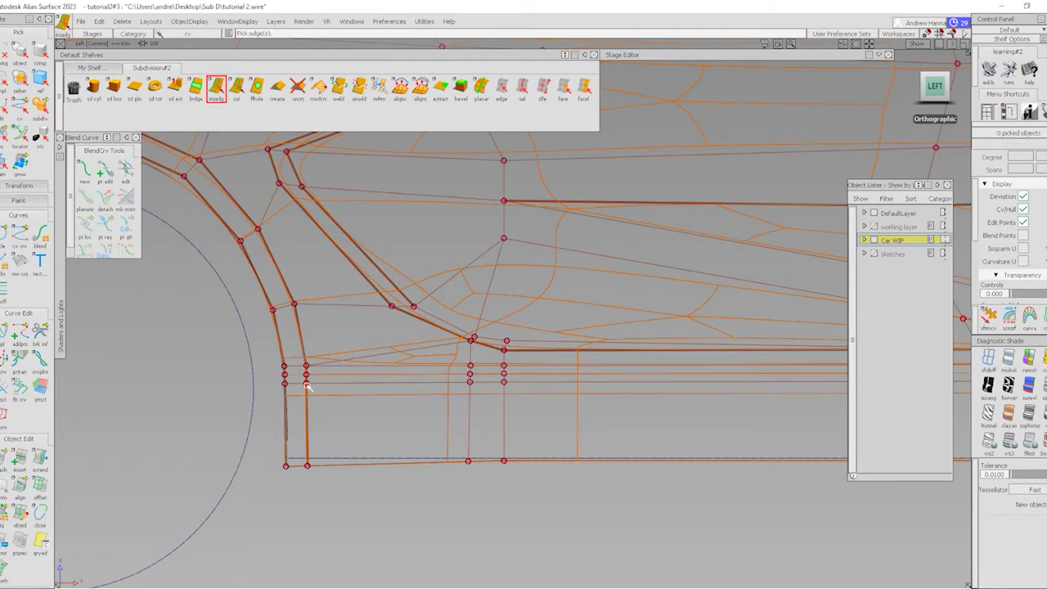
Crease the three closely spaced horizontal edge loops along the side sill
left_click(522, 89)
left_click(374, 416)
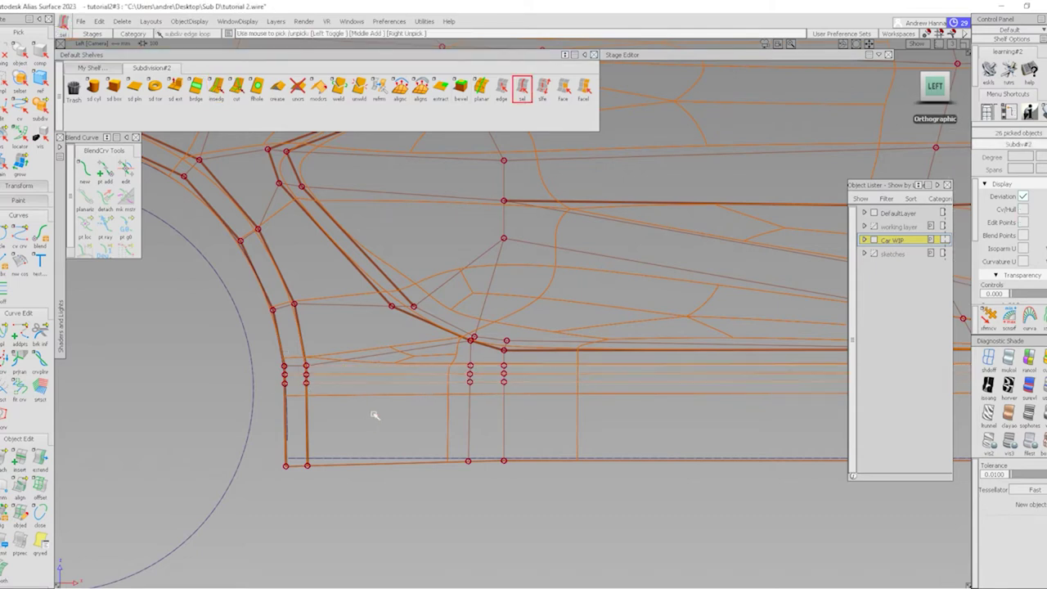
left_click(277, 87)
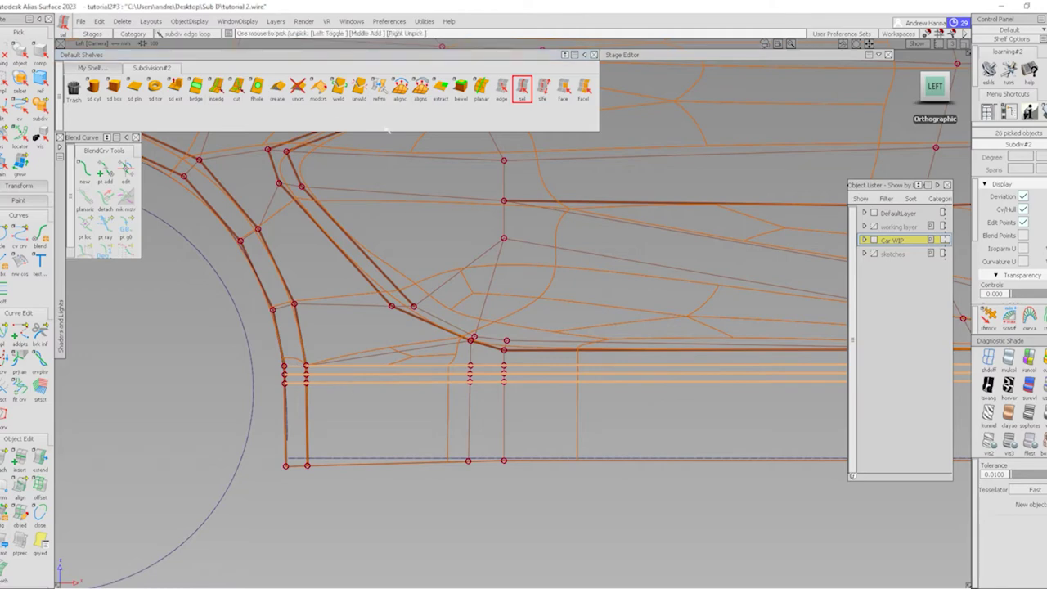
left_click(277, 87)
Push the middle of the three creased sill edge rows inward in Y to form the groove along the side sill
middle_click_drag(608, 320, 563, 374, "alt+shift")
left_click_drag(393, 327, 398, 313, "alt+shift")
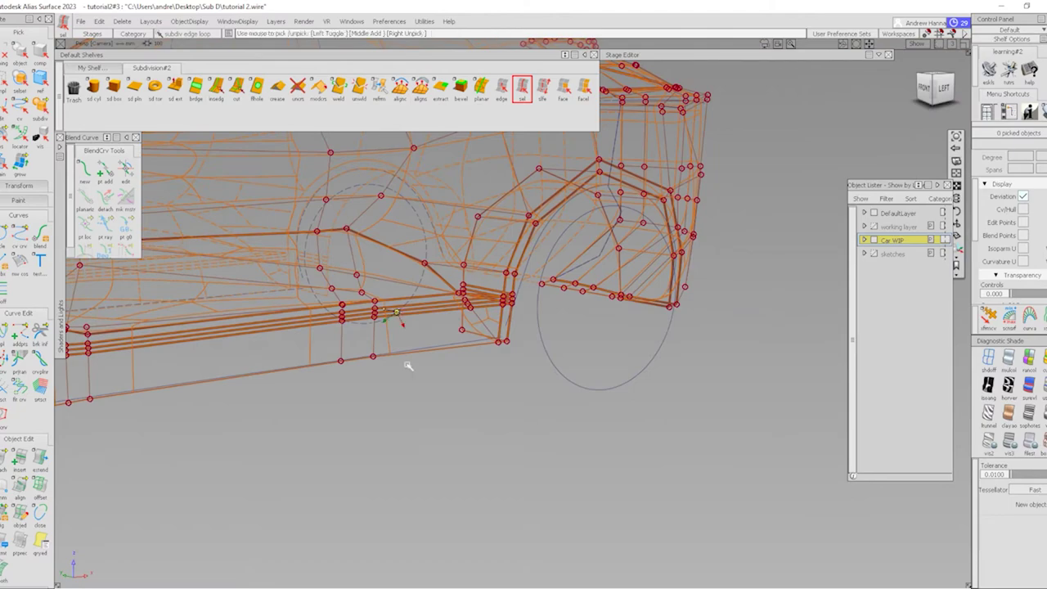
right_click_drag(399, 309, 428, 348, "alt+shift")
left_click_drag(428, 348, 561, 467, "alt+shift")
right_click_drag(579, 410, 561, 434, "alt+shift")
left_click_drag(561, 434, 505, 424, "alt+shift")
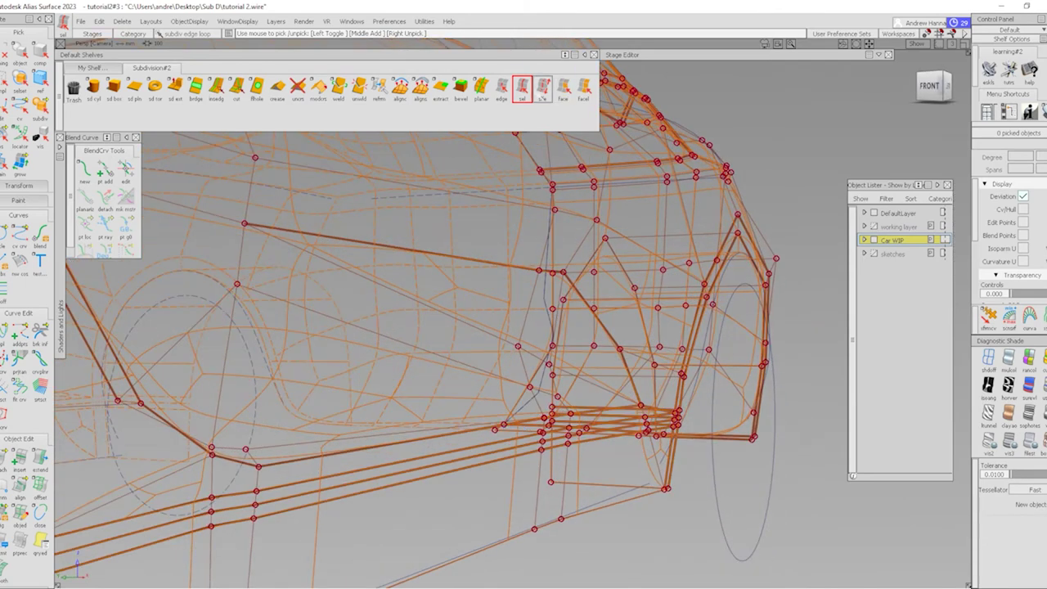
left_click_drag(824, 233, 675, 415, "alt+shift")
left_click(989, 316)
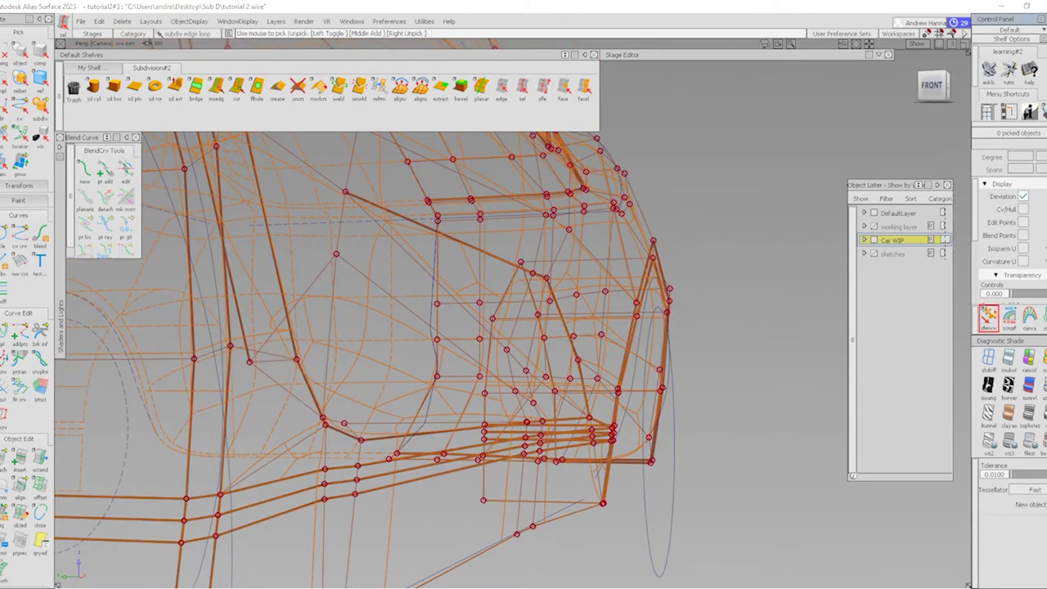
left_click(184, 521)
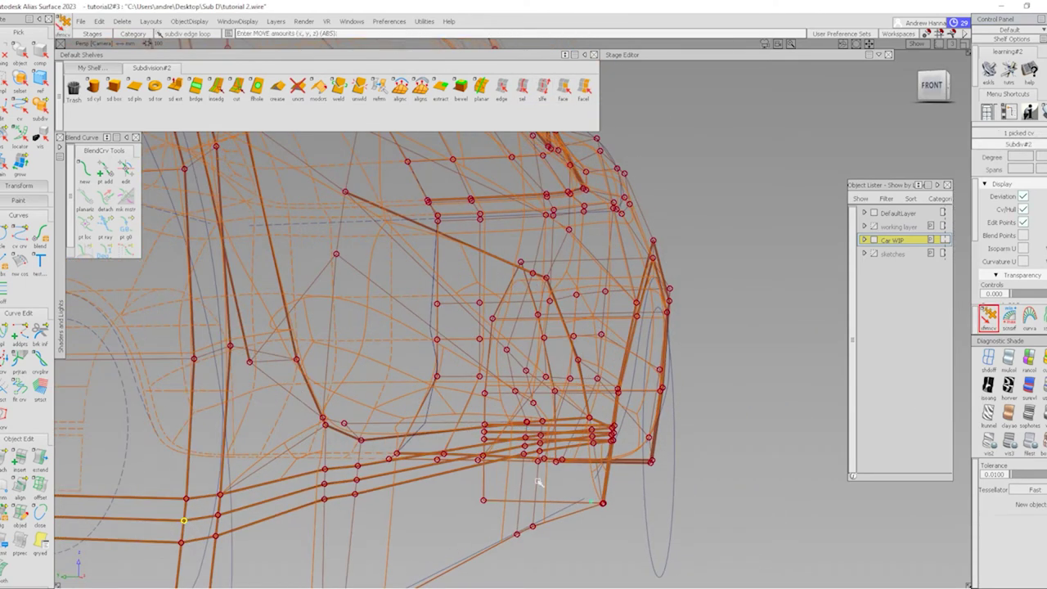
scroll(613, 439, "up", 5)
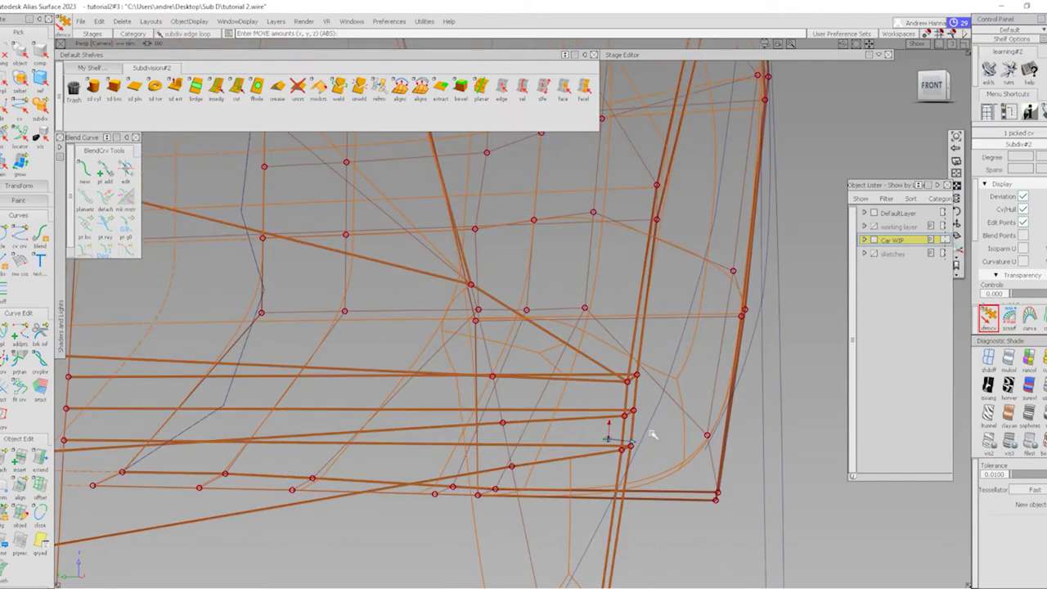
left_click_drag(627, 427, 662, 427, "alt+shift")
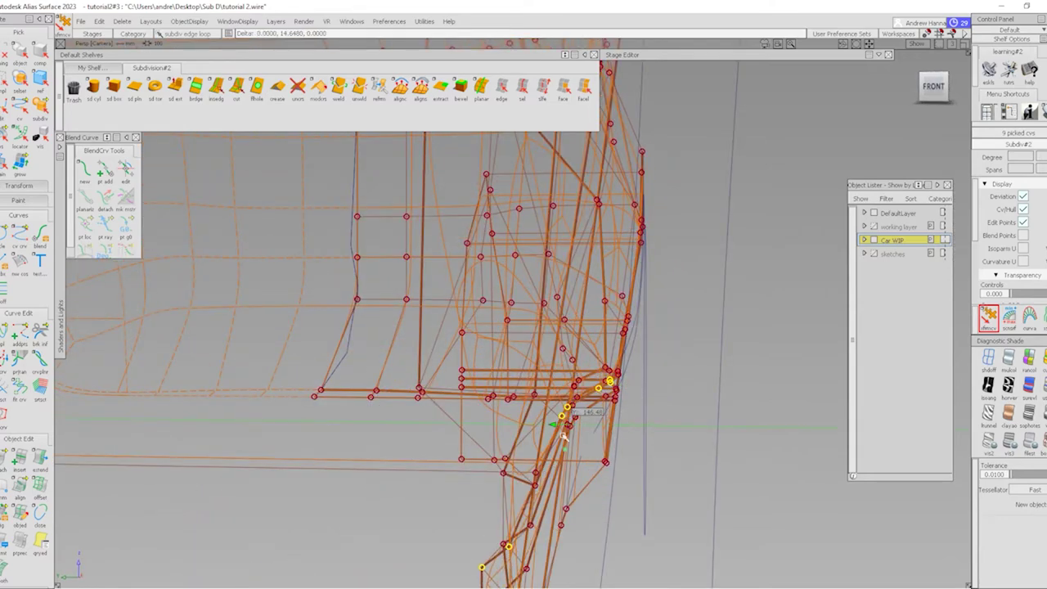
mouse_move(564, 427)
left_mouse_down("alt+shift")
mouse_move(588, 450)
mouse_move(502, 444)
left_mouse_up("alt+shift")
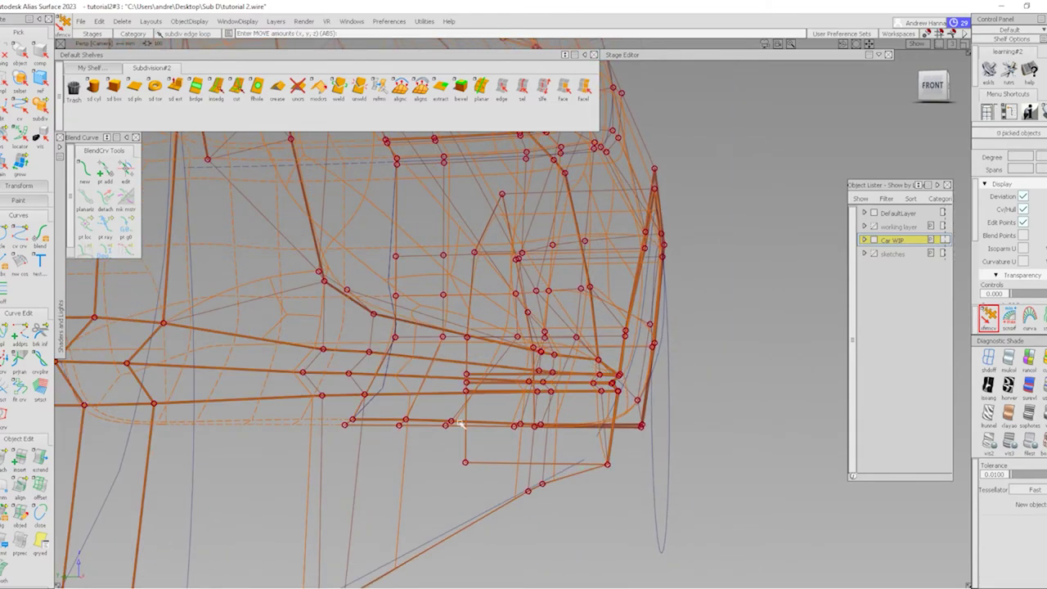
Examine the new sill groove on the shaded body from the side and the front three-quarter view
key("ctrl+shift+s")
key("Home")
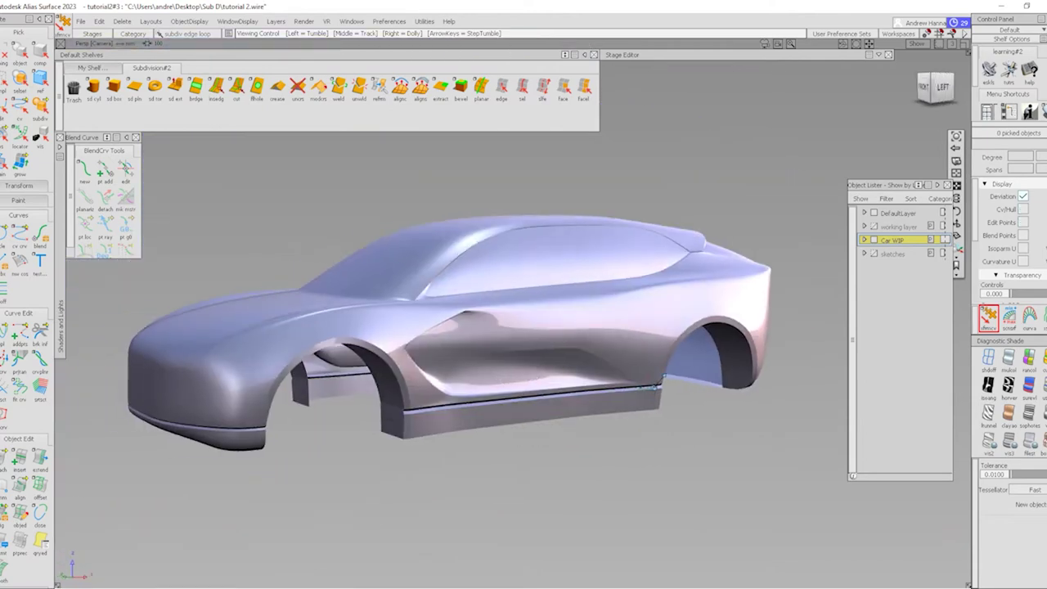
left_click_drag(532, 409, 561, 411, "alt+shift")
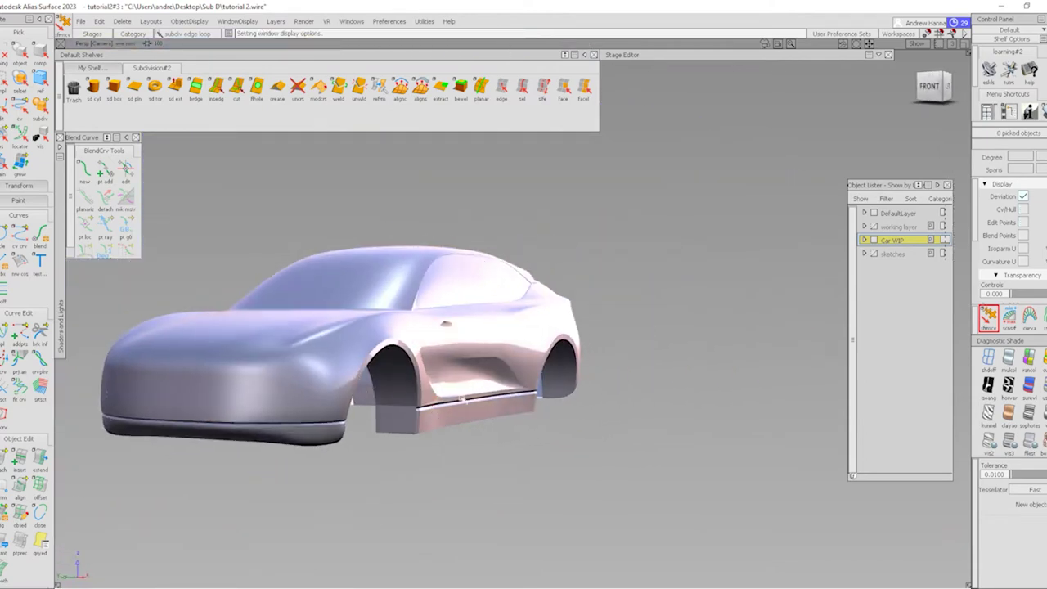
right_click_drag(458, 397, 417, 444, "alt+shift")
left_click_drag(416, 445, 444, 519, "alt+shift")
Select the eight bottom-edge vertices of the side sill and move them inward in the front view
key("3")
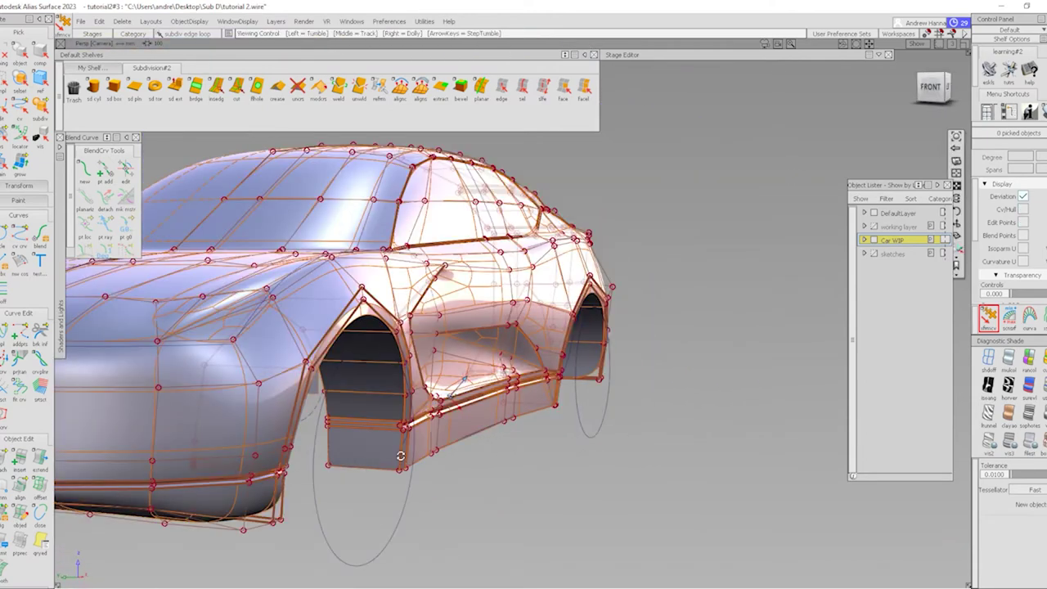
right_click_drag(445, 519, 378, 448, "alt+shift")
left_click_drag(378, 448, 519, 491)
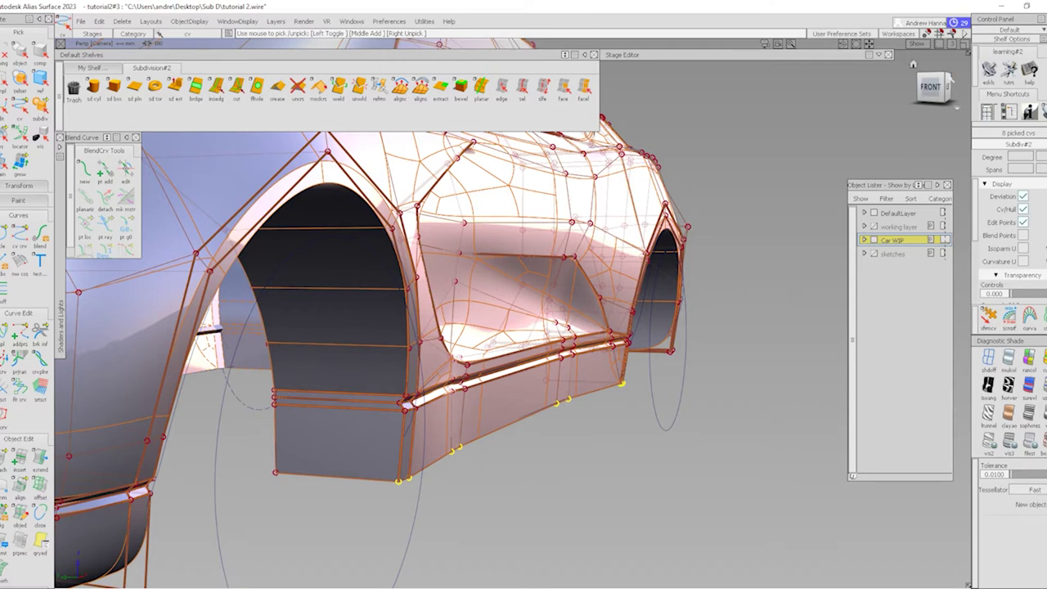
left_click(933, 82)
left_click_drag(573, 412, 559, 425)
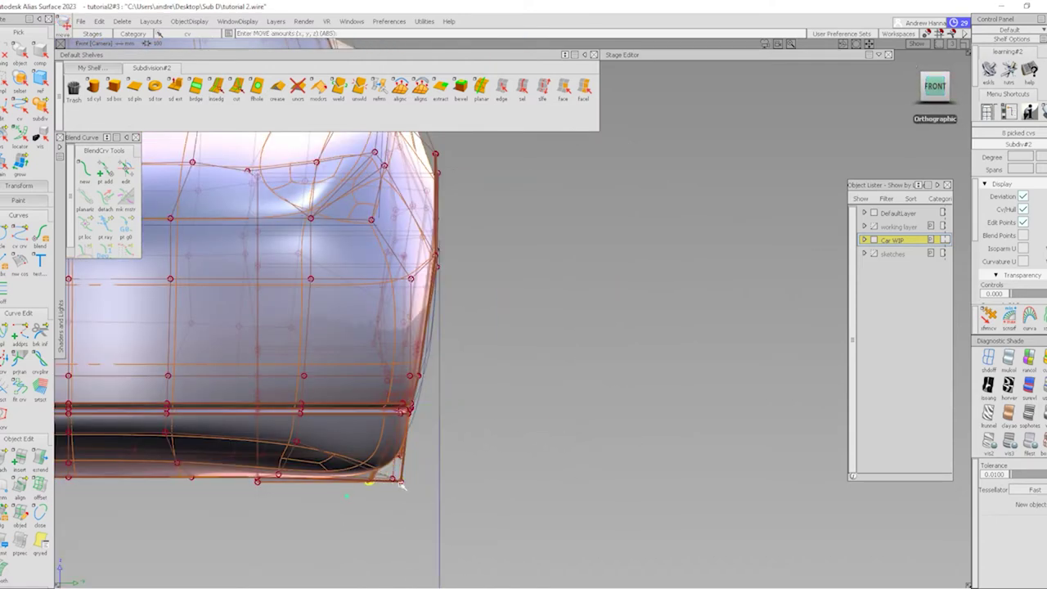
left_click_drag(484, 465, 484, 467)
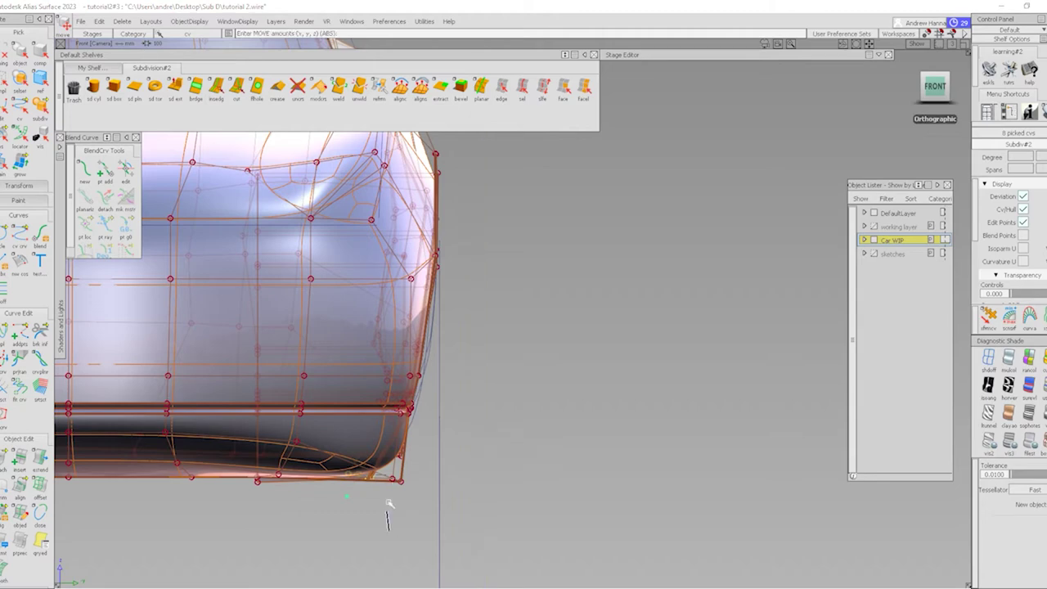
Move the three bottom corner vertices of the front bumper, just ahead of the wheel arch, slightly inward
left_click_drag(455, 500, 576, 486, "alt+shift")
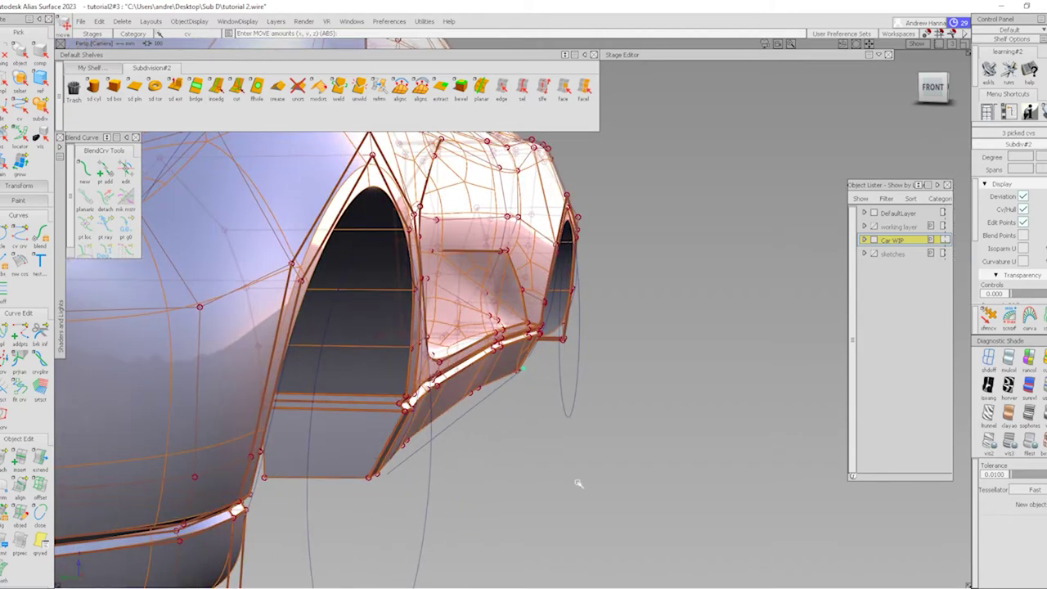
left_click_drag(597, 433, 444, 451, "alt+shift")
left_click_drag(434, 489, 425, 490)
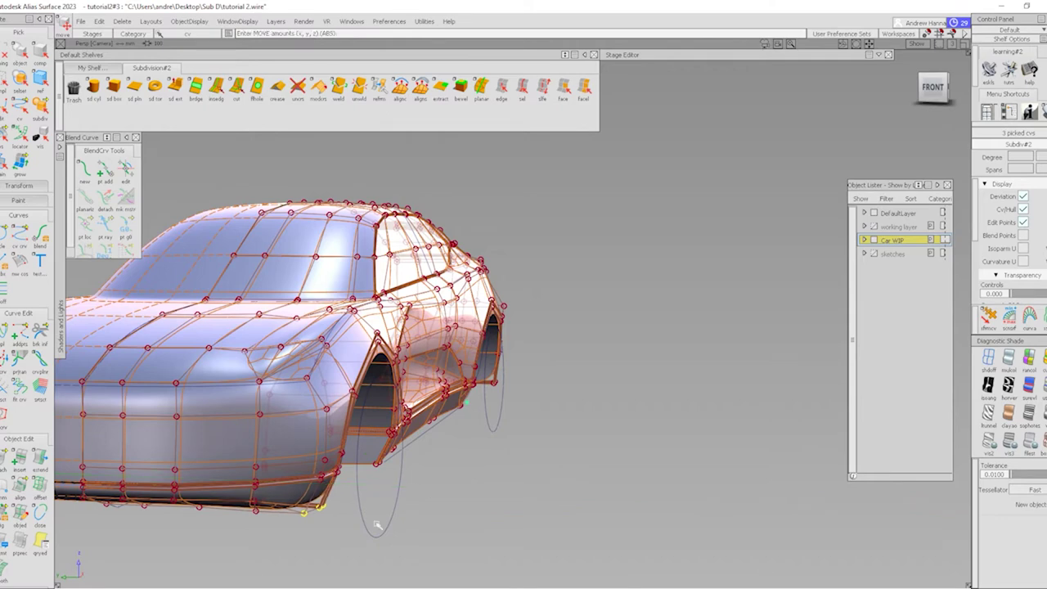
Turn on the sketches layer and compare the shaded car body with the reference sketches
right_click_drag(470, 488, 470, 444, "alt+shift")
left_click_drag(469, 444, 245, 439, "alt+shift")
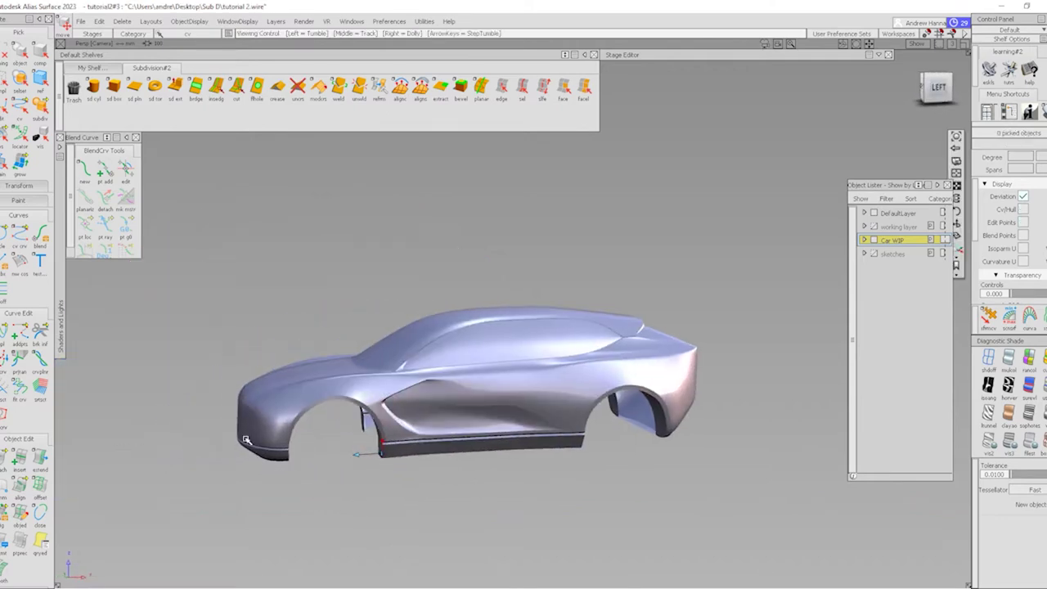
left_click_drag(442, 460, 714, 419, "alt+shift")
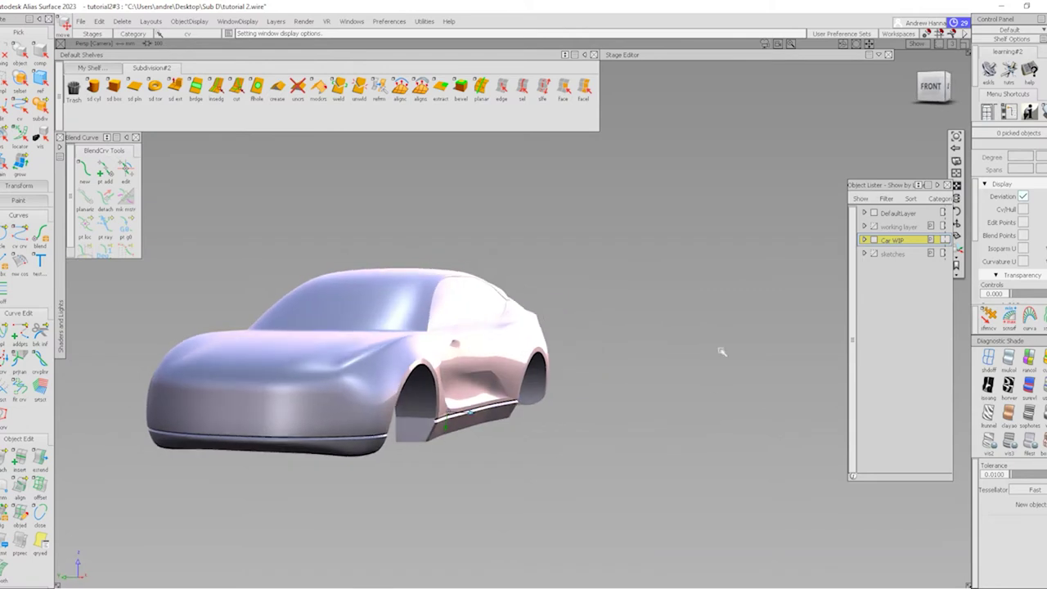
left_click(874, 254)
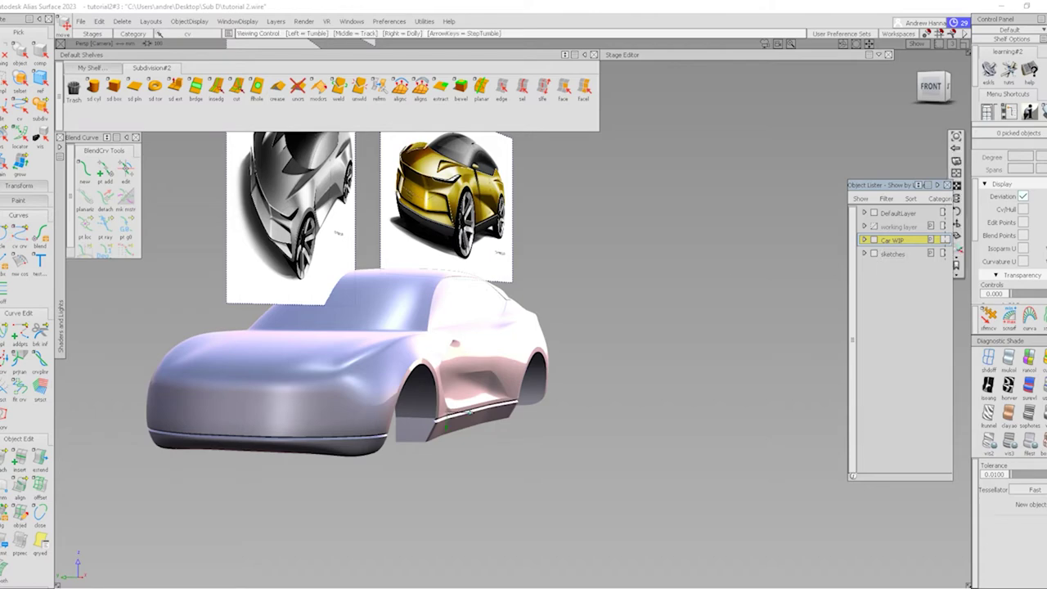
left_click_drag(456, 344, 548, 427, "alt+shift")
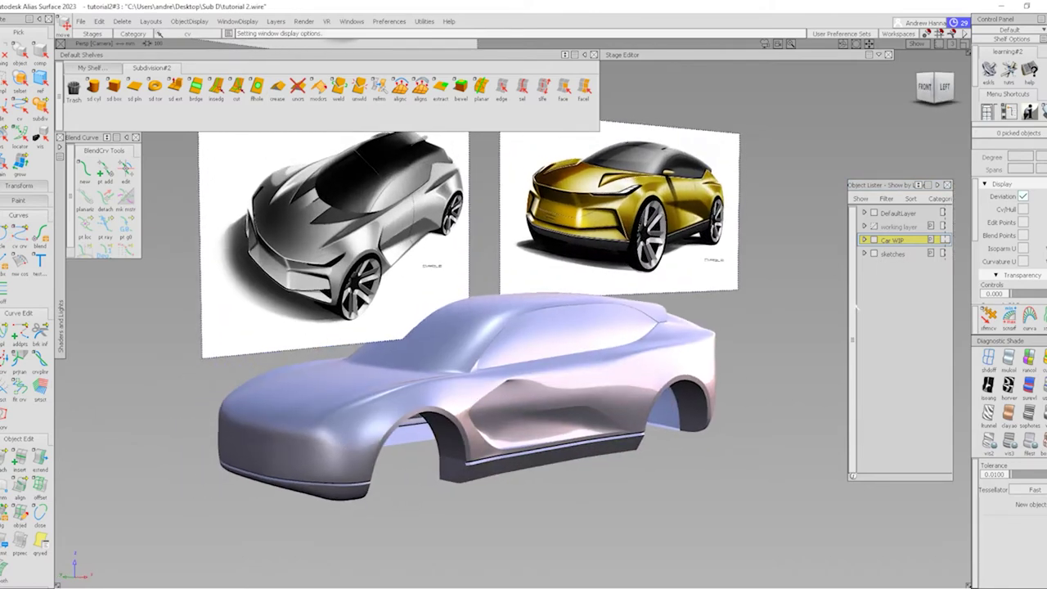
left_click_drag(363, 432, 409, 451, "alt+shift")
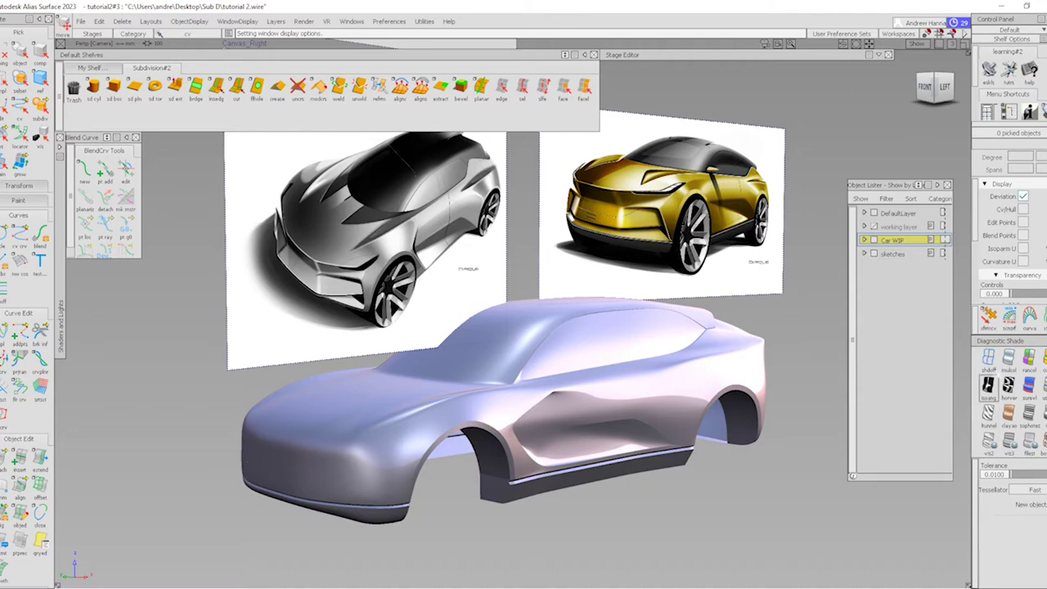
Return to the wireframe left view and shift the front bumper's bottom vertices at the wheel arch slightly forward
key("ctrl+h")
key("ctrl+shift+h")
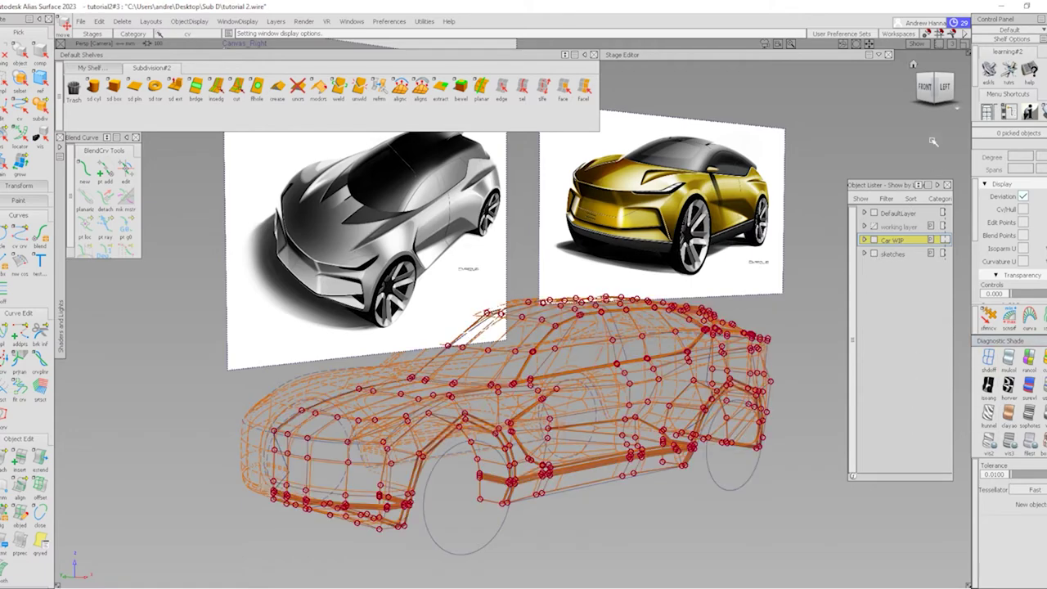
left_click(945, 96)
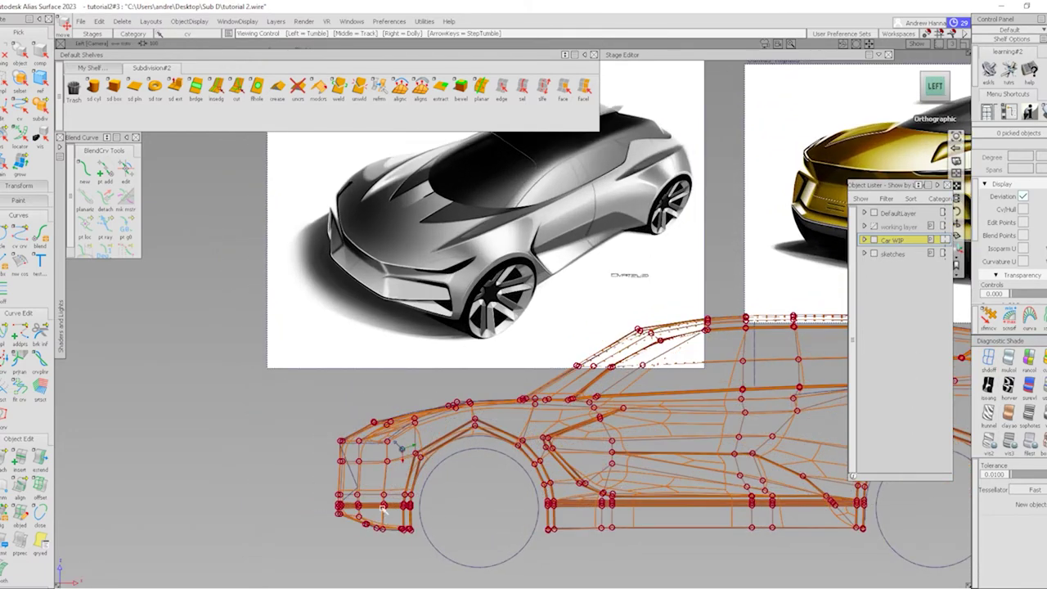
scroll(472, 501, "up", 3)
scroll(472, 501, "up", 4)
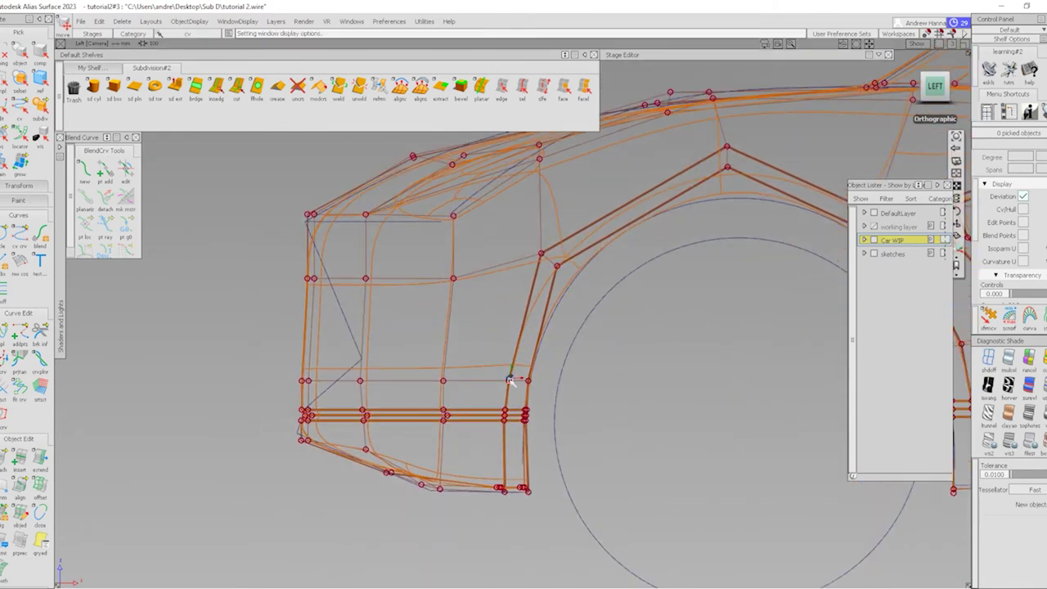
scroll(510, 374, "up", 3)
middle_click_drag(530, 448, 535, 360, "alt+shift")
left_click_drag(488, 439, 568, 508)
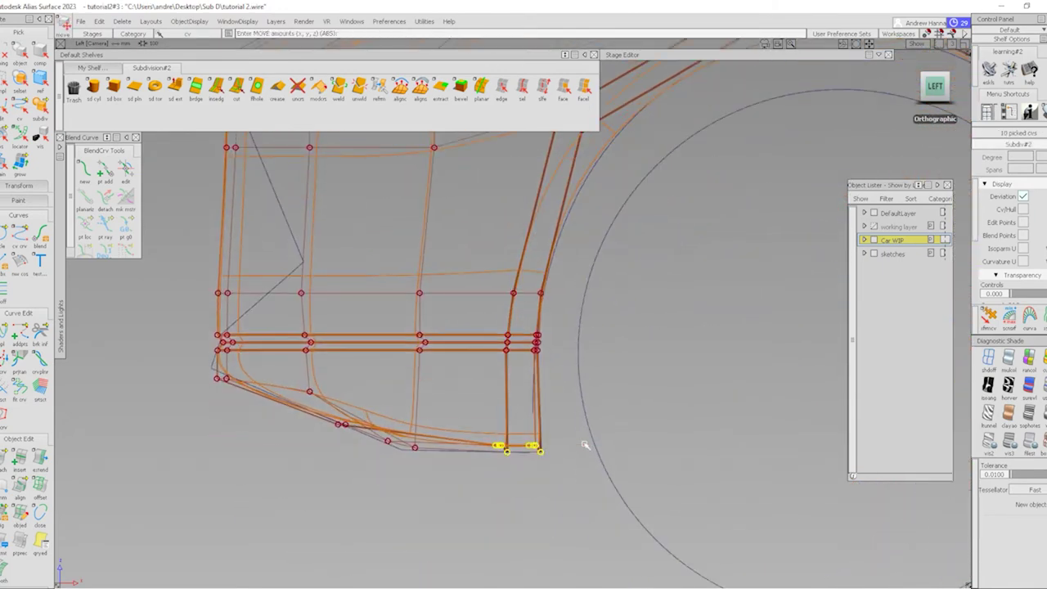
middle_click_drag(583, 443, 577, 443)
scroll(582, 373, "down", 5)
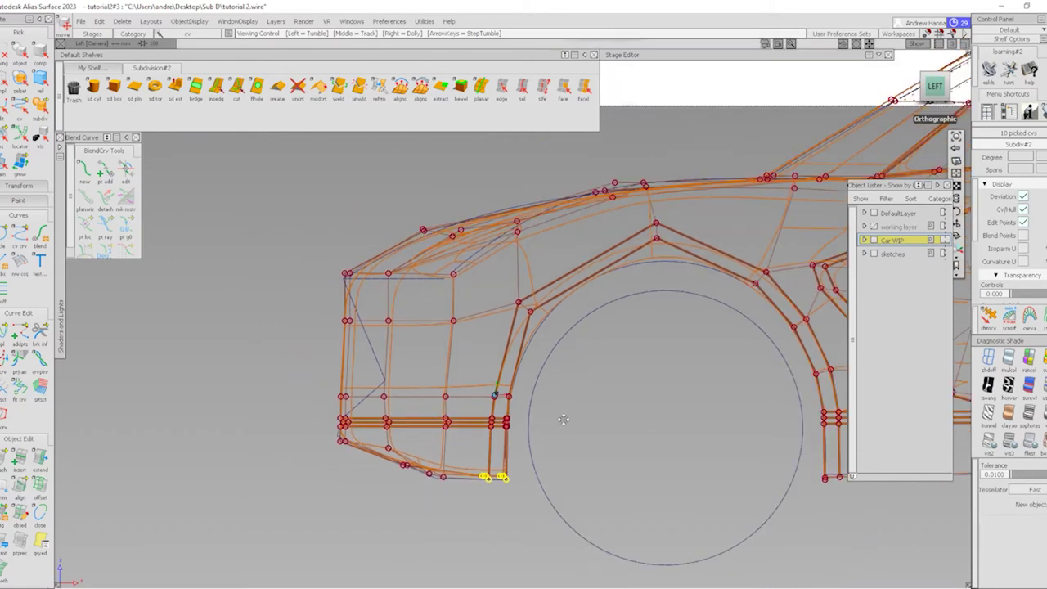
Raise the horizontal vertex row just above the front bumper groove and shift it slightly rearward
key("ctrl+shift+n")
left_click_drag(514, 405, 516, 404)
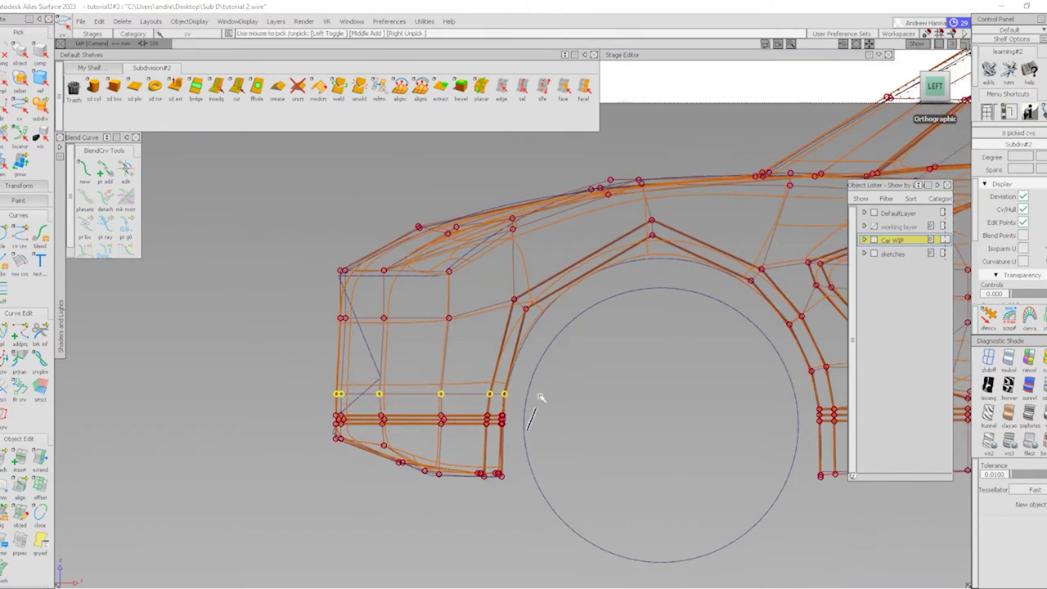
key("m")
right_click_drag(538, 398, 556, 366)
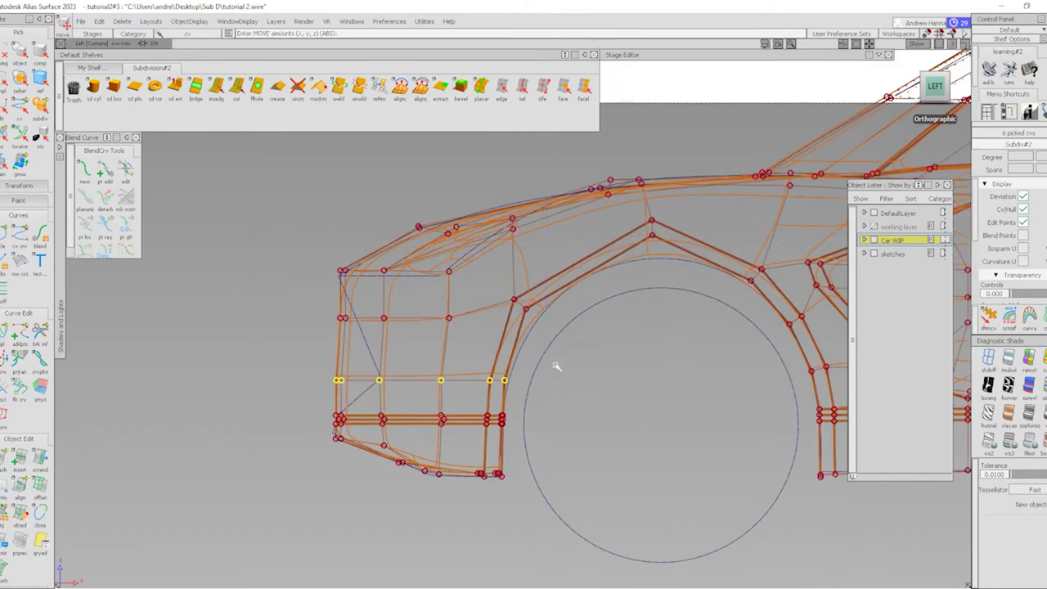
middle_click_drag(556, 366, 563, 363)
Pull the foremost vertices of the row above the bumper groove rearward to recess the front face
key("ctrl+shift+n")
left_click_drag(314, 373, 437, 397)
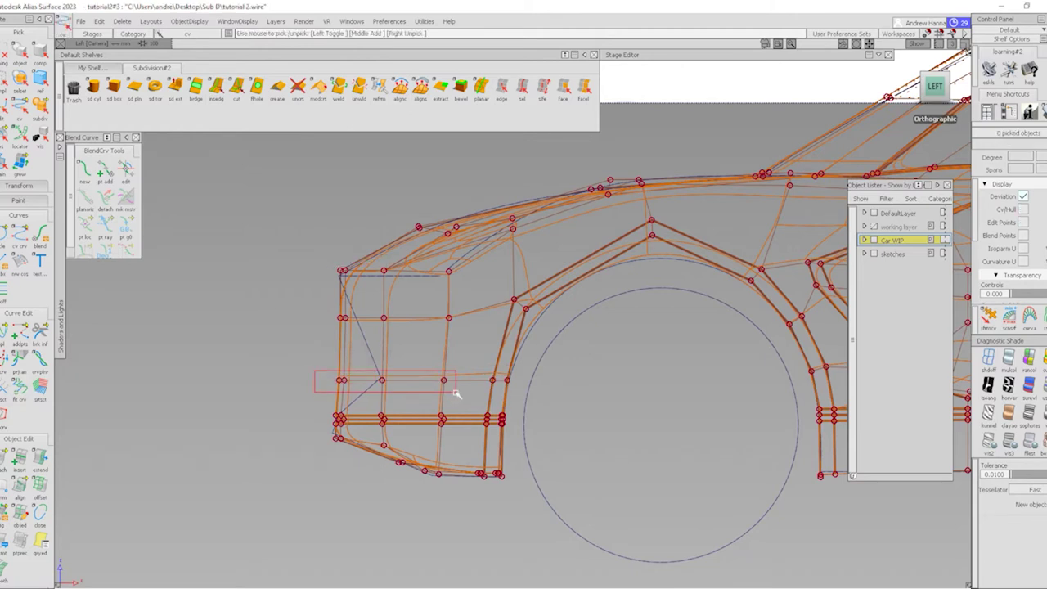
left_click_drag(400, 392, 401, 391)
key("m")
middle_click_drag(421, 382, 461, 393)
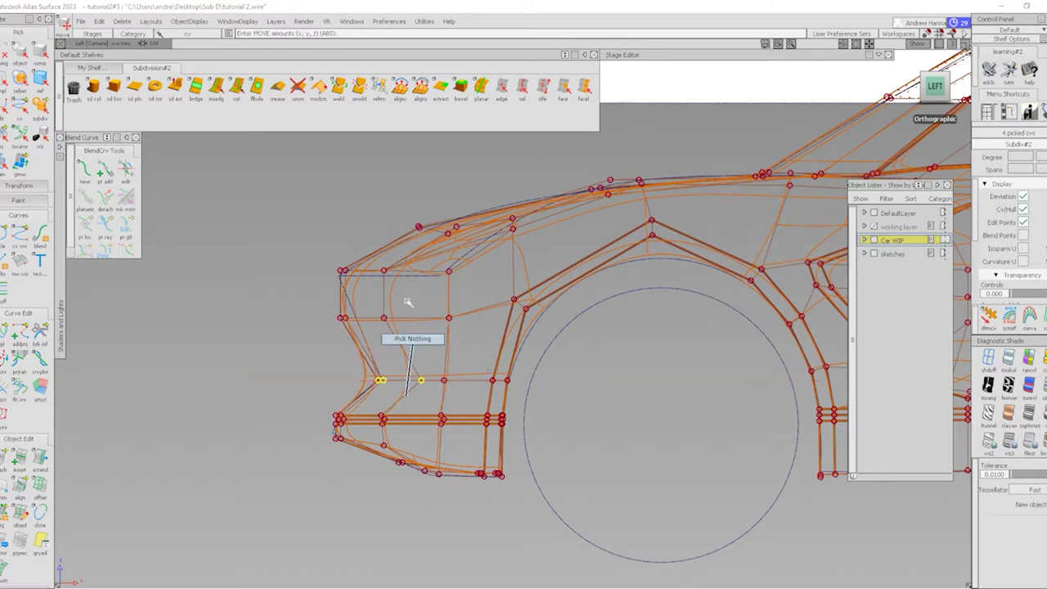
Move the five front vertices of the next row up, below the hood edge, slightly rearward
key("ctrl+shift+n")
left_click_drag(448, 333, 447, 329)
key("ctrl+shift+n")
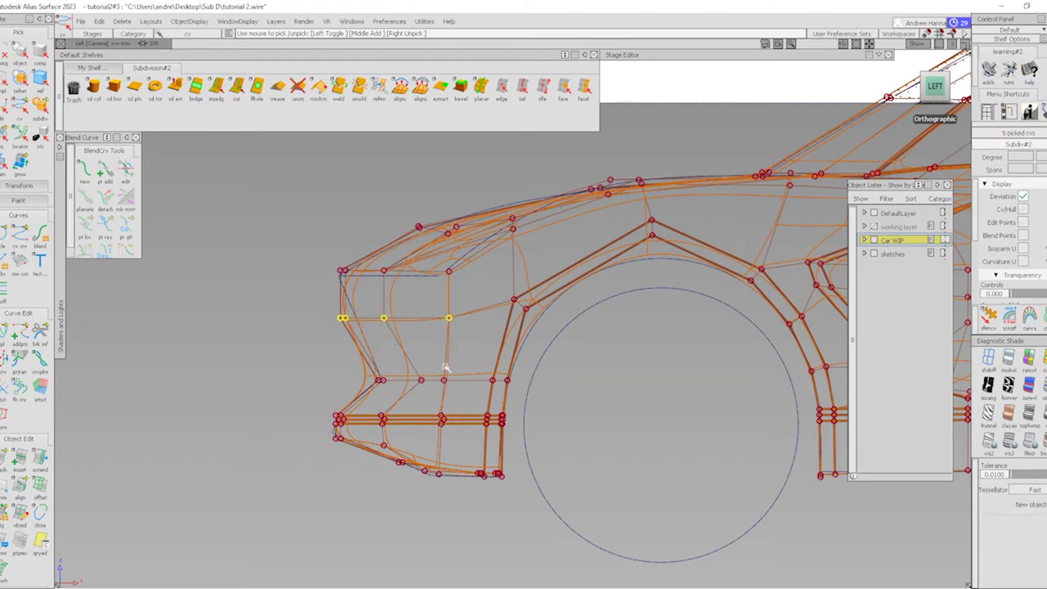
middle_click_drag(448, 329, 460, 331)
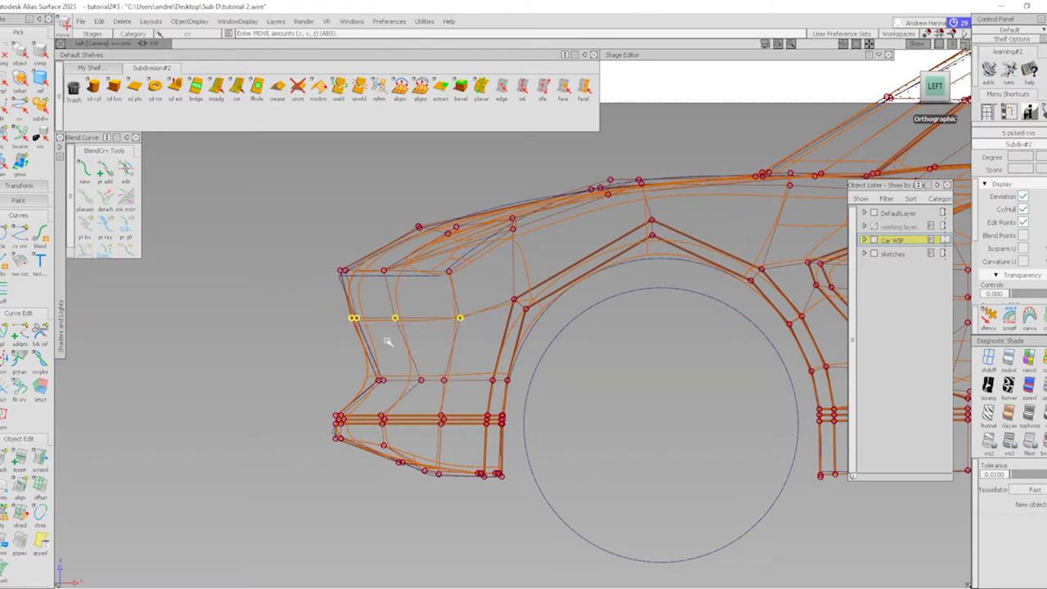
Lower the foremost vertices along the hood's front edge slightly in the left view
key("ctrl+shift+n")
left_click_drag(288, 260, 391, 283)
right_click_drag(404, 270, 443, 320)
key("ctrl+shift+n")
key("shift+alt")
left_click_drag(443, 320, 454, 362, "alt+shift")
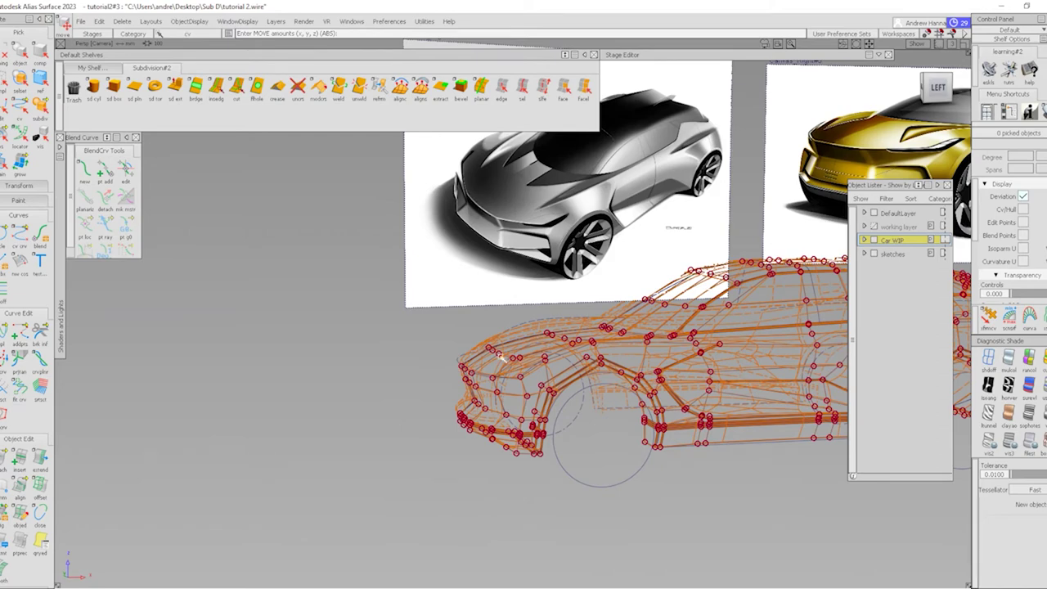
Insert an edge row just below the hood's front edge, running around the nose and back along the fender
right_click_drag(495, 386, 573, 382, "alt+shift")
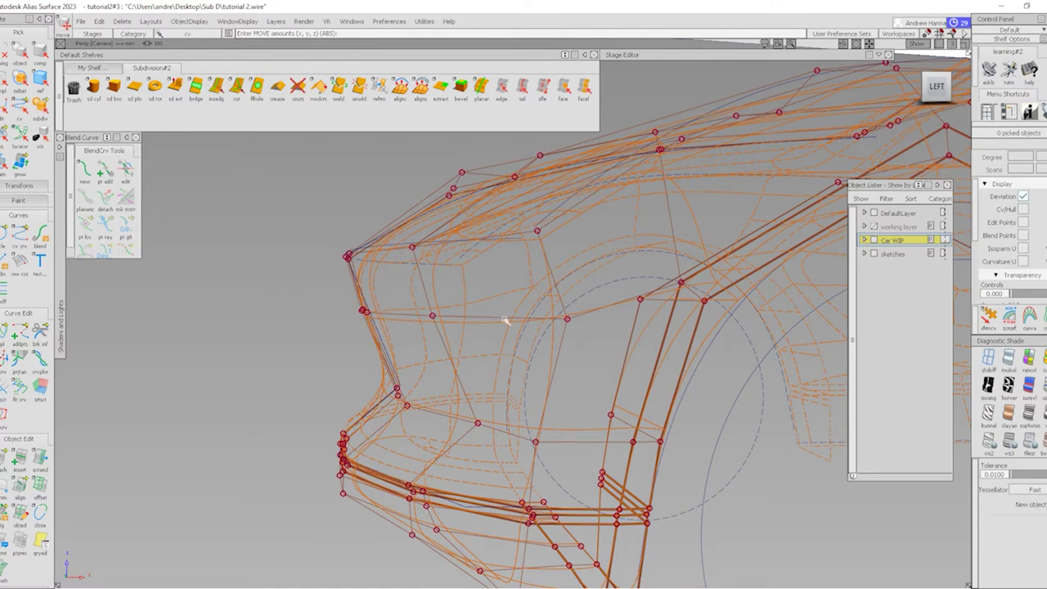
left_click(216, 86)
left_click(414, 255)
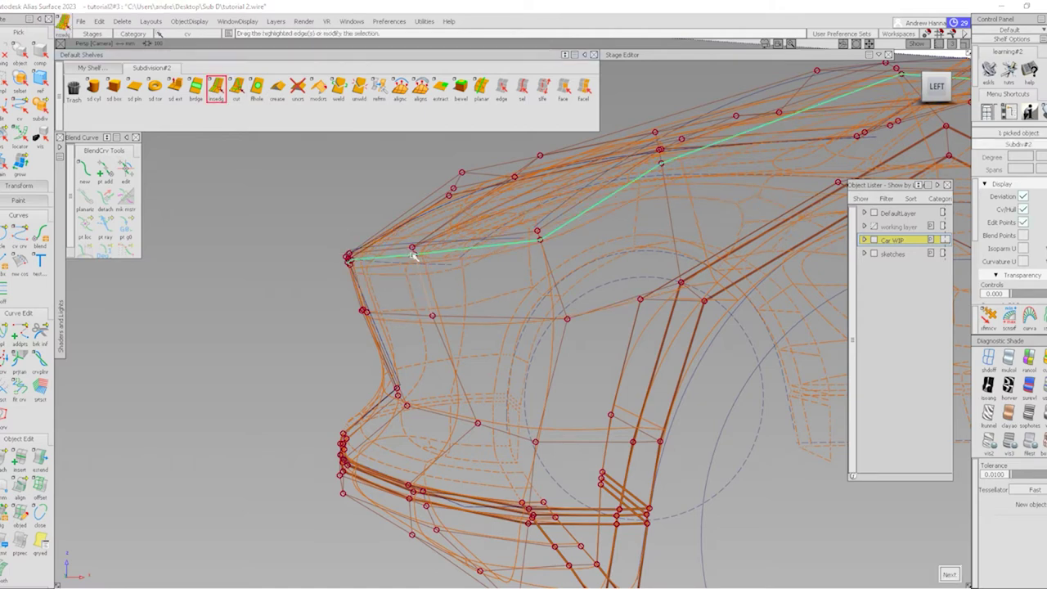
left_click(455, 302)
mouse_move(704, 190)
left_mouse_down("alt+shift")
mouse_move(481, 387)
mouse_move(507, 378)
left_mouse_up("alt+shift")
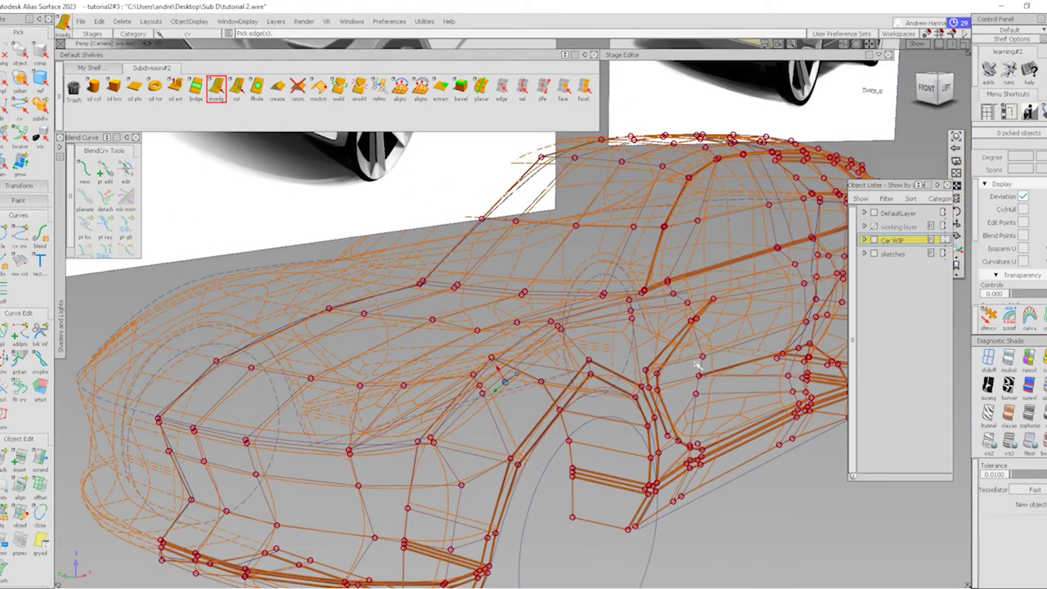
Cut an edge from the lower vertex at the hood's outer front corner rearward to the fender's vertical edge ahead of the wheel arch
mouse_move(469, 396)
right_mouse_down("alt+shift")
mouse_move(491, 417)
mouse_move(449, 398)
right_mouse_up("alt+shift")
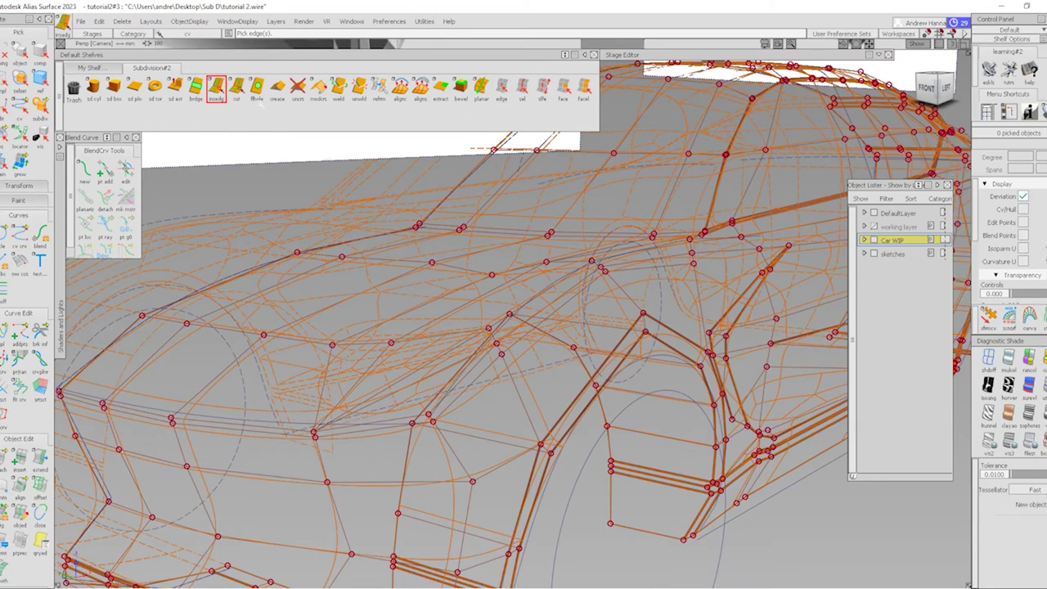
right_click_drag(496, 295, 407, 247, "alt+shift")
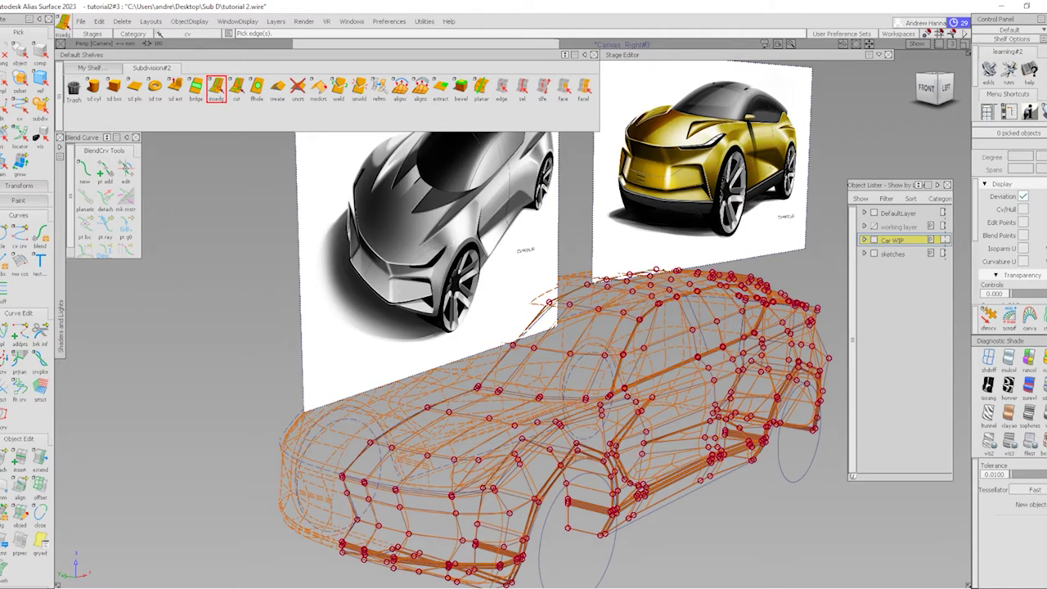
right_click_drag(533, 484, 499, 425, "alt+shift")
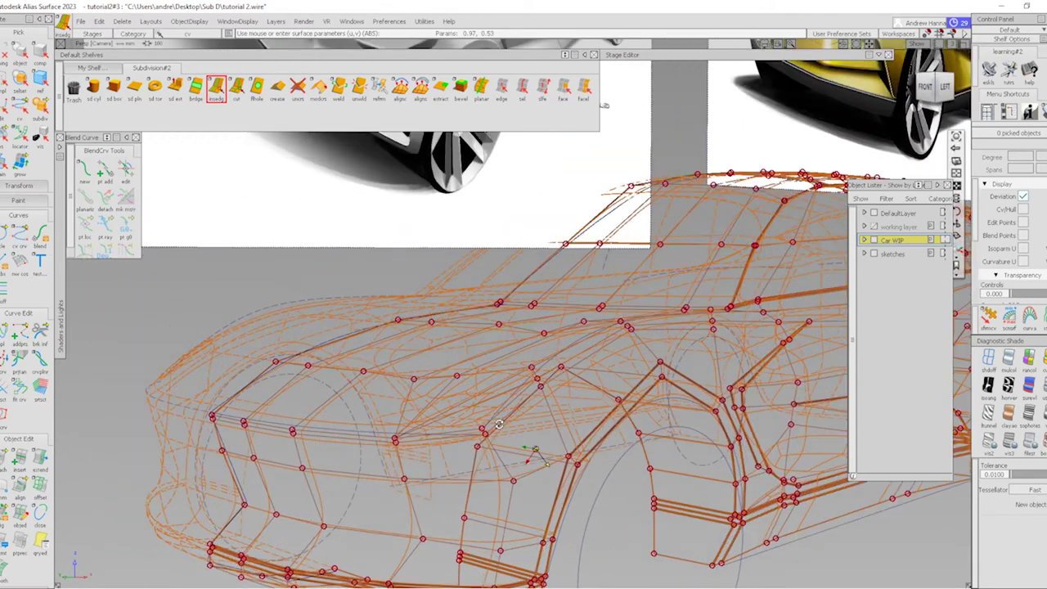
left_click_drag(500, 425, 336, 365, "alt+shift")
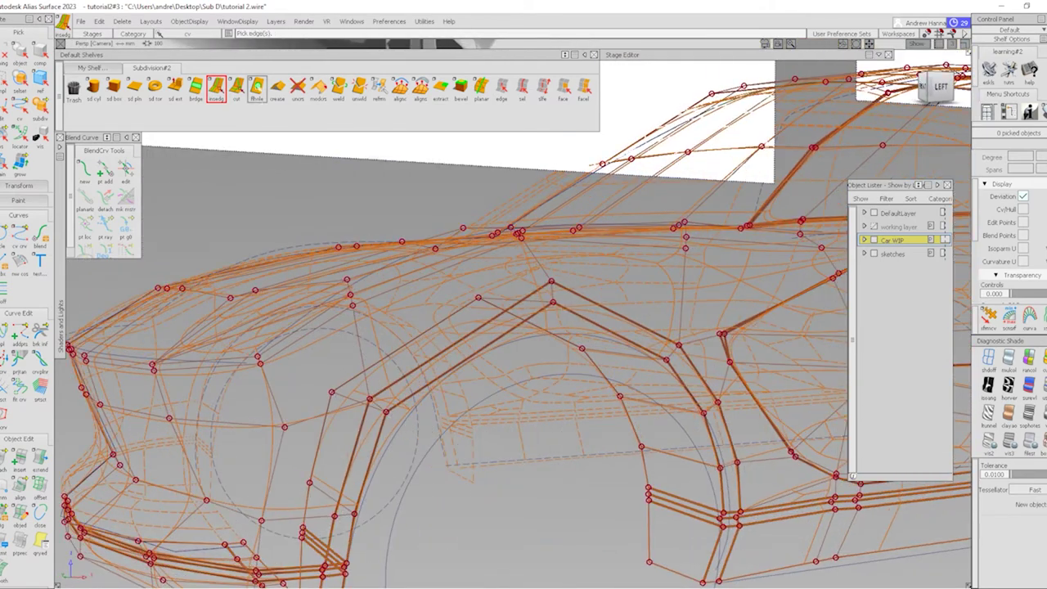
left_click(237, 87)
left_click(260, 364)
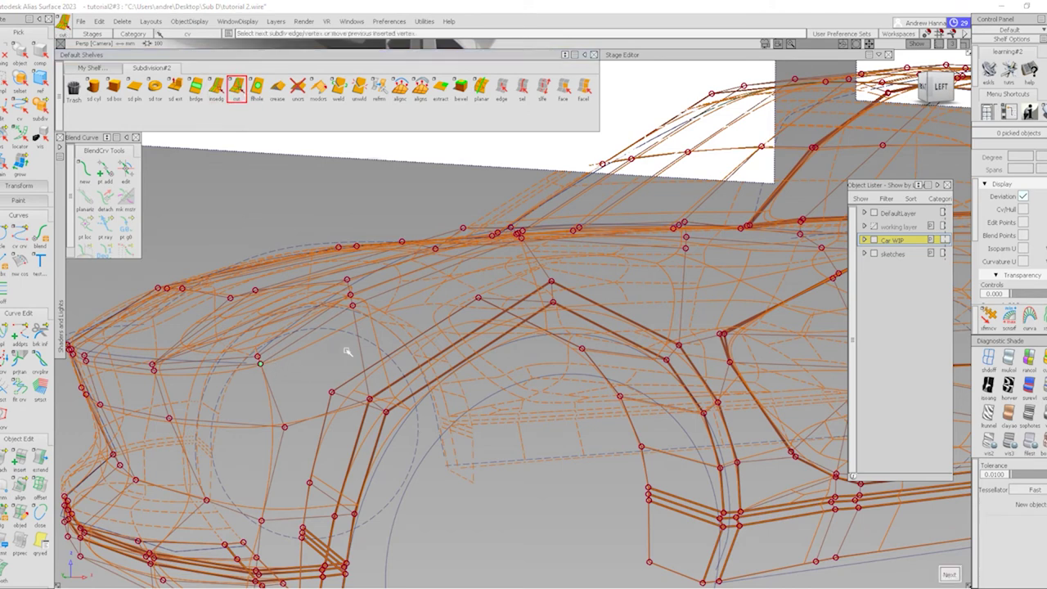
left_click(359, 336)
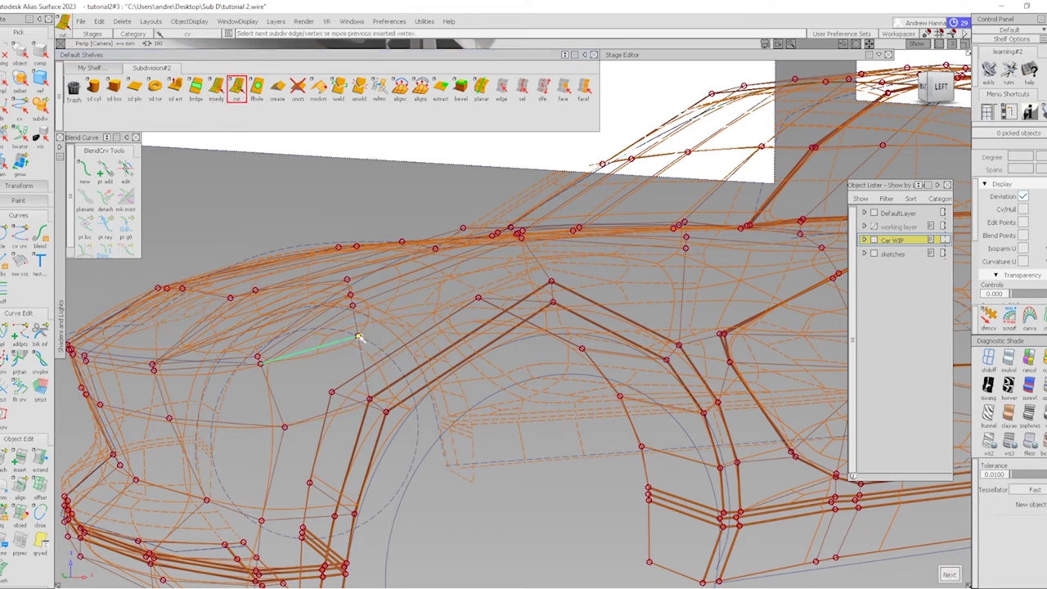
key("Return")
Examine the shaded front end and fender surfaces from a front three-quarter view against the reference sketches
left_click(522, 88)
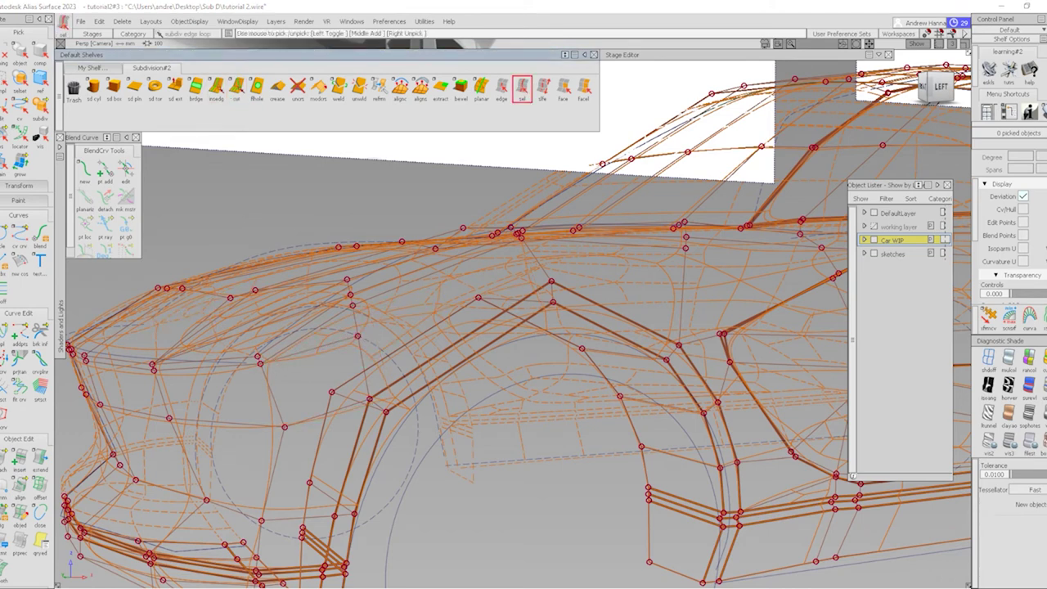
left_click(379, 298)
mouse_move(380, 316)
left_mouse_down("alt+shift")
mouse_move(362, 310)
mouse_move(402, 299)
mouse_move(505, 371)
mouse_move(610, 400)
mouse_move(458, 372)
left_mouse_up("alt+shift")
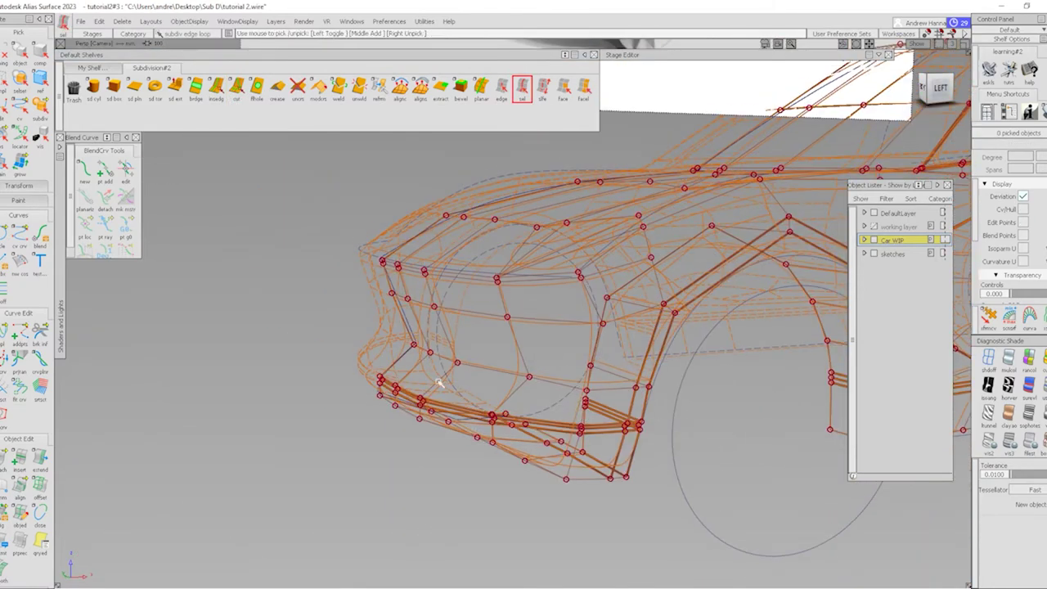
key("2")
key("3")
mouse_move(623, 325)
left_mouse_down("alt+shift")
mouse_move(650, 310)
mouse_move(446, 414)
mouse_move(721, 395)
mouse_move(507, 278)
left_mouse_up("alt+shift")
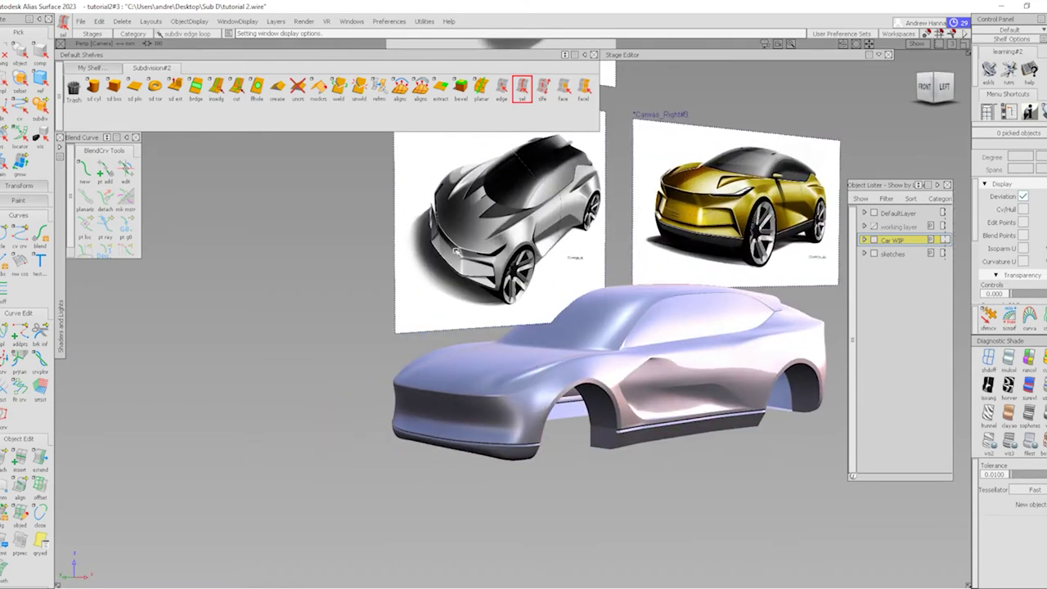
right_click_drag(474, 402, 651, 384, "alt+shift")
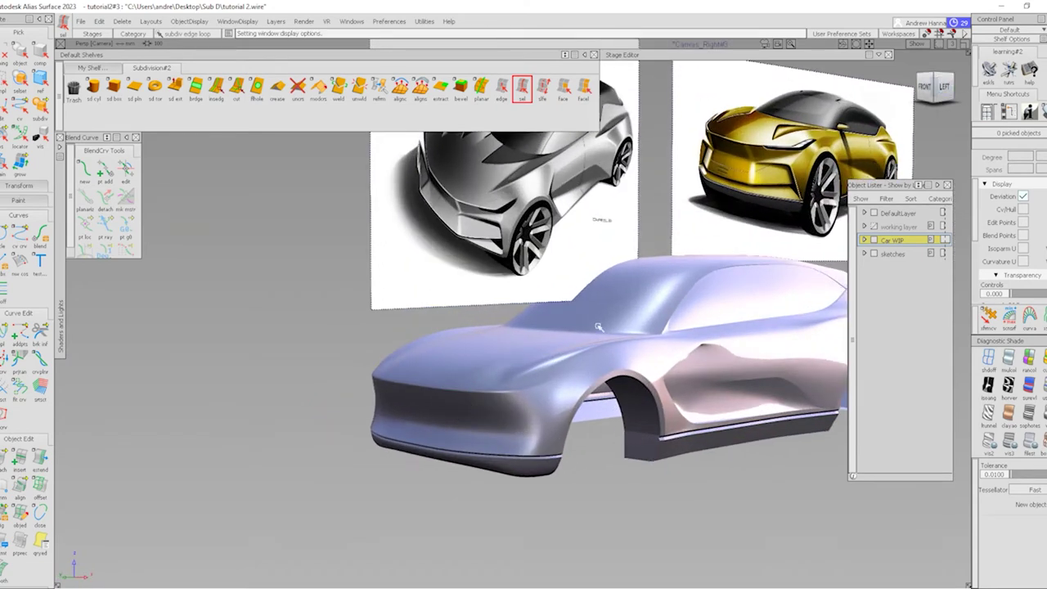
left_click(613, 477)
right_click_drag(614, 477, 658, 484, "alt+shift")
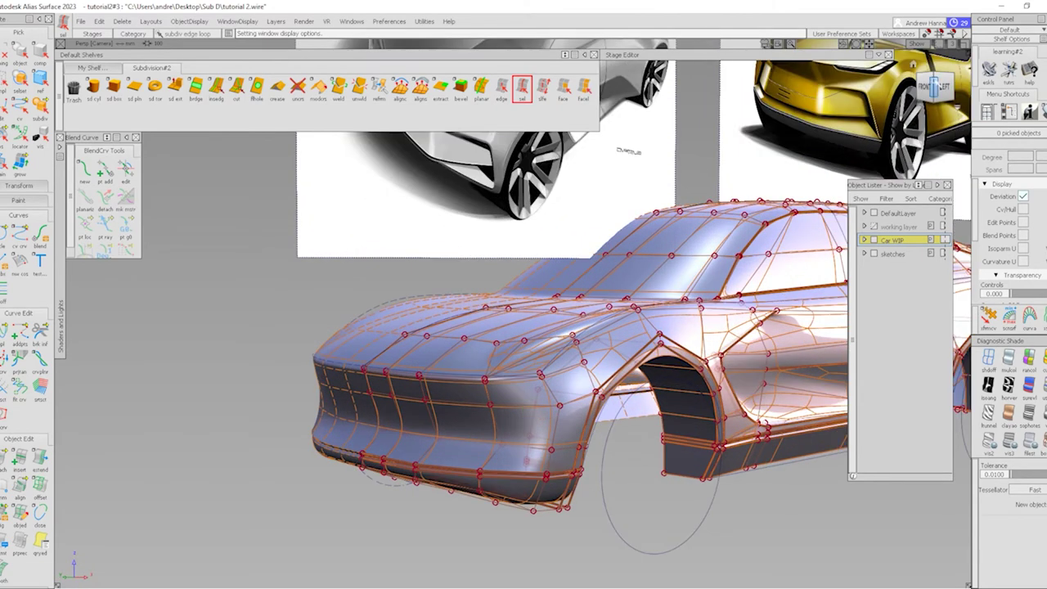
In the unshaded left view, raise the five front vertices above the bumper groove about 40 mm and shift them about 27 mm forward
left_click(943, 87)
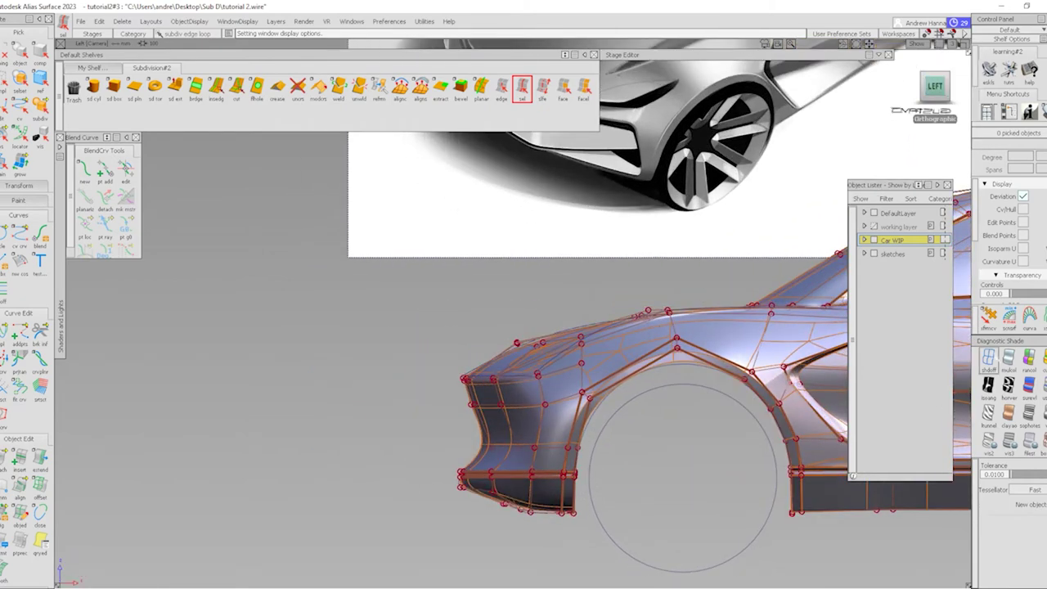
left_click(988, 358)
right_click_drag(499, 442, 541, 440, "alt+shift")
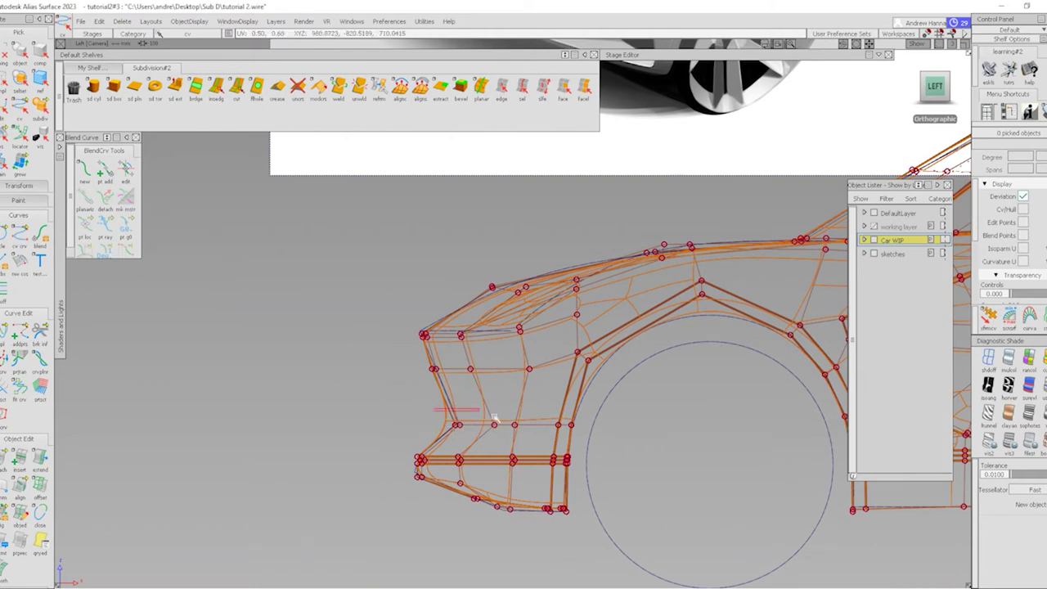
left_click_drag(534, 439, 534, 440)
right_click_drag(539, 436, 620, 427)
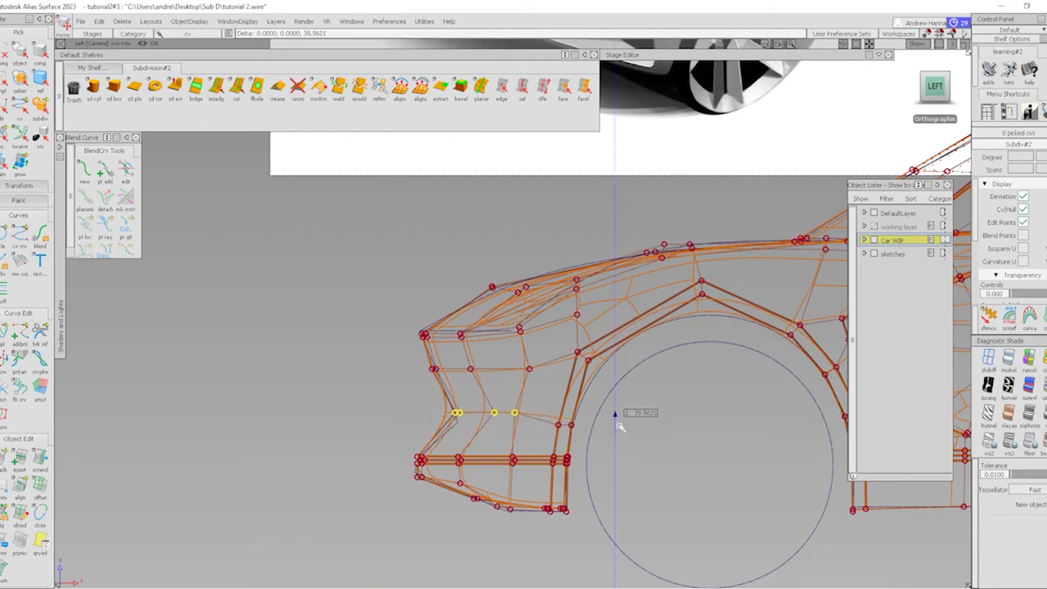
middle_click_drag(619, 427, 611, 426)
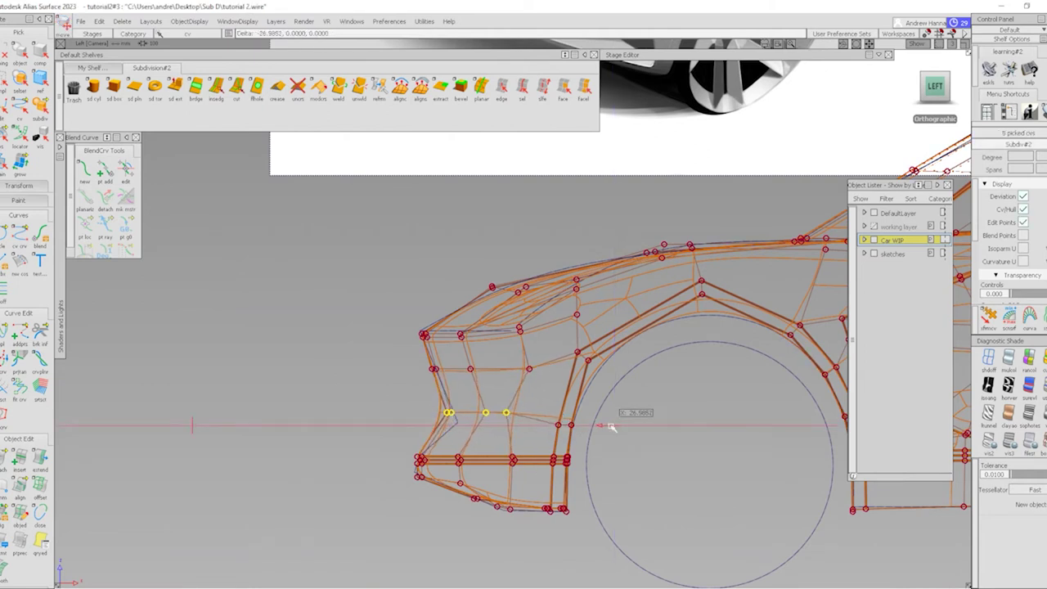
Shift the rearmost vertex of that front row rearward and the vertex directly above it slightly forward to straighten the column
right_click_drag(472, 434, 491, 463, "alt+shift")
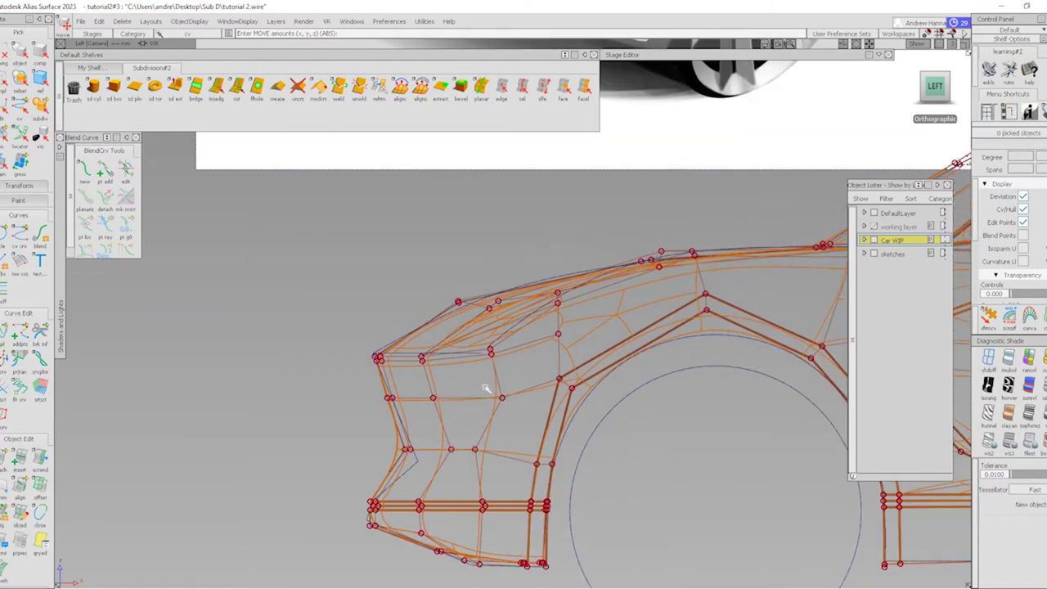
left_click(475, 449)
middle_click_drag(502, 482, 530, 461)
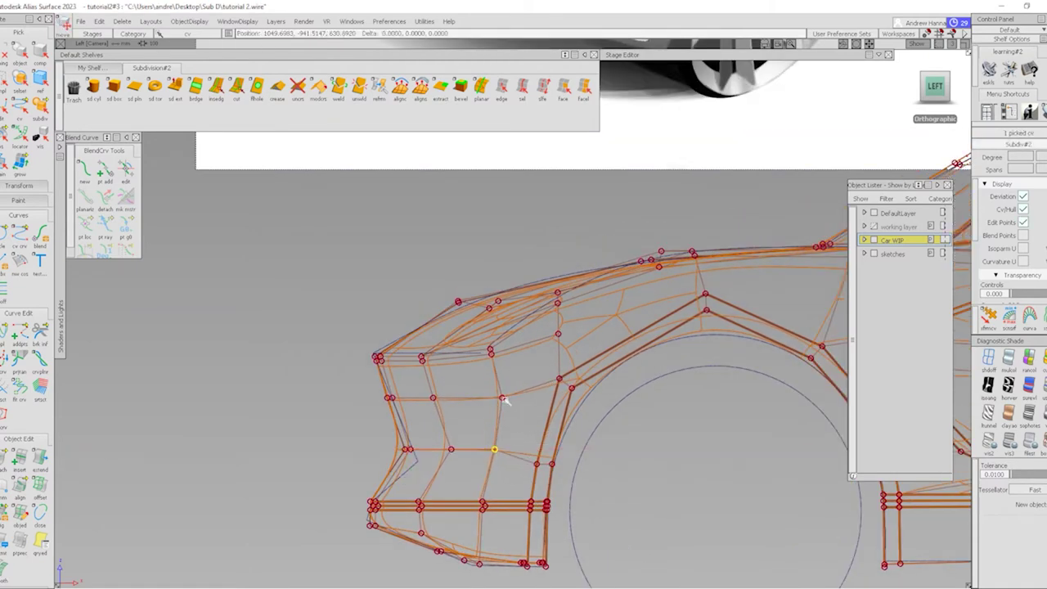
middle_click_drag(514, 409, 507, 409)
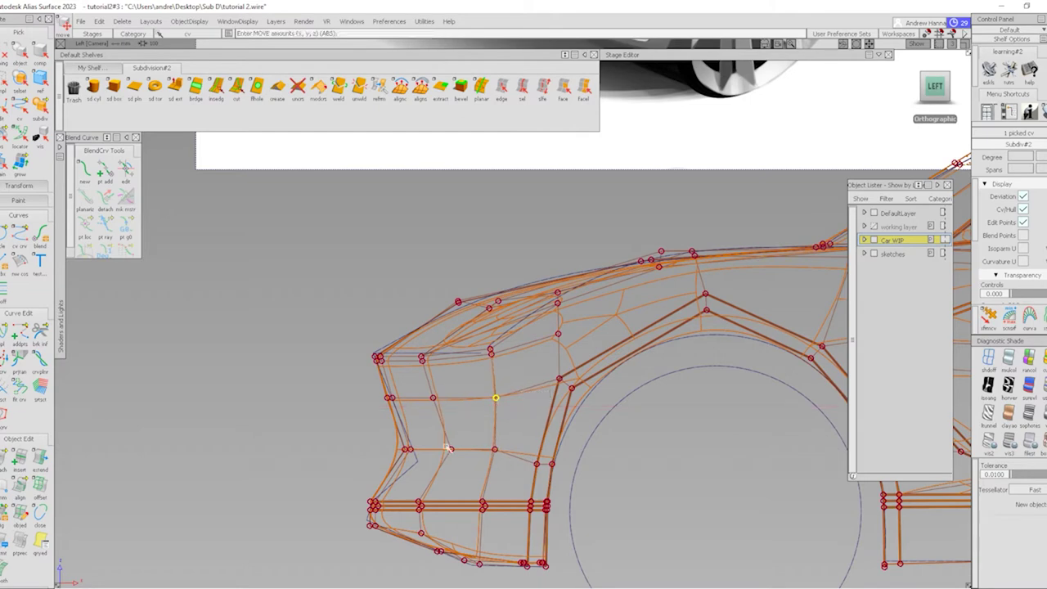
Nudge the four foremost vertices of the row just below the hood's front edge slightly forward and down
left_click(393, 391)
scroll(370, 373, "up", 5)
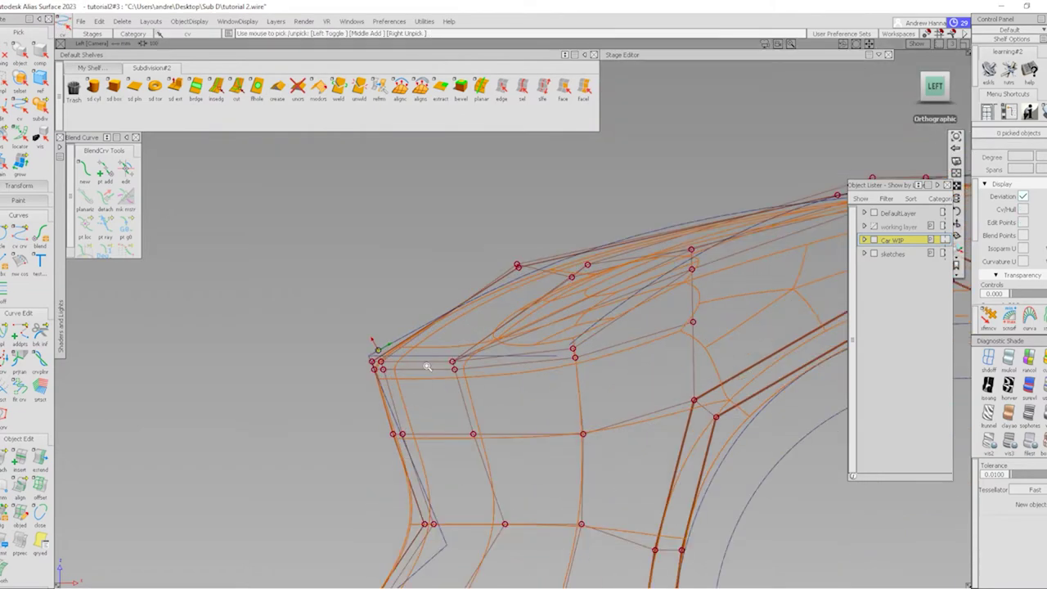
left_click_drag(367, 374, 490, 398)
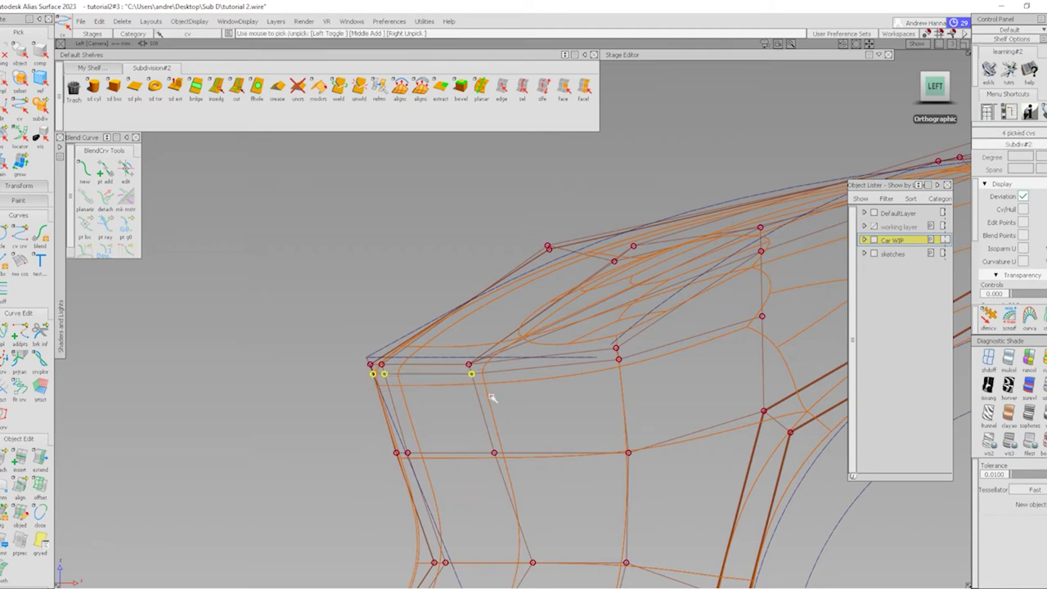
middle_click_drag(507, 415, 506, 417)
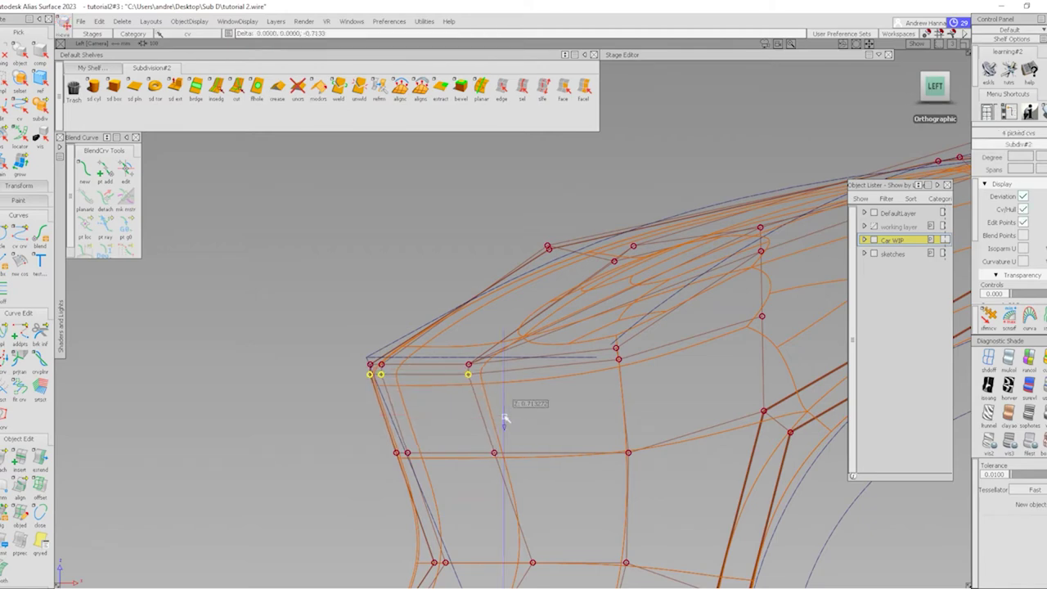
Raise the front wheel arch's forward edge vertices level with the recessed front row and shift them slightly rearward
left_click_drag(650, 351, 477, 399, "alt+shift")
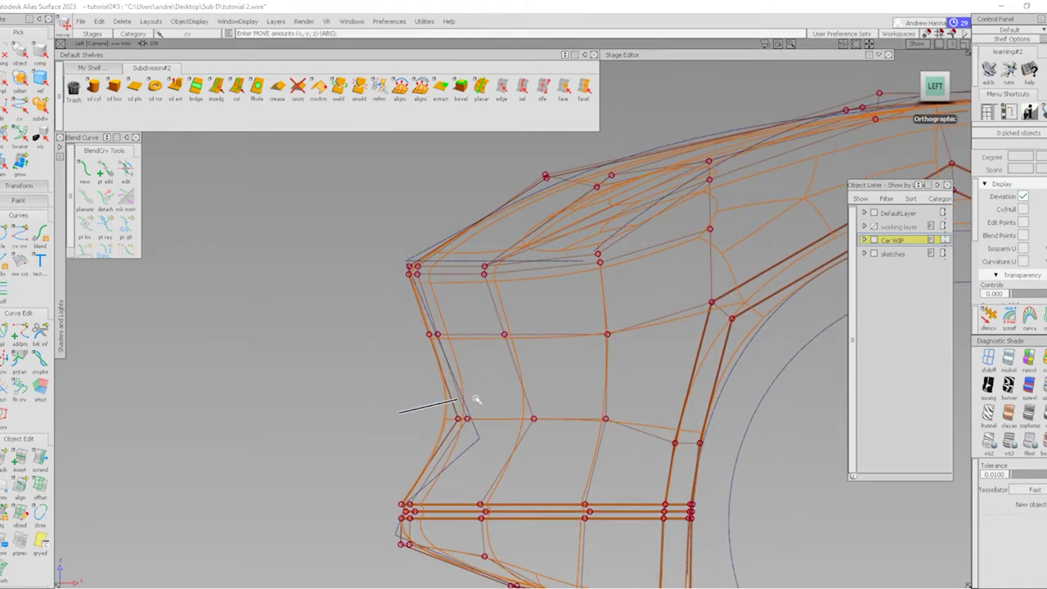
mouse_move(477, 399)
right_mouse_down("alt+shift")
mouse_move(585, 374)
mouse_move(659, 416)
right_mouse_up("alt+shift")
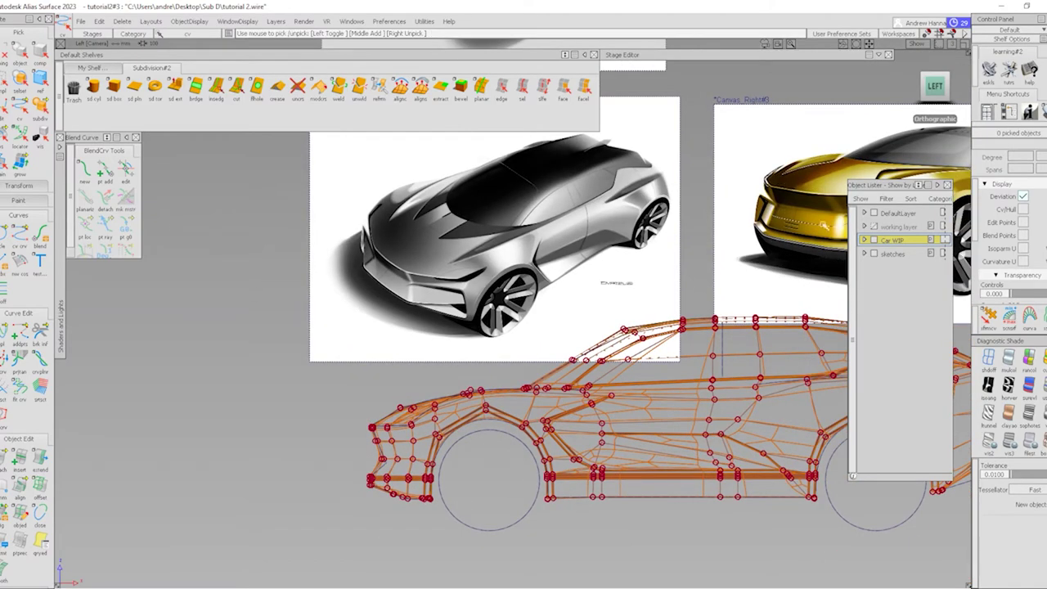
scroll(389, 474, "up", 5)
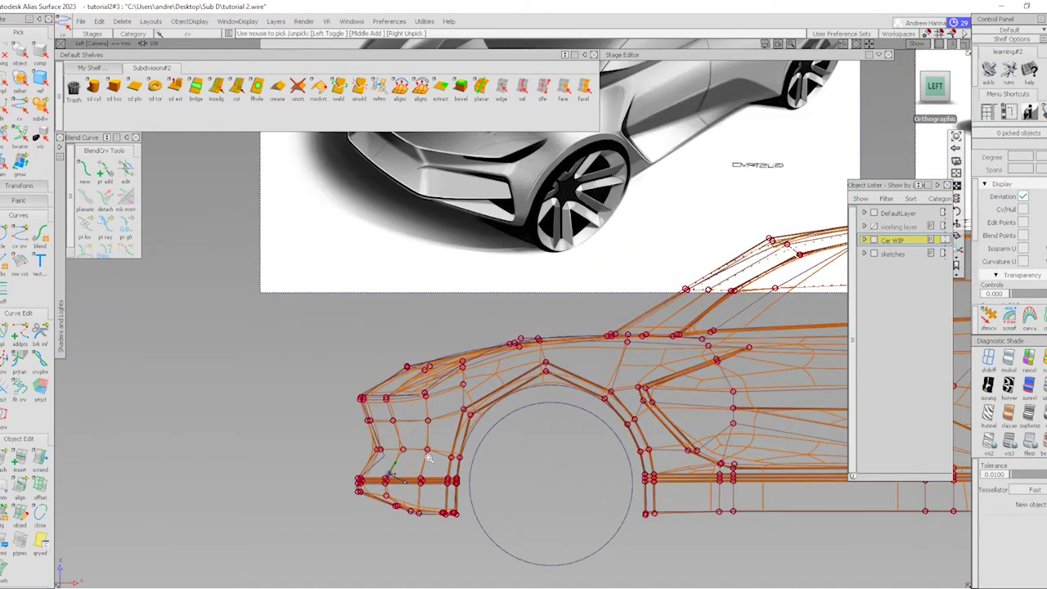
scroll(392, 495, "up", 2)
left_click_drag(352, 422, 516, 460)
left_click_drag(346, 416, 580, 463)
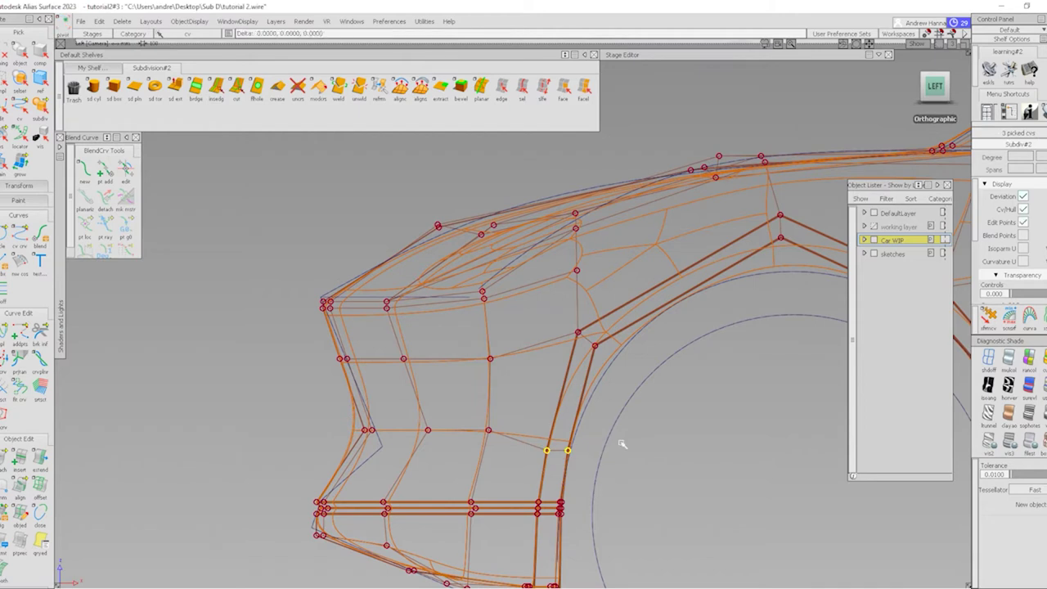
right_click_drag(627, 435, 627, 402)
middle_click_drag(626, 401, 648, 409)
Lower the vertices at the peak of the front wheel arch about 17 mm and shift them slightly forward
right_click_drag(634, 367, 676, 323, "alt+shift")
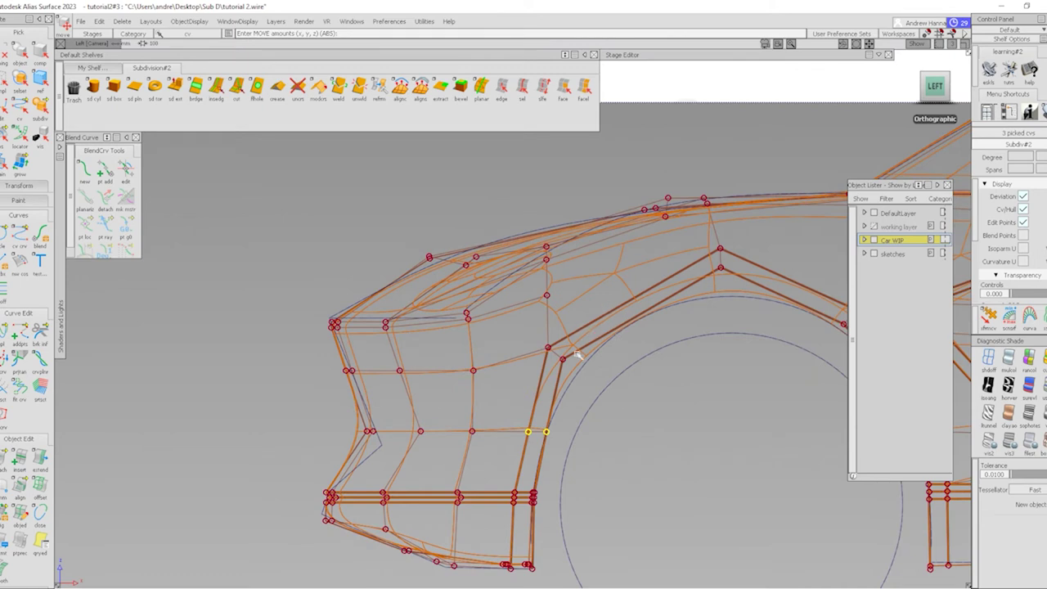
left_click_drag(563, 390, 455, 292, "alt+shift")
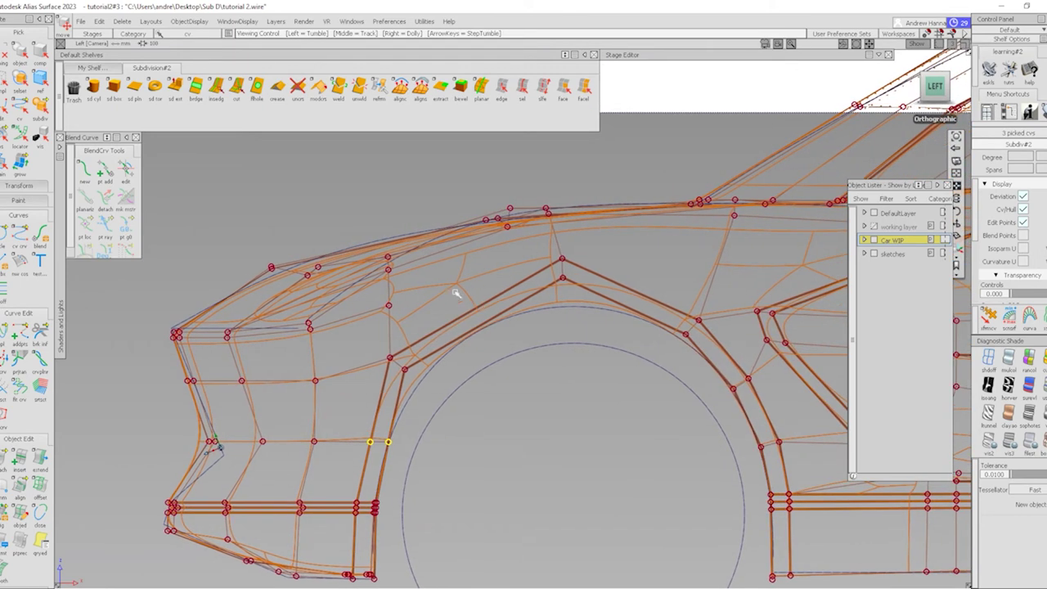
left_click_drag(578, 293, 484, 253, "shift")
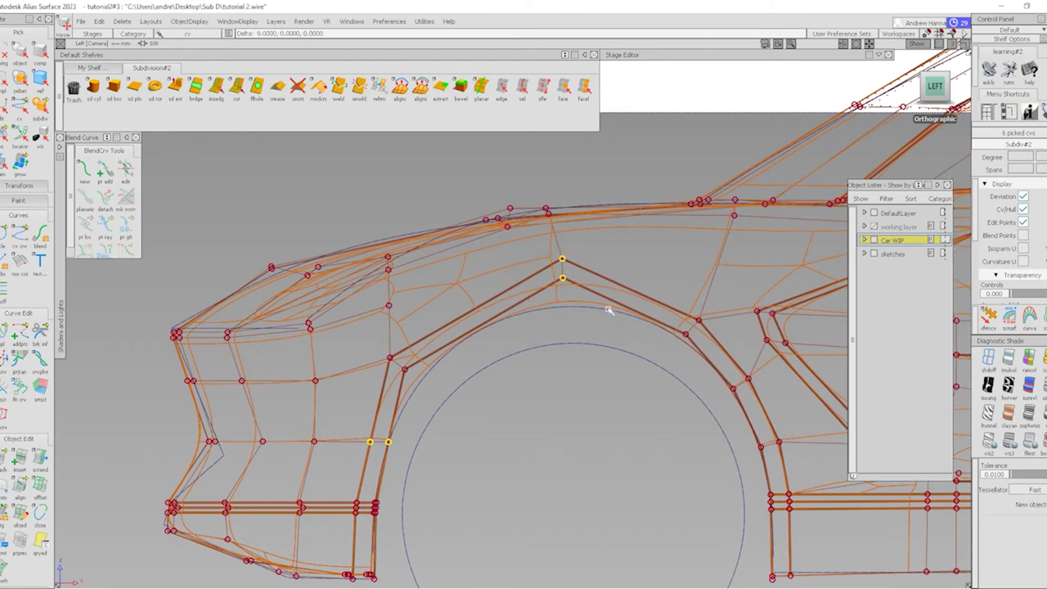
right_click_drag(603, 308, 573, 339)
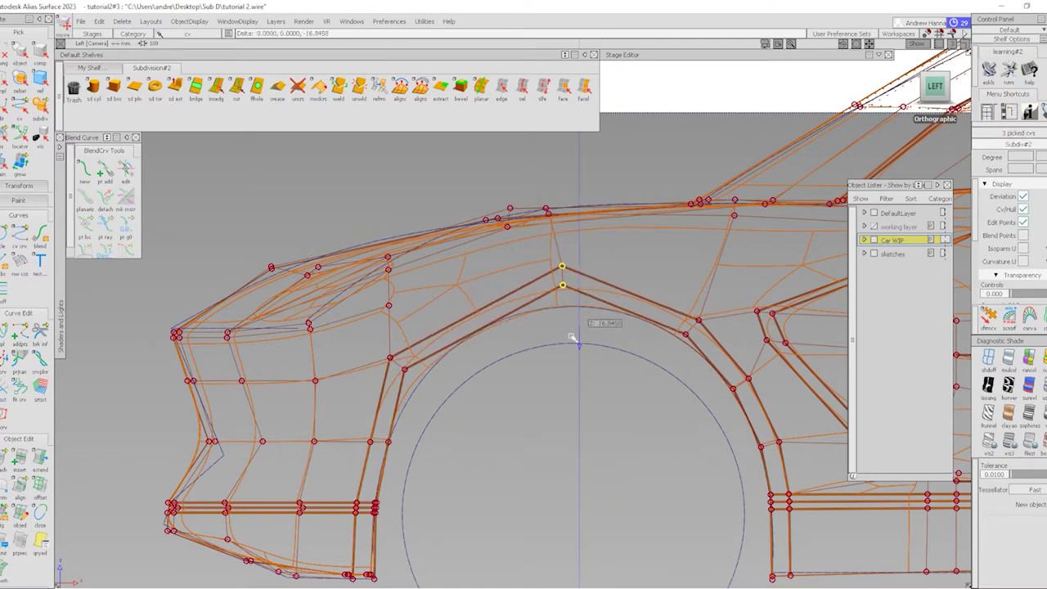
middle_click_drag(573, 339, 564, 336)
Display the body as a faceted control cage with Box Mode shading and frame the front fender corner
middle_click_drag(413, 346, 511, 316, "alt+shift")
mouse_move(532, 325)
right_mouse_down("alt+shift")
mouse_move(555, 316)
mouse_move(566, 336)
mouse_move(556, 377)
right_mouse_up("alt+shift")
middle_click_drag(556, 377, 546, 366, "alt+shift")
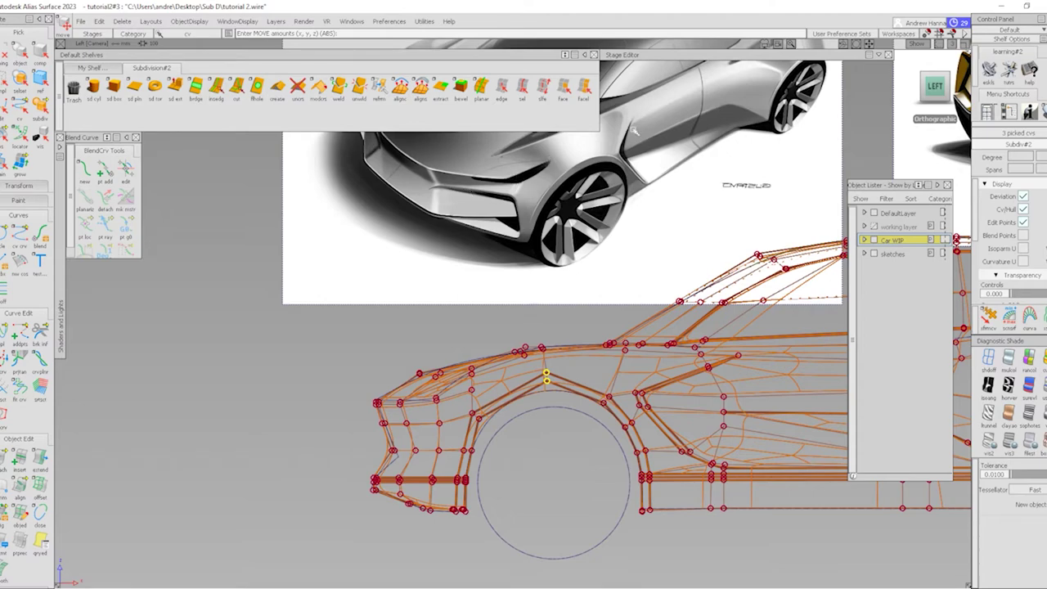
left_click_drag(517, 375, 540, 409, "alt+shift")
right_click_drag(540, 409, 555, 487, "alt+shift")
mouse_move(555, 487)
left_mouse_down("alt+shift")
mouse_move(584, 416)
mouse_move(510, 404)
left_mouse_up("alt+shift")
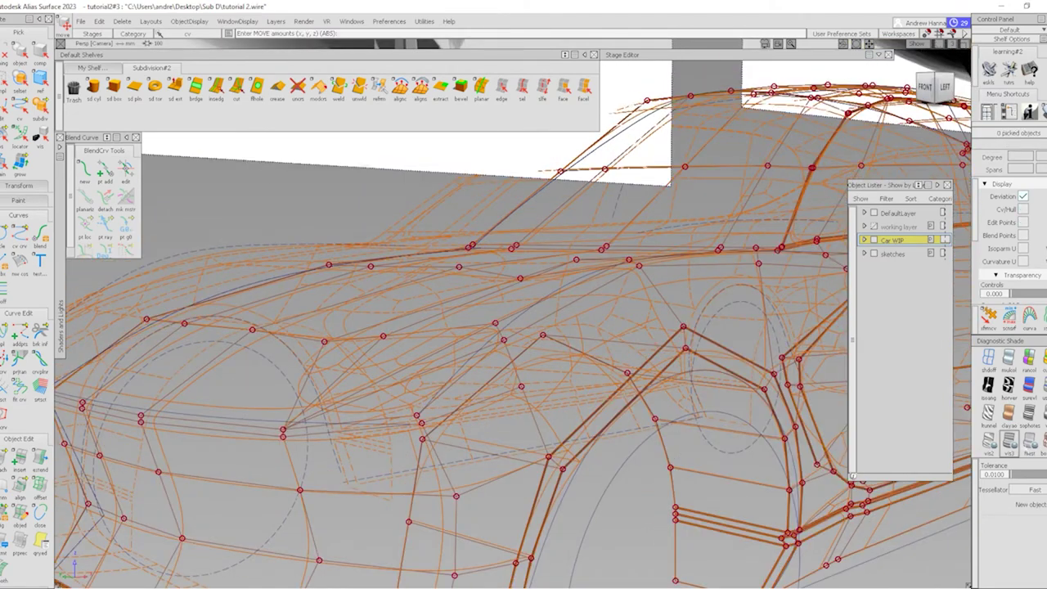
left_click(1039, 443)
right_click_drag(523, 384, 508, 352, "alt+shift")
left_click_drag(507, 352, 491, 360, "alt+shift")
right_click_drag(491, 360, 552, 424, "alt+shift")
mouse_move(553, 423)
left_mouse_down("alt+shift")
mouse_move(524, 390)
mouse_move(518, 417)
left_mouse_up("alt+shift")
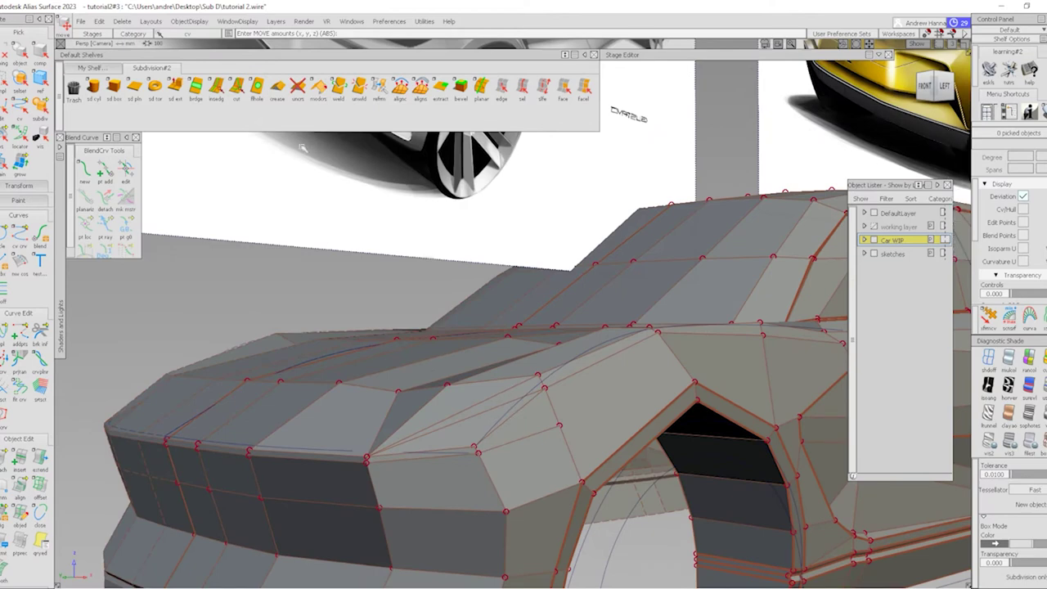
Cut a second edge from the upper vertex at the hood's outer front corner to the fender edge beside the earlier cut
left_click(236, 87)
left_click(477, 450)
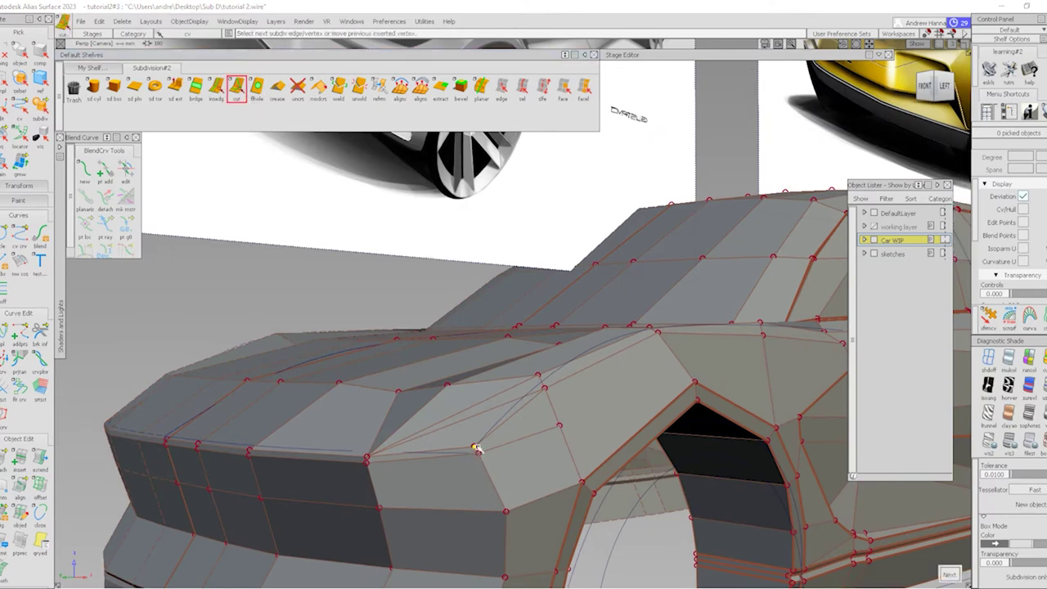
left_click(560, 427)
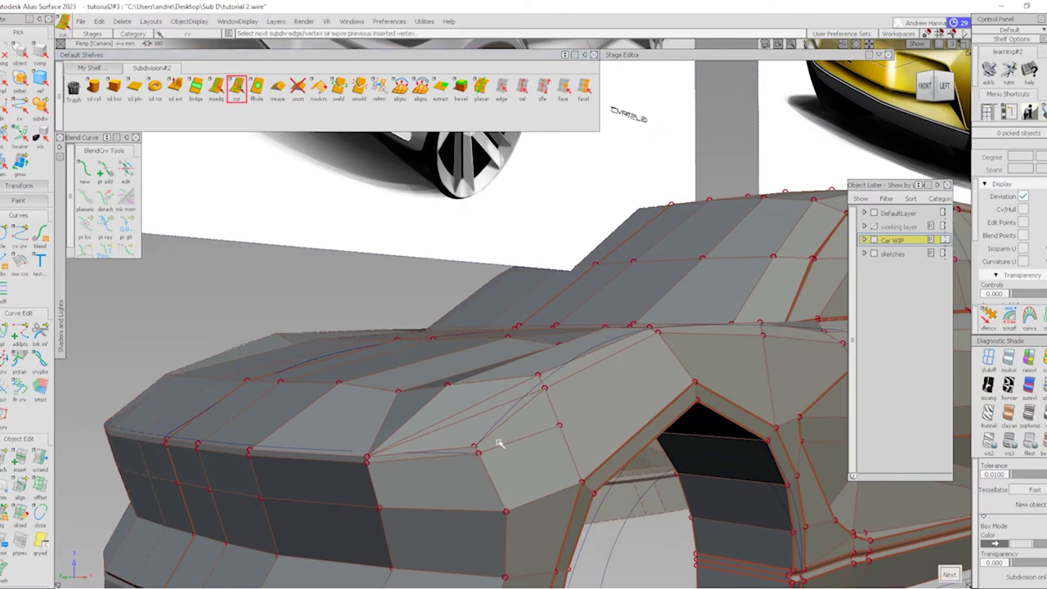
left_click_drag(559, 427, 744, 416)
key("Escape")
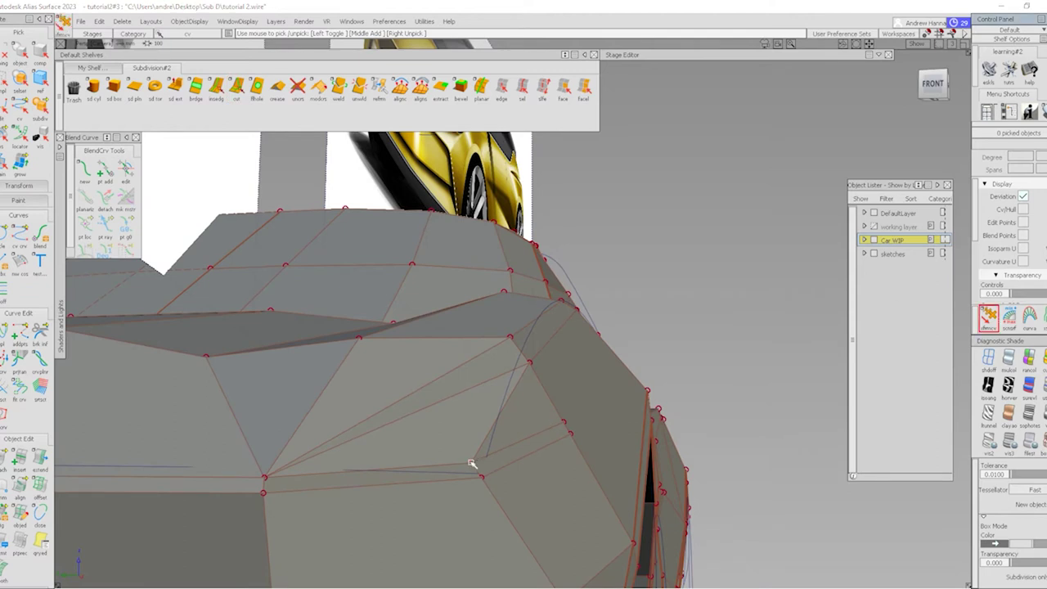
Move the vertex pair at the front fender corner outward toward the fender edge
left_click(472, 464)
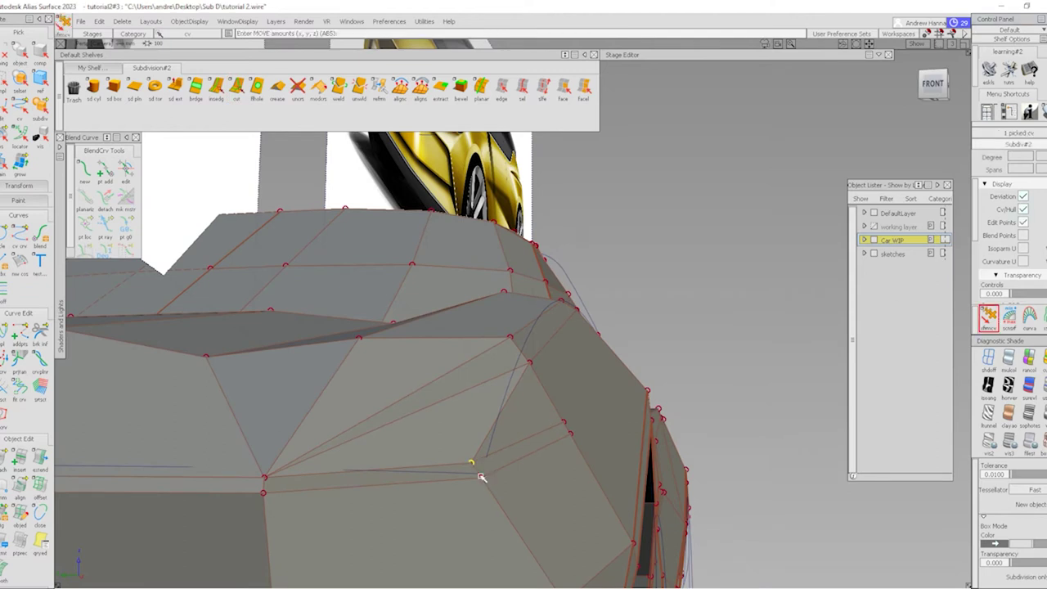
left_click(481, 477)
middle_click_drag(542, 429, 961, 328)
left_click_drag(818, 332, 507, 383, "alt+shift")
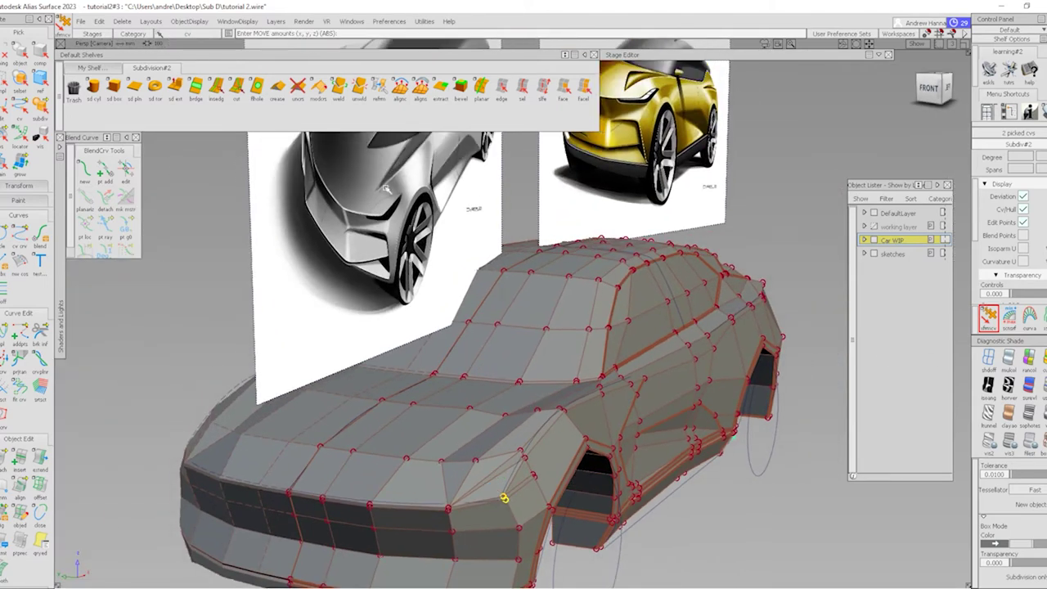
left_click_drag(573, 423, 564, 467, "alt+shift")
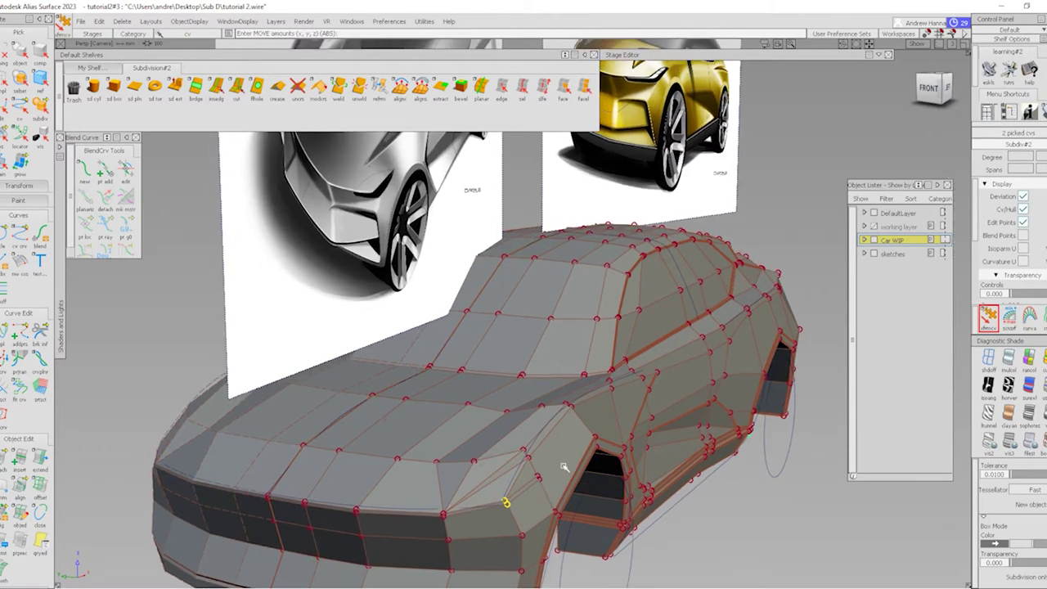
left_click_drag(461, 393, 550, 524, "alt+shift")
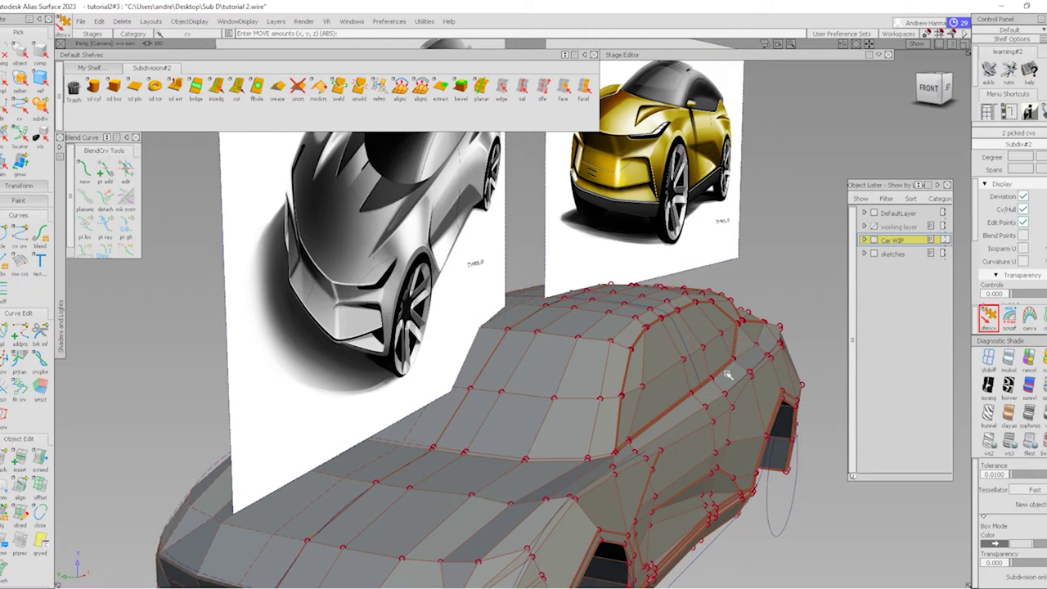
left_click_drag(678, 409, 552, 459, "alt+shift")
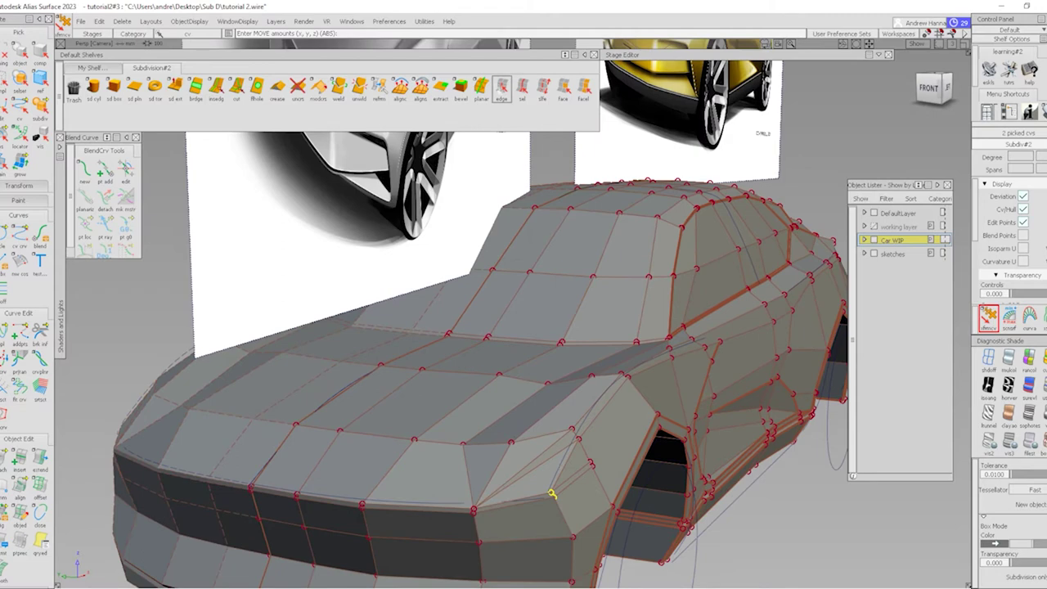
Delete the edge running from the hood's outer front corner back to the next hood row
left_click(502, 89)
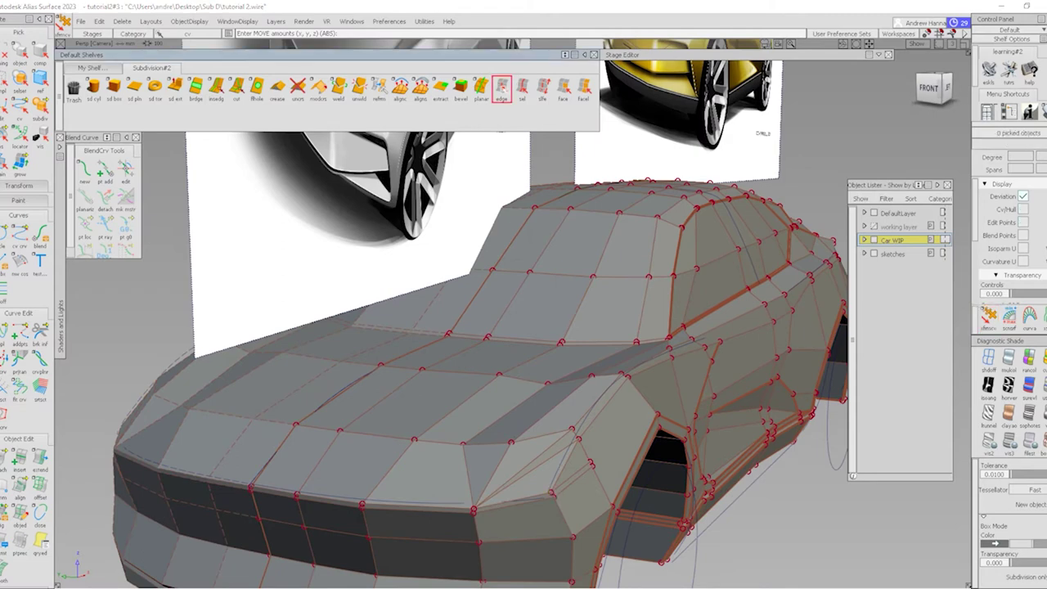
left_click(463, 470)
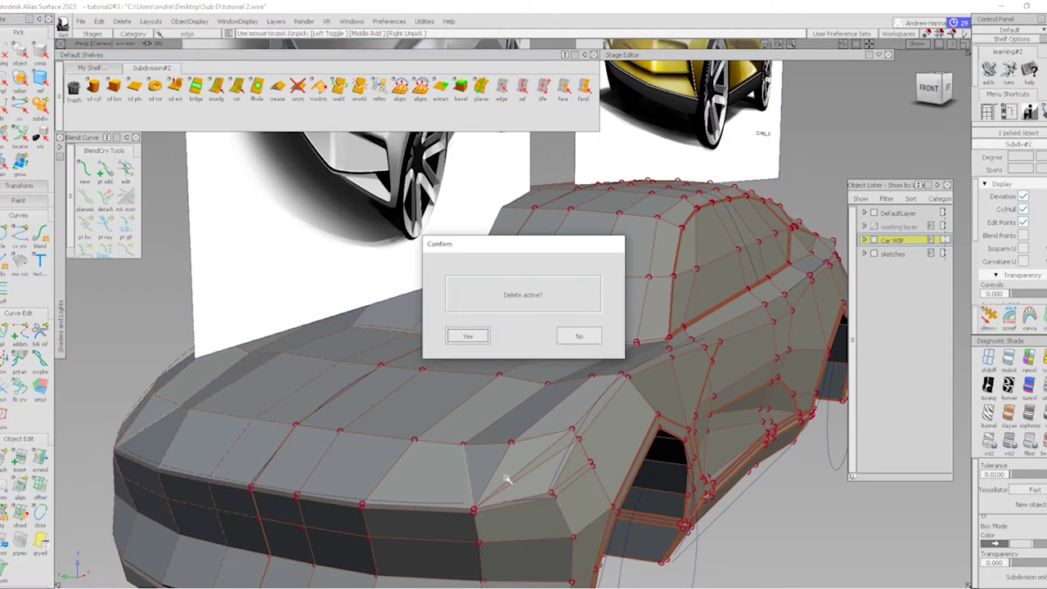
key("Return")
Insert a vertical edge loop through the outer recessed front faces and cut from its upper end to the hood vertex behind it
left_click_drag(495, 439, 595, 311, "alt+shift")
left_click(216, 89)
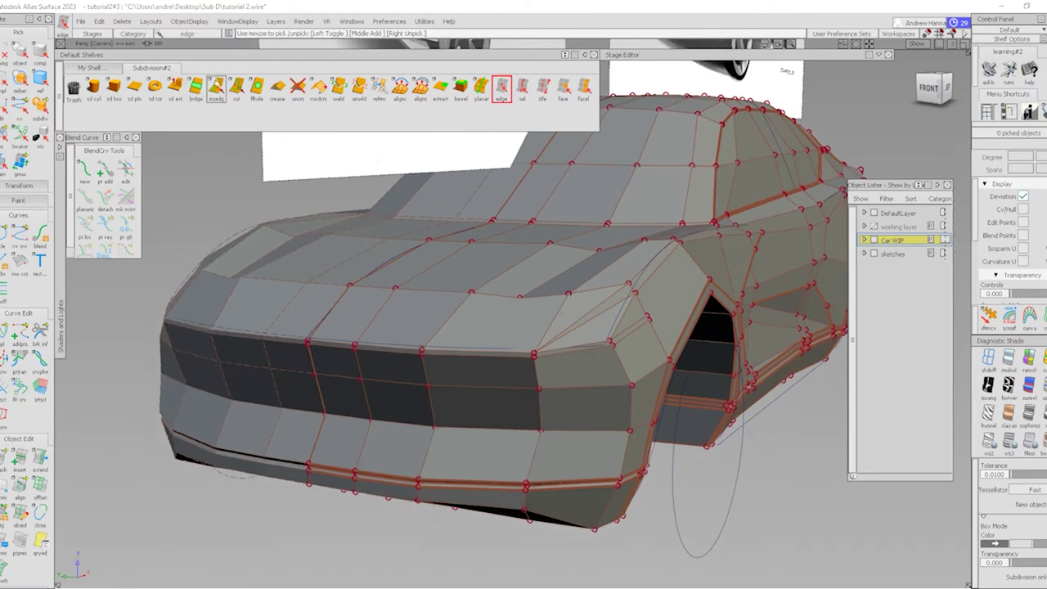
left_click(482, 387)
left_click(236, 88)
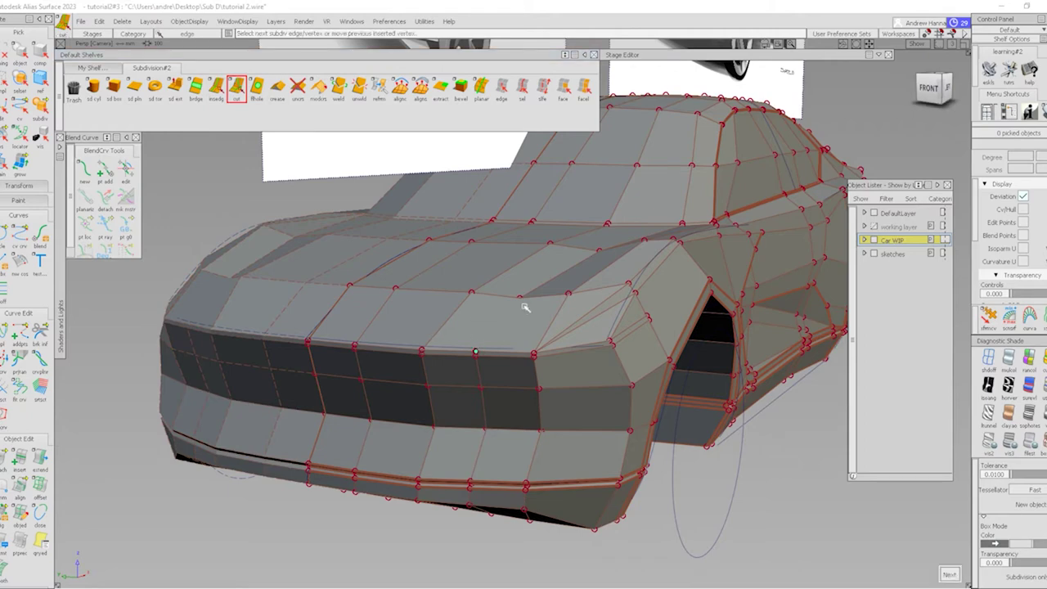
left_click_drag(496, 381, 510, 473, "alt+shift")
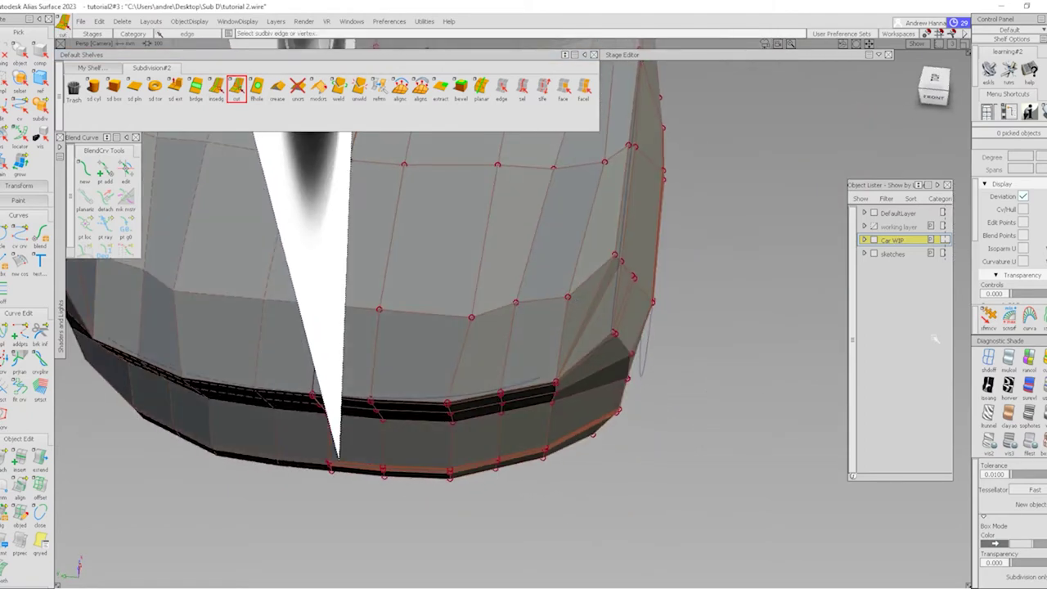
Select the nine vertices of the new vertical front loop and shift them slightly forward in the top view
left_click(988, 317)
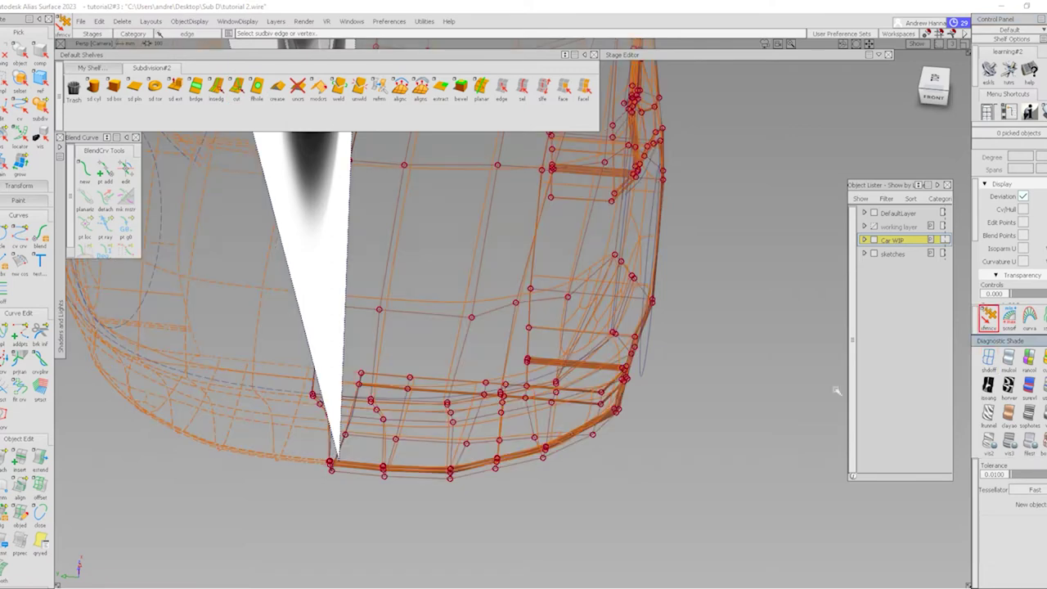
left_click_drag(481, 388, 528, 486, "alt+shift")
key("F3")
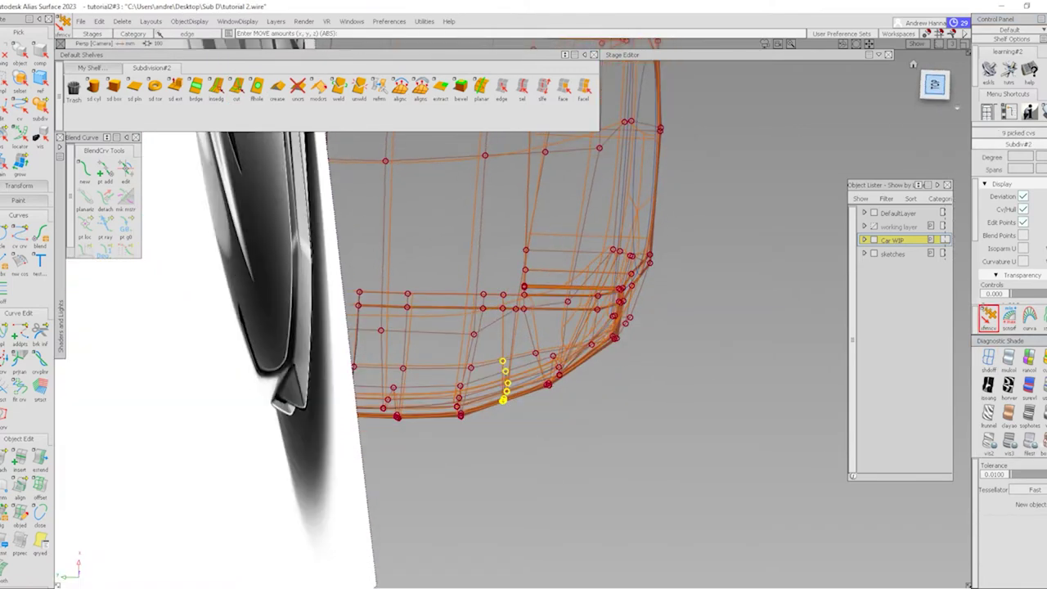
key("m")
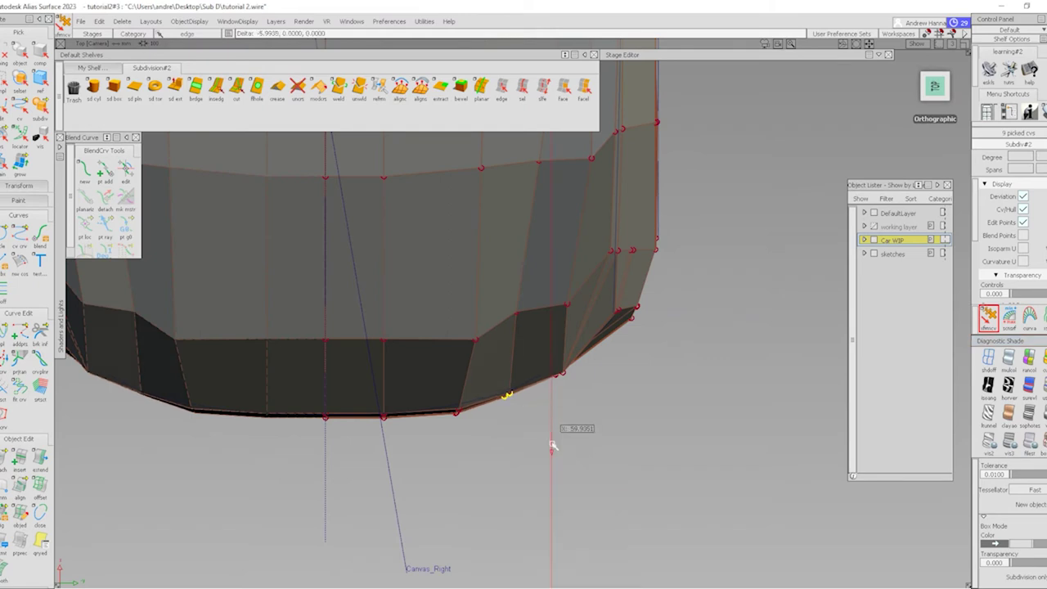
left_click_drag(554, 439, 554, 475)
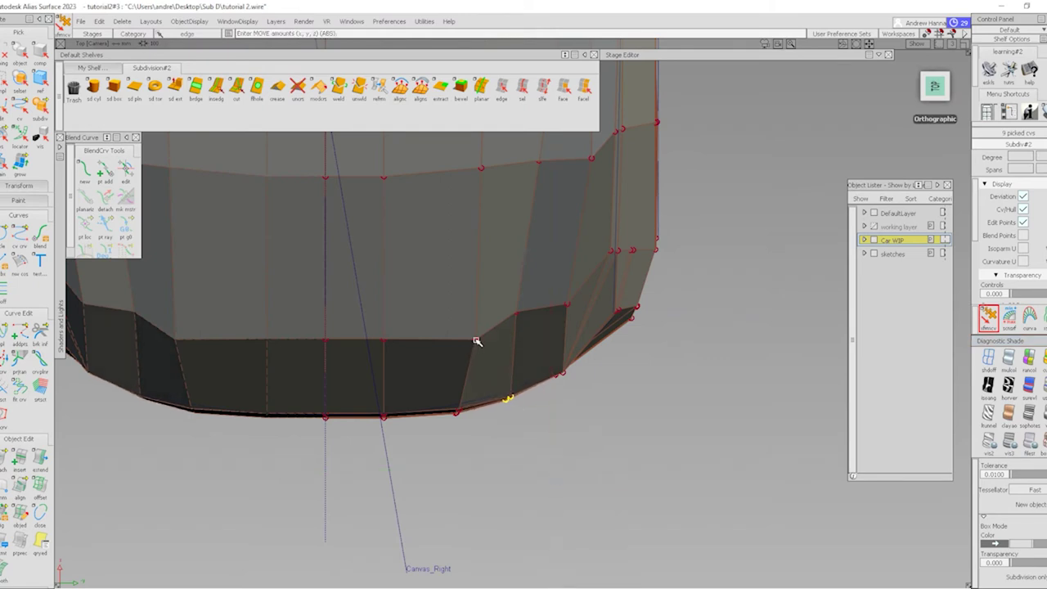
Move the hood vertex just inboard of the new cut rearward, in line with its neighbours in the row
left_click_drag(477, 341, 666, 286)
left_click_drag(578, 304, 626, 370, "alt+shift")
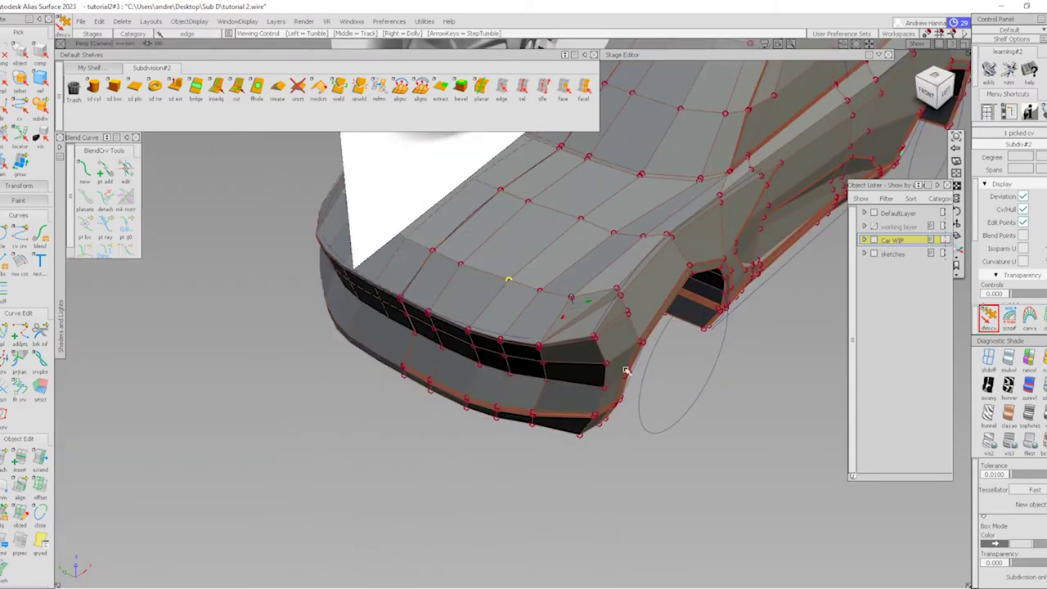
right_click_drag(613, 289, 627, 329, "alt+shift")
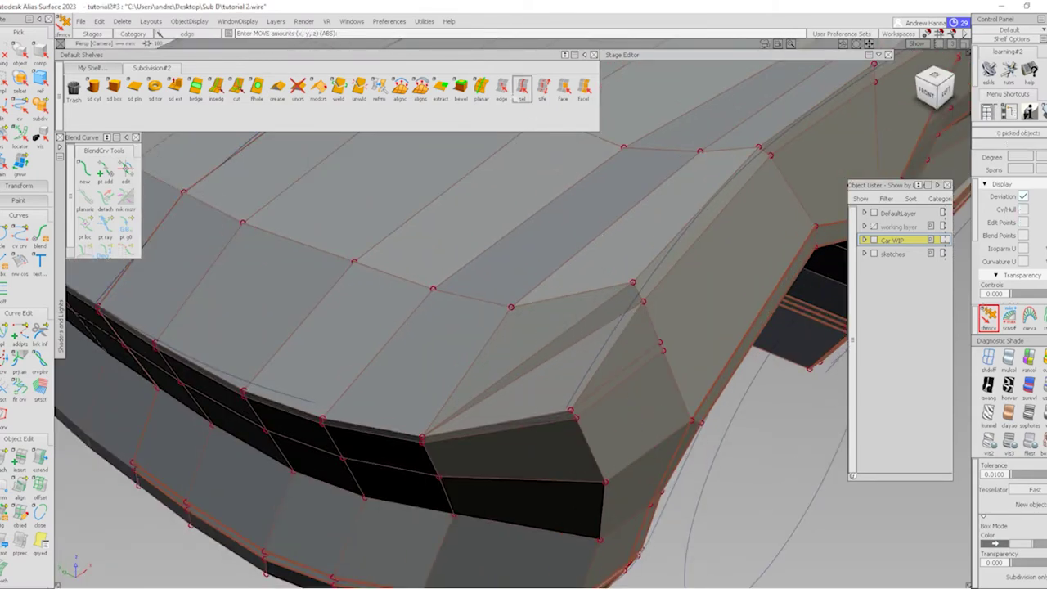
Display the body as a smooth shaded surface and compare its front end and fender with the reference sketches
key("e")
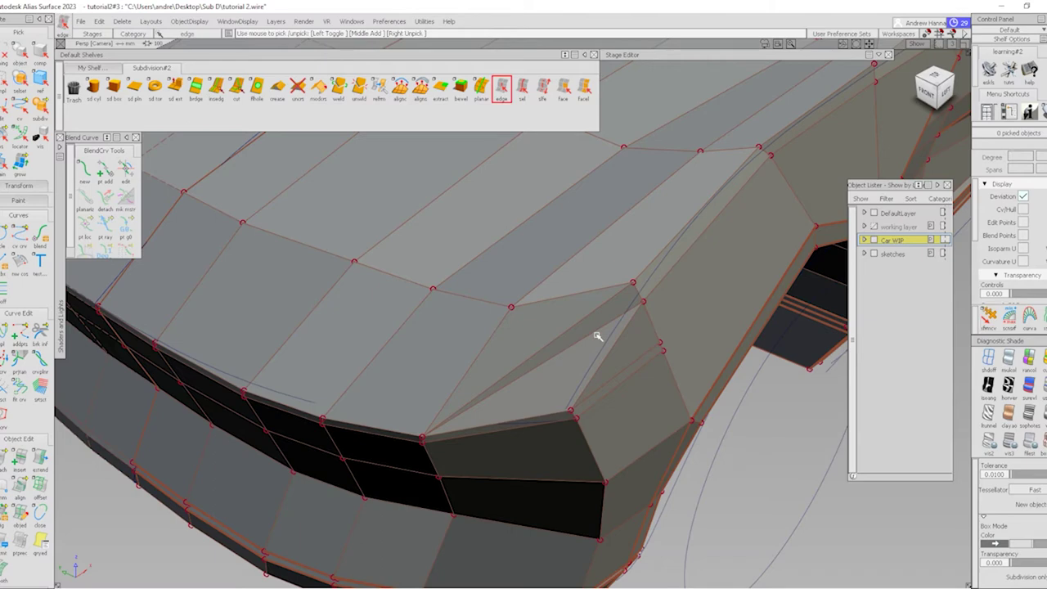
mouse_move(678, 323)
left_mouse_down("alt+shift")
mouse_move(690, 283)
mouse_move(743, 262)
mouse_move(540, 351)
left_mouse_up("alt+shift")
key("3")
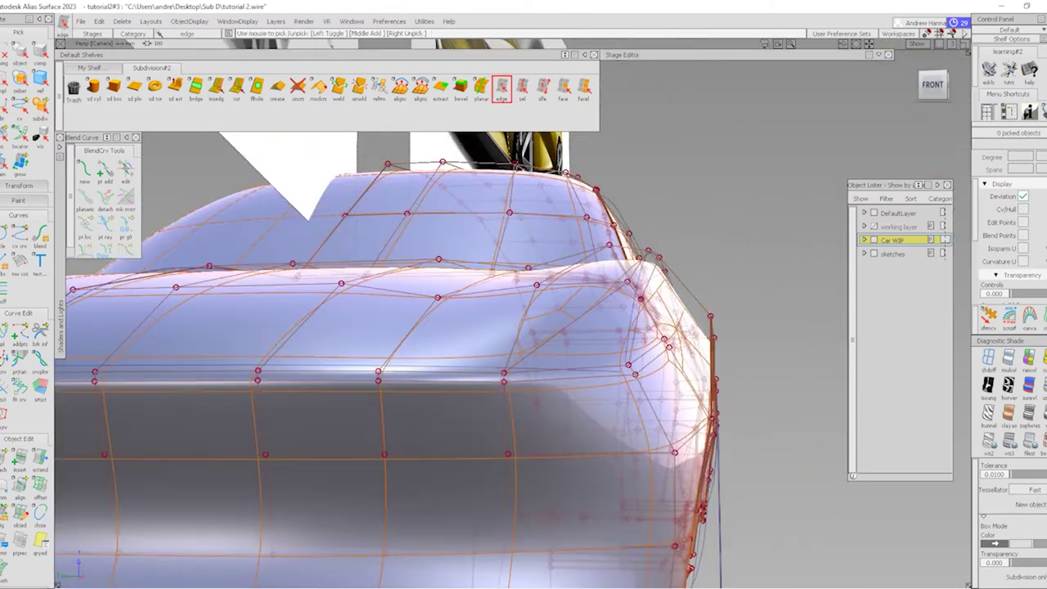
mouse_move(656, 329)
left_mouse_down("alt+shift")
mouse_move(374, 374)
mouse_move(573, 385)
mouse_move(625, 346)
mouse_move(488, 351)
left_mouse_up("alt+shift")
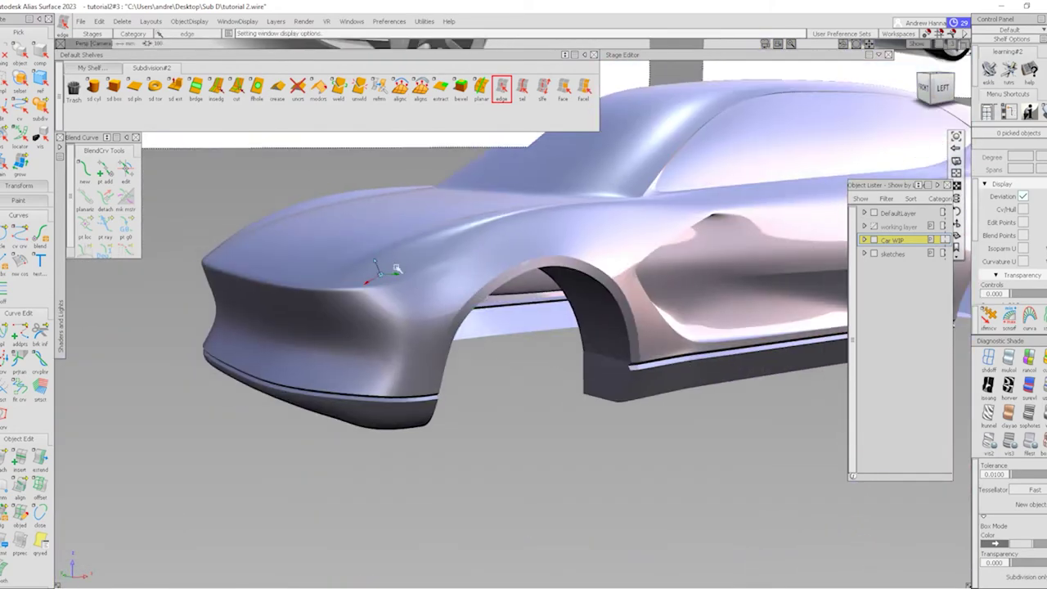
mouse_move(383, 277)
left_mouse_down("alt+shift")
mouse_move(444, 396)
mouse_move(273, 390)
mouse_move(352, 376)
mouse_move(503, 376)
mouse_move(459, 368)
left_mouse_up("alt+shift")
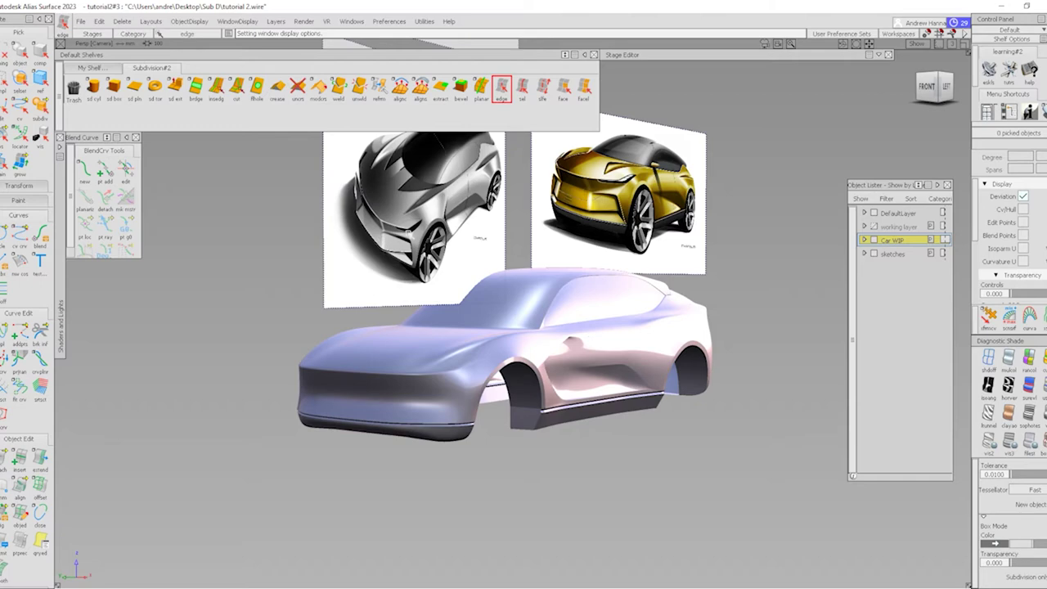
left_click_drag(372, 261, 392, 310, "alt+shift")
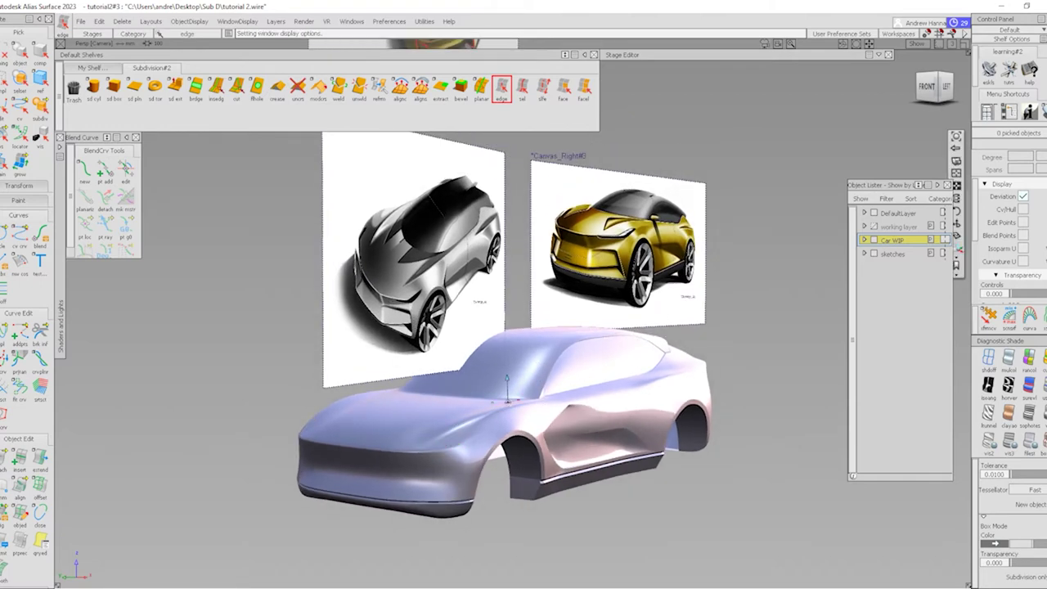
right_click_drag(671, 270, 725, 271, "alt+shift")
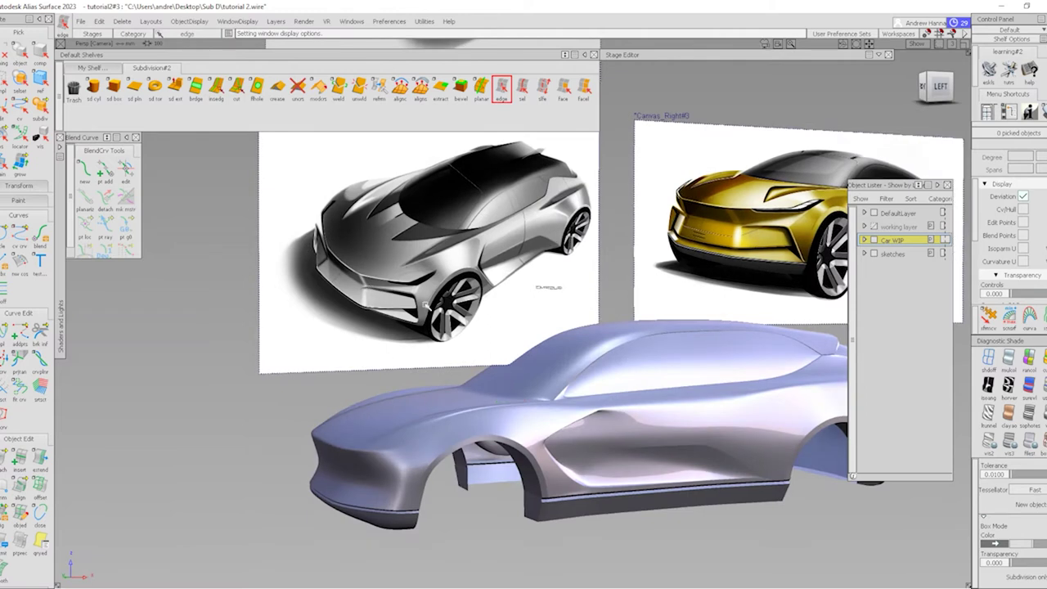
right_click_drag(345, 313, 387, 439, "alt+shift")
Crease two edges along the outer part of the upper recess row and the vertical edge below its outer corner
left_click(387, 439)
left_click_drag(388, 439, 517, 369, "alt+shift")
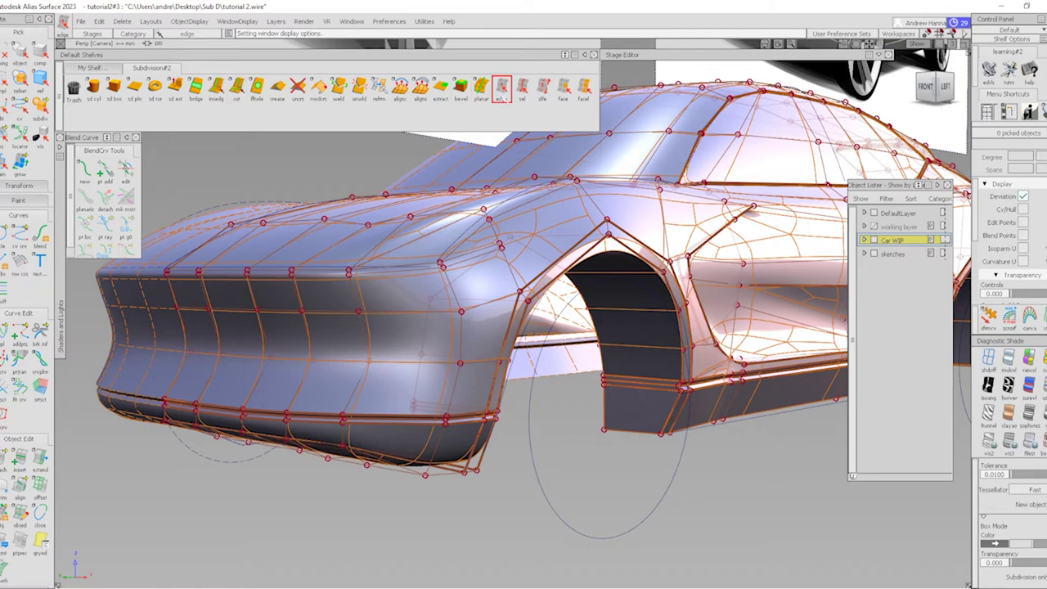
mouse_move(517, 369)
left_mouse_down("alt+shift")
mouse_move(444, 374)
mouse_move(337, 322)
left_mouse_up("alt+shift")
left_click(336, 305)
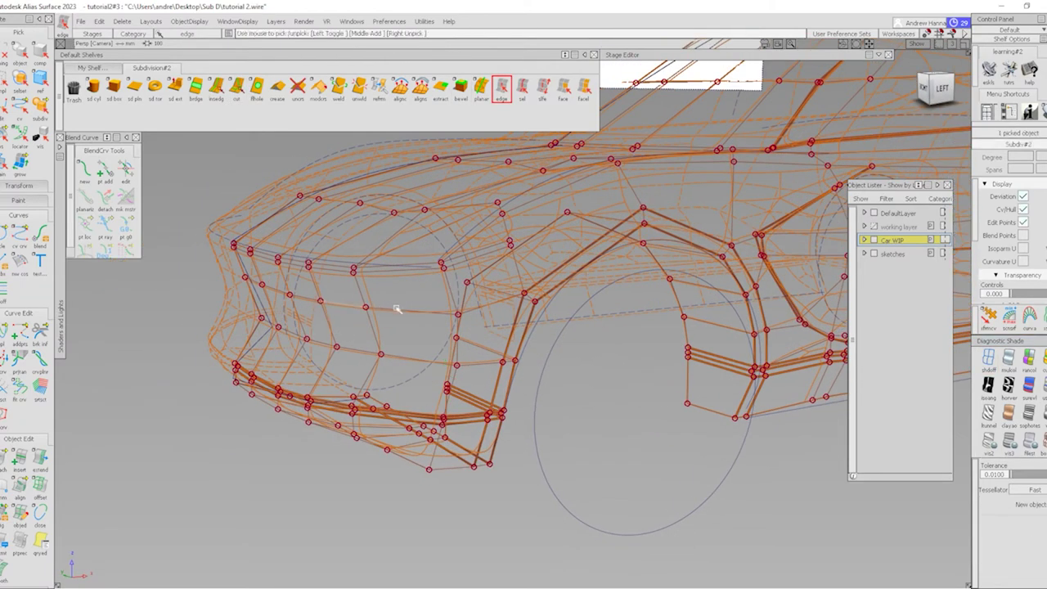
left_click_drag(403, 312, 456, 337, "alt+shift")
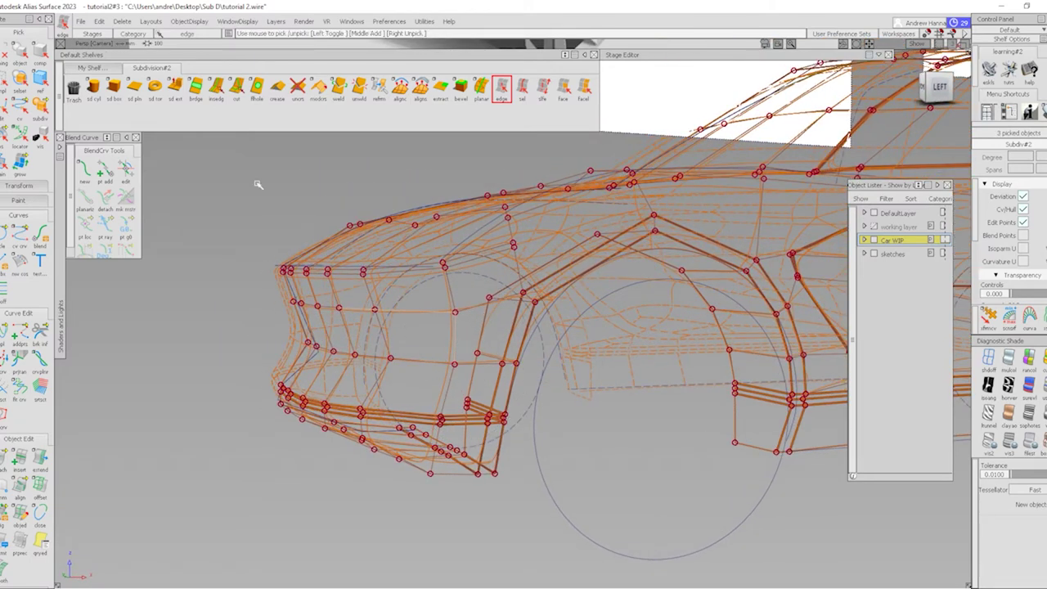
left_click(277, 87)
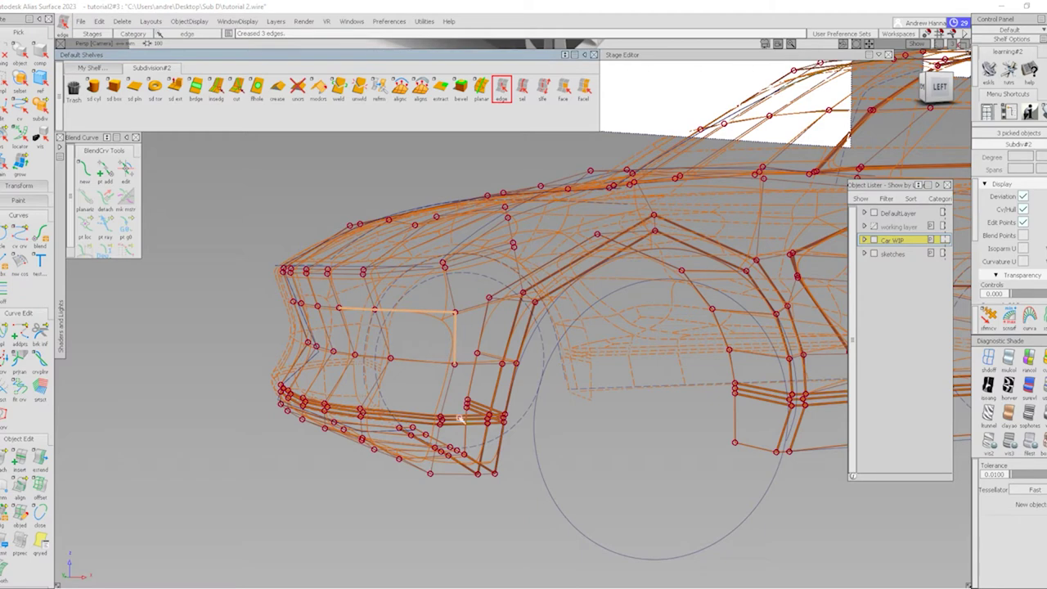
left_click(452, 337)
Insert a horizontal edge loop just above the creased lower bumper lines, working in the left view
left_click(216, 88)
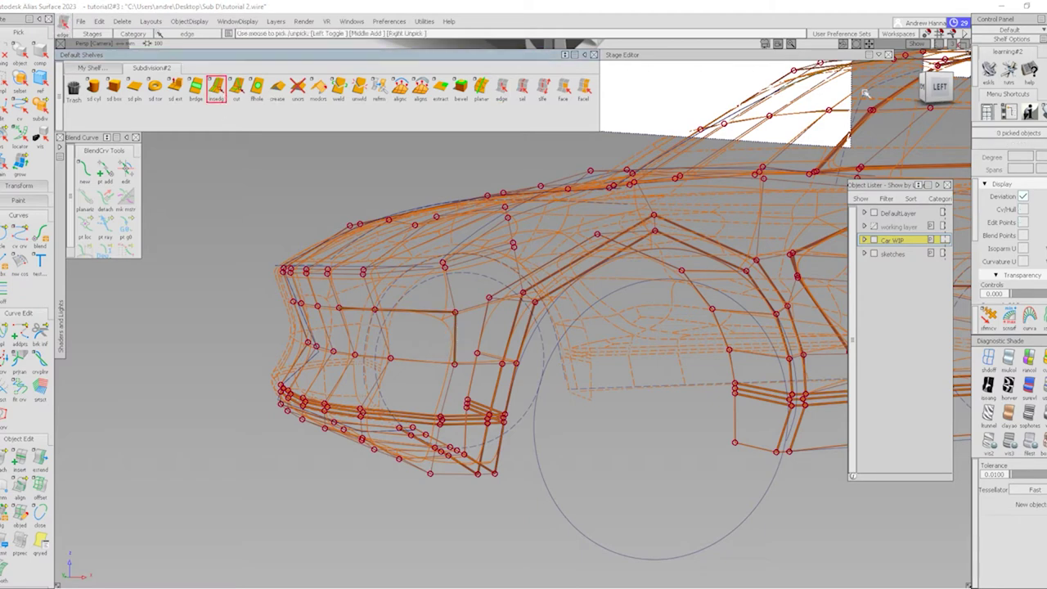
left_click_drag(546, 358, 434, 372, "alt+shift")
scroll(434, 393, "up", 5)
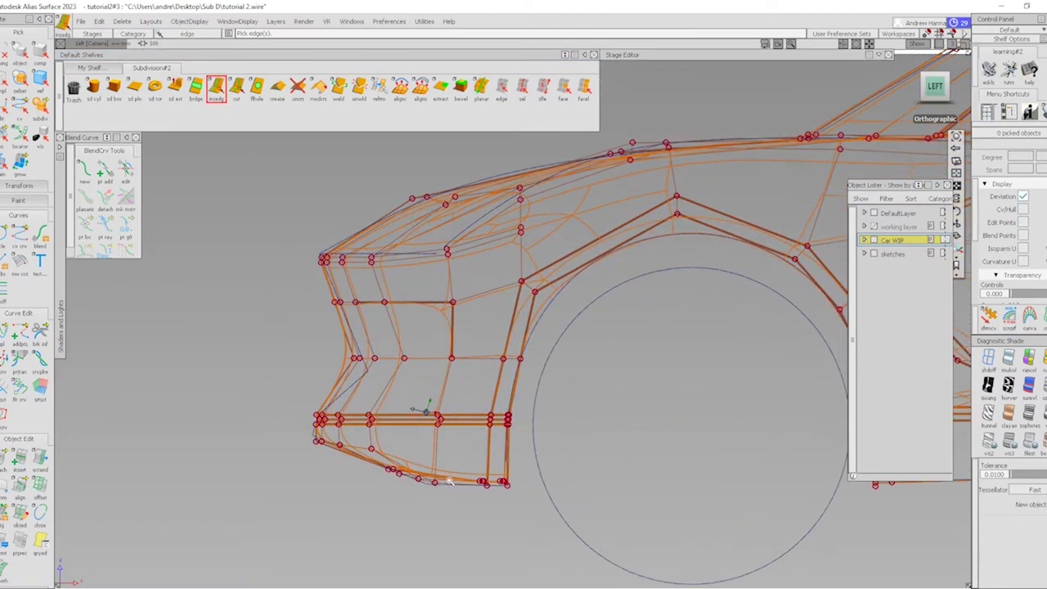
left_click(451, 410)
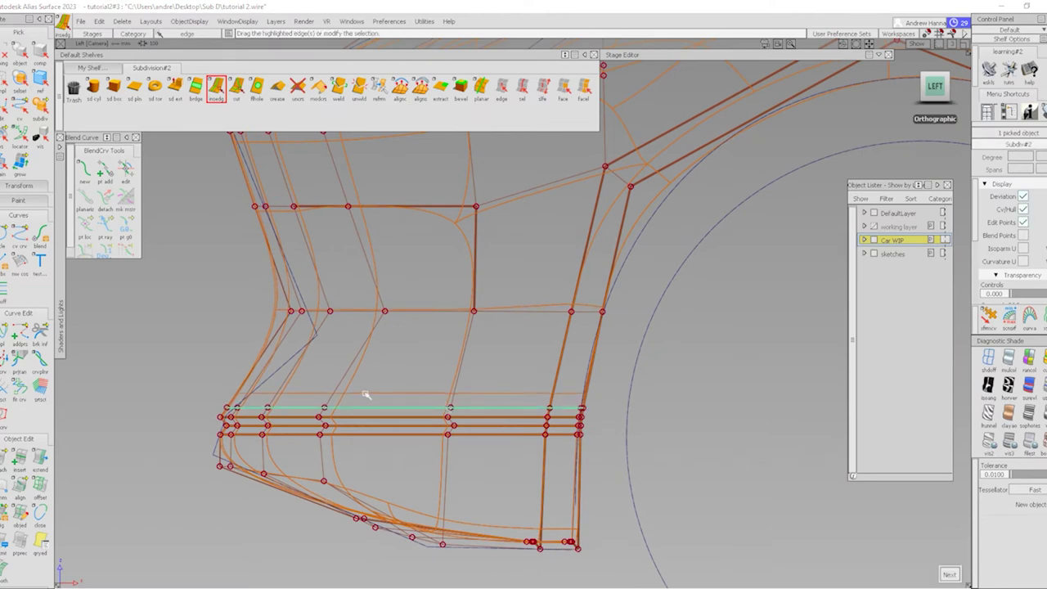
key("Escape")
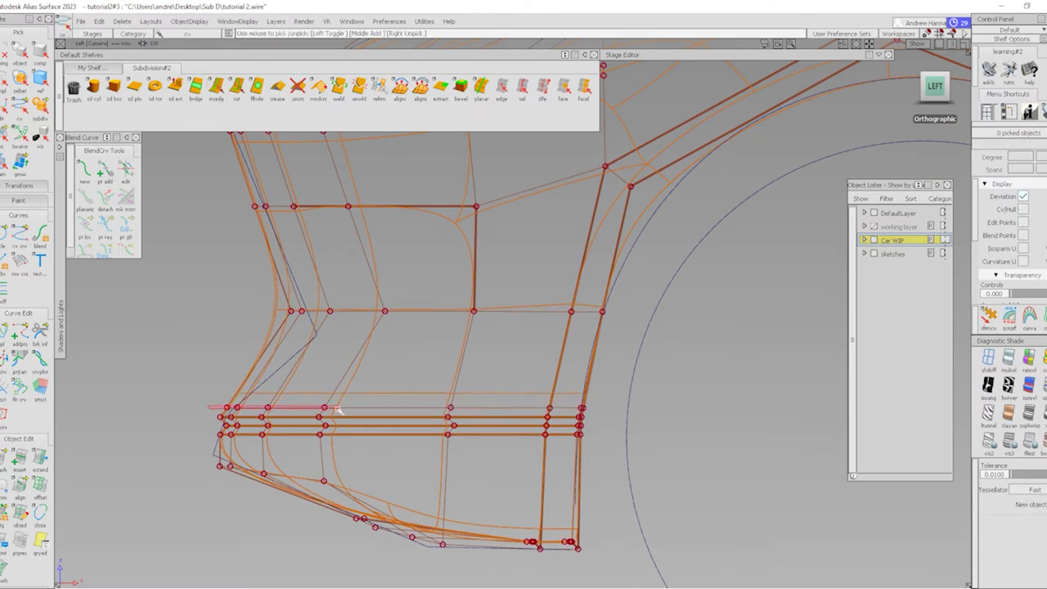
Shift the control vertices along the front bumper recess's lower edge slightly forward in the side view
left_click_drag(337, 410, 389, 385)
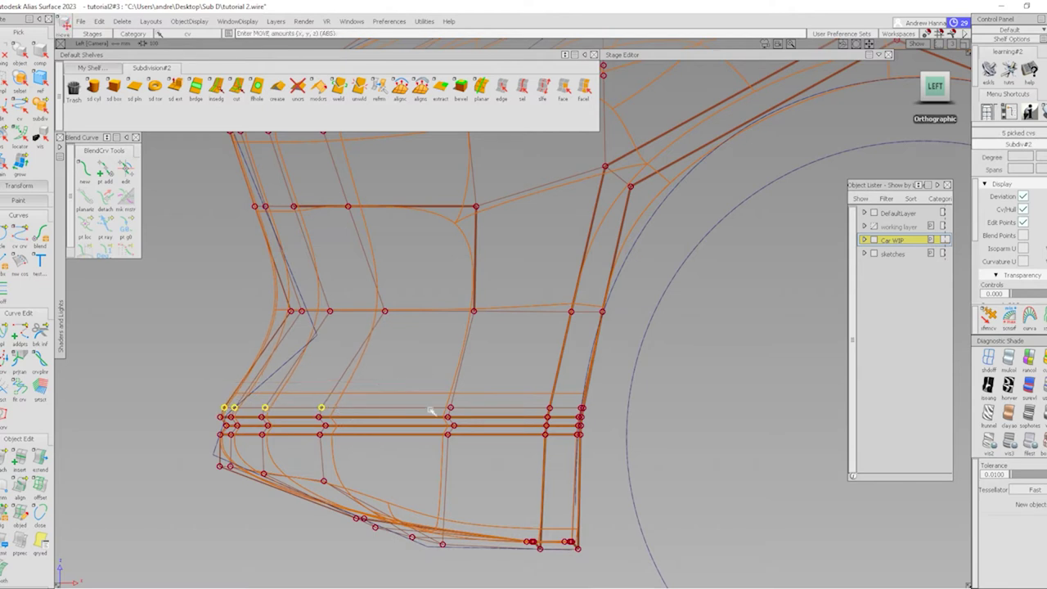
left_click(450, 407)
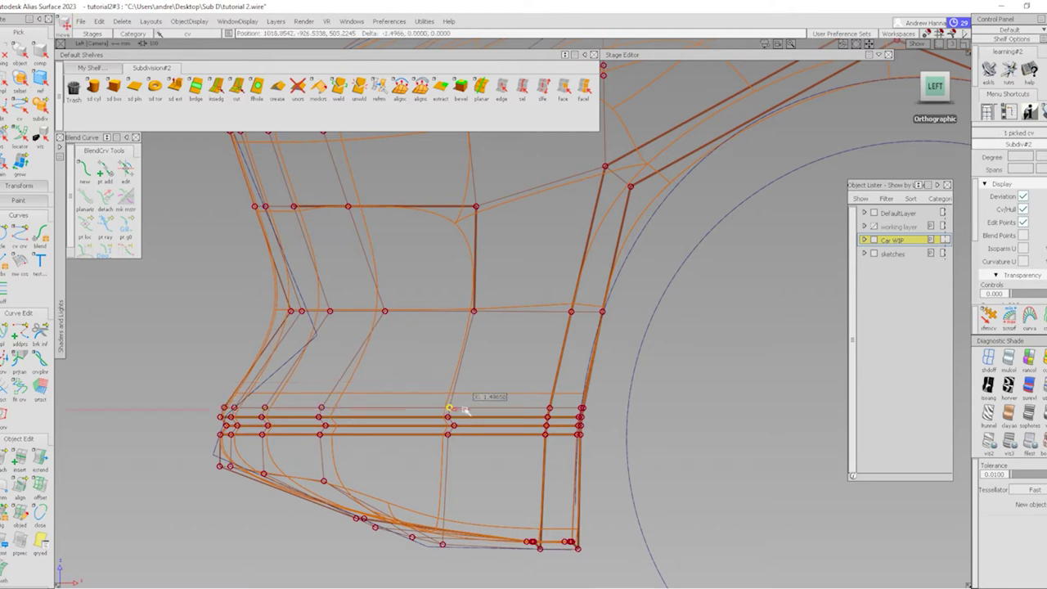
left_click(464, 354)
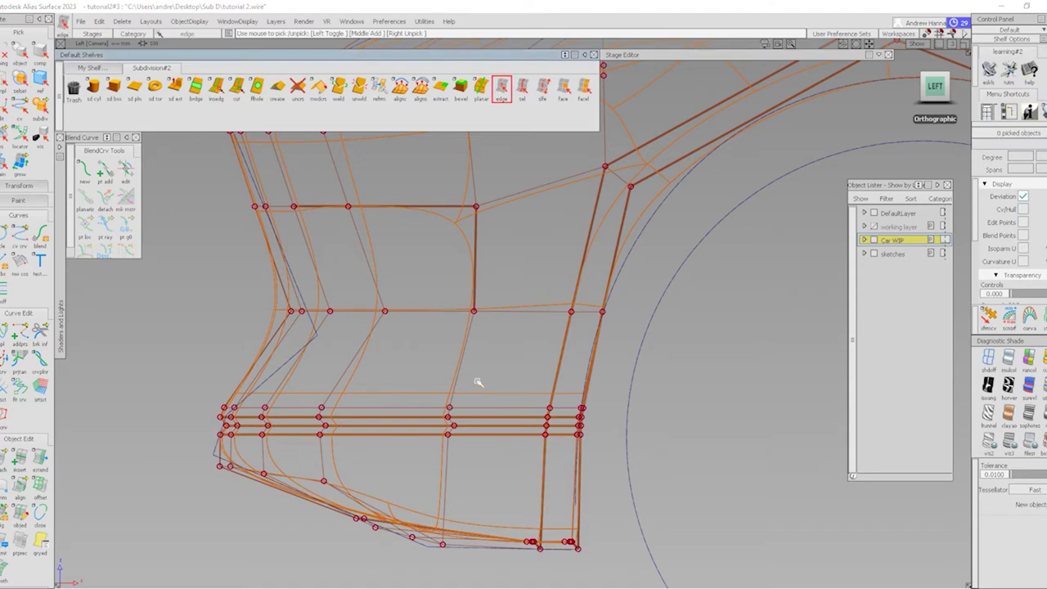
Crease the outer edges along the bumper recess's bottom line and the vertical edge joining them to the existing corner crease
key("e")
left_click(415, 410)
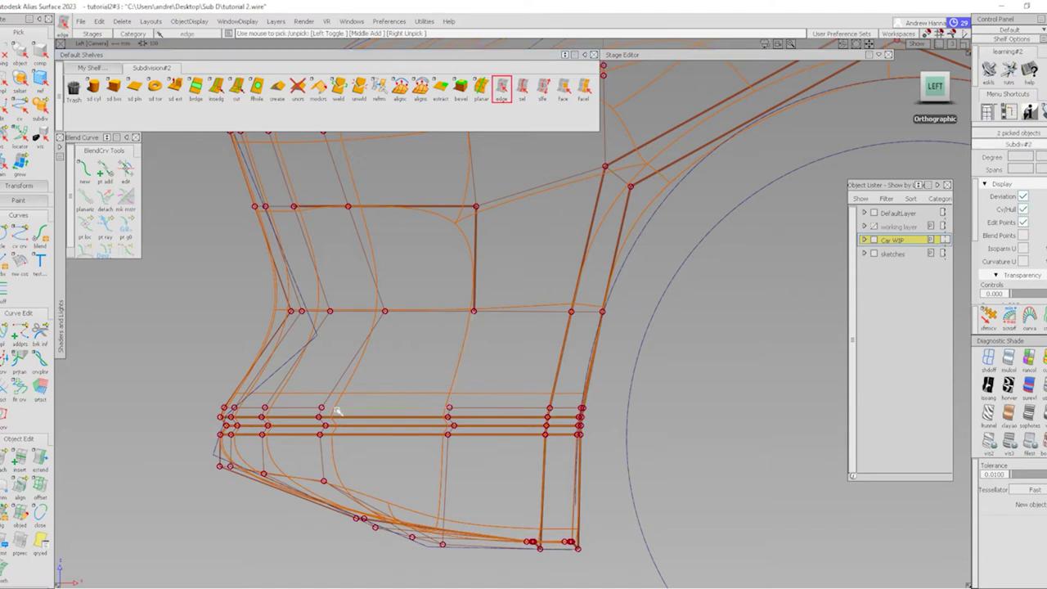
left_click_drag(381, 368, 698, 360, "alt+shift")
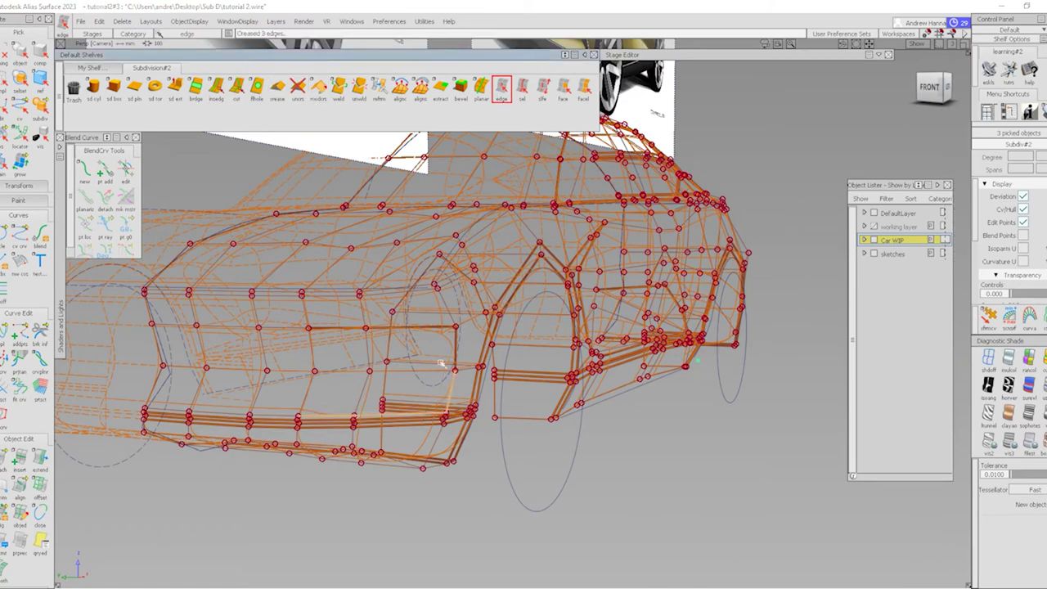
left_click(471, 426)
Move the vertical column of control vertices at the front bumper's outer corner slightly inboard
mouse_move(471, 426)
left_mouse_down("alt+shift")
mouse_move(463, 356)
mouse_move(673, 318)
mouse_move(662, 351)
mouse_move(351, 351)
mouse_move(431, 362)
mouse_move(434, 348)
left_mouse_up("alt+shift")
right_click_drag(436, 383, 448, 392, "alt+shift")
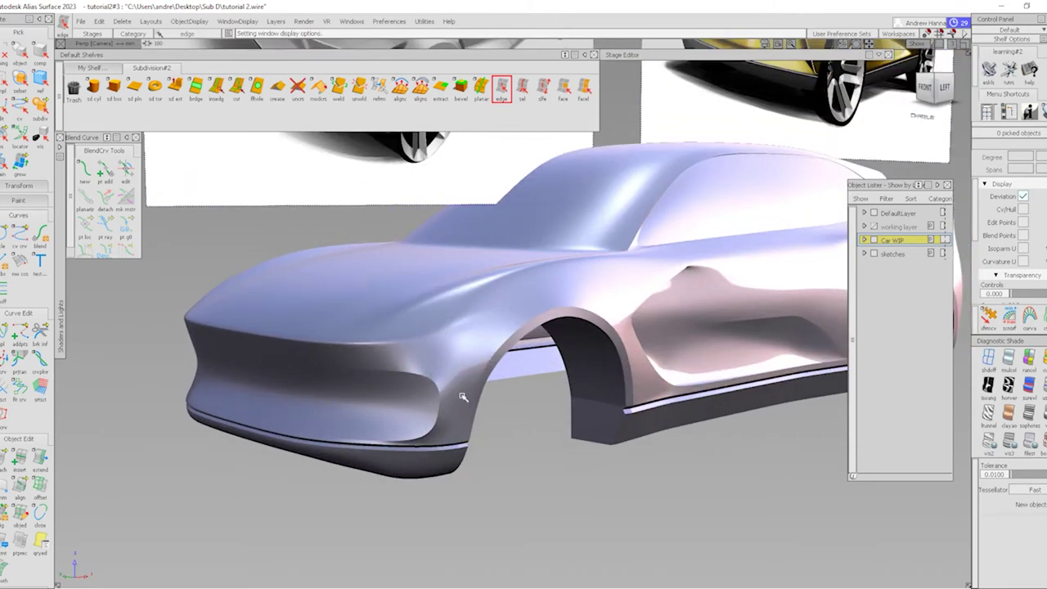
key("ctrl+h")
left_click_drag(449, 392, 468, 378, "alt+shift")
left_click(925, 87)
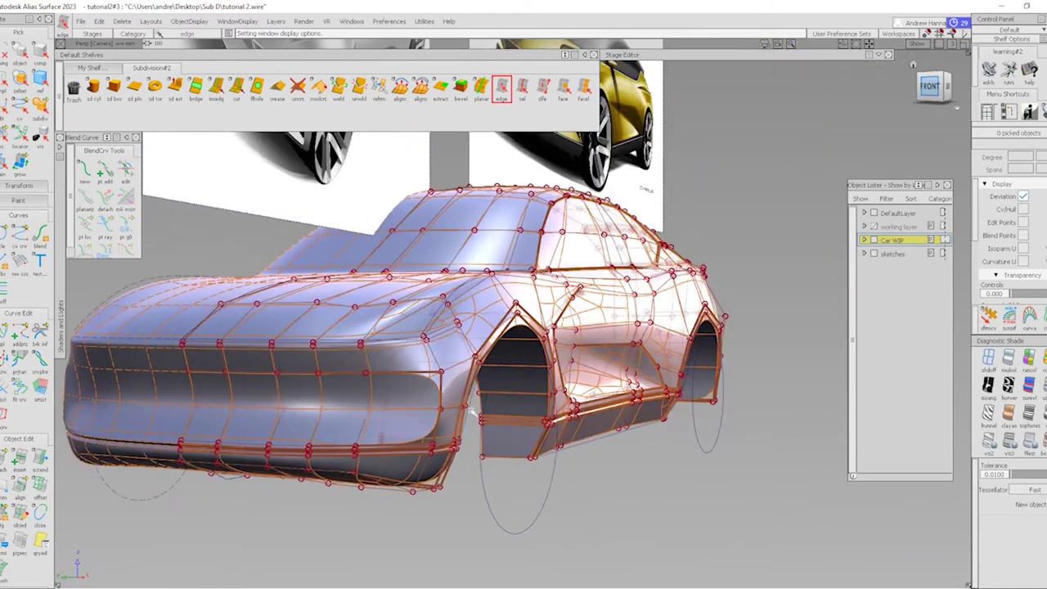
right_click_drag(491, 327, 511, 310, "alt+shift")
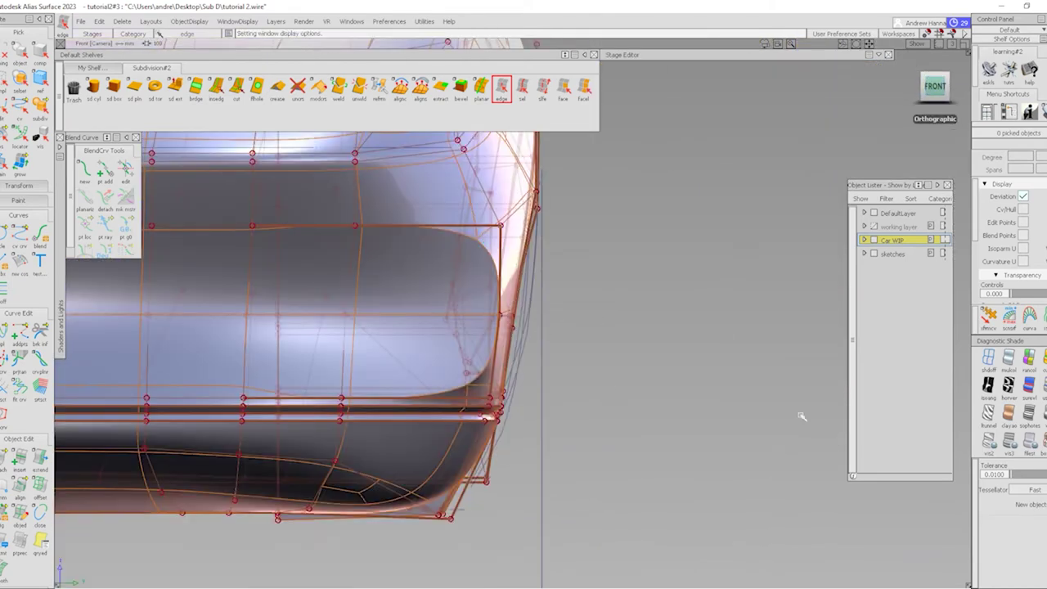
left_click(989, 317)
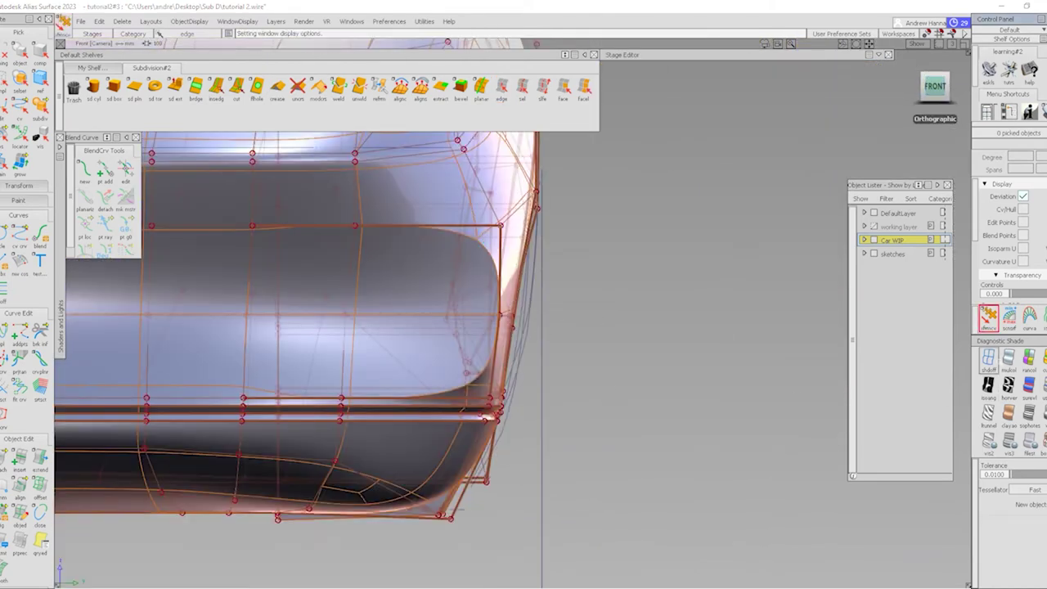
mouse_move(589, 444)
left_mouse_down("alt+shift")
mouse_move(458, 442)
mouse_move(427, 414)
mouse_move(459, 469)
mouse_move(437, 432)
mouse_move(489, 456)
left_mouse_up("alt+shift")
left_click_drag(491, 399, 496, 305)
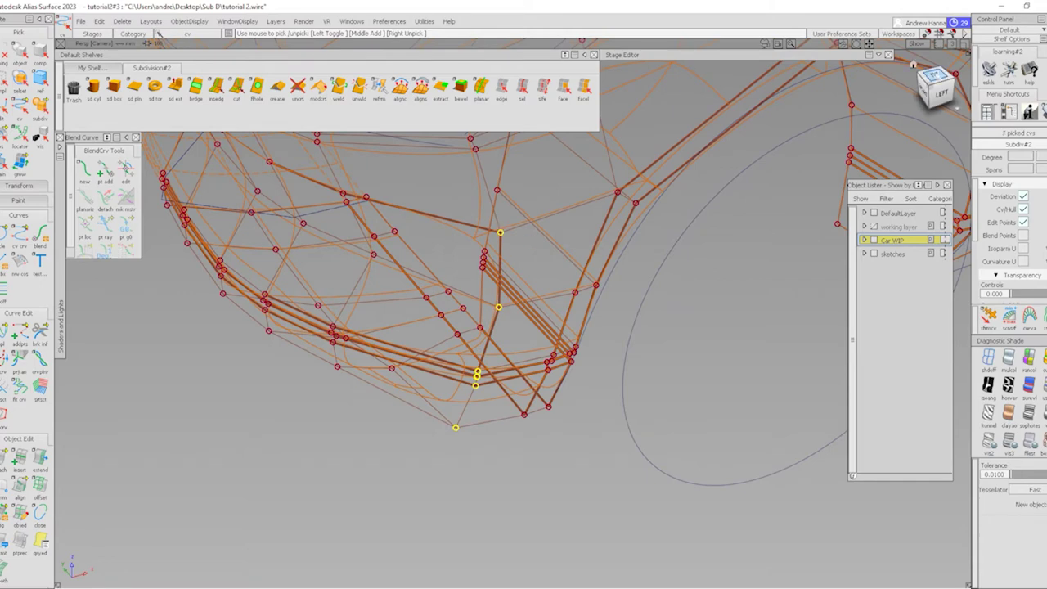
left_click_drag(491, 344, 643, 367)
key("ctrl+shift+n")
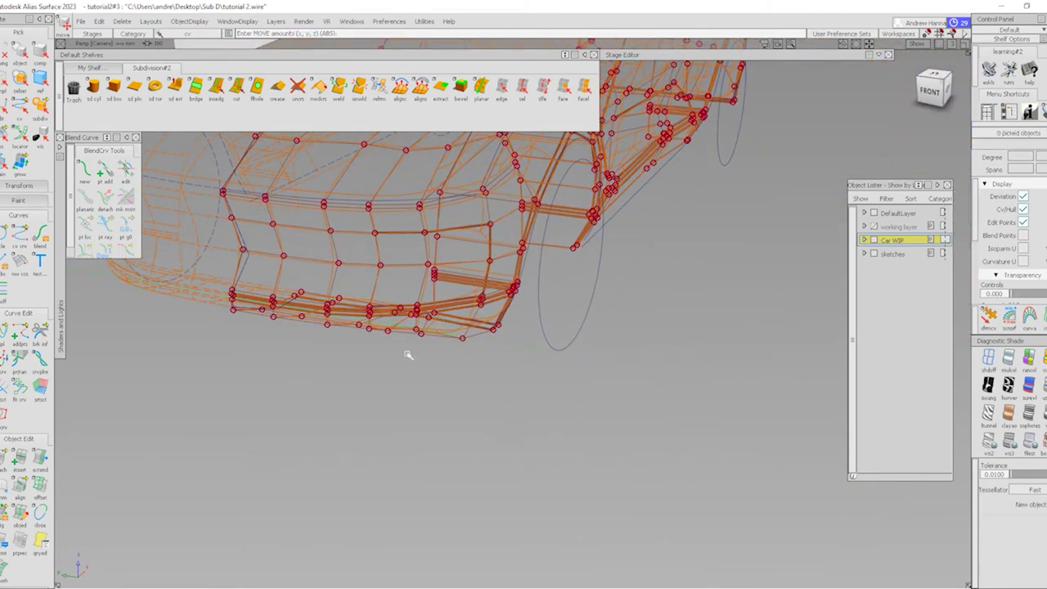
Insert an edge loop across the front bumper just below the recess's upper crease, extending around to the wheel arch
mouse_move(408, 354)
left_mouse_down("alt+shift")
mouse_move(542, 367)
mouse_move(603, 351)
mouse_move(568, 365)
mouse_move(540, 414)
mouse_move(531, 357)
mouse_move(567, 375)
mouse_move(433, 290)
mouse_move(510, 336)
left_mouse_up("alt+shift")
scroll(557, 365, "up", 3)
key("2")
key("1")
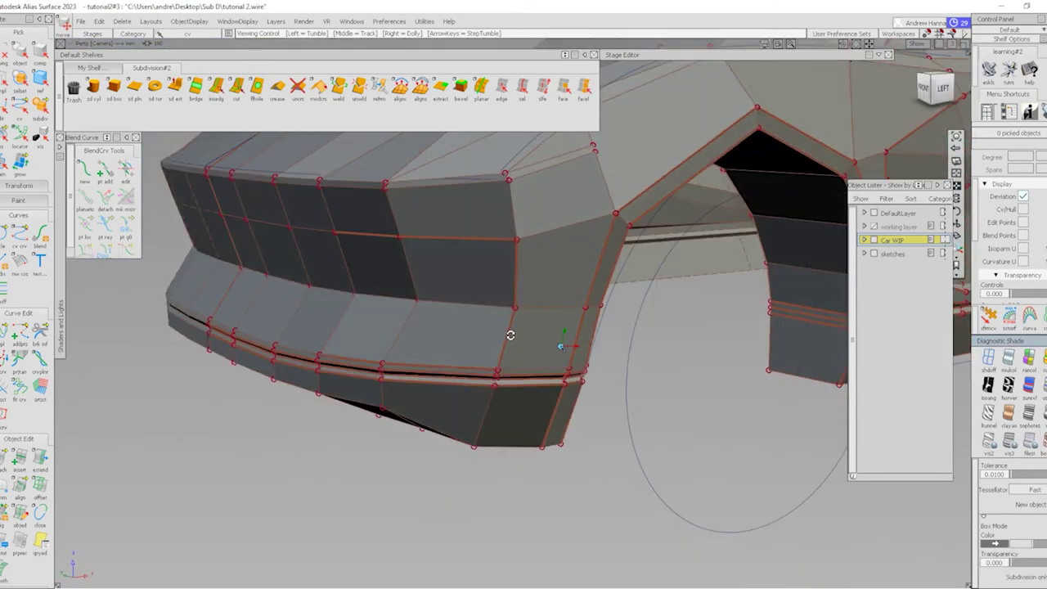
left_click(216, 87)
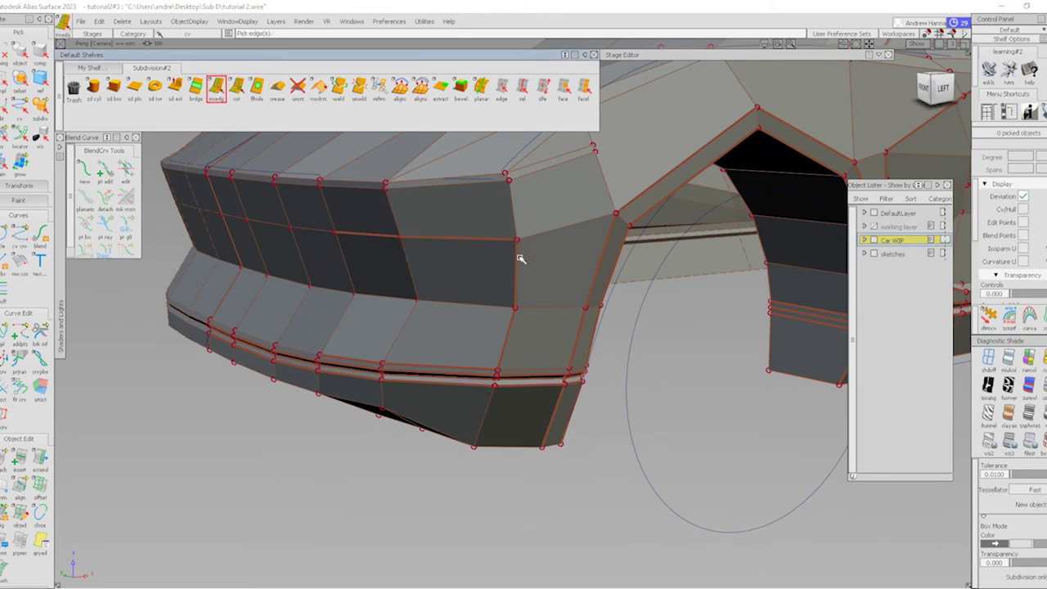
left_click_drag(518, 258, 518, 260)
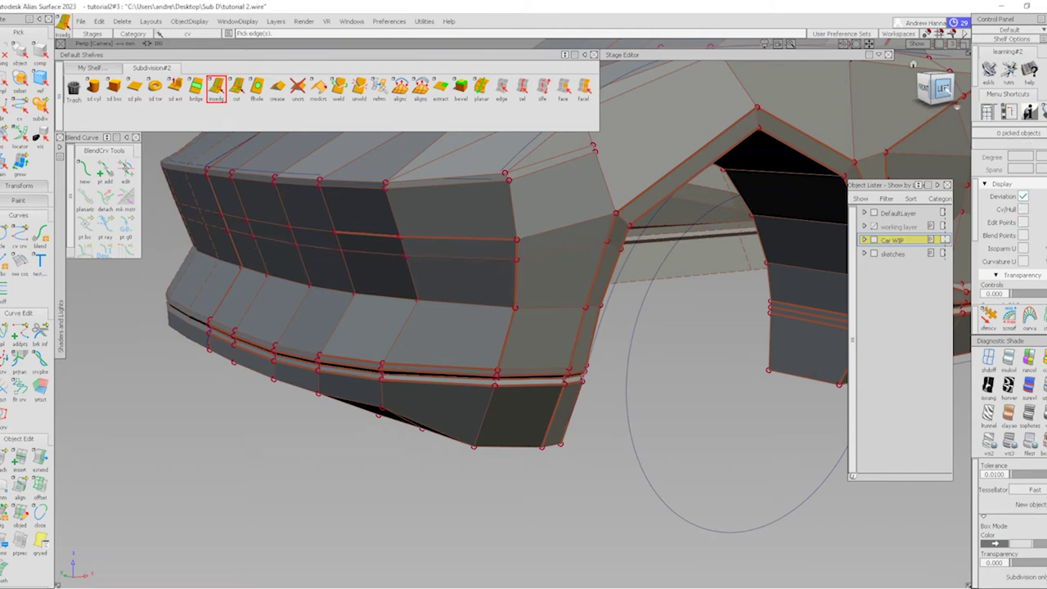
Reposition the vertex pairs on the front wheel arch's forward side in the side view so they follow the wheel's curve
left_click(953, 98)
left_click_drag(646, 414, 753, 320, "ctrl+shift")
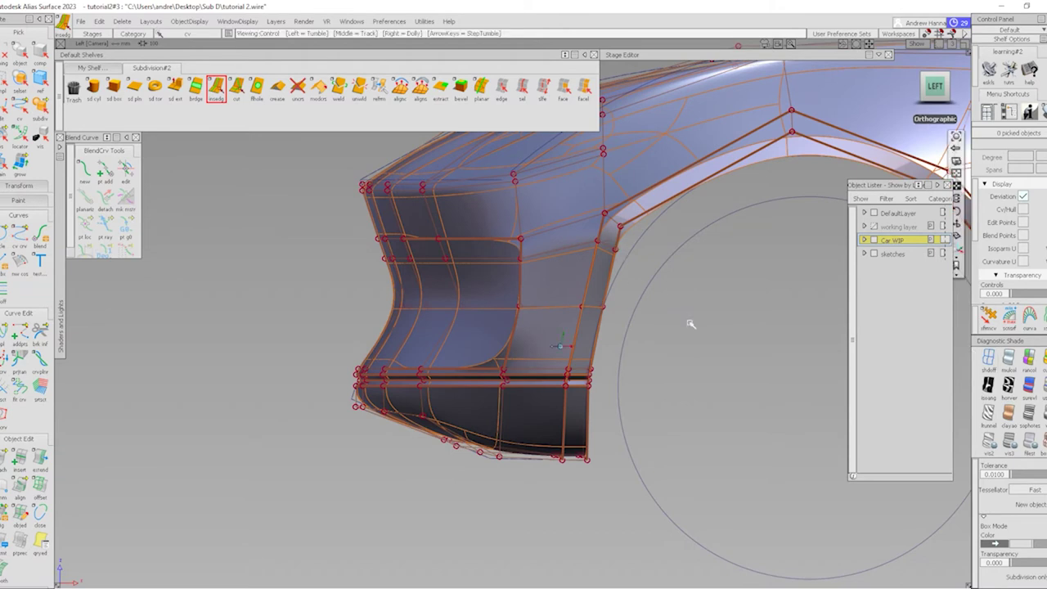
middle_click_drag(689, 320, 584, 351, "alt+shift")
left_click(988, 358)
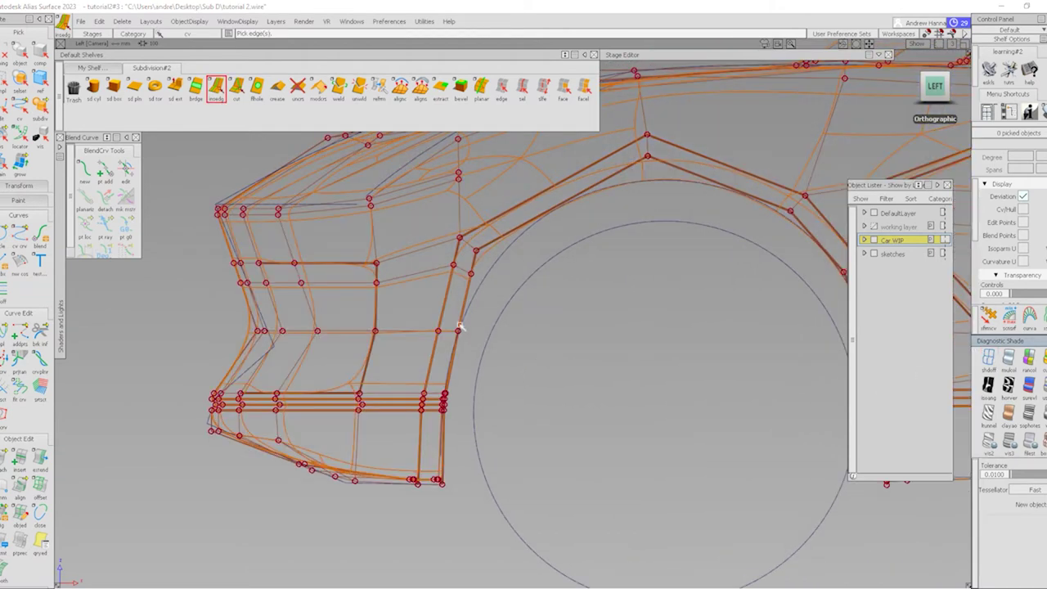
mouse_move(449, 228)
left_mouse_down()
mouse_move(495, 261)
mouse_move(591, 250)
left_mouse_up()
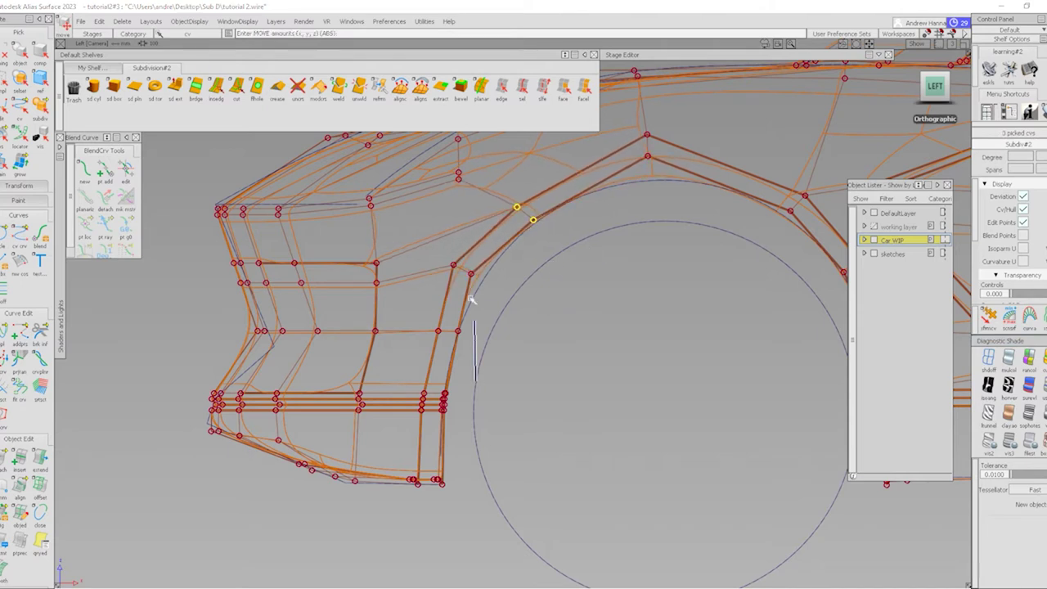
key("ctrl+z")
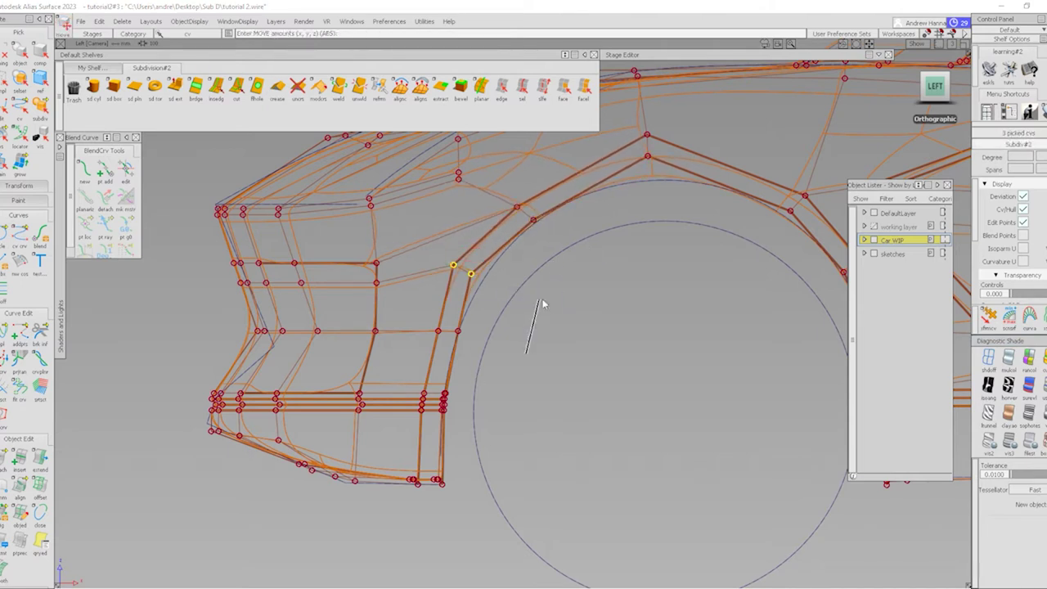
right_click_drag(542, 300, 509, 370)
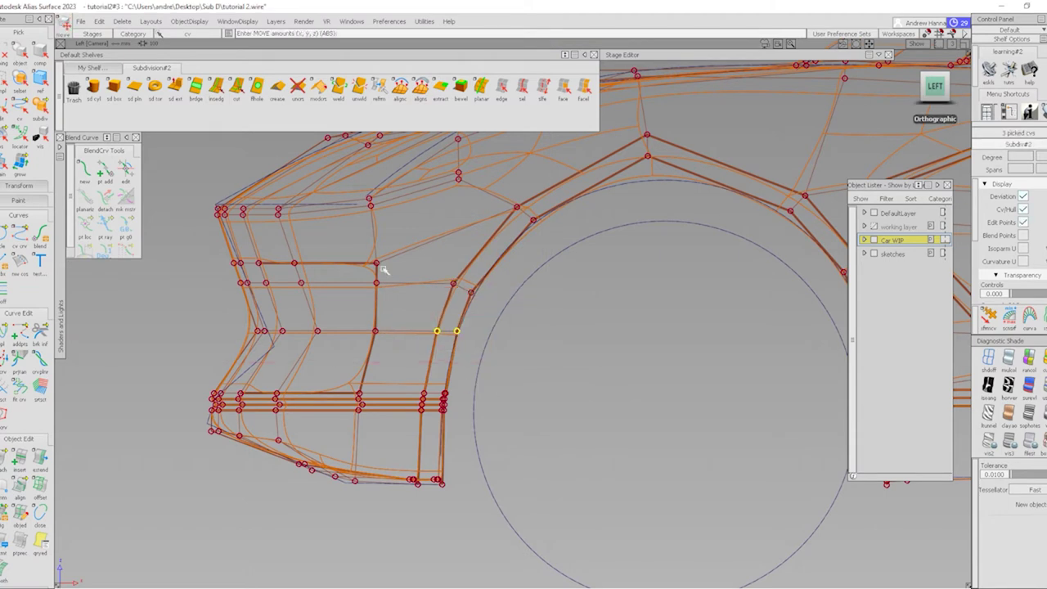
Lower the vertex pair at the peak of the front wheel arch slightly
left_click_drag(692, 234, 567, 286, "alt+shift")
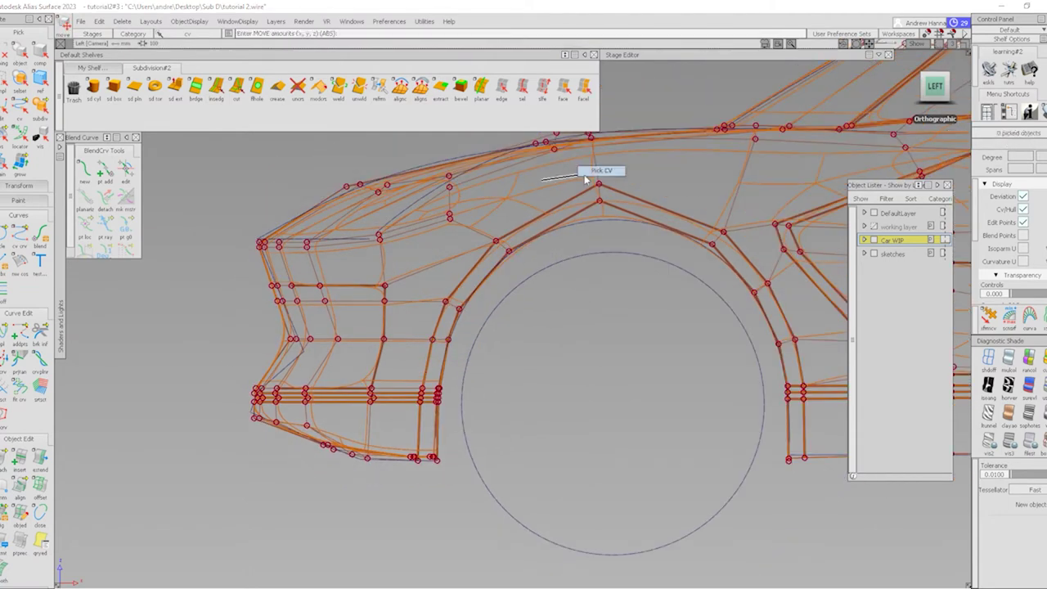
left_click_drag(585, 168, 630, 236)
right_click_drag(615, 248, 673, 267)
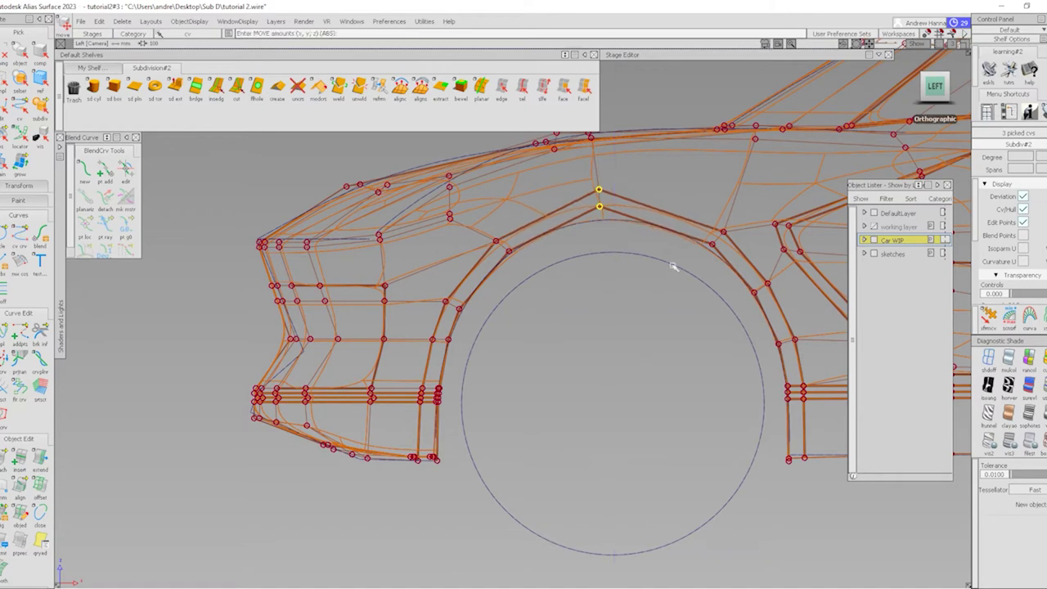
key("ctrl+shift+n")
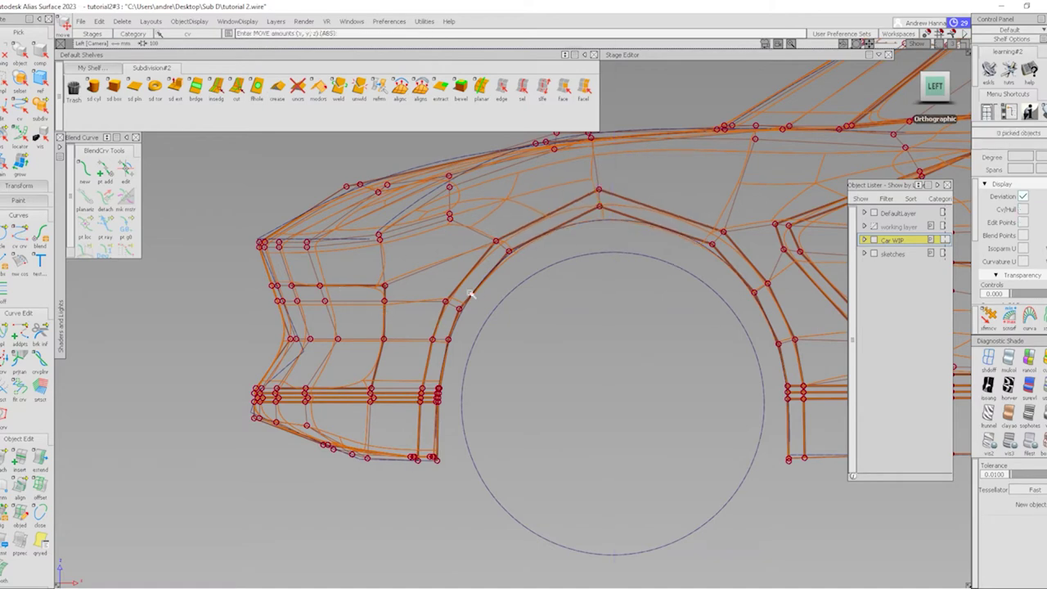
Examine the shaded car body's front end and wheel arches against the reference sketches
left_click_drag(553, 317, 545, 355, "alt+shift")
mouse_move(415, 315)
left_mouse_down("alt+shift")
mouse_move(511, 490)
mouse_move(491, 390)
mouse_move(559, 339)
mouse_move(572, 344)
left_mouse_up("alt+shift")
mouse_move(680, 216)
left_mouse_down("alt+shift")
mouse_move(838, 186)
mouse_move(696, 271)
mouse_move(499, 327)
mouse_move(510, 318)
mouse_move(311, 390)
left_mouse_up("alt+shift")
right_click_drag(311, 390, 540, 235, "alt+shift")
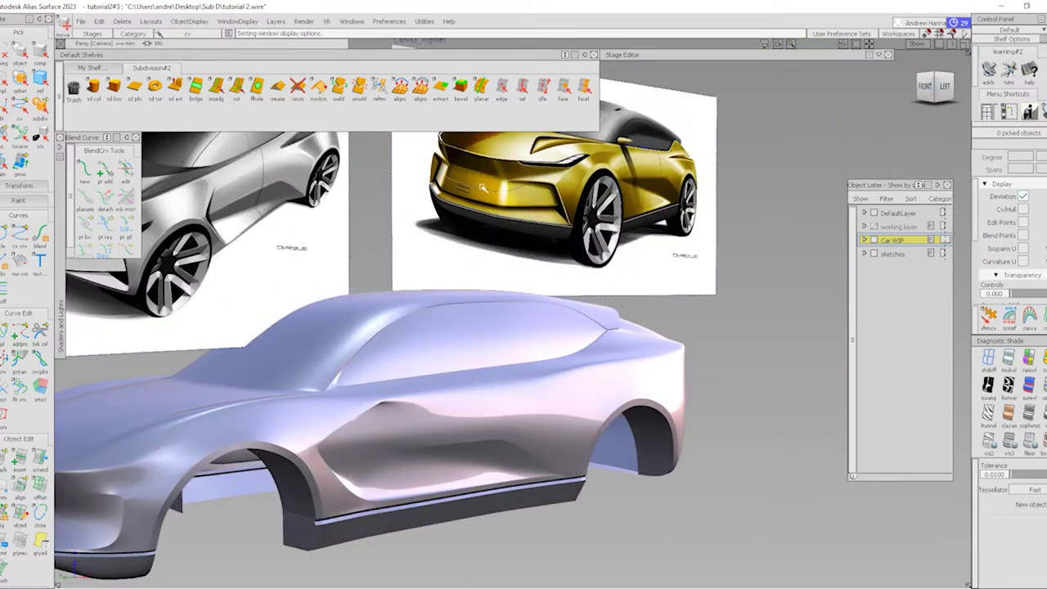
left_click_drag(540, 235, 389, 439, "alt+shift")
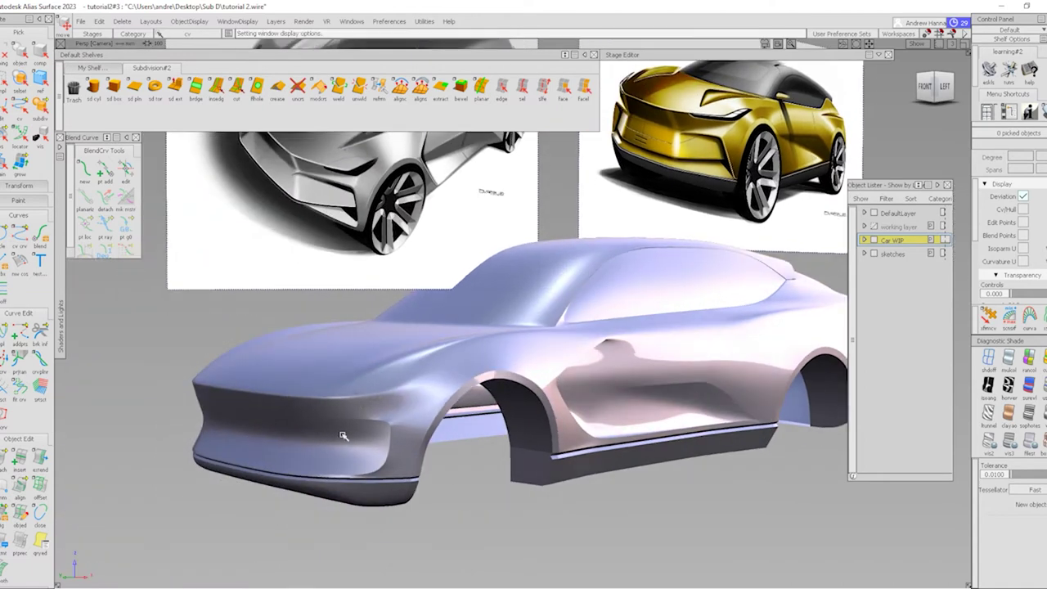
right_click_drag(390, 439, 620, 63, "alt+shift")
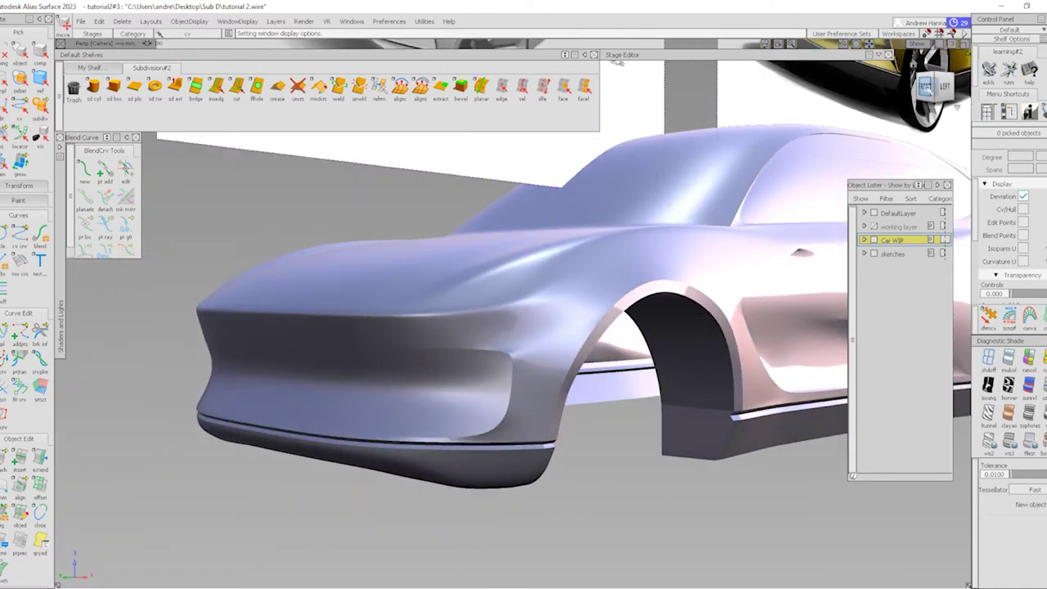
Raise the control vertex at the outer end of the bumper recess's upper crease in the front view
key("F2")
key("3")
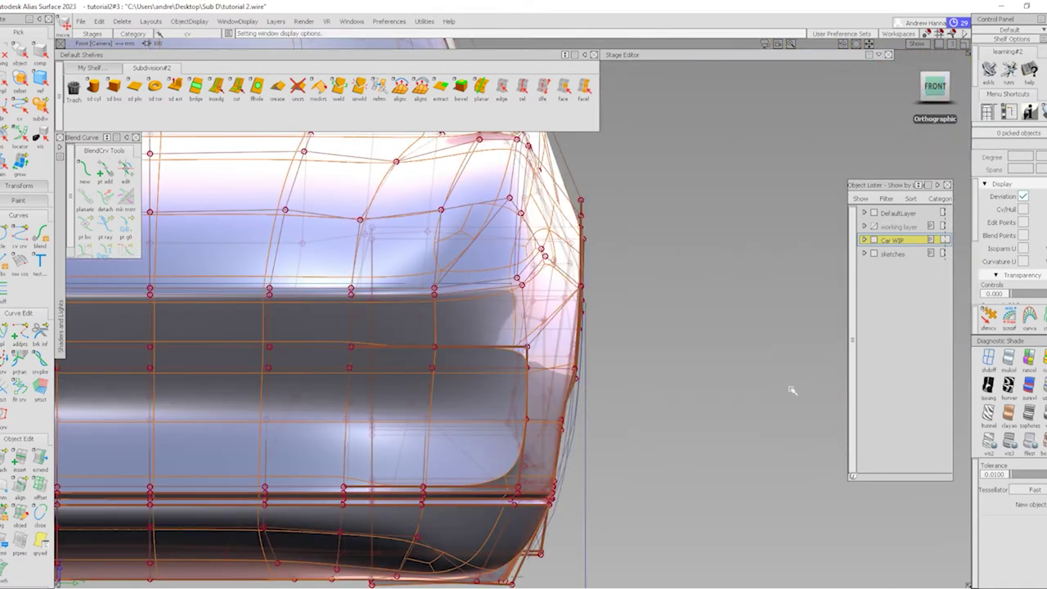
left_click(989, 358)
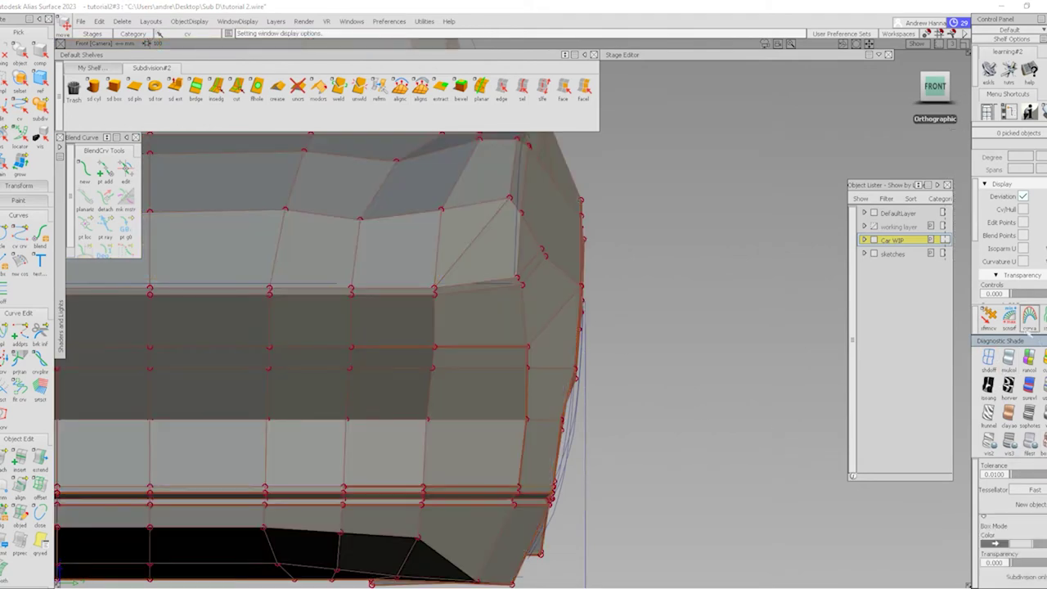
left_click(989, 318)
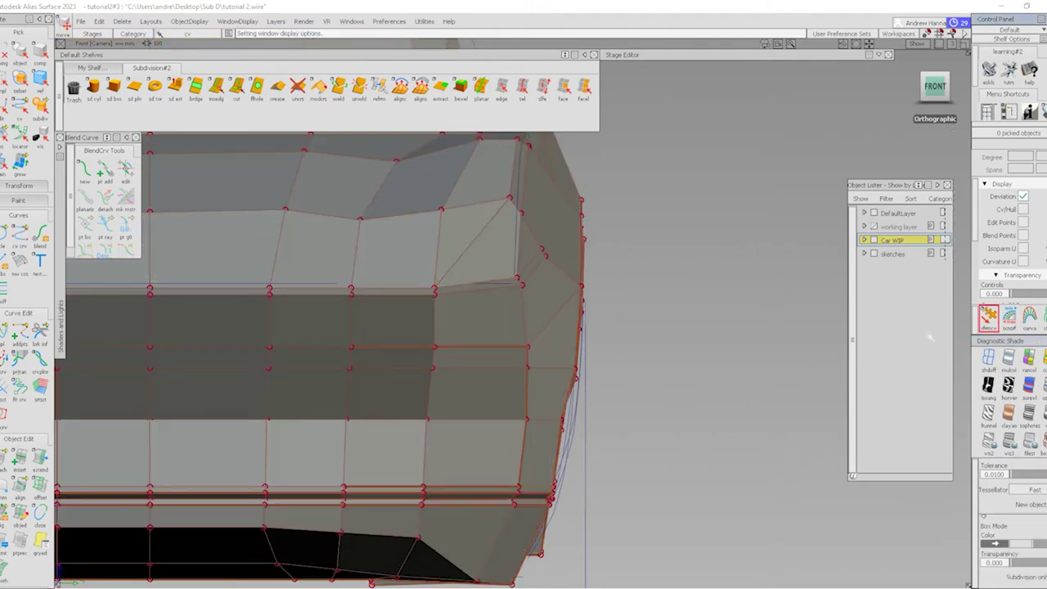
left_click(536, 352)
left_click_drag(532, 346, 636, 330, "ctrl+shift")
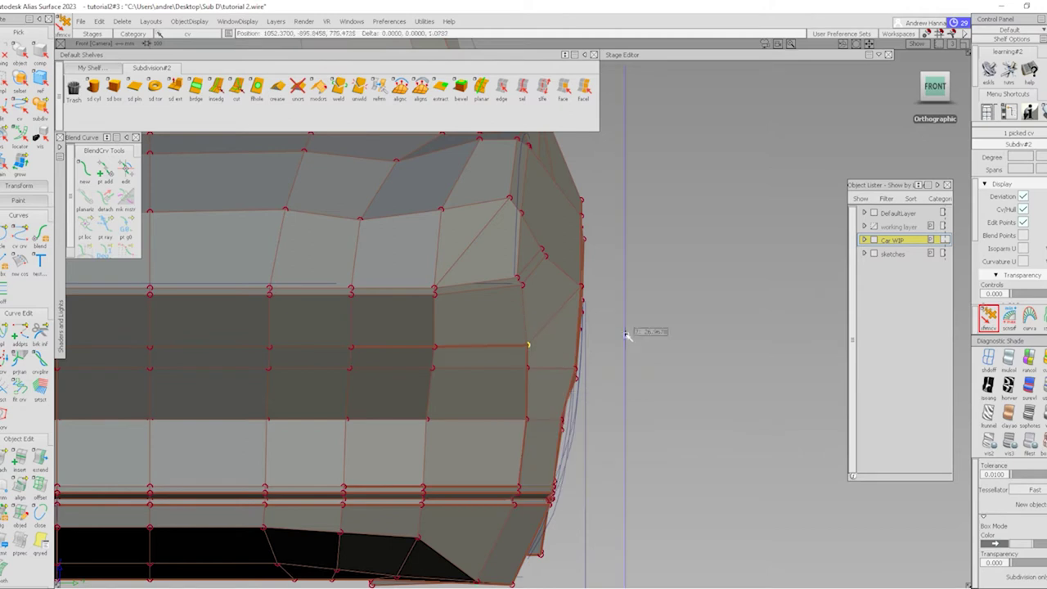
right_click_drag(636, 329, 651, 278)
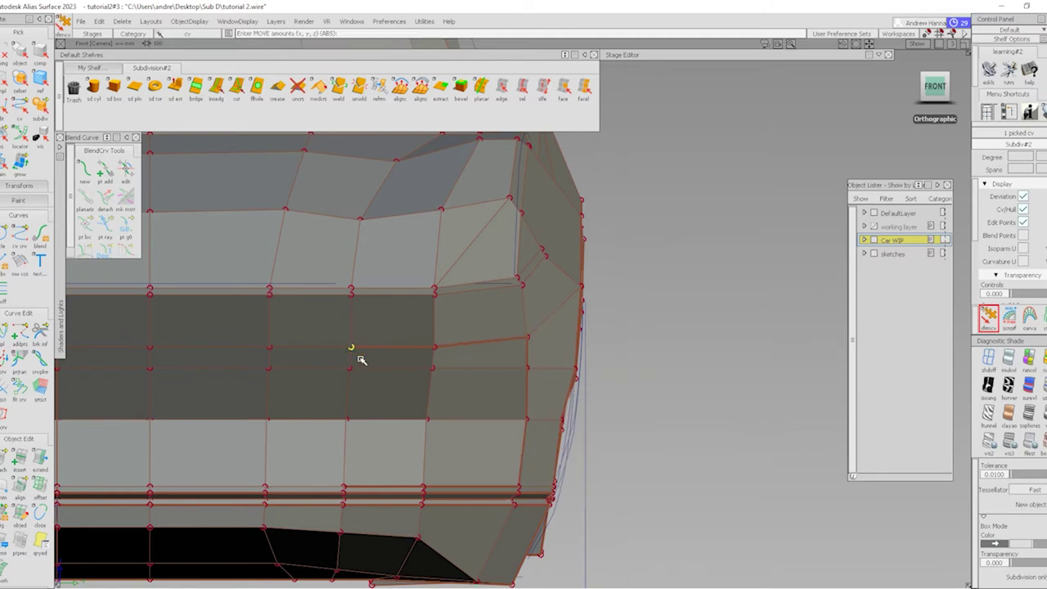
Lower the four inner vertices on the recess's upper line, and the four on the loop directly below it
middle_click_drag(360, 358, 624, 346, "alt+shift")
left_click_drag(280, 319, 434, 330, "ctrl+shift")
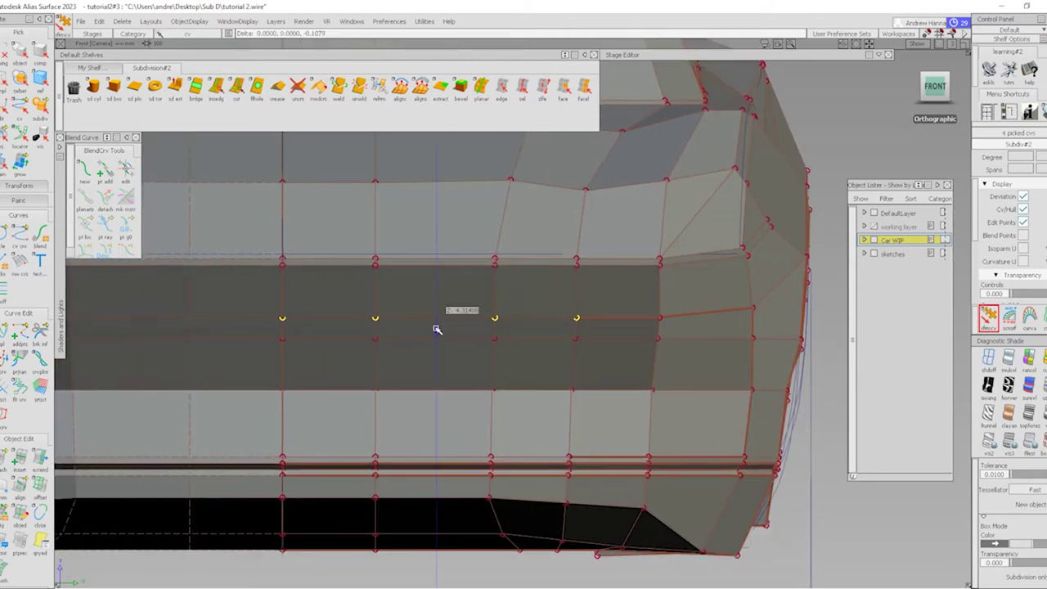
right_click_drag(435, 330, 404, 365)
left_click(285, 342)
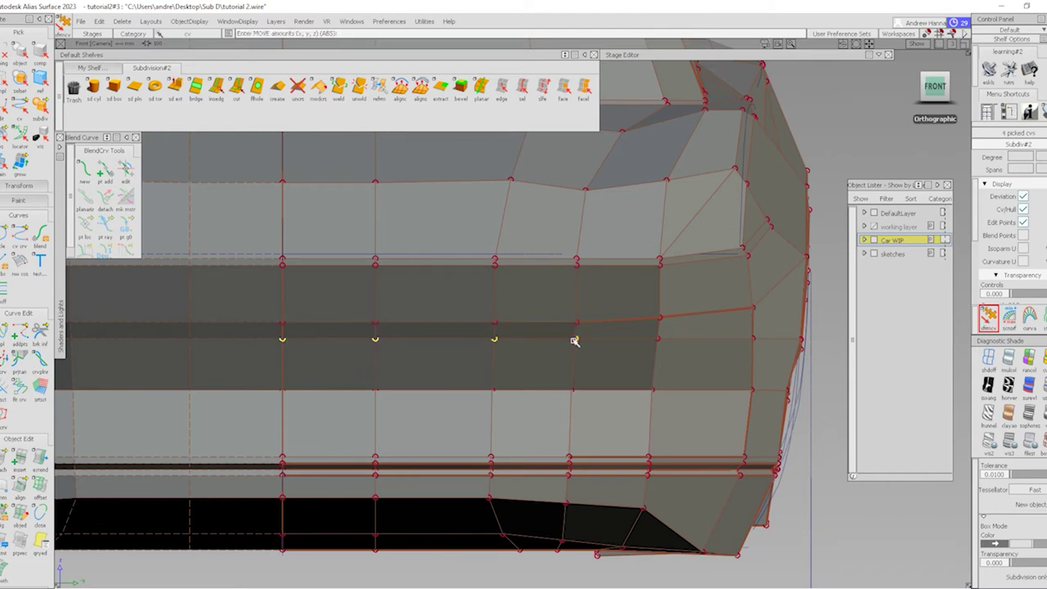
right_click_drag(576, 341, 601, 398)
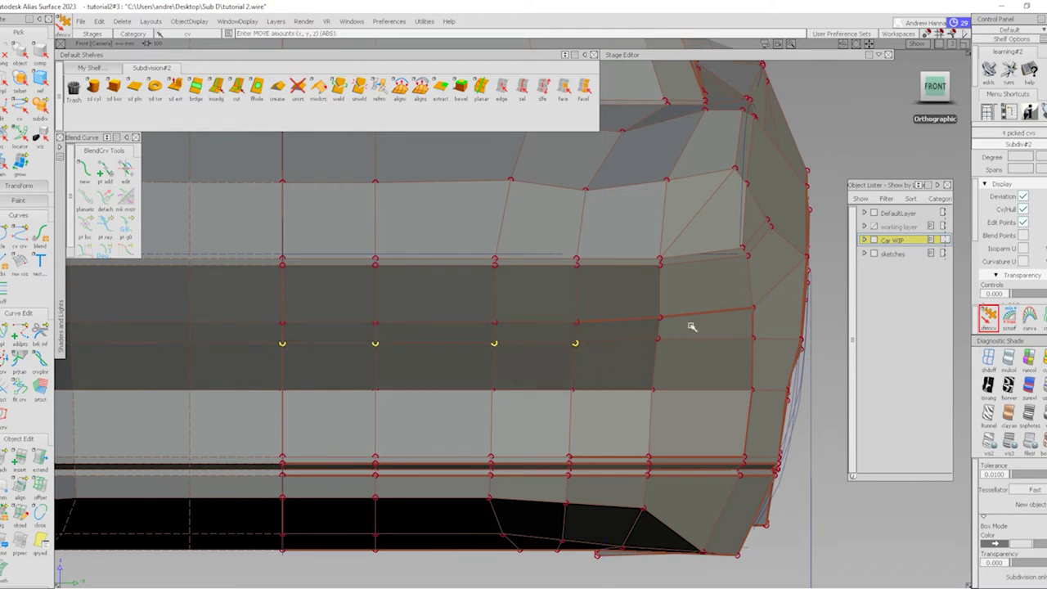
key("ctrl+shift+n")
Crease the next inboard edge on both the upper and lower lines of the front bumper recess
left_click(501, 88)
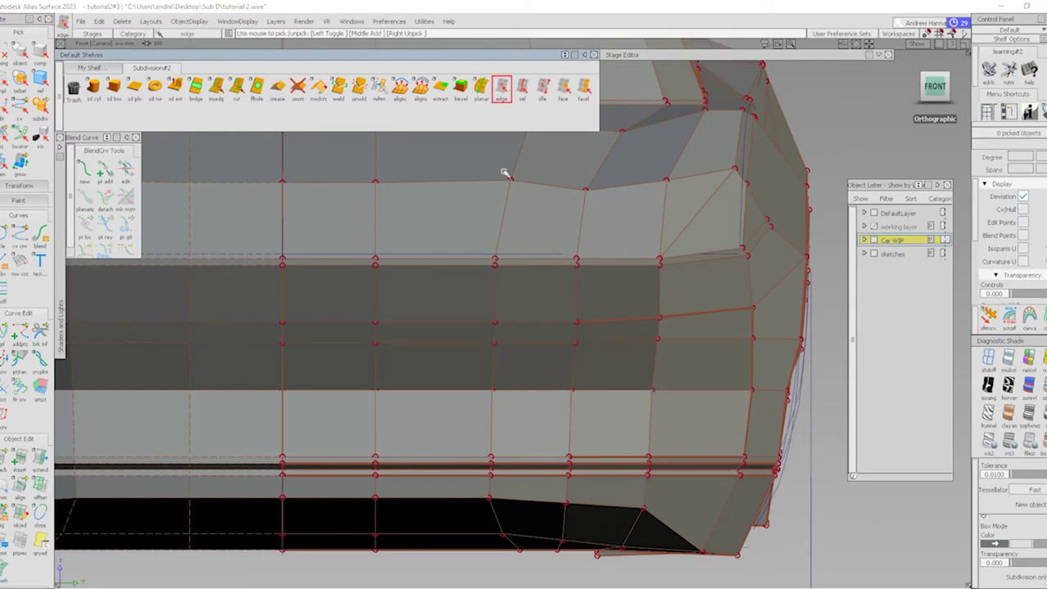
left_click(550, 459)
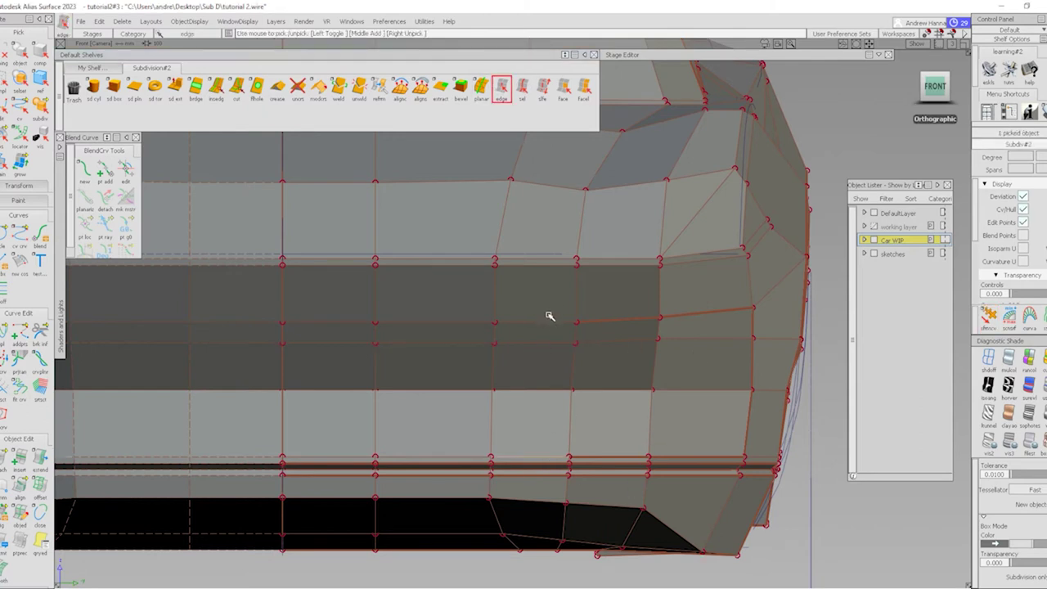
left_click(541, 325)
left_click(277, 88)
mouse_move(580, 398)
left_mouse_down("alt+shift")
mouse_move(650, 316)
mouse_move(603, 367)
mouse_move(637, 344)
mouse_move(699, 351)
mouse_move(680, 332)
left_mouse_up("alt+shift")
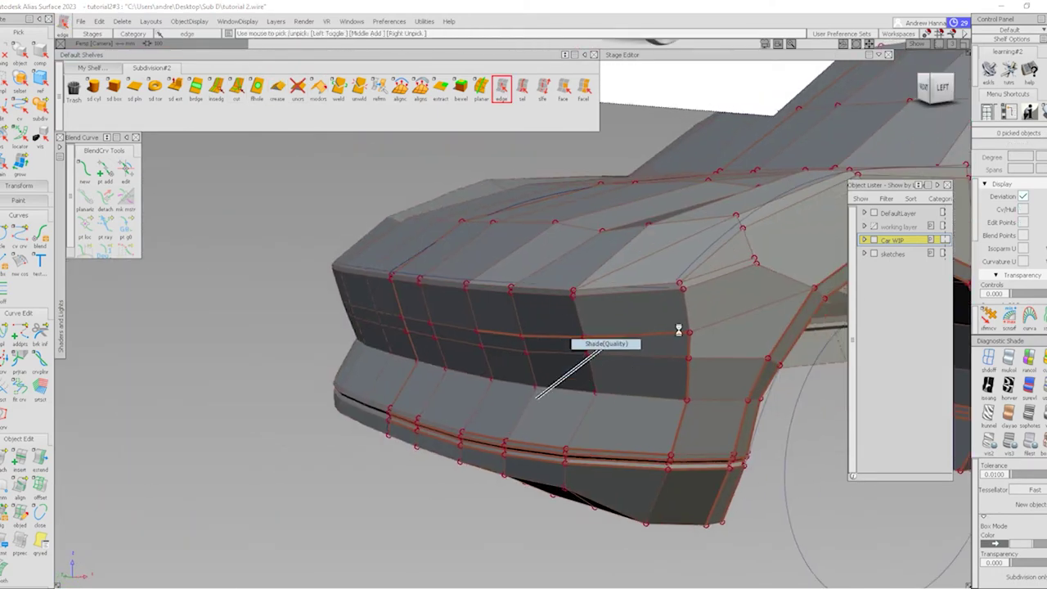
key("3")
mouse_move(614, 319)
left_mouse_down("alt+shift")
mouse_move(633, 358)
mouse_move(813, 335)
mouse_move(883, 335)
mouse_move(884, 355)
mouse_move(610, 389)
left_mouse_up("alt+shift")
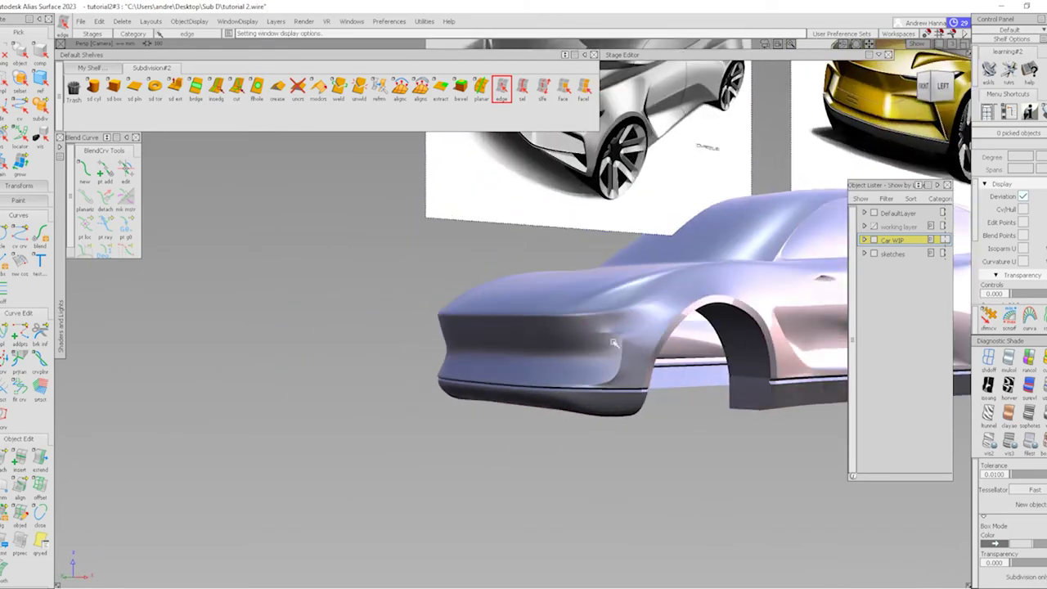
Insert a horizontal edge loop just above the lower crease of the bumper recess, running back to the front wheel arch
key("2")
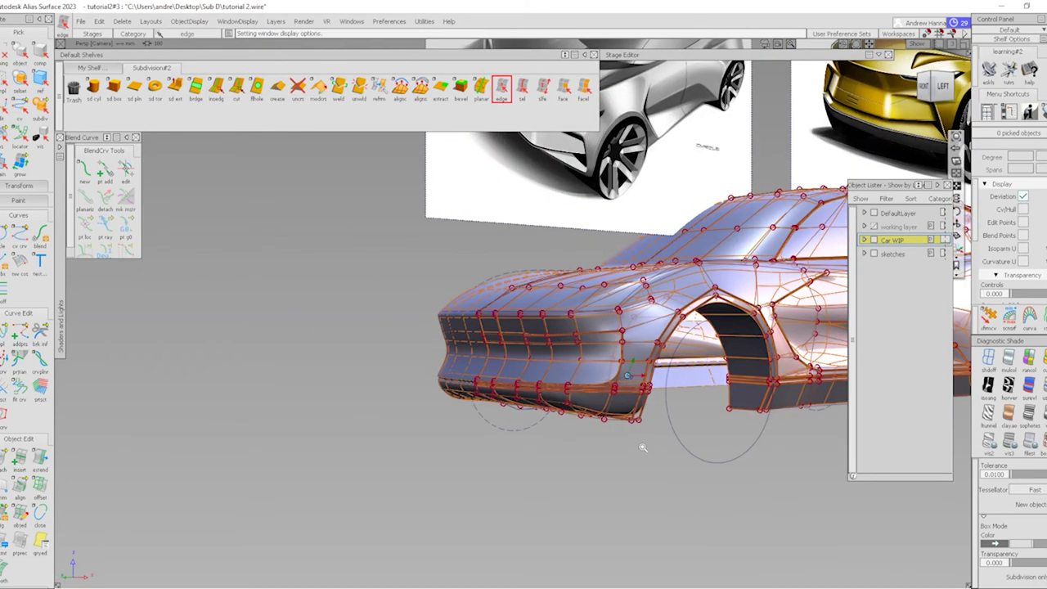
scroll(618, 378, "up", 5)
key("1")
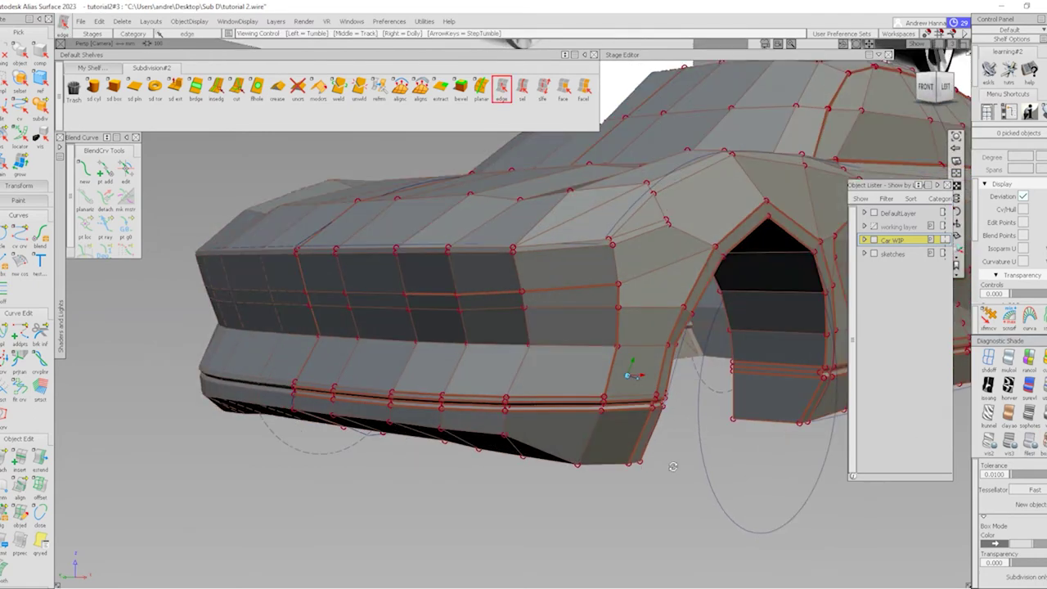
left_click(216, 89)
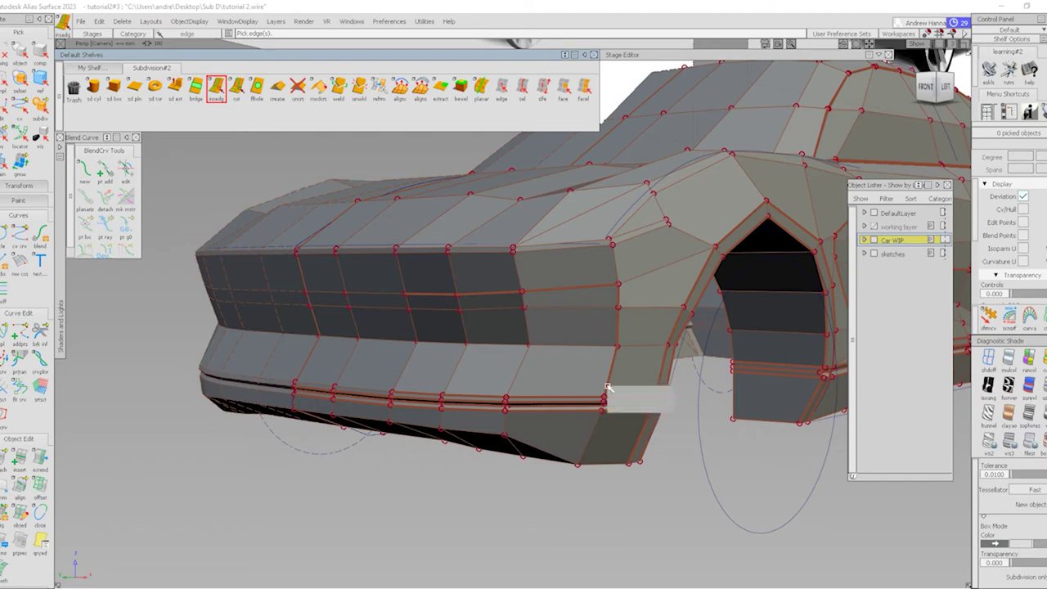
left_click_drag(612, 382, 707, 378)
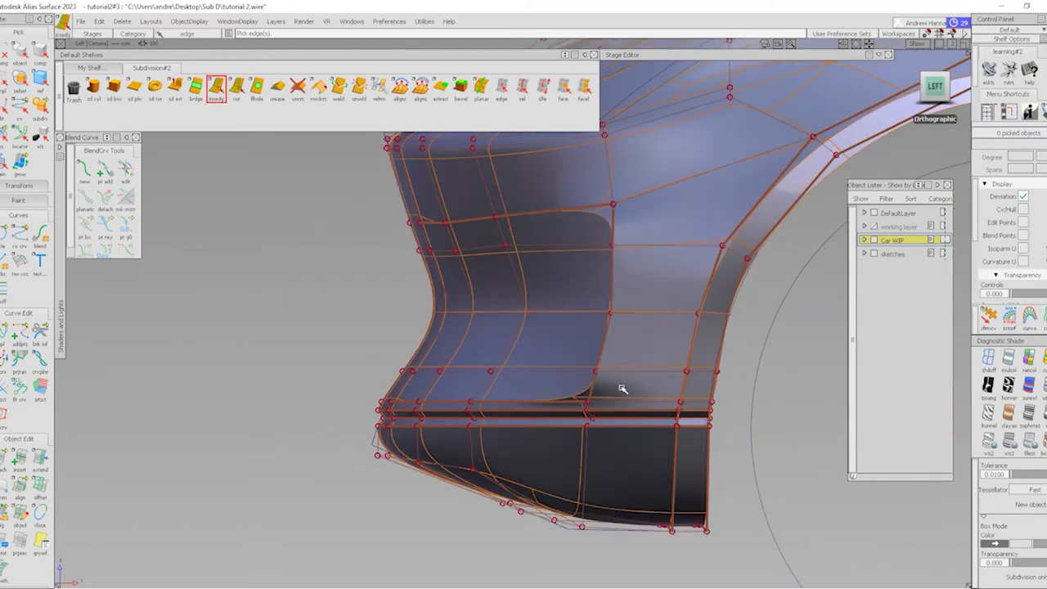
In the left view, nudge the new loop's vertex pair at the wheel arch slightly forward and the upper pair slightly rearward
key("m")
left_click_drag(655, 351, 737, 381)
middle_click_drag(744, 367, 750, 366)
left_click_drag(712, 237, 760, 275)
left_click(761, 297)
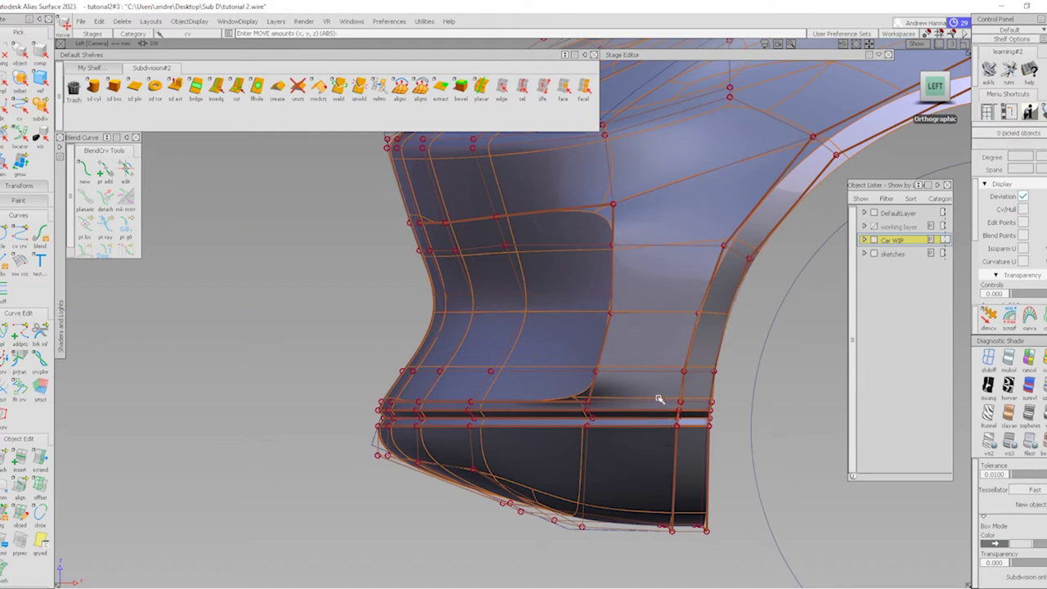
Insert a vertical edge loop through the bumper corner, about midway across the outermost column of recess faces
left_click_drag(592, 385, 549, 422, "alt+shift")
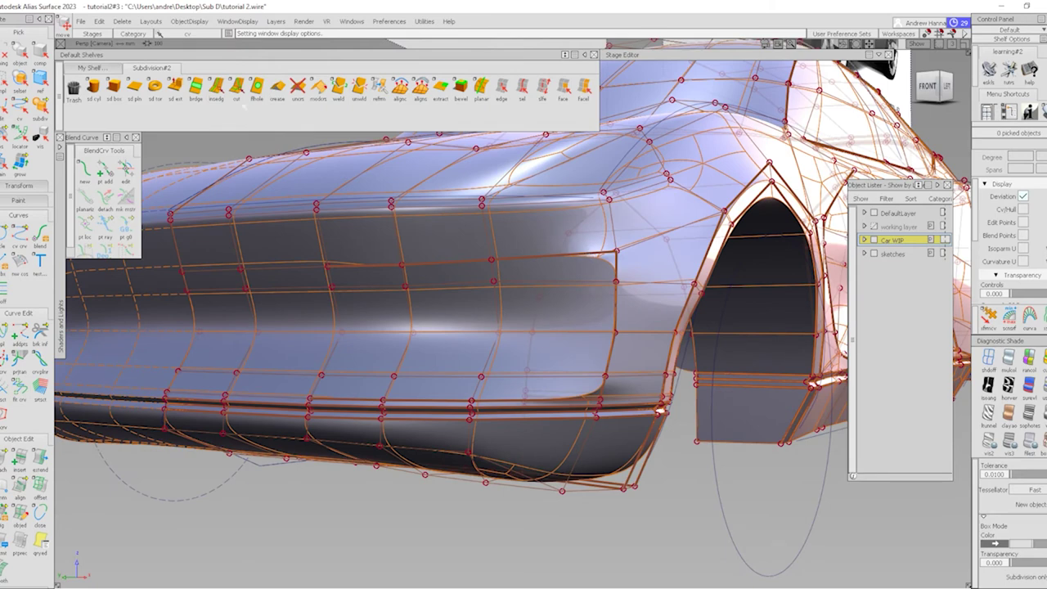
left_click(216, 89)
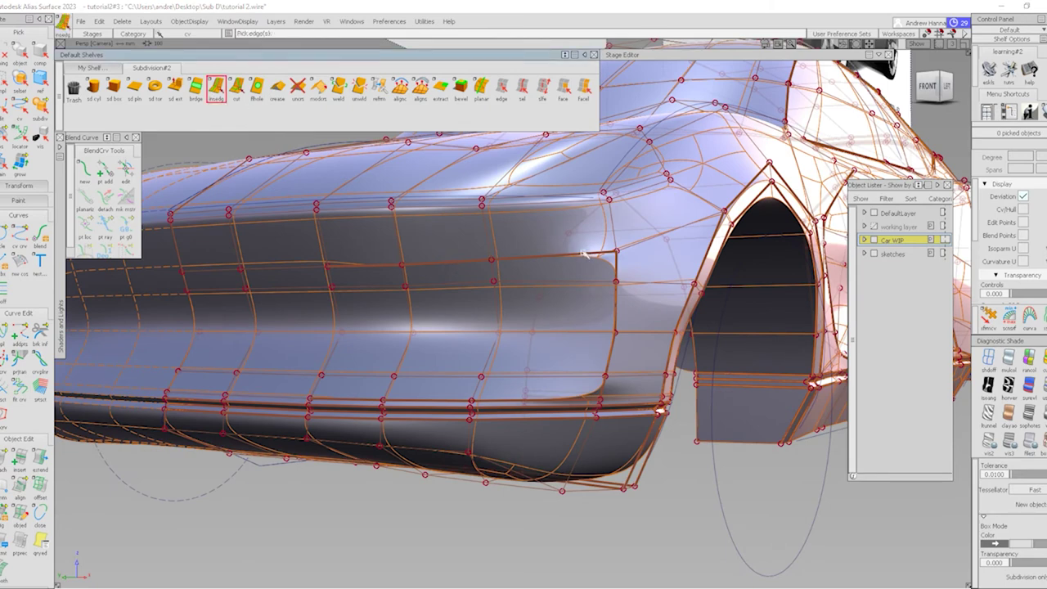
left_click_drag(585, 255, 561, 260)
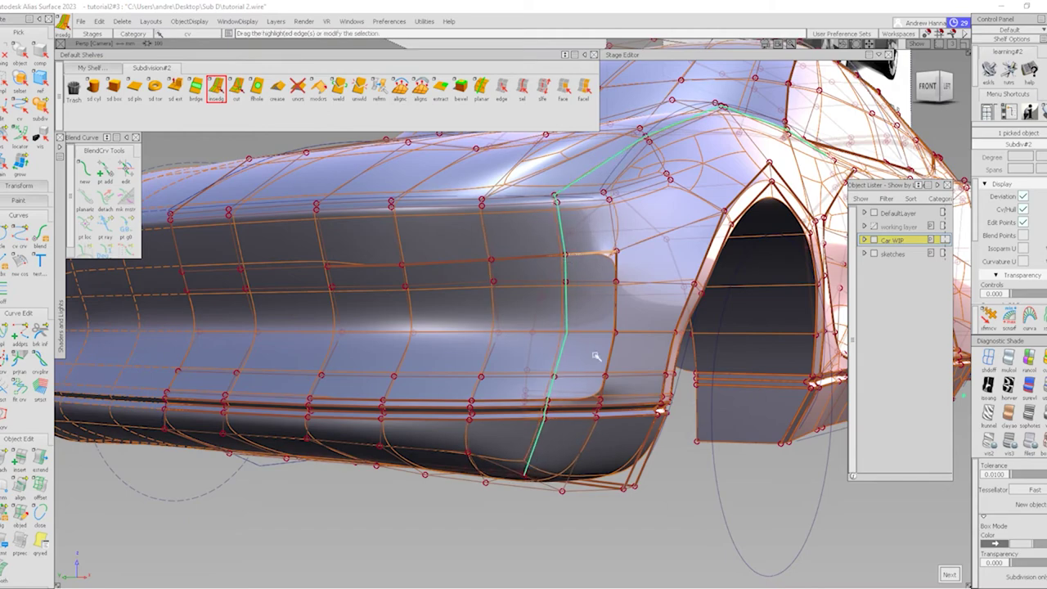
left_click_drag(536, 440, 523, 385, "alt+shift")
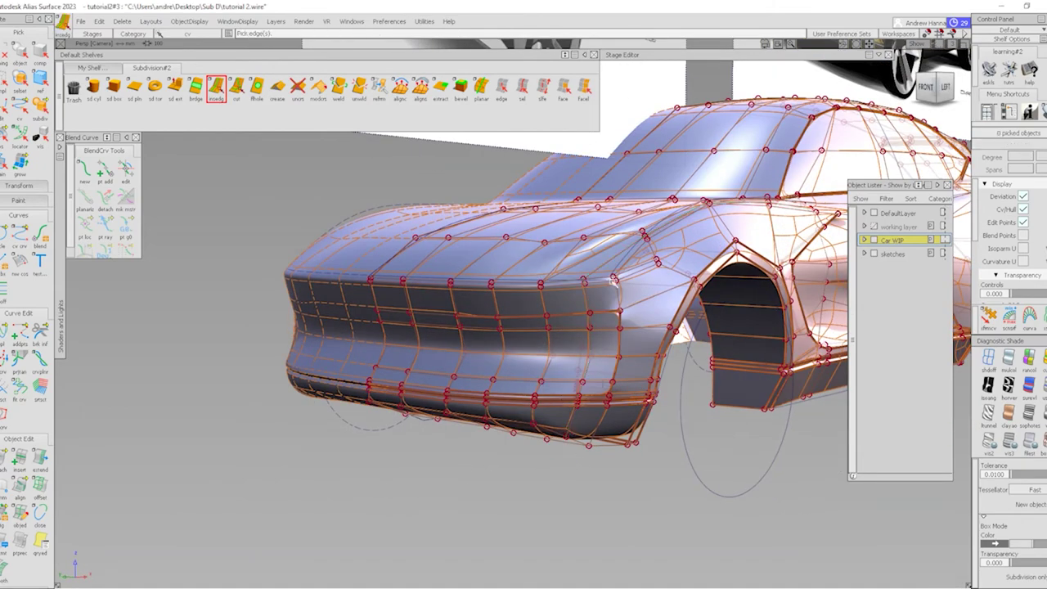
right_click_drag(524, 385, 622, 401, "alt+shift")
left_click_drag(622, 401, 712, 368, "alt+shift")
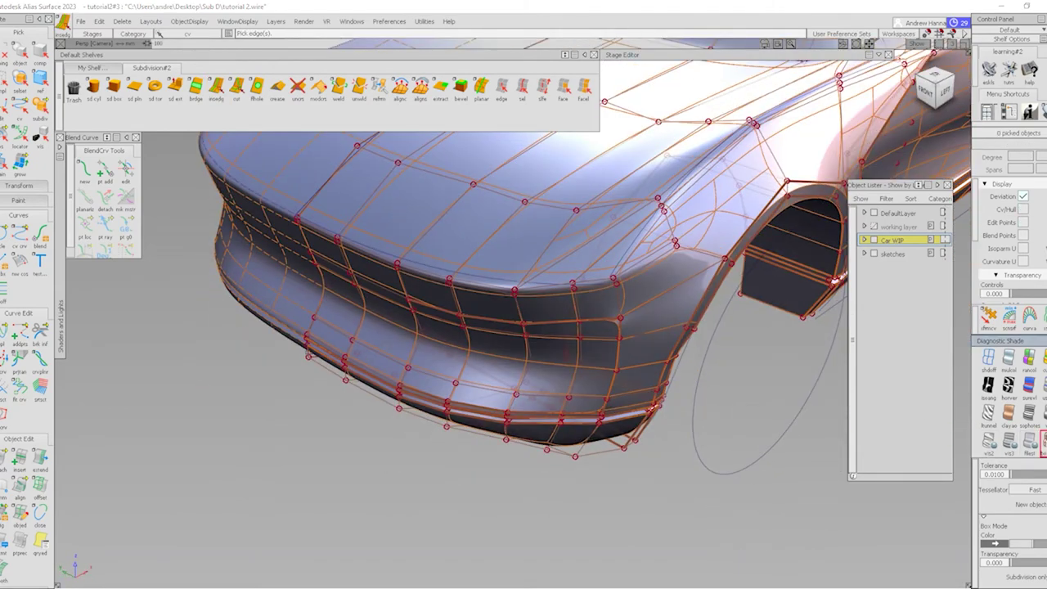
Delete the part of the new loop that continues from the bonnet's front edge over the fender
key("1")
left_click_drag(678, 320, 667, 315, "alt+shift")
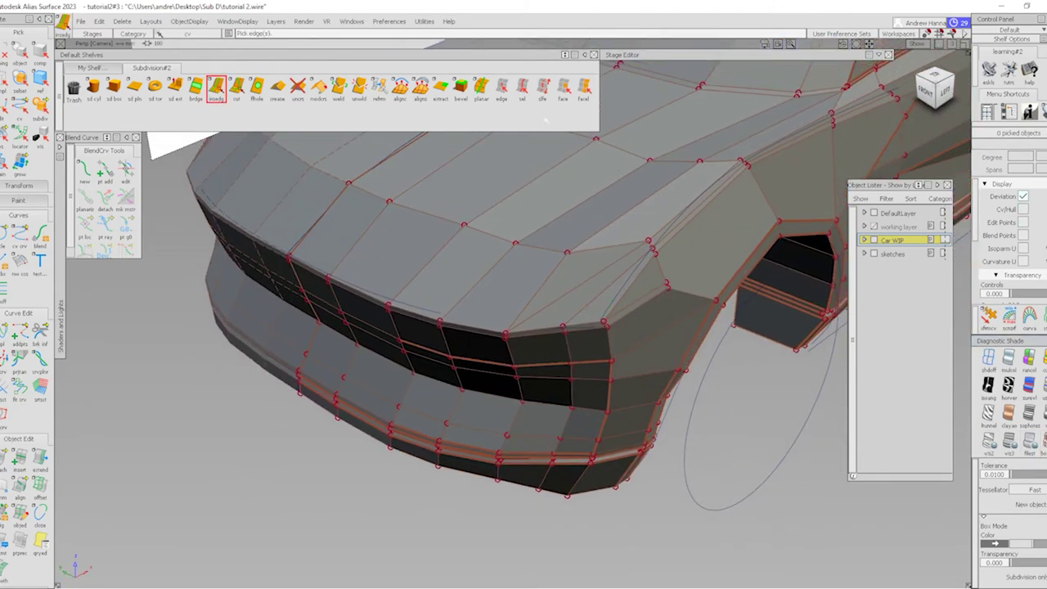
left_click(501, 86)
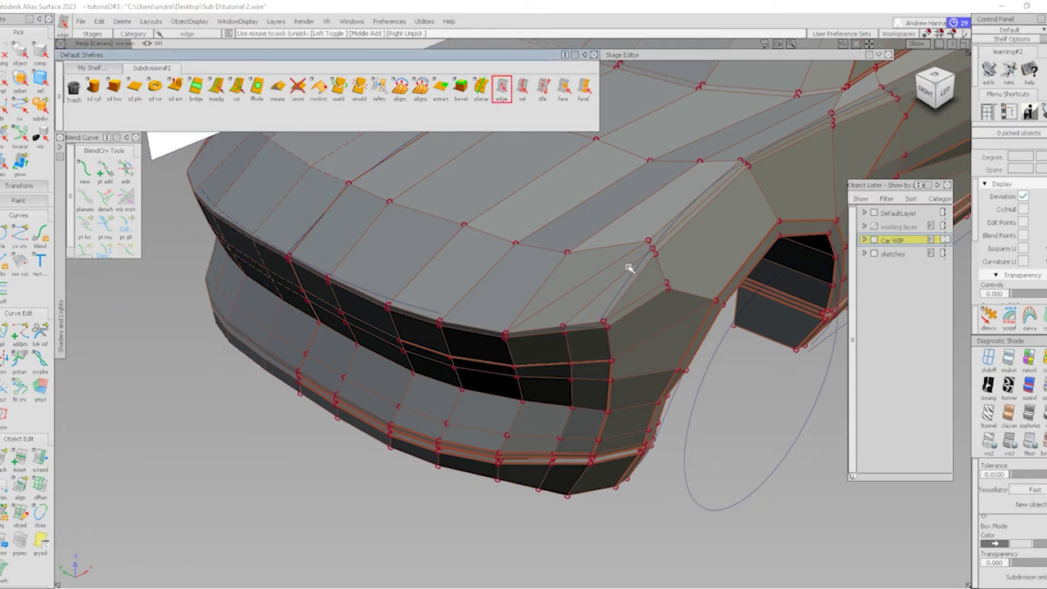
left_click(624, 270)
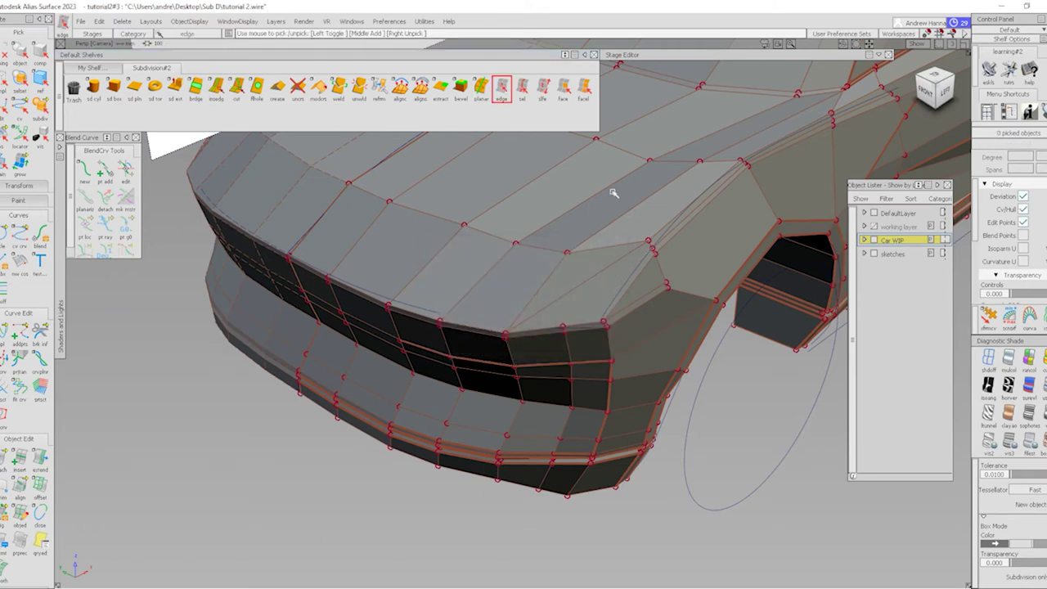
left_click(522, 87)
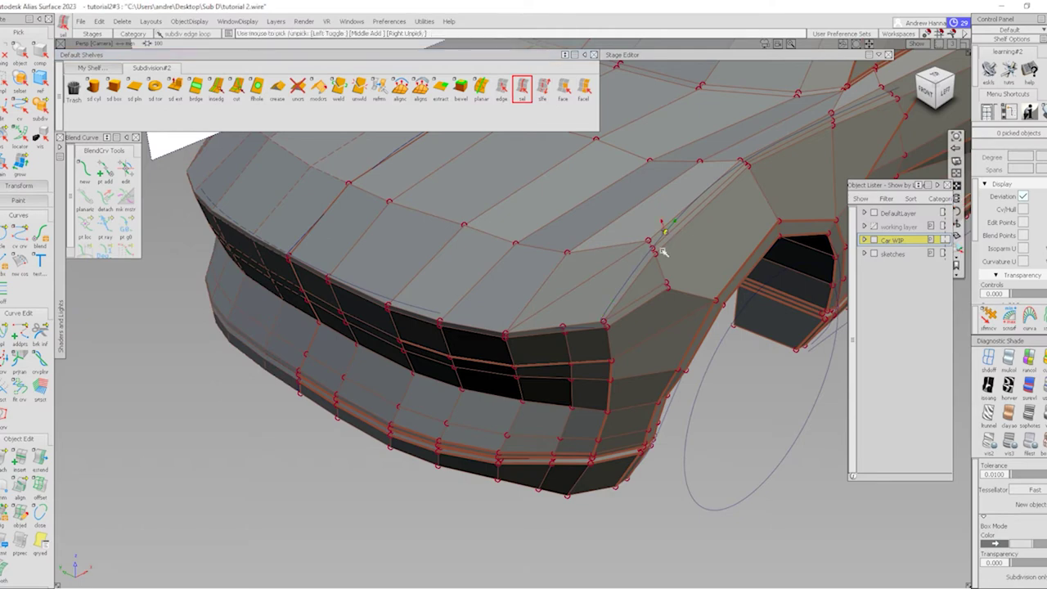
scroll(664, 237, "up", 5)
scroll(667, 241, "down", 3)
left_click_drag(671, 240, 625, 262, "alt+shift")
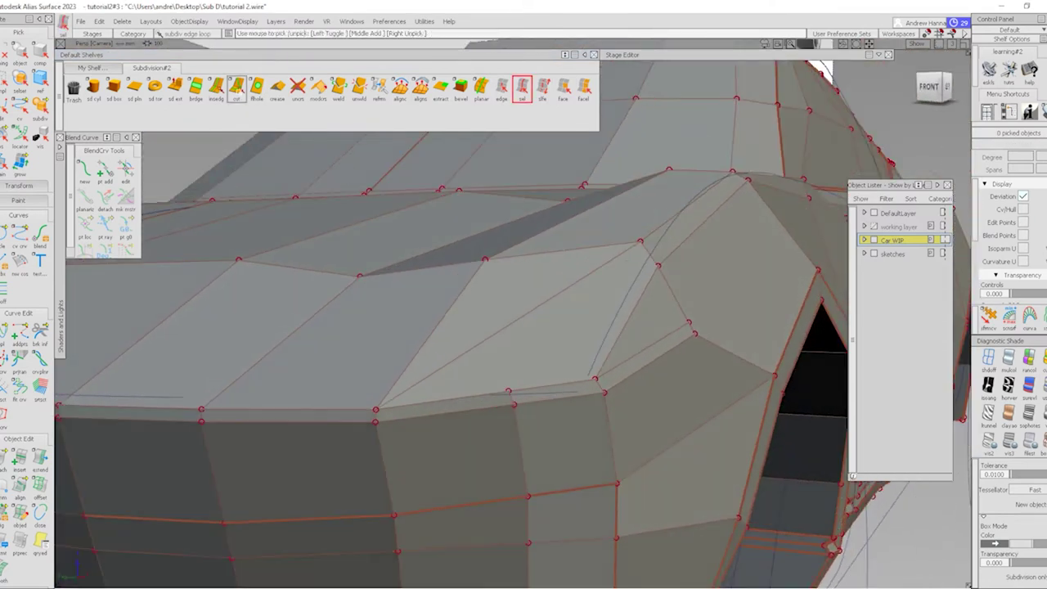
Cut an edge from the loop's end on the bonnet's front edge to the fender corner vertex, and delete the old diagonal beside it
key("Escape")
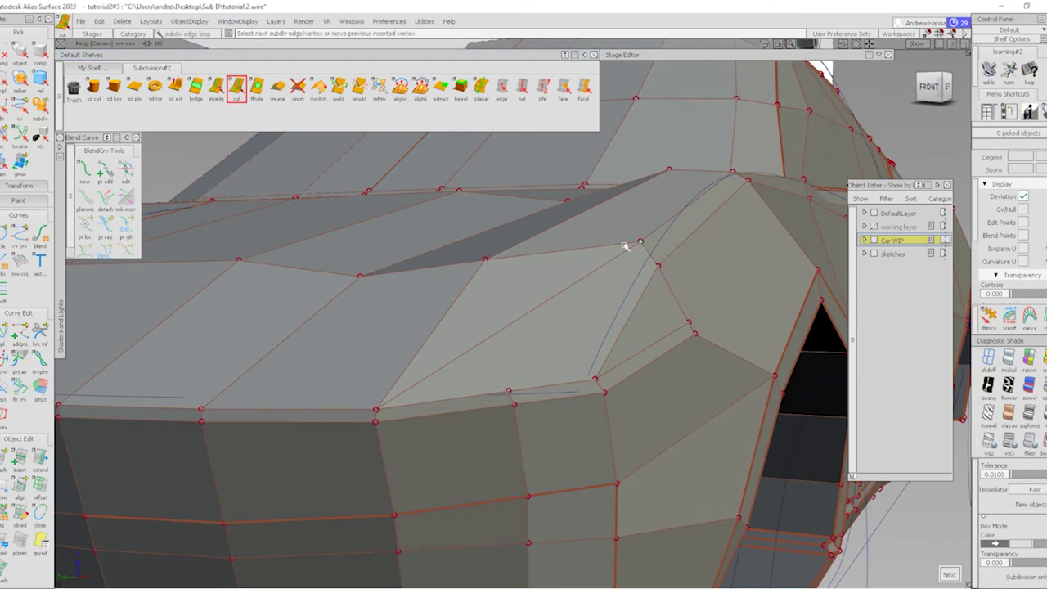
left_click(509, 393)
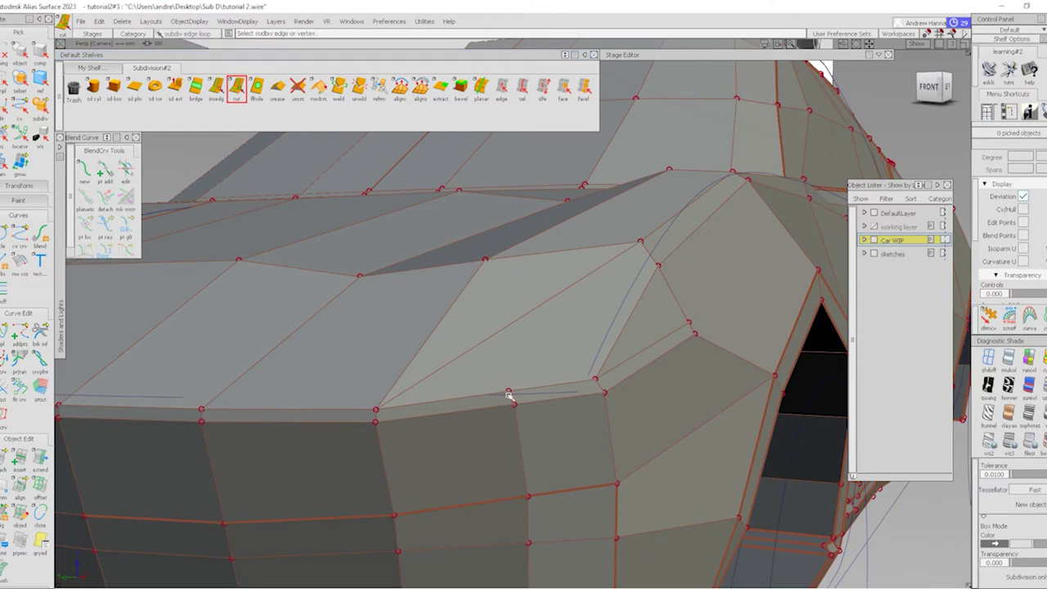
left_click(642, 246)
left_click(501, 87)
left_click(467, 335)
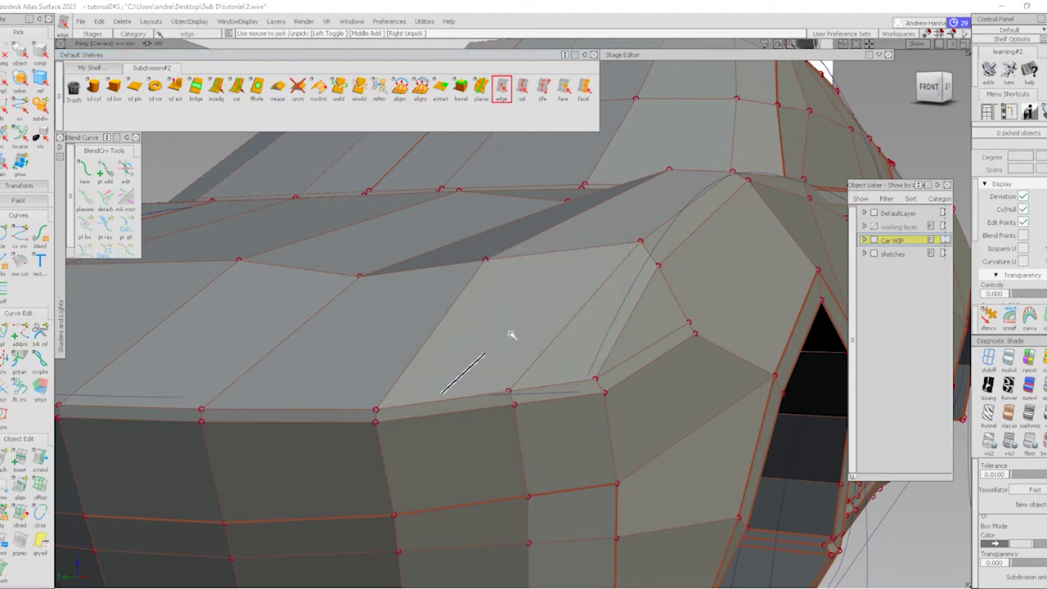
mouse_move(605, 320)
left_mouse_down("alt+shift")
mouse_move(586, 336)
mouse_move(599, 358)
mouse_move(706, 300)
mouse_move(595, 298)
mouse_move(588, 314)
left_mouse_up("alt+shift")
key("2")
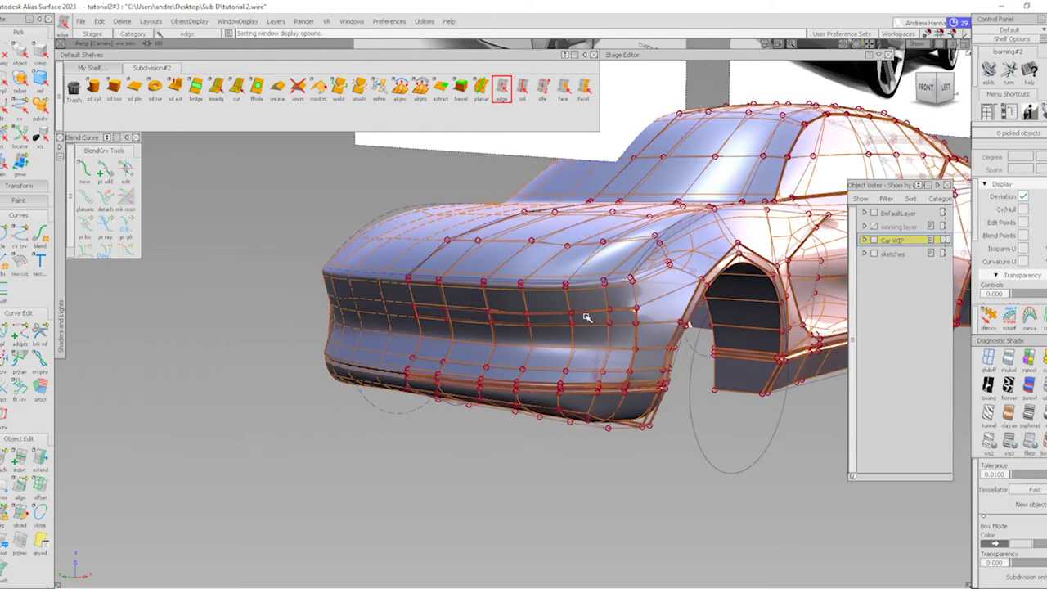
mouse_move(587, 314)
right_mouse_down("alt+shift")
mouse_move(606, 328)
mouse_move(534, 420)
right_mouse_up("alt+shift")
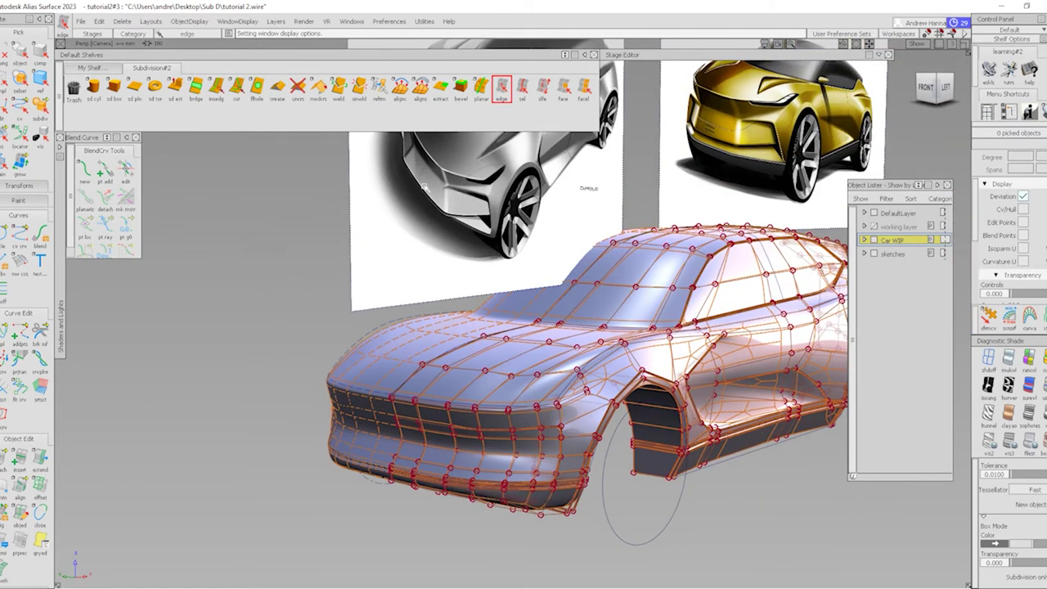
right_click_drag(516, 464, 823, 443, "alt+shift")
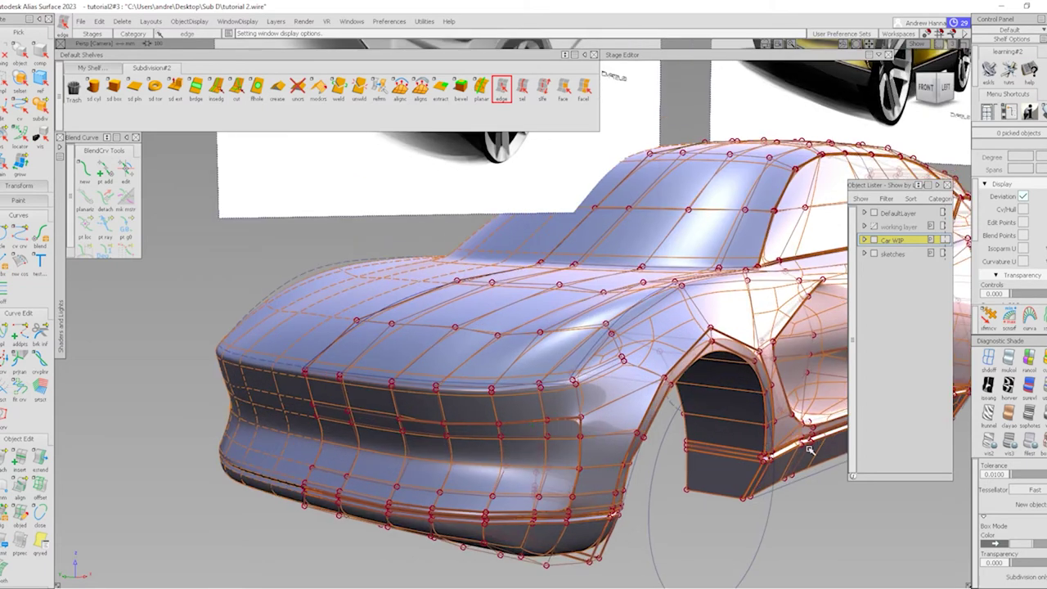
Try to cut a slanted edge from a vertical edge above the recess's upper crease to the recess's upper outer corner
left_click(236, 87)
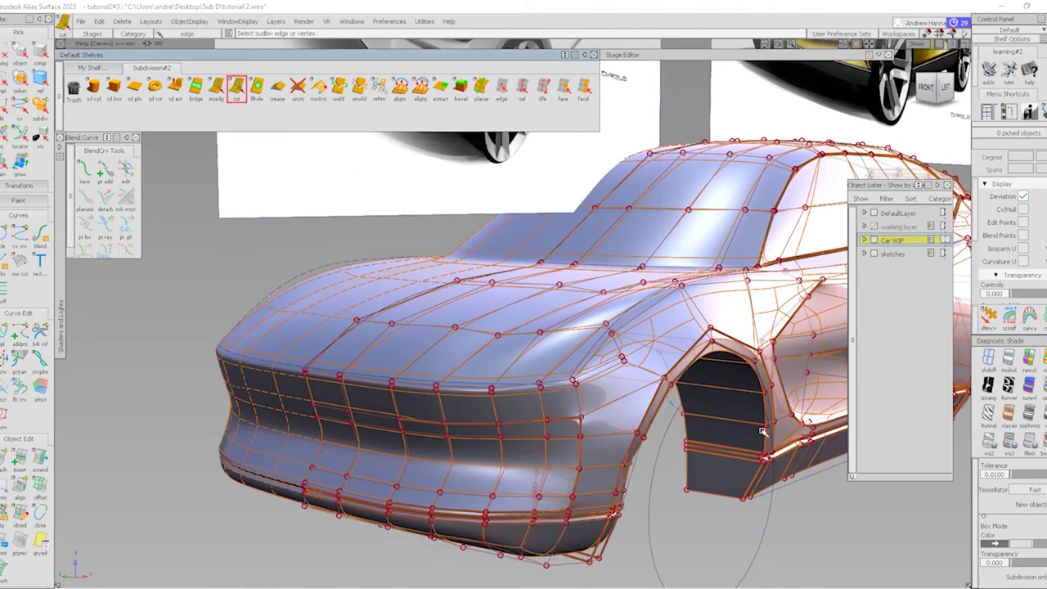
key("1")
right_click_drag(485, 500, 486, 463, "alt+shift")
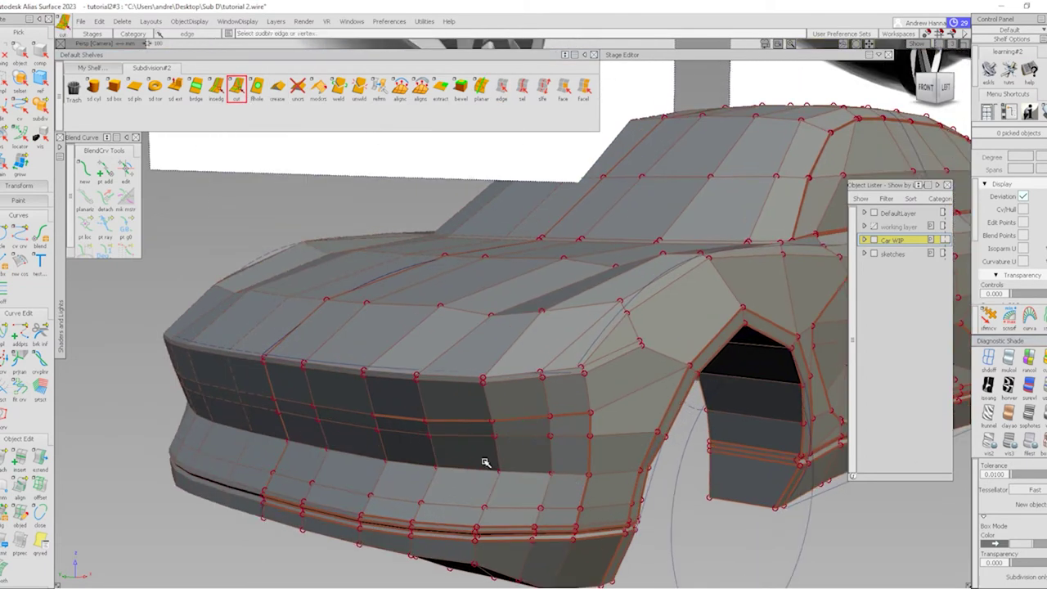
mouse_move(433, 418)
right_mouse_down("alt+shift")
mouse_move(535, 429)
mouse_move(523, 406)
right_mouse_up("alt+shift")
left_click_drag(523, 406, 533, 406, "alt+shift")
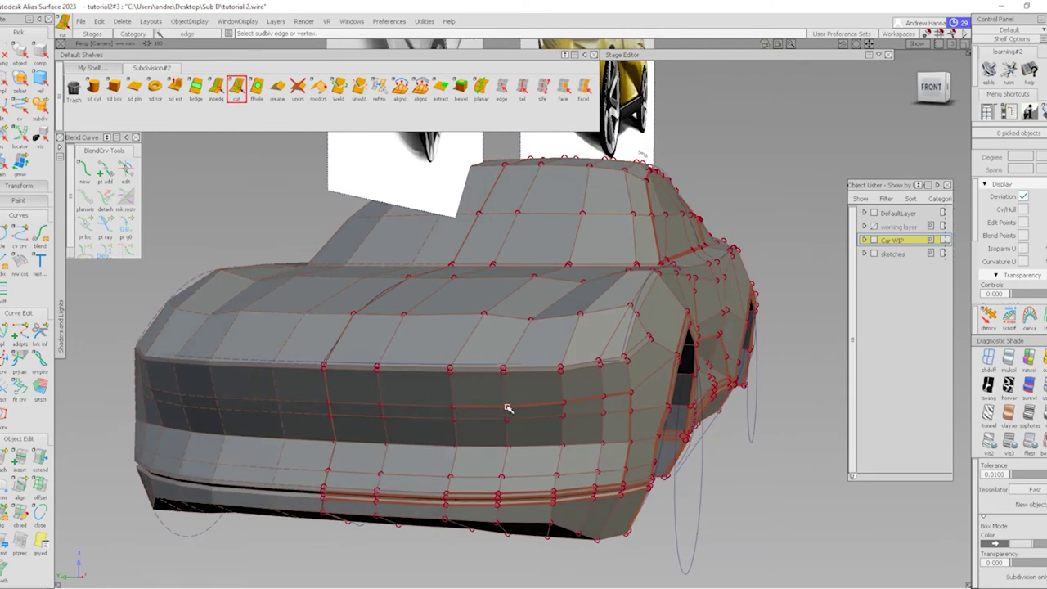
left_click(508, 407)
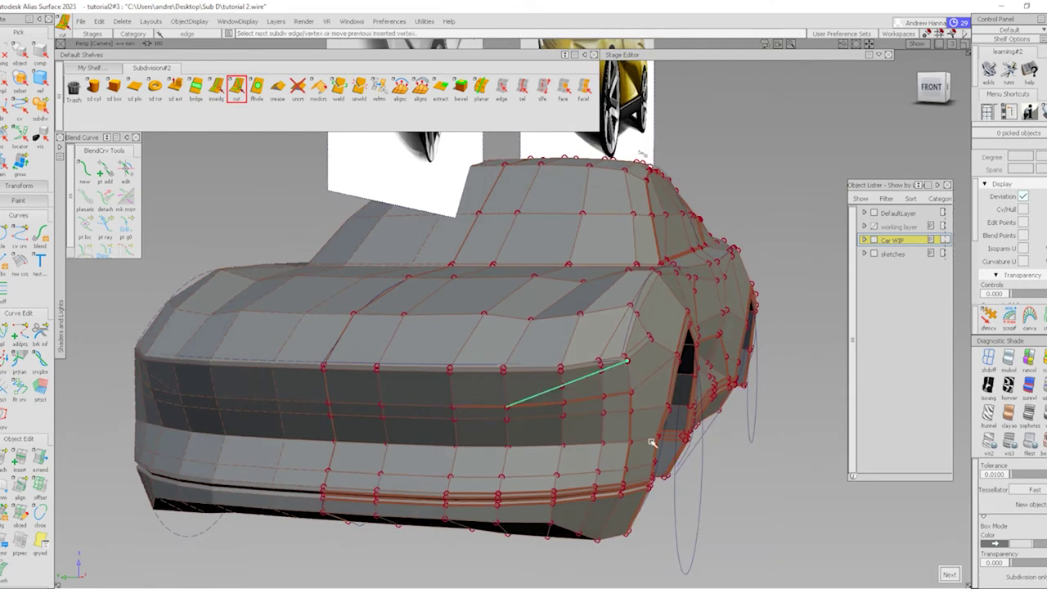
left_click(628, 363)
right_click_drag(619, 379, 547, 420, "alt+shift")
left_click_drag(546, 420, 601, 428, "alt+shift")
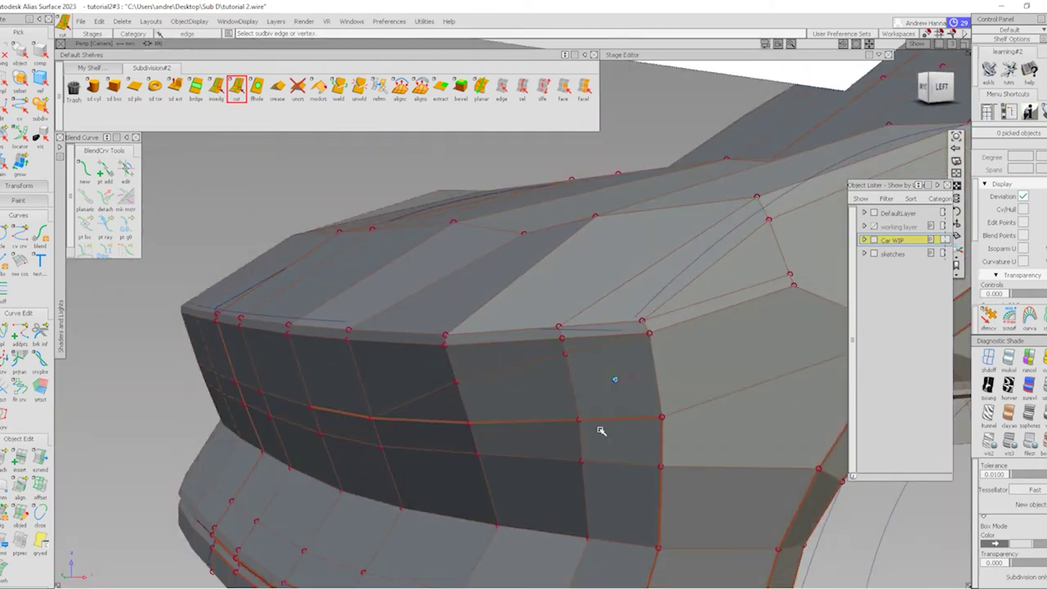
left_click(957, 106)
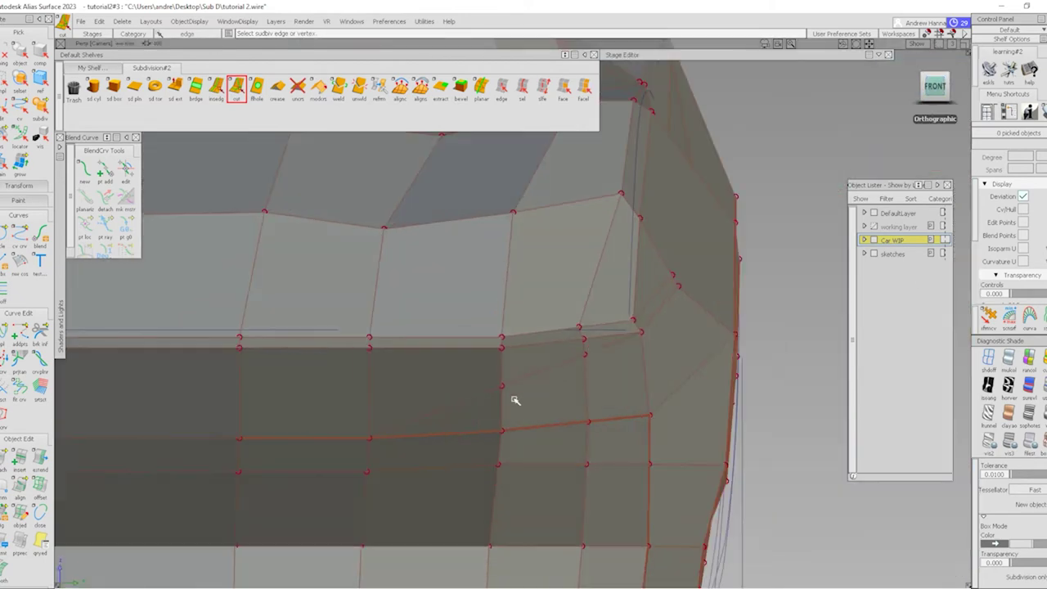
left_click(989, 317)
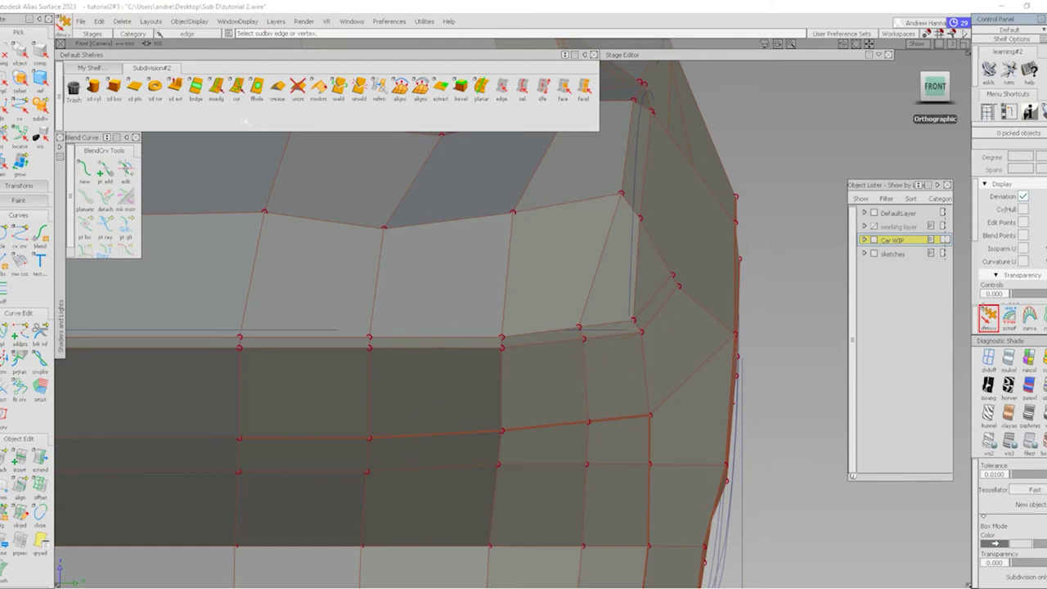
Cut a rising edge from the third inboard vertex of the recess's upper crease to the outer vertical edge above that crease
left_click(237, 87)
left_click(379, 438)
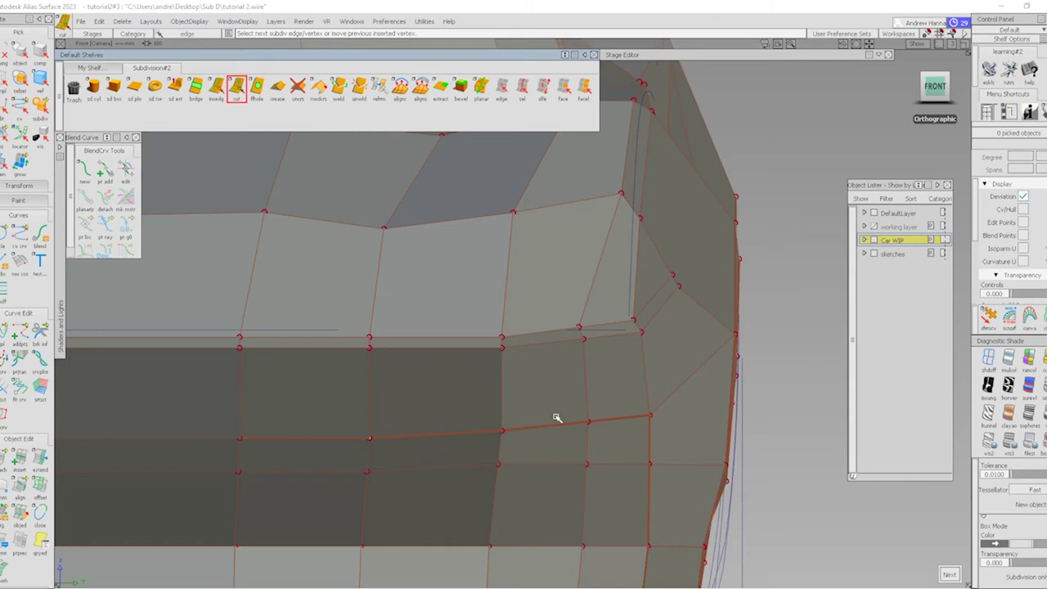
left_click(646, 367)
left_click_drag(648, 368, 647, 362)
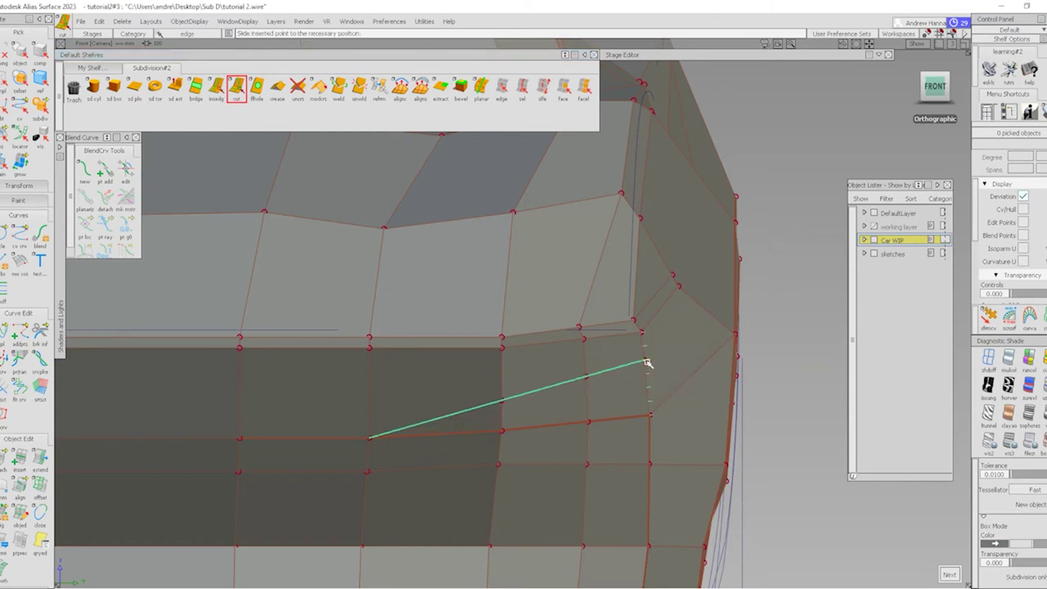
left_click_drag(673, 398, 340, 456, "alt+shift")
left_click_drag(455, 433, 499, 353, "alt+shift")
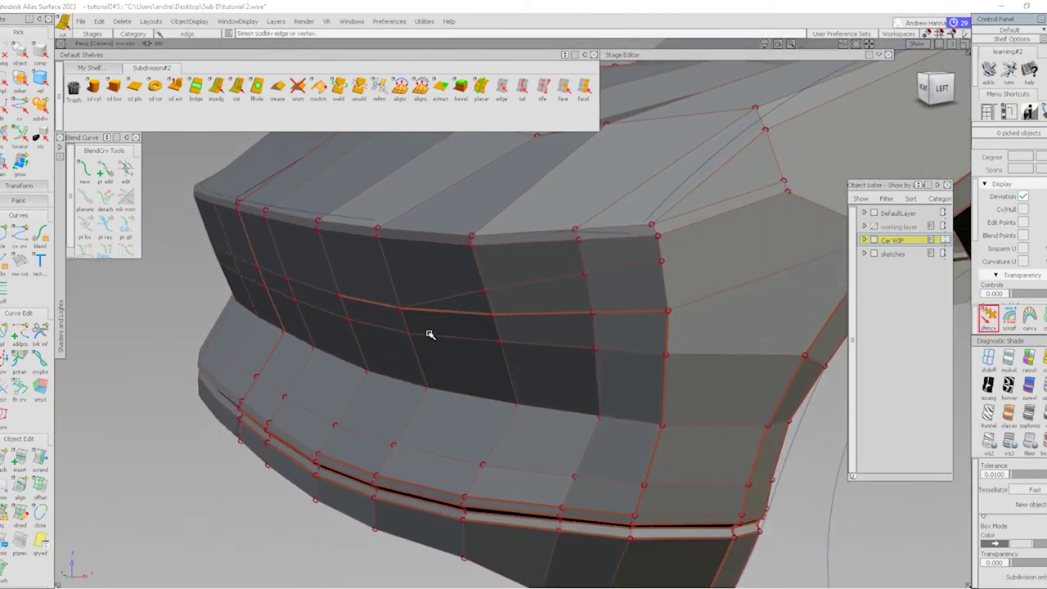
Shift the three outer vertices of the recess's upper crease inward and display the smoothed body with its control cage
left_click(494, 316)
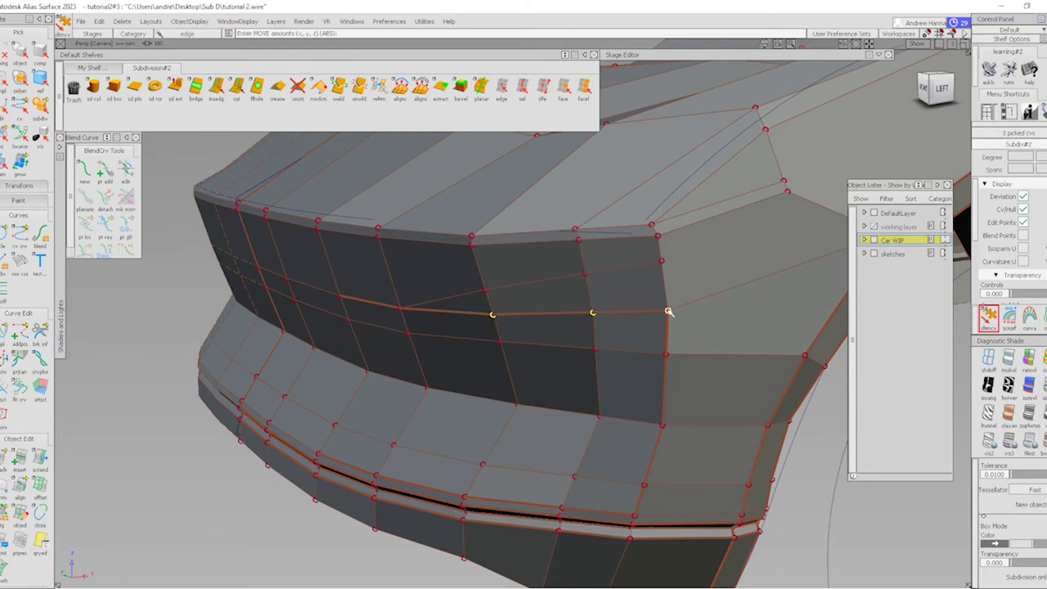
mouse_move(668, 311)
left_mouse_down()
mouse_move(720, 324)
mouse_move(675, 331)
left_mouse_up()
left_click(434, 369)
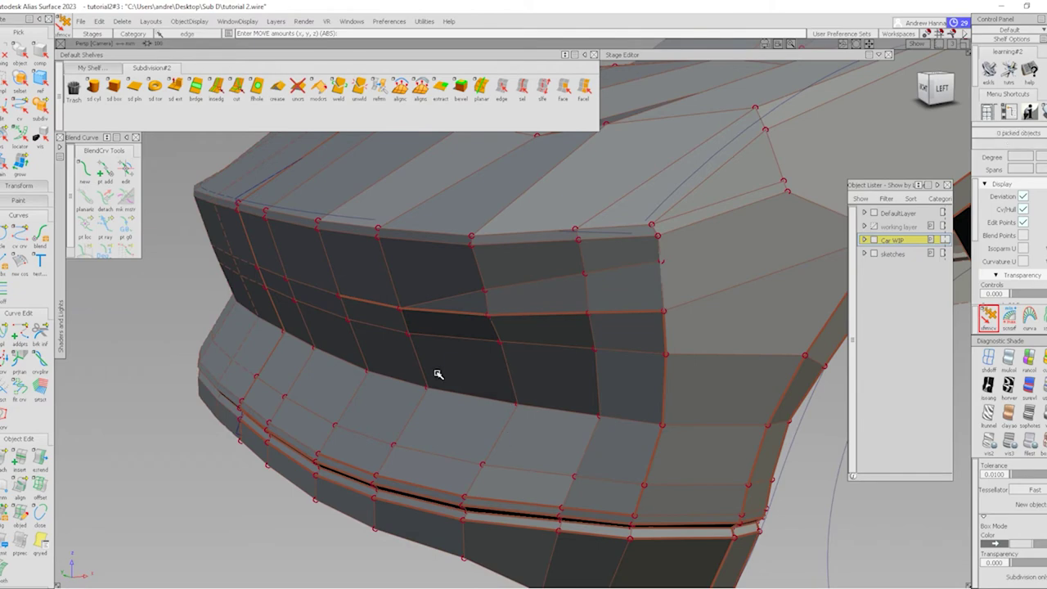
key("3")
mouse_move(592, 325)
left_mouse_down("alt+shift")
mouse_move(630, 285)
mouse_move(654, 434)
mouse_move(679, 393)
mouse_move(425, 414)
mouse_move(594, 450)
mouse_move(636, 422)
mouse_move(545, 363)
mouse_move(704, 520)
left_mouse_up("alt+shift")
key("2")
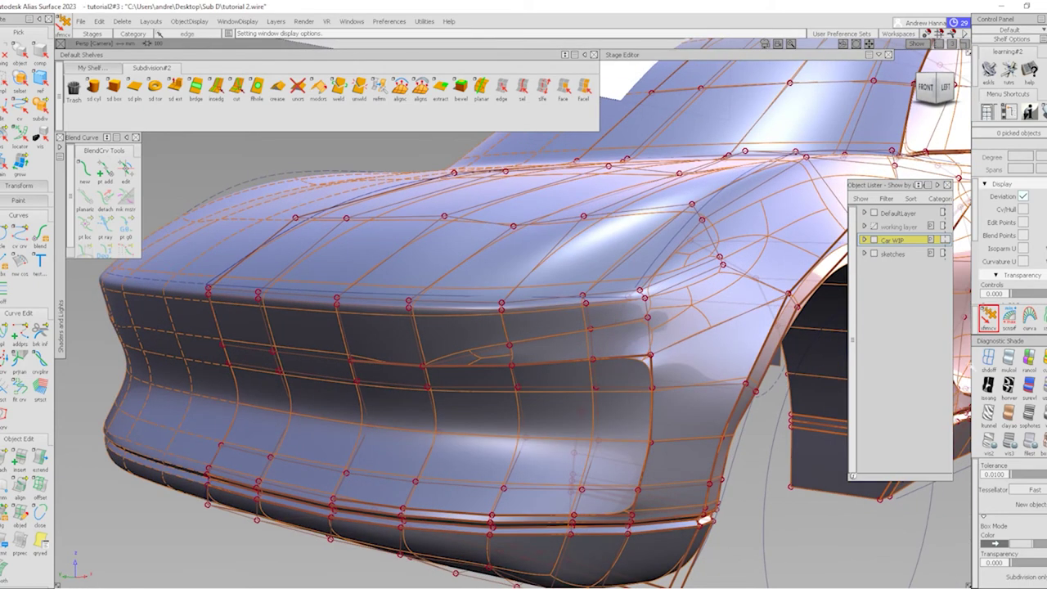
Adjust the vertex of the new rising edge where it meets the outermost inboard vertical edge above the recess
left_click(645, 300)
left_click_drag(645, 304, 652, 313, "ctrl+shift")
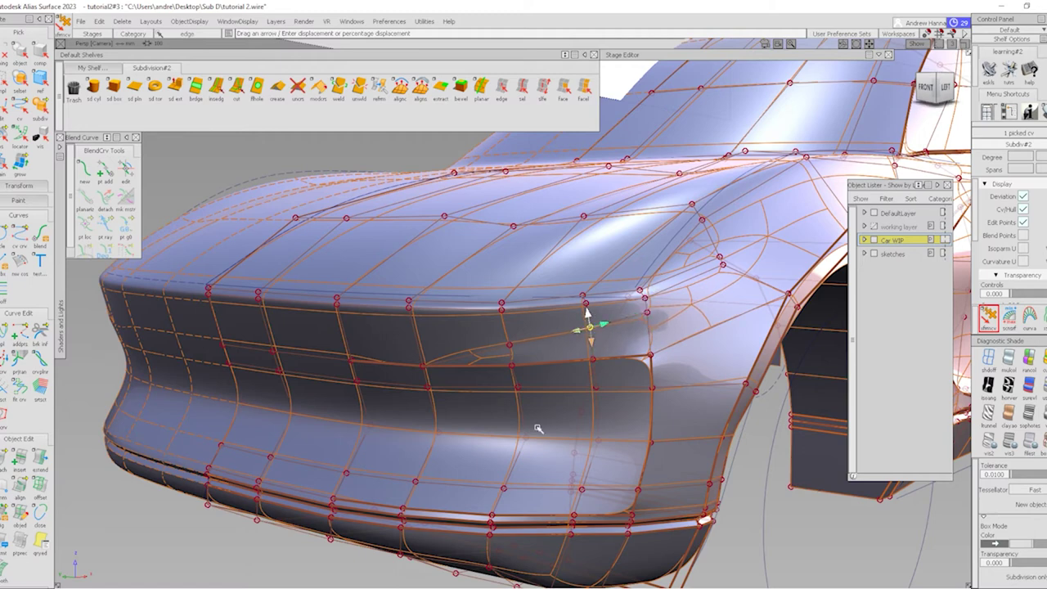
left_click_drag(392, 391, 542, 363, "alt+shift")
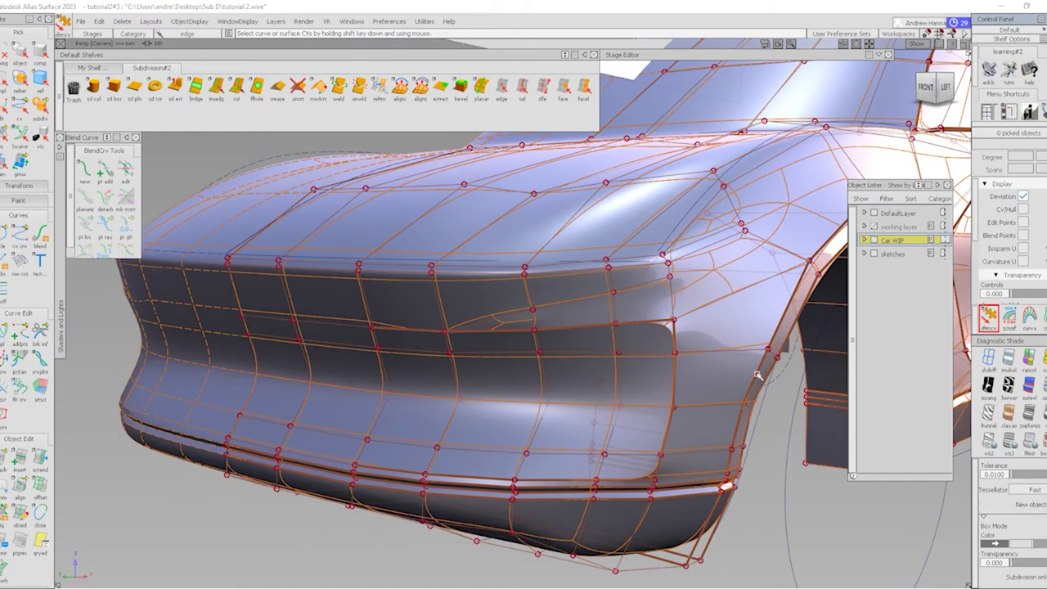
In an unshaded left view, move the 14 vertices of the recess's upper crease and the row below forward about 7 mm
left_click(989, 358)
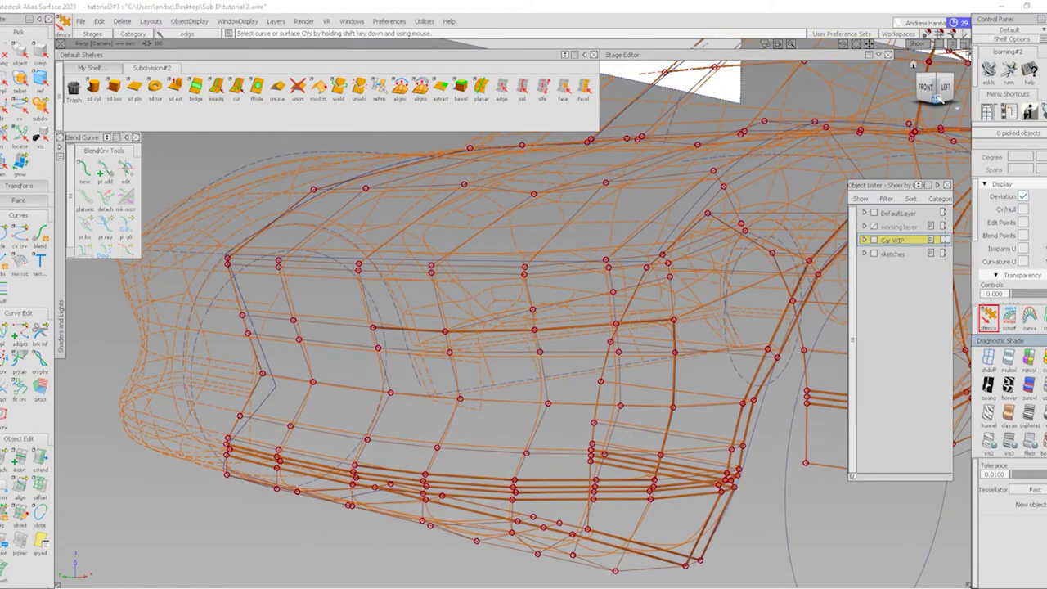
left_click(941, 94)
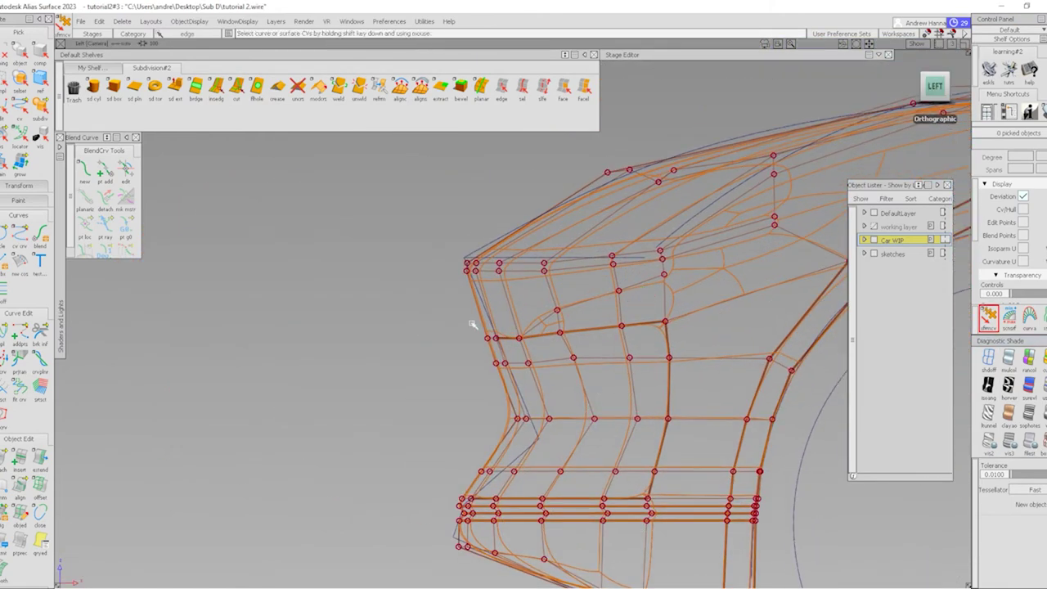
left_click_drag(689, 375, 689, 374)
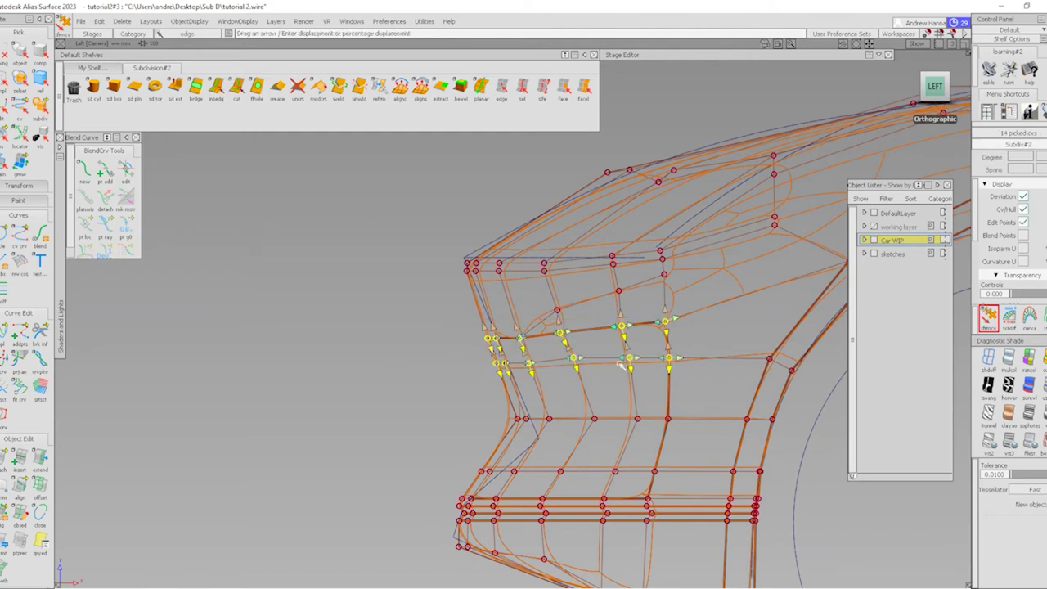
right_click_drag(667, 335, 708, 333)
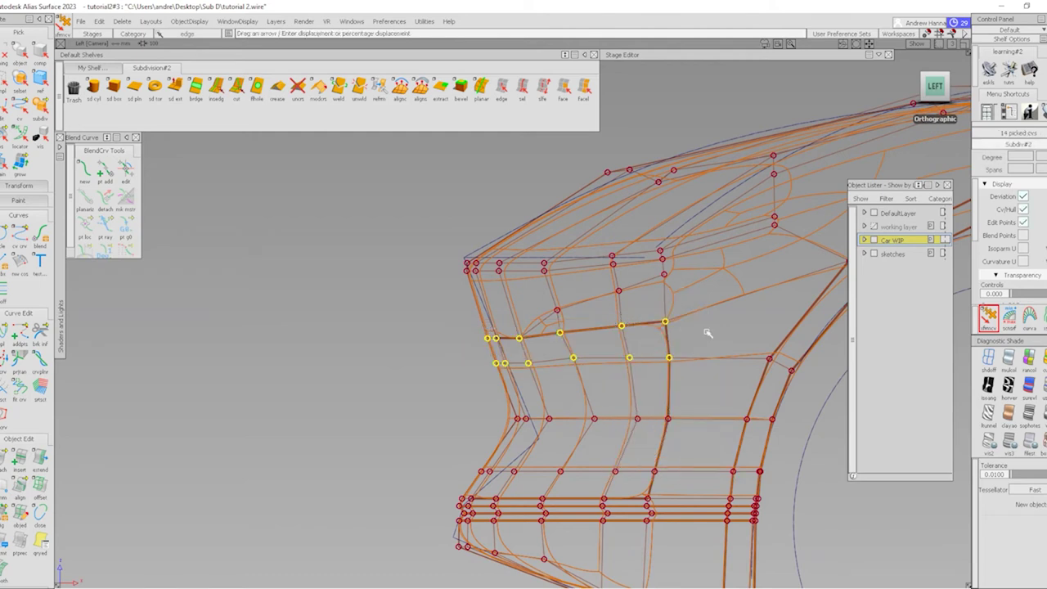
middle_click_drag(707, 333, 653, 367)
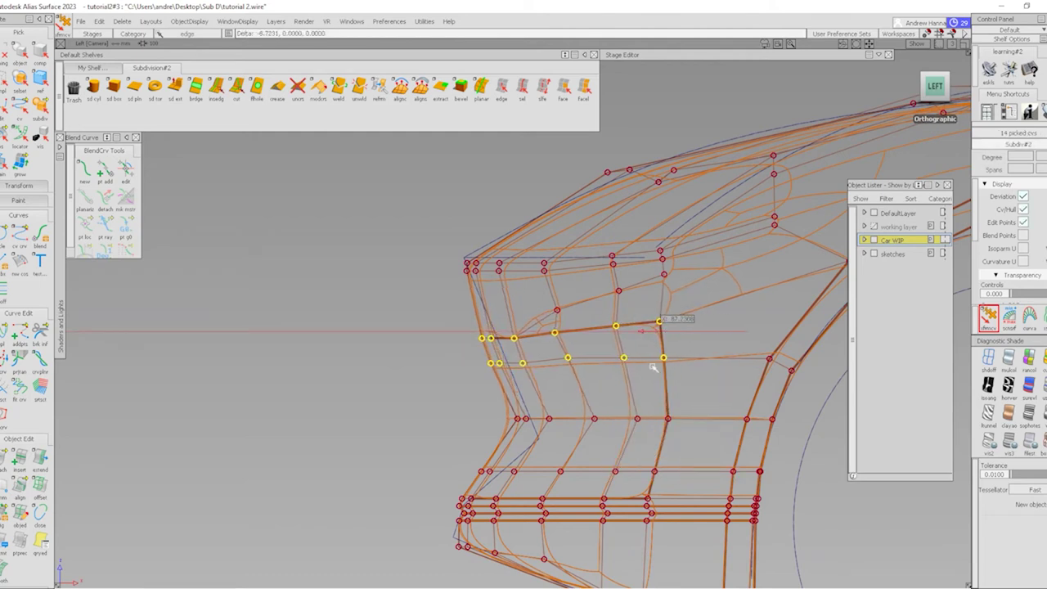
key("ctrl+shift+d")
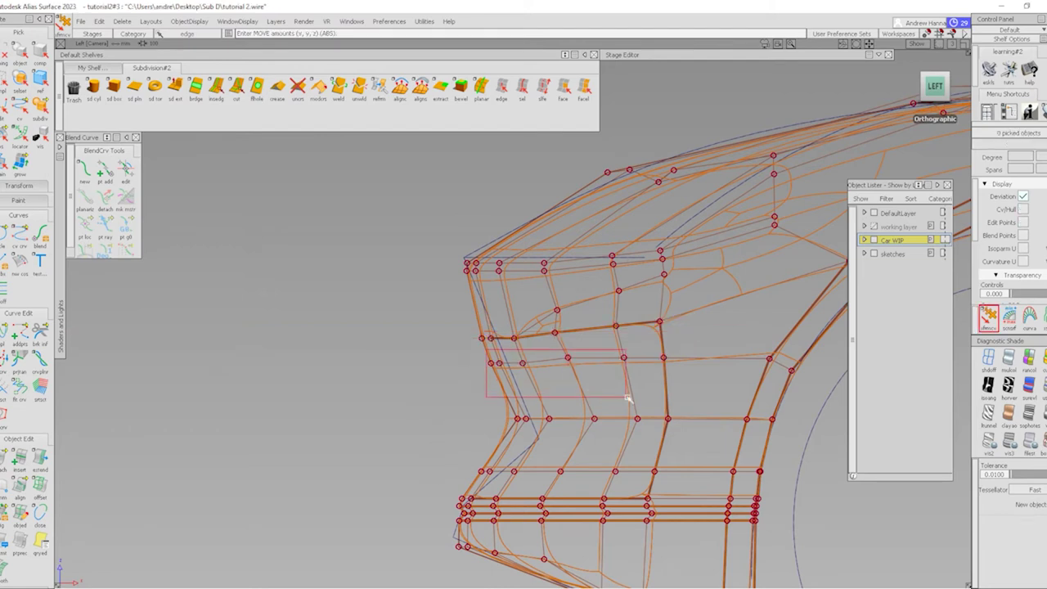
Nudge the row of vertices below the recess's upper crease lengthwise, except the outermost, and fine-tune individual vertices to even the spacing
left_click_drag(628, 399, 628, 398)
middle_click_drag(597, 358, 609, 383)
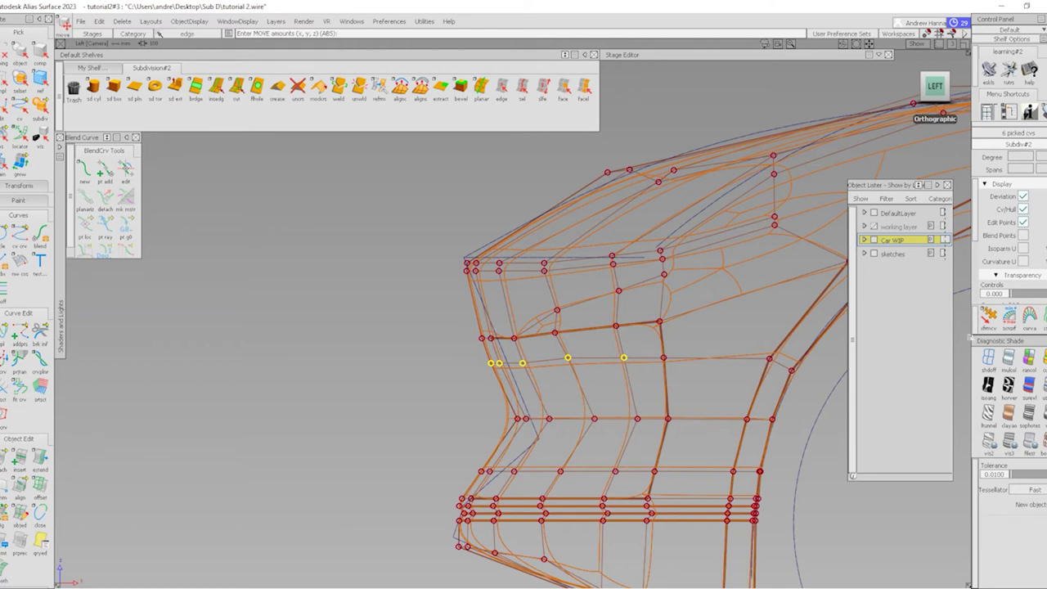
scroll(593, 364, "up", 2)
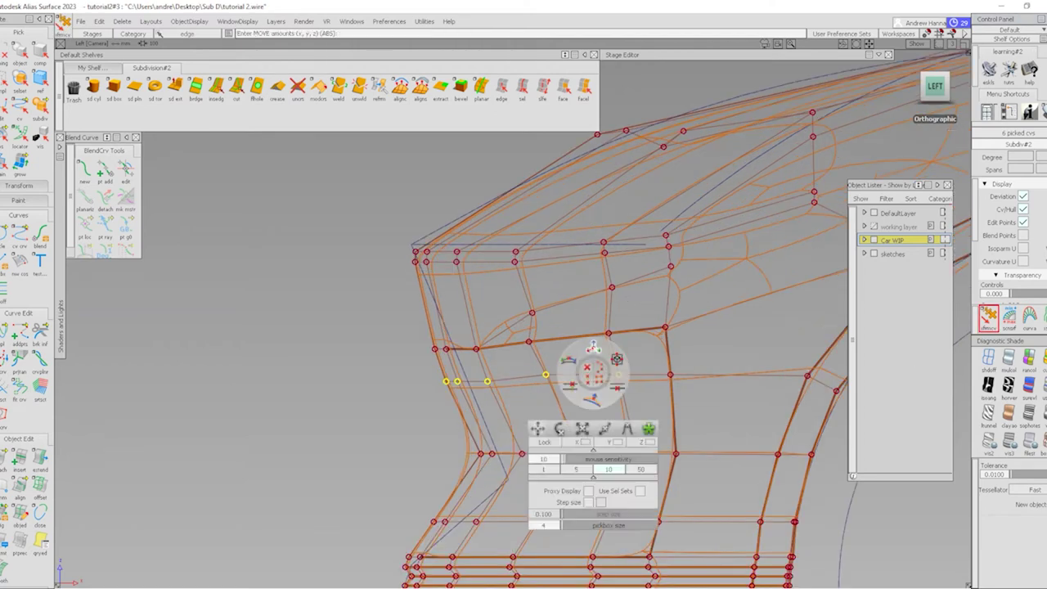
middle_click_drag(593, 360, 591, 386)
left_click(547, 375)
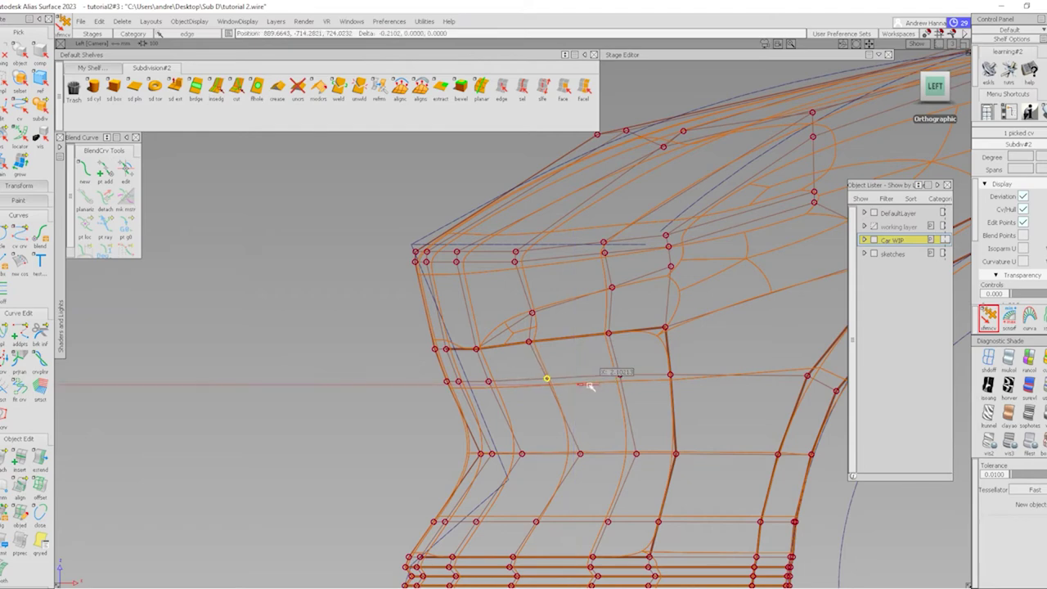
Check the shaded front end against the sketch and move the middle vertex of the recess's outer vertical crease slightly rearward
right_click_drag(579, 395, 631, 300, "alt+shift")
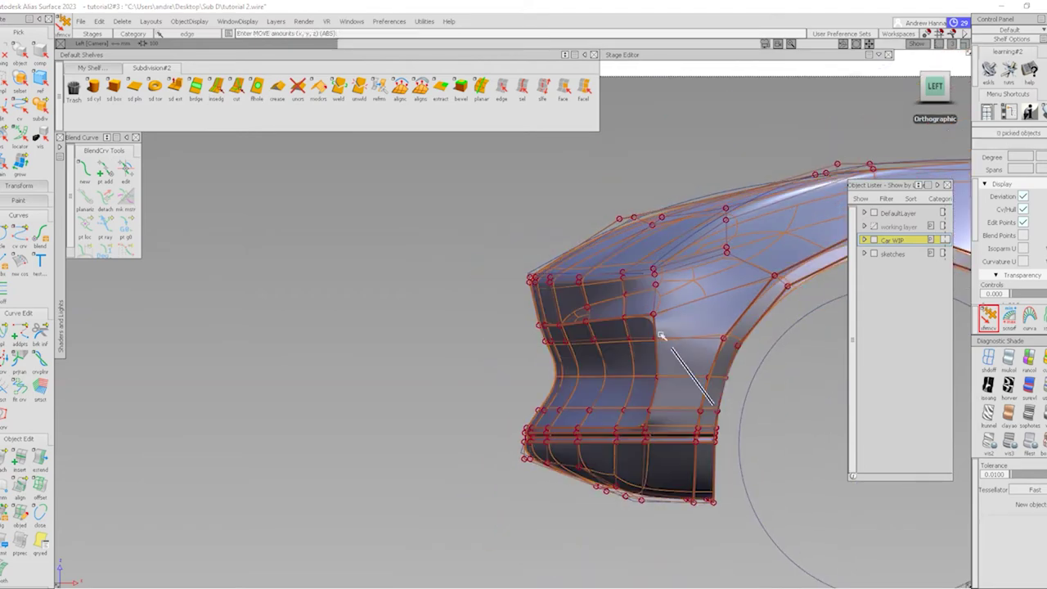
mouse_move(662, 335)
right_mouse_down("alt+shift")
mouse_move(707, 336)
mouse_move(703, 356)
right_mouse_up("alt+shift")
left_click_drag(703, 355, 443, 444, "alt+shift")
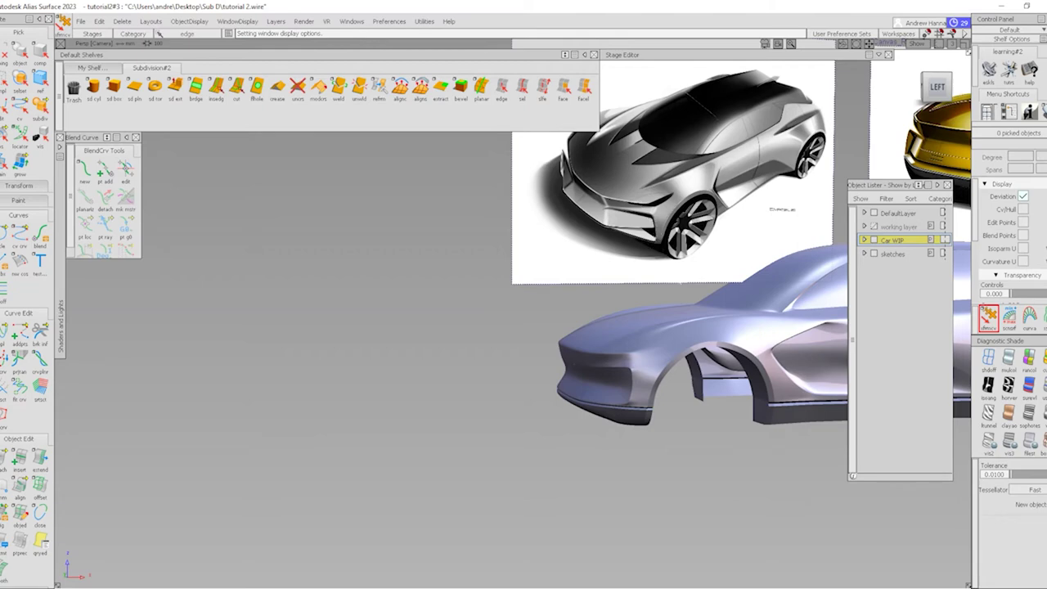
right_click_drag(630, 426, 679, 319, "alt+shift")
middle_click_drag(679, 319, 626, 312, "alt+shift")
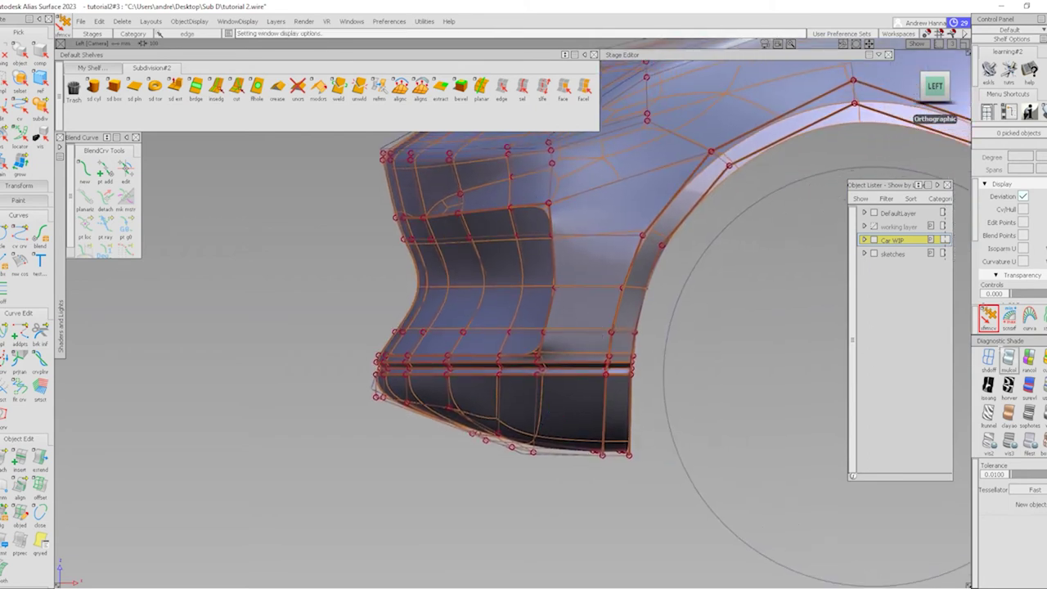
left_click(552, 290)
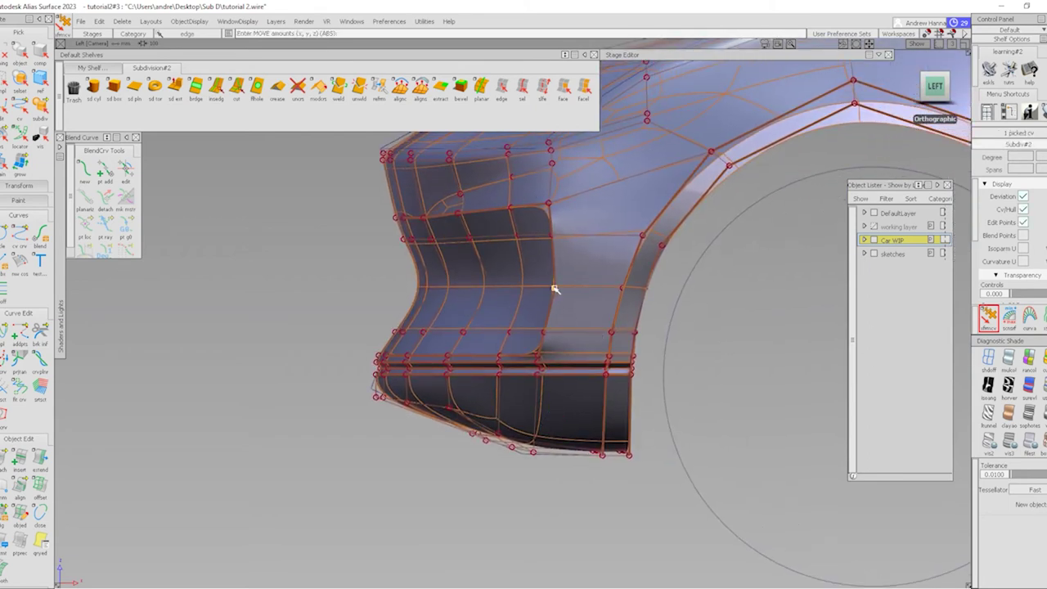
right_click_drag(554, 291, 686, 317, "ctrl+shift")
middle_click_drag(674, 329, 730, 322)
key("Escape")
Move the five vertices below the recess's lower outer corner rearward, and the vertex just above them rearward about 28 mm
left_click_drag(536, 461, 540, 460)
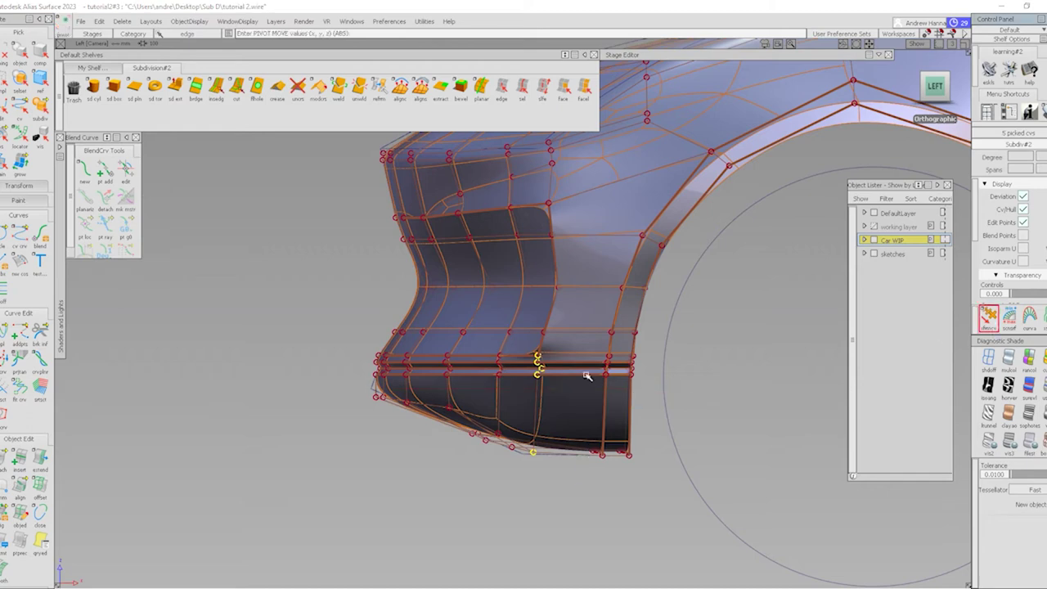
mouse_move(636, 374)
right_mouse_down("ctrl+shift")
mouse_move(602, 351)
mouse_move(647, 362)
right_mouse_up("ctrl+shift")
middle_click_drag(647, 362, 945, 396)
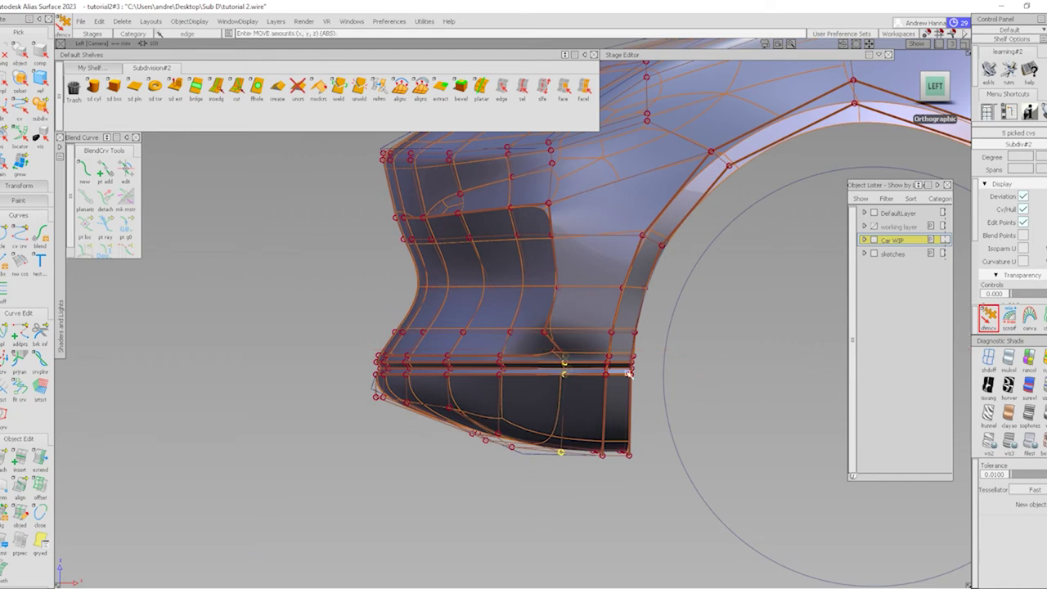
left_click(545, 336)
middle_click_drag(545, 336, 870, 356)
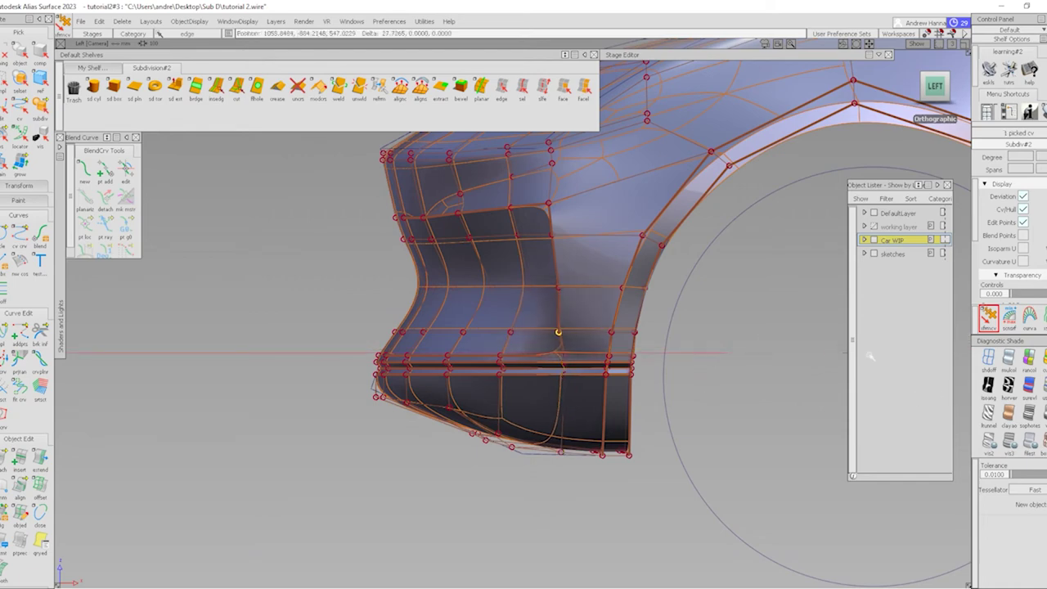
Seen from above, shift the six vertices of the bumper's lower corner column outward to round the corner
left_click_drag(652, 370, 523, 486, "alt+shift")
left_click_drag(561, 444, 562, 455, "ctrl+shift")
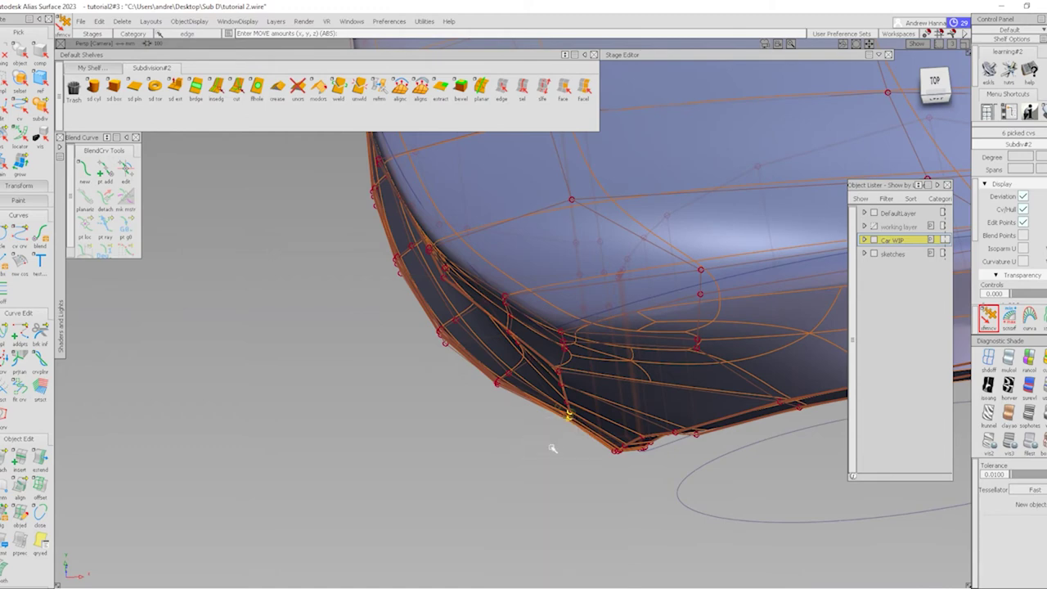
middle_click_drag(561, 455, 540, 531)
In the front view, move four vertices on the wheel arch's front edge beside the recess outward about 14 mm
left_click_drag(539, 531, 686, 351, "alt+shift")
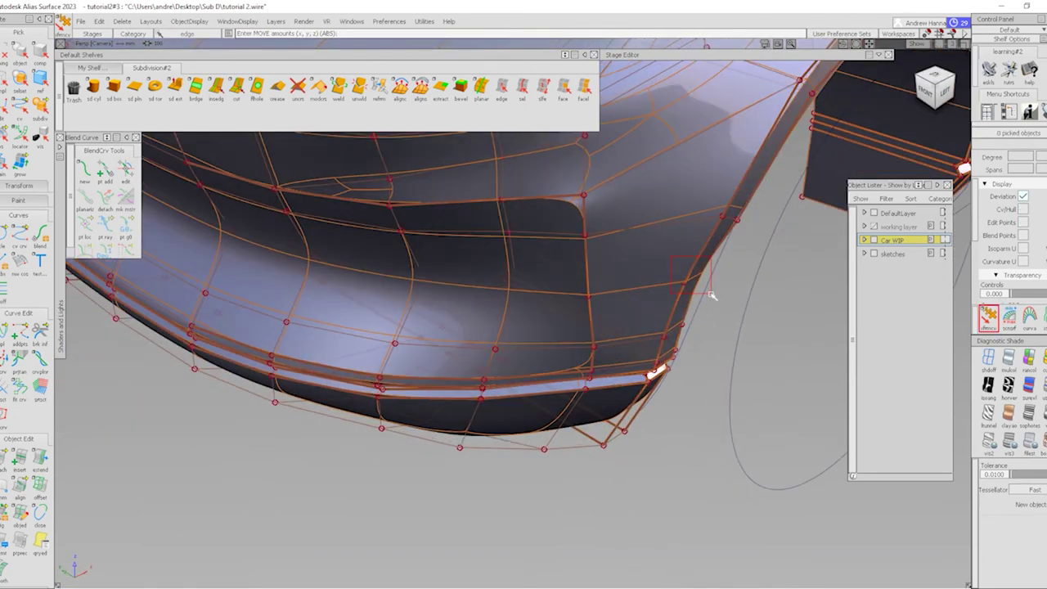
left_click_drag(654, 370, 739, 367, "alt+shift")
middle_click_drag(757, 328, 762, 334)
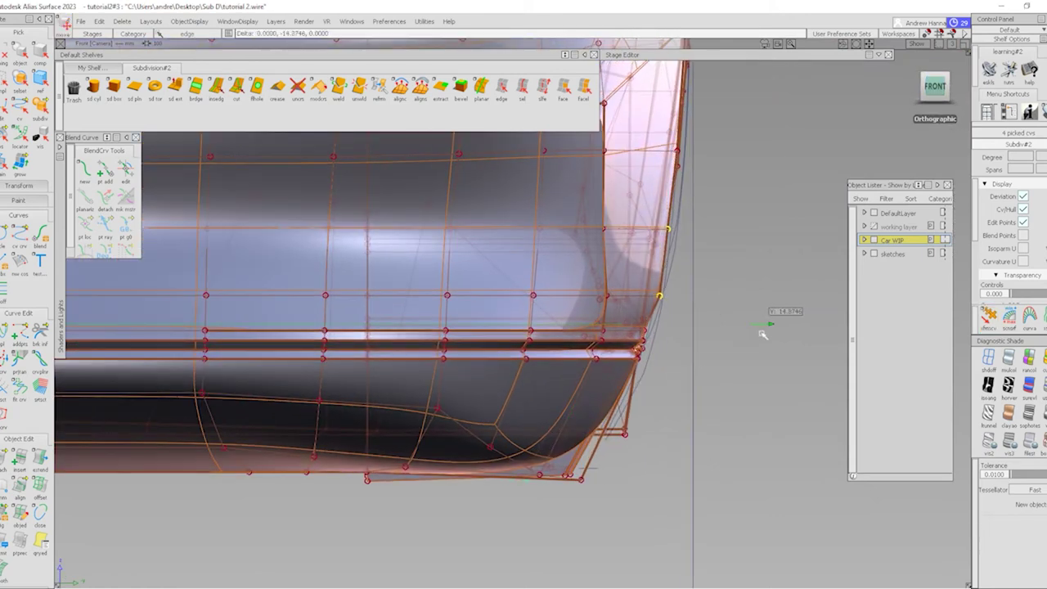
key("ctrl+shift+n")
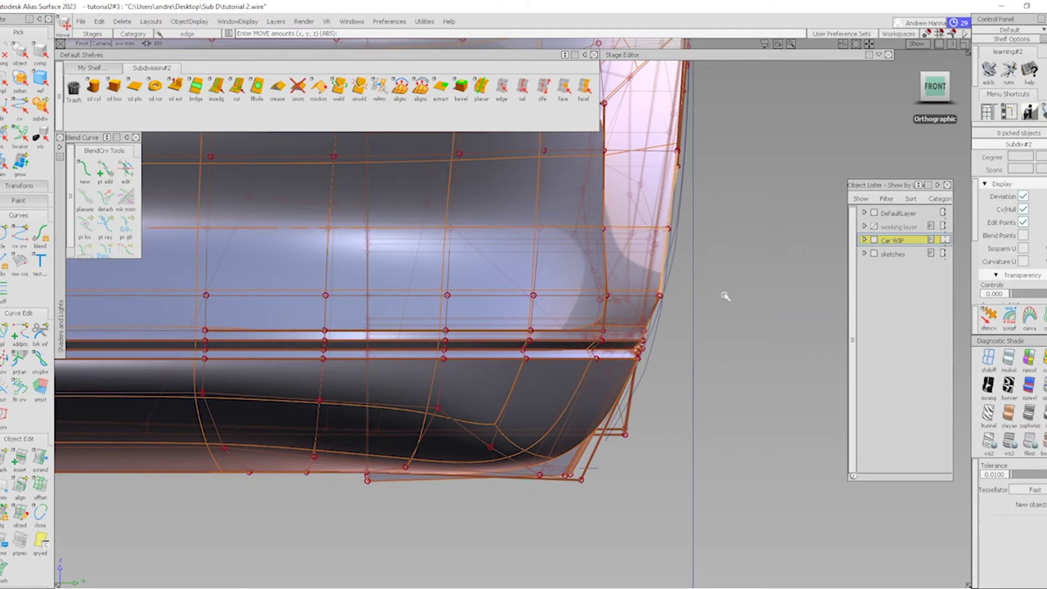
Fine-tune the two wheel arch edge vertices level with the middle of the recess
left_click_drag(712, 273, 711, 307, "alt+shift")
middle_click_drag(711, 307, 692, 289)
left_click(709, 260)
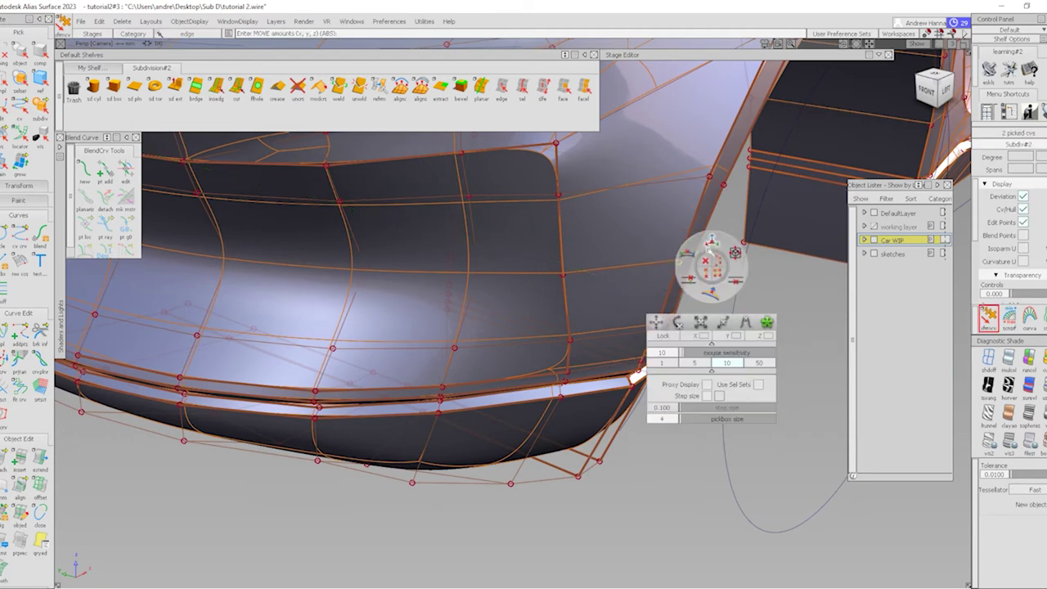
Select the eight vertices around the bumper trim strip's end at the wheel arch and adjust their position
left_click_drag(725, 257, 654, 339, "alt+shift")
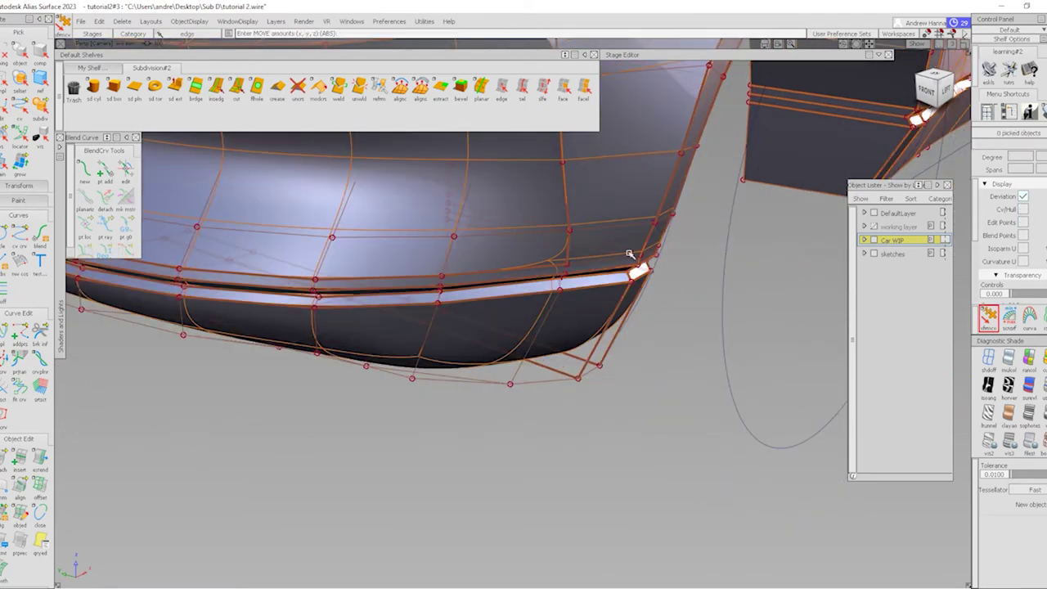
left_click_drag(698, 309, 694, 308)
left_click(679, 295)
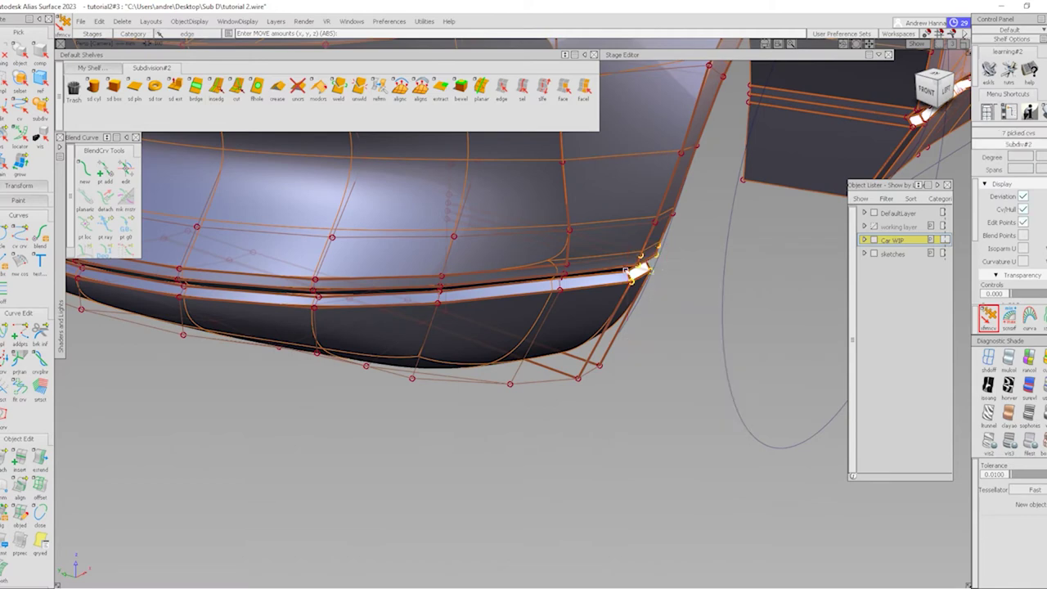
left_click(649, 269)
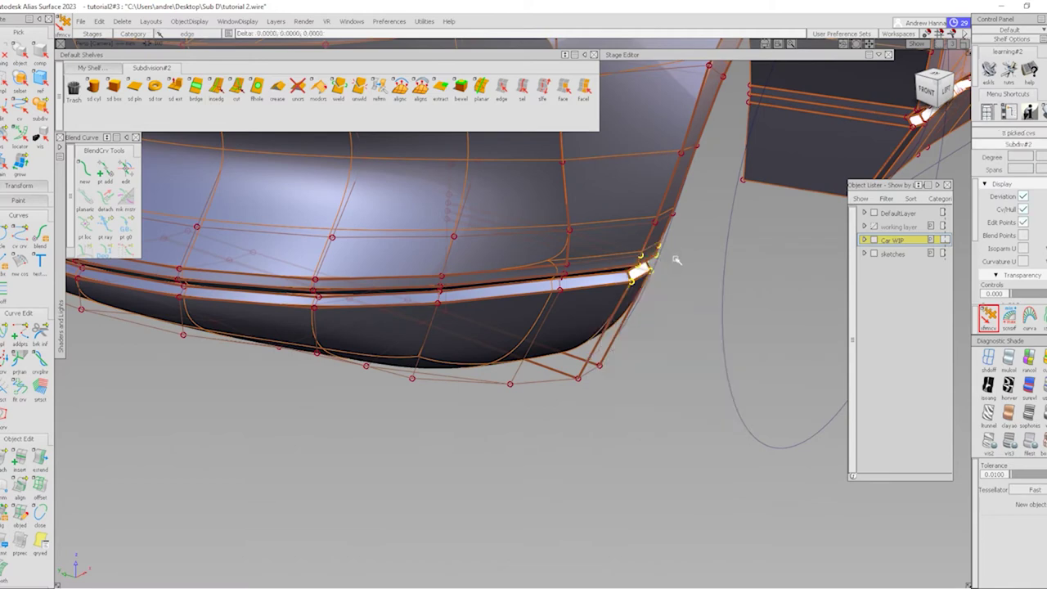
middle_click_drag(679, 260, 692, 278)
scroll(693, 278, "up", 3)
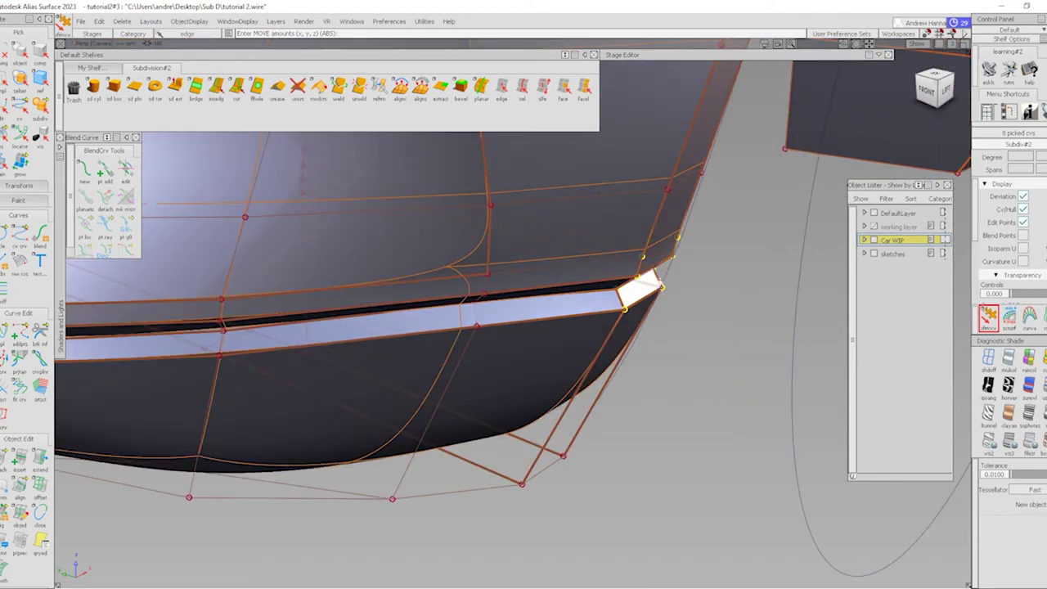
left_click(688, 339)
Adjust the wheel arch edge vertices just above the trim strip's end to smooth the transition
left_click(643, 257)
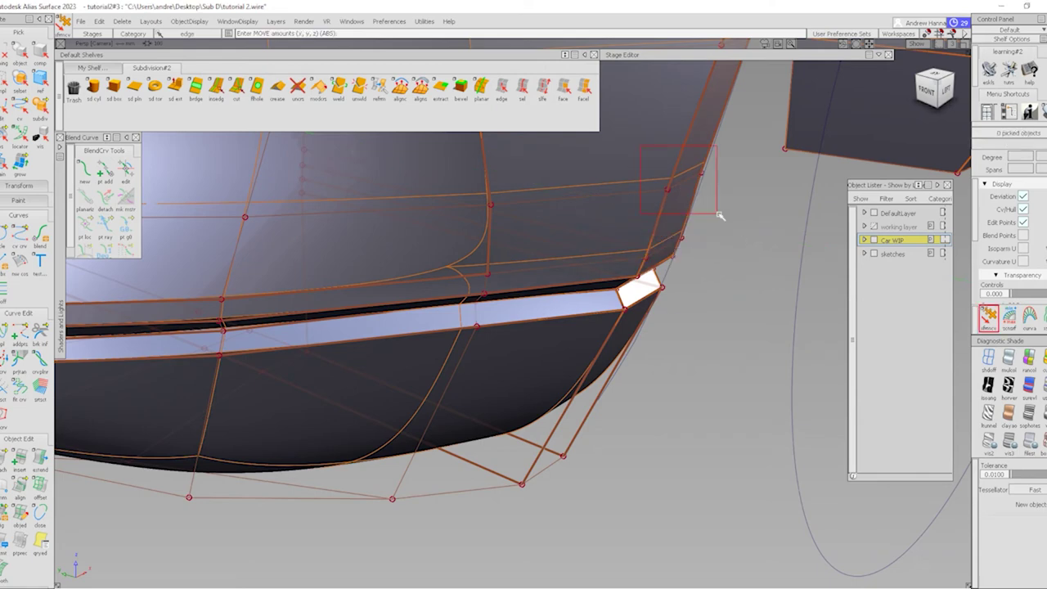
left_click_drag(743, 246, 692, 240)
left_click_drag(697, 282, 586, 351, "alt+shift")
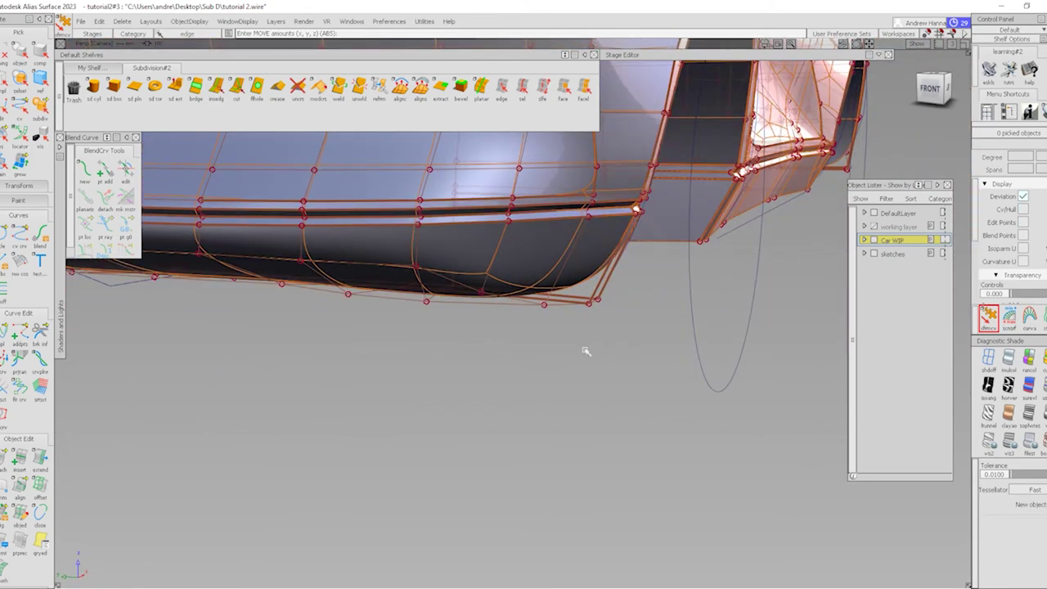
Insert an edge loop along the lower front bumper, just below the trim strip
left_click_drag(577, 294, 398, 161, "alt+shift")
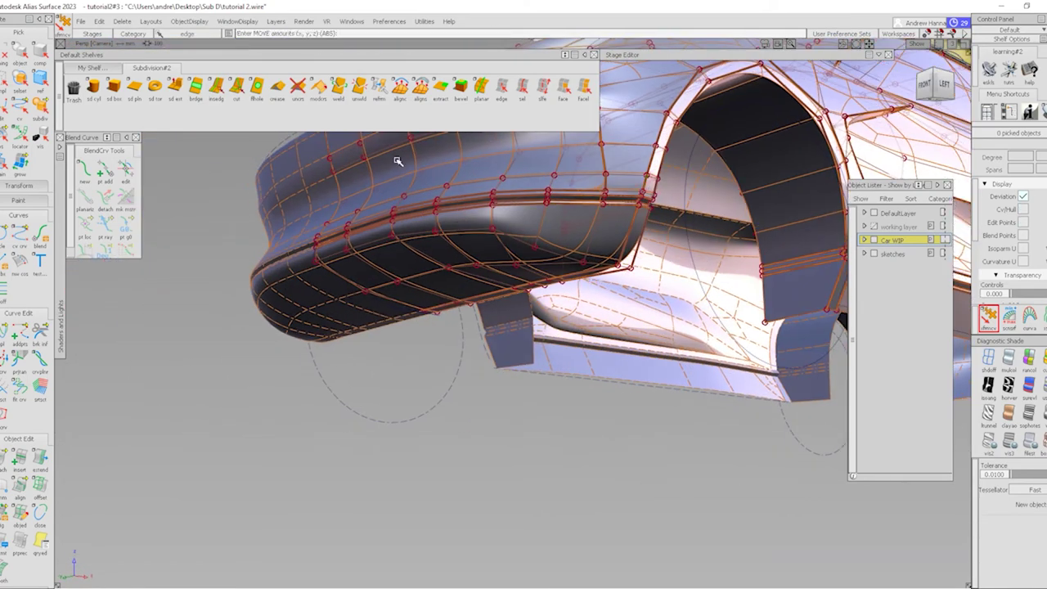
left_click(216, 87)
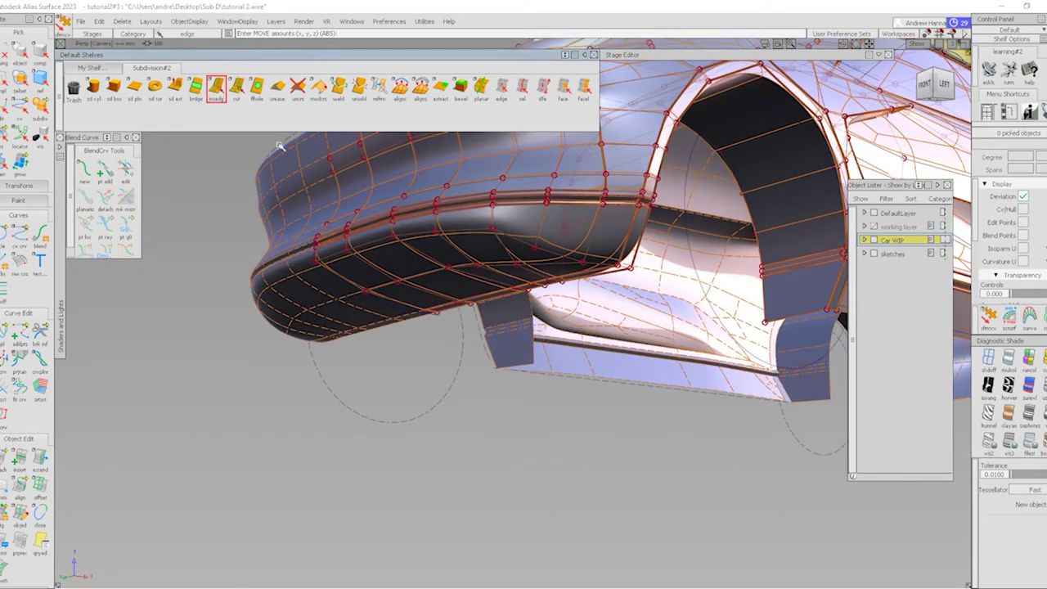
left_click(586, 244)
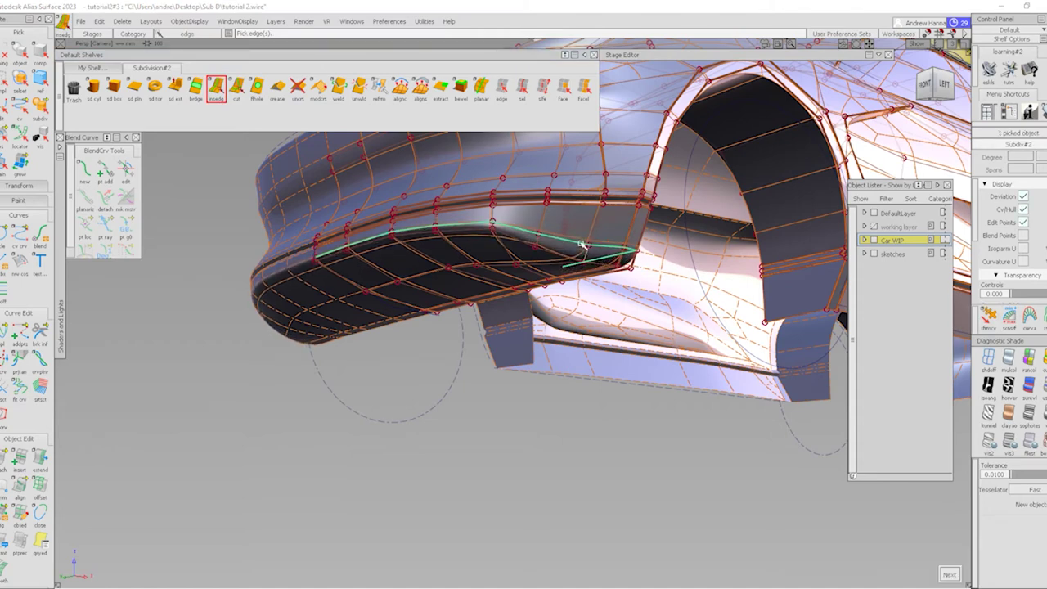
In the side view with the control cage shown, raise the two vertex pairs on the bumper's lower edge ahead of the wheel arch to smooth its curve
mouse_move(520, 234)
left_mouse_down("alt+shift")
mouse_move(568, 235)
mouse_move(550, 304)
mouse_move(619, 297)
mouse_move(577, 325)
mouse_move(417, 271)
mouse_move(437, 287)
left_mouse_up("alt+shift")
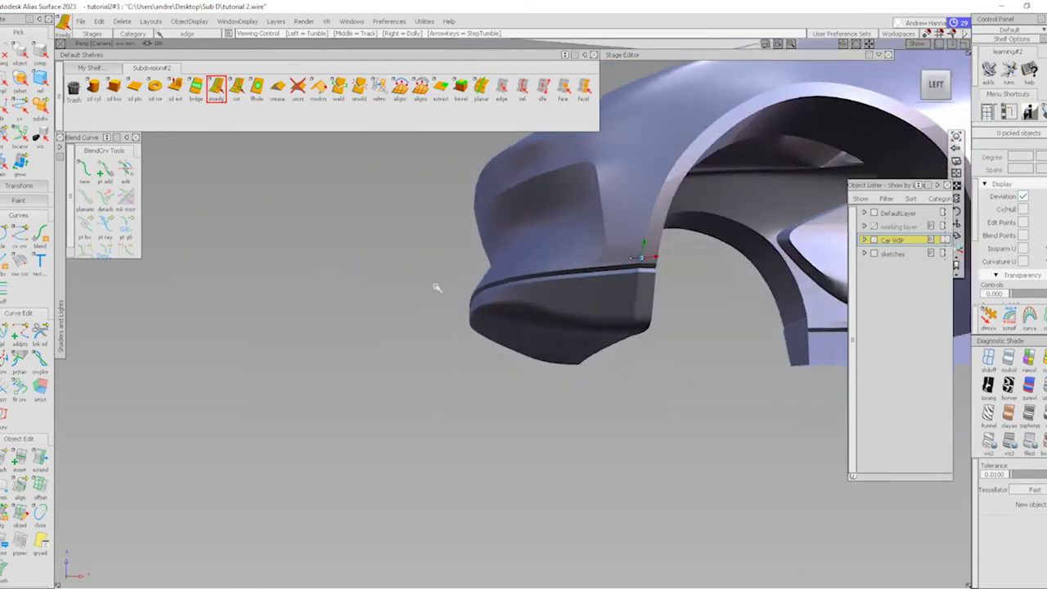
left_click(936, 84)
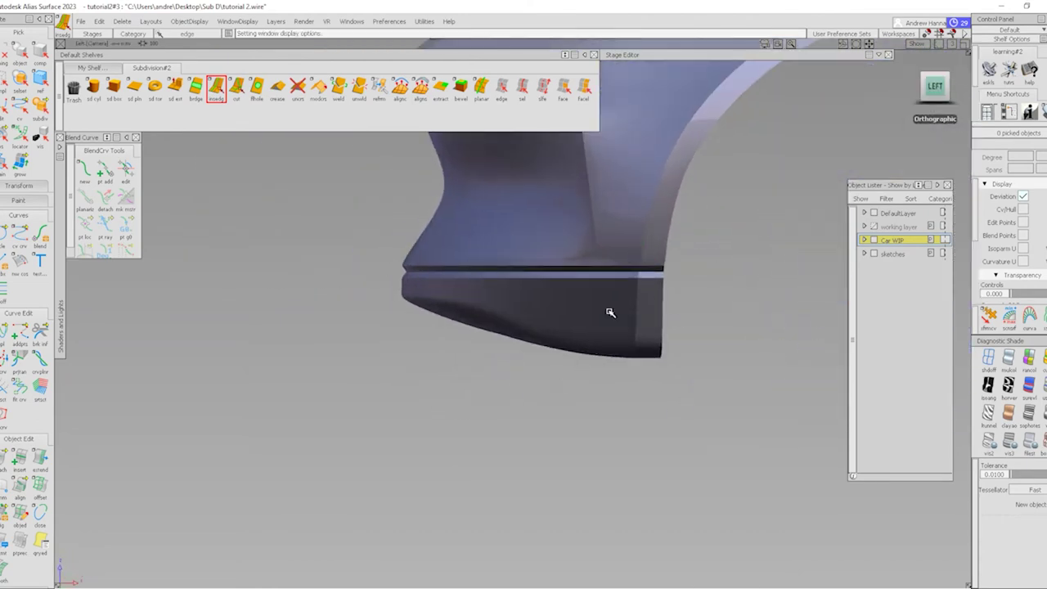
left_click(610, 312)
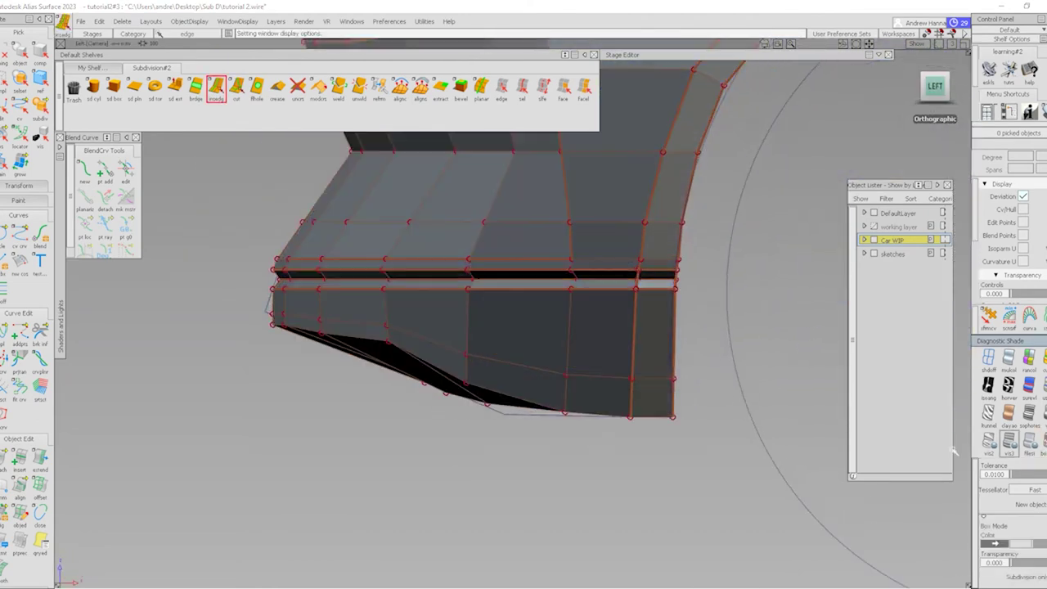
left_click_drag(484, 396, 484, 397)
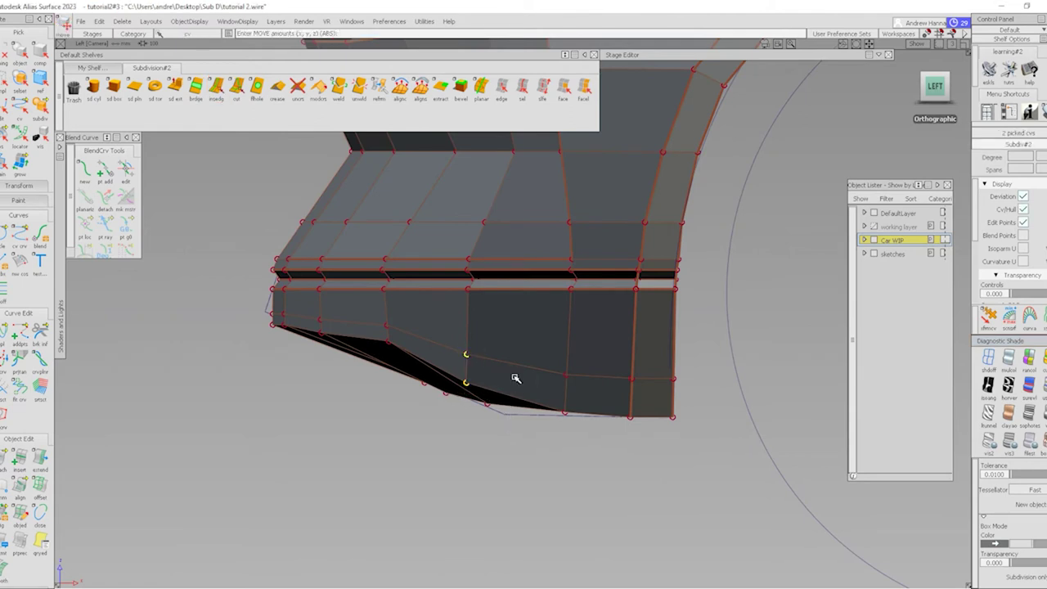
right_click_drag(526, 351, 533, 337)
left_click_drag(548, 358, 603, 434)
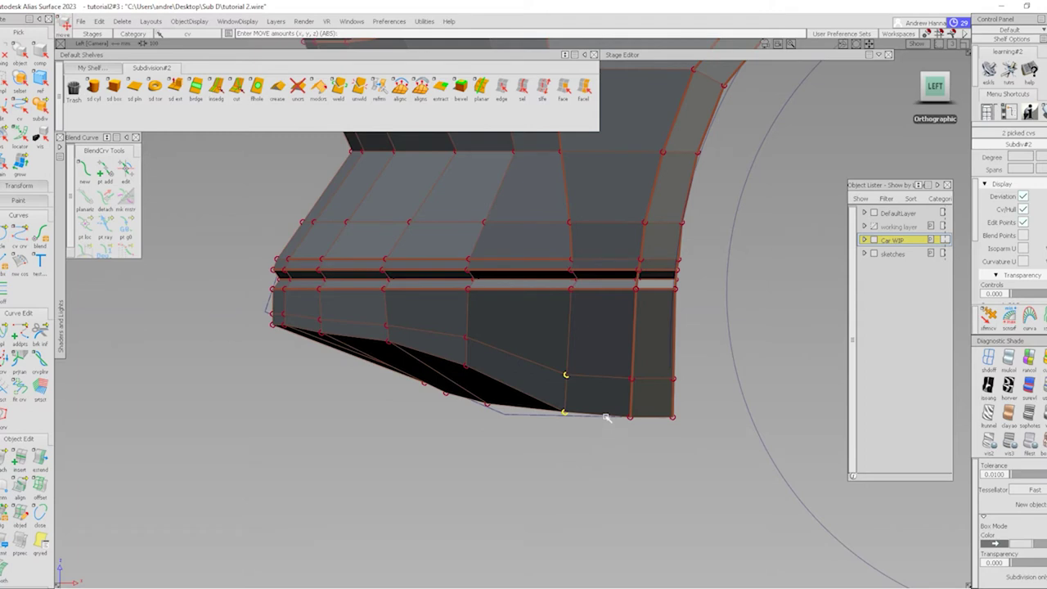
right_click_drag(603, 420, 606, 385)
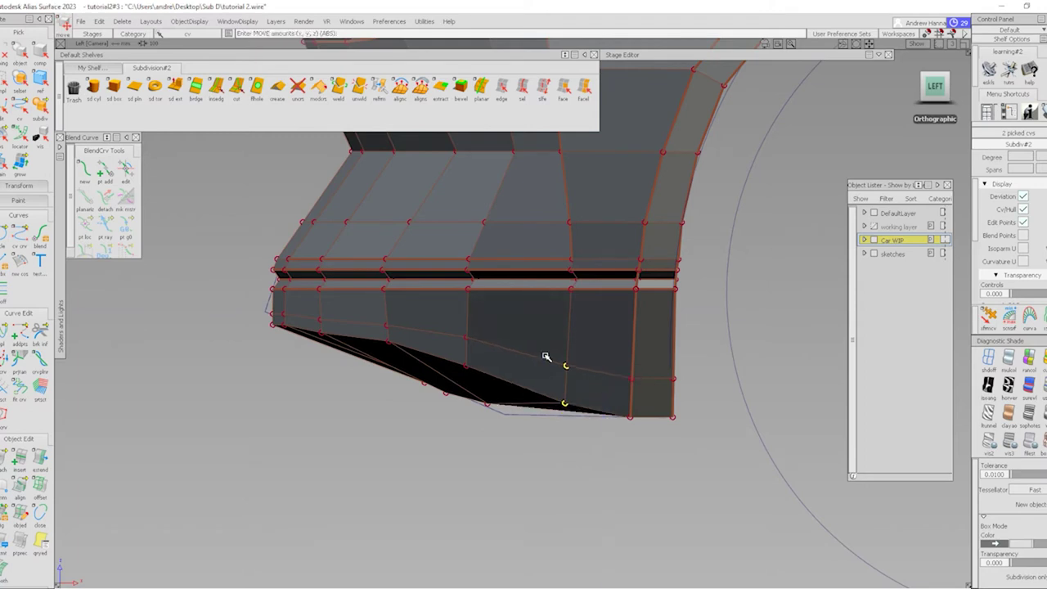
In the side view, select the two middle vertices on the bumper recess's outer end and adjust their position
left_click_drag(546, 357, 520, 337, "alt+shift")
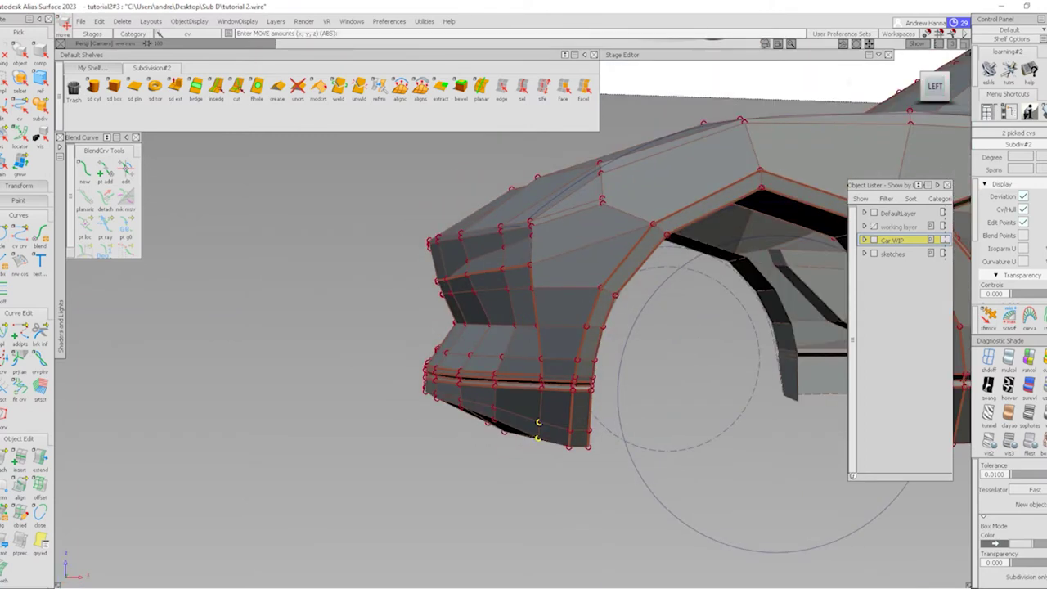
left_click(941, 92)
right_click_drag(515, 397, 561, 304, "alt+shift")
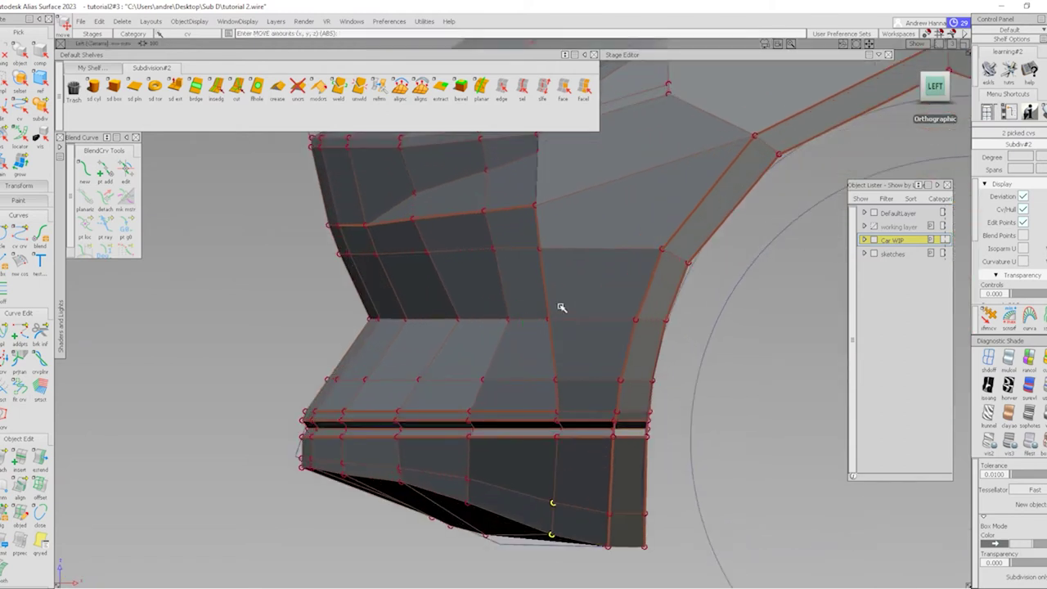
left_click_drag(526, 229, 572, 344)
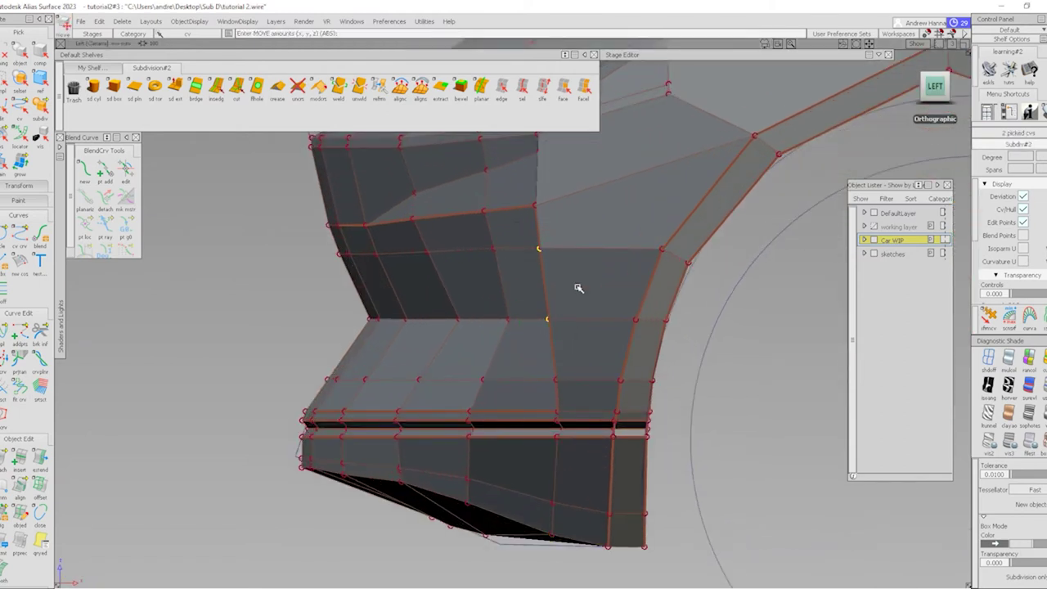
middle_click_drag(578, 285, 580, 292)
In the front view, move the two vertices on the recess's outer end outward about 9 mm
mouse_move(561, 405)
left_mouse_down("alt+shift")
mouse_move(491, 292)
mouse_move(537, 281)
mouse_move(554, 367)
mouse_move(528, 333)
left_mouse_up("alt+shift")
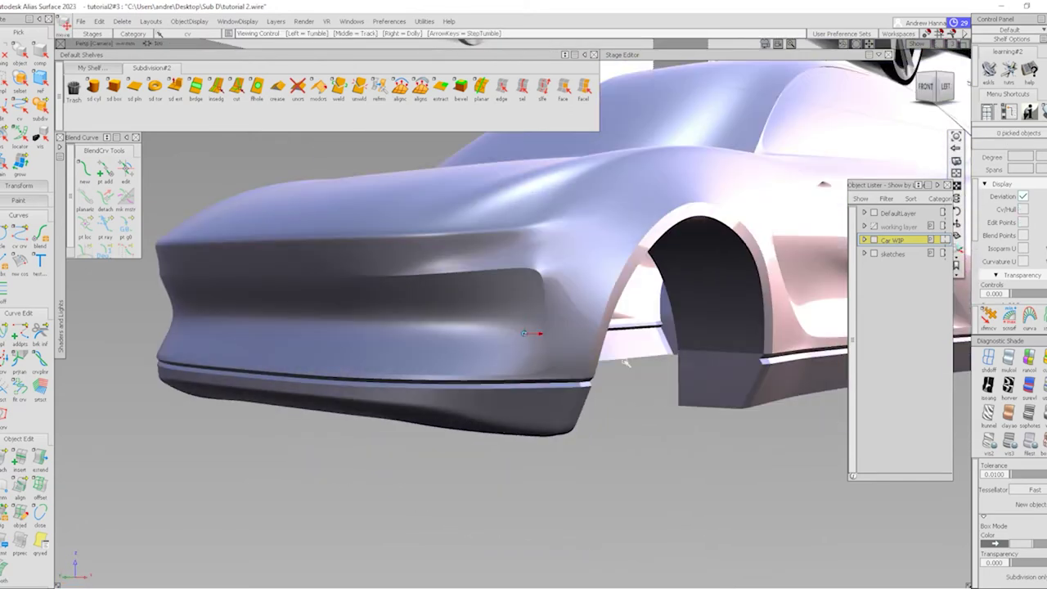
right_click_drag(625, 363, 618, 383, "alt+shift")
mouse_move(618, 383)
left_mouse_down("alt+shift")
mouse_move(589, 393)
mouse_move(622, 385)
left_mouse_up("alt+shift")
right_click_drag(622, 385, 694, 350, "alt+shift")
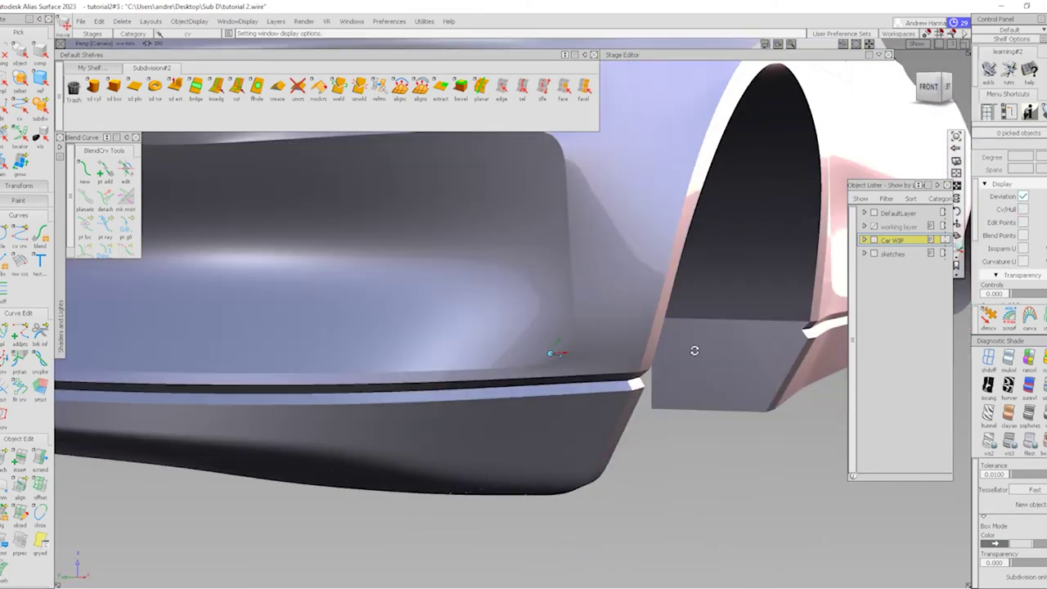
left_click_drag(694, 350, 630, 357, "alt+shift")
left_click(956, 73)
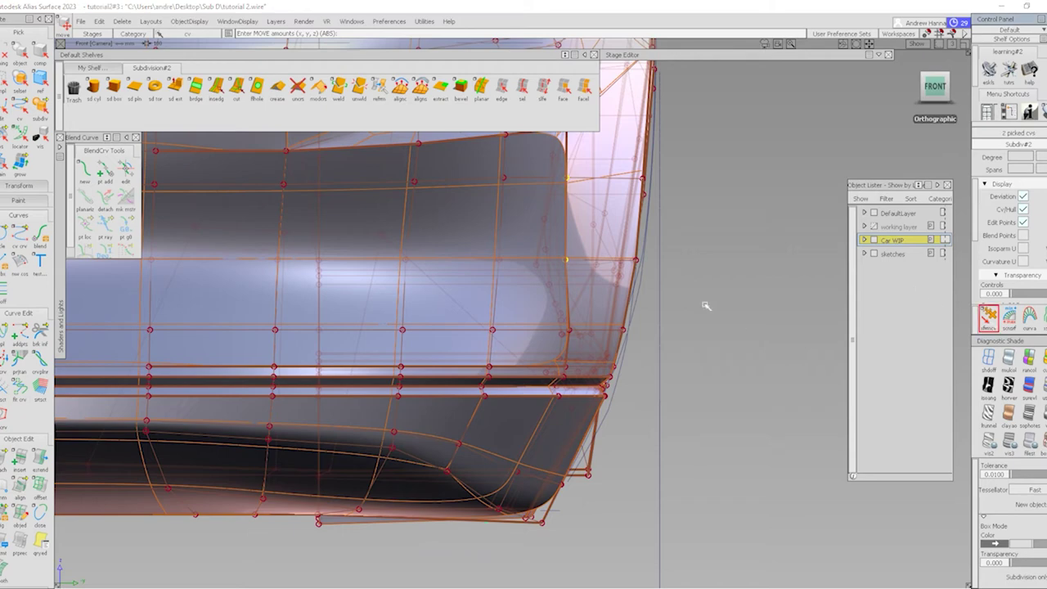
left_click_drag(707, 306, 780, 290, "ctrl+shift")
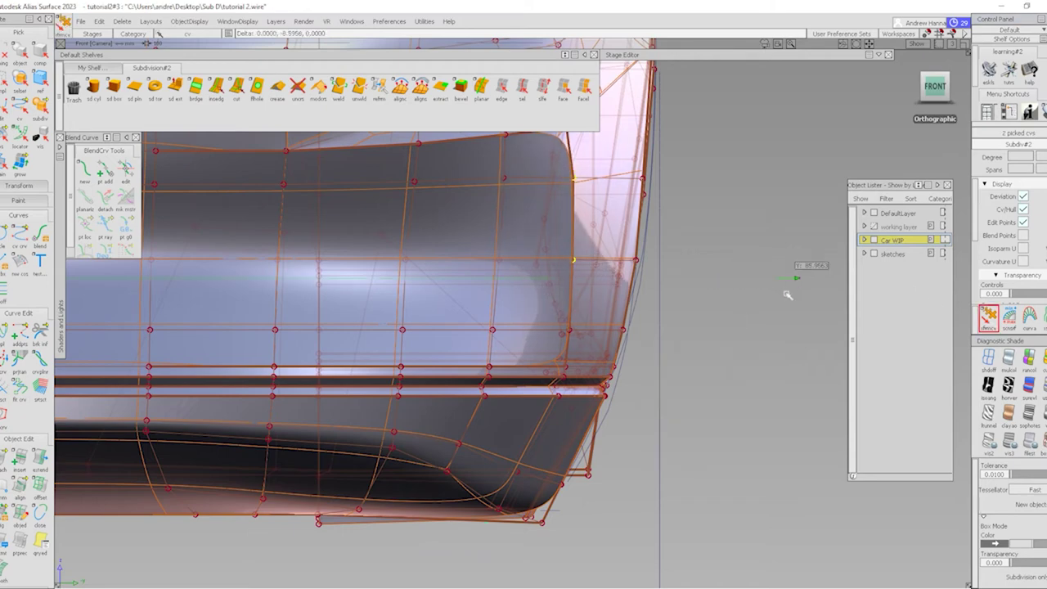
scroll(737, 319, "up", 3)
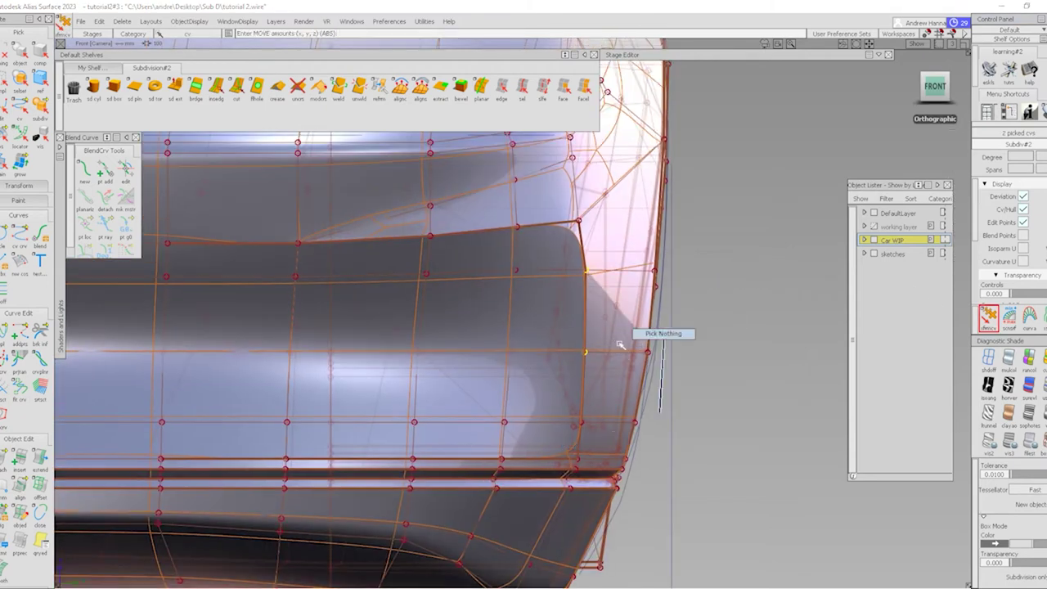
left_click(639, 348)
In the front view without shading, select the eight vertices along the recess's upper edge near the centreline and lower them
mouse_move(594, 315)
left_mouse_down("alt+shift")
mouse_move(511, 395)
mouse_move(632, 382)
mouse_move(525, 399)
left_mouse_up("alt+shift")
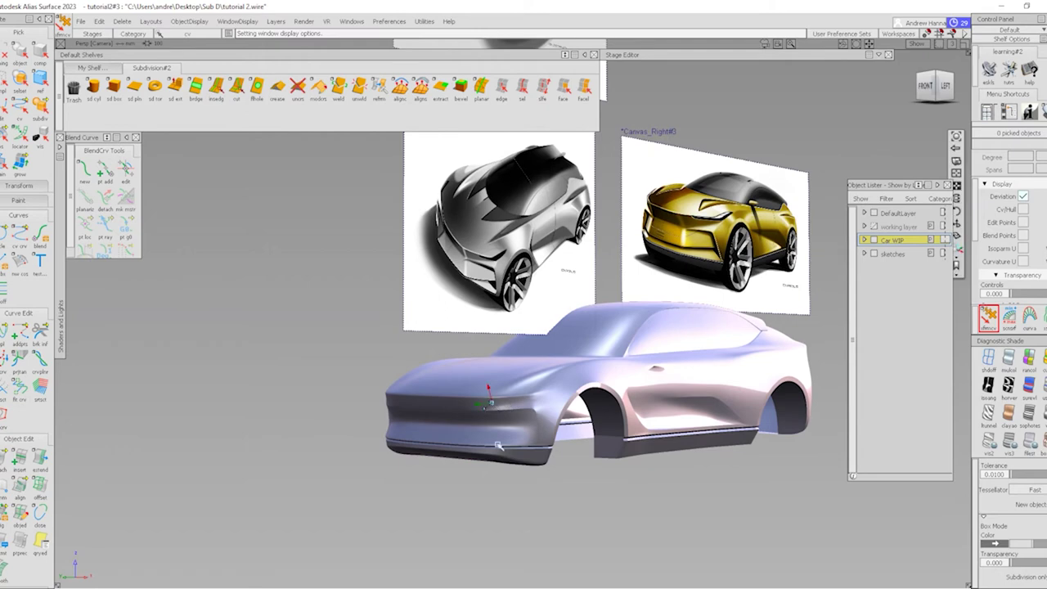
right_click_drag(510, 405, 511, 452, "alt+shift")
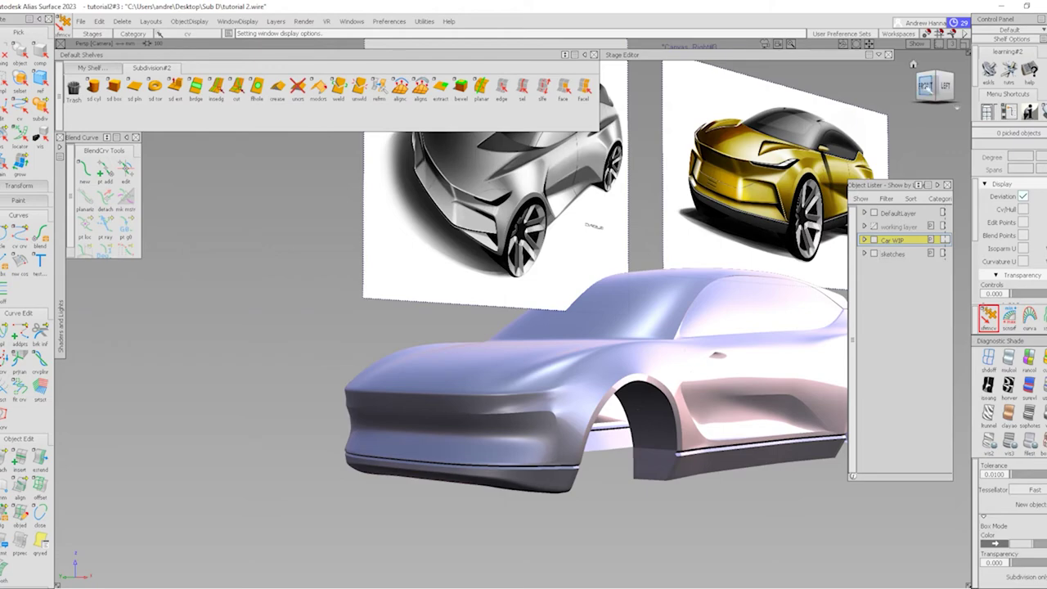
key("f")
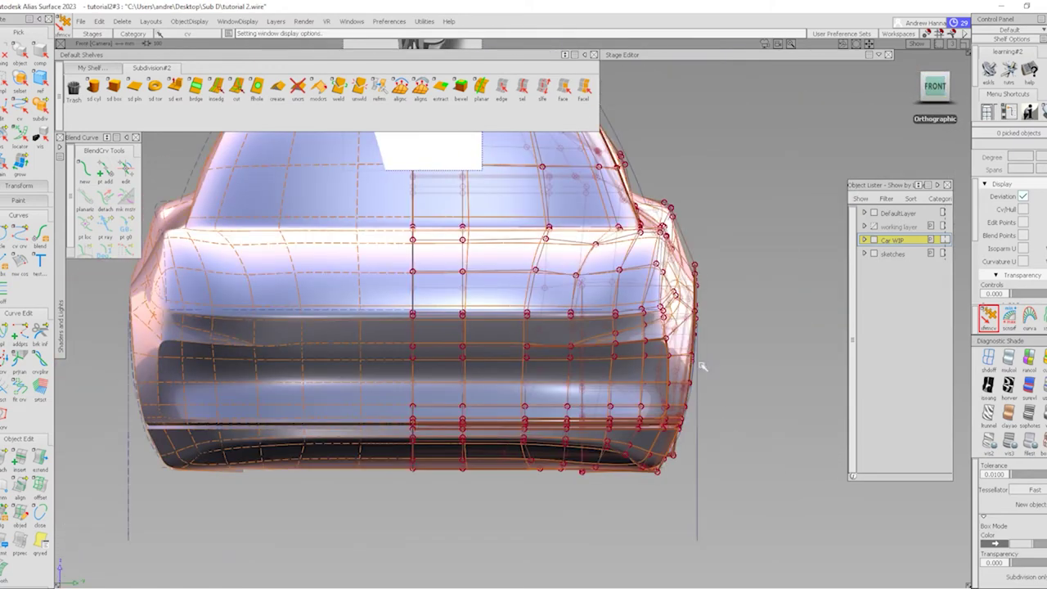
left_click(988, 360)
left_click_drag(603, 346, 518, 370, "alt+shift")
left_click_drag(423, 315, 573, 359)
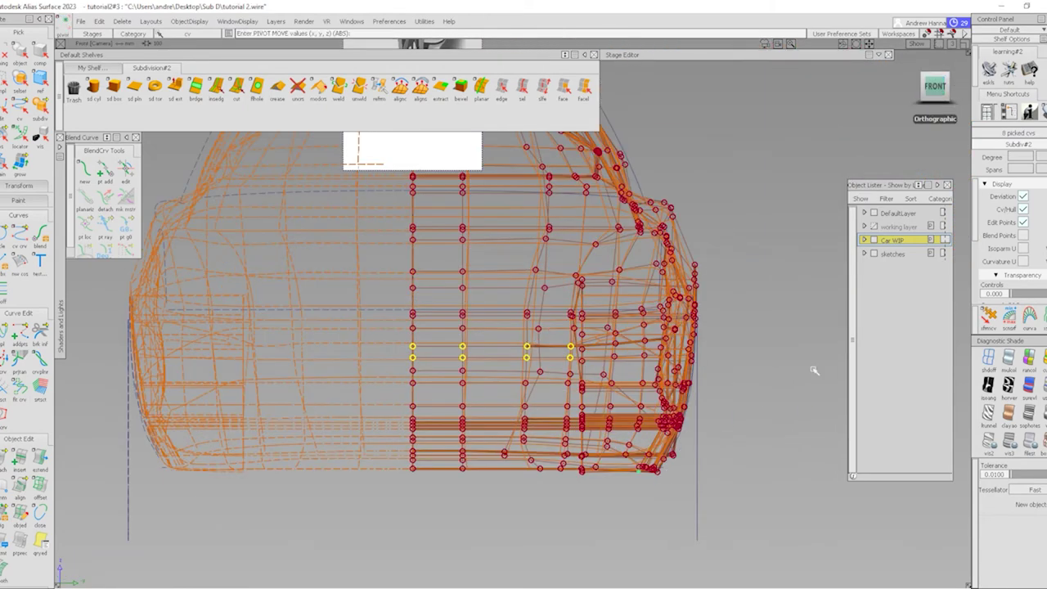
key("m")
right_click_drag(827, 369, 783, 476)
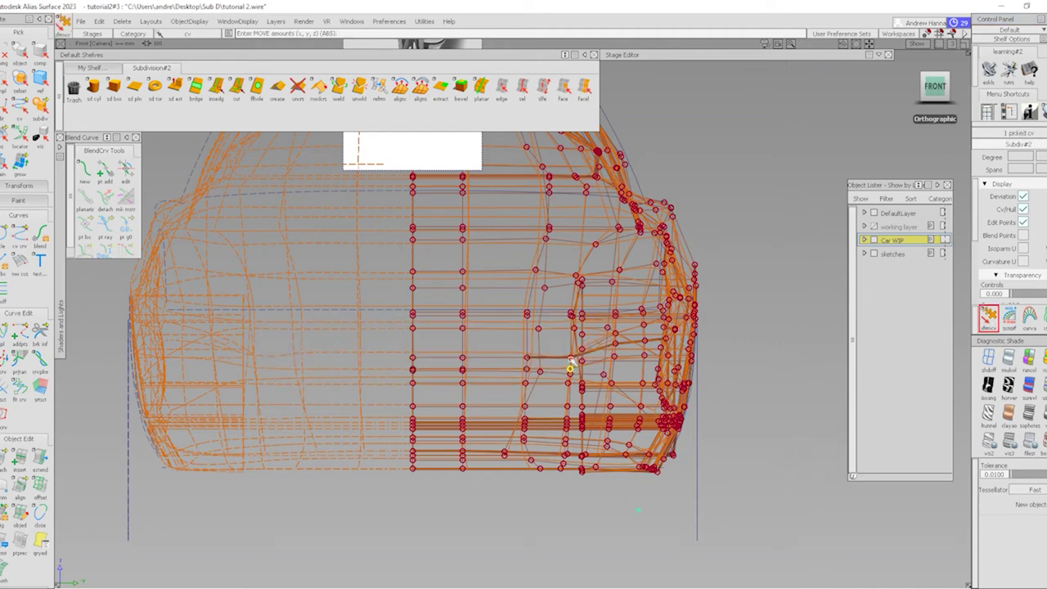
Fine-tune the height of the single vertex below the recess's upper crease and check the shaded front end
mouse_move(736, 351)
right_mouse_down()
mouse_move(743, 314)
mouse_move(772, 287)
right_mouse_up()
key("F4")
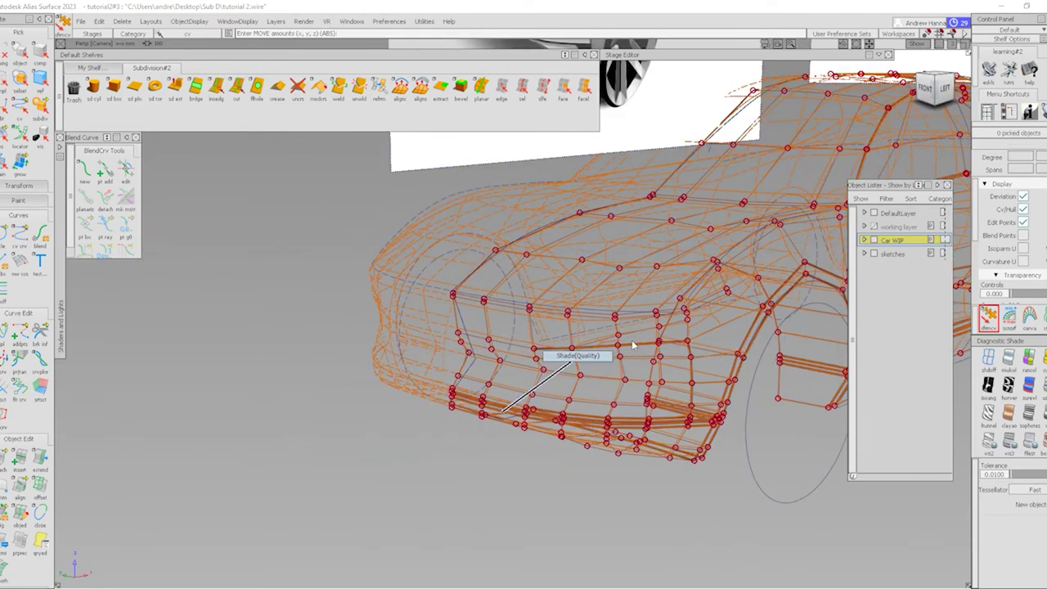
key("alt+s")
left_click_drag(625, 356, 683, 368, "alt+shift")
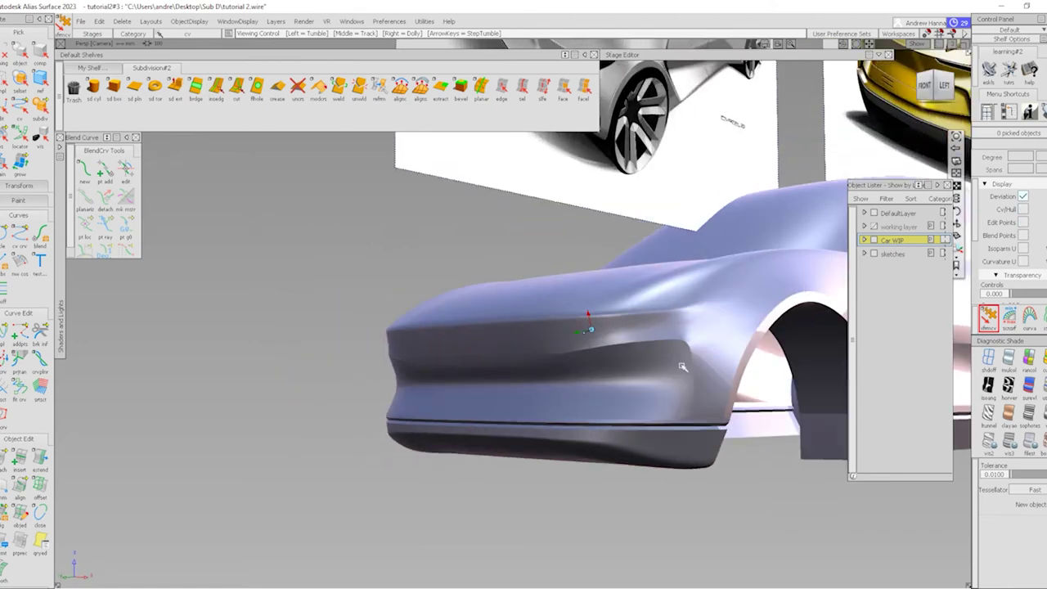
left_click_drag(592, 405, 532, 365, "alt+shift")
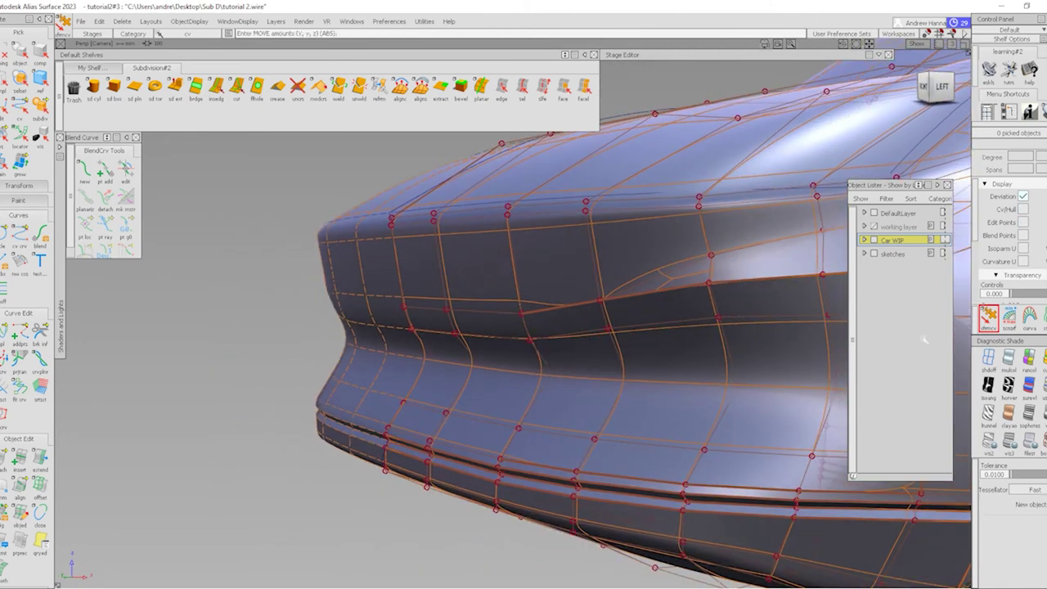
Shift the three vertices nearest the centre in each of three recess rows lengthwise to even the curvature, moving the uppermost row rearward about 14 mm
key("alt+s")
left_click_drag(411, 330, 531, 341)
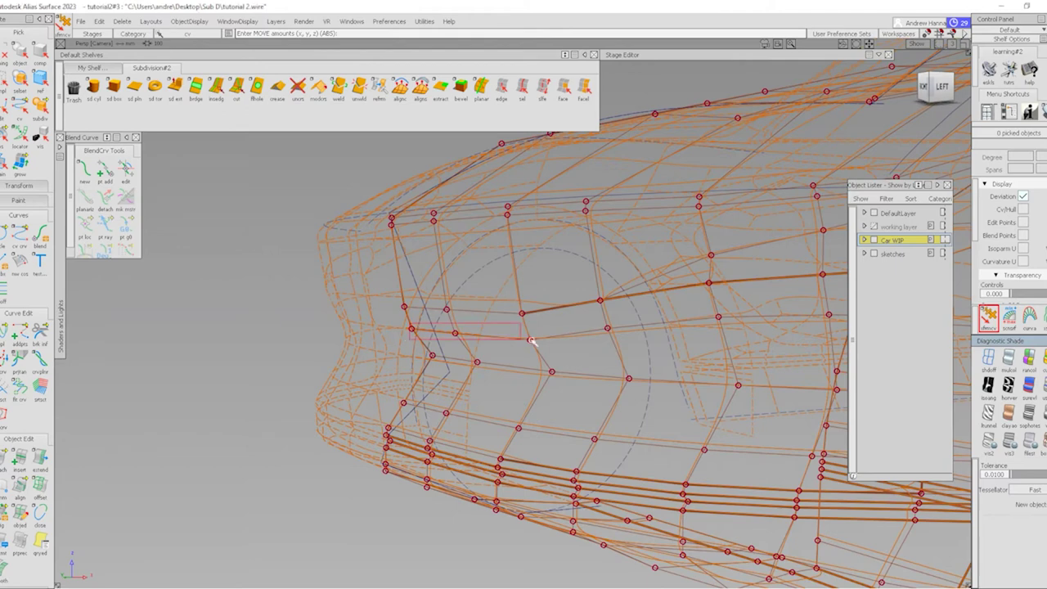
left_click_drag(565, 322, 638, 337)
left_click_drag(491, 293, 429, 341)
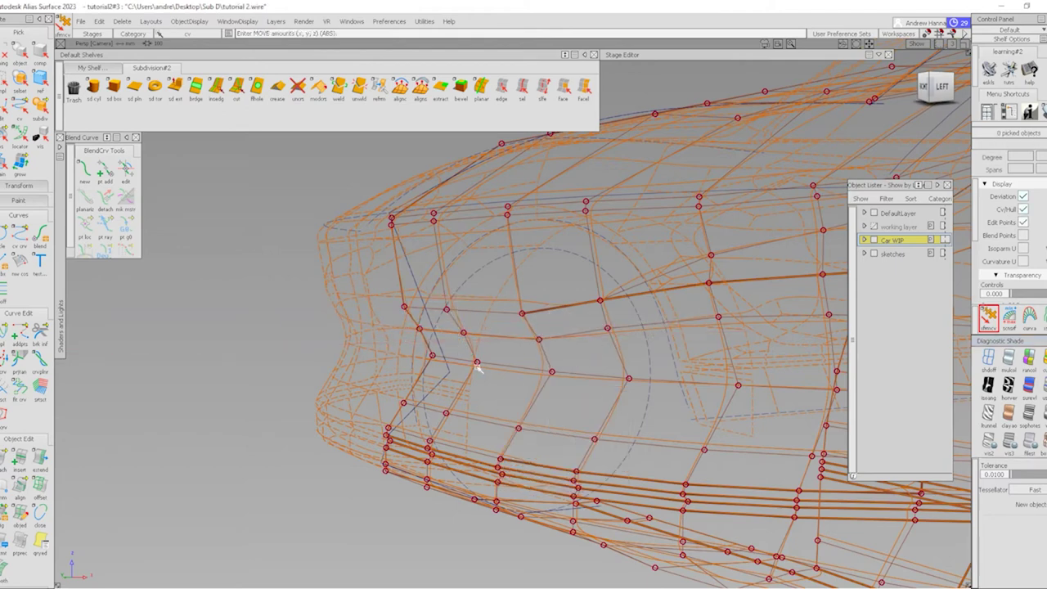
left_click_drag(577, 385, 473, 411)
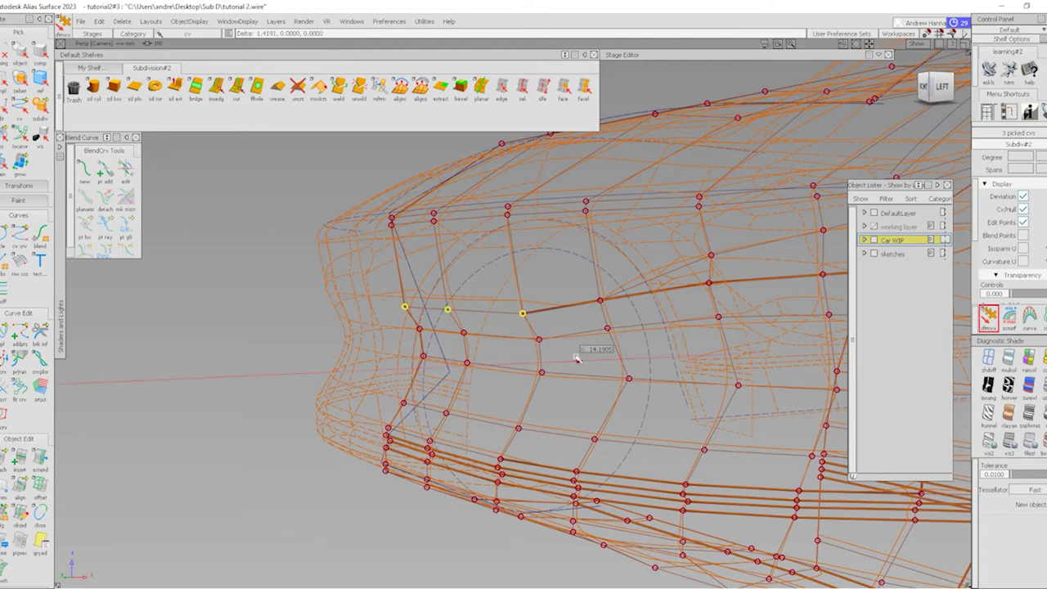
left_click_drag(577, 357, 691, 345)
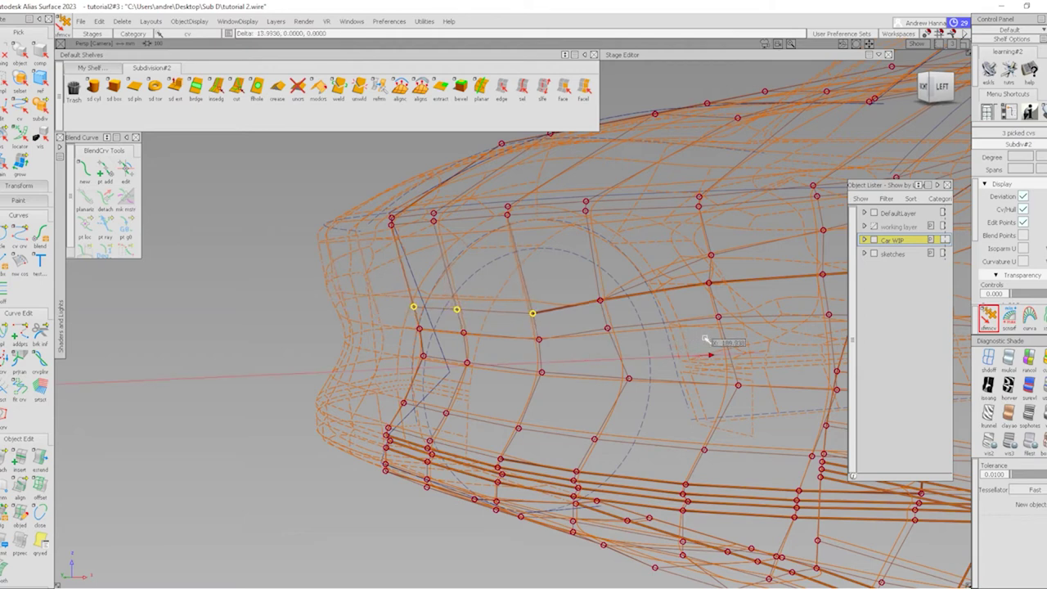
Examine the car's front end and side from several angles and compare the shaded form with the sketches
middle_click_drag(718, 338, 580, 327, "alt+shift")
mouse_move(568, 374)
right_mouse_down("alt+shift")
mouse_move(685, 428)
mouse_move(632, 366)
mouse_move(564, 328)
right_mouse_up("alt+shift")
left_click_drag(564, 328, 589, 360, "alt+shift")
right_click_drag(589, 360, 613, 381, "alt+shift")
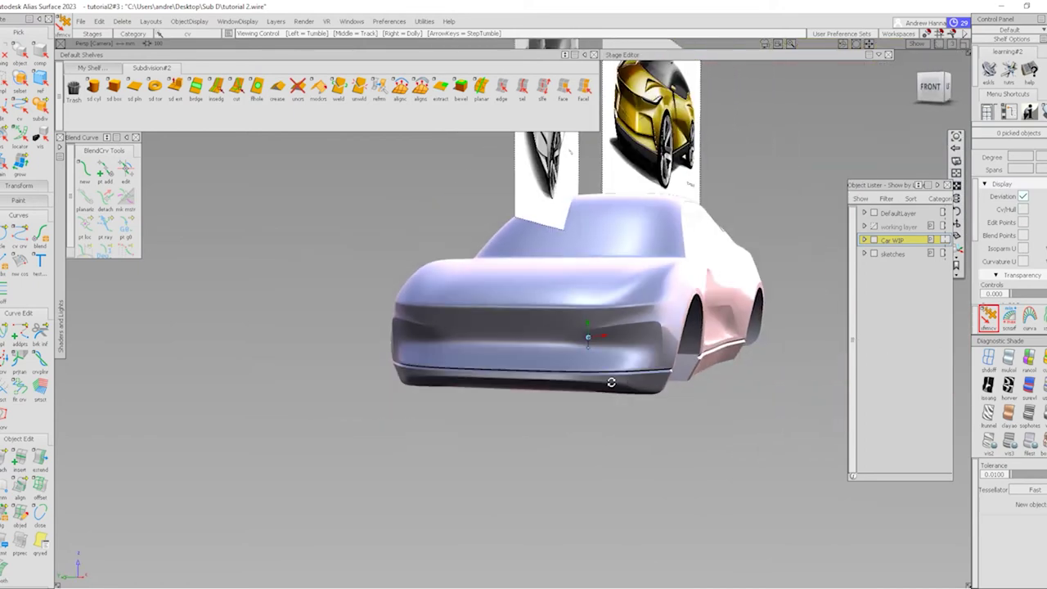
mouse_move(613, 381)
left_mouse_down("alt+shift")
mouse_move(886, 354)
mouse_move(769, 303)
mouse_move(299, 368)
left_mouse_up("alt+shift")
right_click_drag(300, 367, 344, 372, "alt+shift")
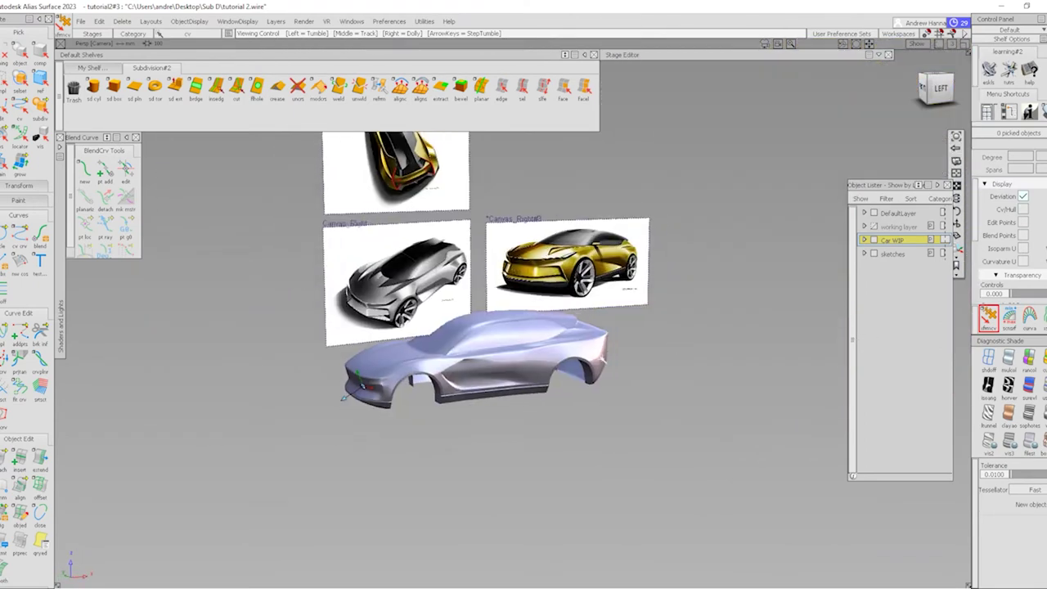
left_click_drag(344, 373, 470, 372, "alt+shift")
right_click_drag(470, 372, 473, 369, "alt+shift")
left_click_drag(473, 370, 473, 367, "alt+shift")
left_click_drag(391, 401, 564, 422, "alt+shift")
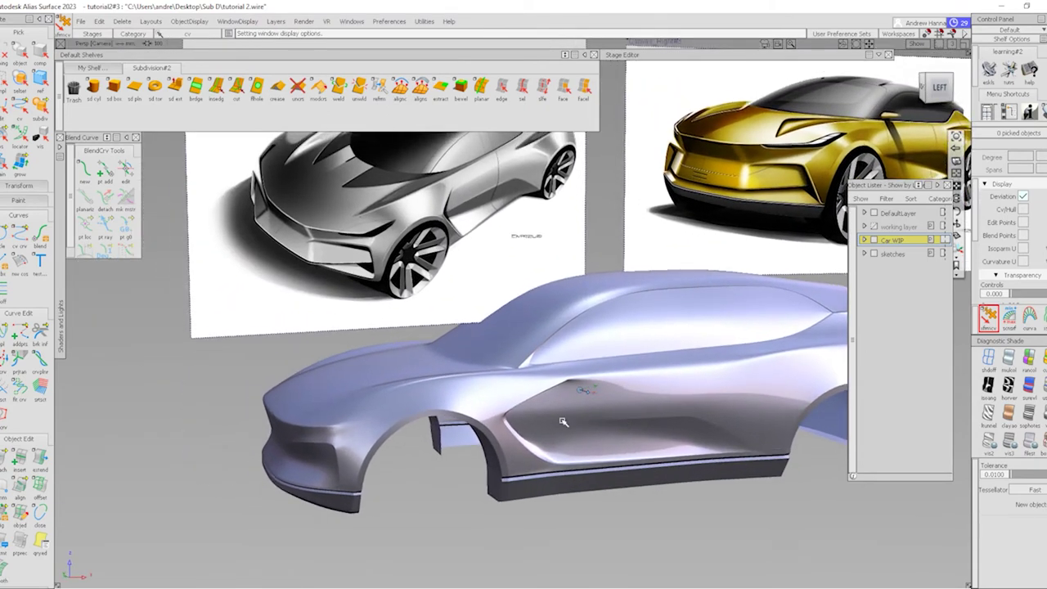
mouse_move(476, 407)
left_mouse_down("alt+shift")
mouse_move(462, 409)
mouse_move(526, 390)
mouse_move(505, 431)
mouse_move(540, 458)
left_mouse_up("alt+shift")
left_click_drag(229, 245, 602, 537)
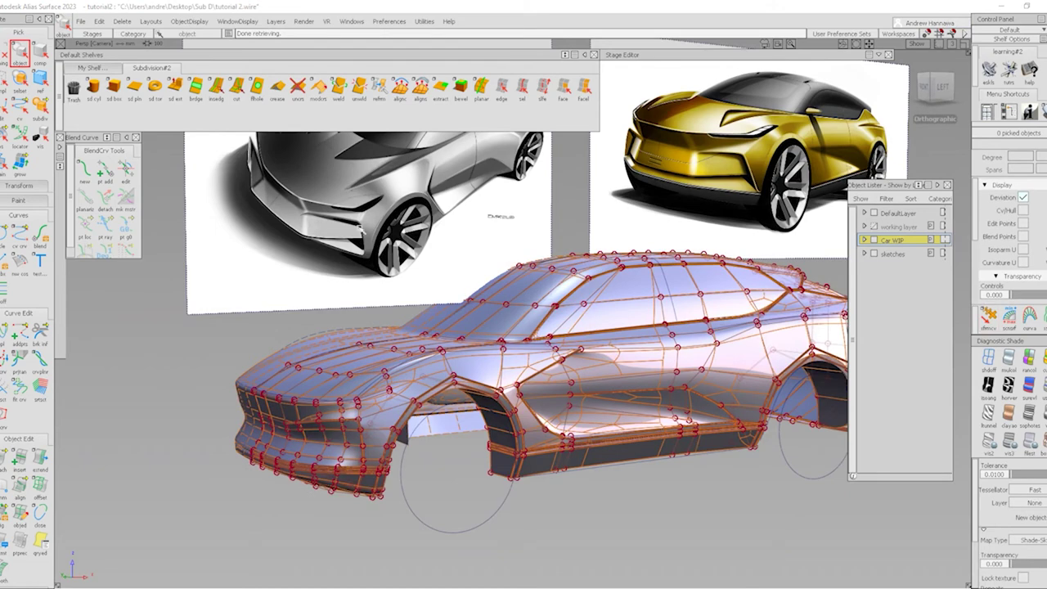
key("alt+shift")
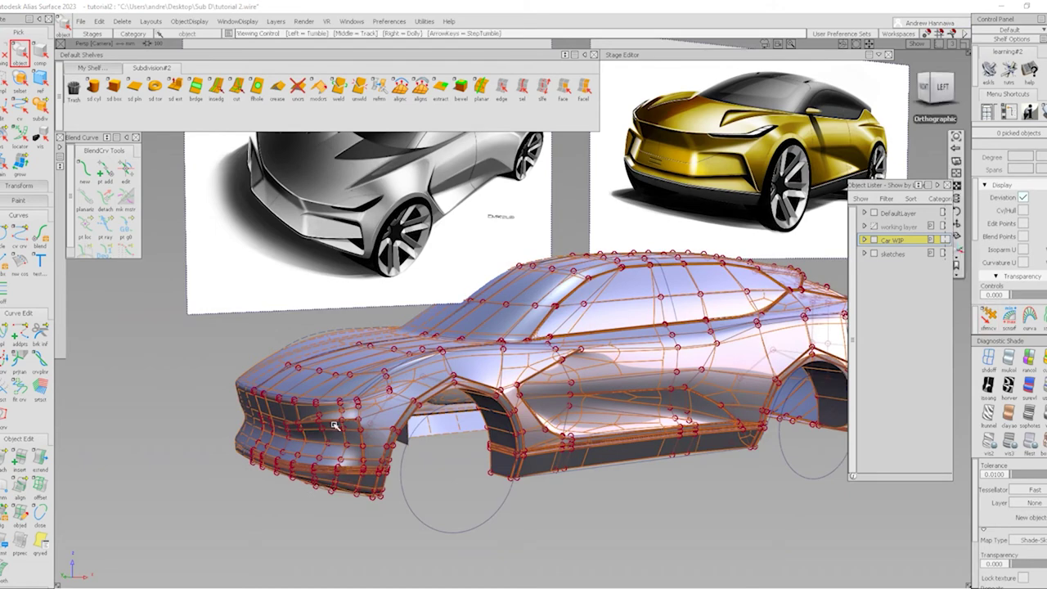
right_click_drag(334, 428, 528, 487, "alt+shift")
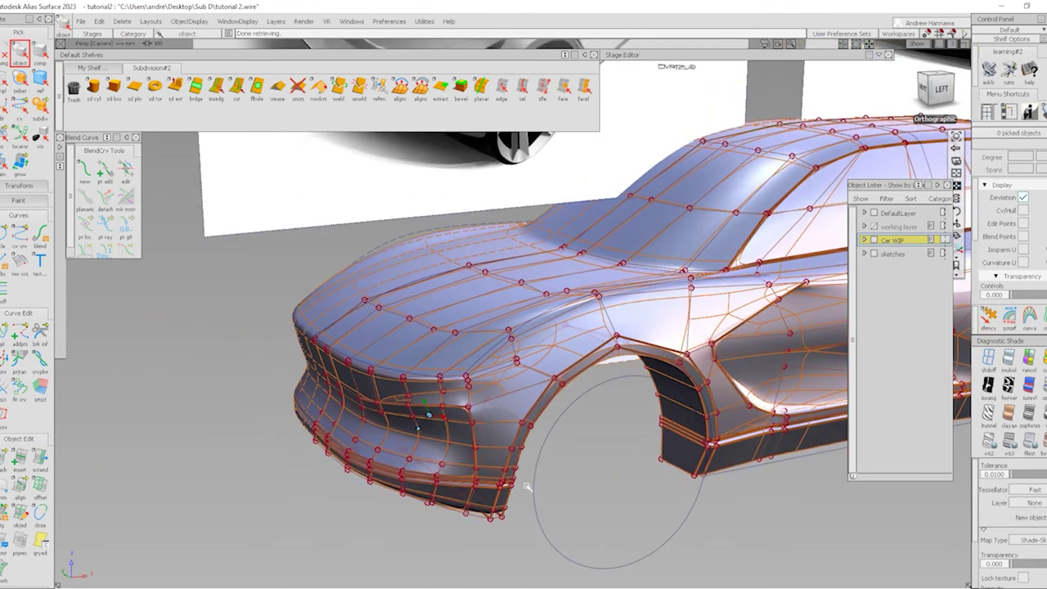
Insert an edge loop just below the front recess's upper crease and return the body to the unsmoothed box mode
right_click_drag(475, 457, 540, 479, "alt+shift")
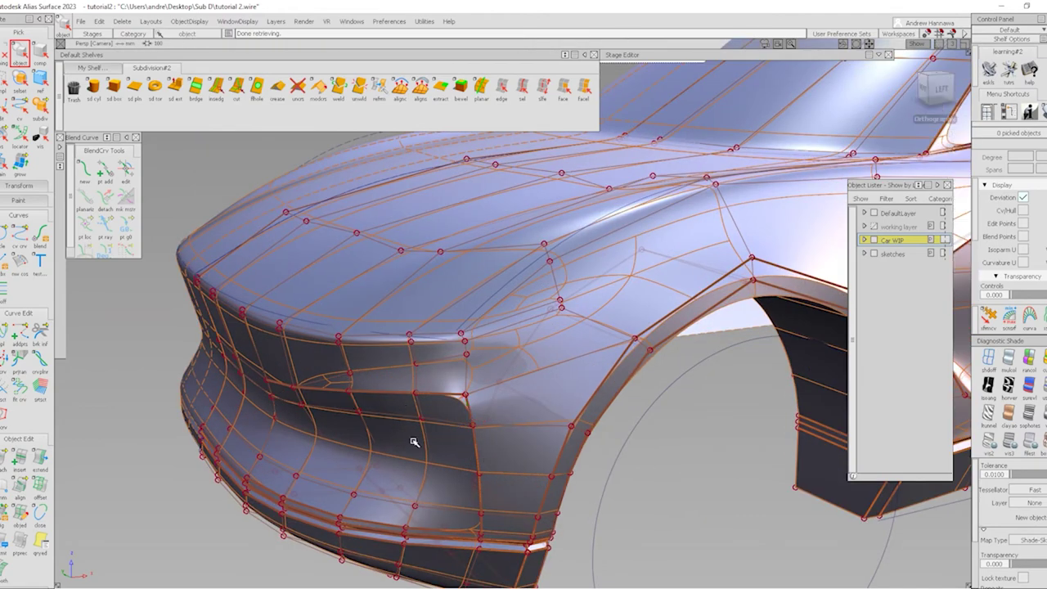
right_click_drag(414, 442, 442, 327, "alt+shift")
left_click_drag(442, 327, 481, 184, "alt+shift")
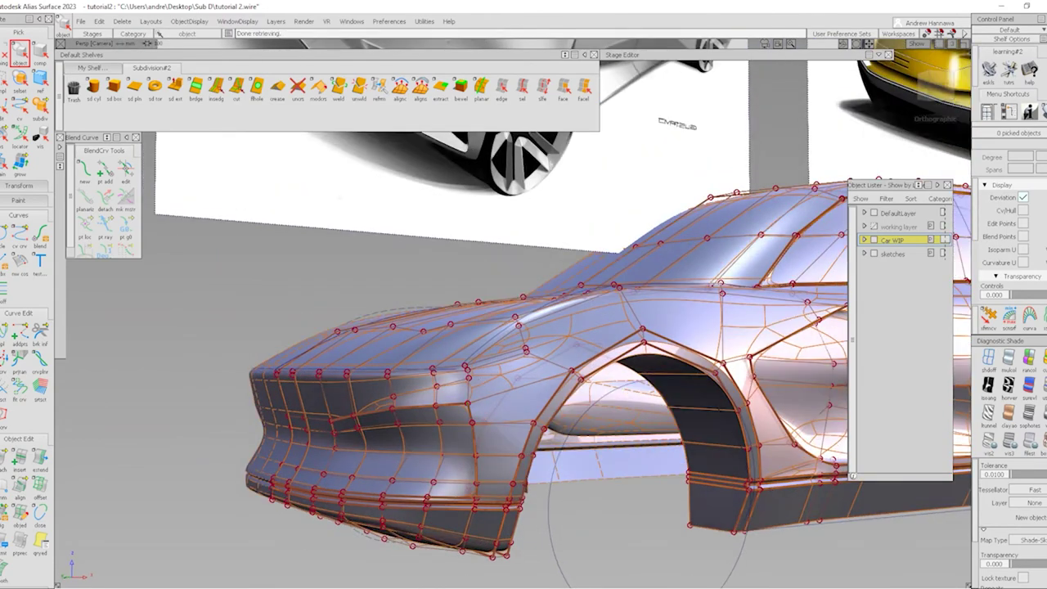
left_click(216, 87)
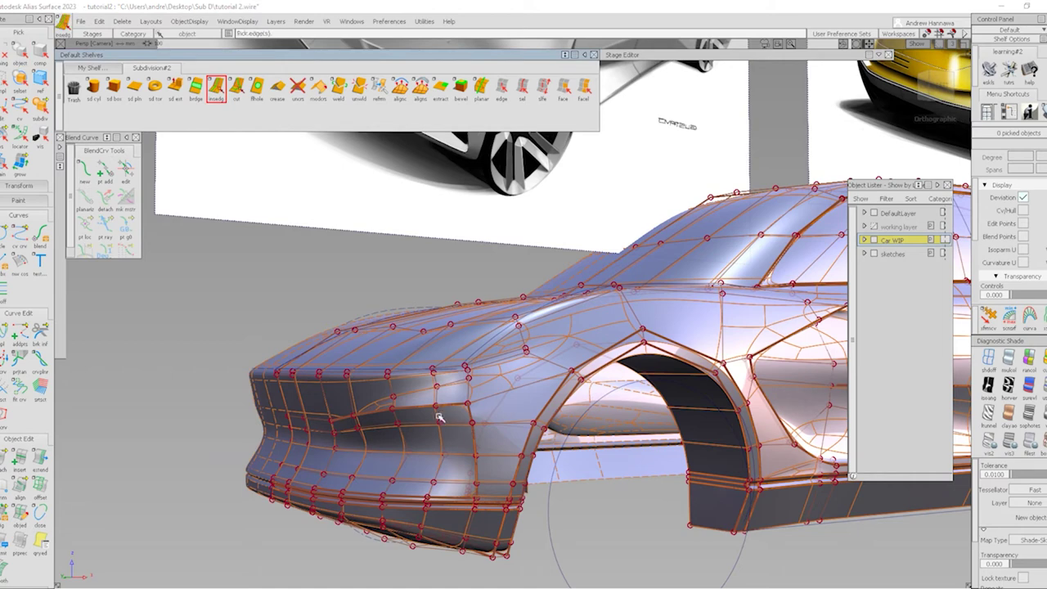
scroll(439, 417, "up", 5)
left_click(434, 404)
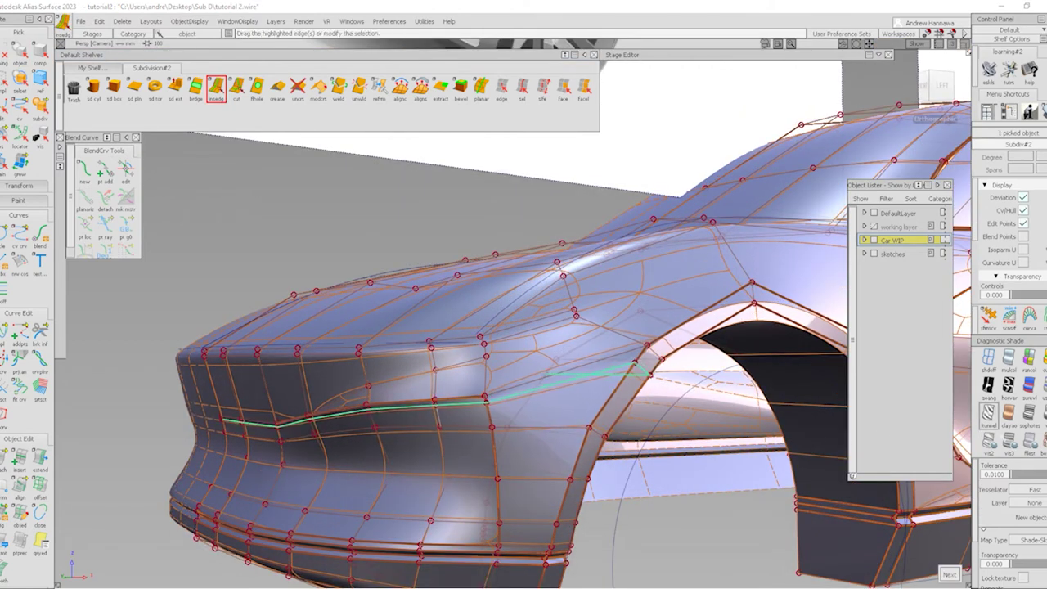
key("3")
Insert one edge loop just inboard of the recess's outer corner edge and another just above the lower bumper lip
mouse_move(483, 458)
left_mouse_down("alt+shift")
mouse_move(512, 472)
mouse_move(491, 444)
left_mouse_up("alt+shift")
scroll(489, 425, "up", 3)
left_click(491, 429)
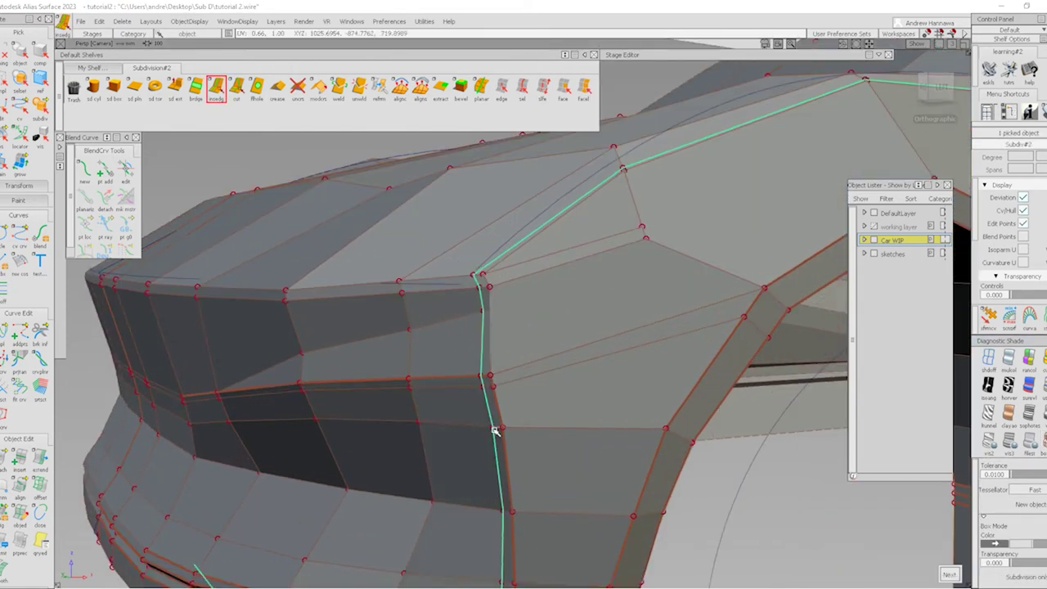
left_click_drag(498, 435, 540, 472)
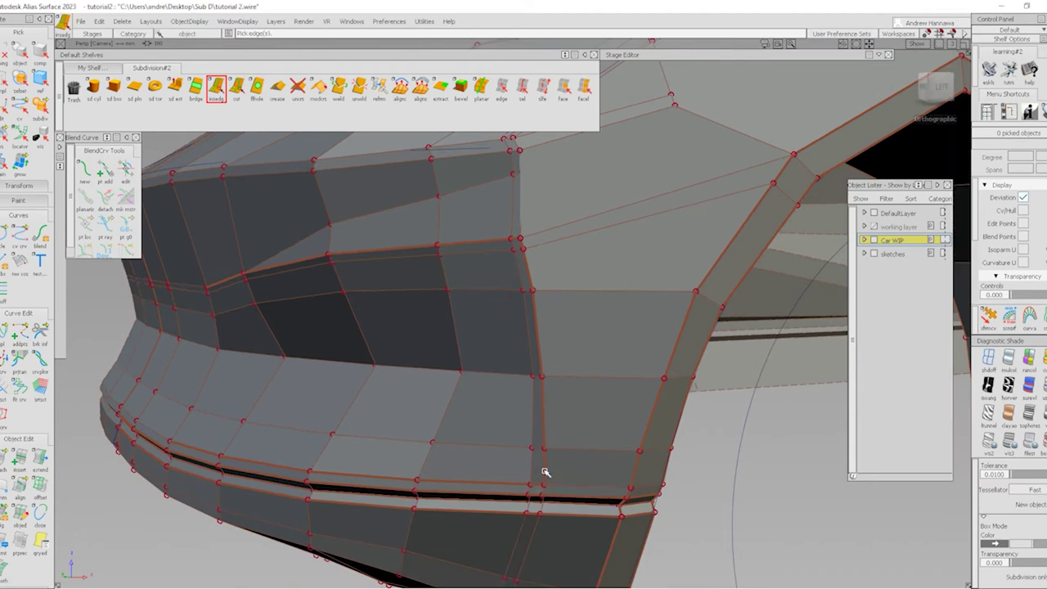
left_click(422, 473)
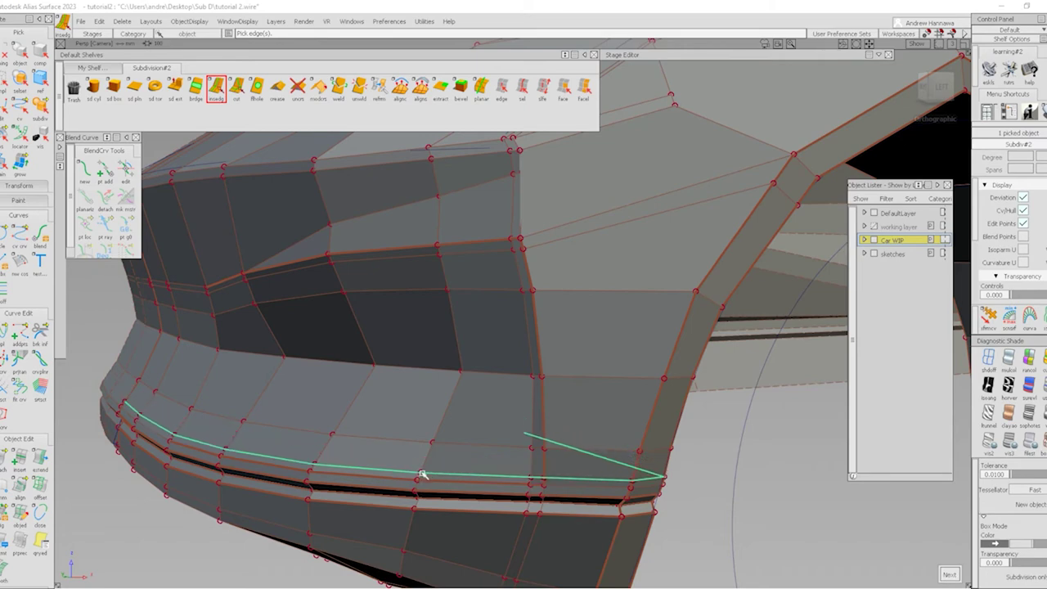
left_click_drag(422, 474, 426, 471)
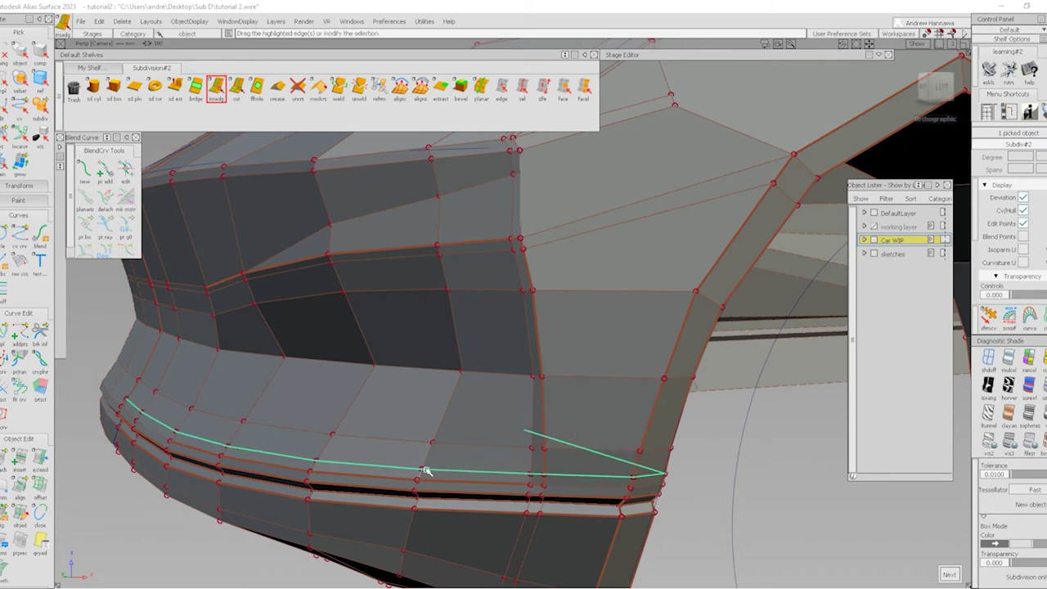
left_click(425, 472)
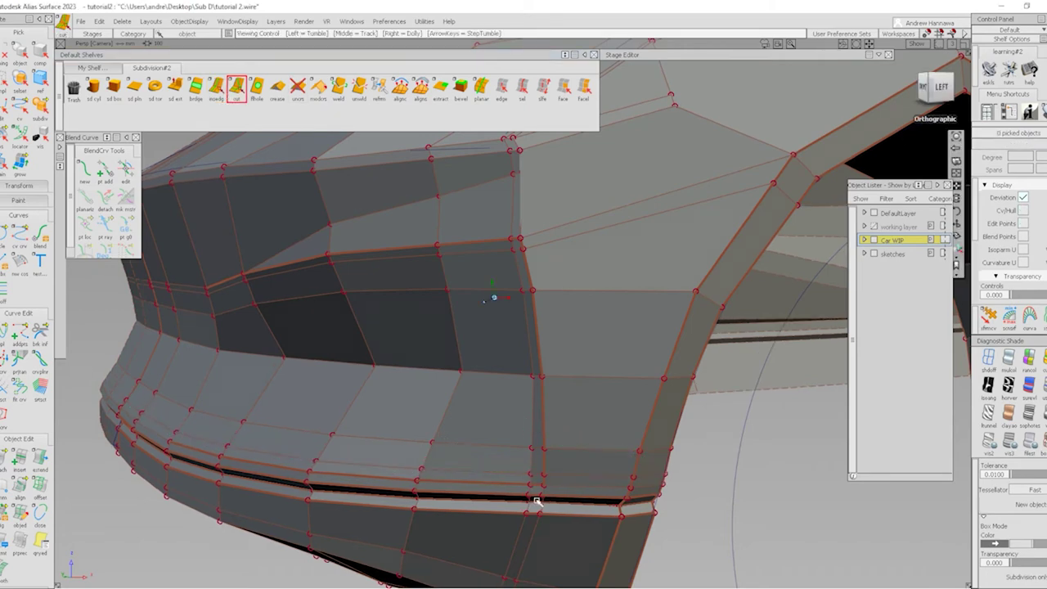
Cut diagonal edges joining the inserted loops' lower and upper corners to the recess's outer corners
scroll(544, 491, "up", 3)
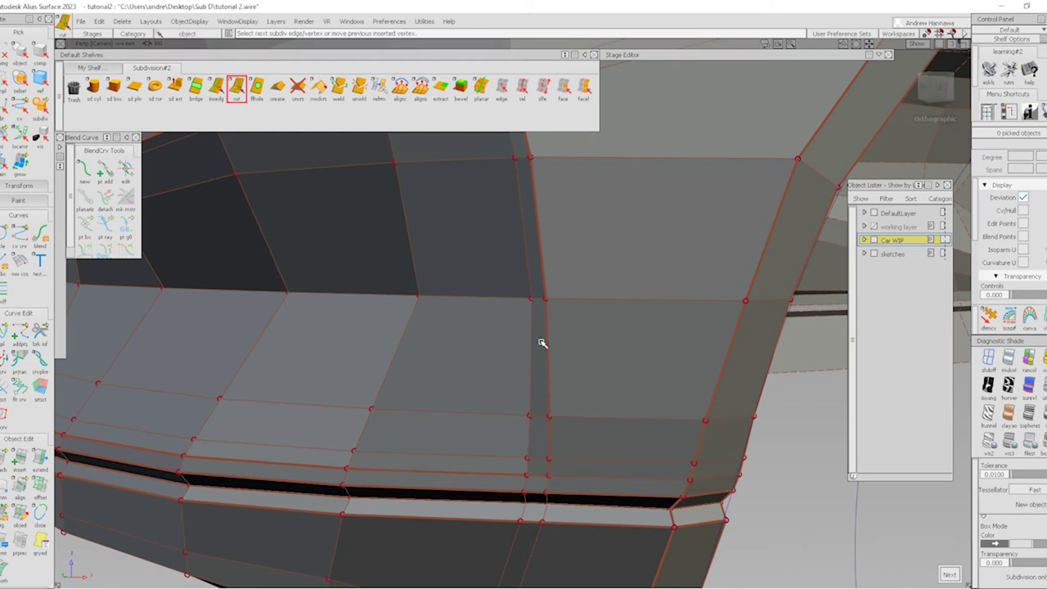
left_click_drag(542, 346, 531, 229, "alt+shift")
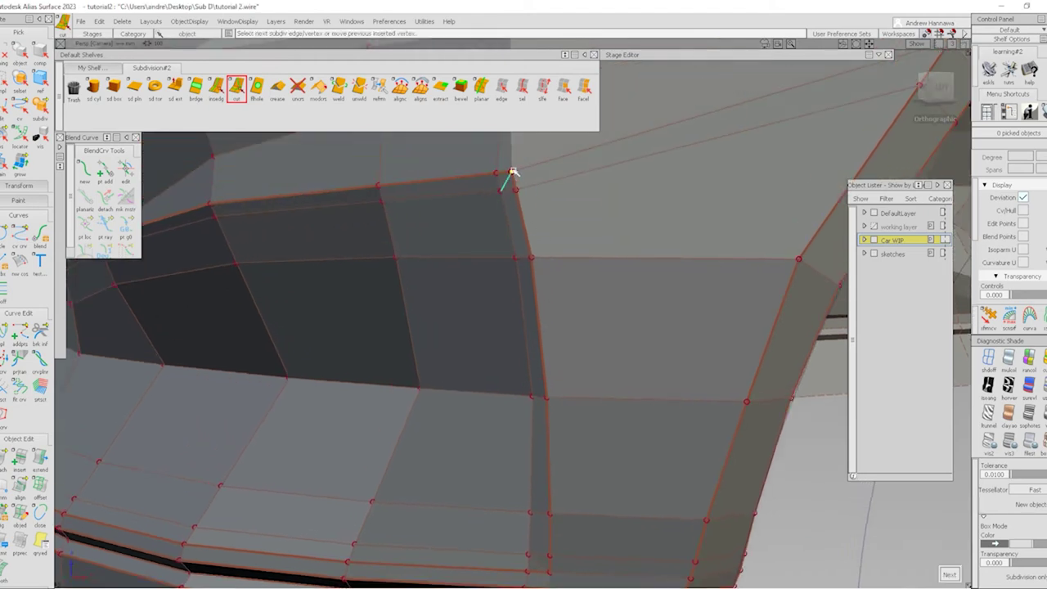
key("Escape")
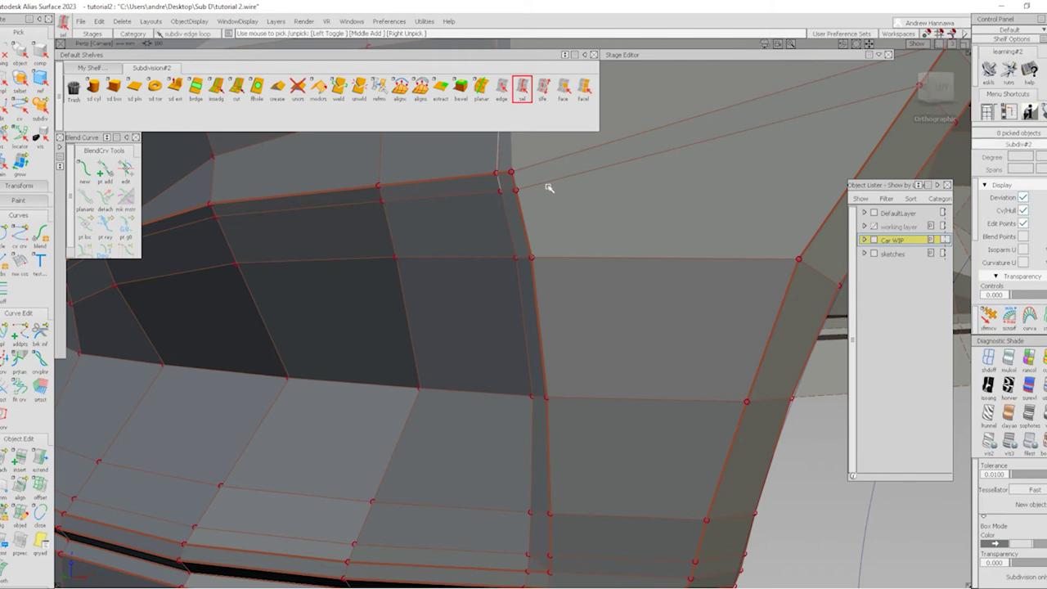
Delete the surplus loop edges that run past the recess's outer corners towards the hood and wheel arch
left_click_drag(529, 332, 593, 254, "alt+shift")
left_click_drag(533, 415, 594, 444, "alt+shift")
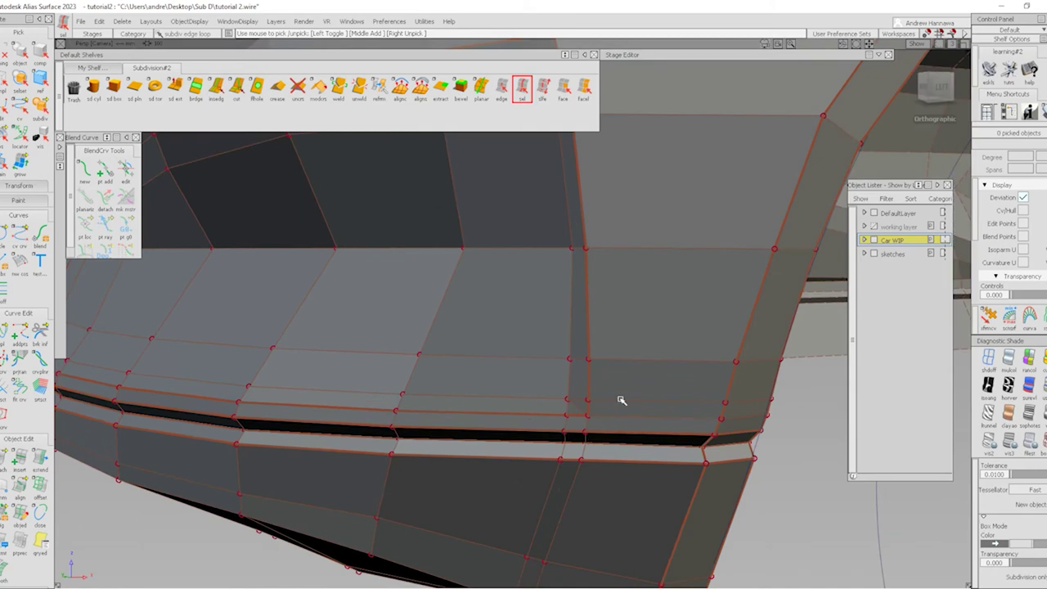
left_click(561, 438)
left_click(565, 455)
key("Delete")
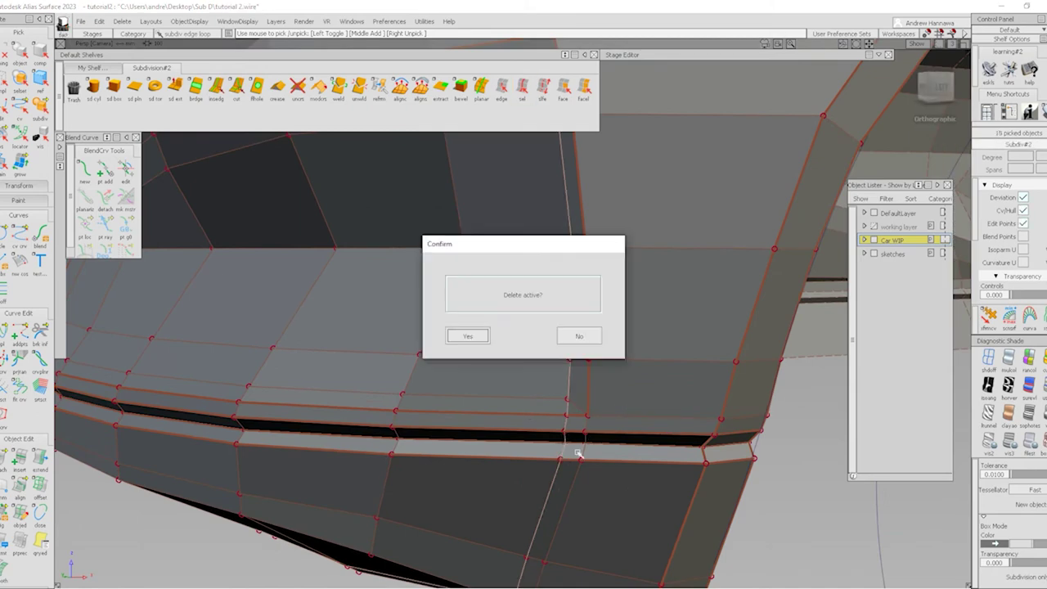
left_click(563, 333)
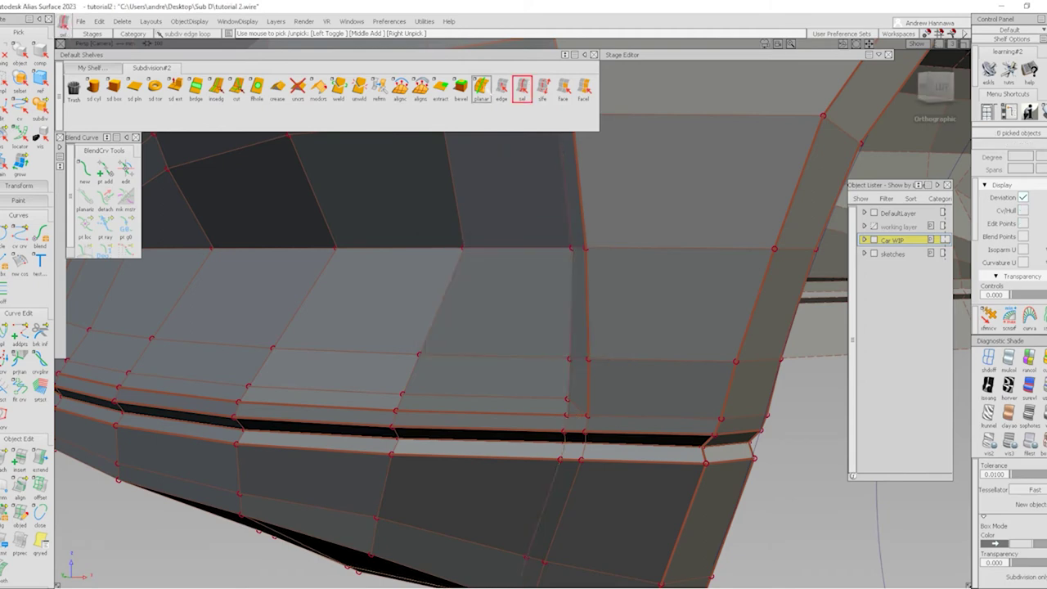
Delete the single leftover edge below the recess's lower corner and the surplus edge loop continuing down through the bumper lip
left_click(501, 88)
left_click(566, 410)
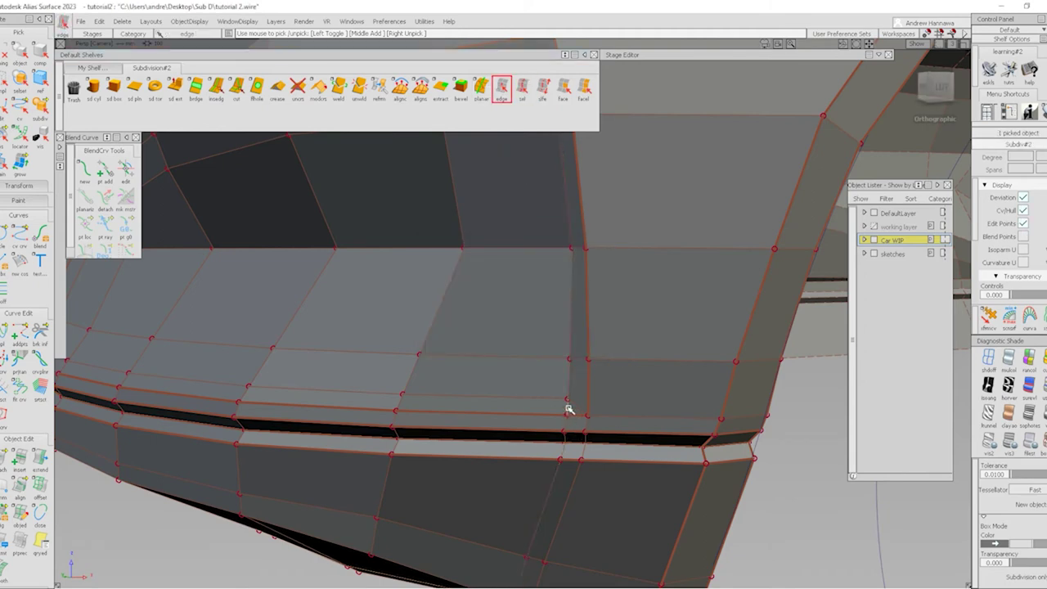
key("Delete")
key("Return")
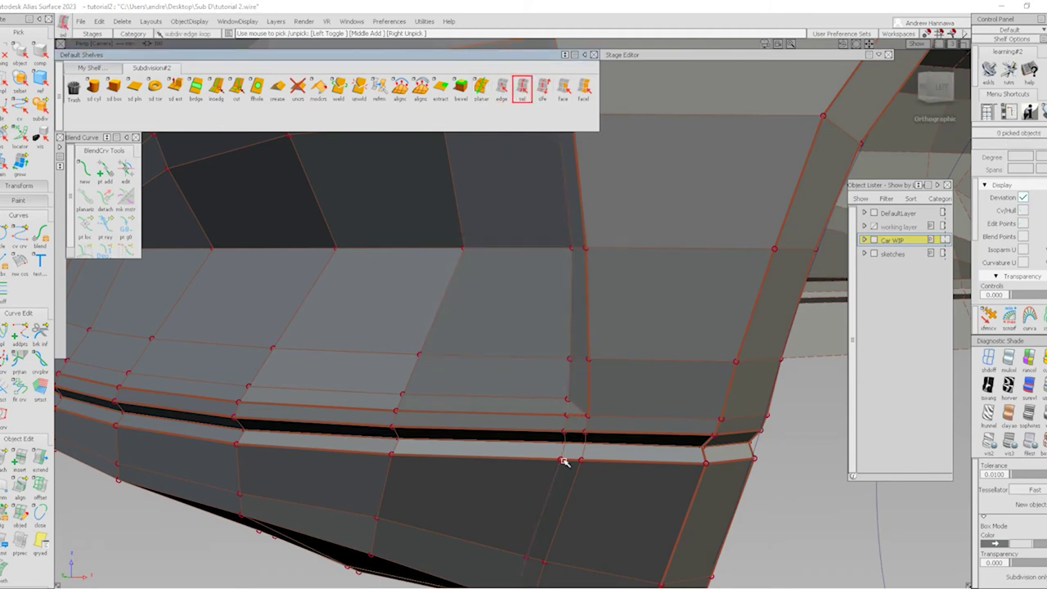
left_click(559, 481)
key("Delete")
key("Return")
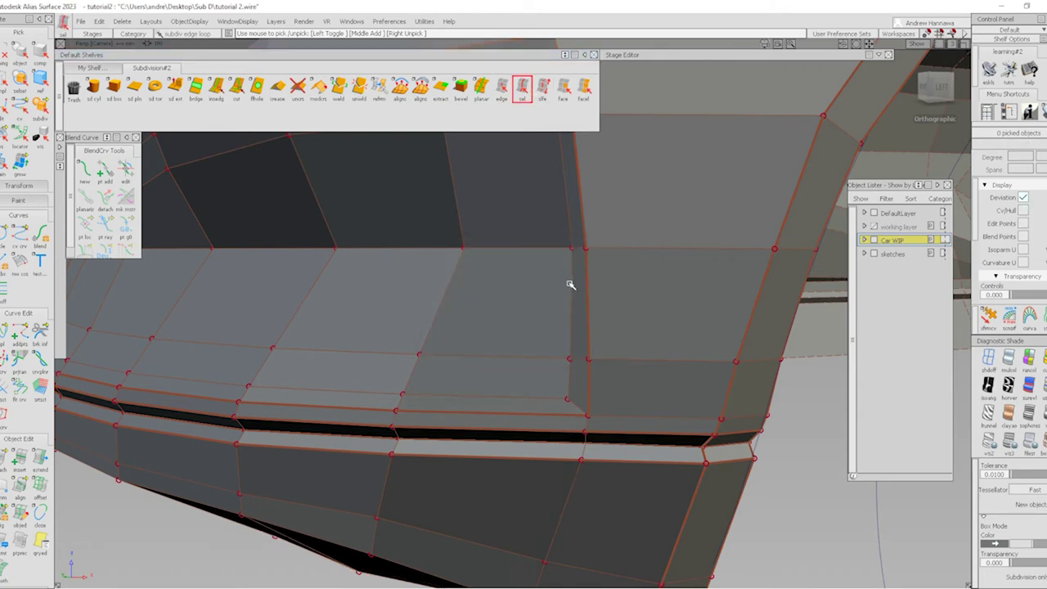
Select the inner edge loop along the recess's bottom, outer side and upper edge and crease it
left_click(570, 285)
left_click(533, 398)
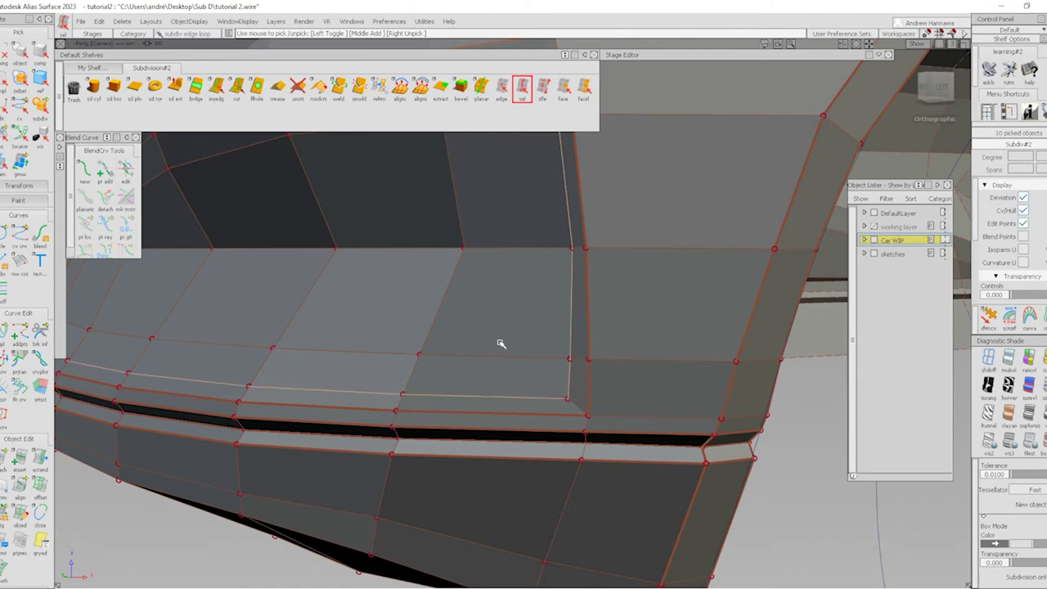
left_click_drag(483, 257, 501, 300, "alt+shift")
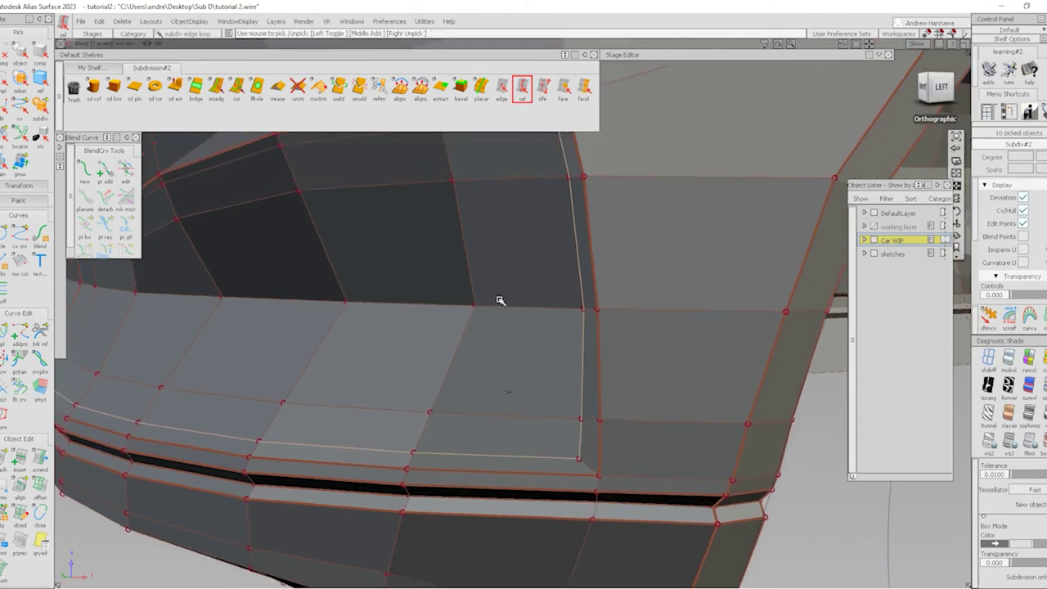
left_click(322, 138)
left_click_drag(315, 140, 434, 218, "alt+shift")
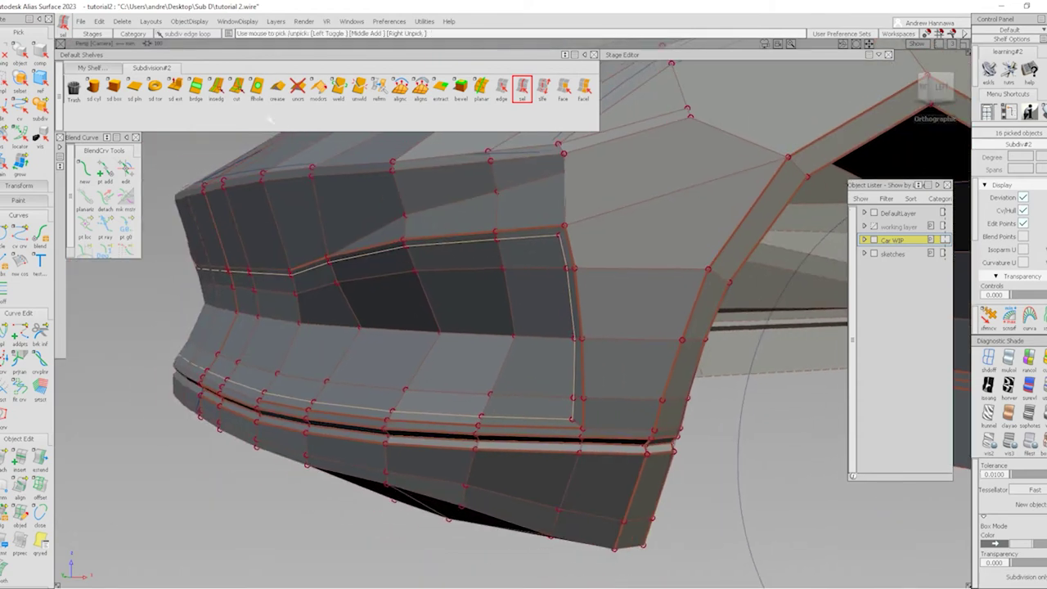
left_click(236, 88)
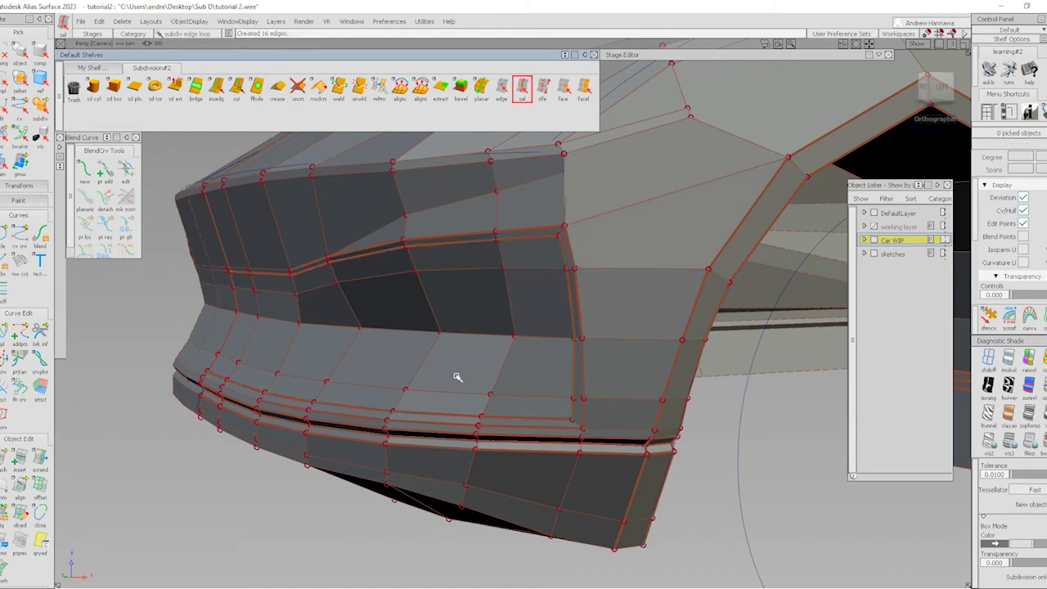
Examine the smoothed front end with the creased recess outline from several angles and compare it with the sketches
left_click_drag(433, 378, 524, 360, "alt+shift")
key("3")
mouse_move(515, 325)
left_mouse_down("alt+shift")
mouse_move(613, 307)
mouse_move(586, 289)
mouse_move(570, 234)
mouse_move(525, 329)
mouse_move(598, 367)
left_mouse_up("alt+shift")
mouse_move(598, 367)
right_mouse_down("alt+shift")
mouse_move(541, 481)
mouse_move(610, 463)
mouse_move(649, 436)
right_mouse_up("alt+shift")
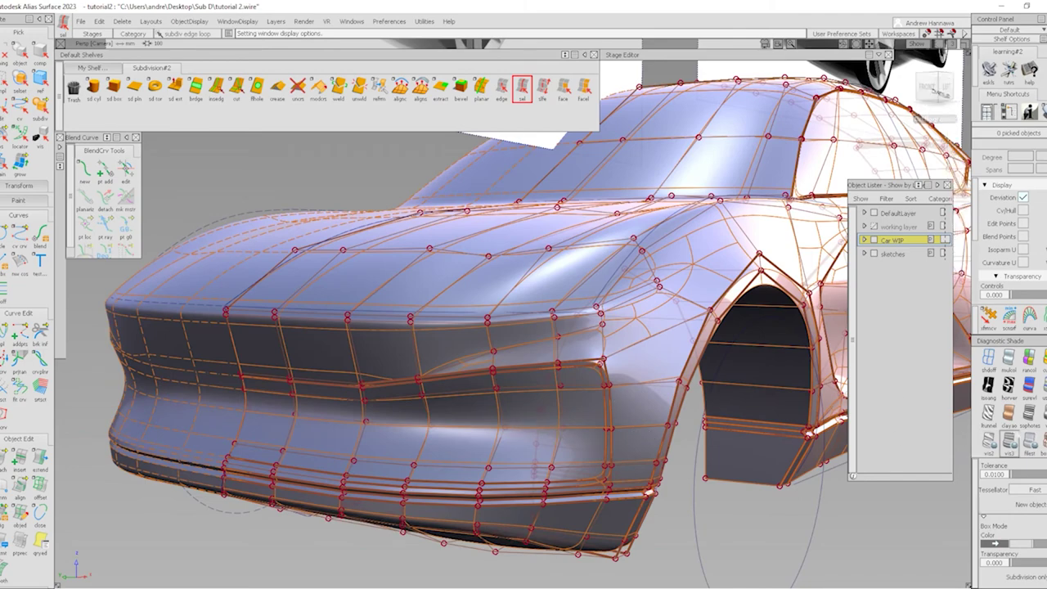
right_click_drag(729, 369, 692, 397, "alt+shift")
mouse_move(692, 398)
left_mouse_down("alt+shift")
mouse_move(736, 426)
mouse_move(758, 489)
mouse_move(772, 441)
left_mouse_up("alt+shift")
right_click_drag(579, 484, 479, 513, "alt+shift")
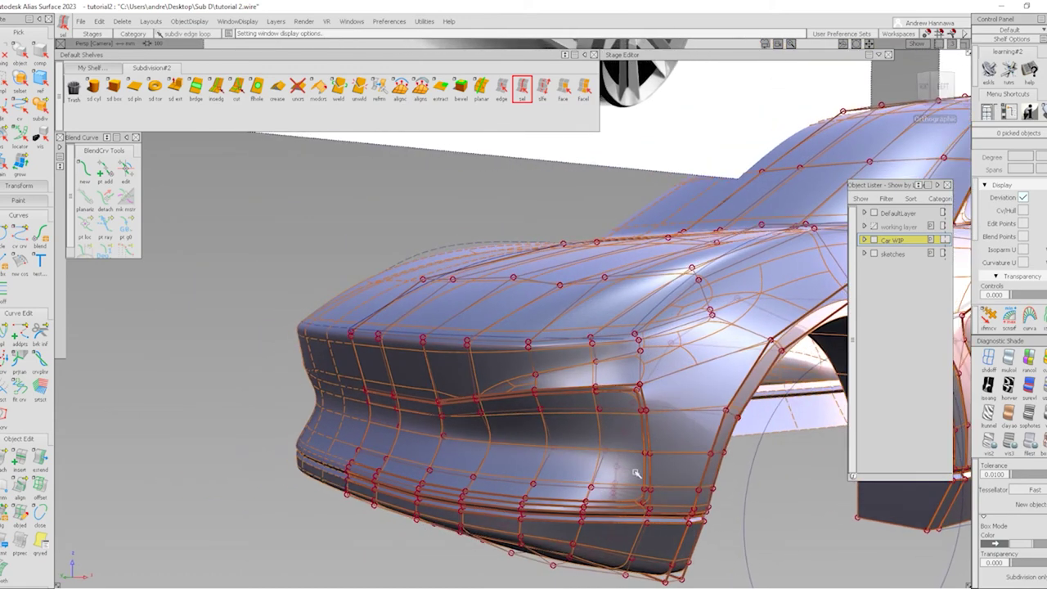
left_click_drag(630, 378, 462, 188, "alt+shift")
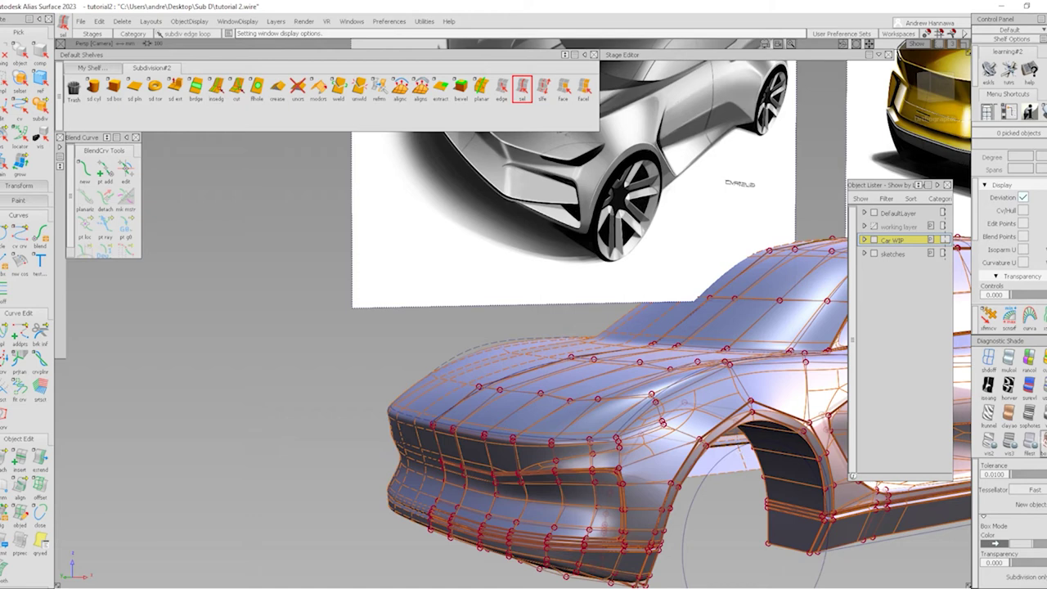
left_click_drag(622, 555, 614, 401, "alt+shift")
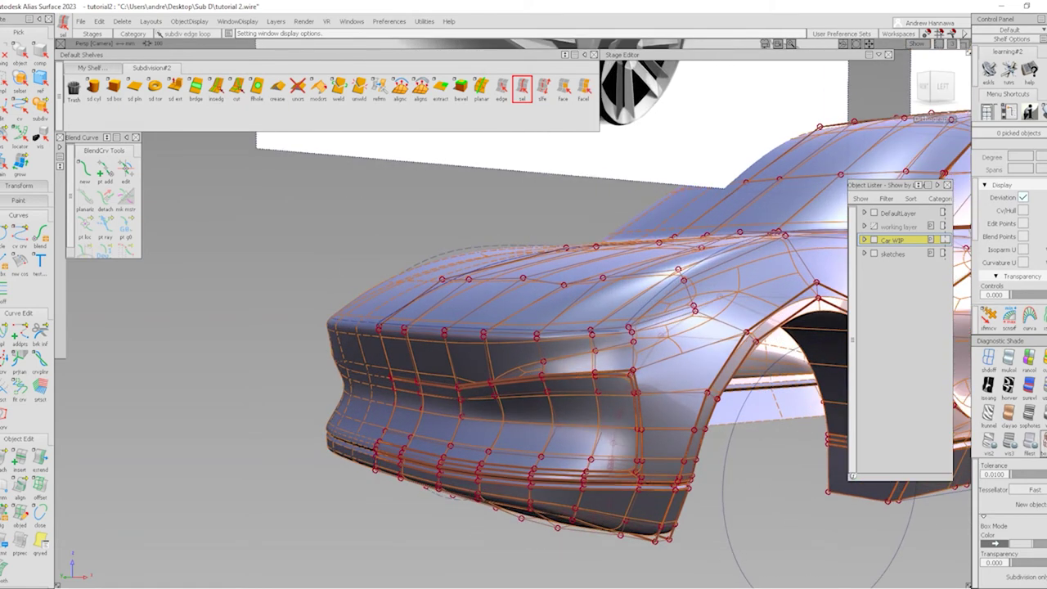
In box mode, select the five inner-loop vertices nearest the centre along the recess's lower edge and adjust their position
mouse_move(565, 480)
right_mouse_down("alt+shift")
mouse_move(566, 491)
mouse_move(575, 488)
mouse_move(538, 484)
right_mouse_up("alt+shift")
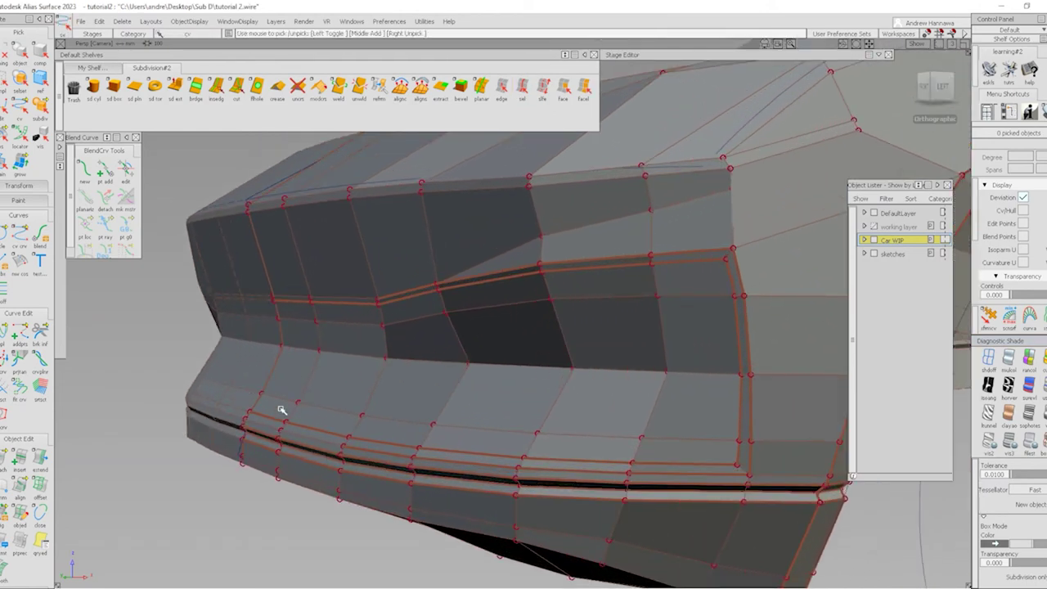
left_click_drag(280, 409, 309, 427, "alt+shift")
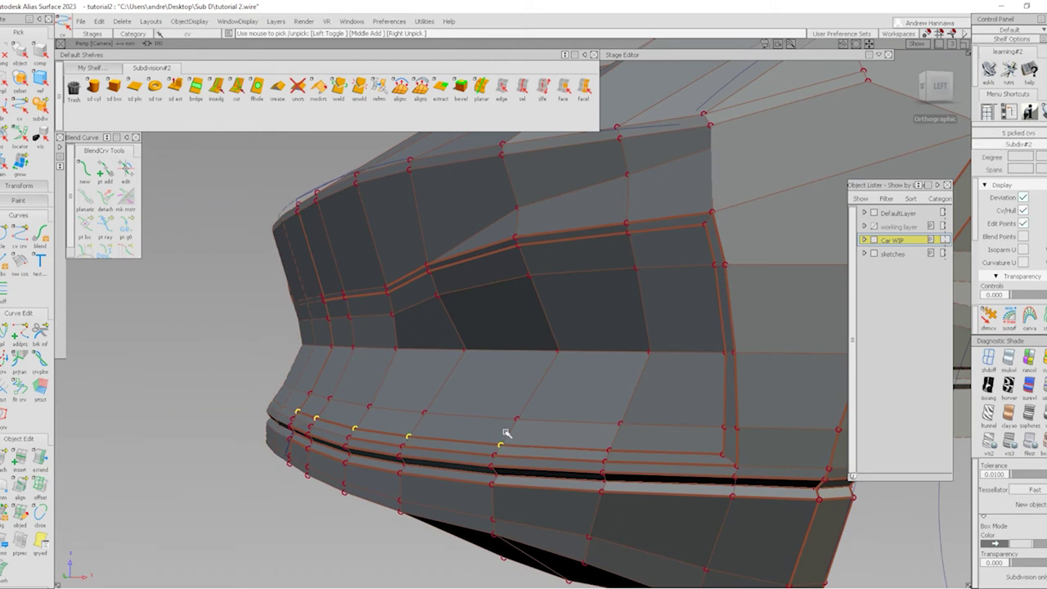
mouse_move(592, 433)
left_mouse_down("ctrl+shift")
mouse_move(597, 406)
mouse_move(575, 433)
mouse_move(584, 428)
left_mouse_up("ctrl+shift")
left_click_drag(315, 433, 437, 338, "alt+shift")
left_click_drag(482, 446, 481, 364, "ctrl+shift")
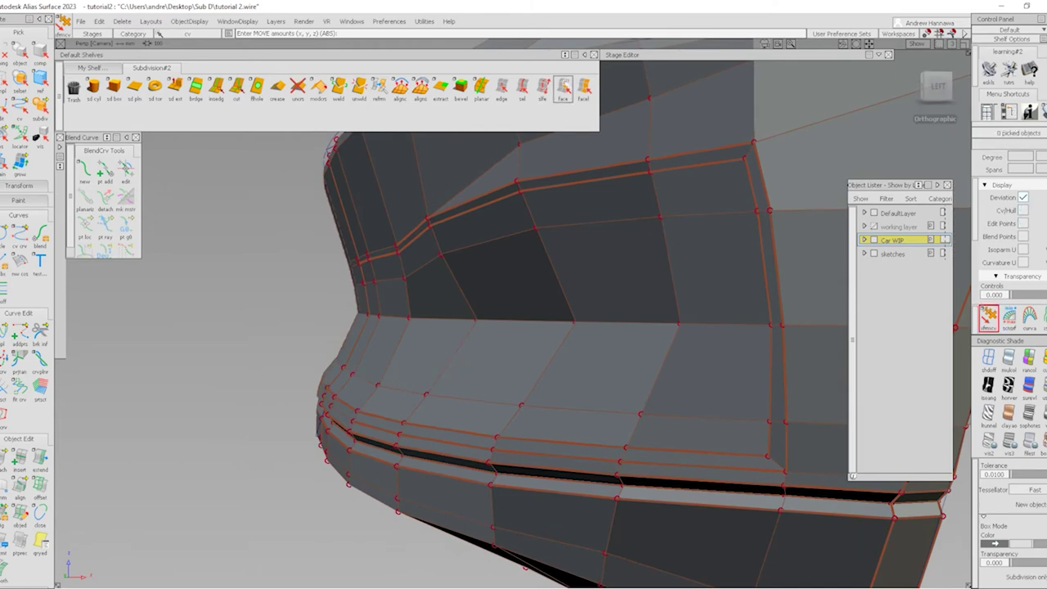
Select the row of faces across the lower recess, from the centreline to the inner loop at the corner, and delete them
left_click(563, 88)
left_click_drag(306, 370, 243, 369, "alt+shift")
left_click(251, 349)
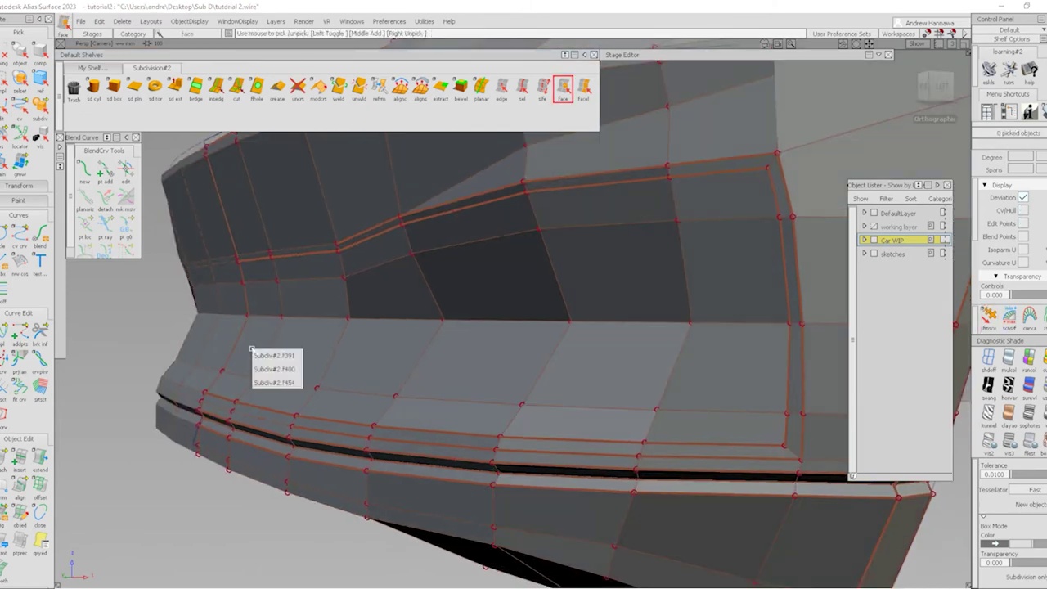
left_click(274, 356)
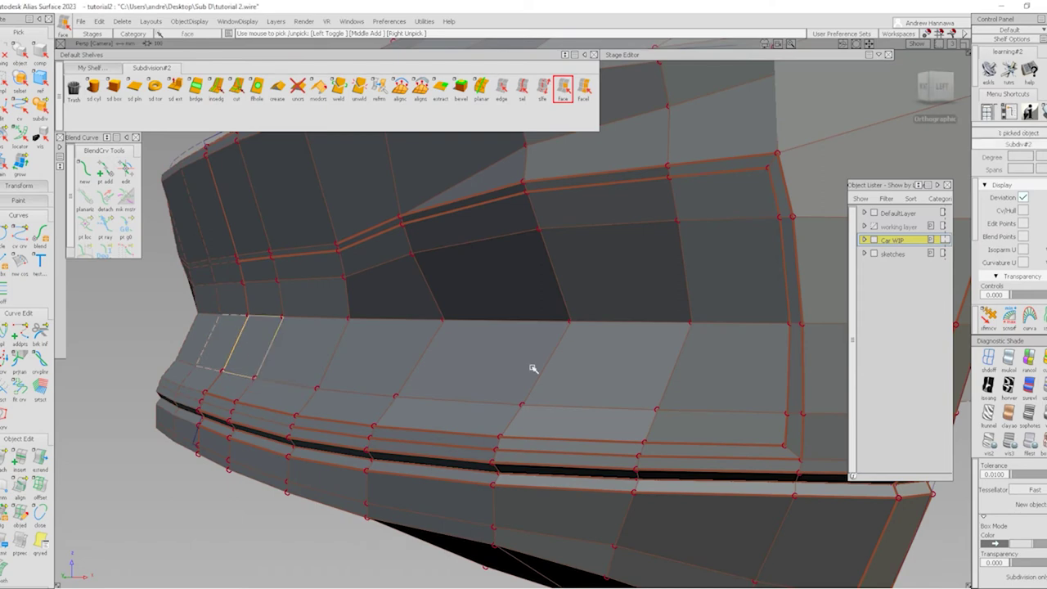
left_click_drag(589, 367, 643, 428, "alt+shift")
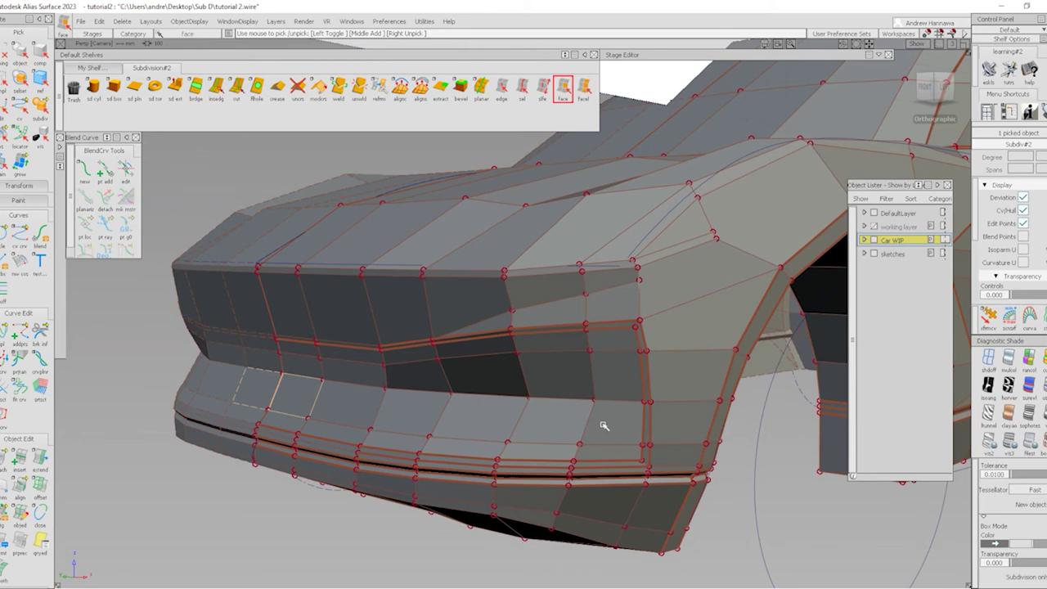
left_click(603, 426)
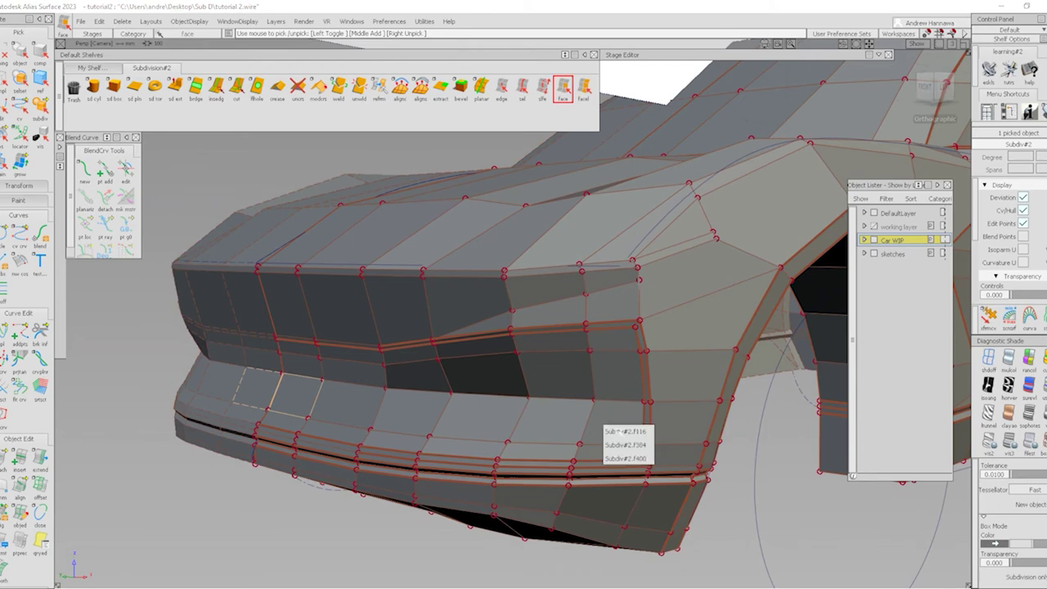
left_click(626, 444)
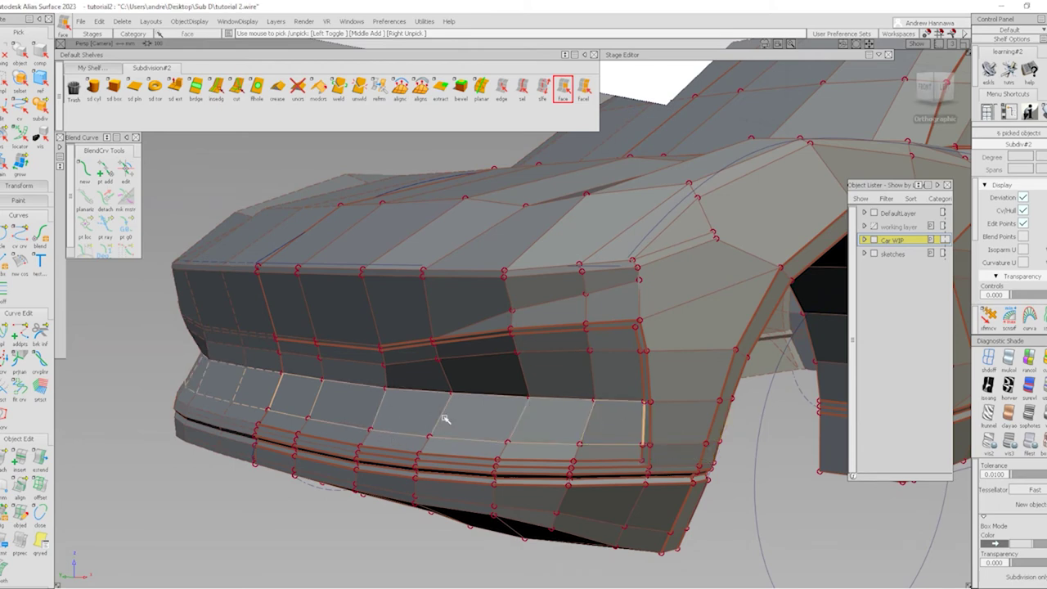
key("Delete")
left_click_drag(491, 479, 498, 486, "alt+shift")
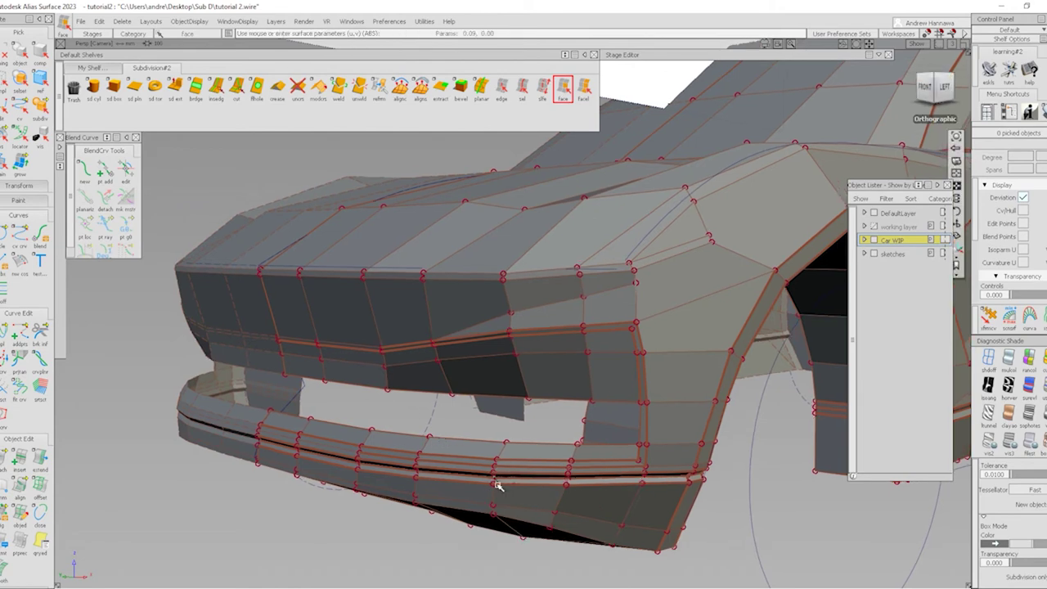
Cut a new edge across the lower corner face of the recess, from the inner-loop corner vertex to the opening's lower edge
left_click(236, 89)
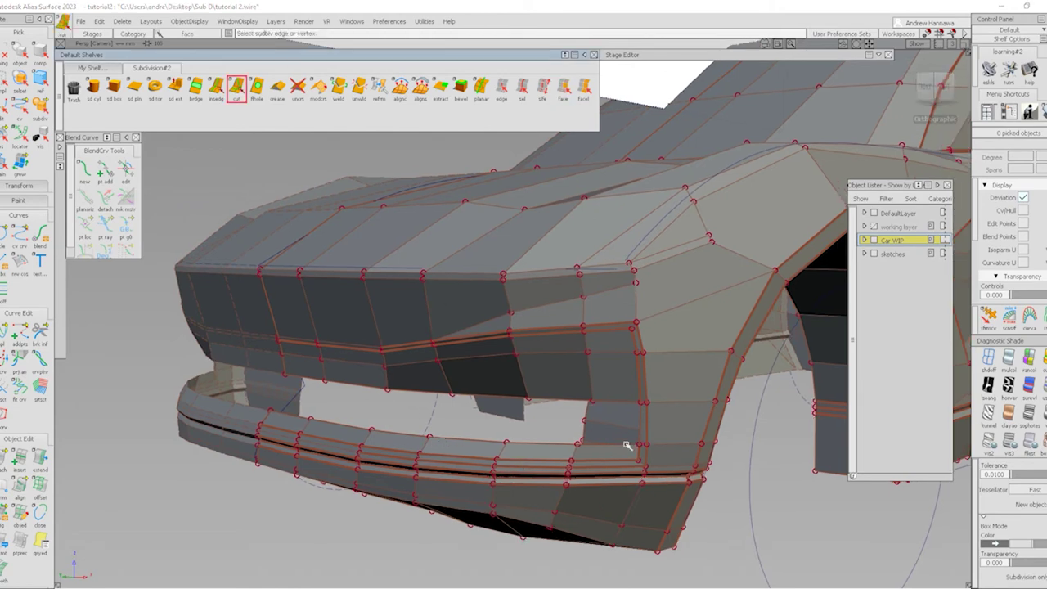
right_click_drag(694, 444, 650, 461, "alt+shift")
left_click(646, 469)
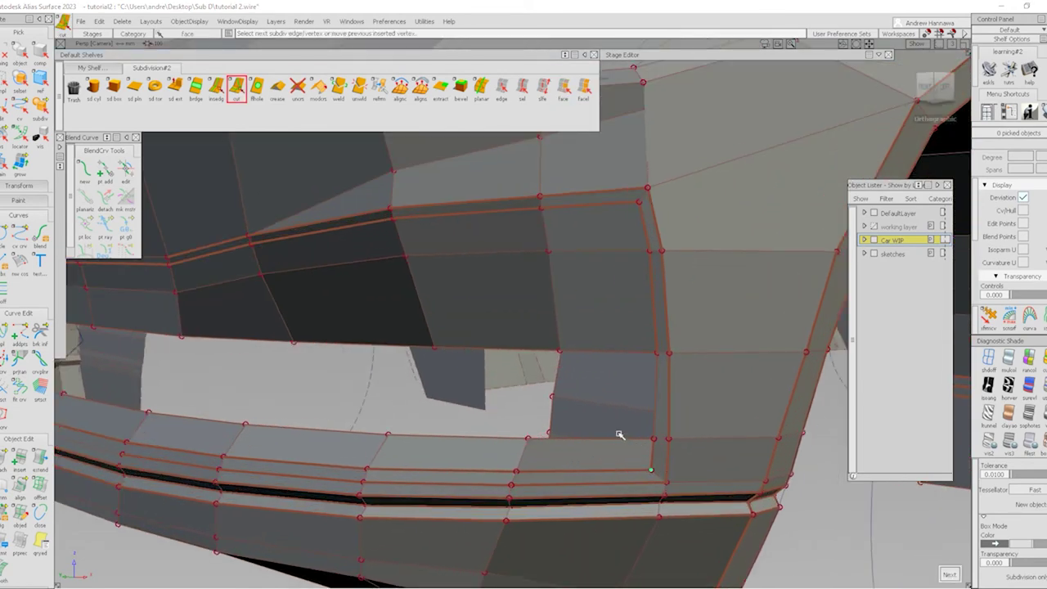
left_click(631, 439)
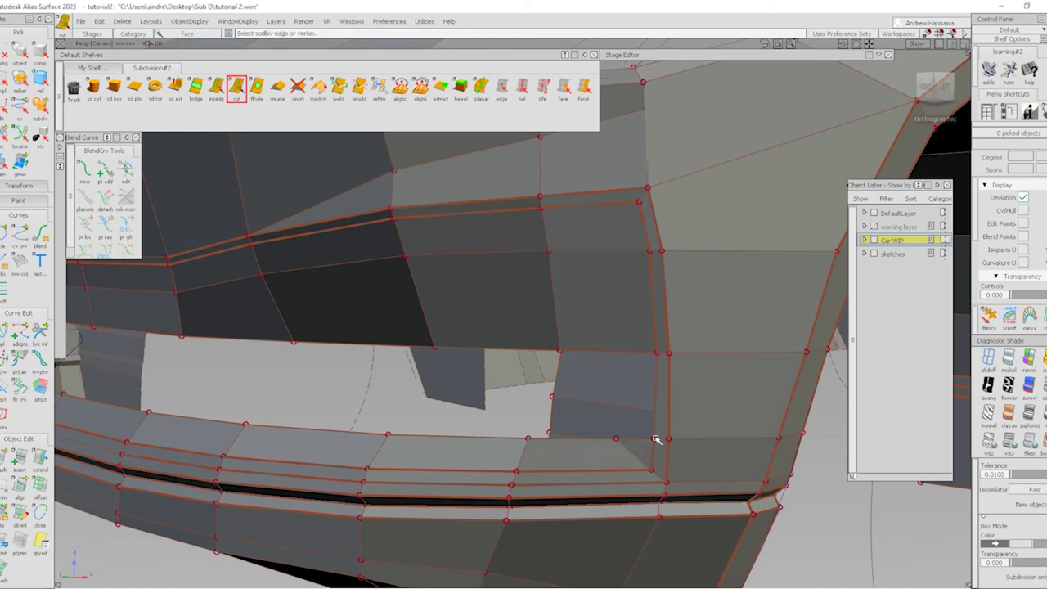
Select the small triangular face left at the recess's lower outer corner and delete it
left_click_drag(657, 437, 498, 437, "alt+shift")
left_click(564, 87)
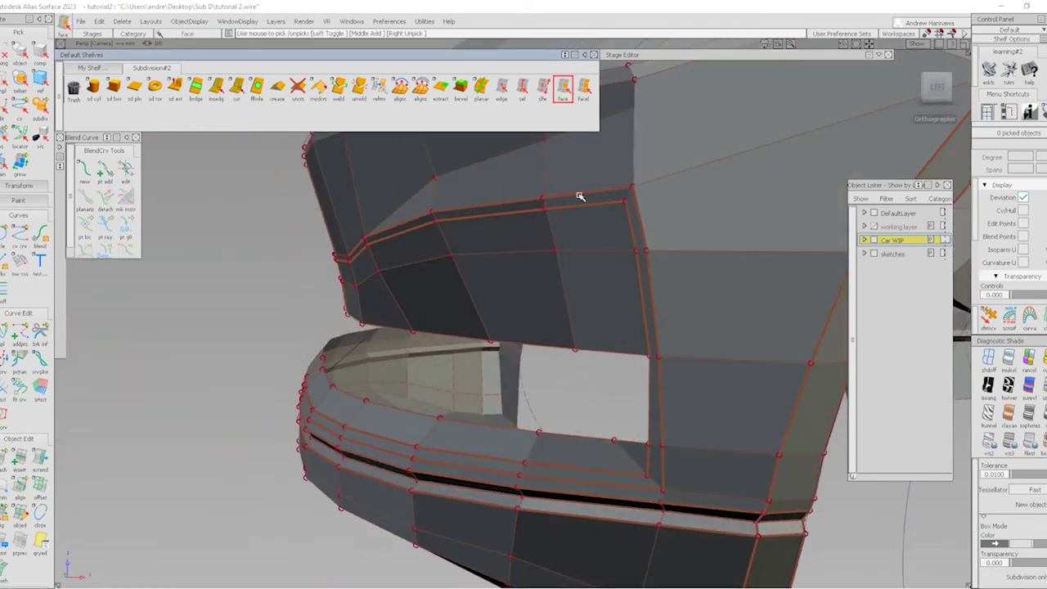
left_click(628, 454)
key("Delete")
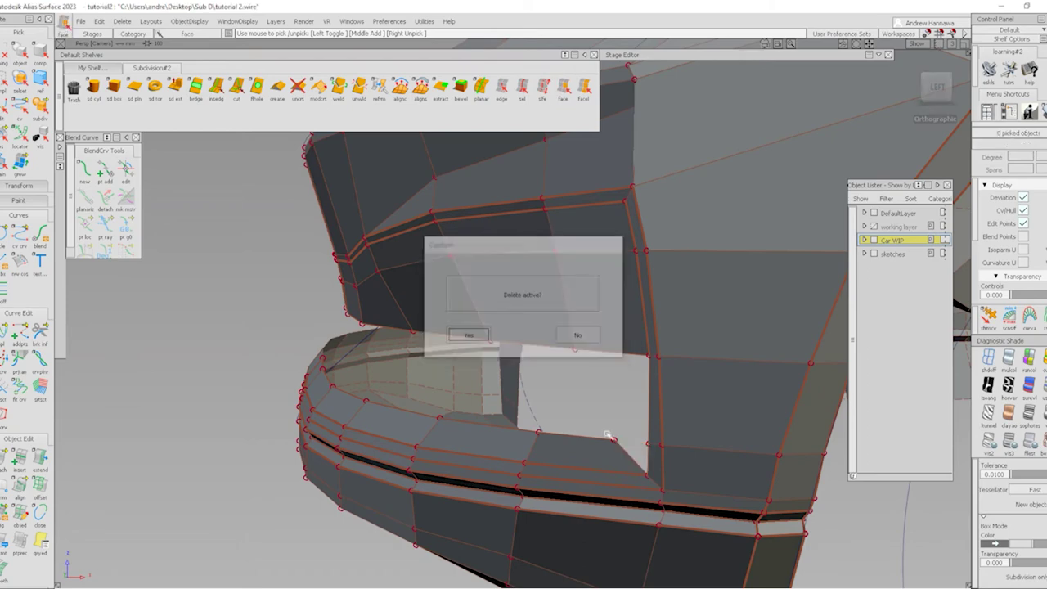
key("Return")
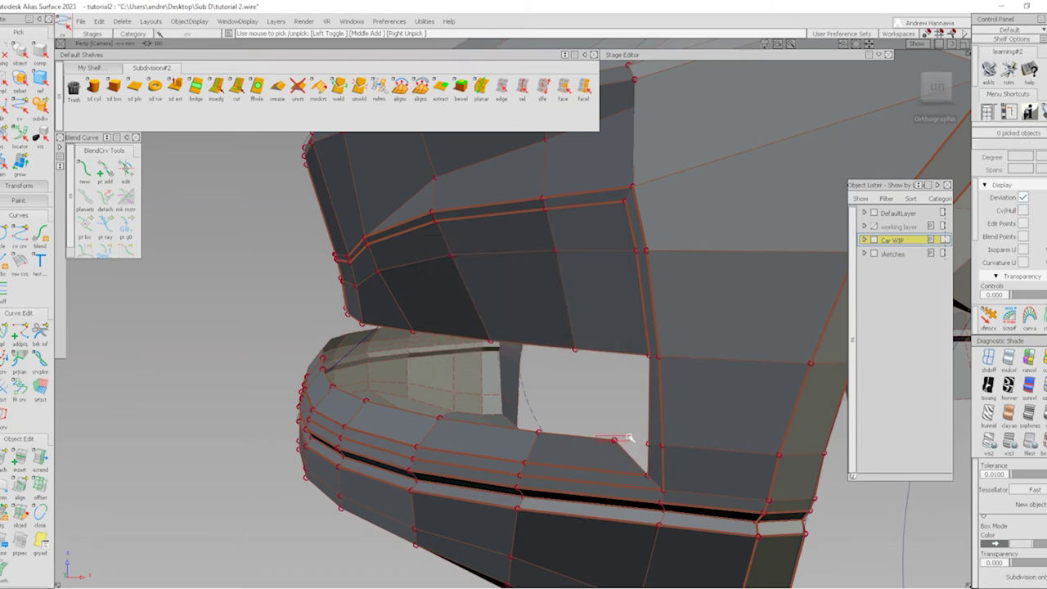
Select the seven vertices along the opening's lower inner edge and slide them outward and back to straighten the corner
left_click_drag(533, 461, 276, 394, "alt+shift")
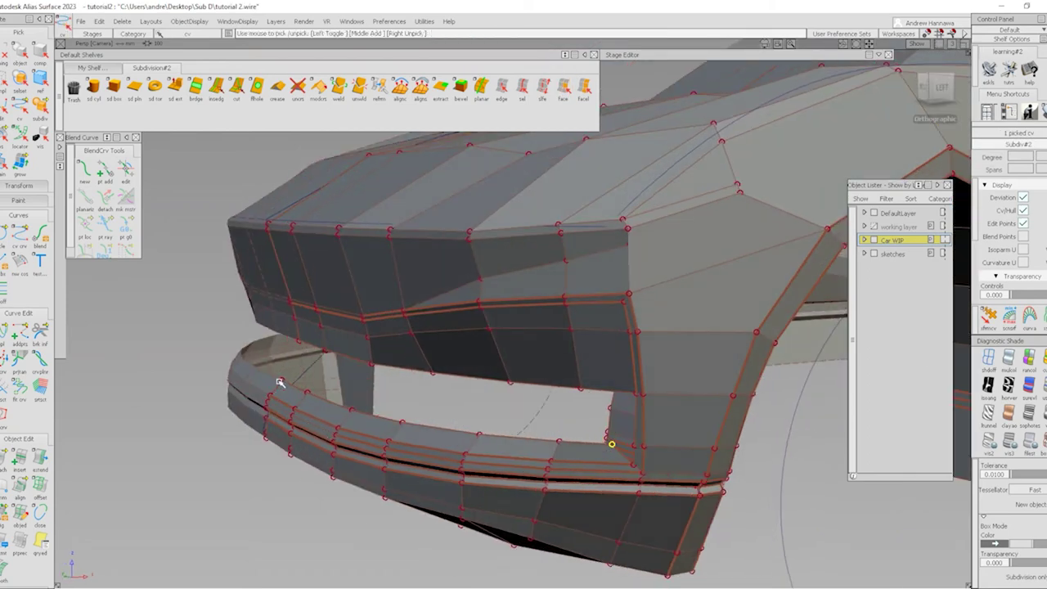
left_click(988, 317)
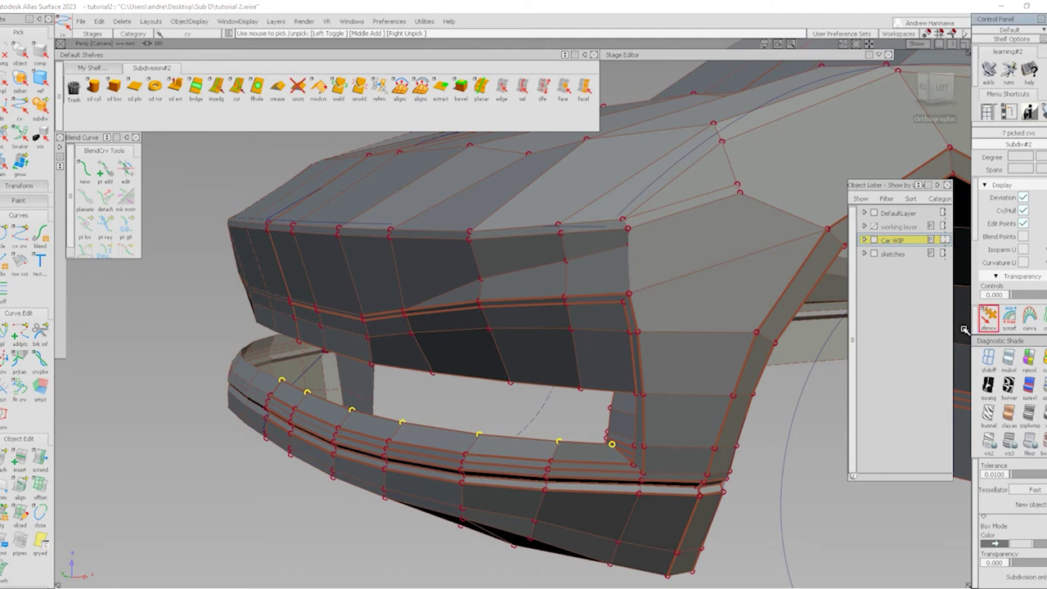
left_click(532, 447, "ctrl+shift")
left_click_drag(499, 421, 701, 339)
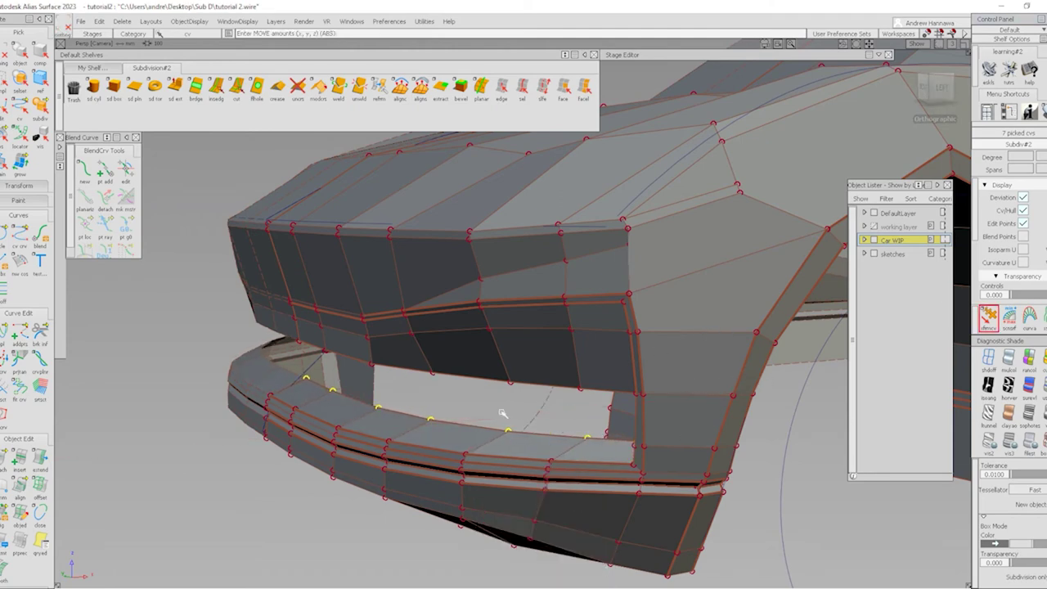
With the body shown smoothed, select the seven faces beneath the recess's upper outer edge and down its outer side and delete them
key("ctrl+4")
key("ctrl+1")
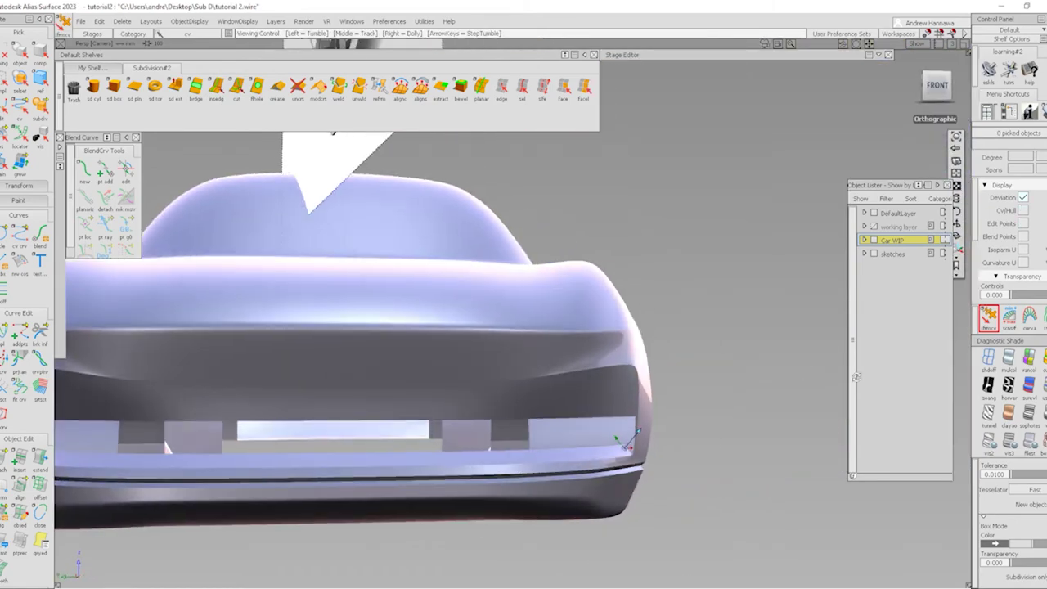
mouse_move(855, 378)
left_mouse_down("alt+shift")
mouse_move(494, 445)
mouse_move(621, 409)
mouse_move(647, 439)
mouse_move(588, 359)
mouse_move(552, 523)
mouse_move(585, 452)
mouse_move(497, 355)
mouse_move(458, 154)
left_mouse_up("alt+shift")
key("2")
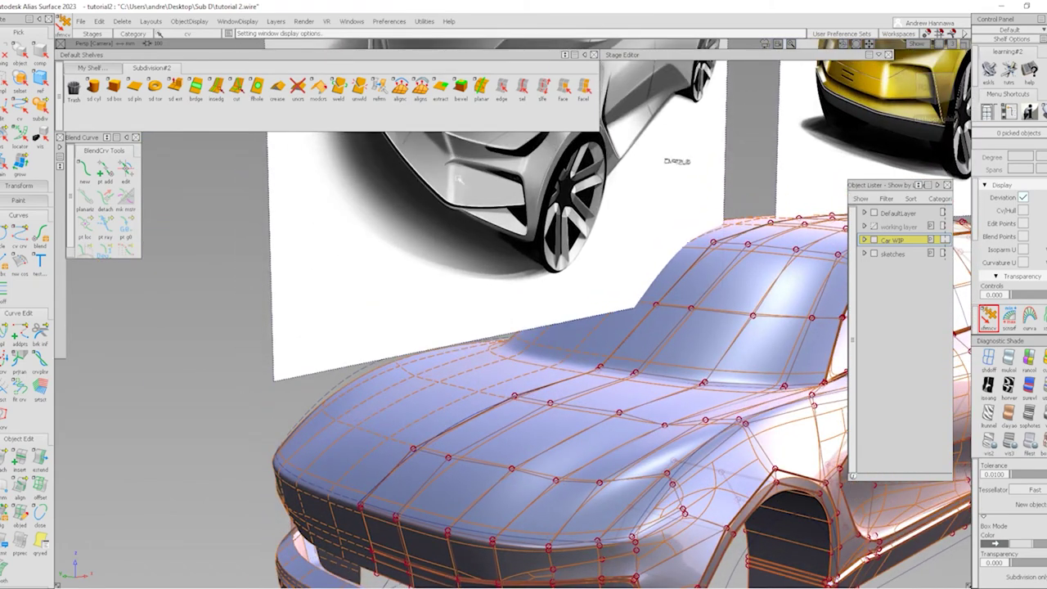
mouse_move(546, 480)
left_mouse_down("alt+shift")
mouse_move(613, 355)
mouse_move(612, 333)
left_mouse_up("alt+shift")
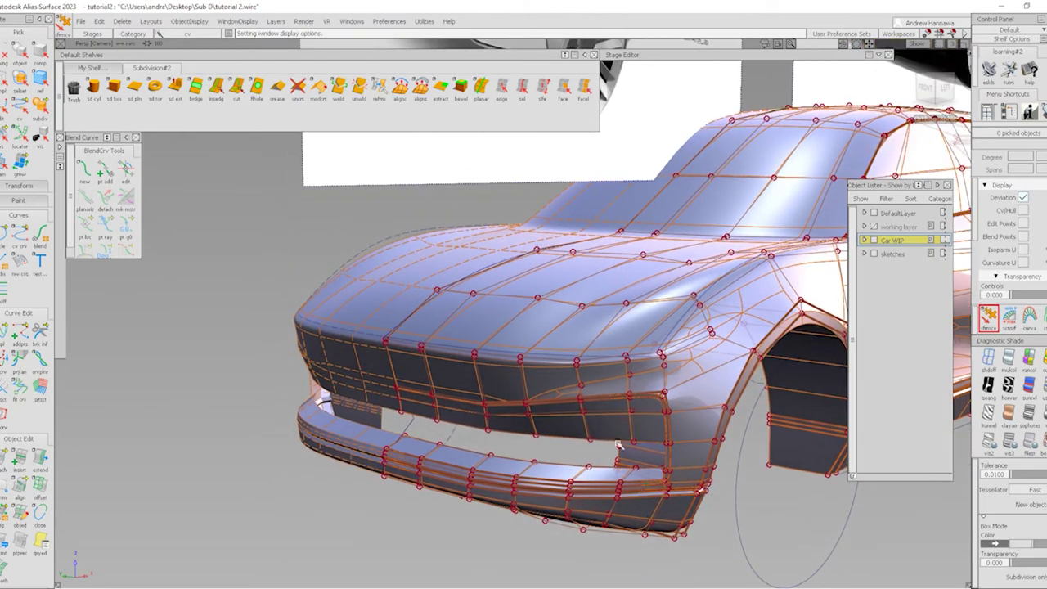
left_click_drag(619, 444, 562, 284, "alt+shift")
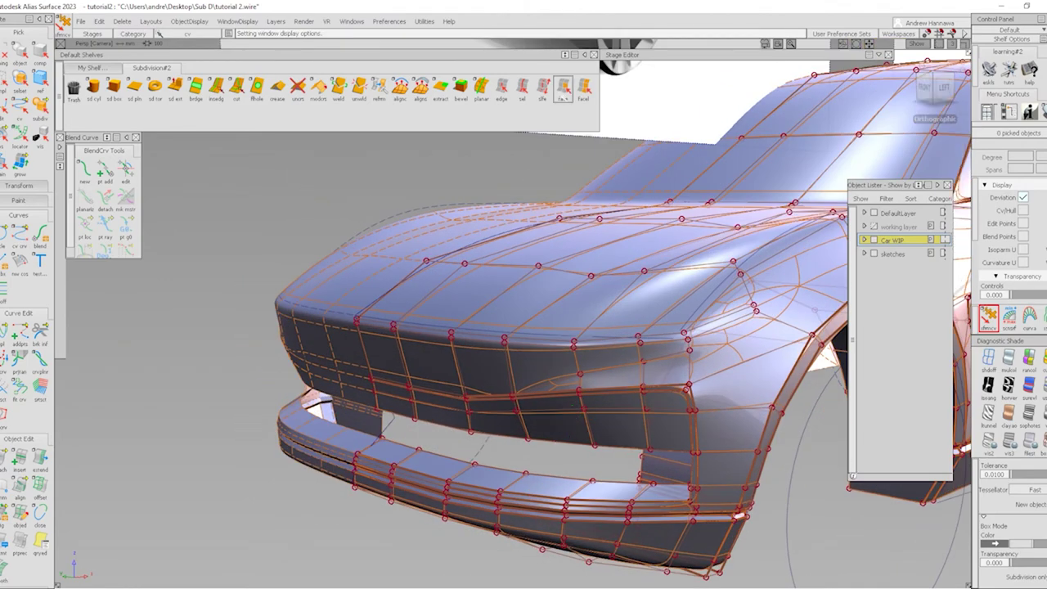
left_click(564, 88)
left_click_drag(647, 423, 603, 421, "alt+shift")
left_click(602, 461)
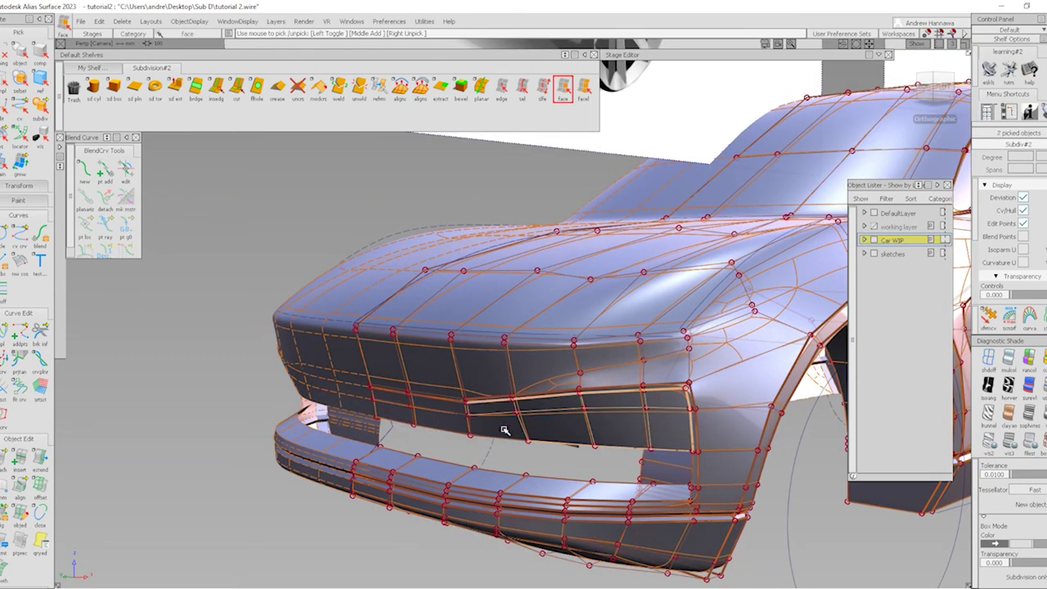
key("Delete")
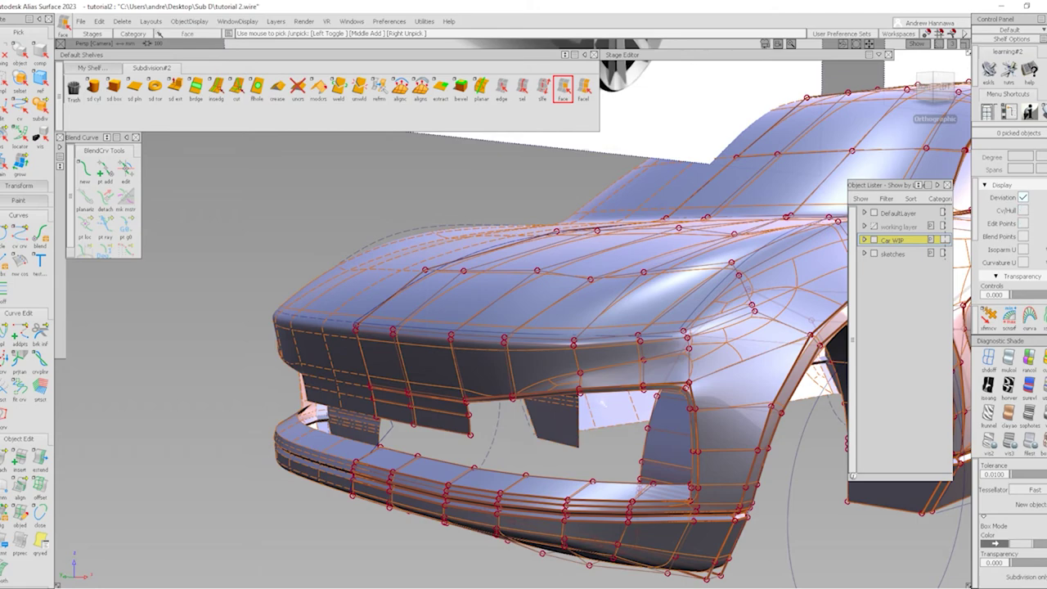
Select the open edge loop along the recess's upper edge and outer side and extrude it inward into a flange
left_click_drag(588, 439, 553, 222, "alt+shift")
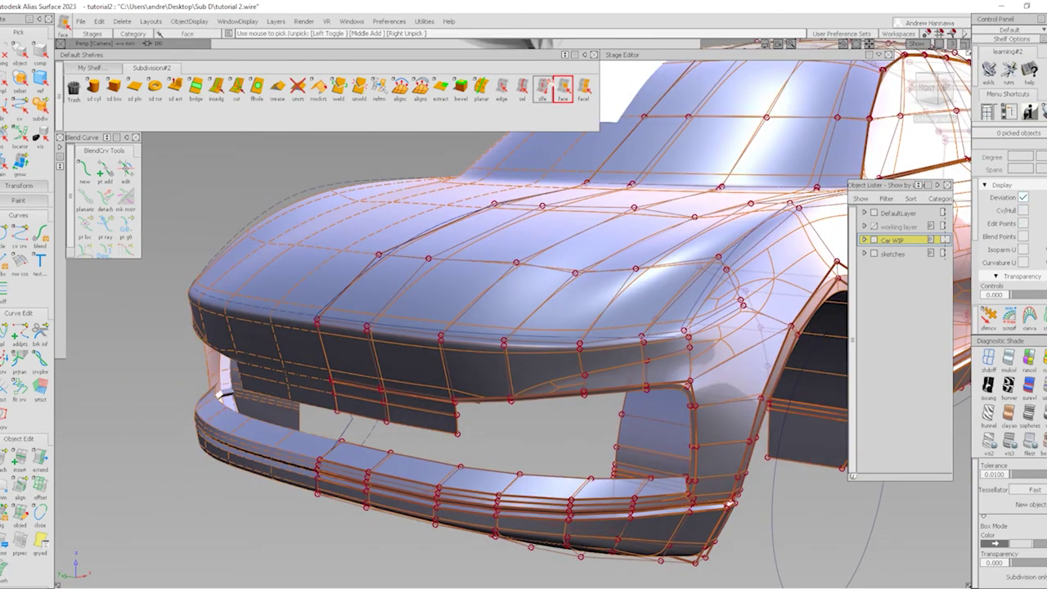
scroll(575, 407, "up", 5)
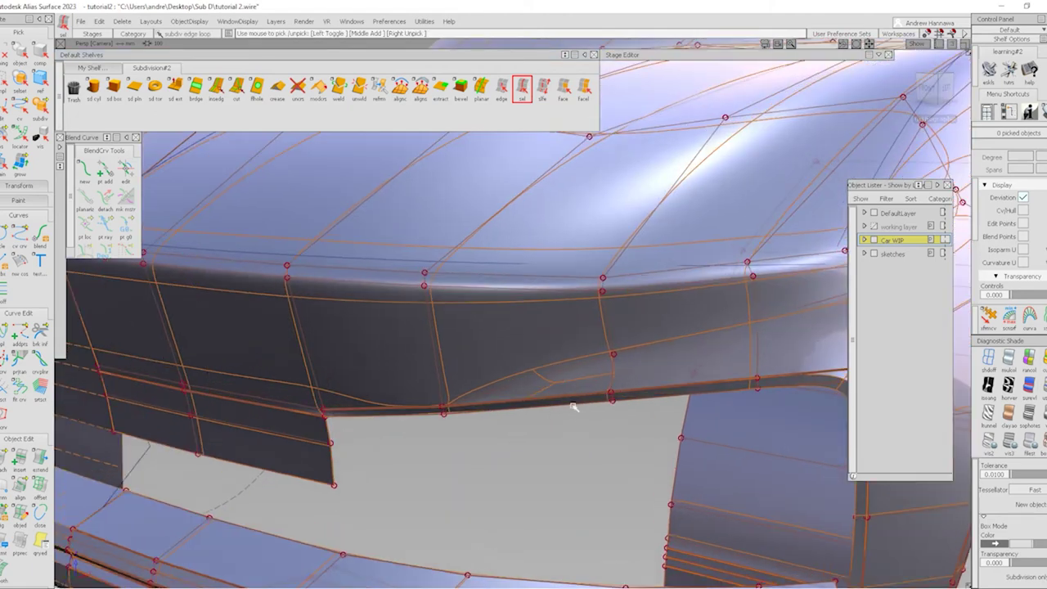
left_click(570, 407)
left_click_drag(568, 414, 589, 369, "alt+shift")
left_click(176, 86)
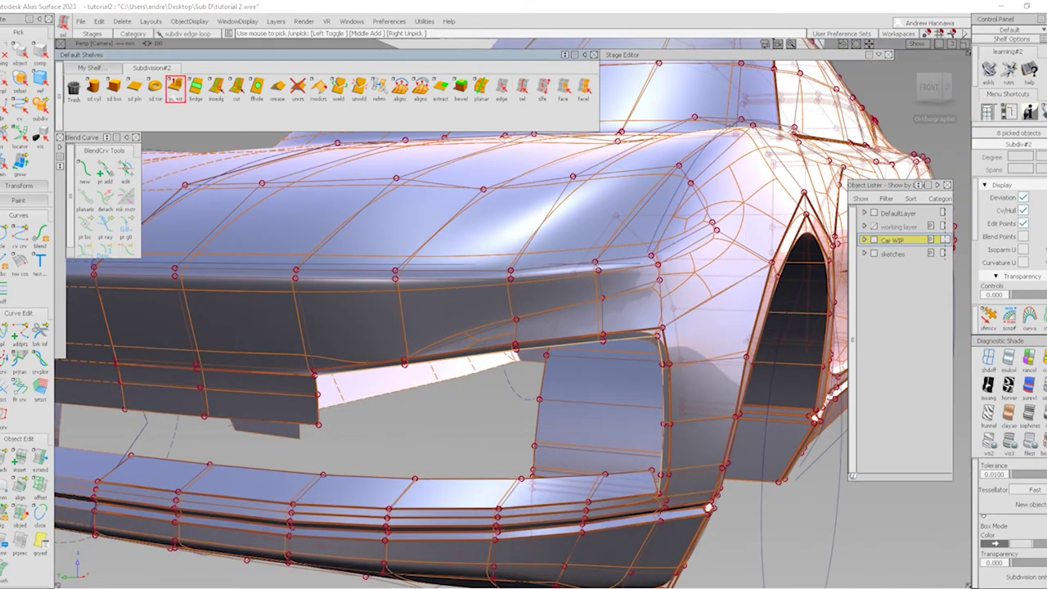
left_click(483, 384)
left_click_drag(486, 407, 398, 409, "alt+shift")
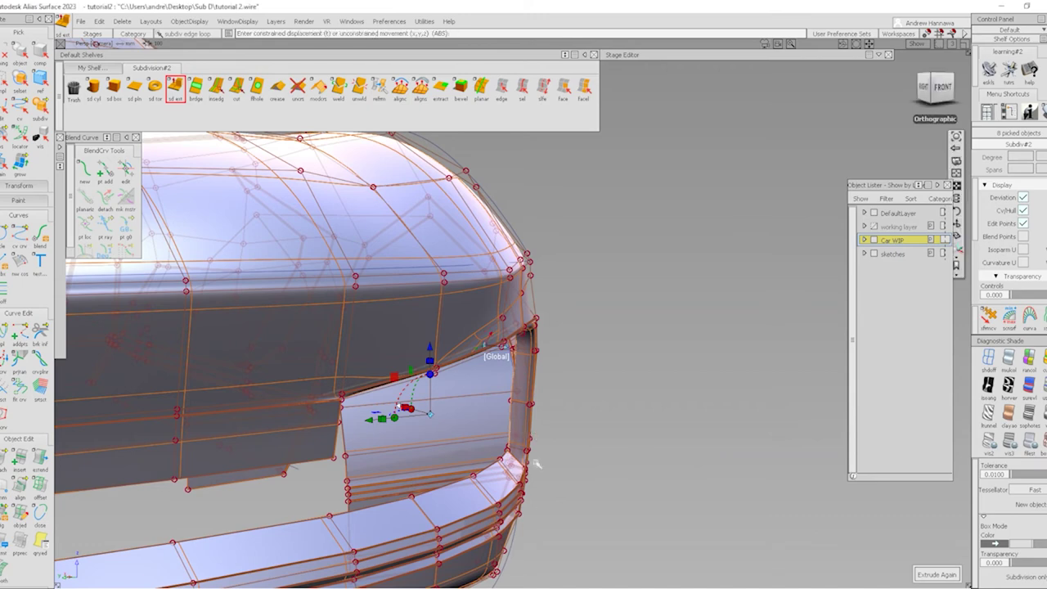
left_click_drag(533, 461, 456, 442, "alt+shift")
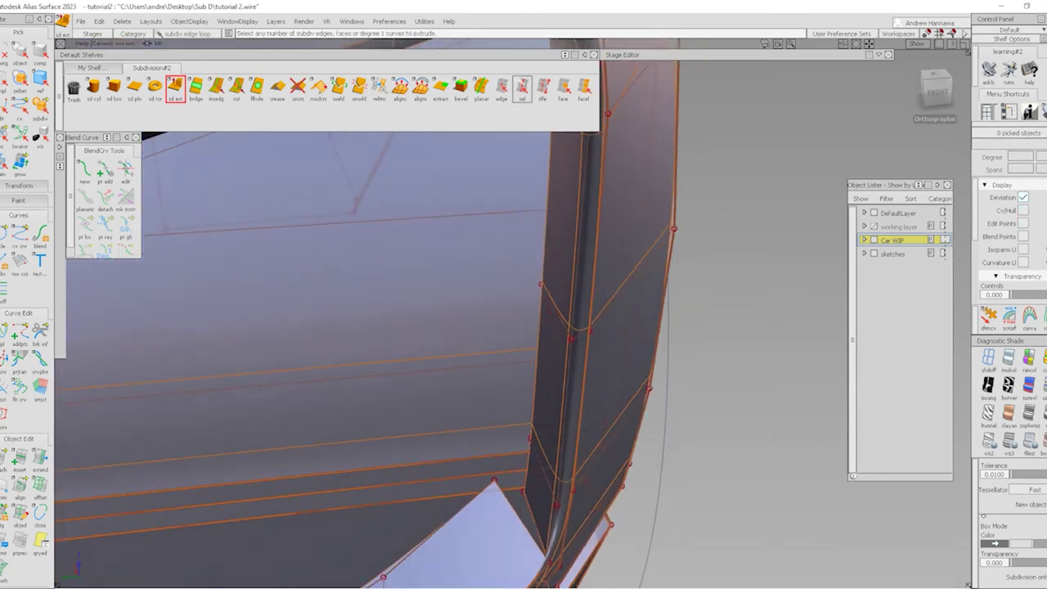
Select the edge loop where the new flange meets the body around the opening and crease it
left_click(522, 88)
left_click(586, 184)
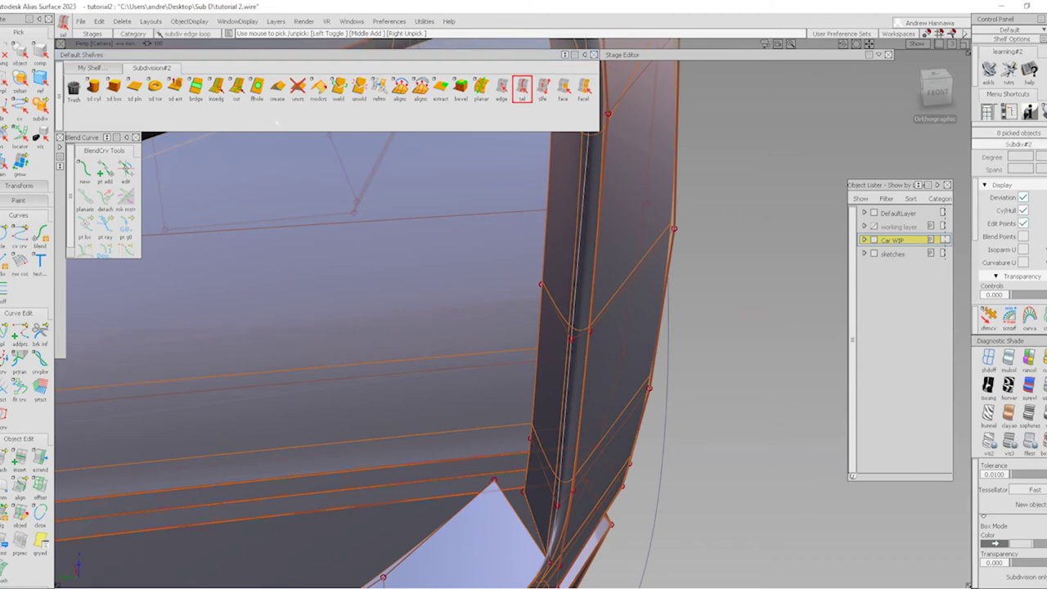
left_click(276, 88)
Select the two lowest vertices on the flange's inner edge and move them upward
left_click_drag(538, 432, 551, 375, "alt+shift")
left_click(988, 315)
left_click(623, 360)
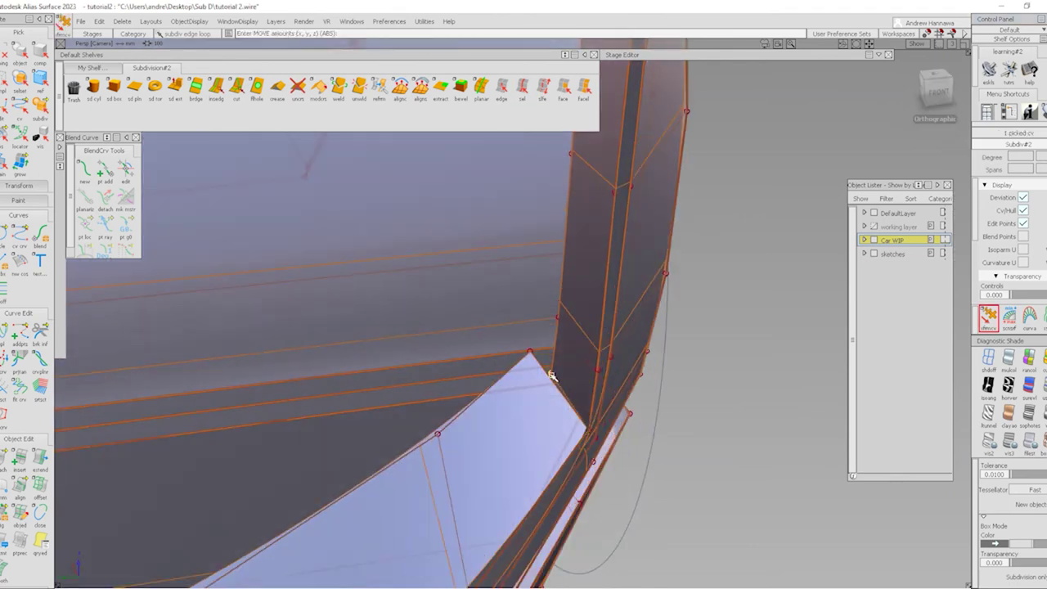
left_click_drag(558, 319, 575, 323, "ctrl+shift")
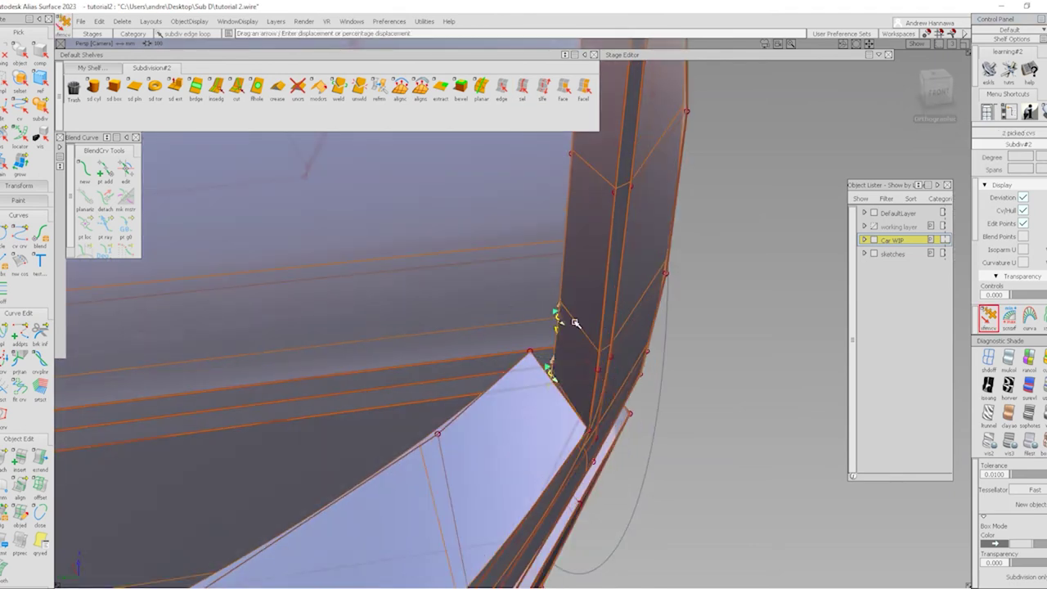
left_click_drag(737, 415, 808, 183)
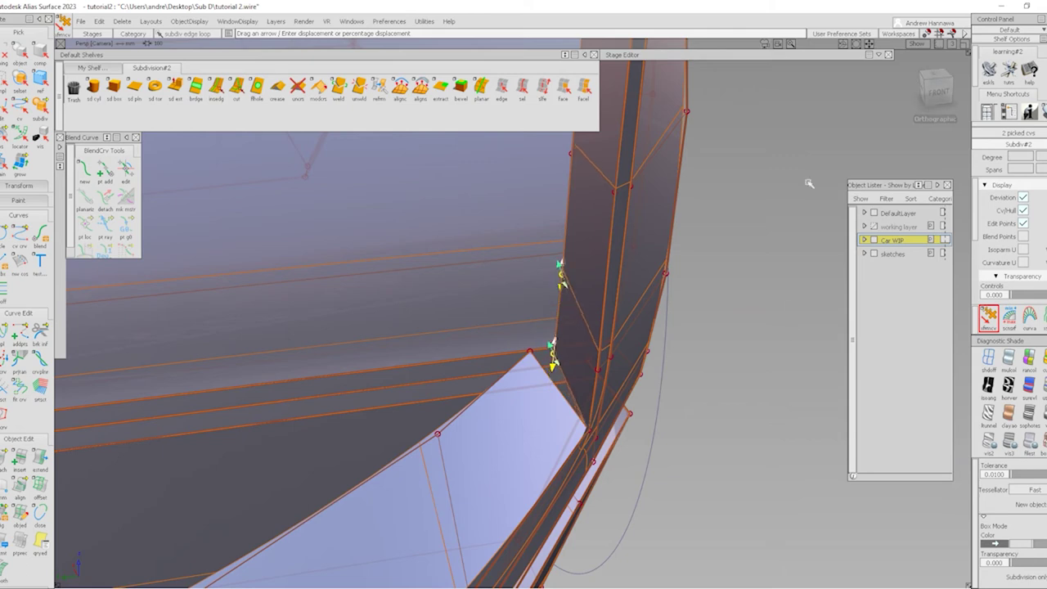
Weld the flange's lower end edge to the adjoining end edge of the lower bumper surface
left_click(502, 87)
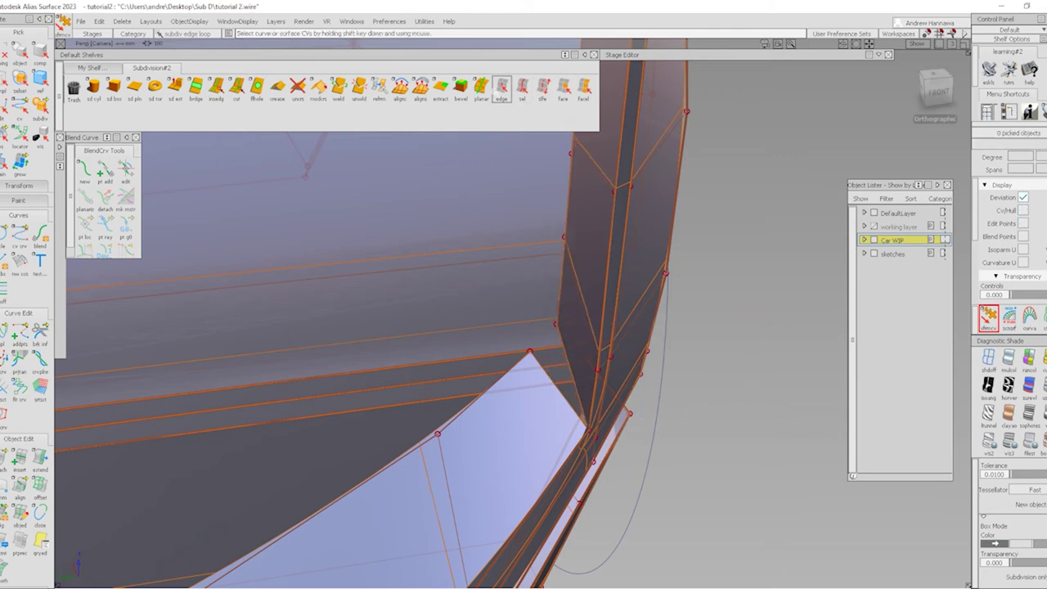
left_click(338, 87)
left_click(563, 355)
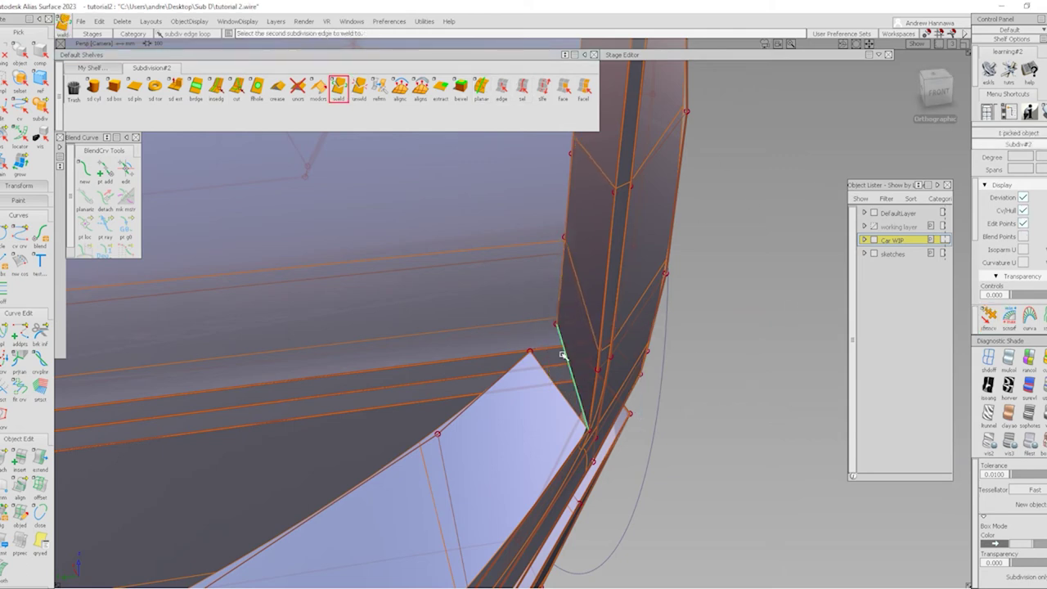
left_click(549, 378)
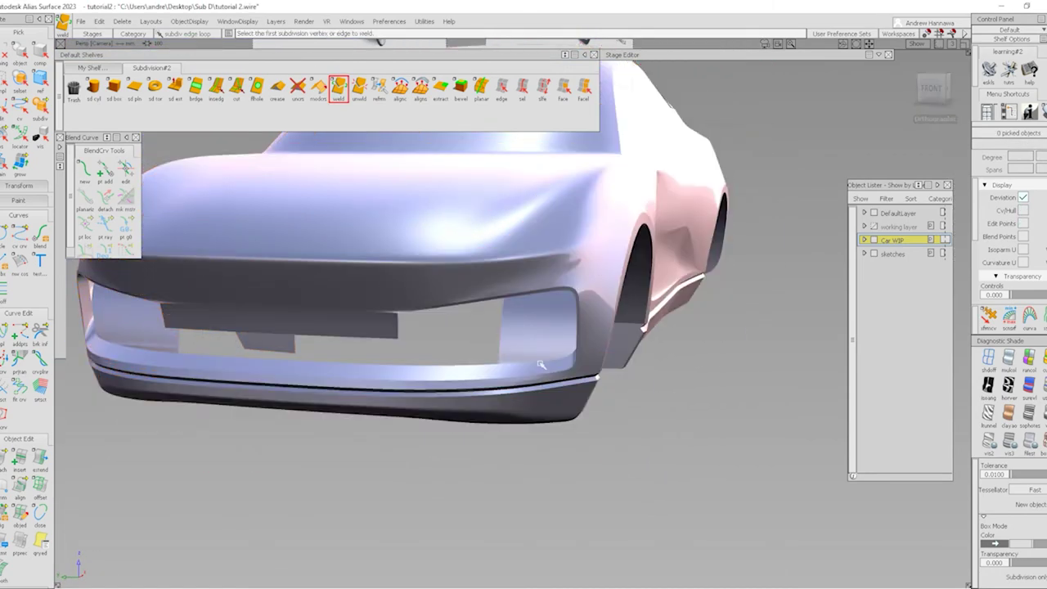
Examine the welded bumper opening from several angles, compare it with the sketches and inspect the central panel
mouse_move(491, 369)
left_mouse_down("alt+shift")
mouse_move(394, 382)
mouse_move(396, 525)
mouse_move(471, 431)
left_mouse_up("alt+shift")
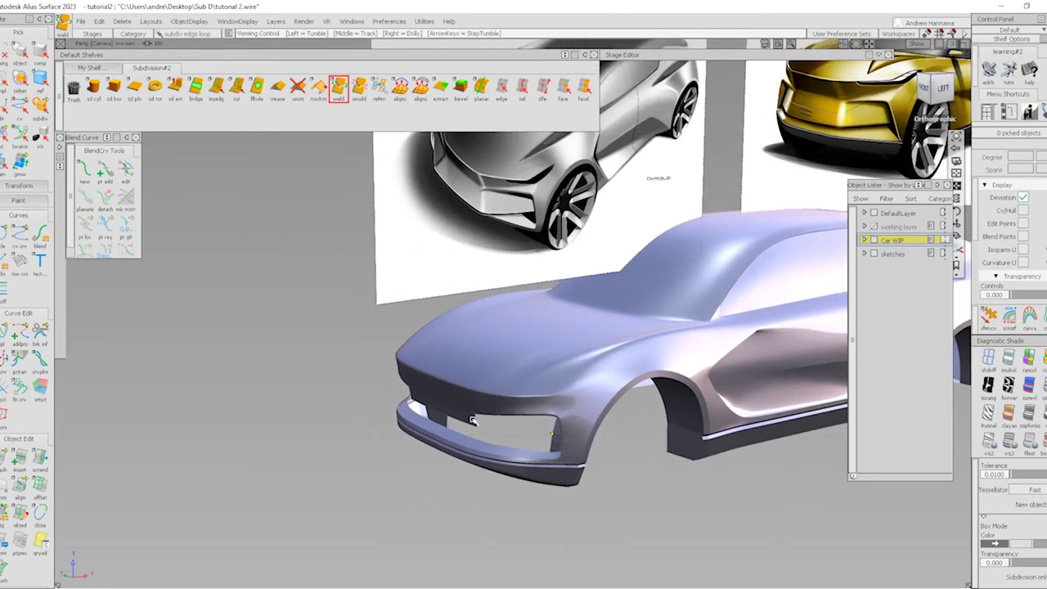
right_click_drag(471, 431, 496, 464, "alt+shift")
left_click_drag(496, 464, 528, 393, "alt+shift")
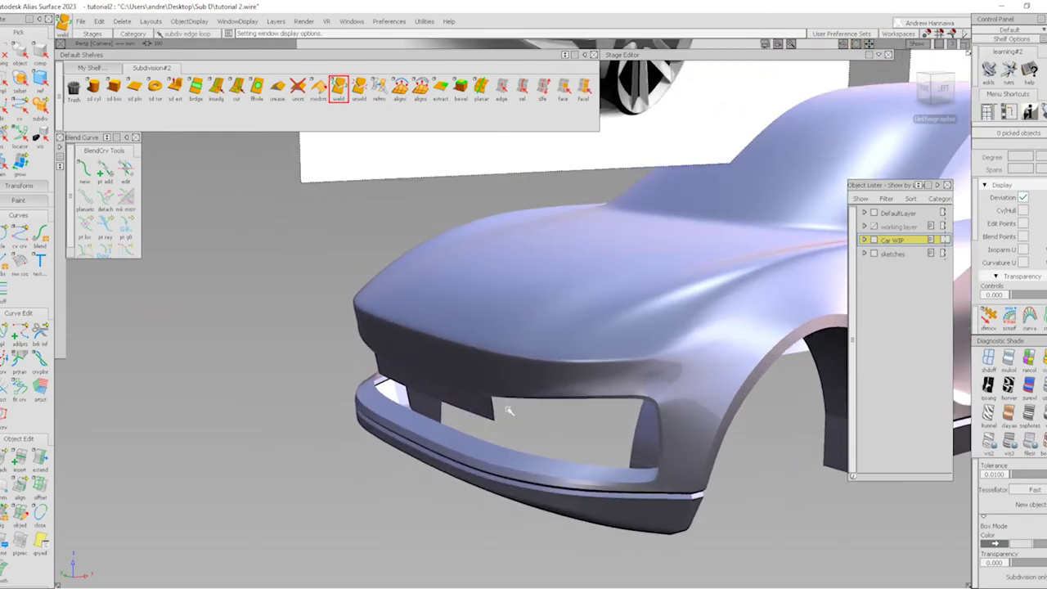
right_click_drag(508, 411, 573, 458, "alt+shift")
left_click_drag(508, 381, 556, 392, "alt+shift")
right_click_drag(557, 392, 624, 400, "alt+shift")
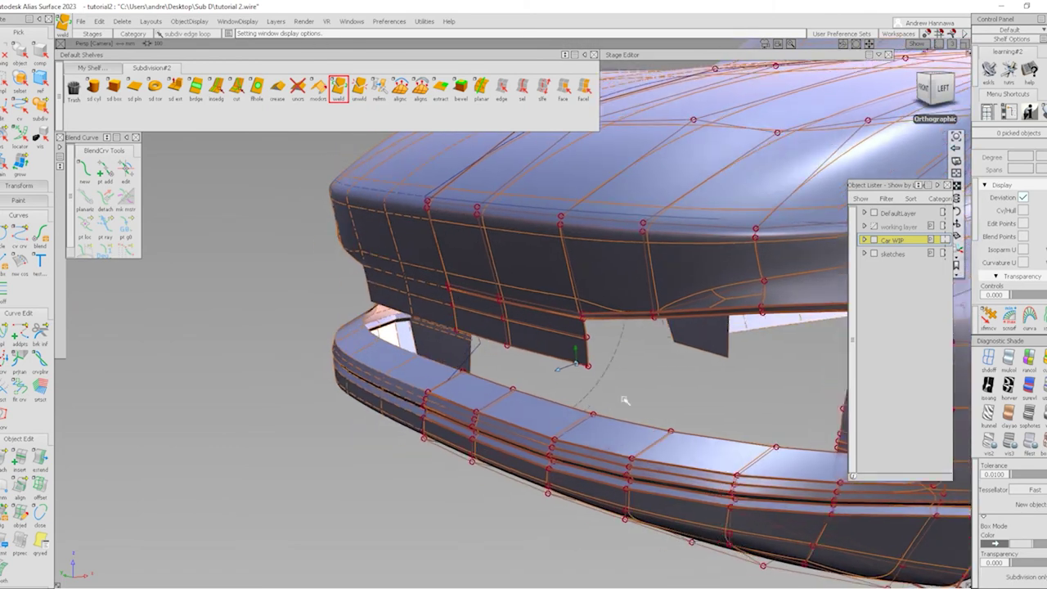
left_click_drag(624, 401, 545, 395, "alt+shift")
Select the two lower edges of the central panel and, in the left view, move them down and forward towards the lower bumper
left_click(501, 88)
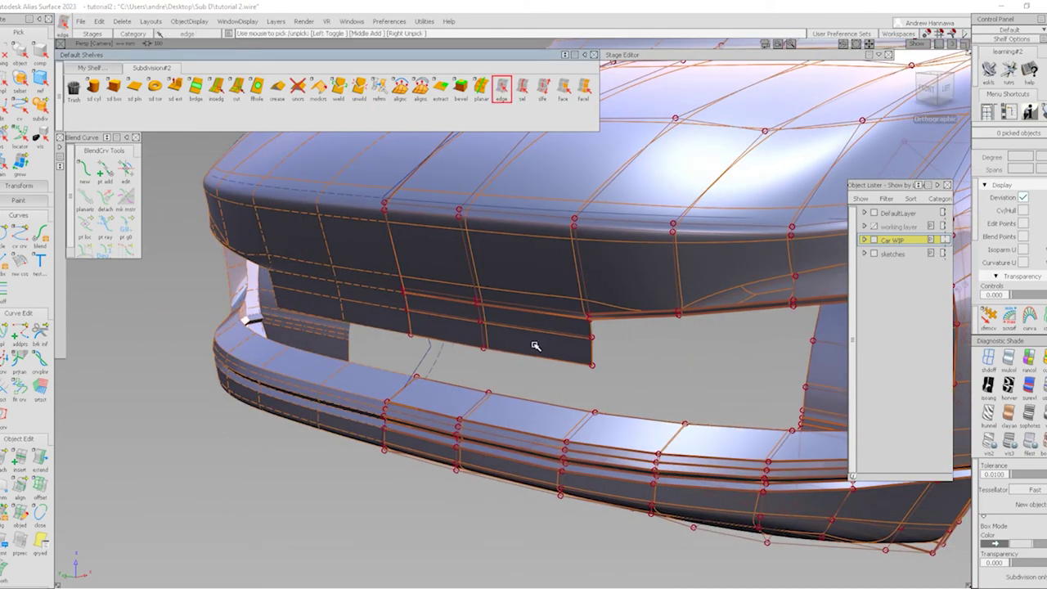
left_click(458, 358)
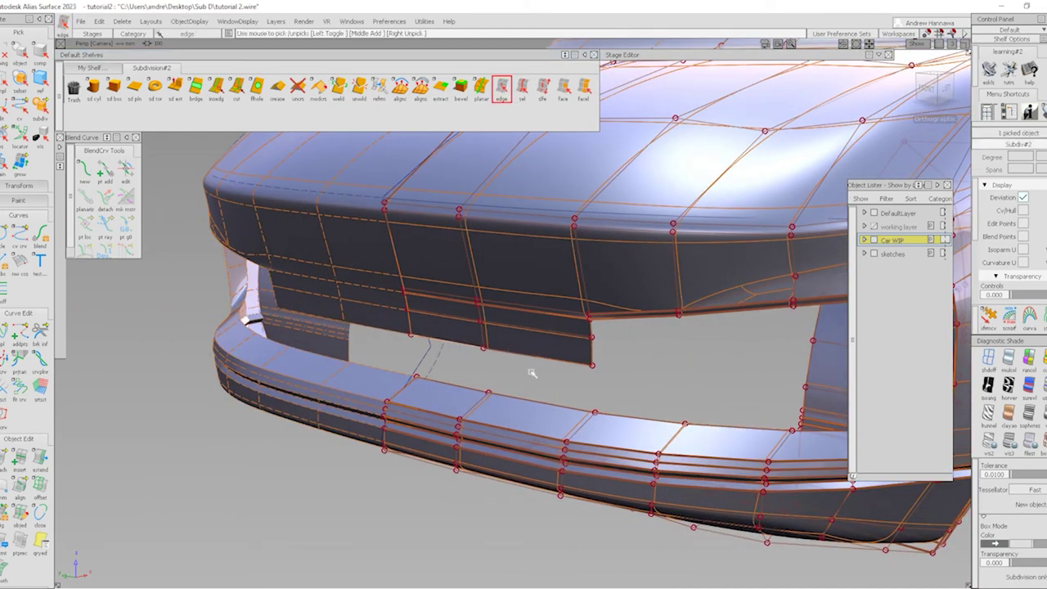
left_click(945, 90)
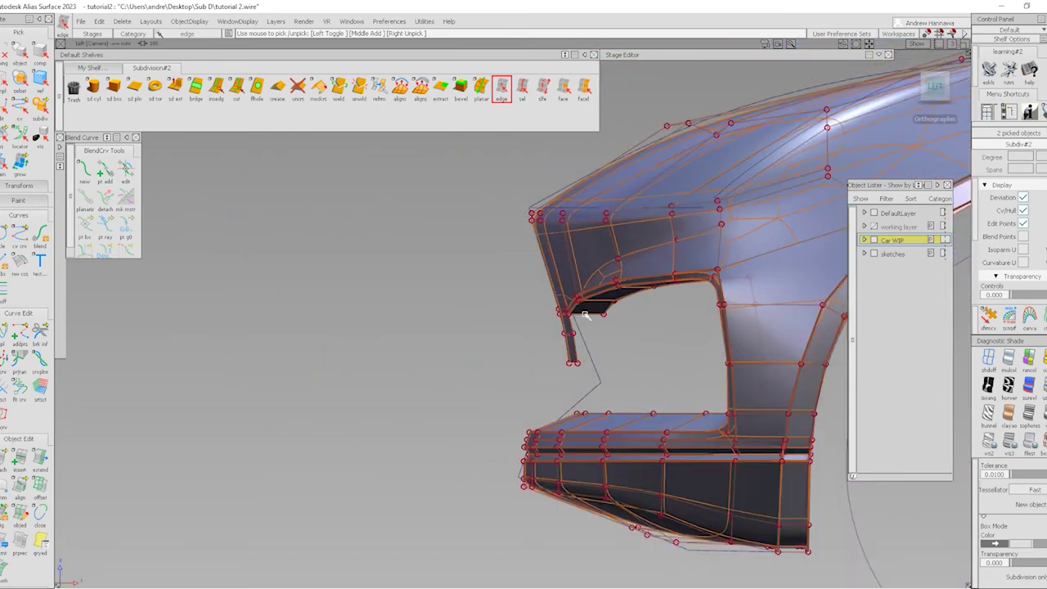
key("m")
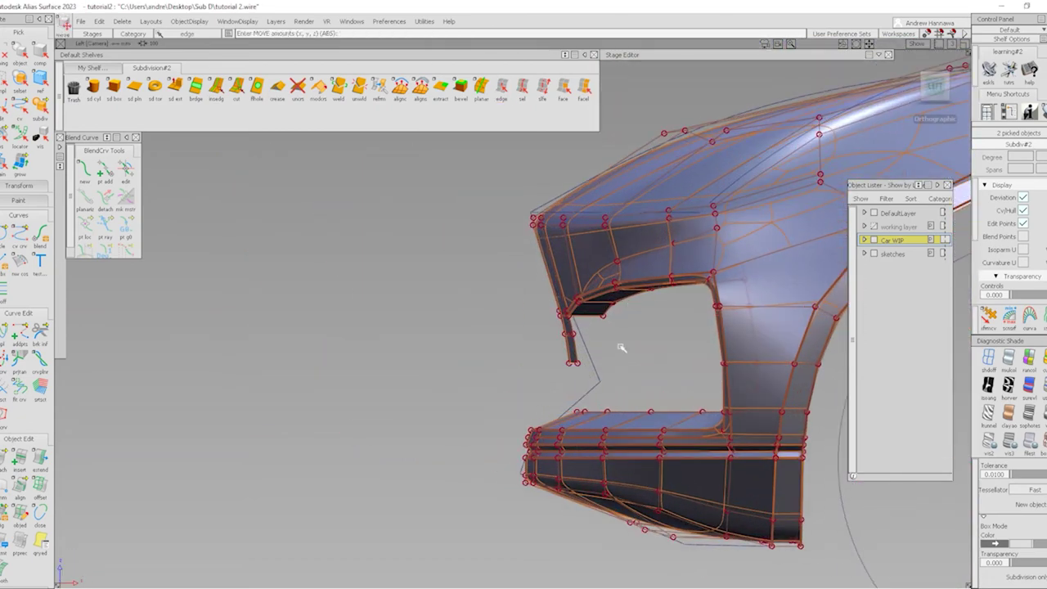
right_click_drag(622, 346, 617, 417)
left_click_drag(629, 394, 607, 397)
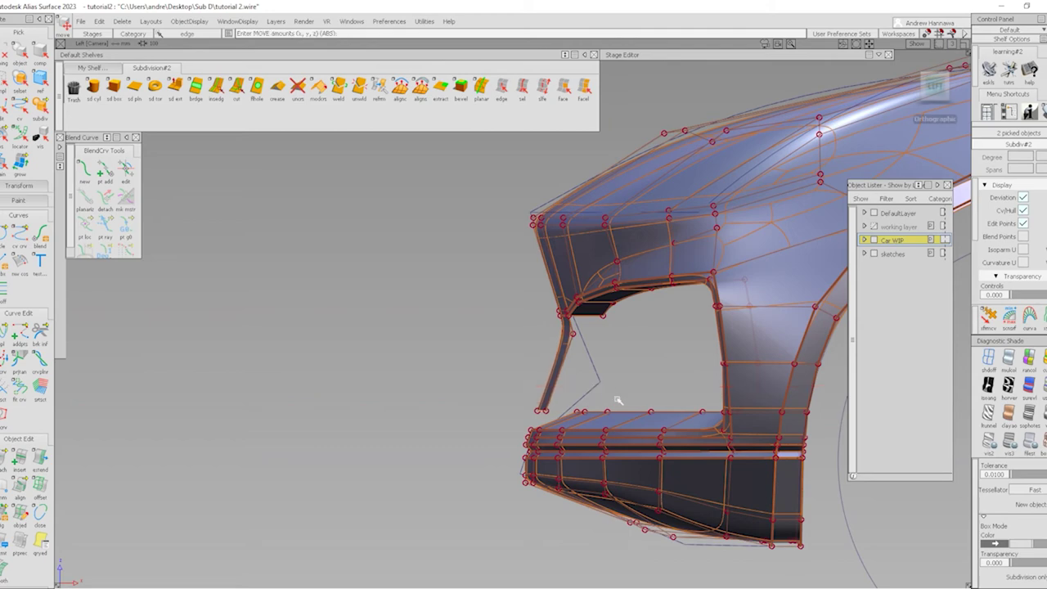
Fine-tune the position of the central panel's two selected lower edges in the left view, checking the shape from the front
mouse_move(614, 401)
right_mouse_down()
mouse_move(573, 415)
mouse_move(627, 329)
mouse_move(590, 437)
right_mouse_up()
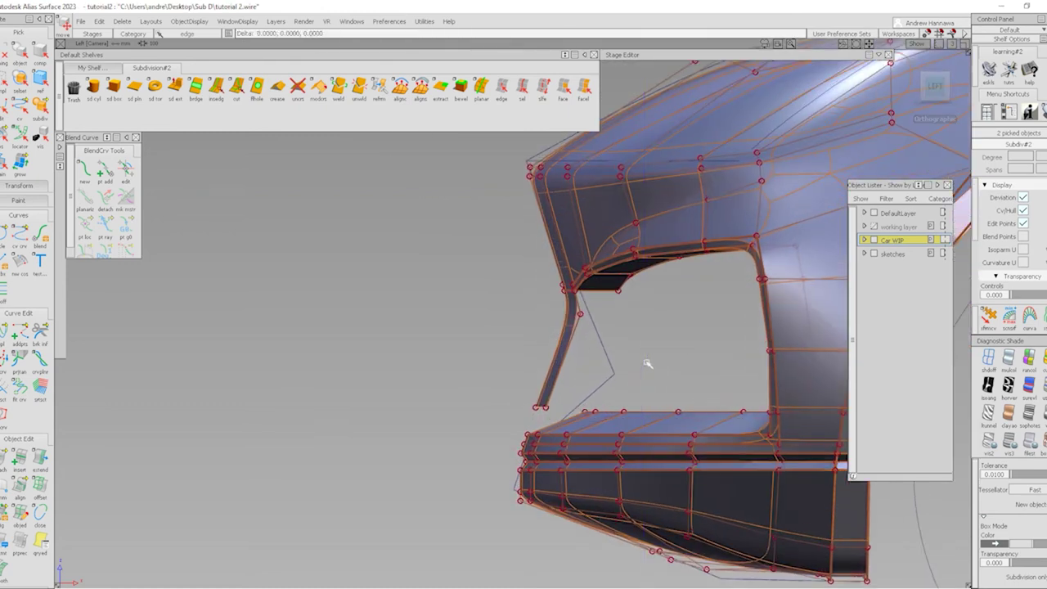
left_click_drag(638, 373, 685, 382, "alt+shift")
right_click_drag(684, 382, 671, 376, "alt+shift")
left_click_drag(671, 376, 652, 369, "alt+shift")
right_click_drag(618, 311, 628, 448, "alt+shift")
right_click_drag(651, 503, 691, 490, "alt+shift")
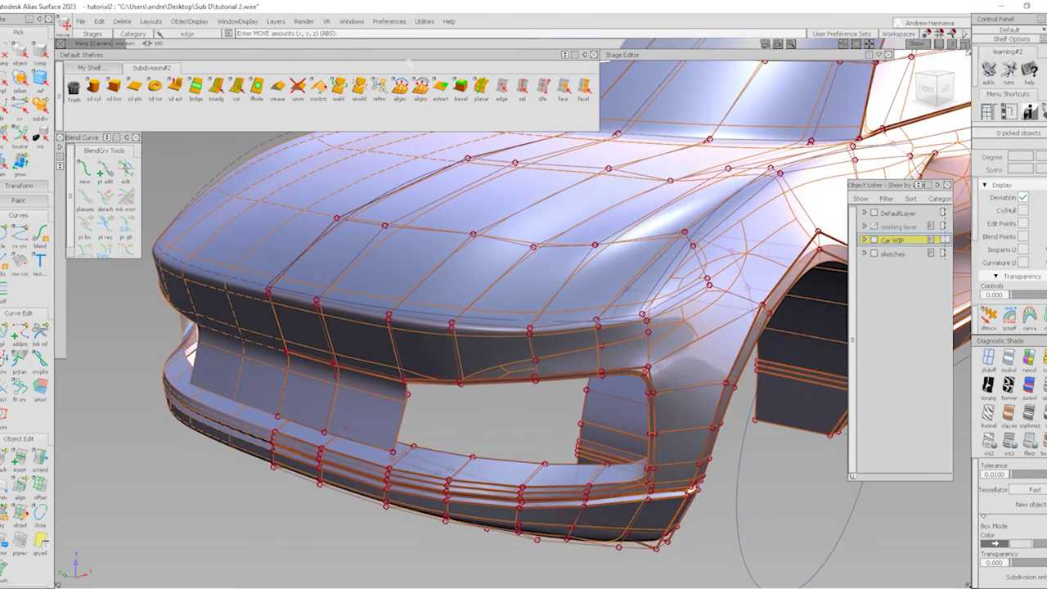
Select the edge loop just below the central panel's upper edge in wireframe display and delete it
left_click(501, 87)
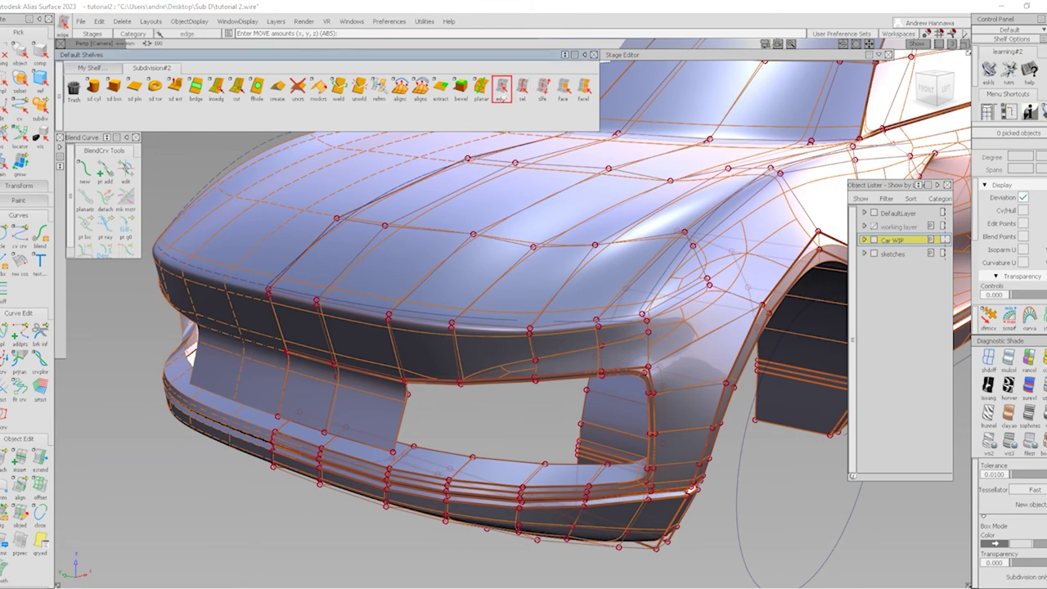
left_click(404, 408)
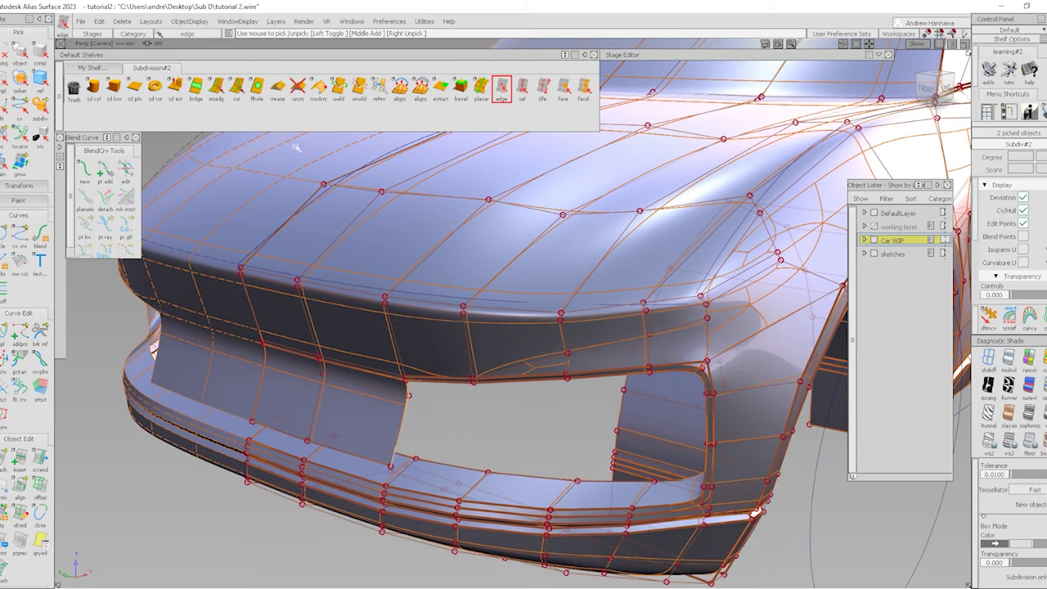
key("ctrl+shift+s")
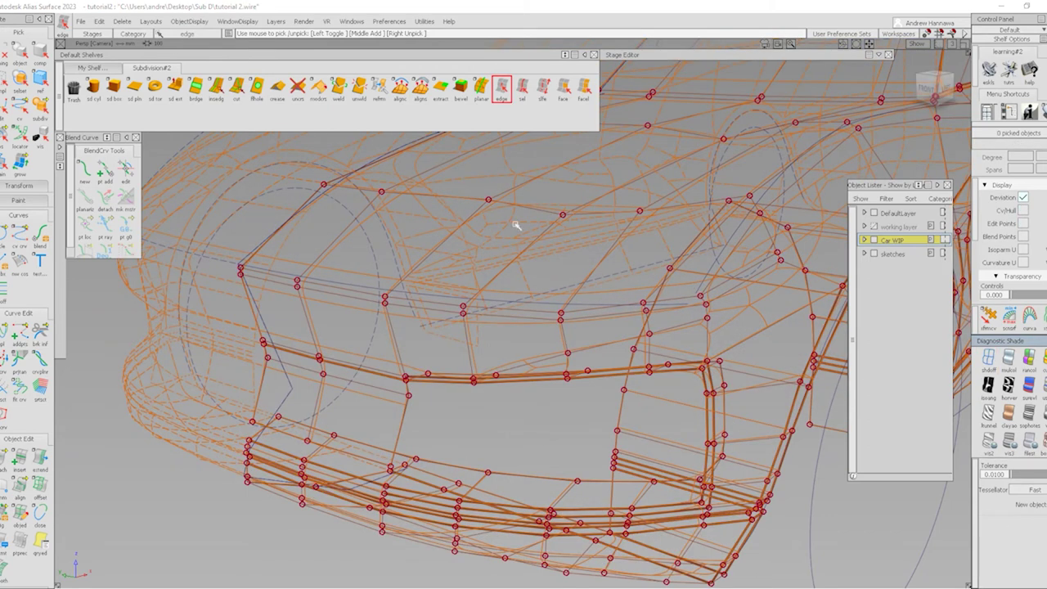
left_click(401, 397)
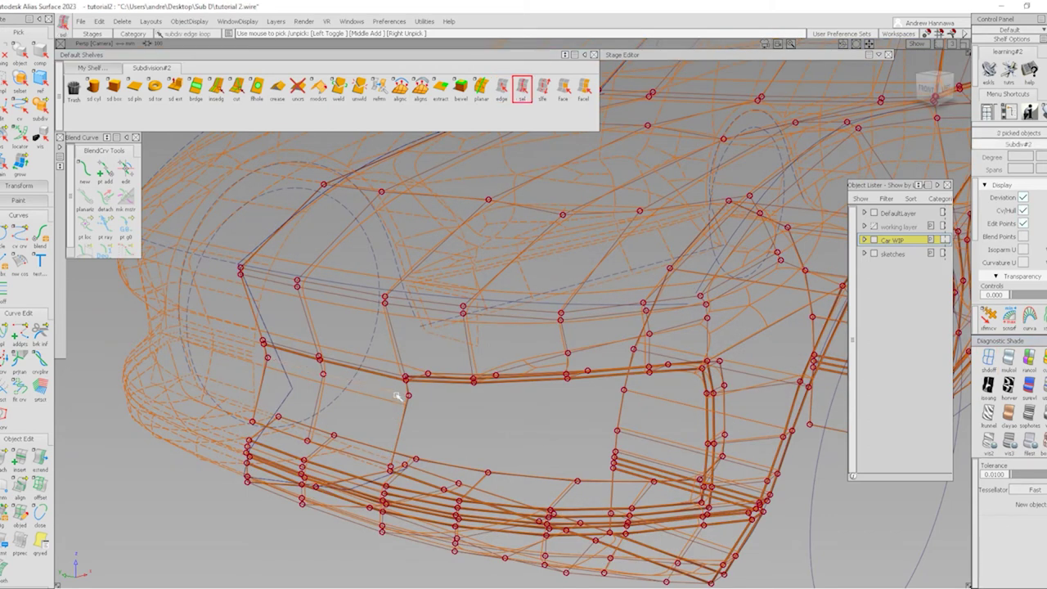
key("Delete")
key("Return")
Extrude the central panel's outer side edge sideways across the bumper opening, positioning its end near the wheel-side flange in the front view
left_click_drag(508, 402, 484, 402, "alt+shift")
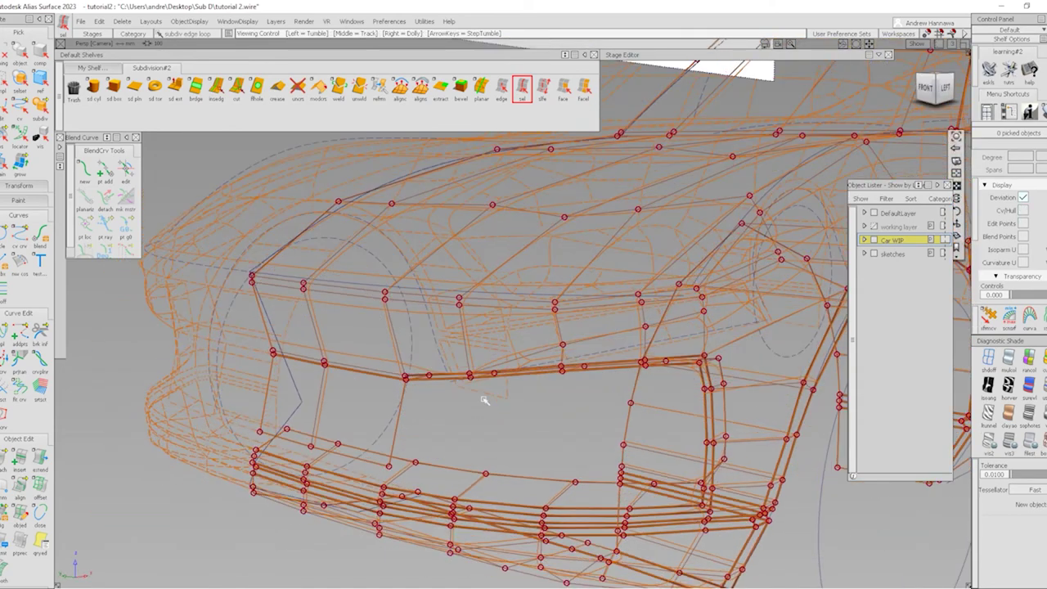
left_click(504, 93)
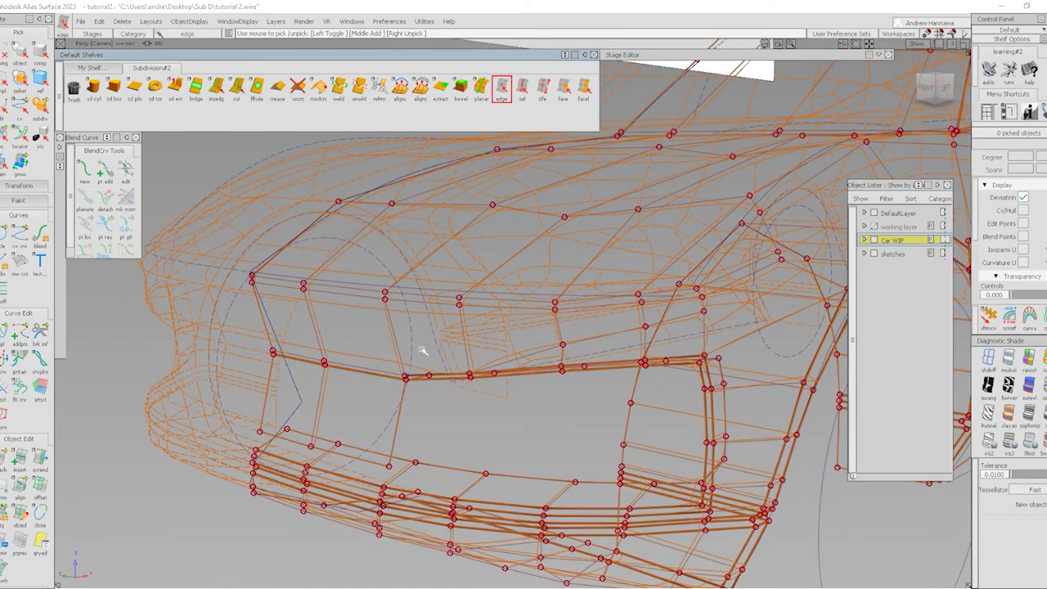
left_click(406, 425)
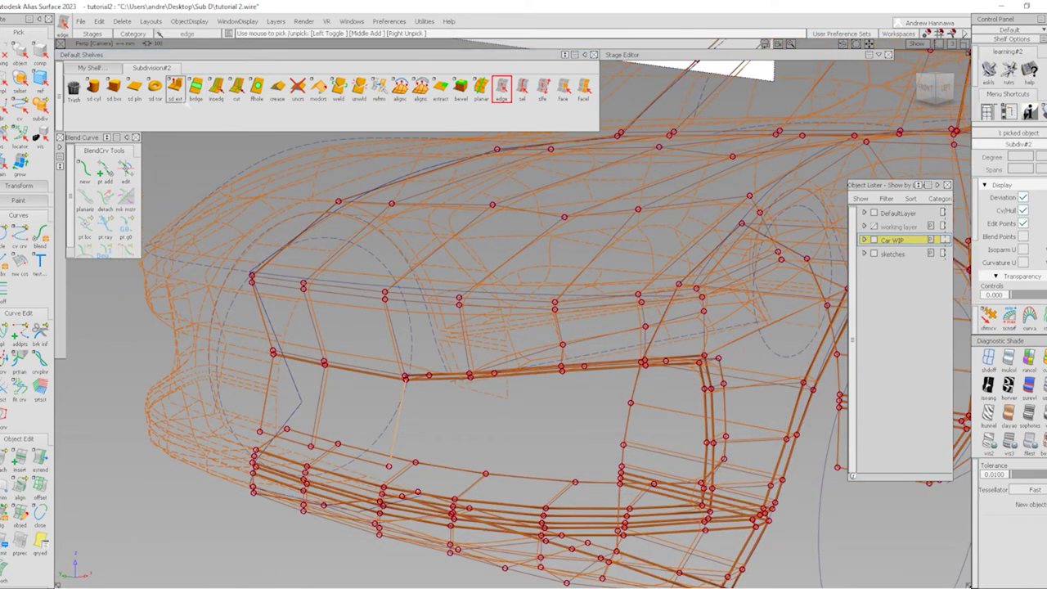
left_click(176, 86)
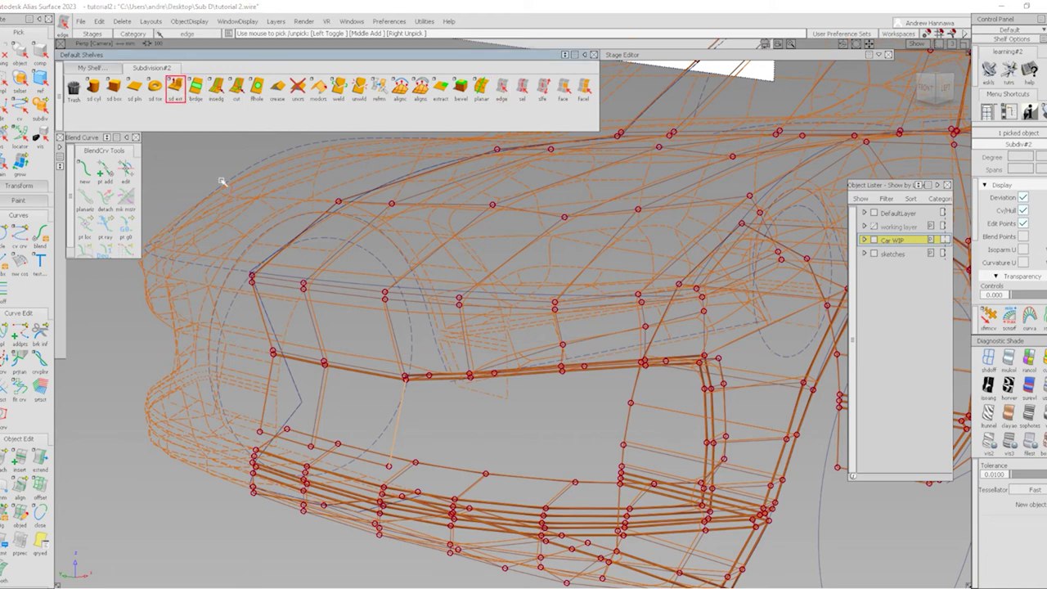
left_click(408, 433)
left_click_drag(355, 410, 747, 371)
left_click(915, 66)
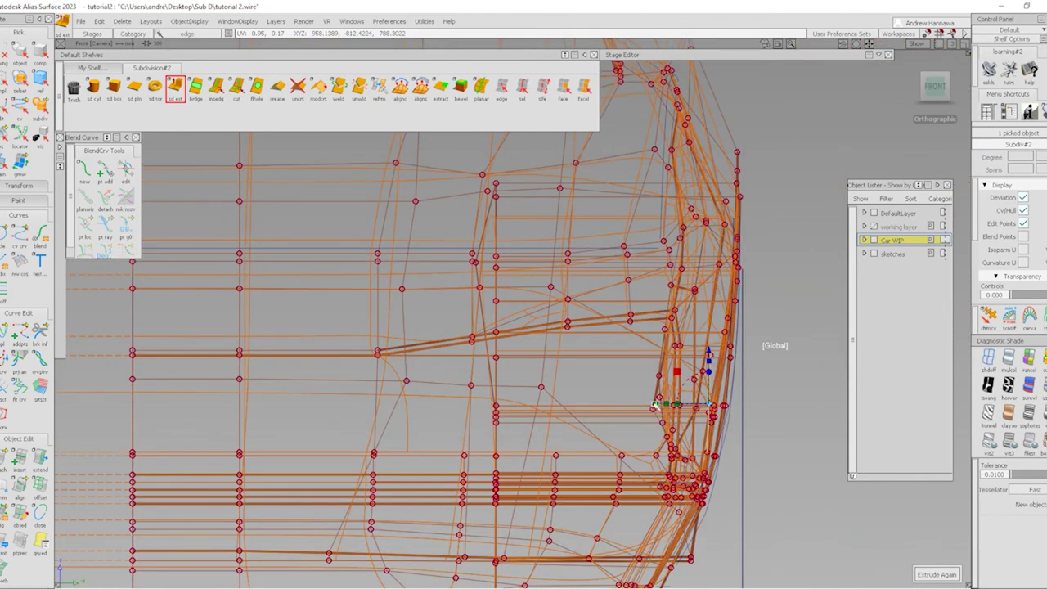
left_click_drag(655, 407, 599, 408)
left_click(935, 84)
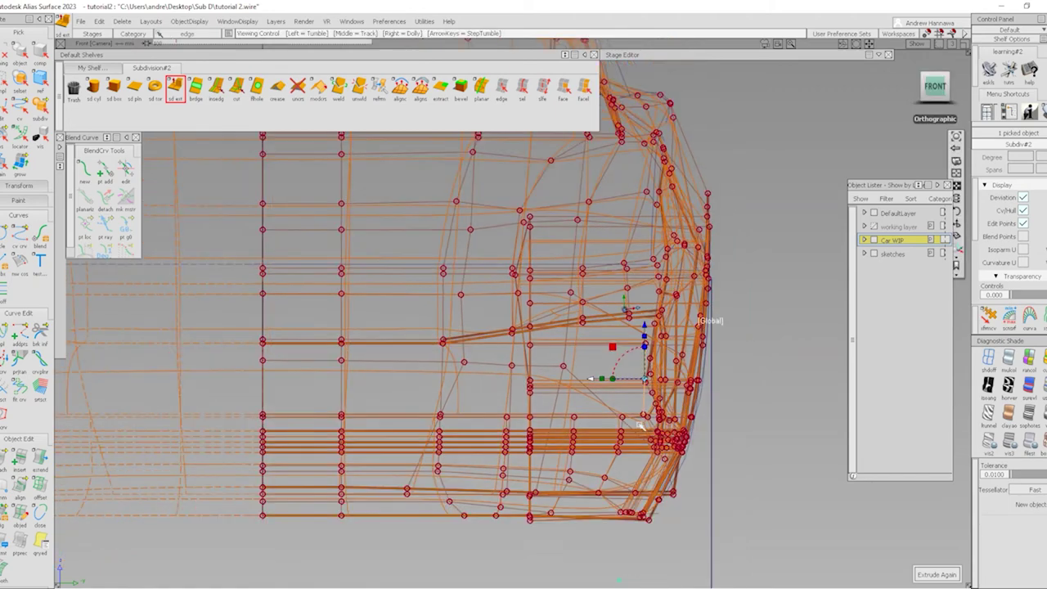
left_click(473, 416)
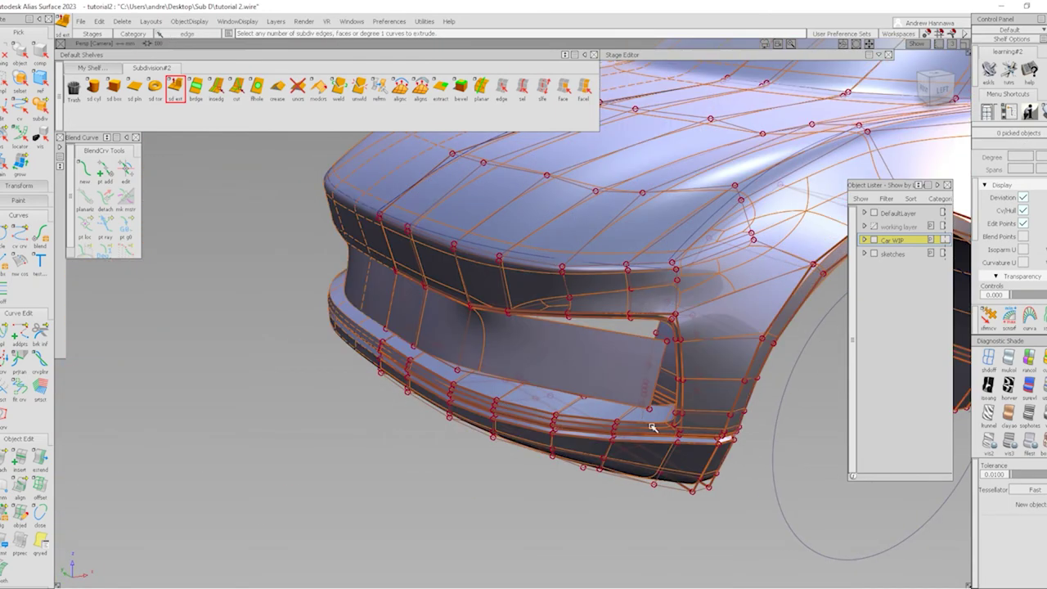
Compare the extruded panel with the sketches and insert two vertical edges into it to divide it into three sections
mouse_move(578, 368)
left_mouse_down("alt+shift")
mouse_move(671, 347)
mouse_move(633, 362)
mouse_move(596, 463)
mouse_move(519, 267)
left_mouse_up("alt+shift")
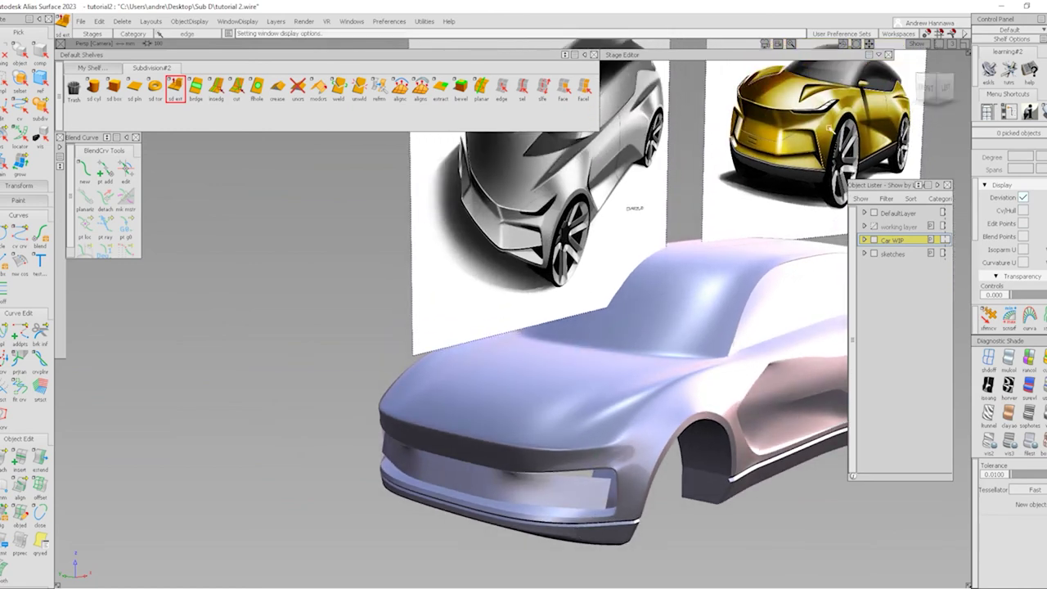
scroll(565, 491, "up", 5)
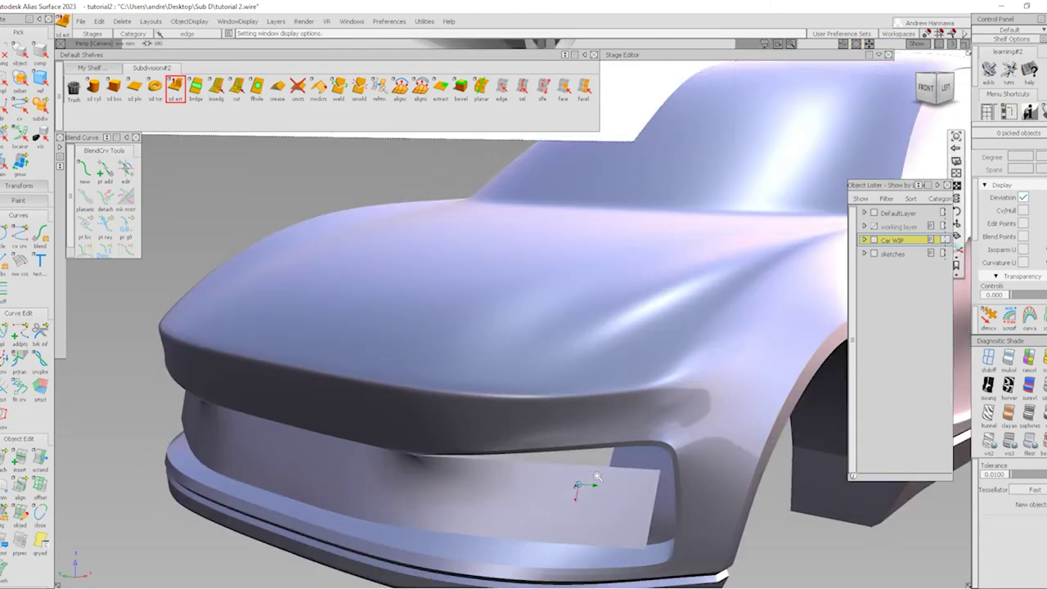
left_click_drag(591, 401, 404, 486, "alt+shift")
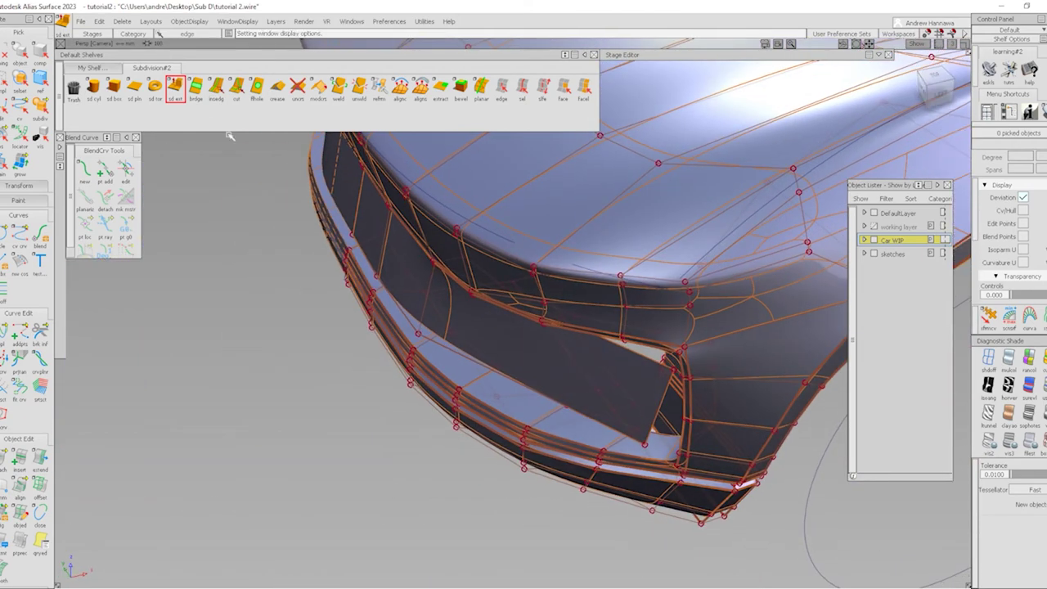
left_click_drag(487, 397, 510, 390, "alt+shift")
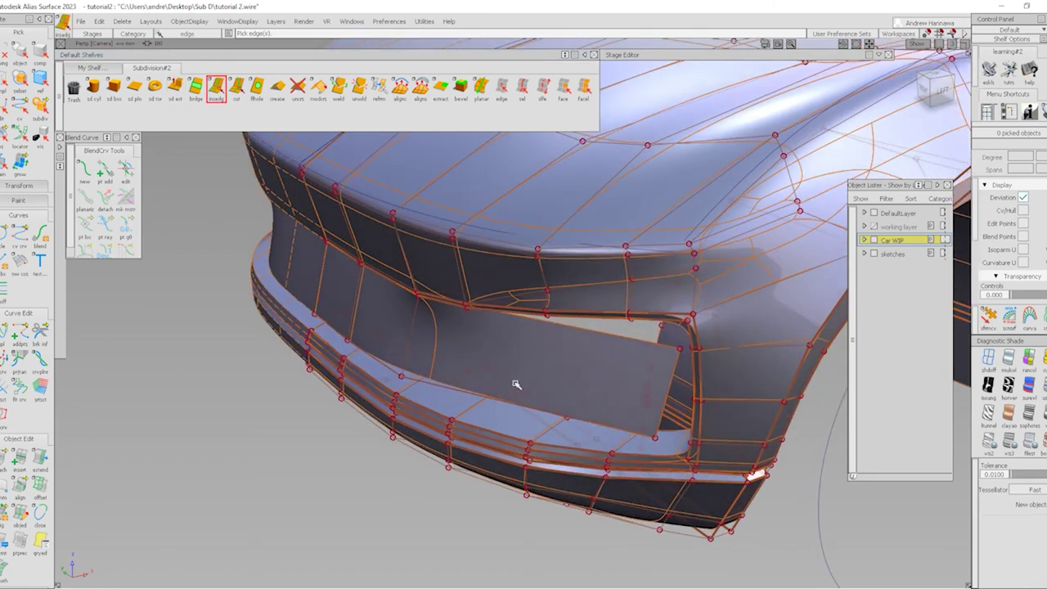
left_click_drag(586, 331, 523, 339)
left_click(618, 340)
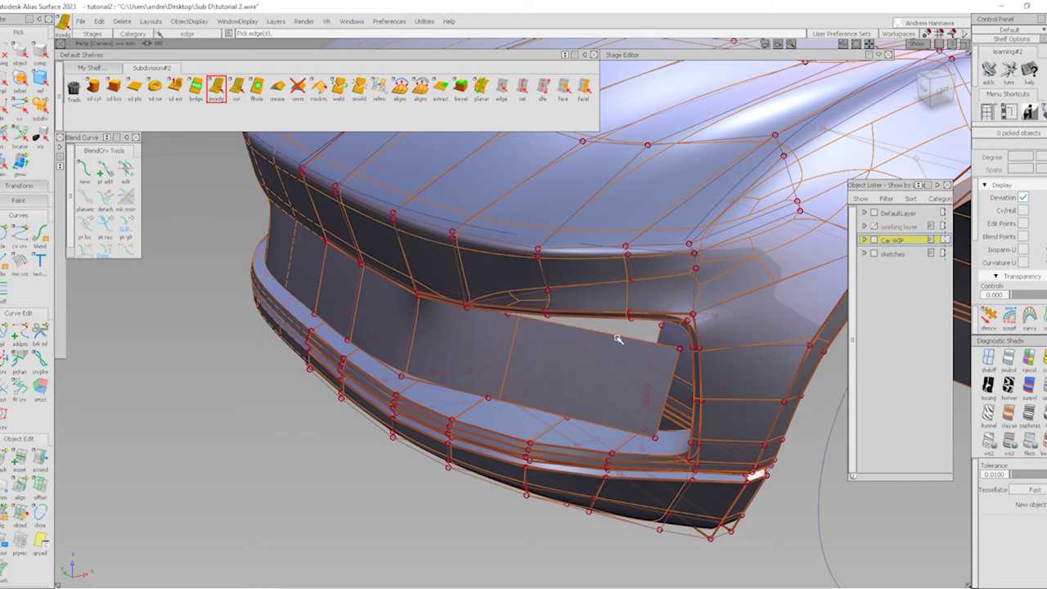
left_click_drag(582, 342, 933, 365, "alt+shift")
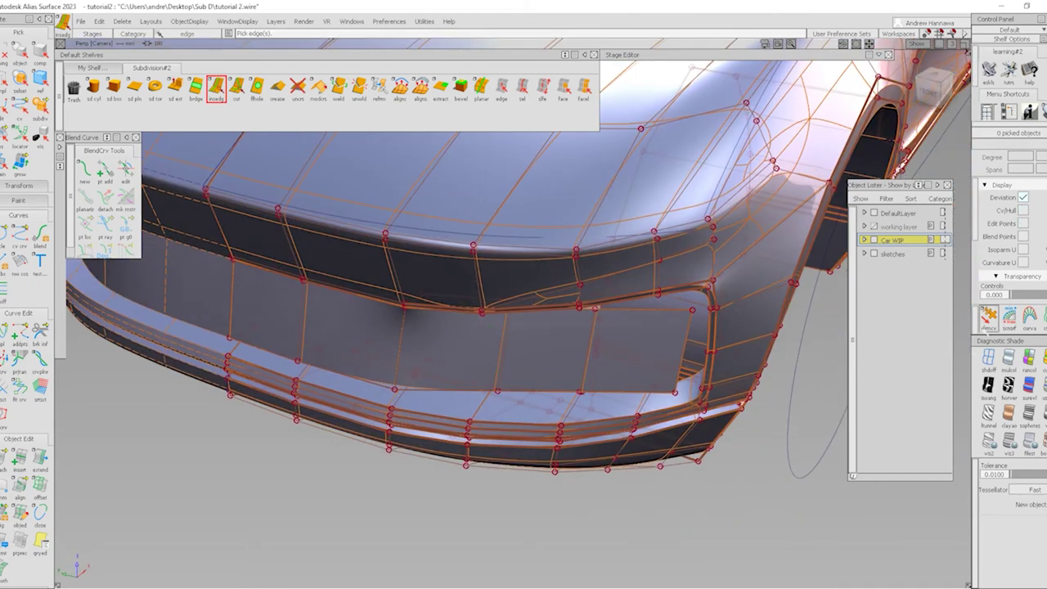
Shift the extruded panel's vertex pairs along X to curve it around the bumper corner, moving the outer end pair back about 40 mm
left_click_drag(543, 374, 473, 521, "ctrl+shift")
left_click(509, 343)
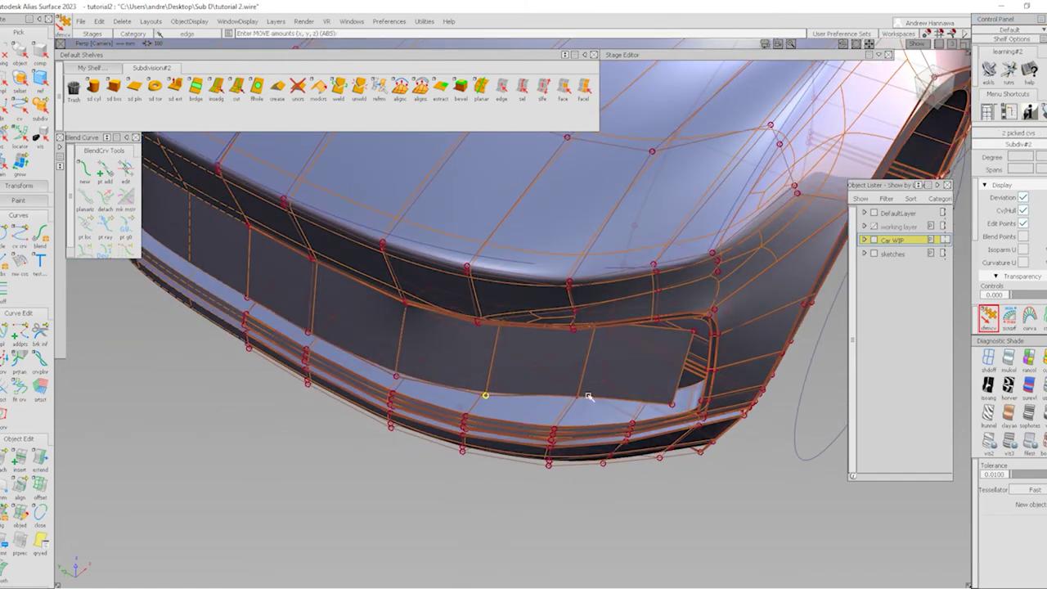
left_click_drag(603, 463, 632, 494)
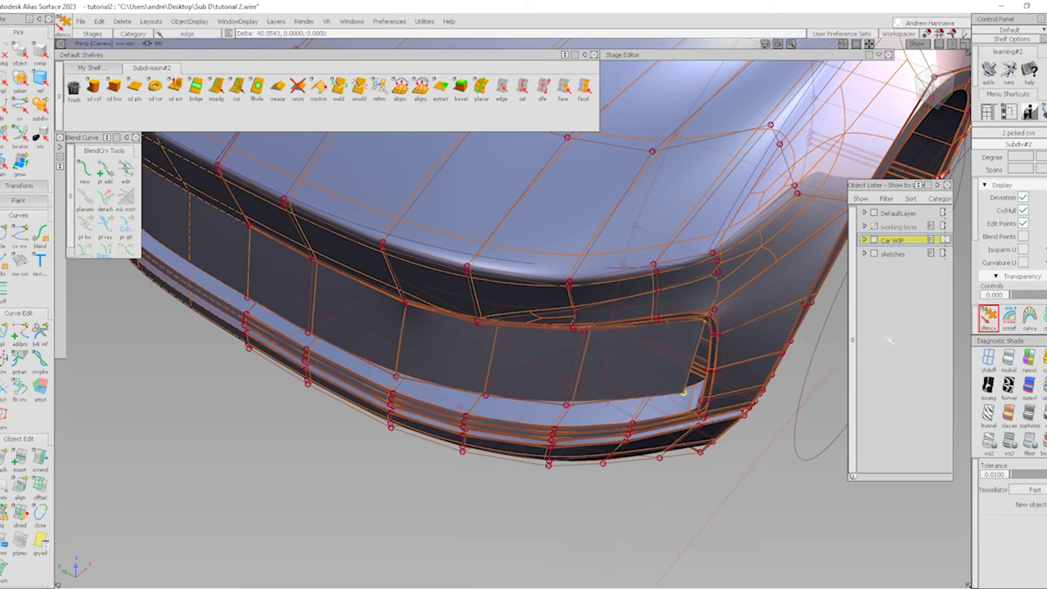
left_click_drag(807, 367, 731, 382, "alt+shift")
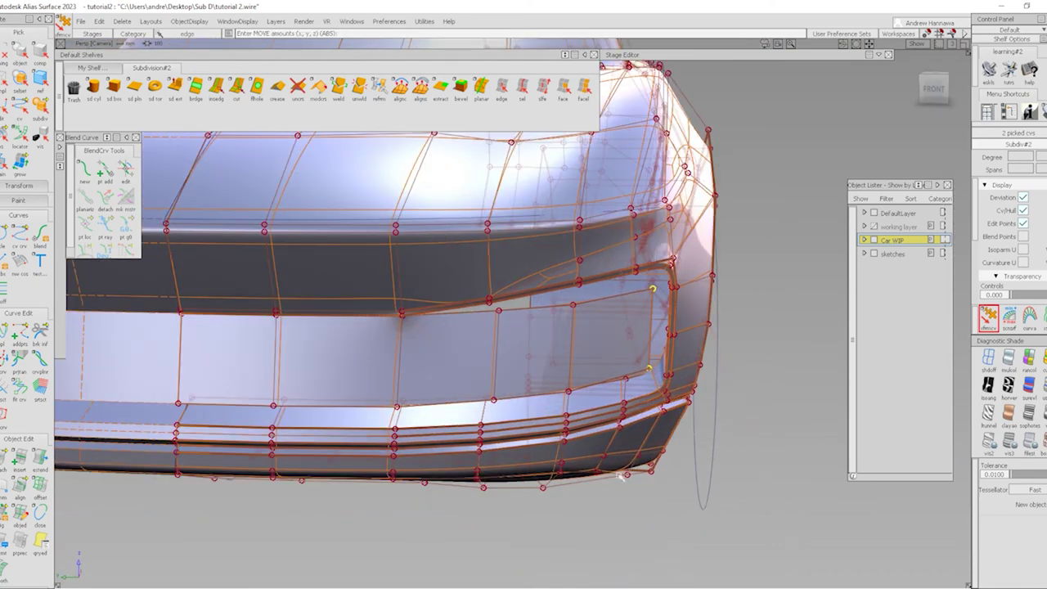
left_click(518, 245)
Examine the gap between the extruded panel's upper edge and the bumper opening from several angles
left_click_drag(536, 283, 412, 328, "alt+shift")
right_click_drag(423, 346, 446, 314, "alt+shift")
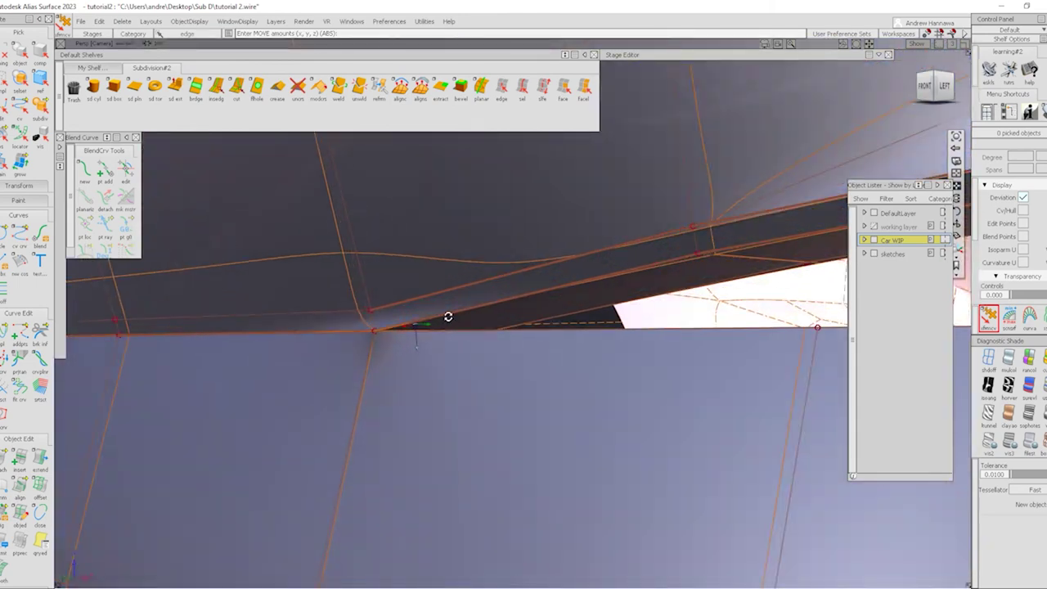
left_click_drag(446, 313, 463, 333, "alt+shift")
right_click_drag(463, 333, 483, 373, "alt+shift")
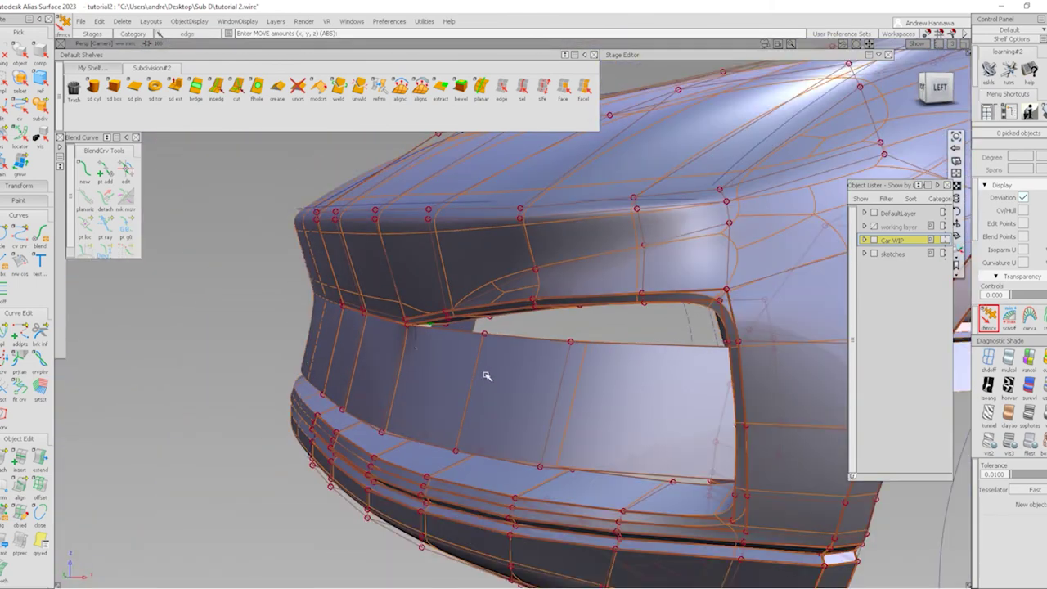
left_click_drag(484, 374, 487, 330, "alt+shift")
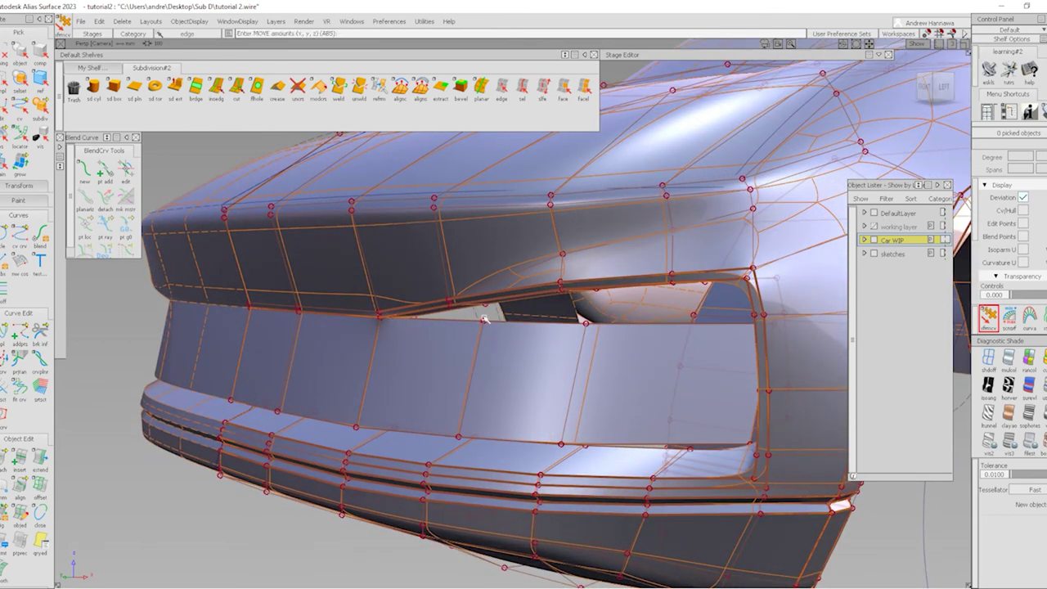
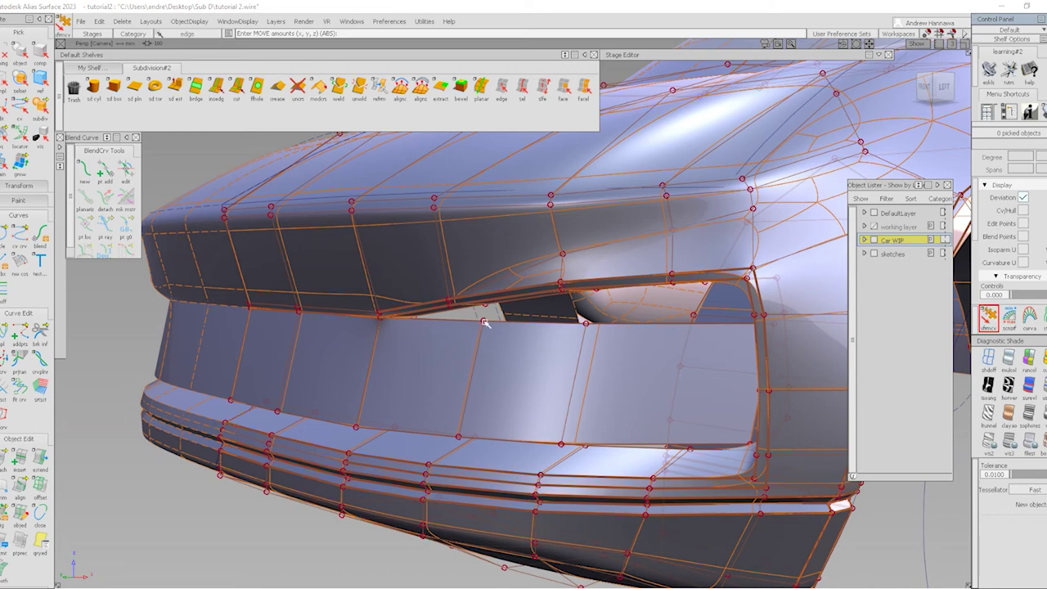
left_click(751, 355)
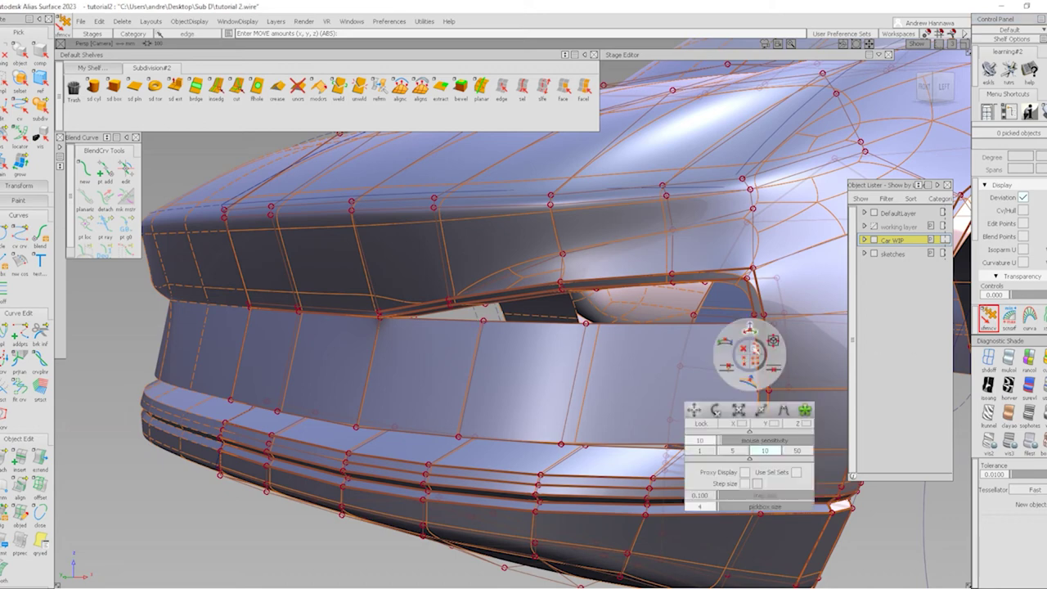
key("Escape")
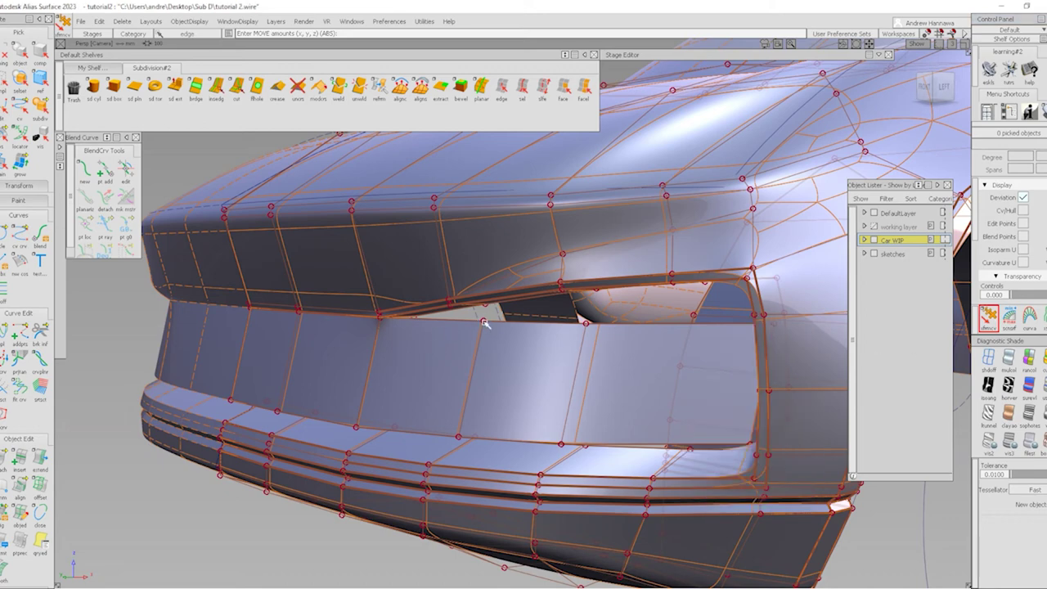
Select the three upper vertices of the extruded panel and, in the front view, raise them until the innermost meets the opening's upper edge
left_click(484, 323)
left_click_drag(485, 323, 591, 361, "alt+shift")
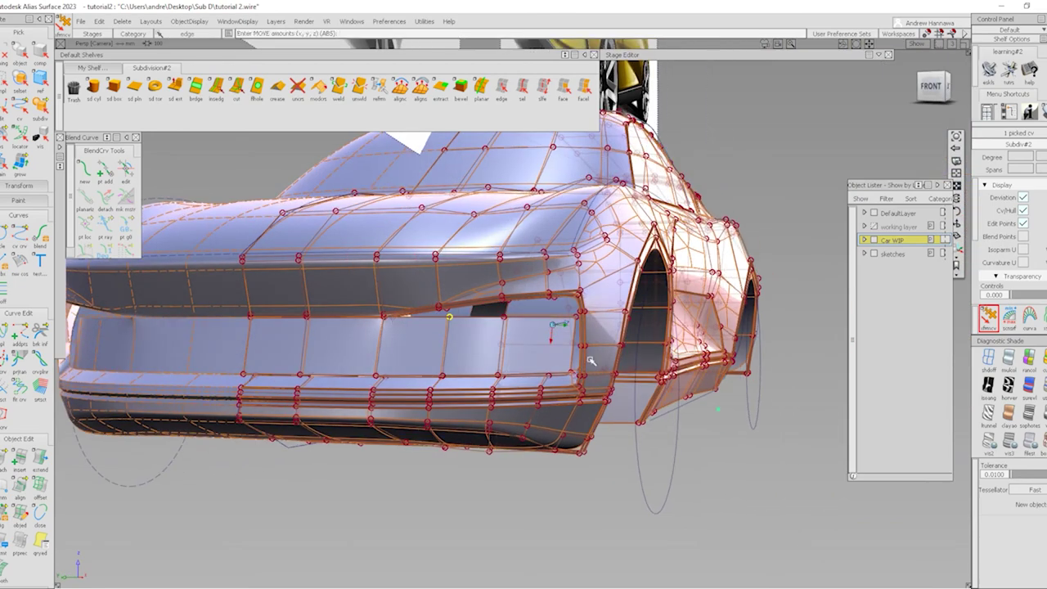
right_click_drag(590, 361, 621, 343, "alt+shift")
left_click(630, 433)
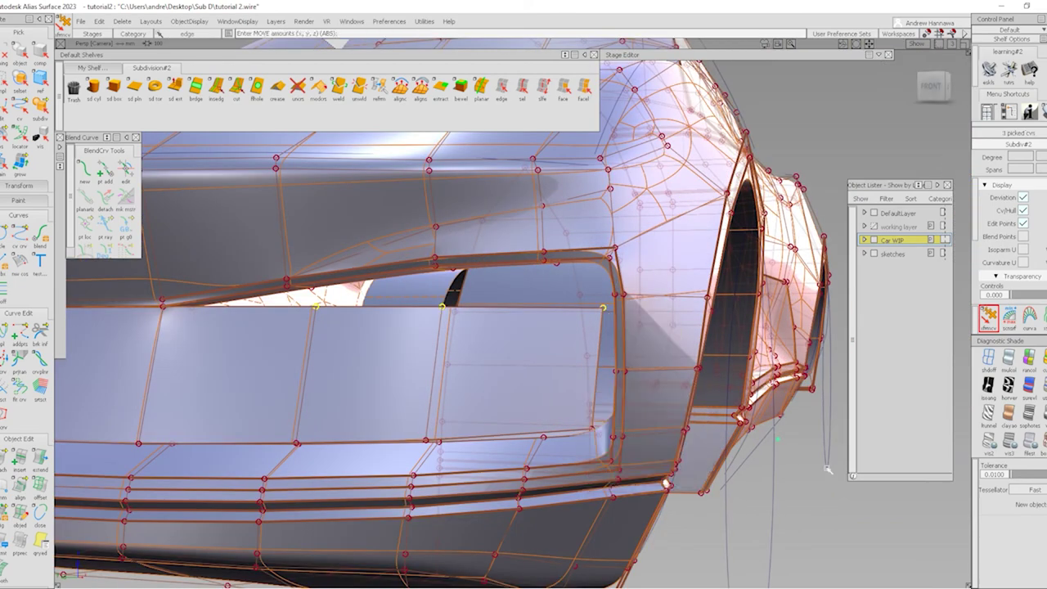
key("m")
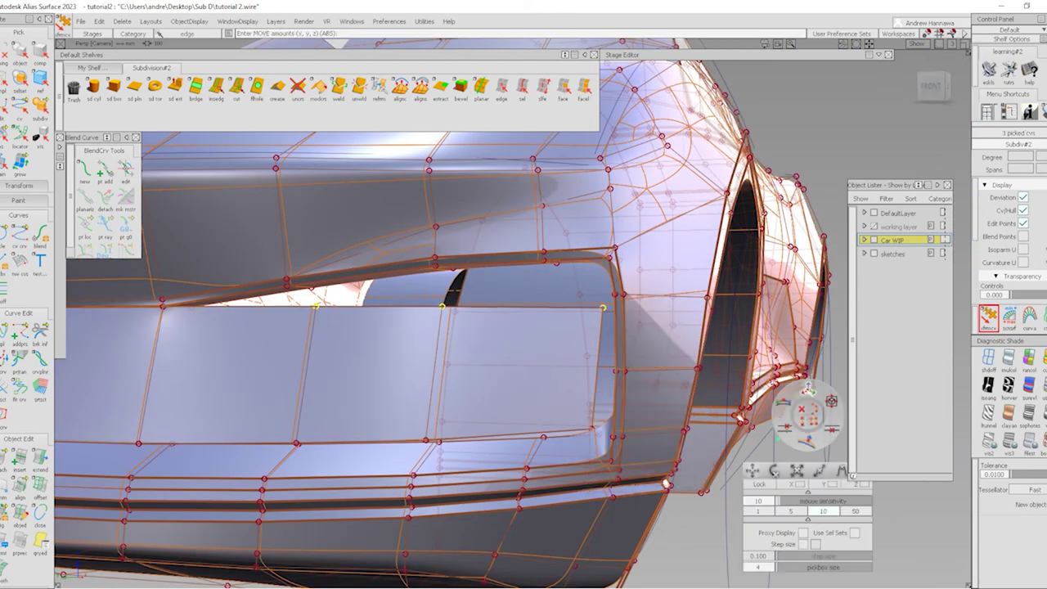
left_click(931, 86)
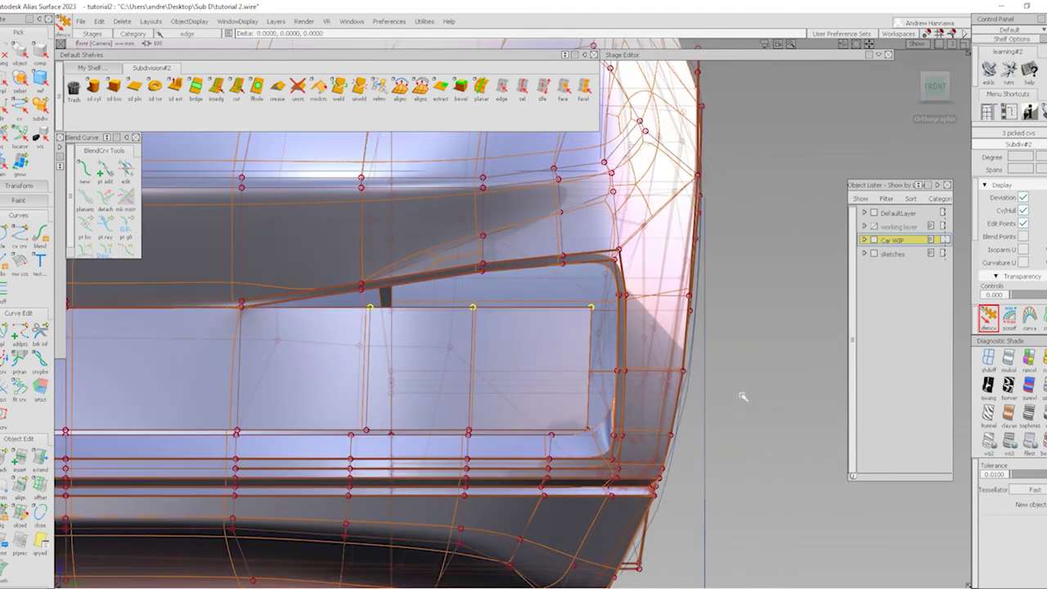
right_click_drag(744, 393, 751, 208)
Raise the panel's two outer upper vertices further, with the outermost highest, so its top edge follows the sloping opening
left_click(474, 287)
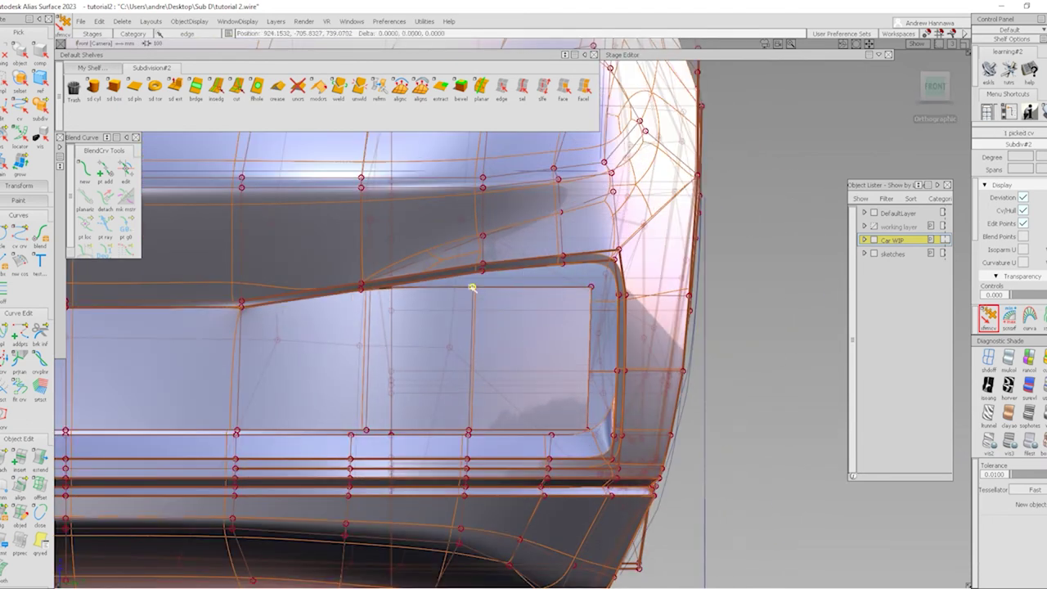
right_click_drag(731, 303, 782, 152)
left_click(588, 271)
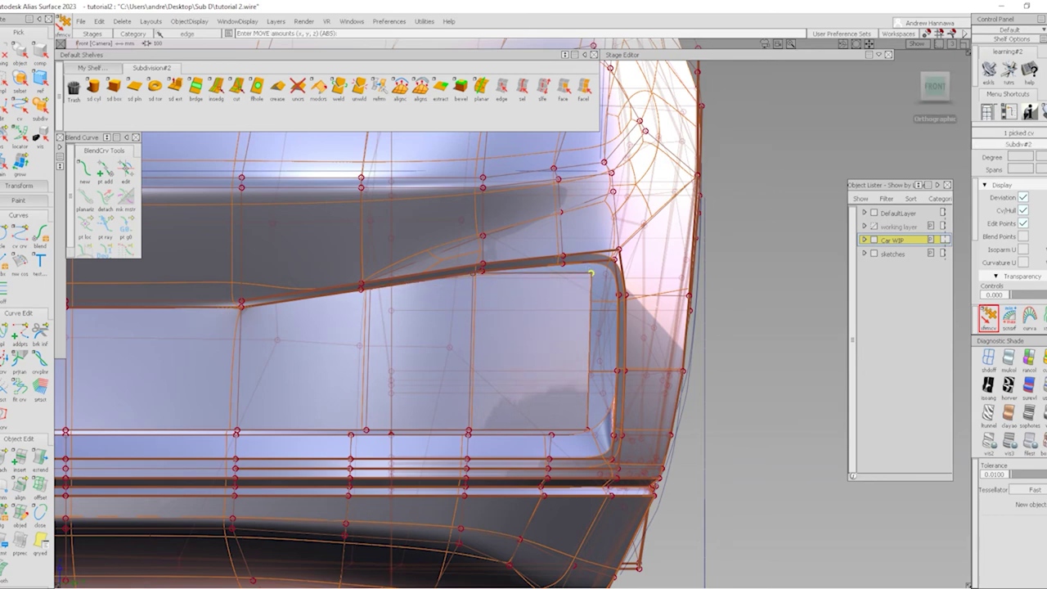
right_click_drag(720, 304, 733, 184)
left_click_drag(558, 267, 610, 430, "alt+shift")
right_click_drag(610, 430, 514, 385, "alt+shift")
left_click_drag(514, 385, 460, 465, "alt+shift")
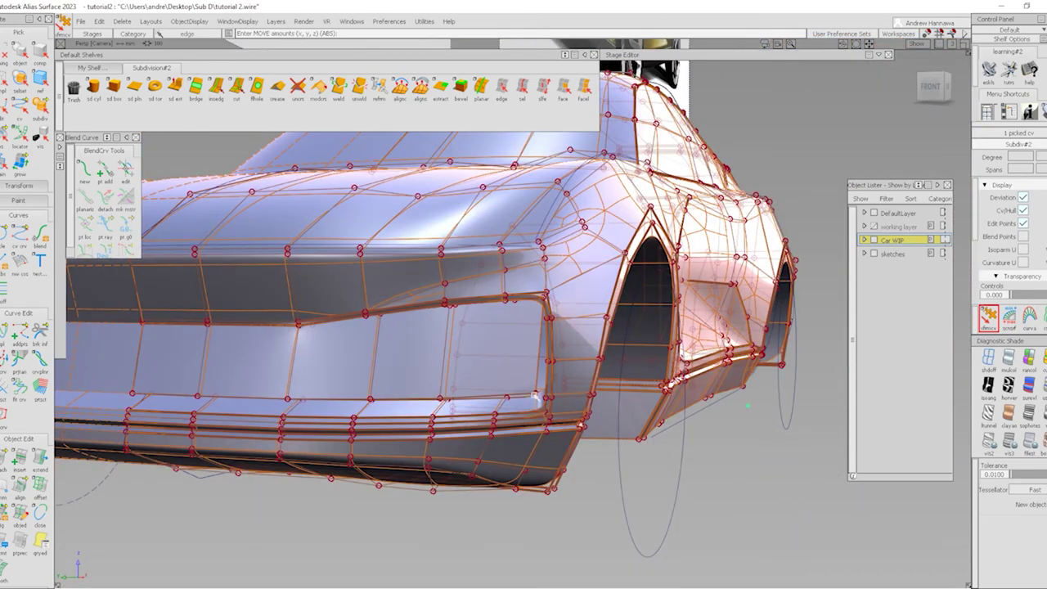
Raise the extruded panel's lower vertices along Z, with the outermost highest, so its lower edge slopes up toward the bumper corner
left_click(533, 396)
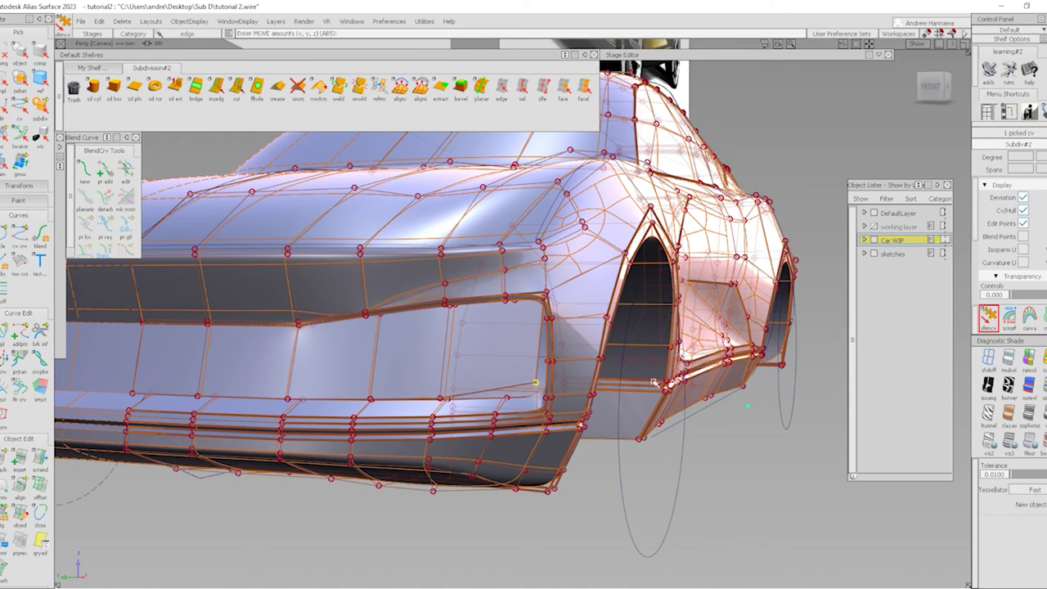
left_click(664, 401)
left_click(646, 495)
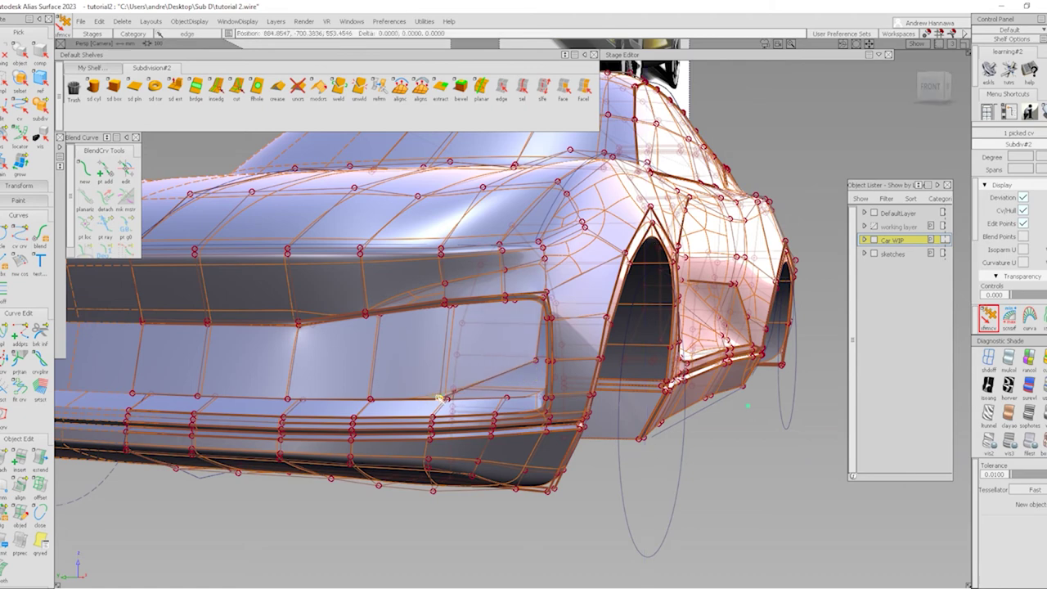
right_click_drag(539, 501, 546, 277)
scroll(363, 395, "up", 4)
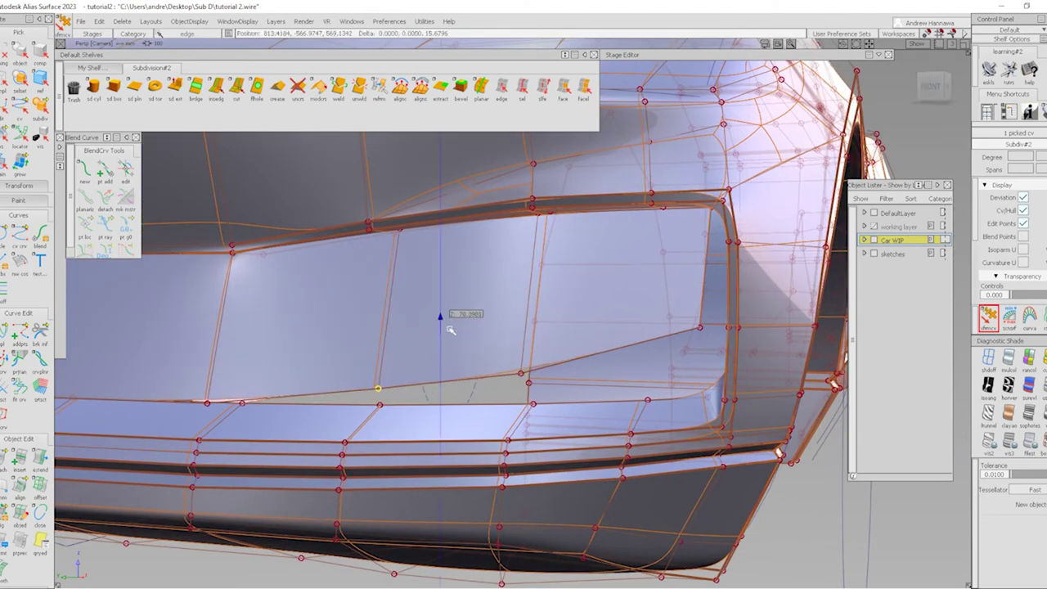
left_click_drag(437, 346, 315, 375, "alt+shift")
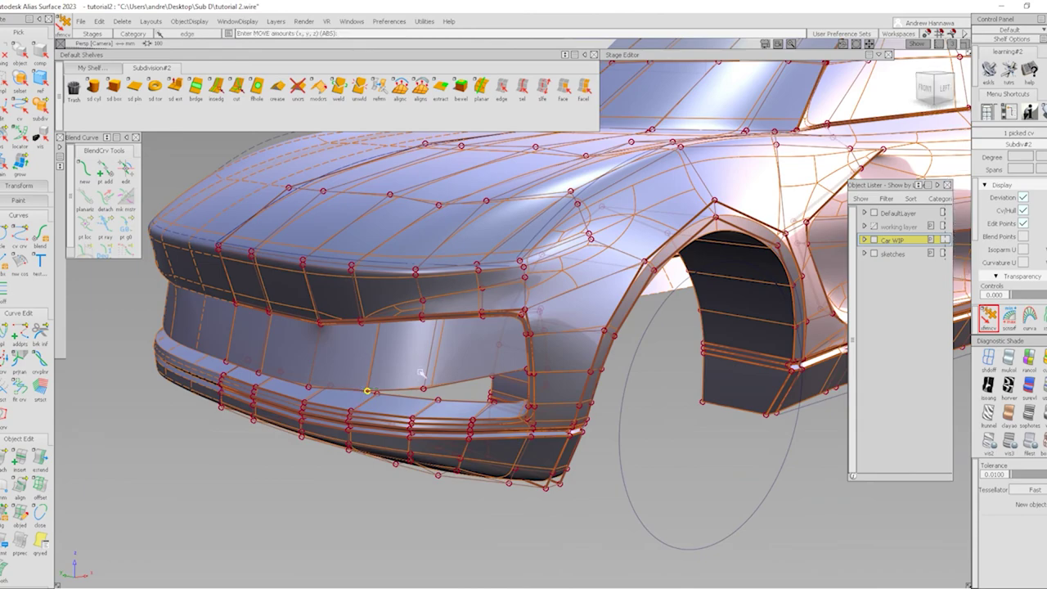
mouse_move(420, 374)
left_mouse_down("alt+shift")
mouse_move(535, 287)
mouse_move(580, 348)
left_mouse_up("alt+shift")
right_click_drag(581, 348, 670, 411, "alt+shift")
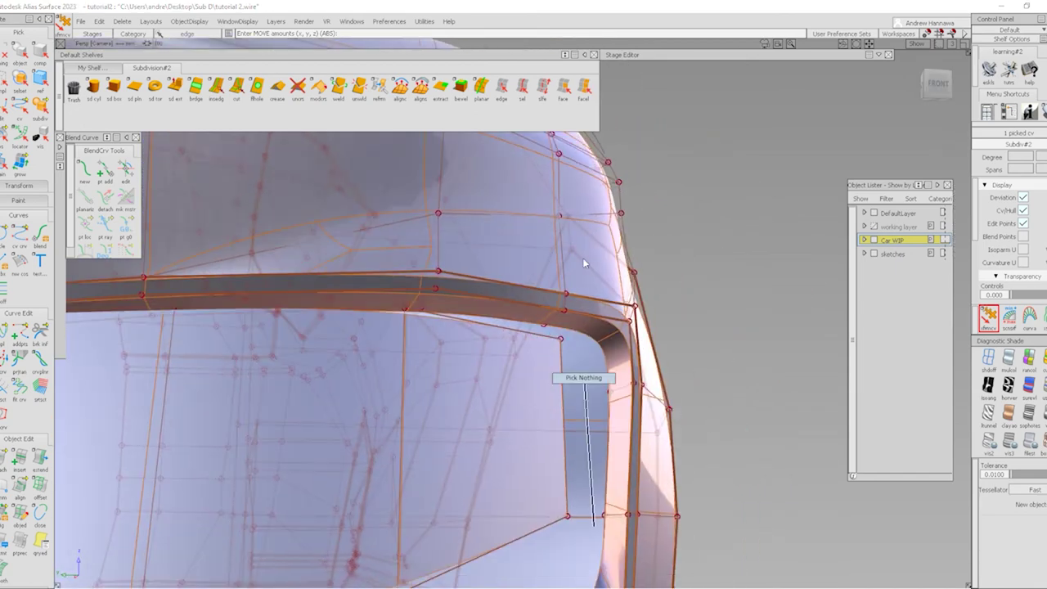
left_click(523, 89)
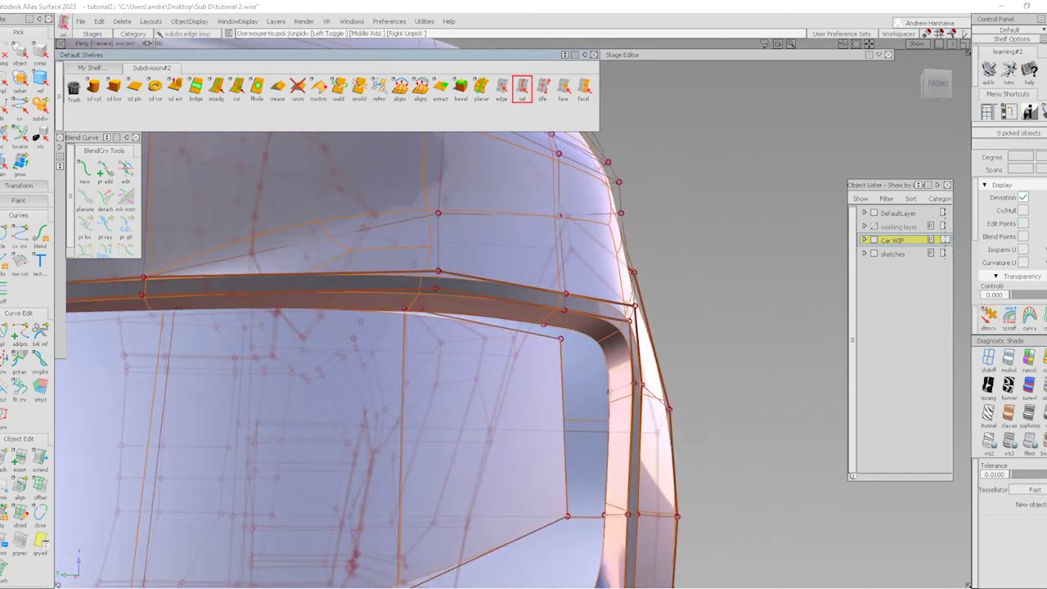
left_click(637, 401)
left_click_drag(637, 401, 709, 428, "alt+shift")
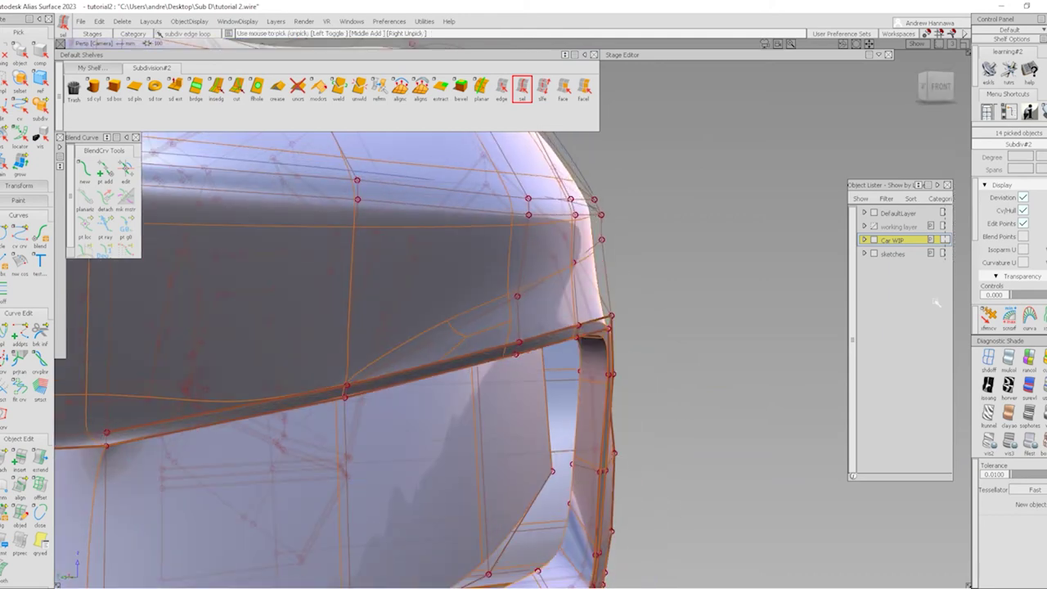
left_click_drag(541, 457, 617, 457, "alt+shift")
left_click(487, 514)
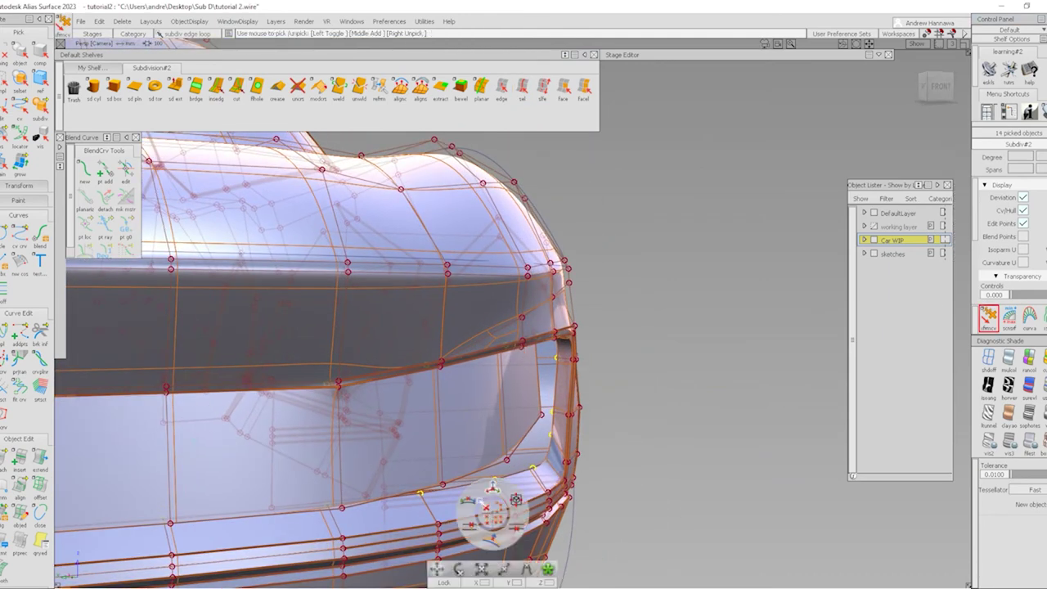
key("m")
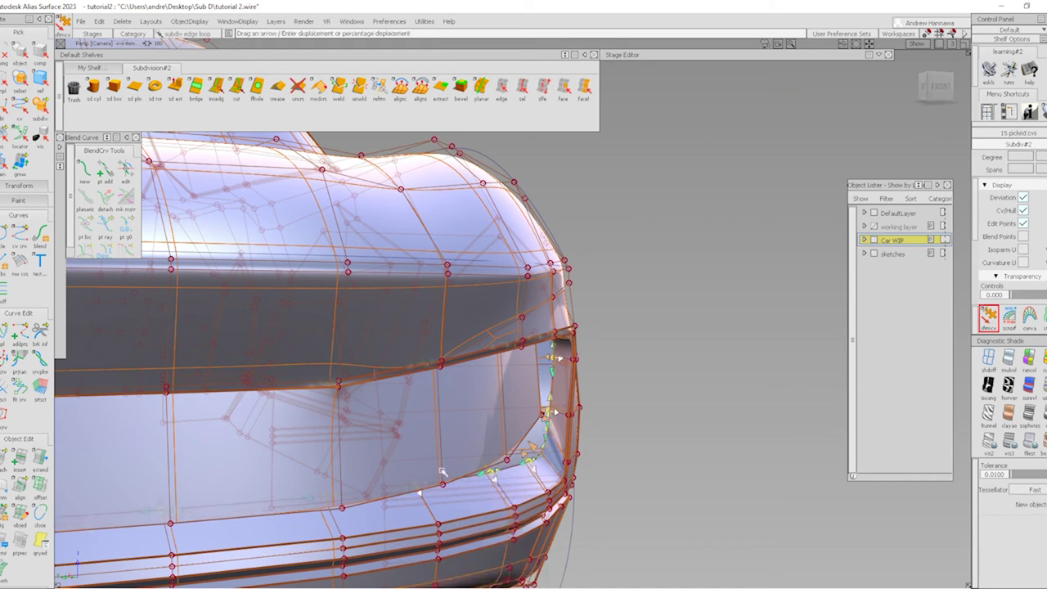
left_click_drag(491, 460, 501, 465, "alt+shift")
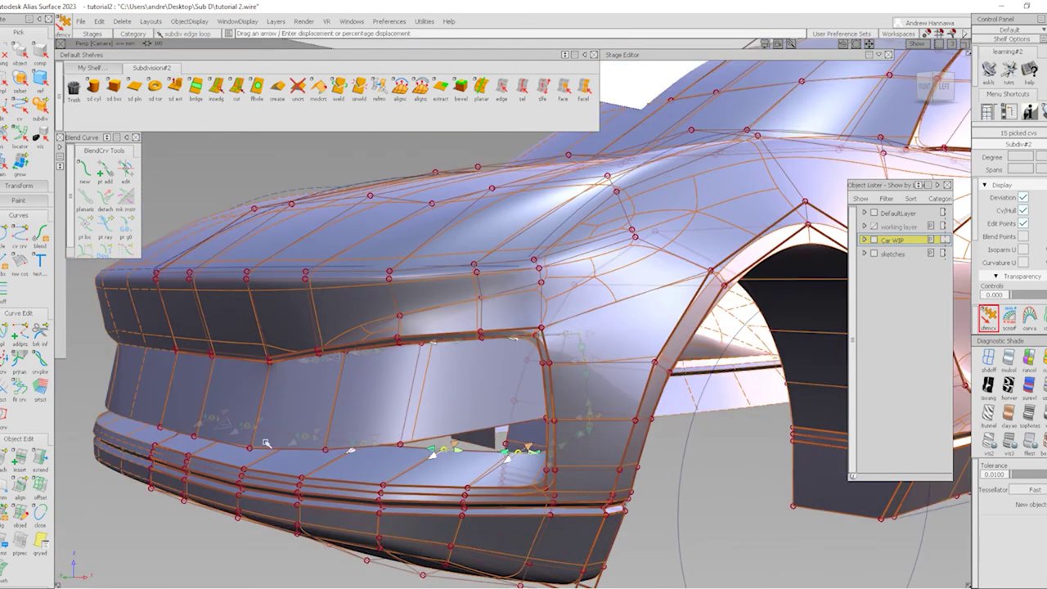
key("3")
left_click_drag(374, 424, 418, 382, "alt+shift")
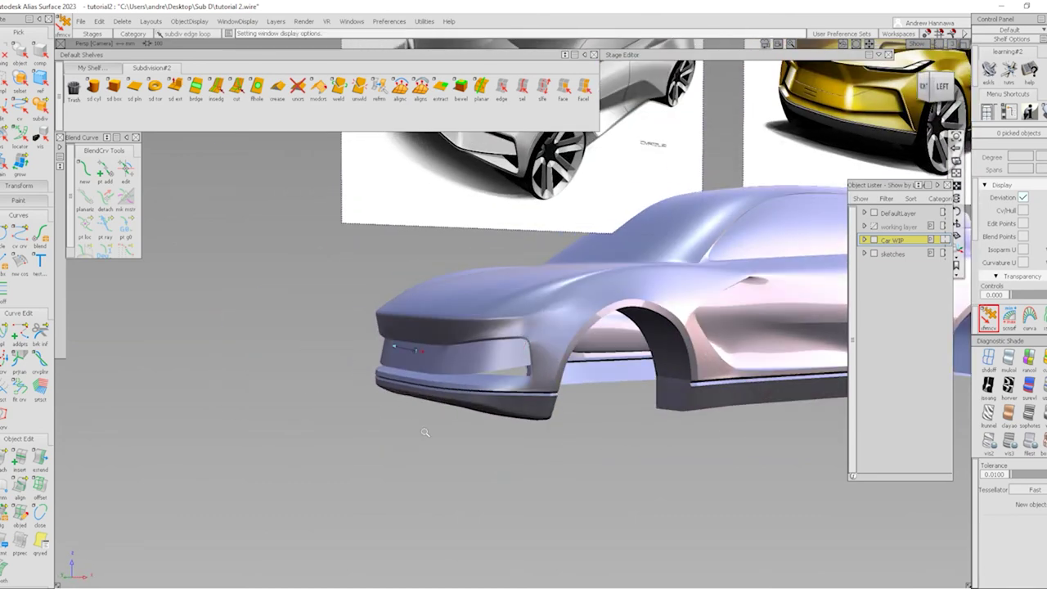
right_click_drag(418, 382, 466, 376, "alt+shift")
Select the central panel's lower edge loop and extrude it slightly downward along Z to form a narrow strip
key("2")
left_click_drag(480, 363, 513, 377, "alt+shift")
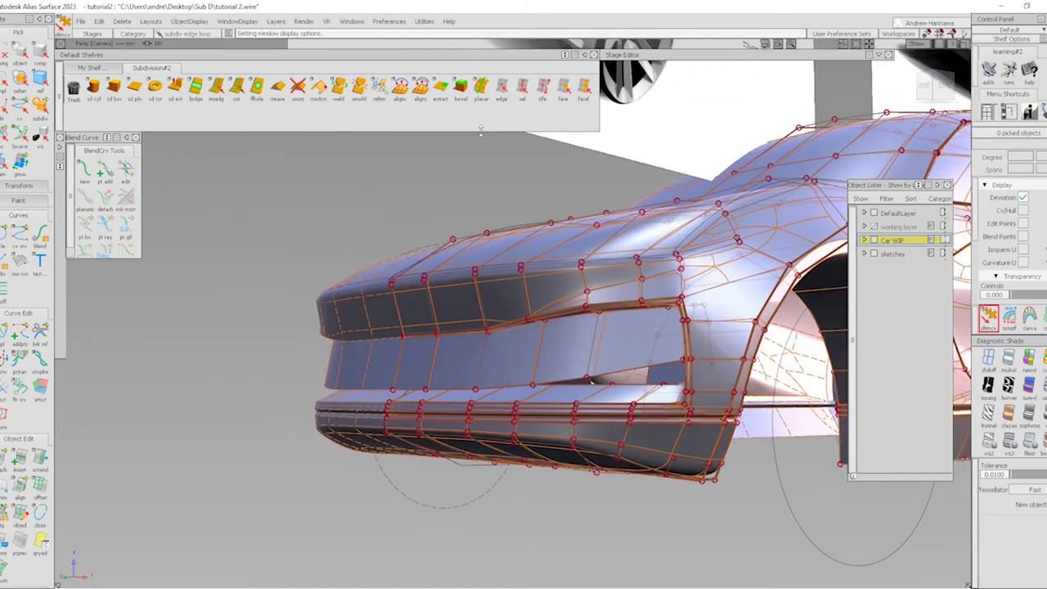
left_click(522, 88)
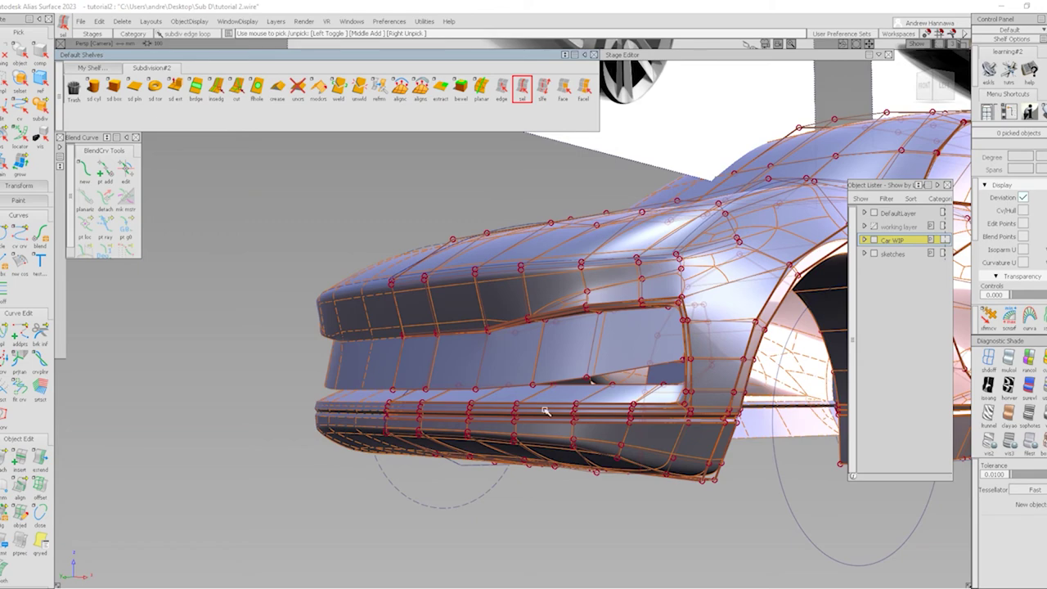
left_click(617, 371)
left_click_drag(618, 371, 404, 445, "alt+shift")
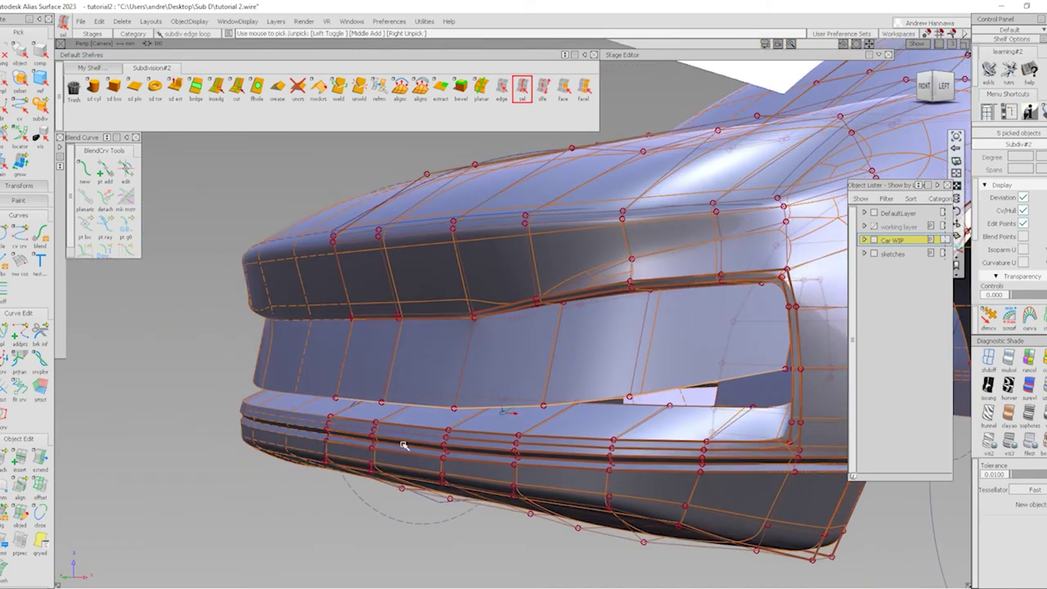
left_click(175, 86)
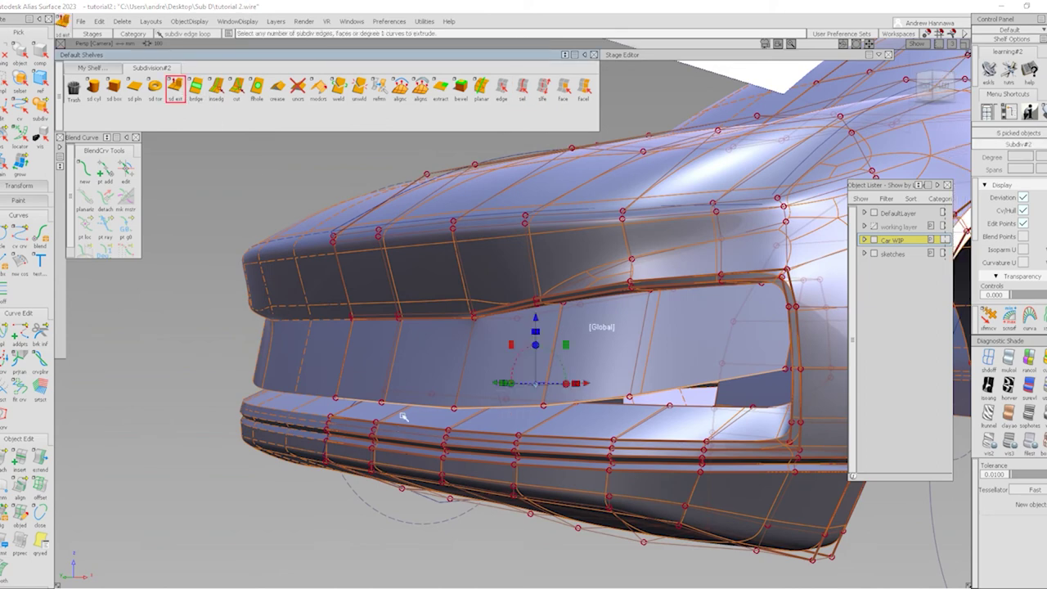
left_click_drag(533, 315, 533, 325)
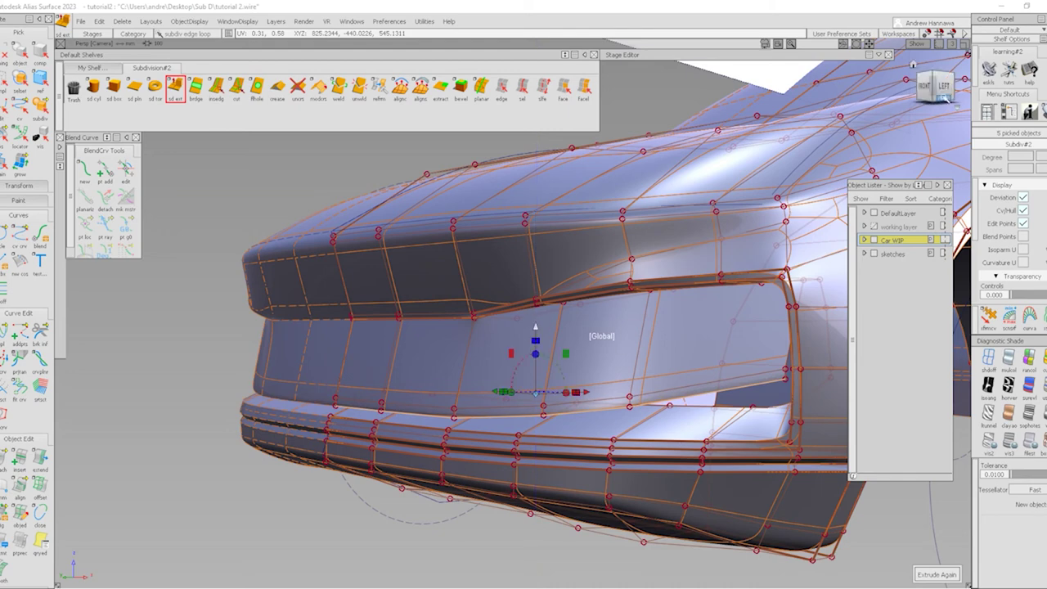
left_click(631, 255)
Select the edge loop where the panel meets its new lower strip and crease its edges
left_click(522, 88)
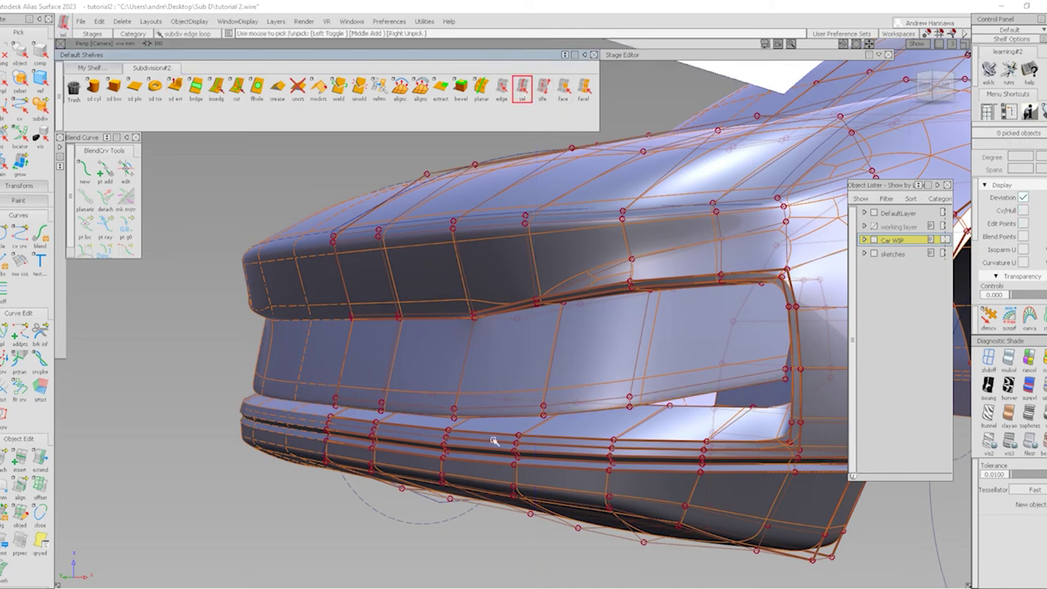
left_click(528, 407)
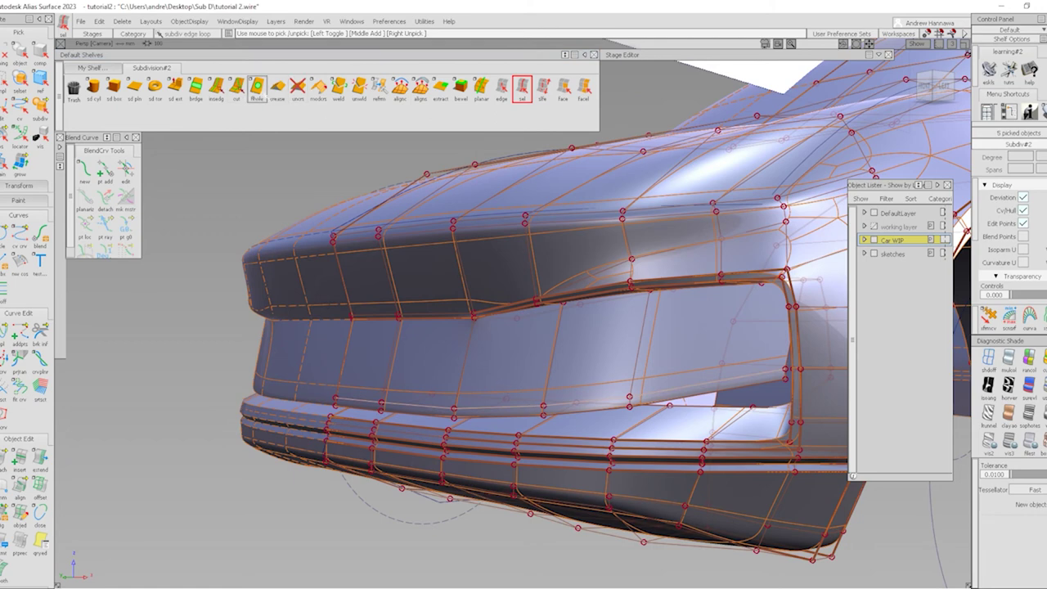
left_click(256, 88)
In the left view, slide the vertices of the panel's creased lower edge loop forward so the strip below turns inward
left_click(943, 86)
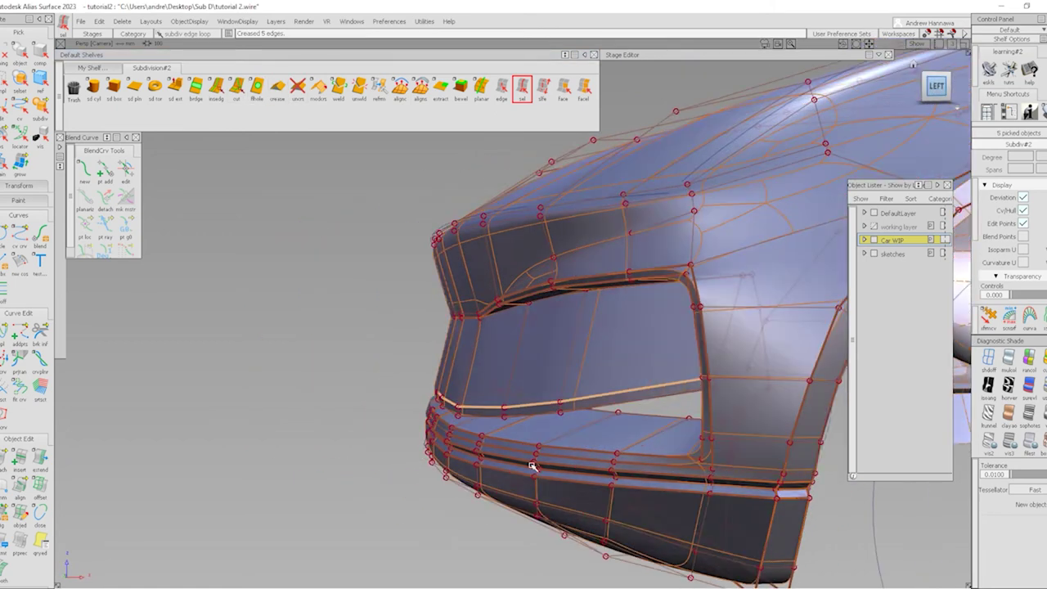
left_click(988, 316)
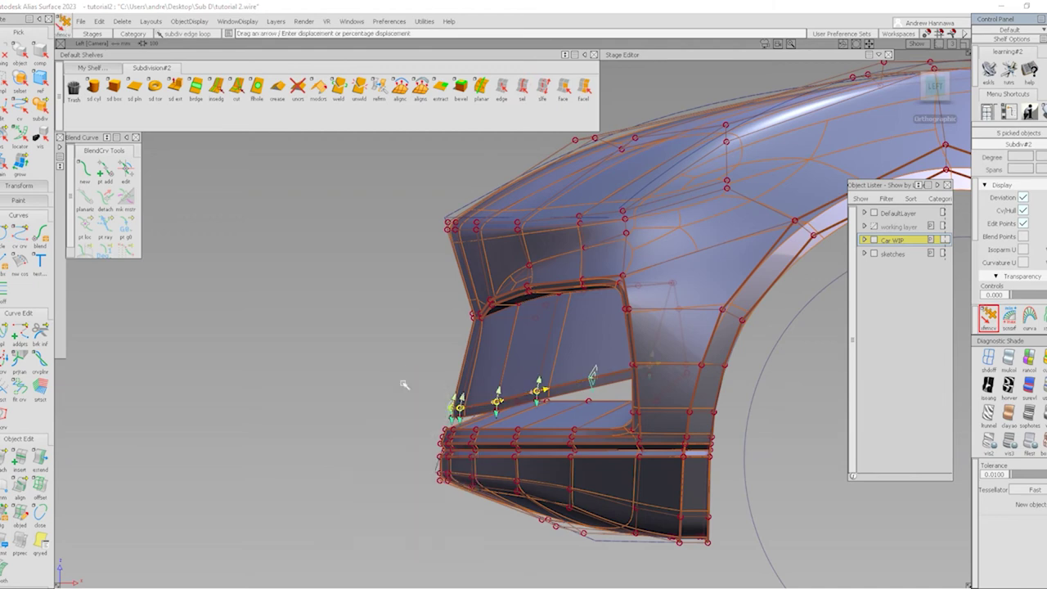
middle_click_drag(406, 378, 355, 395)
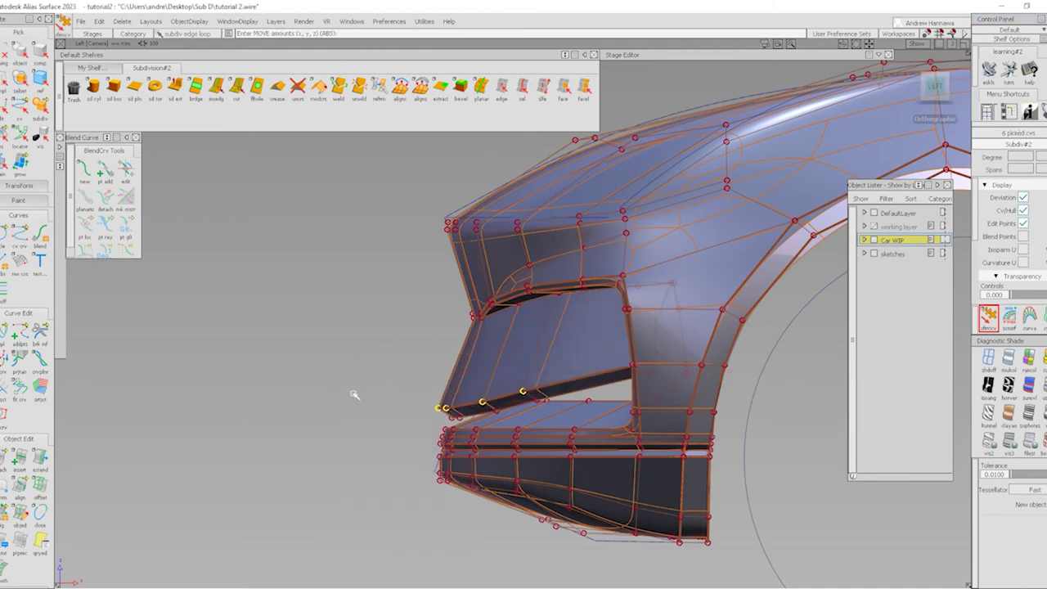
middle_click_drag(513, 387, 491, 432)
key("ctrl+shift+n")
Select the strip's free lower edge loop and move it about 10 mm forward along X
left_click(523, 86)
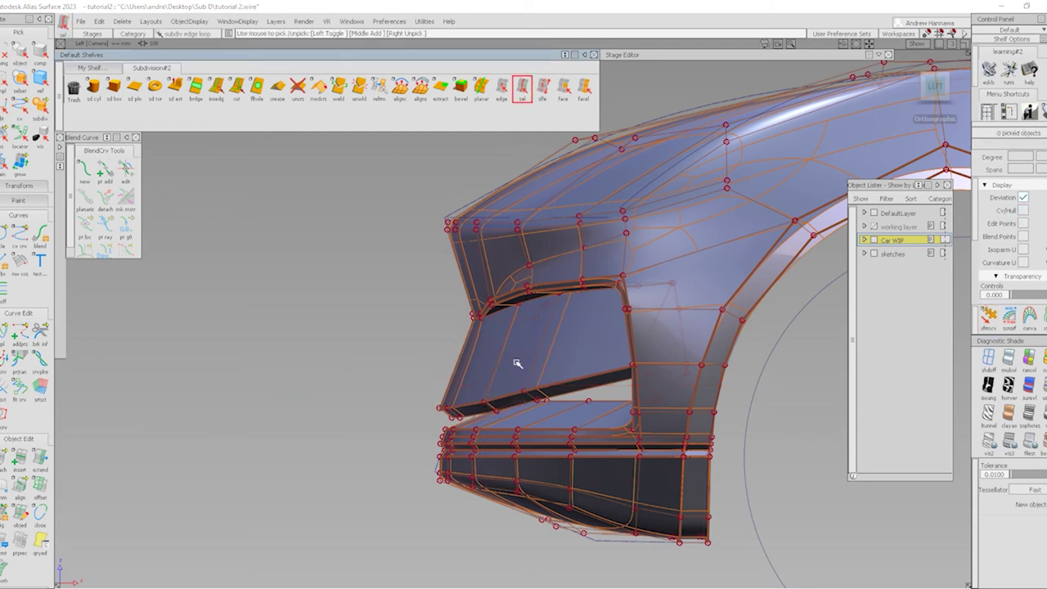
left_click(591, 388)
key("m")
middle_click_drag(767, 419, 765, 425)
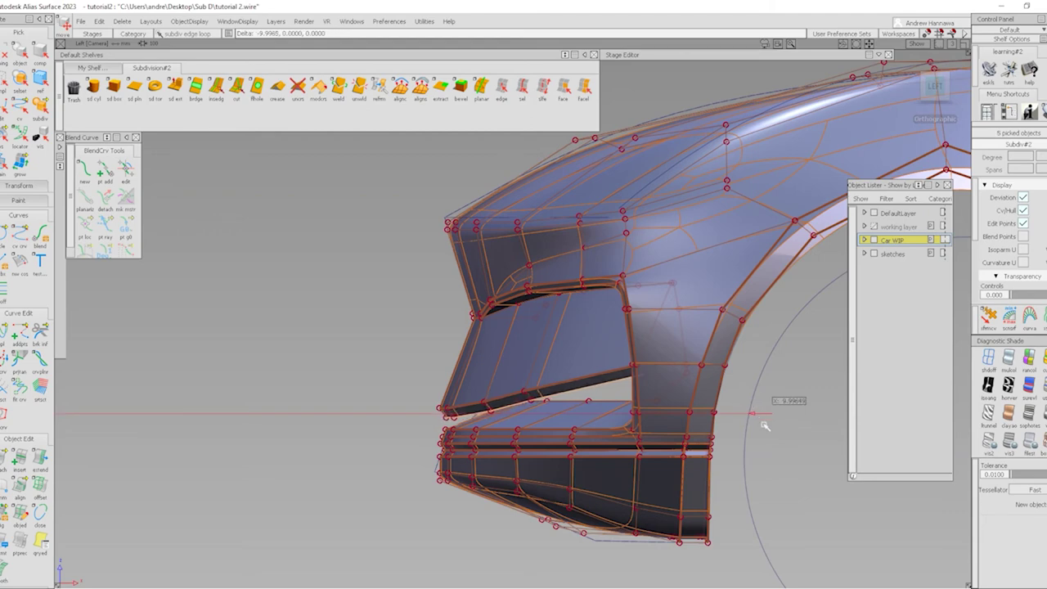
Examine the panel's lower lip from several angles in plain shading and wireframe, comparing the bumper with the reference sketches
left_click_drag(762, 431, 740, 413, "alt+shift")
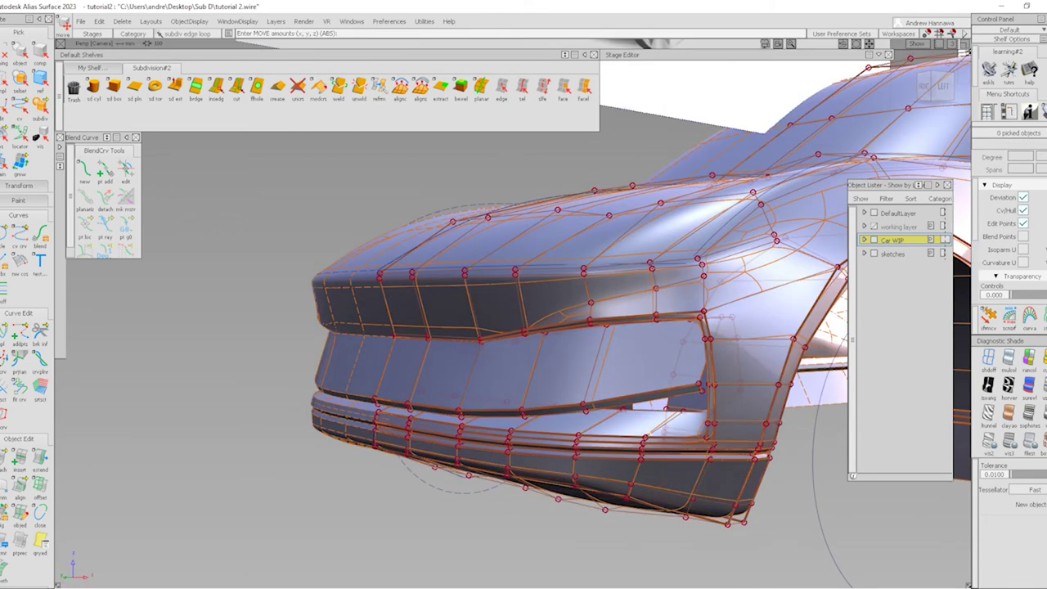
mouse_move(564, 349)
left_mouse_down("alt+shift")
mouse_move(614, 384)
mouse_move(646, 429)
mouse_move(707, 439)
mouse_move(375, 429)
left_mouse_up("alt+shift")
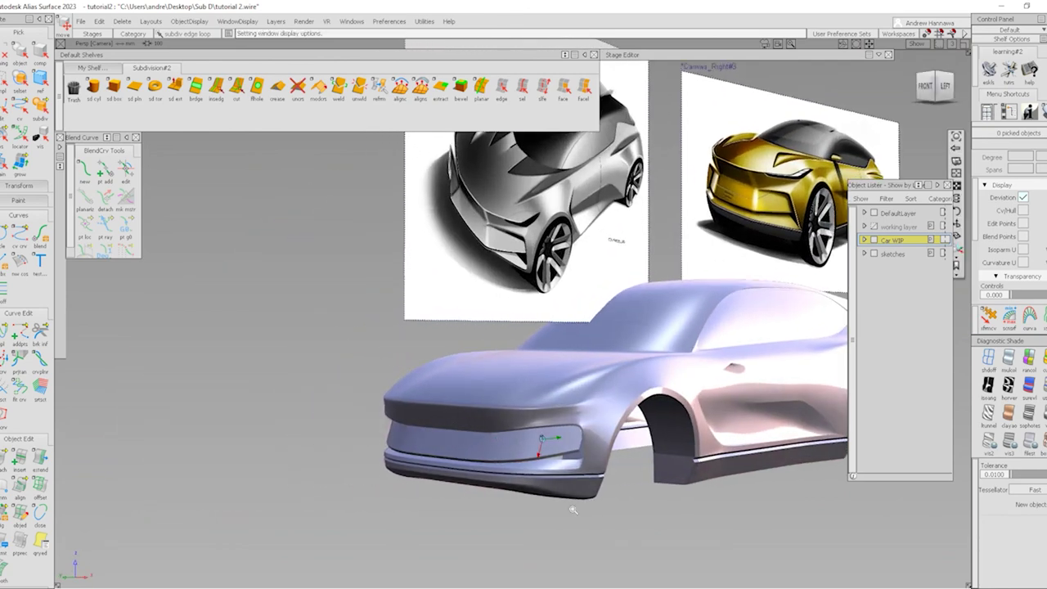
right_click_drag(548, 446, 606, 446, "alt+shift")
key("2")
left_click_drag(644, 522, 634, 497, "alt+shift")
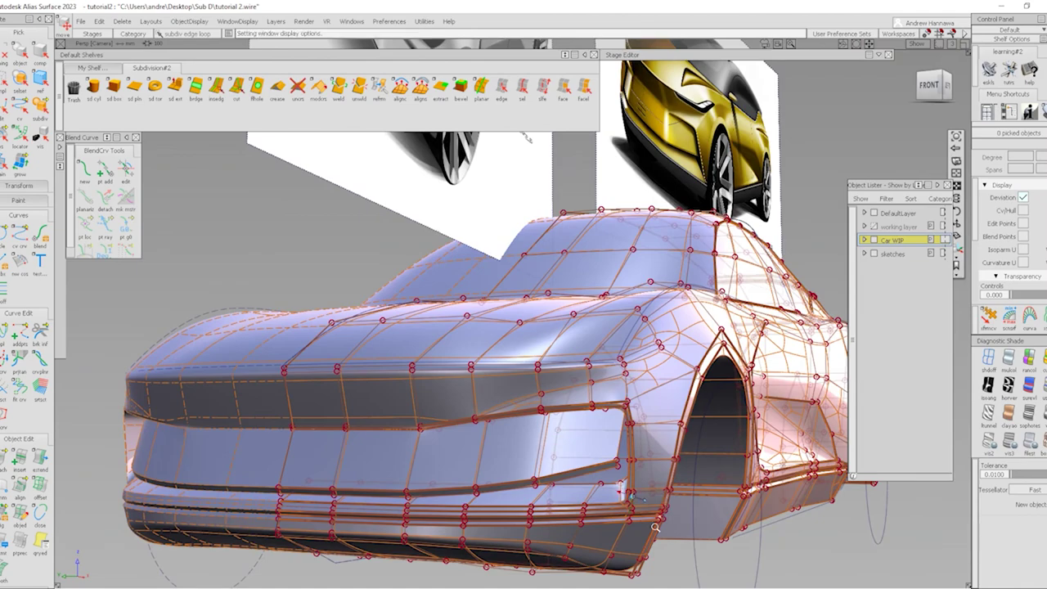
right_click_drag(633, 498, 599, 496, "alt+shift")
left_click_drag(600, 496, 574, 443, "alt+shift")
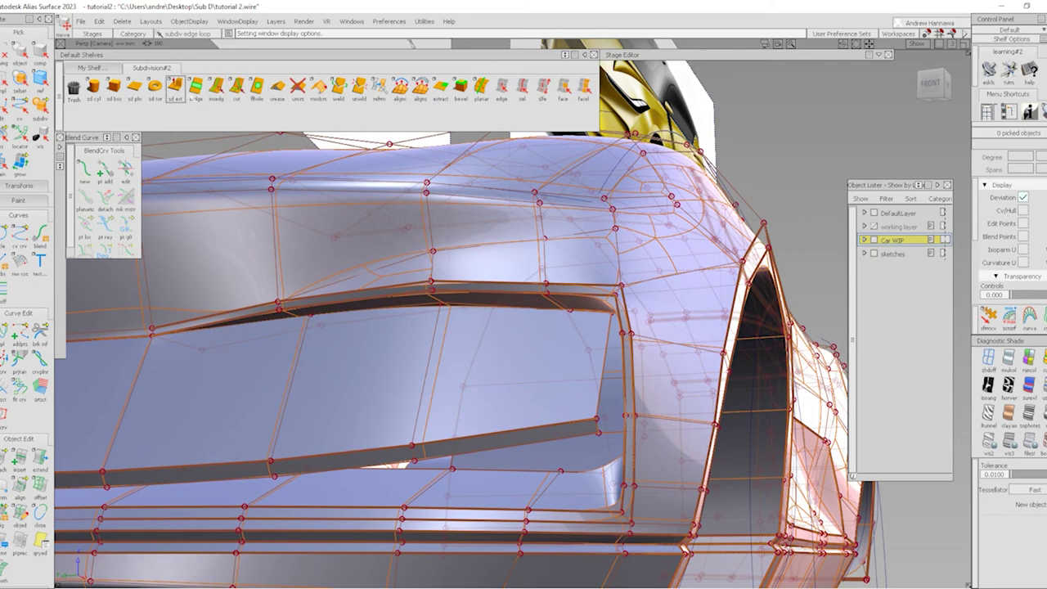
left_click(175, 86)
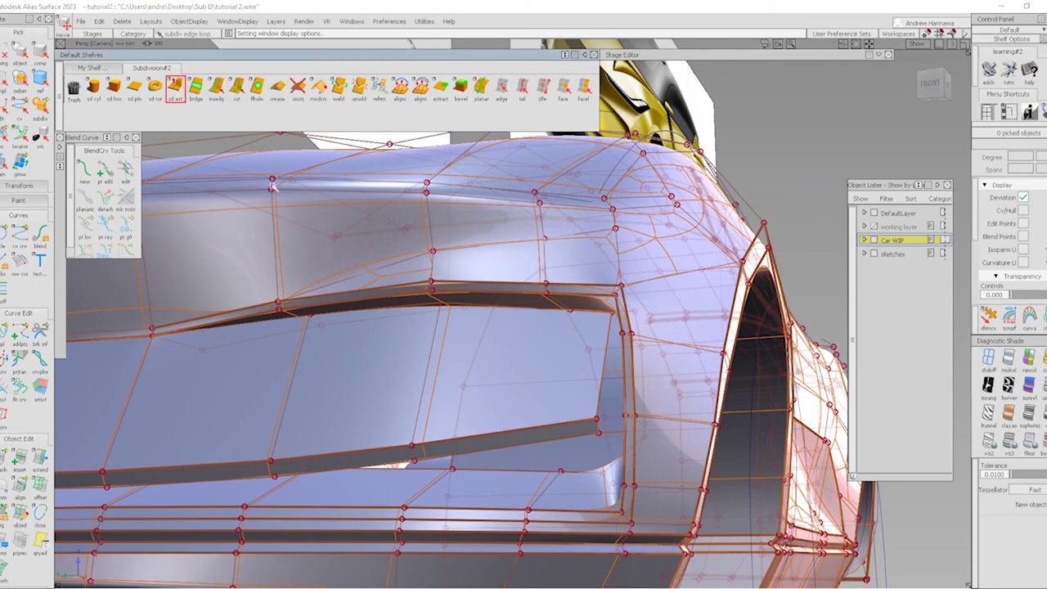
left_click(604, 358)
left_click_drag(601, 419, 645, 368, "alt+shift")
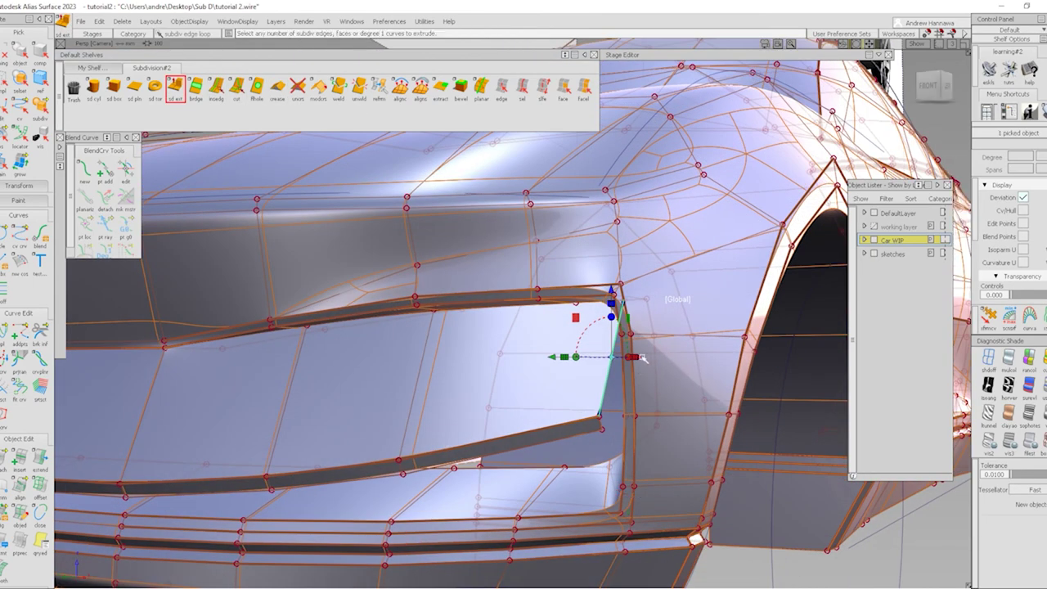
left_click(643, 358)
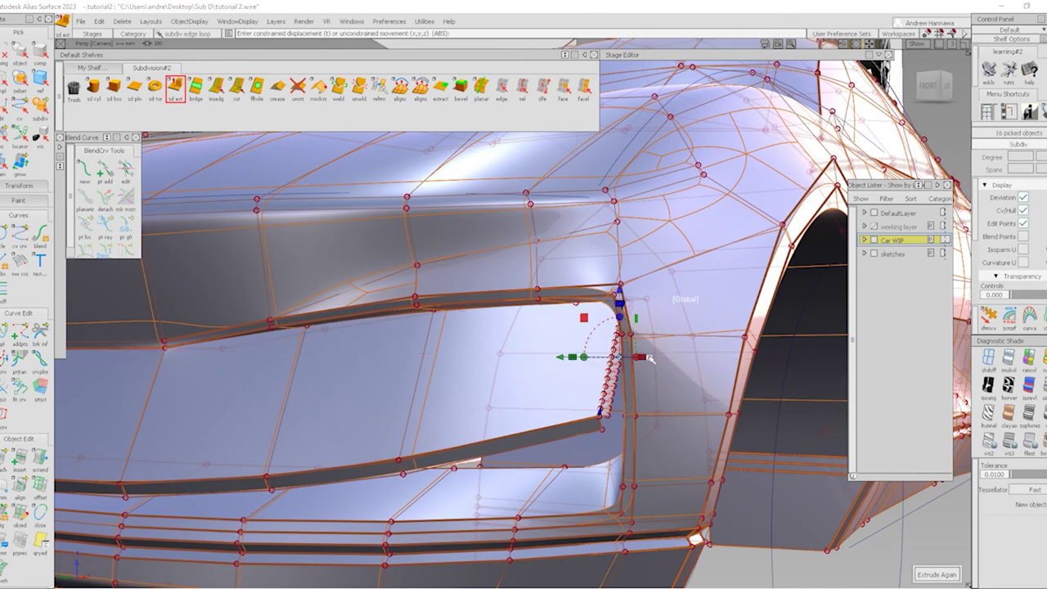
left_click_drag(483, 389, 565, 380, "alt+shift")
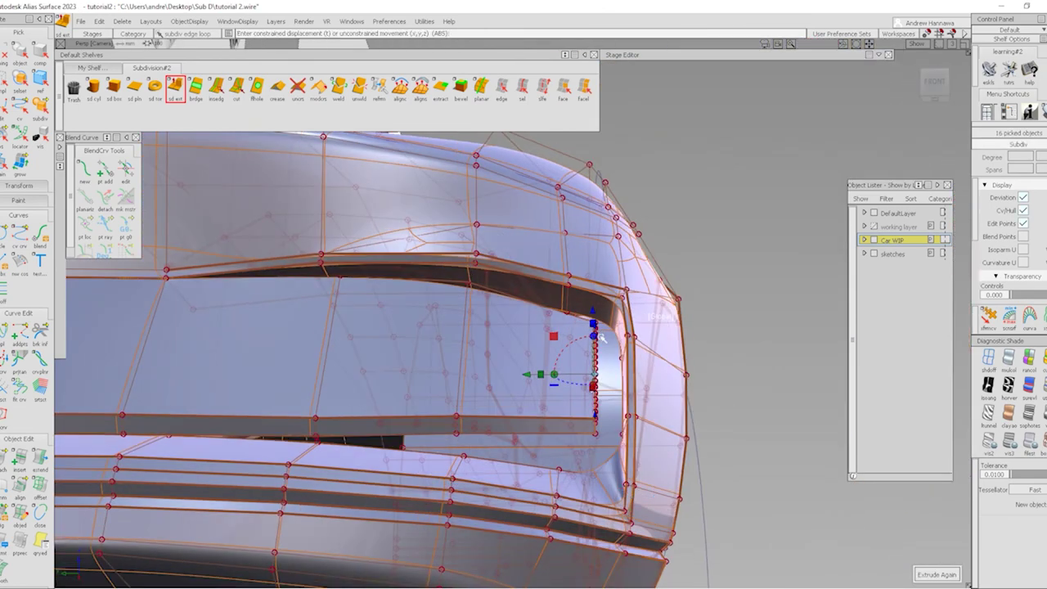
left_click(575, 334)
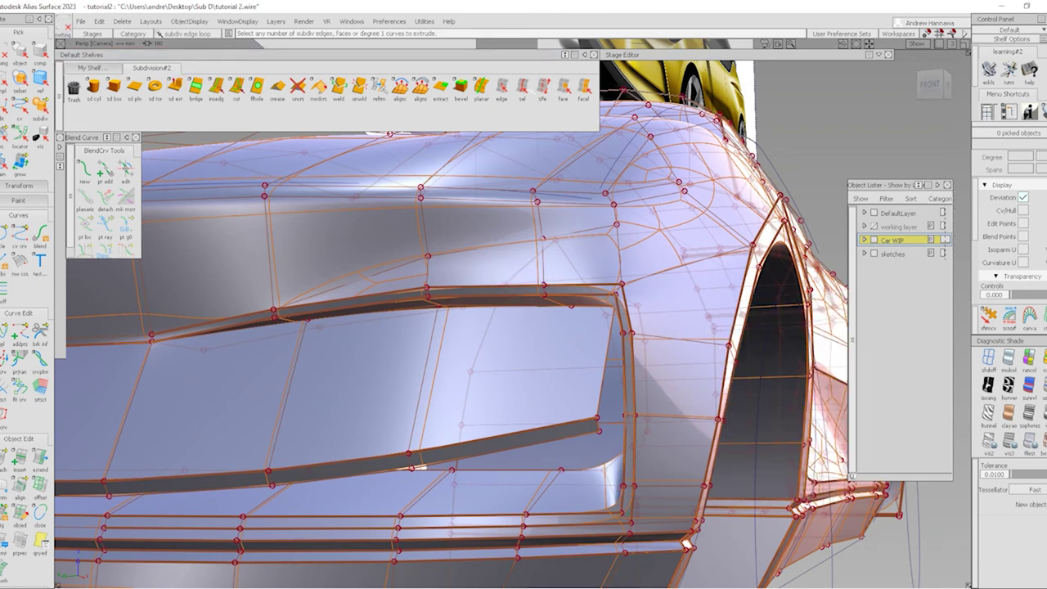
Extrude the central panel's outer side edge into a narrow strip turning back behind the panel
left_click(502, 86)
left_click(284, 216)
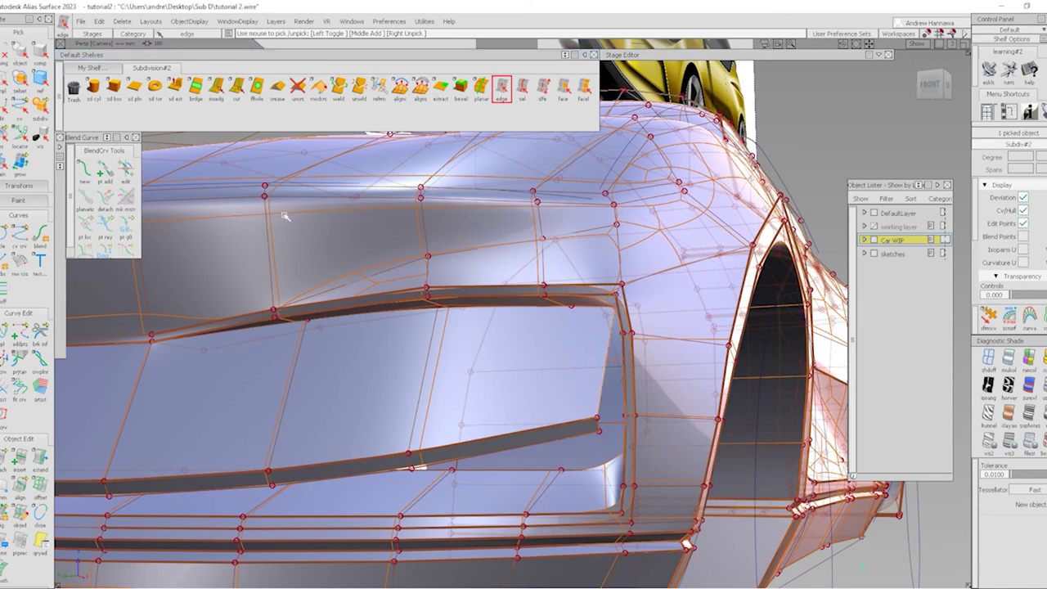
left_click(175, 84)
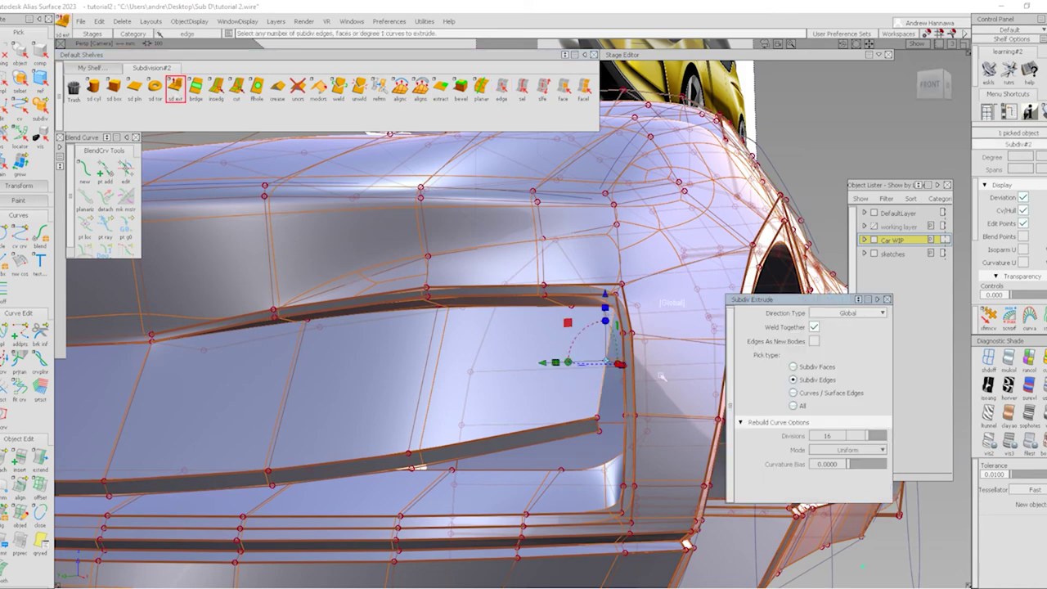
left_click_drag(618, 381, 673, 347, "alt+shift")
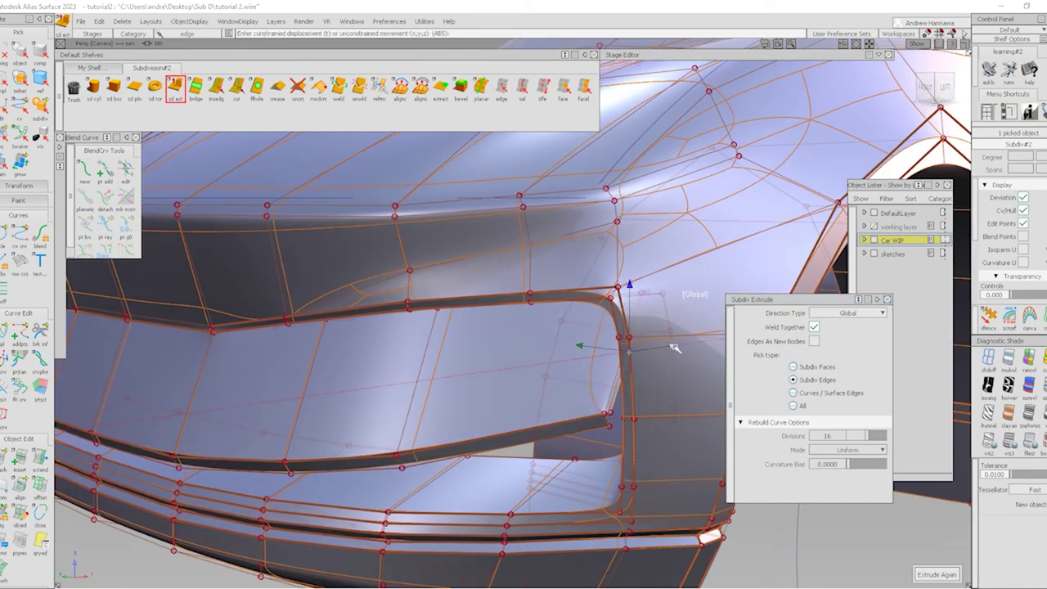
left_click(493, 349)
Weld the new side strip to the end of the panel's lower strip and crease the two edges at the panel's side corner
left_click(338, 86)
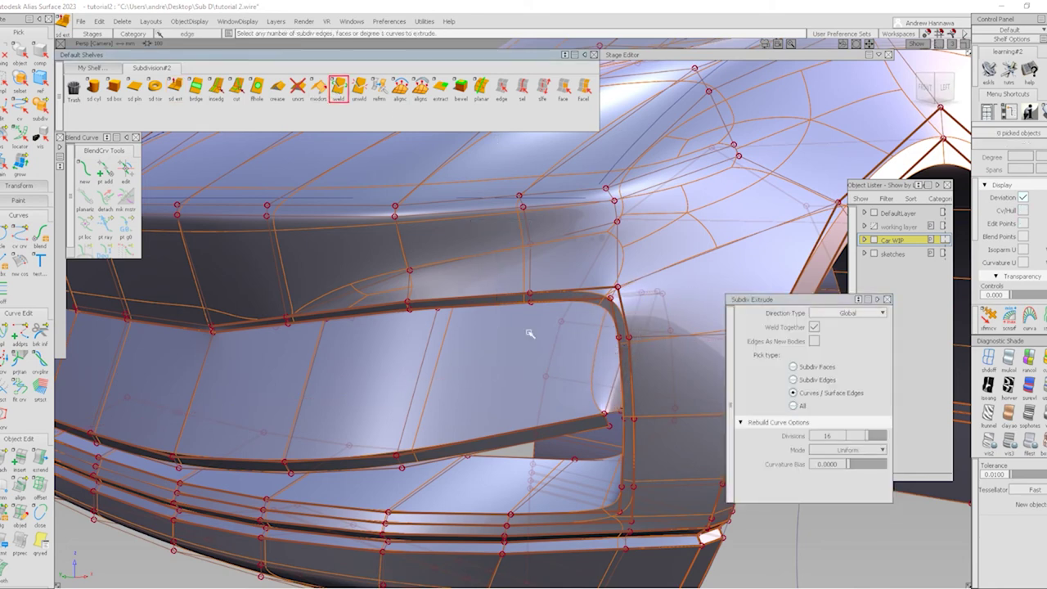
left_click(609, 415)
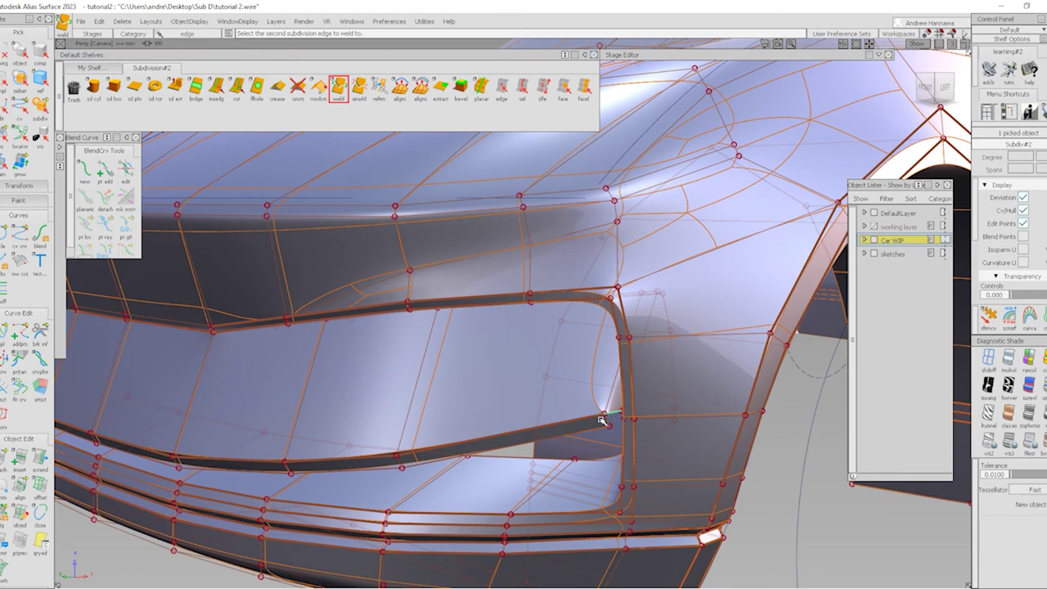
left_click(605, 419)
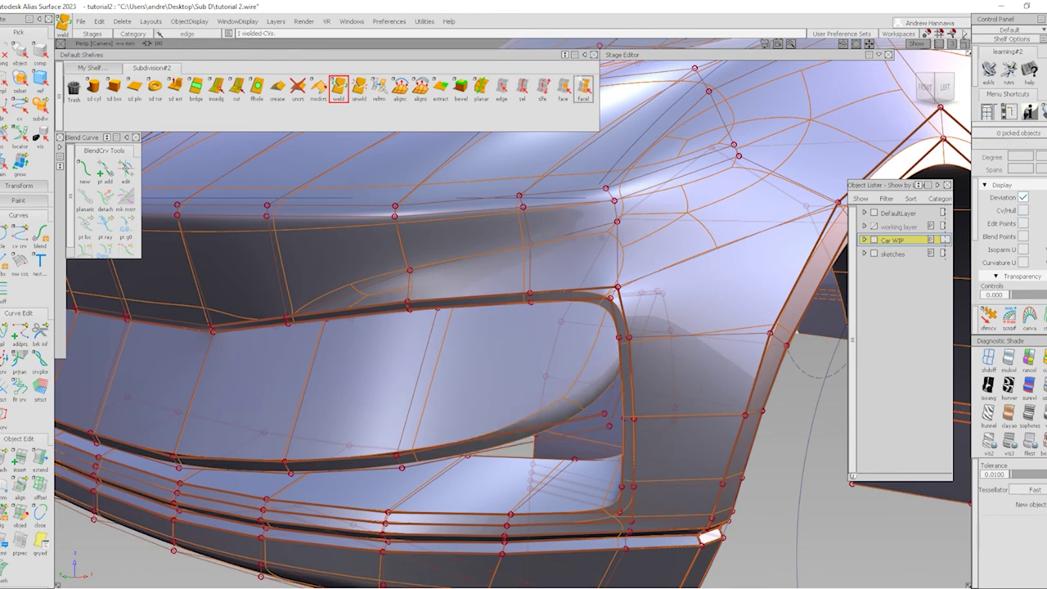
left_click(502, 86)
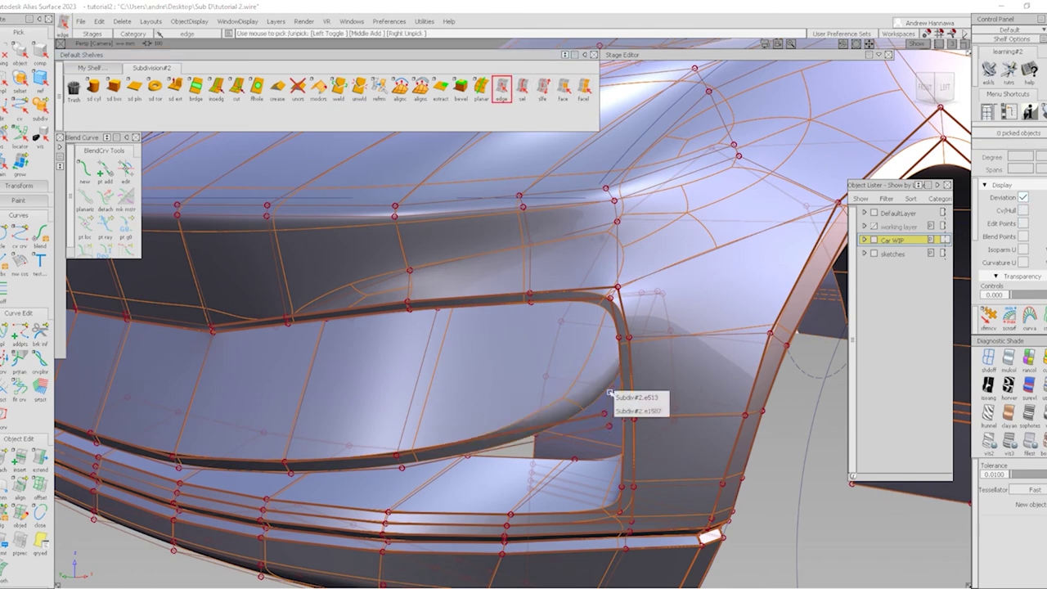
left_click(606, 399)
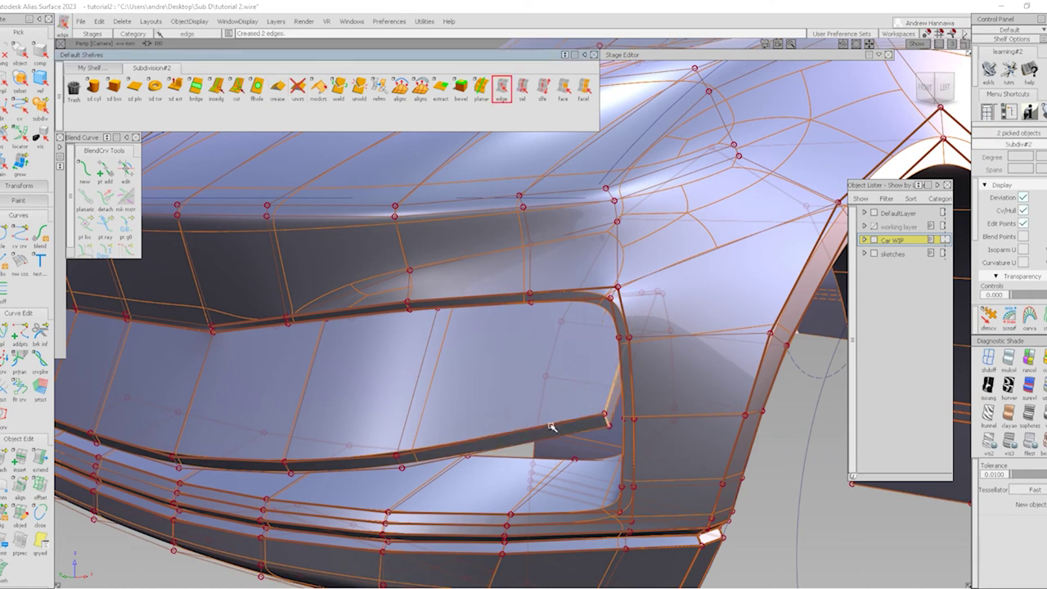
Check the panel's side from the front, then display the car body in box mode and view the bumper opening from behind
left_click_drag(664, 461, 606, 348, "alt+shift")
right_click_drag(606, 348, 604, 384, "alt+shift")
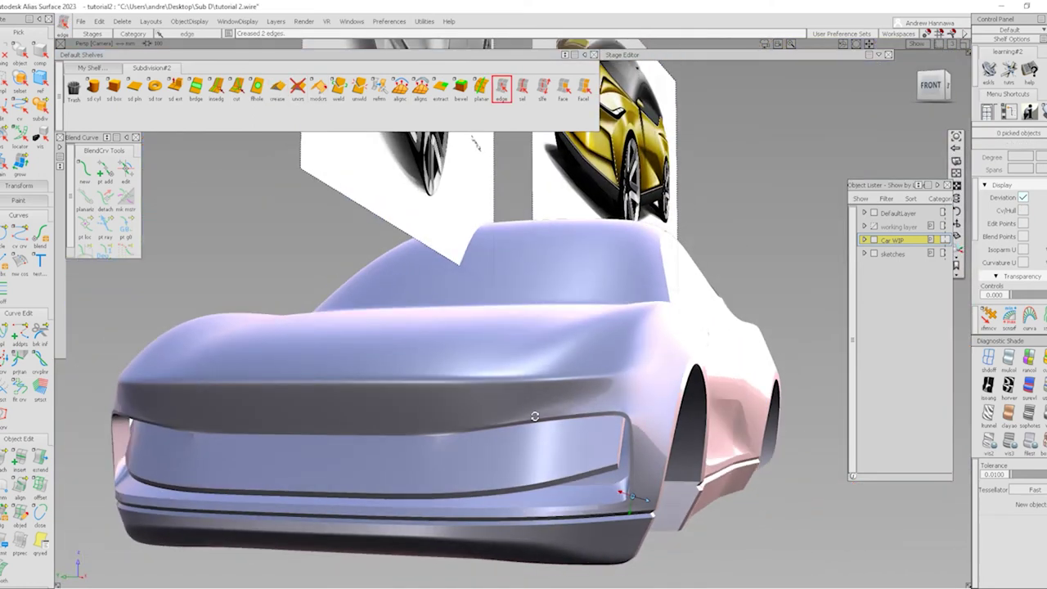
mouse_move(604, 385)
left_mouse_down("alt+shift")
mouse_move(567, 448)
mouse_move(647, 524)
mouse_move(634, 530)
mouse_move(712, 481)
left_mouse_up("alt+shift")
left_click_drag(646, 498, 935, 435, "alt+shift")
left_click(622, 373)
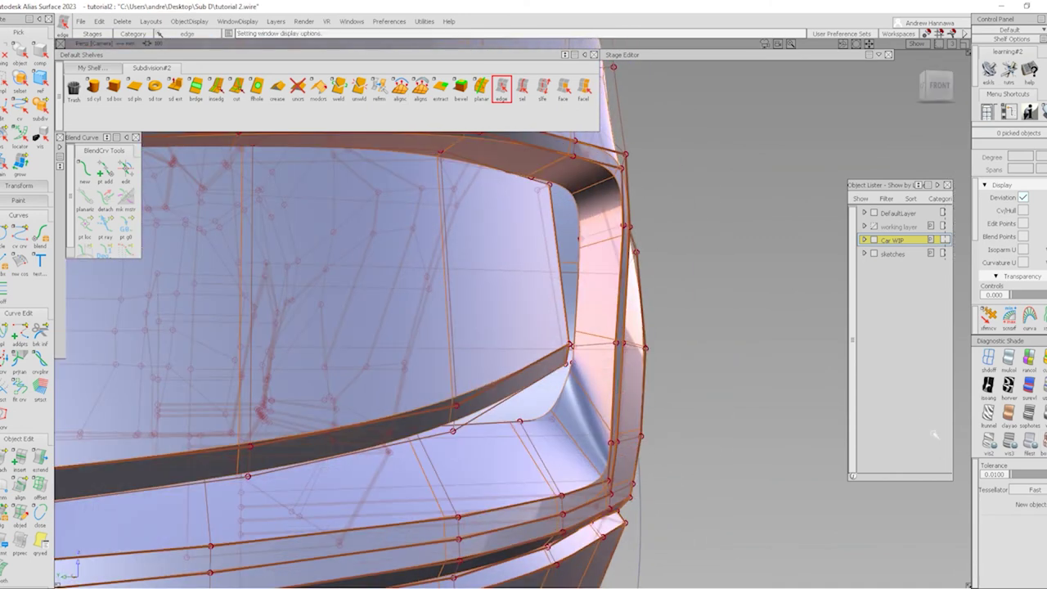
left_click(1030, 447)
mouse_move(762, 434)
left_mouse_down("alt+shift")
mouse_move(736, 435)
mouse_move(766, 412)
mouse_move(606, 371)
mouse_move(532, 438)
mouse_move(375, 432)
mouse_move(458, 401)
mouse_move(488, 347)
mouse_move(607, 458)
mouse_move(519, 397)
mouse_move(542, 402)
left_mouse_up("alt+shift")
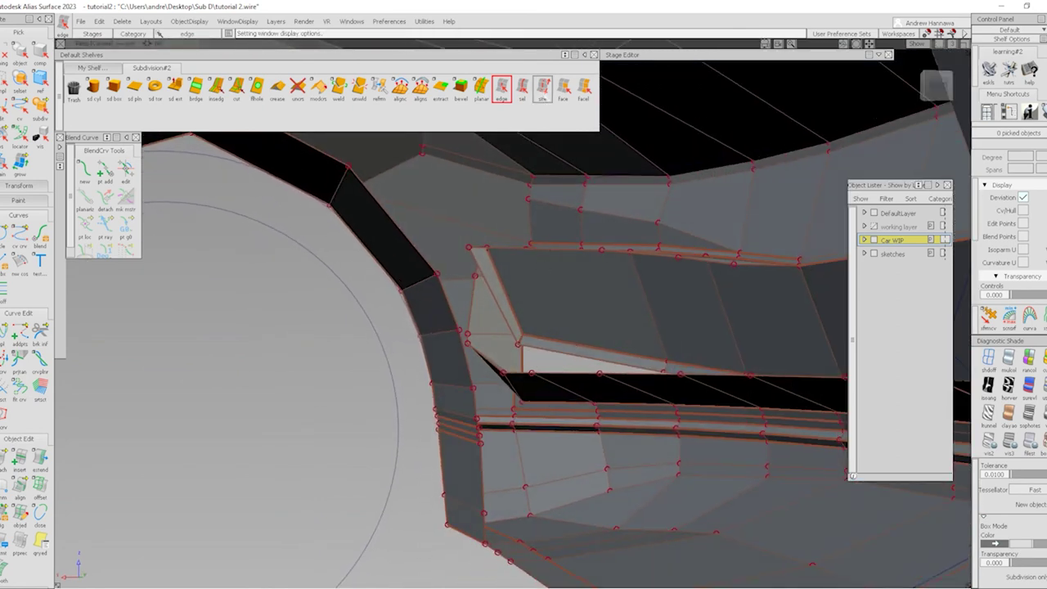
Select the row of seven vertices along the lower flange's inner edge and move it downward
left_click(522, 89)
left_click_drag(564, 385, 577, 383, "alt+shift")
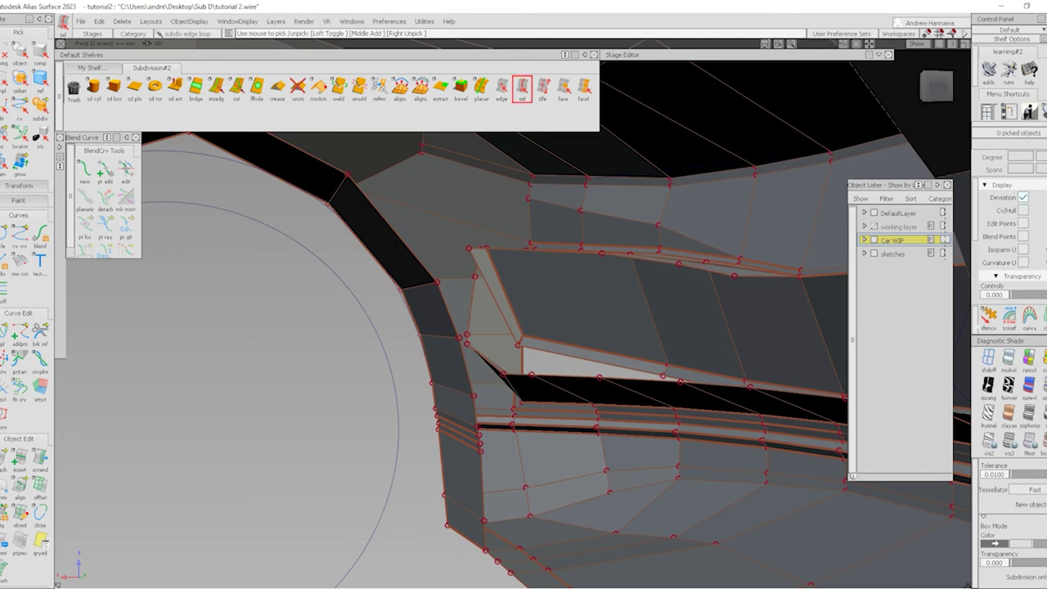
key("F9")
left_click(505, 374)
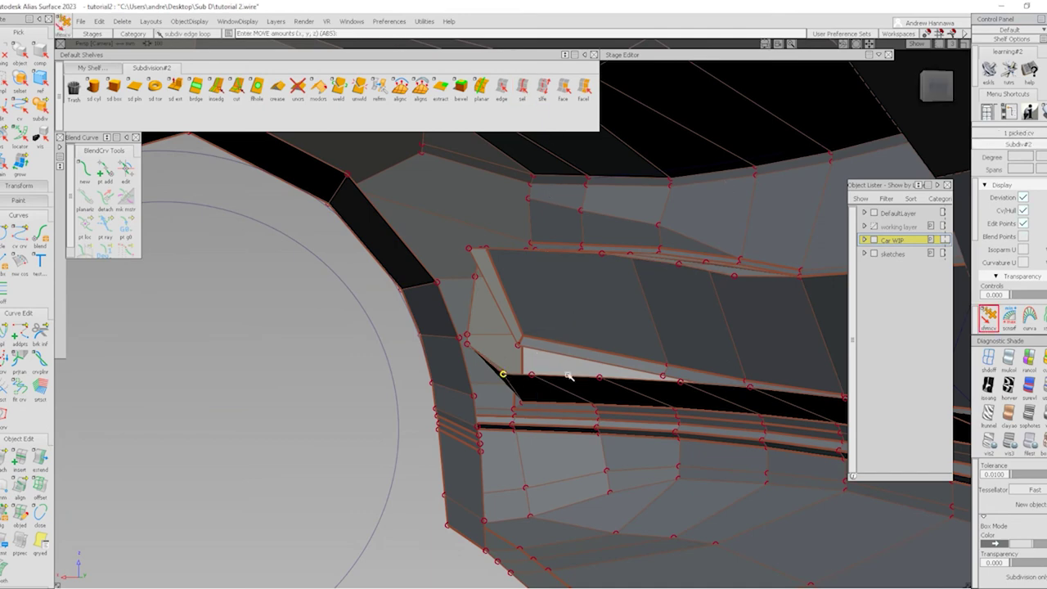
left_click_drag(505, 374, 720, 327, "alt+shift")
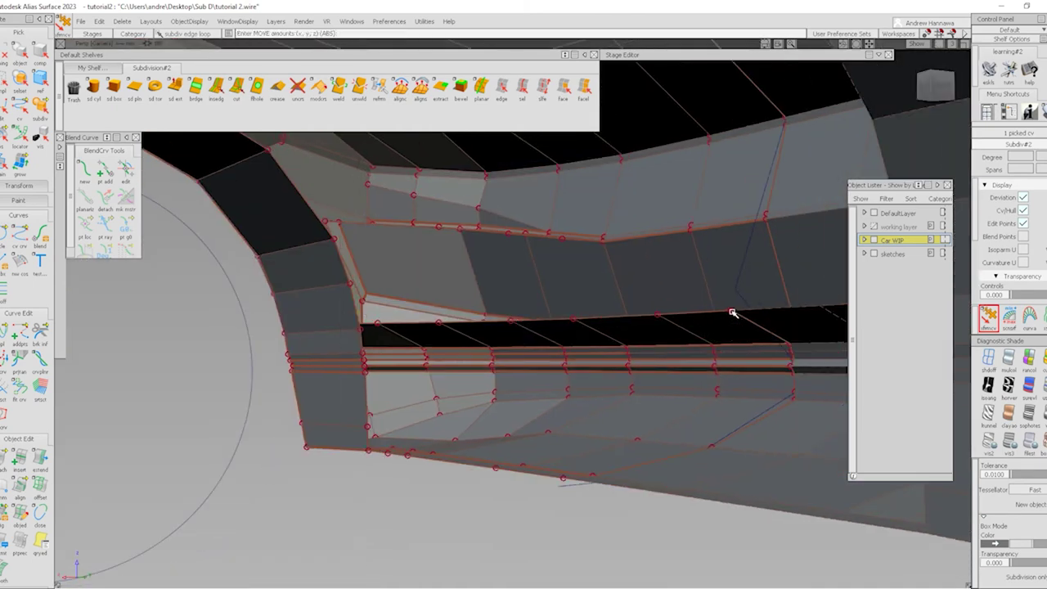
left_click(733, 313)
left_click_drag(474, 335, 330, 428, "alt+shift")
left_click(429, 348)
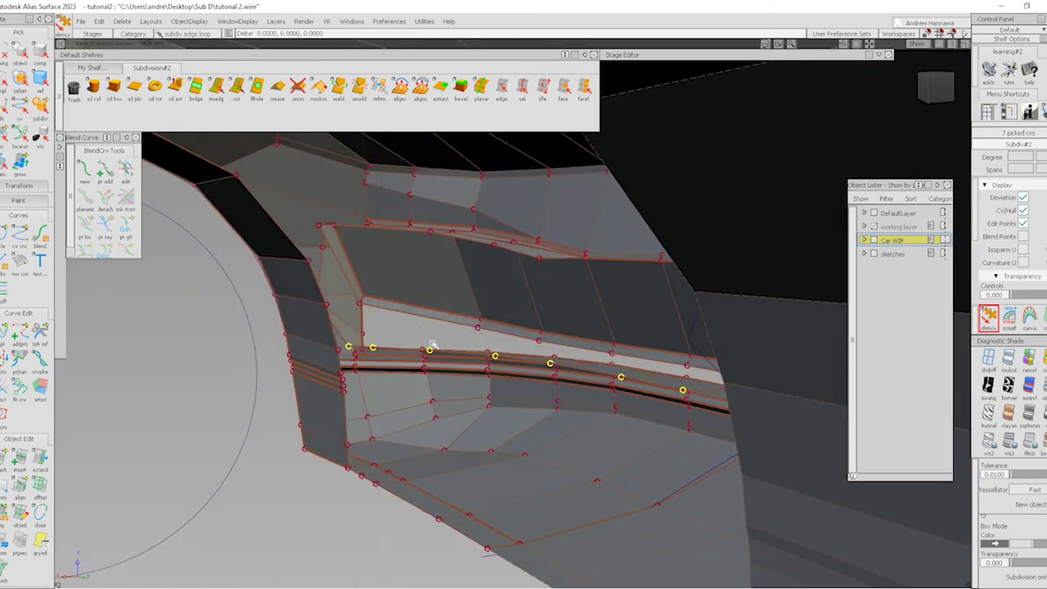
left_click_drag(429, 348, 461, 343, "alt+shift")
left_click(560, 281)
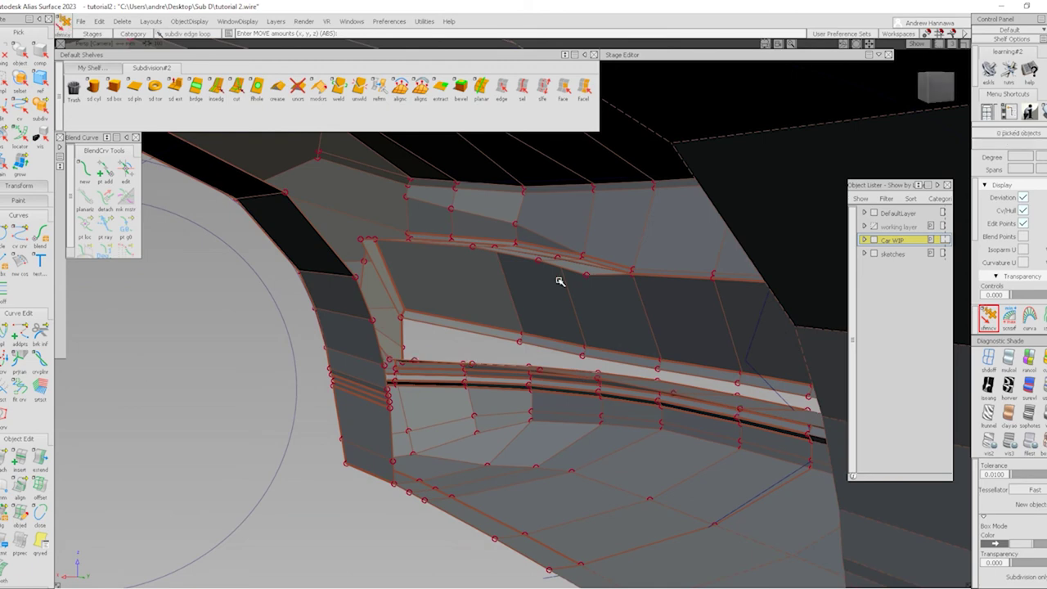
Cut the upper flange's last inner face diagonally between its vertices and delete the leftover triangular face
mouse_move(560, 280)
left_mouse_down("alt+shift")
mouse_move(508, 300)
mouse_move(598, 286)
mouse_move(587, 311)
mouse_move(529, 333)
mouse_move(530, 313)
left_mouse_up("alt+shift")
left_click_drag(595, 271, 570, 295, "alt+shift")
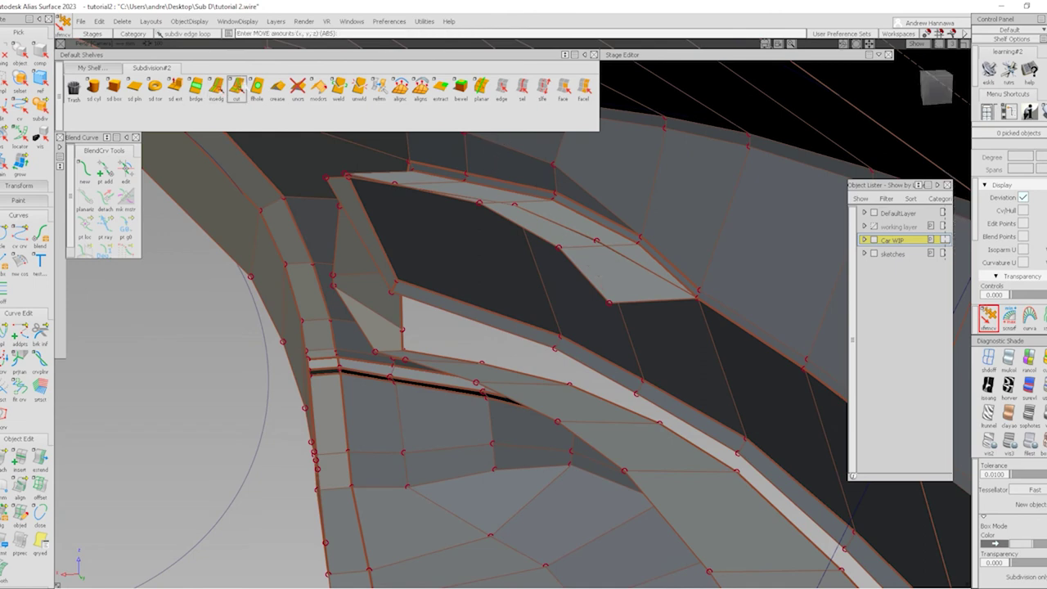
left_click(237, 87)
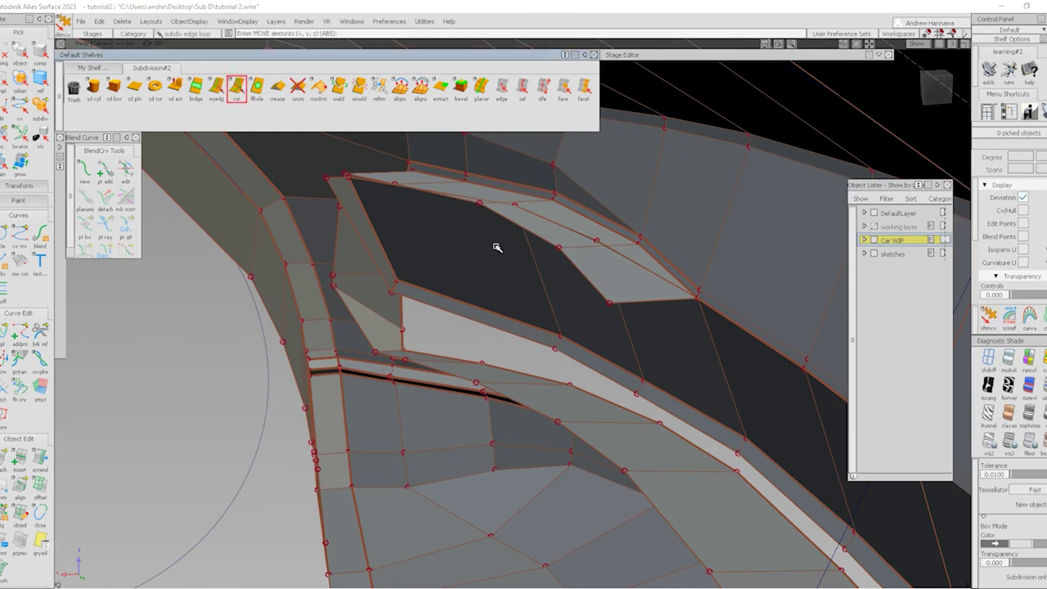
left_click(696, 299)
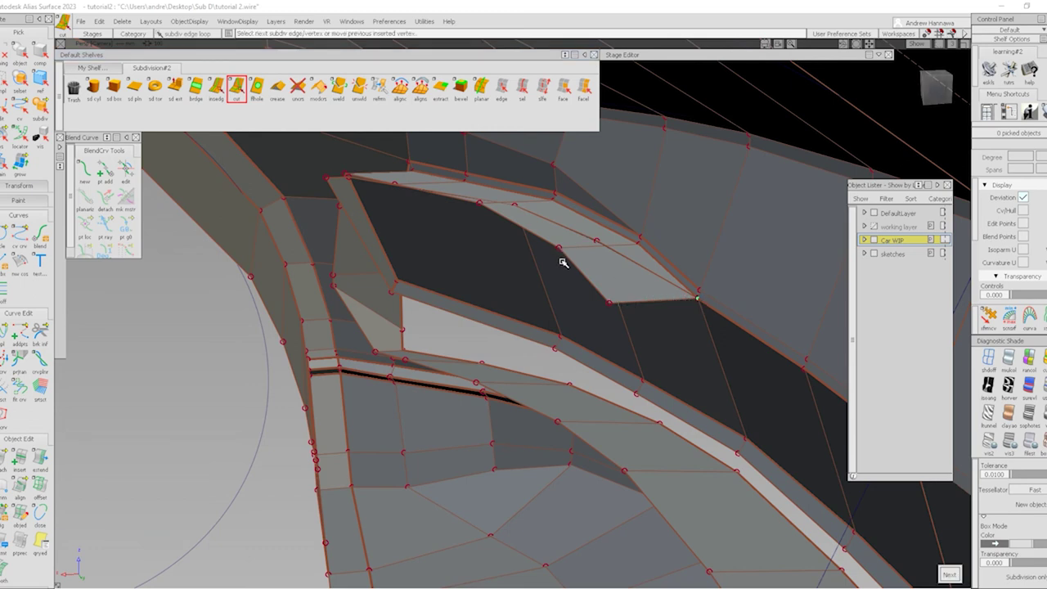
left_click(536, 250)
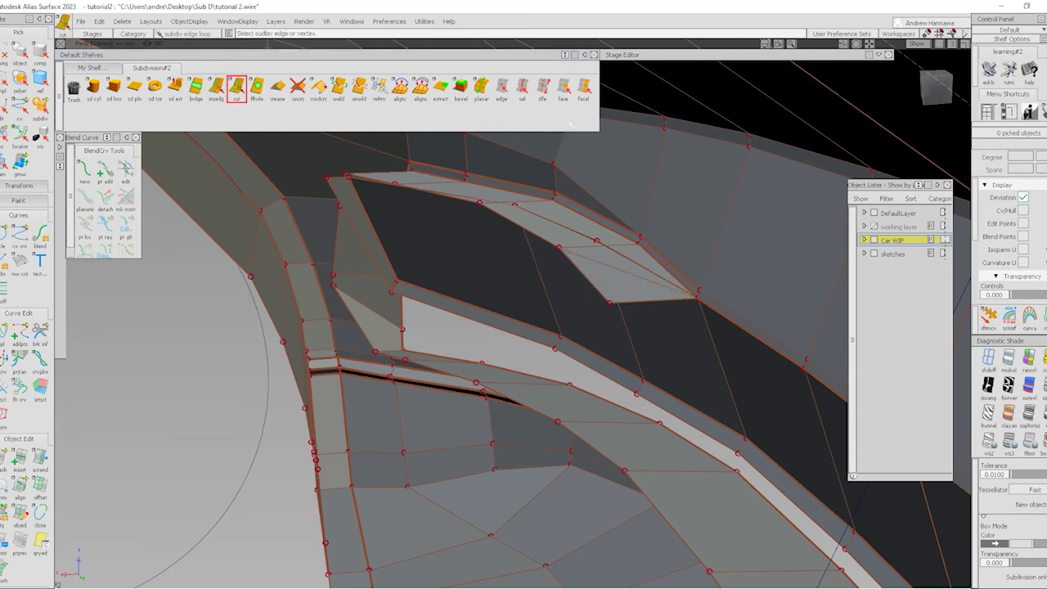
left_click(563, 88)
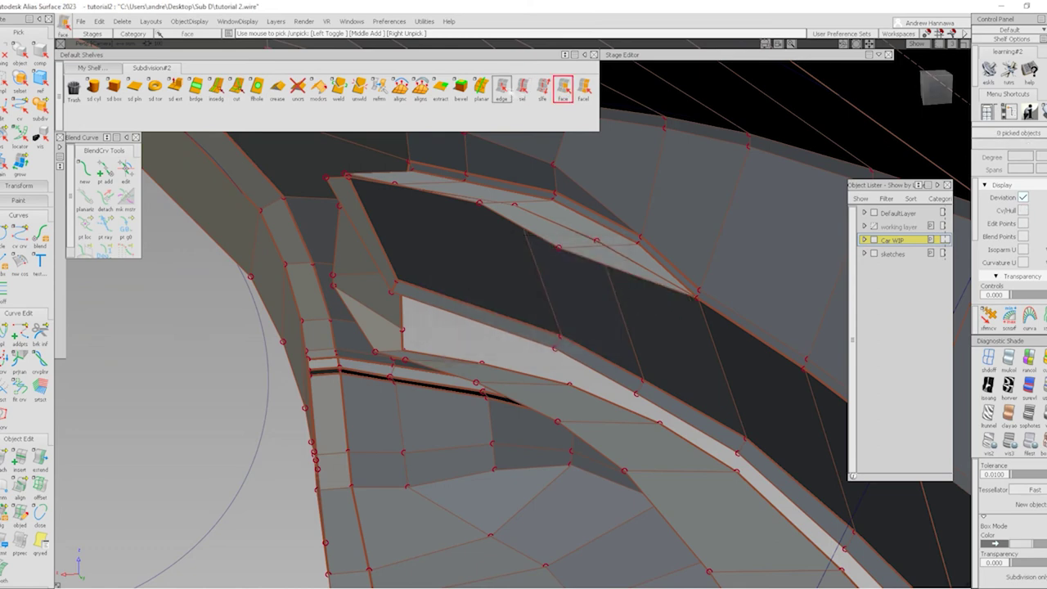
Bridge four inner edges of the upper flange to the matching four inner edges of the lower flange behind the panel's outer end
left_click(502, 87)
left_click(587, 257)
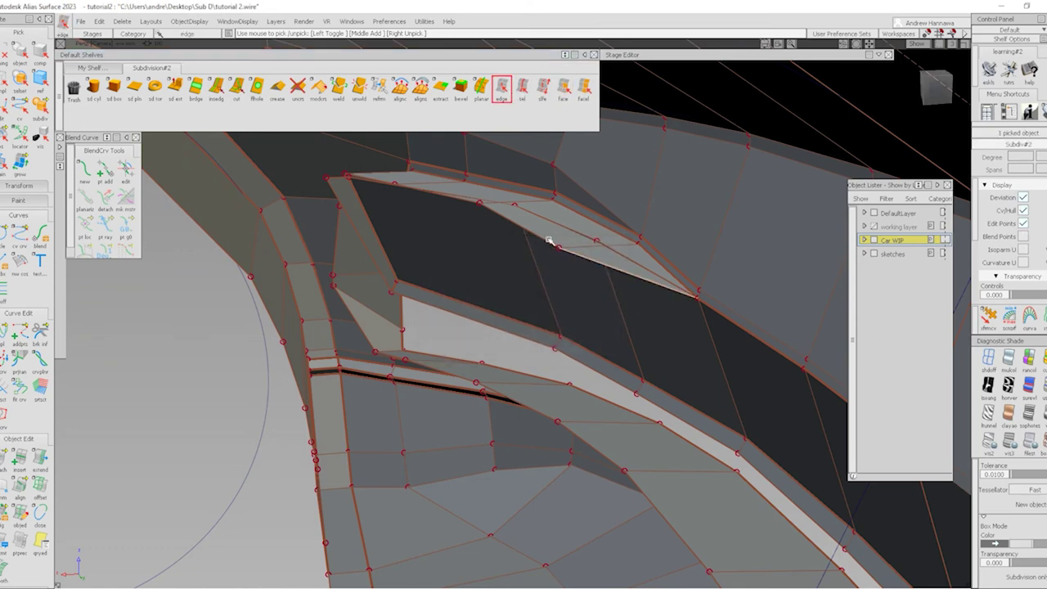
scroll(418, 213, "up", 5)
scroll(421, 191, "down", 4)
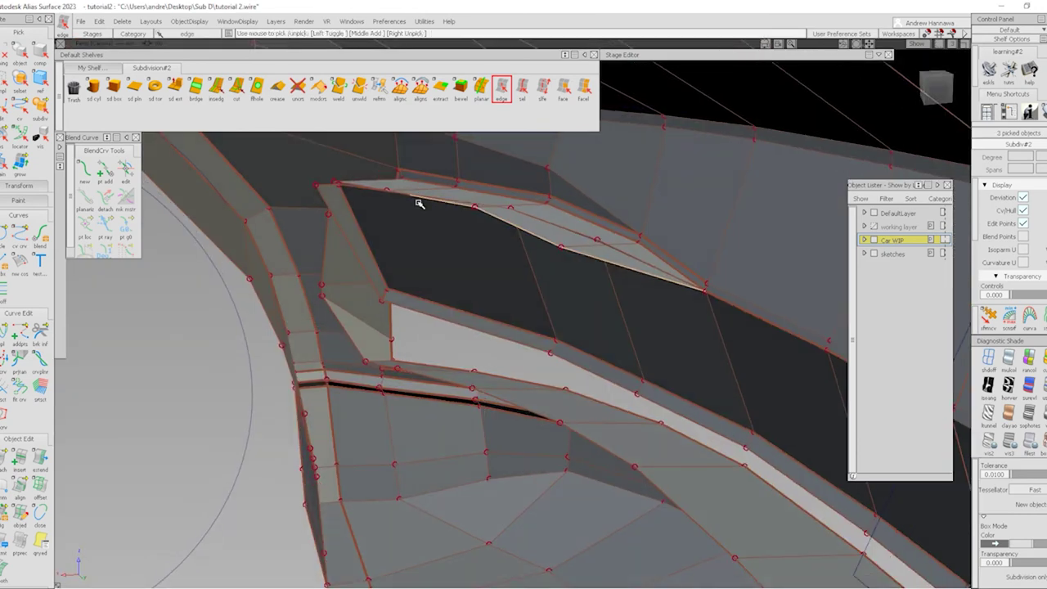
left_click(381, 191)
scroll(386, 192, "up", 4)
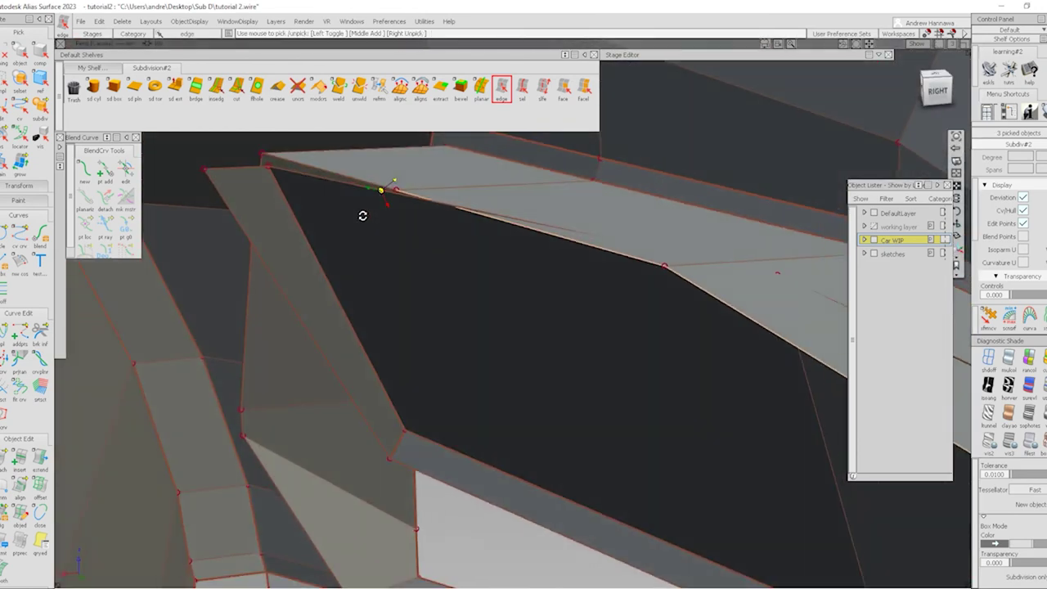
left_click(351, 178)
left_click_drag(461, 192, 379, 369, "alt+shift")
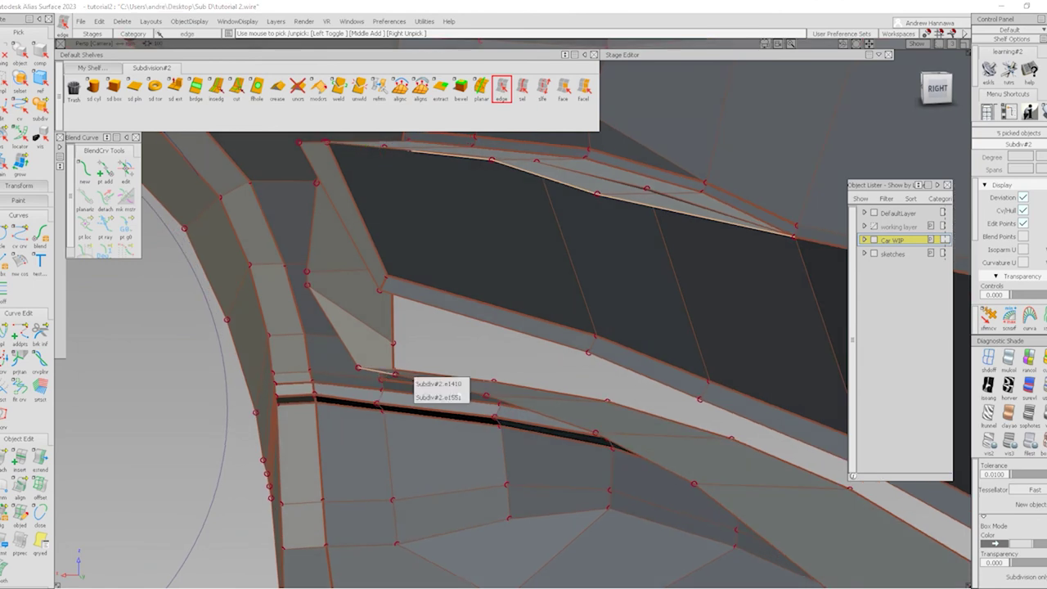
left_click(409, 378)
left_click_drag(409, 378, 557, 437, "alt+shift")
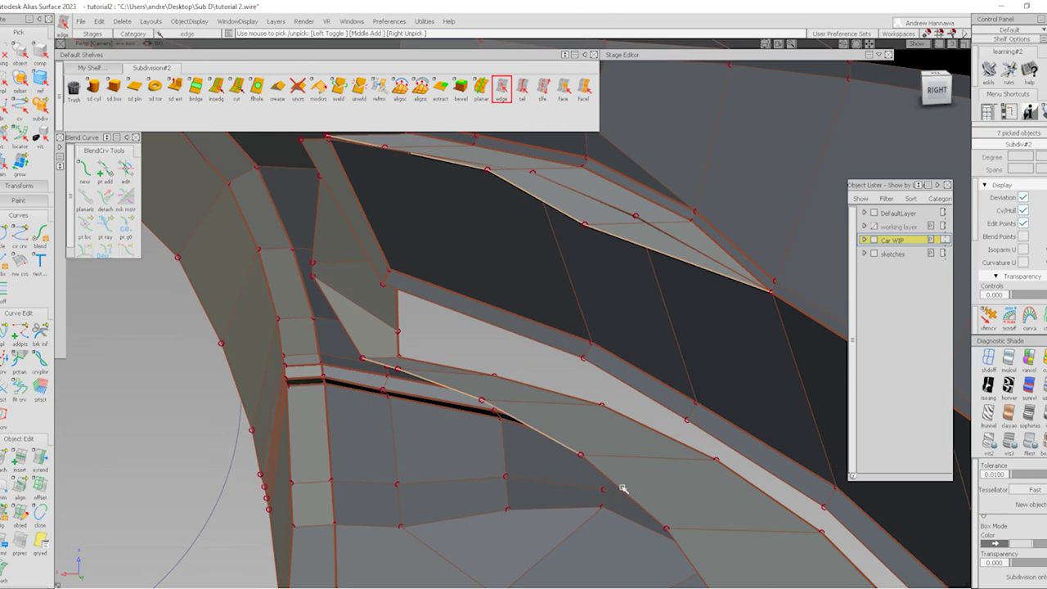
left_click(622, 488)
left_click_drag(622, 489, 571, 408, "alt+shift")
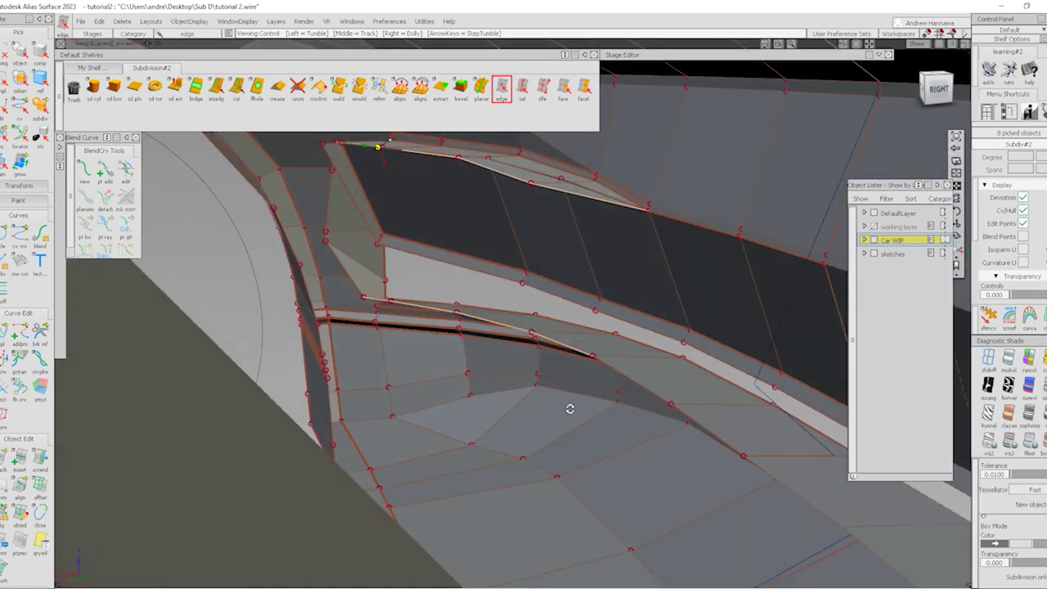
left_click(197, 90)
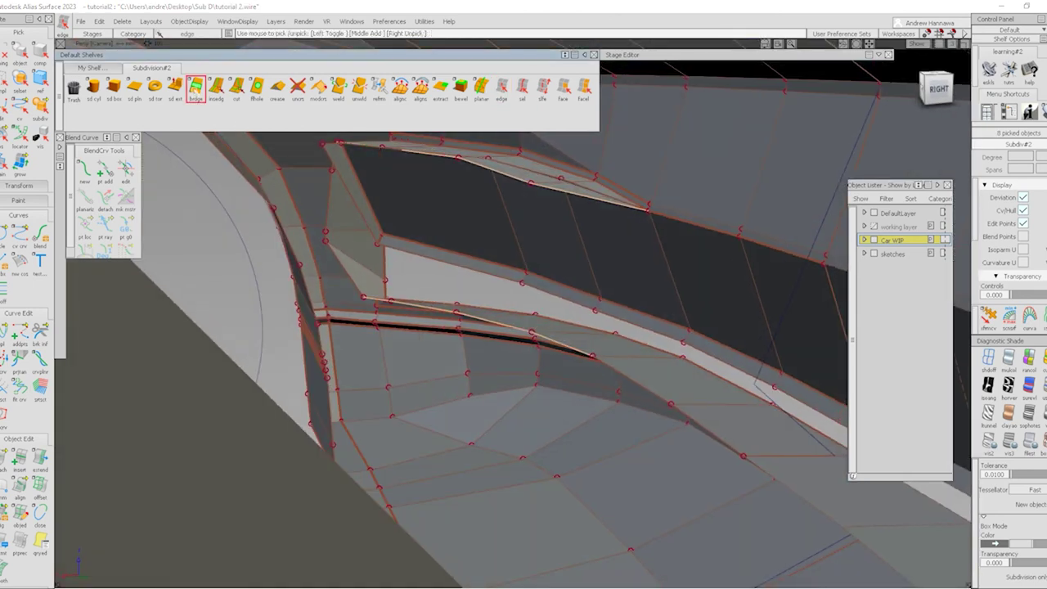
left_click(327, 243)
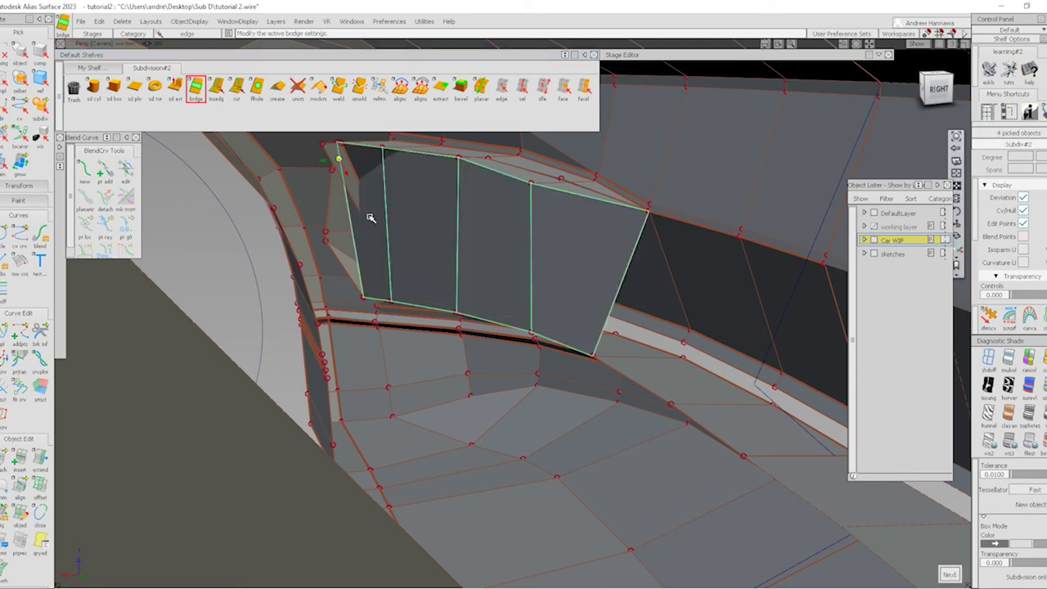
scroll(357, 188, "up", 3)
key("Return")
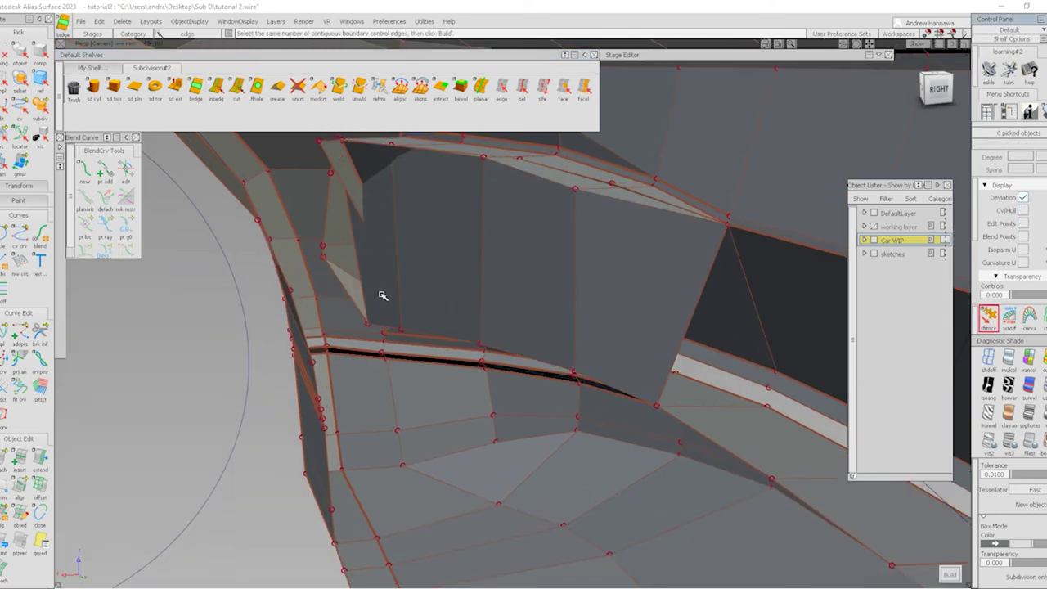
Slide the lower of the two close vertices on the side flange's inner edge down along the edge, away from its neighbour
left_click(323, 260)
left_click(332, 266)
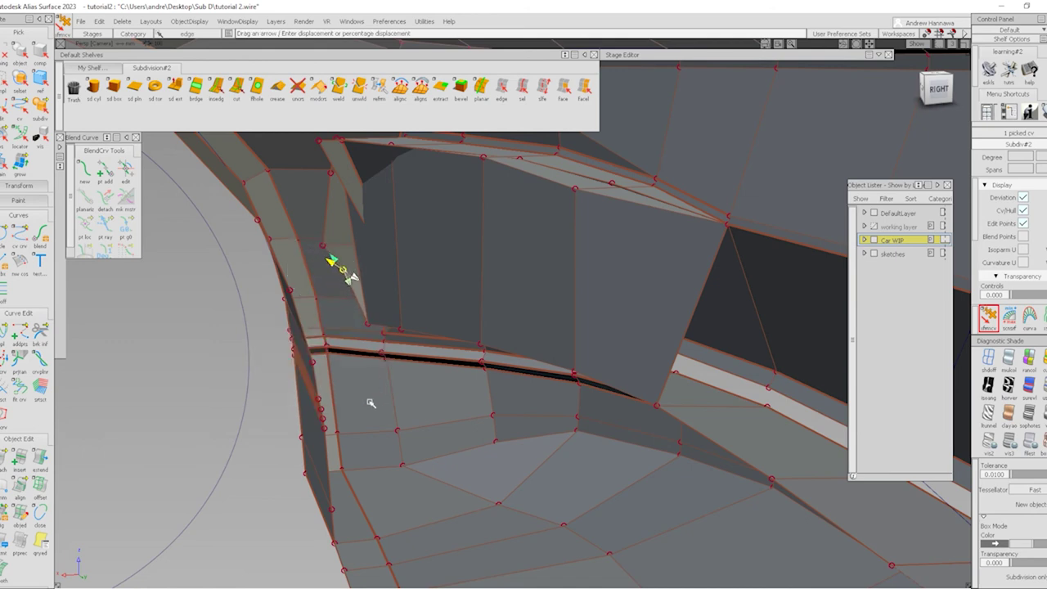
left_click_drag(385, 286, 352, 319, "alt+shift")
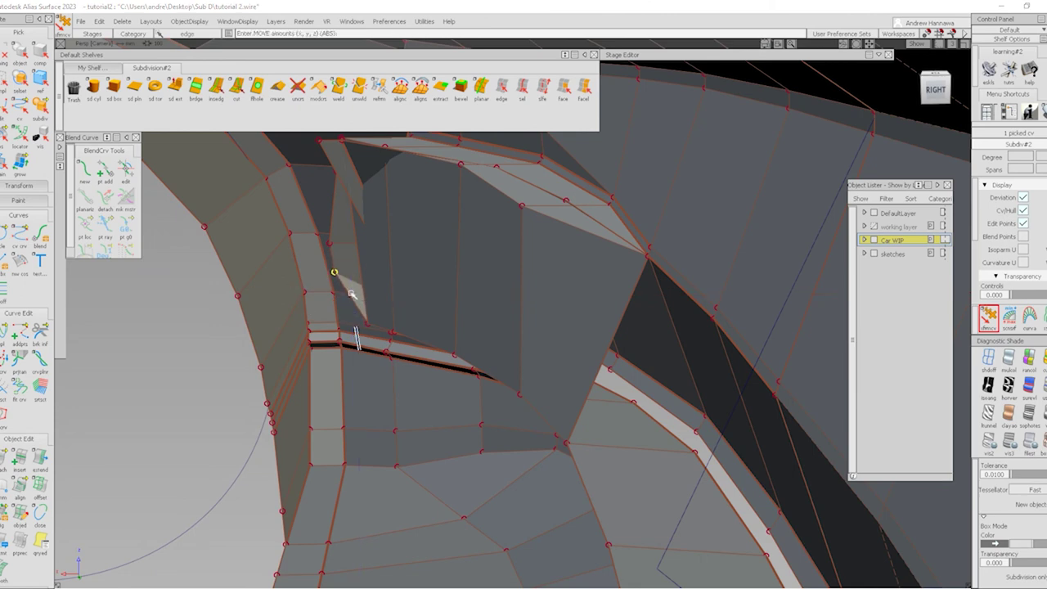
Insert two edge rows across the bridged wall and weld its side edge between them to the side flange's inner edge
left_click(216, 88)
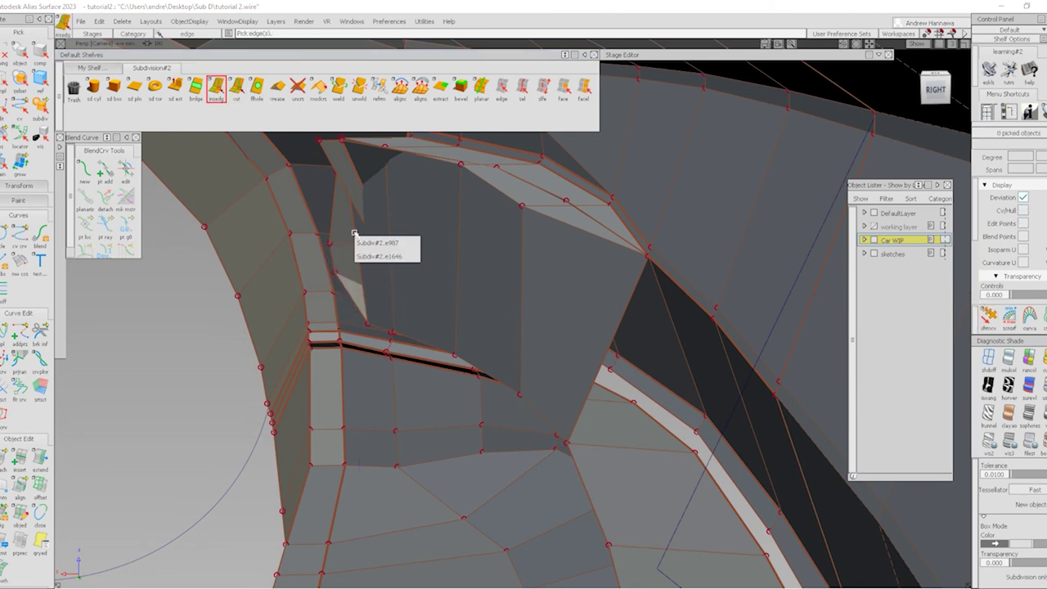
left_click(355, 230)
left_click_drag(354, 250, 367, 281)
left_click(338, 88)
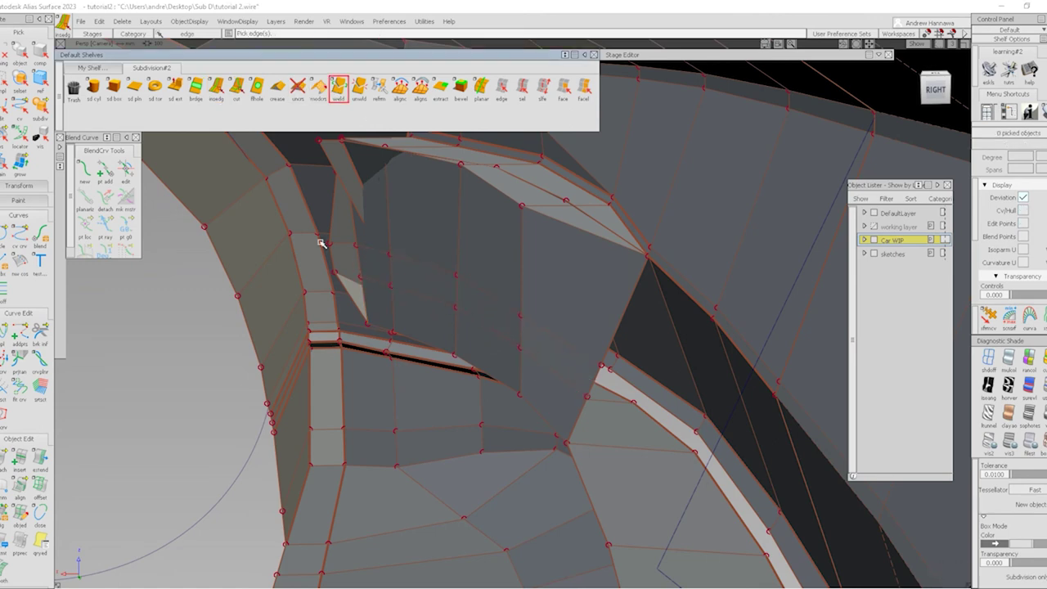
left_click(346, 253)
left_click(361, 260)
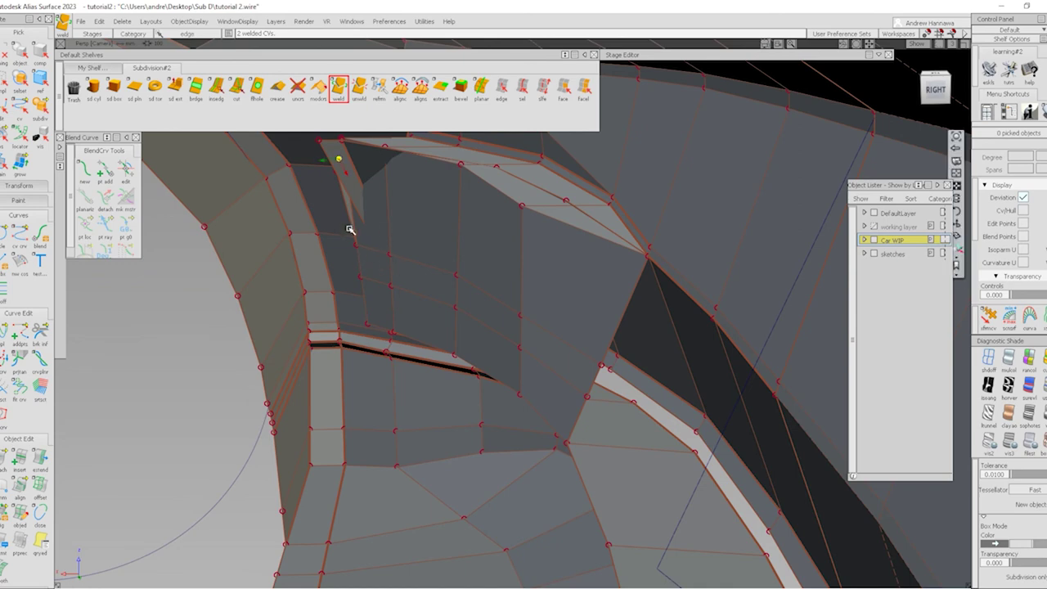
Insert an edge row across the upper part of the bridged wall and weld its upper side edge to the side flange's inner edge
left_click_drag(351, 226, 385, 195, "alt+shift")
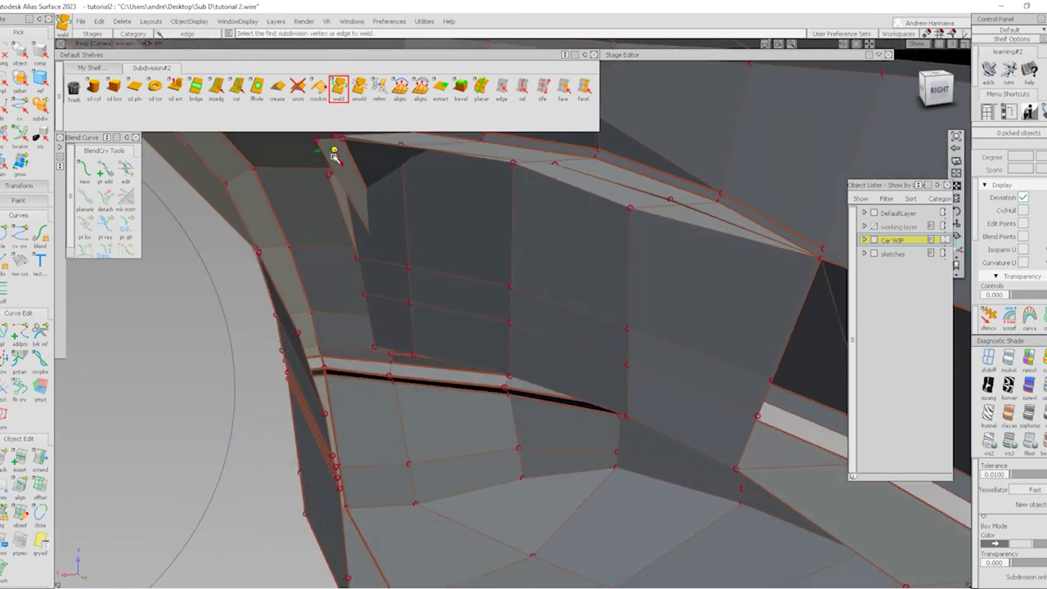
left_click(216, 89)
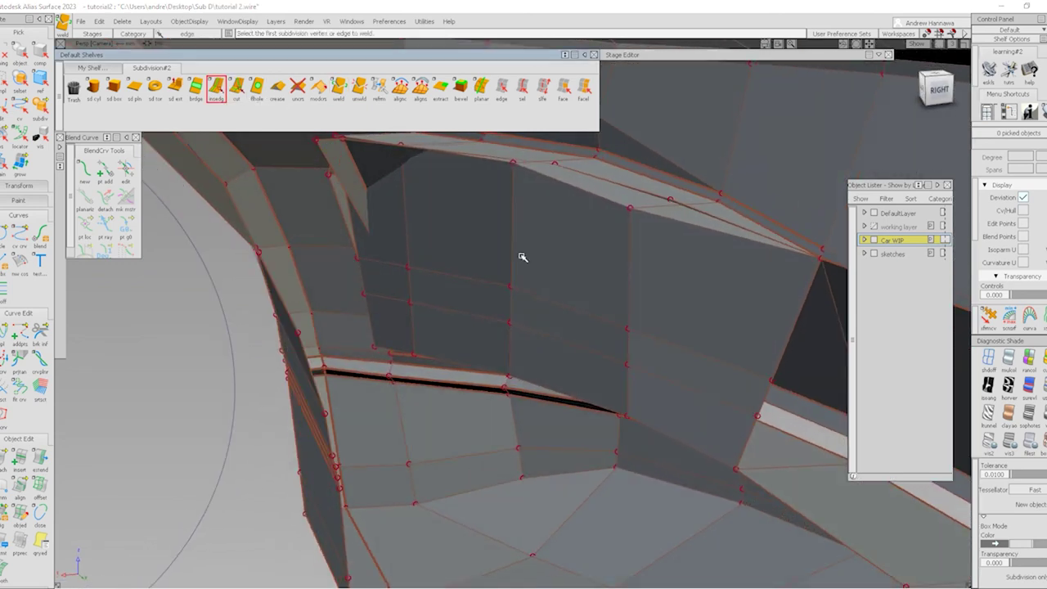
left_click(630, 264)
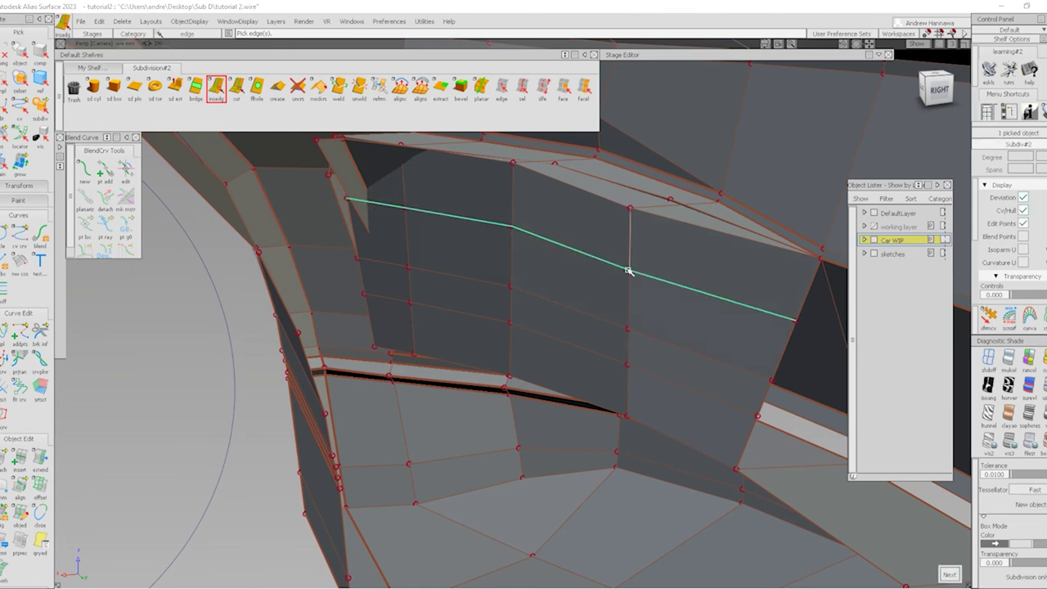
left_click(629, 253)
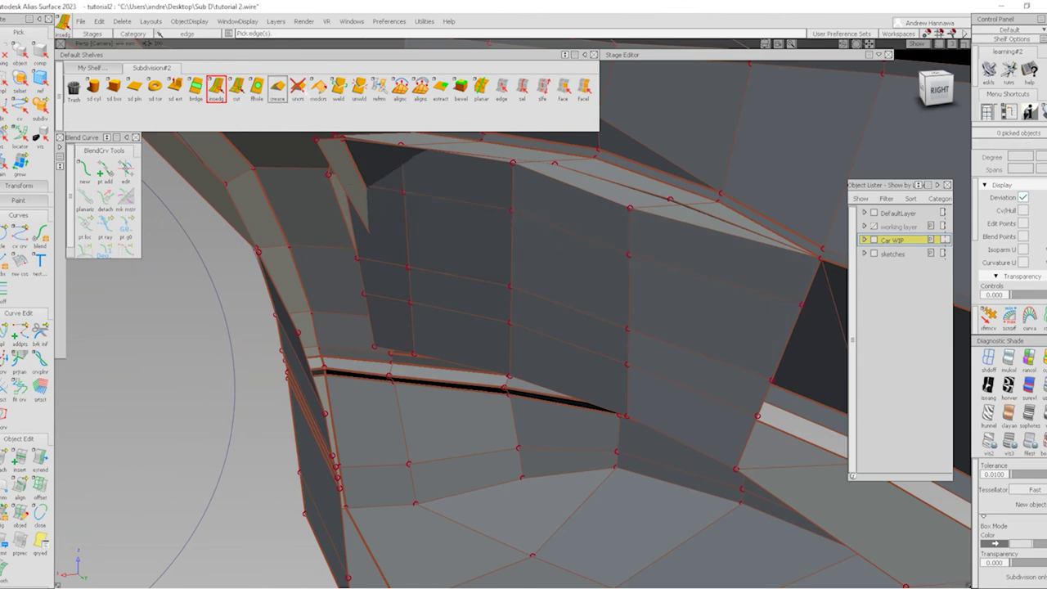
left_click(339, 87)
left_click(345, 217)
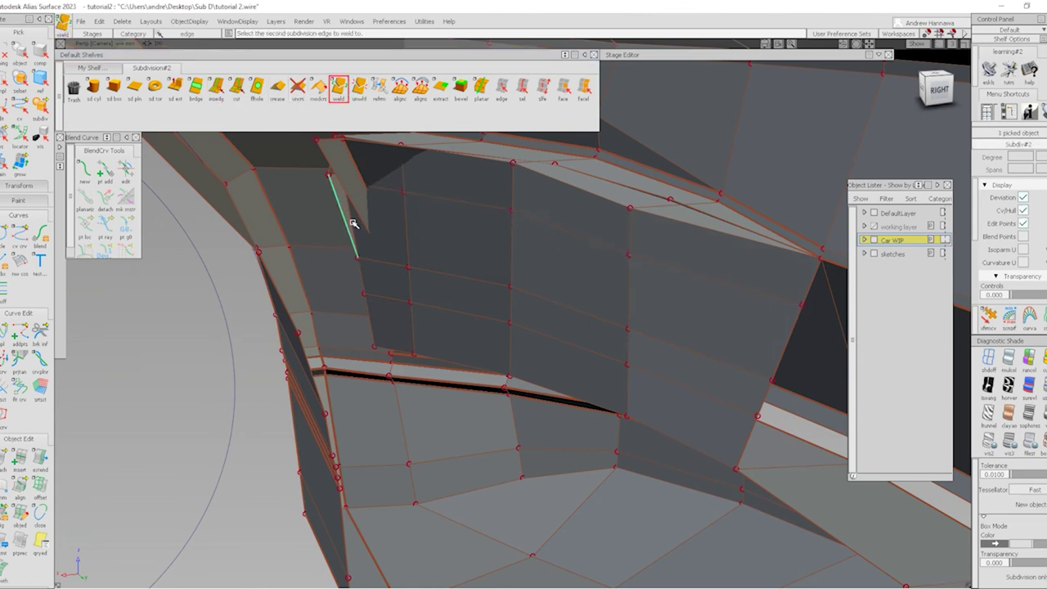
left_click(352, 219)
Crease the bridged wall's upper, side and lower border edges
left_click_drag(467, 236, 390, 234, "alt+shift")
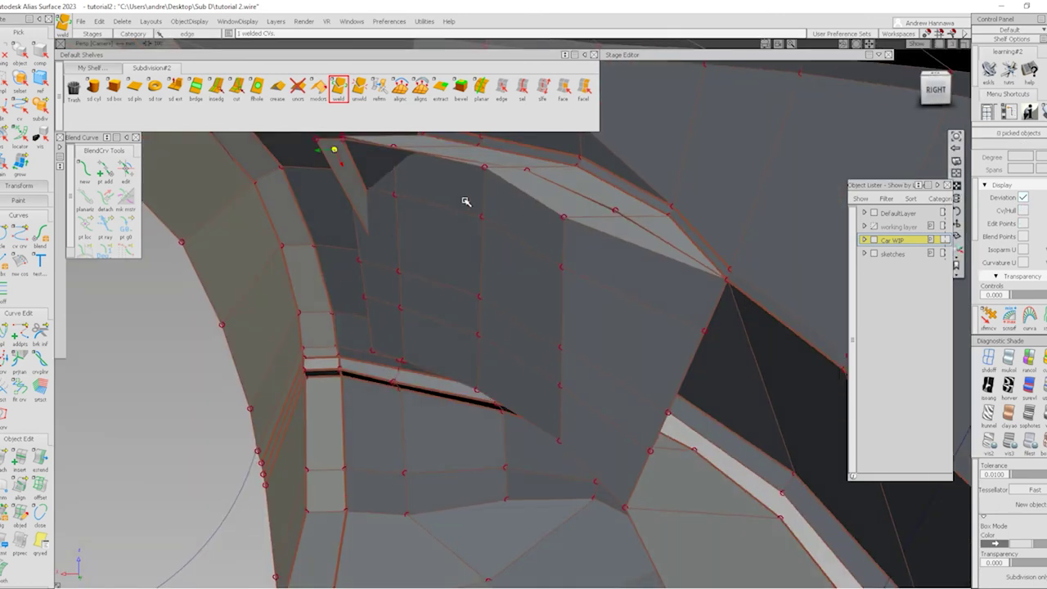
key("F2")
left_click(622, 240)
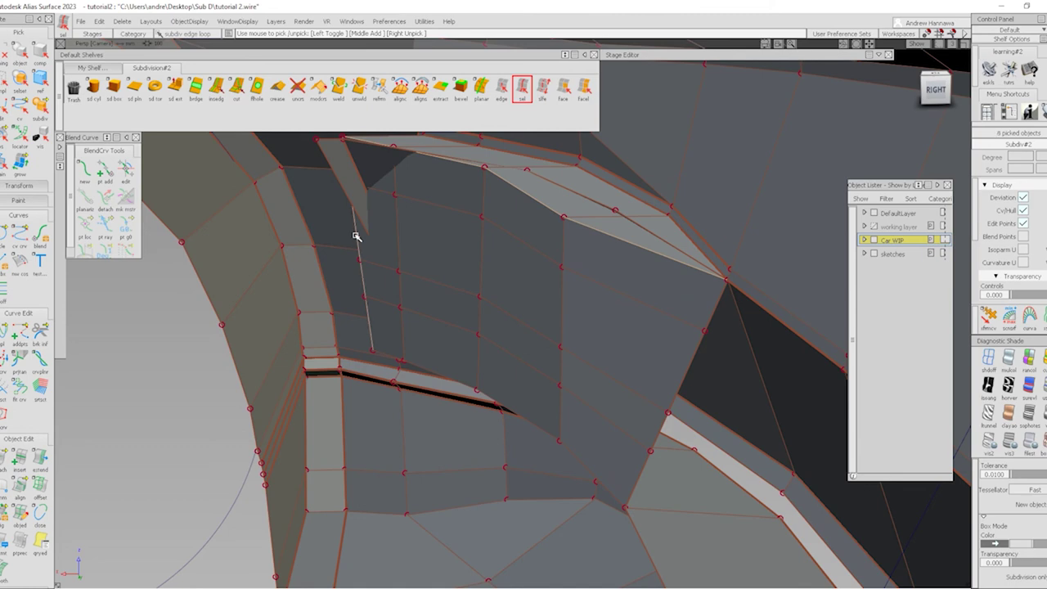
left_click(429, 373)
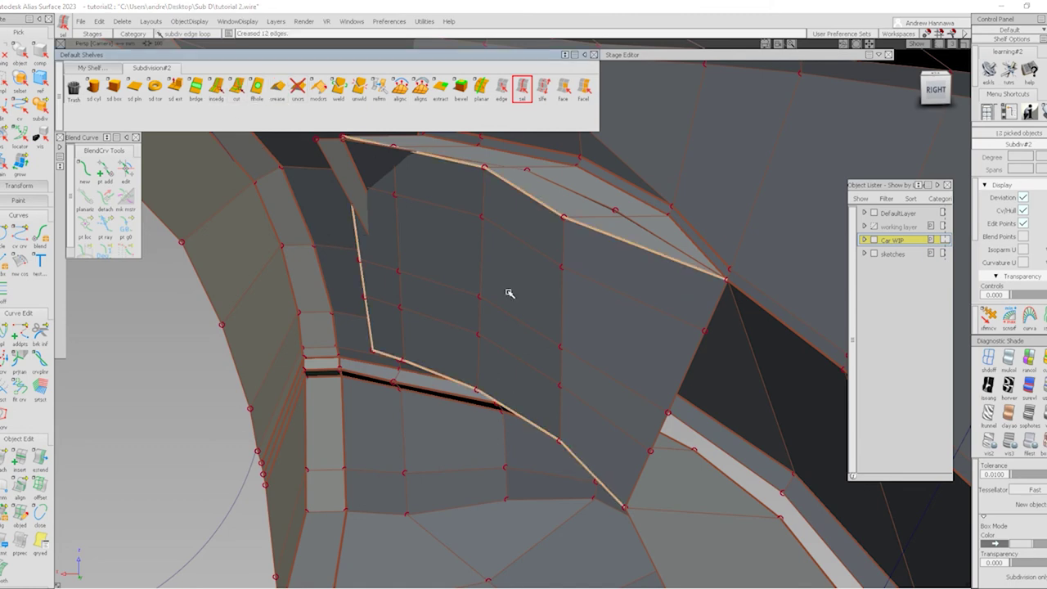
Pick two vertices at the outer end of the bumper opening for moving
key("ctrl+shift+s")
left_click_drag(589, 319, 171, 313, "alt+shift")
mouse_move(307, 344)
left_mouse_down("ctrl+shift")
mouse_move(255, 286)
mouse_move(358, 250)
mouse_move(498, 344)
mouse_move(492, 323)
mouse_move(523, 318)
left_mouse_up("ctrl+shift")
right_click_drag(523, 317, 536, 311, "alt+shift")
left_click_drag(536, 311, 657, 304, "ctrl+shift")
left_click(560, 252)
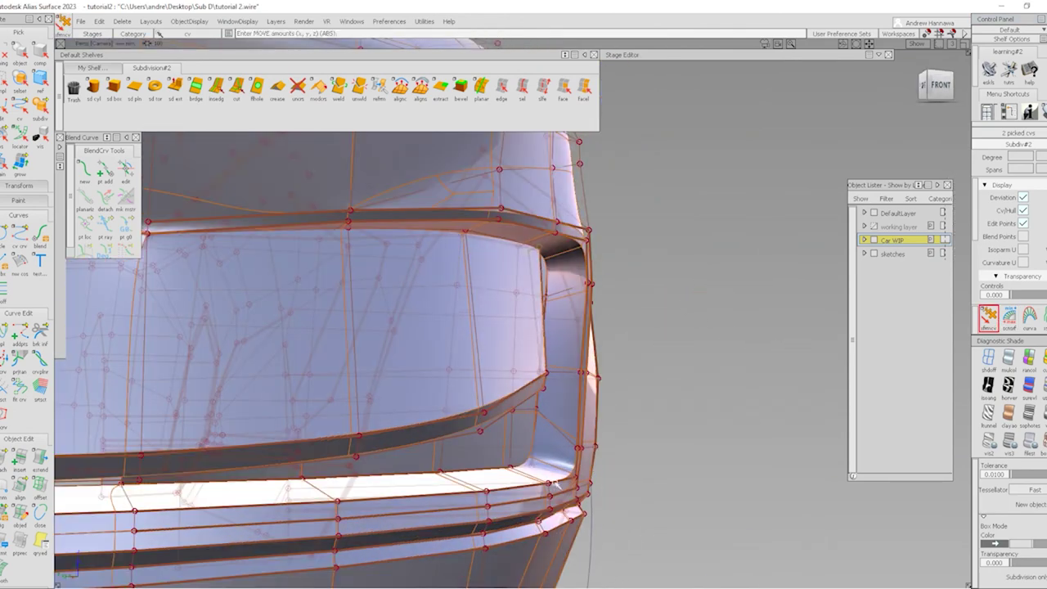
Examine the front bumper's central panel and opening in shaded view against the sketches, including how its edge rows run
left_click_drag(555, 484, 505, 401, "alt+shift")
mouse_move(504, 402)
right_mouse_down("alt+shift")
mouse_move(531, 339)
mouse_move(548, 366)
mouse_move(532, 385)
right_mouse_up("alt+shift")
left_click_drag(532, 384, 394, 452, "alt+shift")
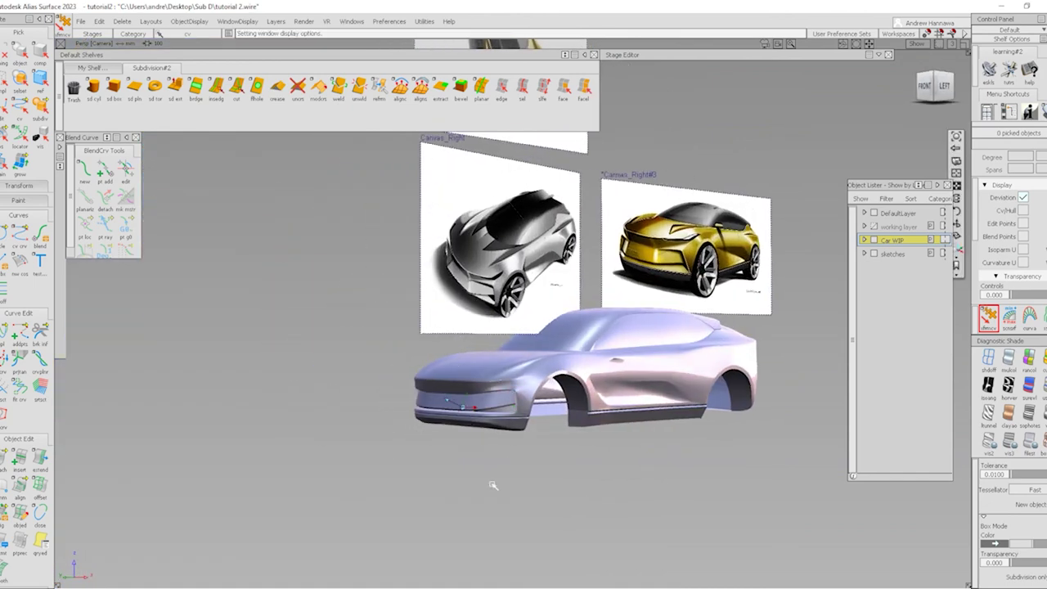
mouse_move(491, 486)
left_mouse_down("alt+shift")
mouse_move(477, 407)
mouse_move(480, 451)
mouse_move(524, 463)
mouse_move(535, 362)
mouse_move(468, 550)
mouse_move(501, 505)
left_mouse_up("alt+shift")
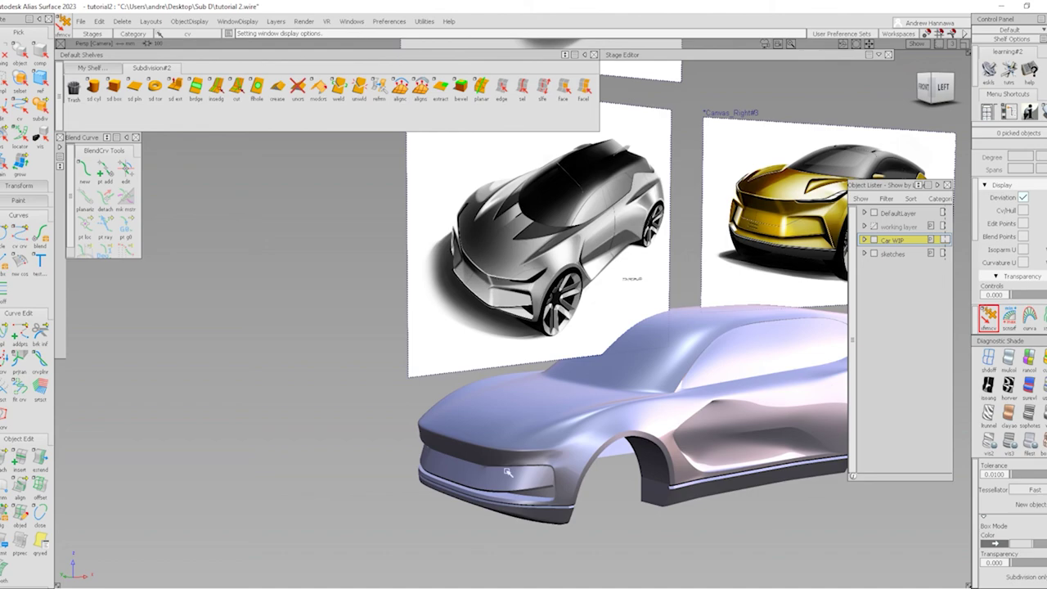
scroll(488, 484, "up", 3)
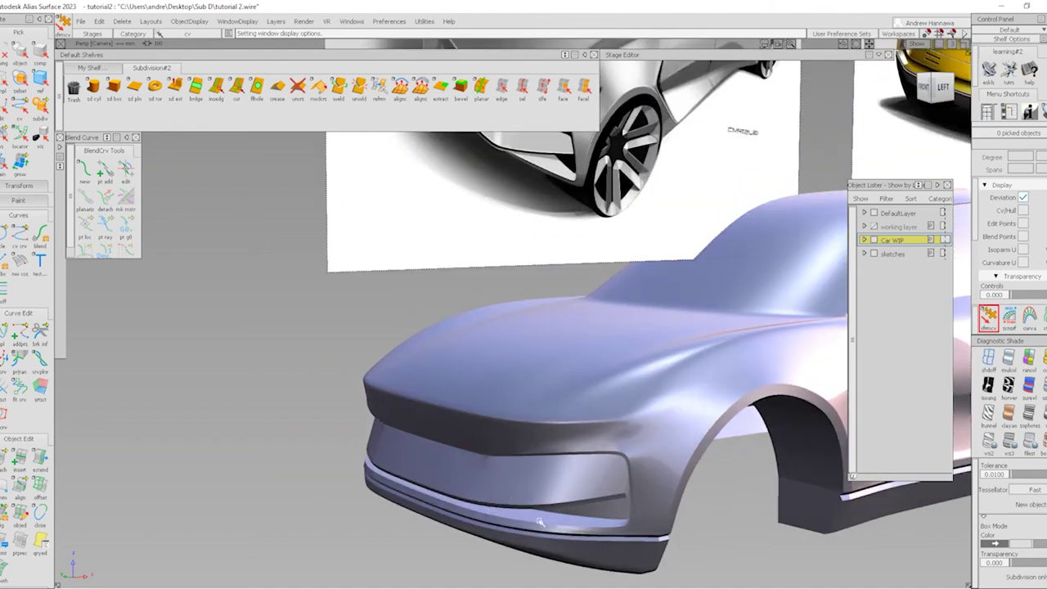
left_click(490, 487)
scroll(515, 488, "up", 2)
mouse_move(515, 488)
left_mouse_down("alt+shift")
mouse_move(512, 426)
mouse_move(529, 374)
left_mouse_up("alt+shift")
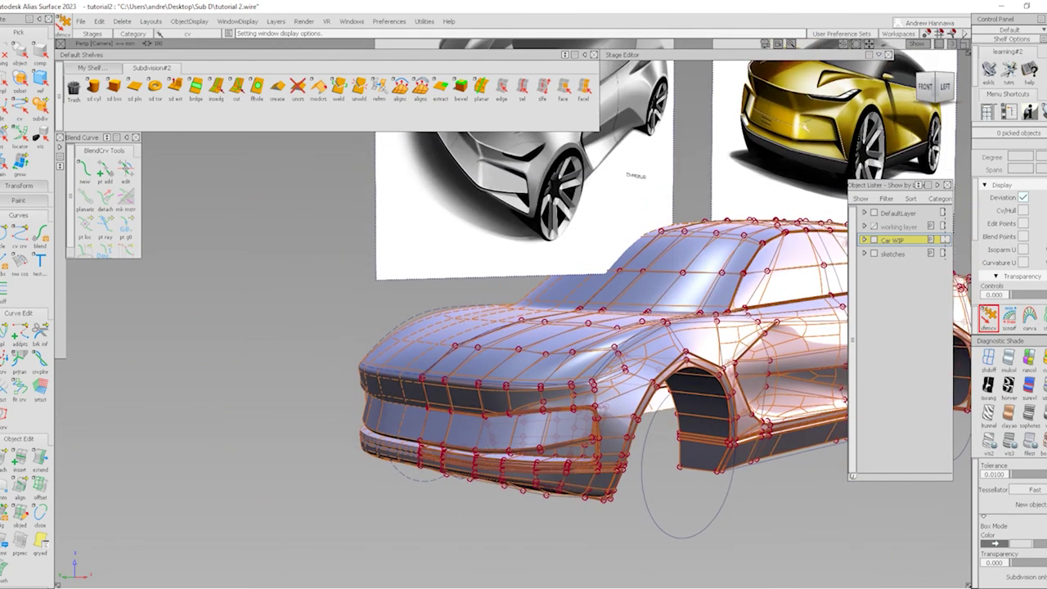
left_click_drag(680, 245, 493, 340, "alt+shift")
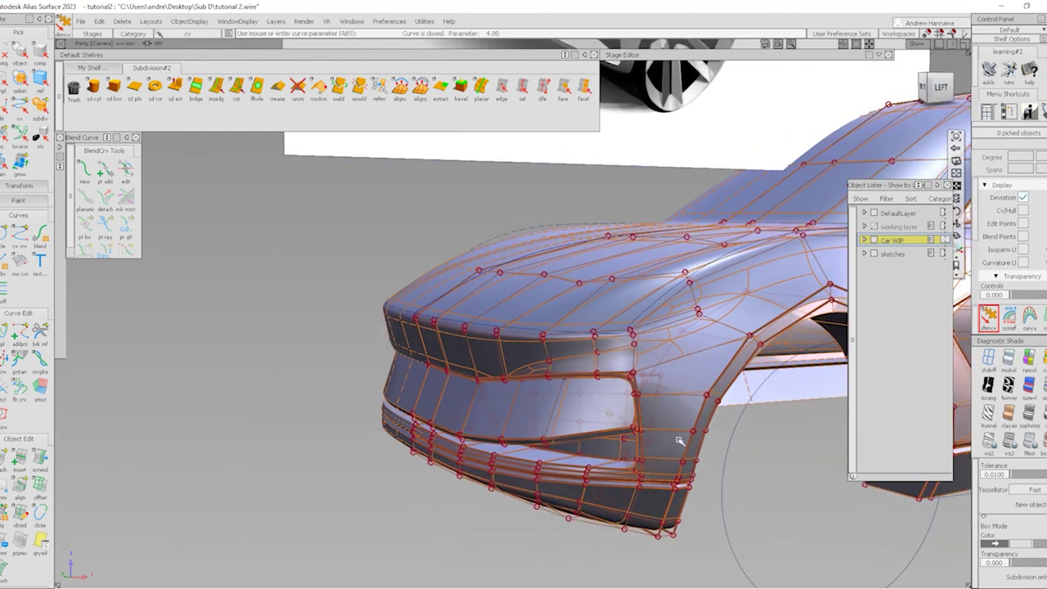
left_click_drag(679, 440, 619, 392, "alt+shift")
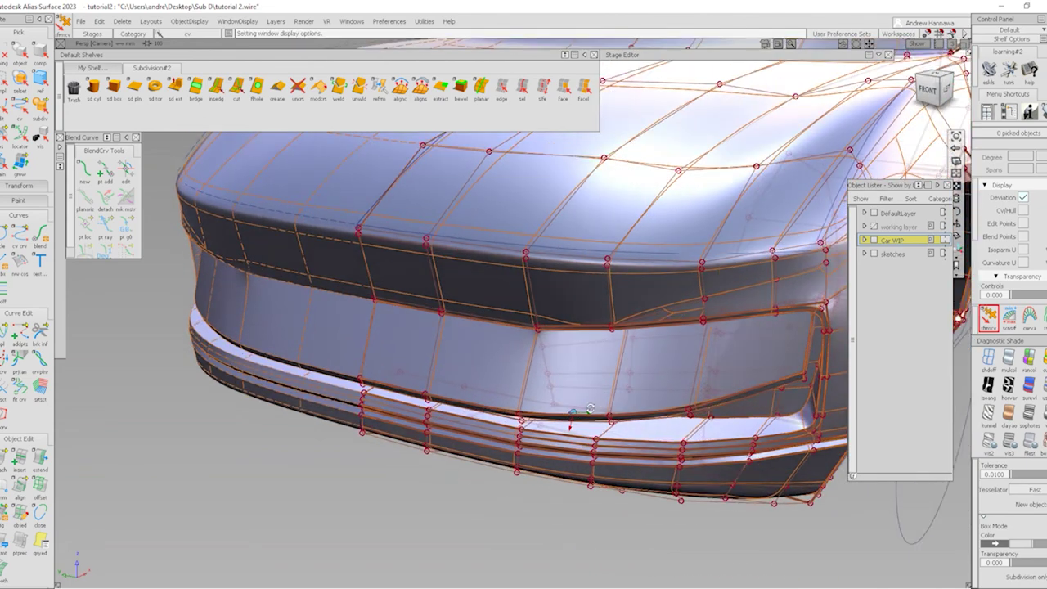
left_click_drag(589, 409, 573, 420, "alt+shift")
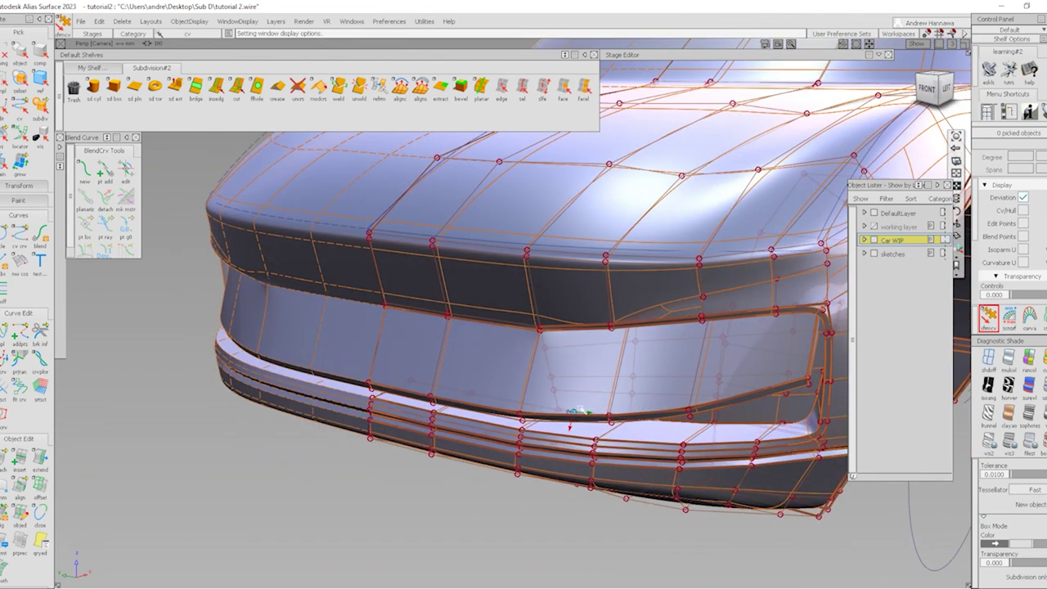
left_click(216, 86)
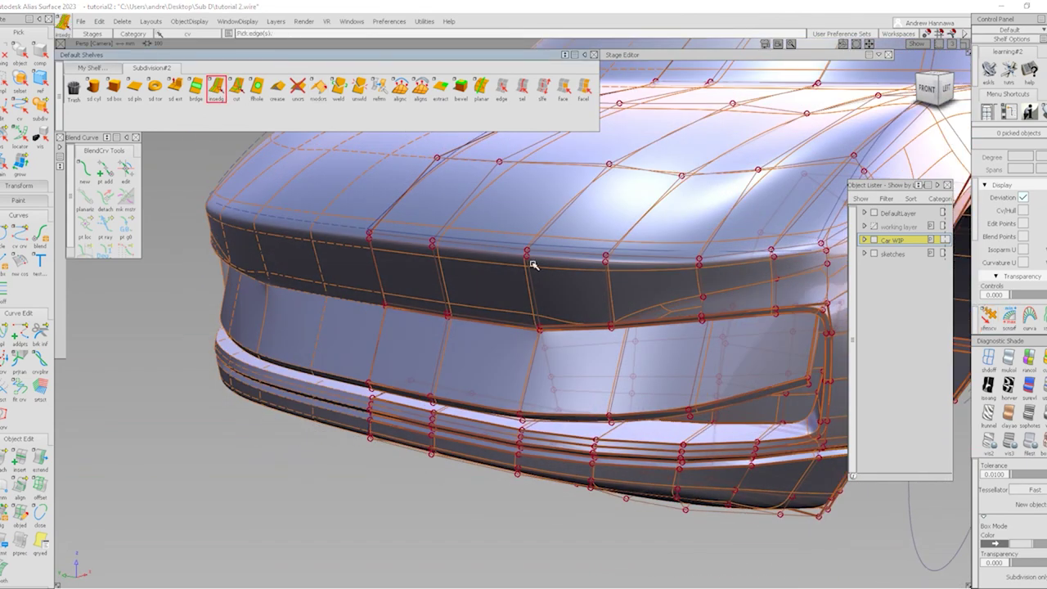
left_click(589, 263)
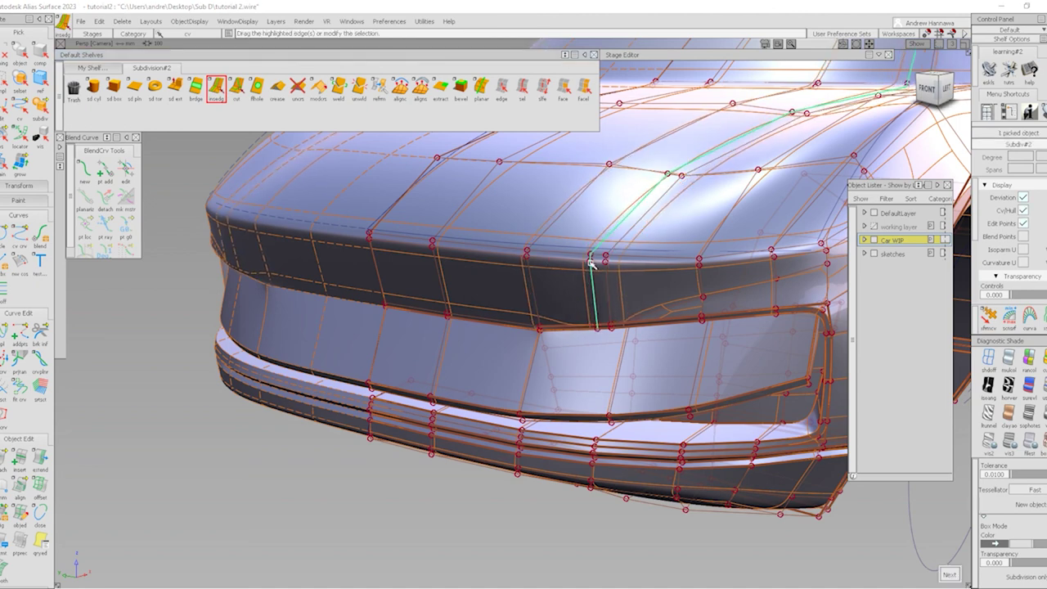
left_click_drag(590, 260, 606, 304)
left_click_drag(573, 421, 598, 416, "alt+shift")
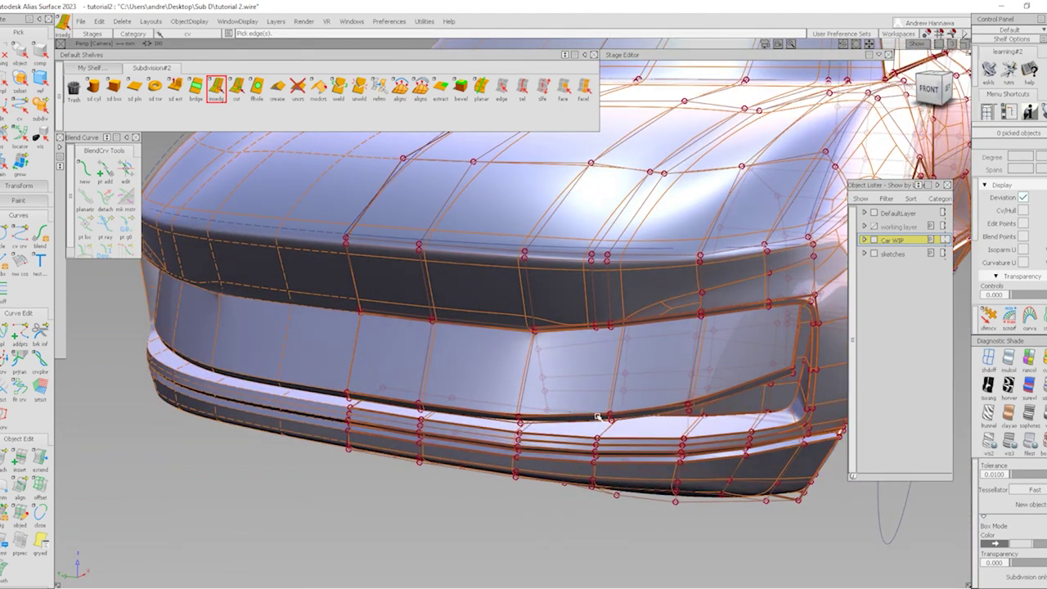
key("ctrl+z")
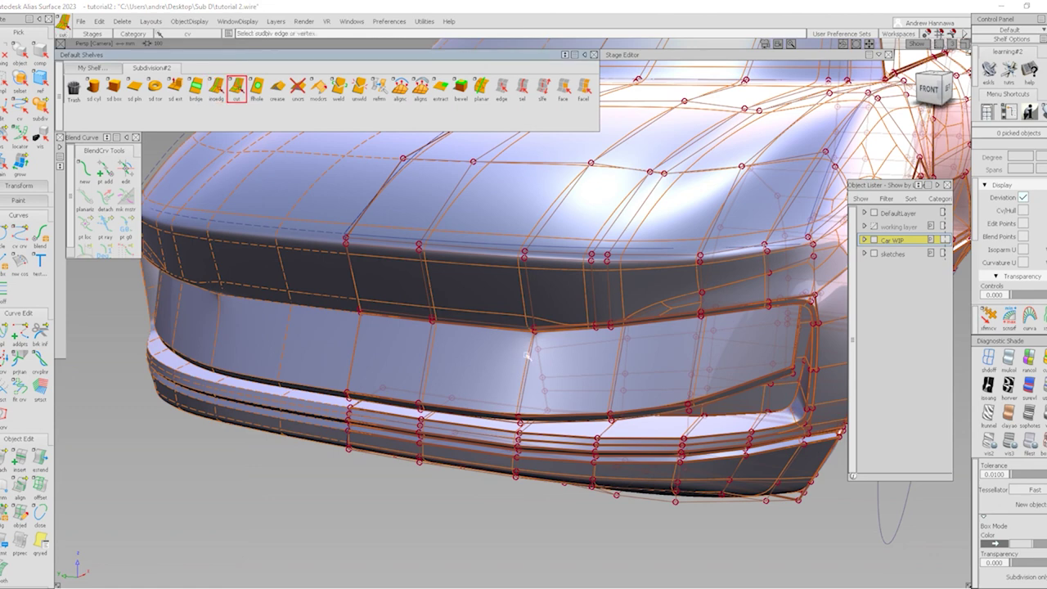
Insert an edge row close beside the one above the panel's kink and shift both rows' eight front vertices slightly outboard
left_click_drag(537, 257, 581, 385)
left_click(537, 262)
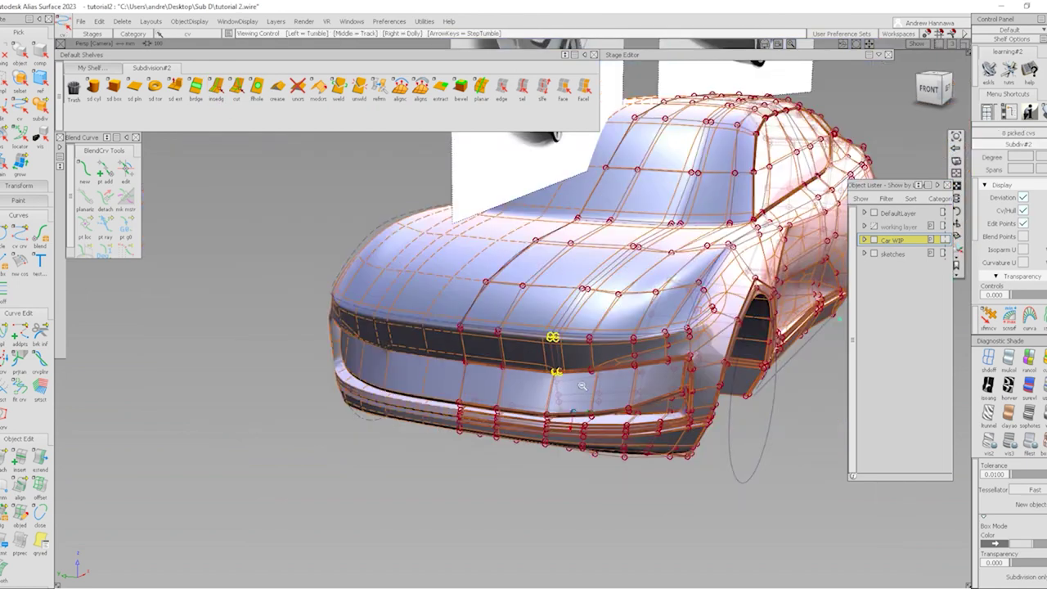
right_click_drag(581, 385, 537, 184, "alt+shift")
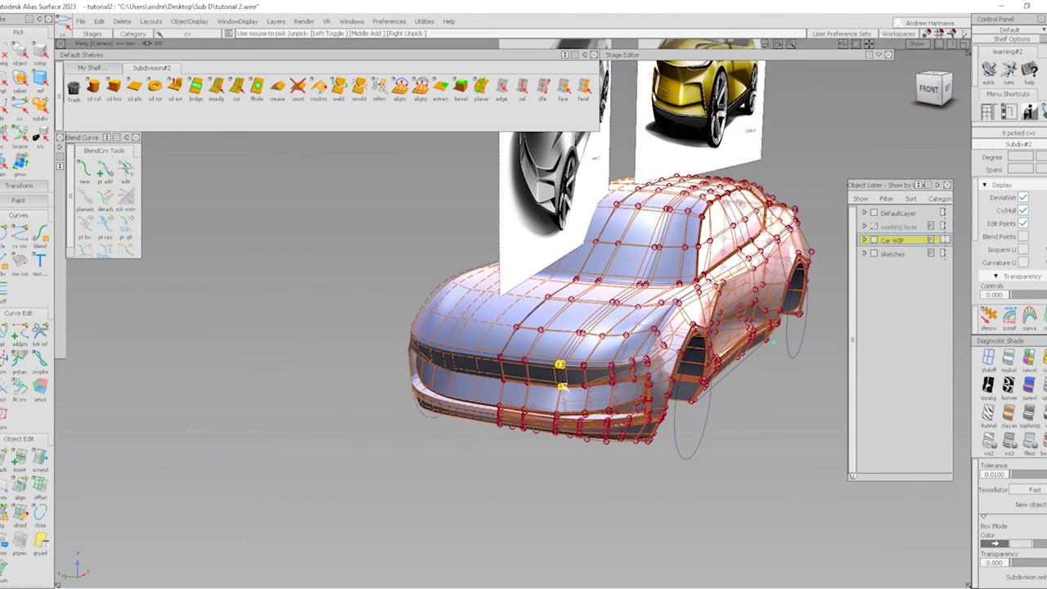
right_click_drag(614, 418, 545, 491, "alt+shift")
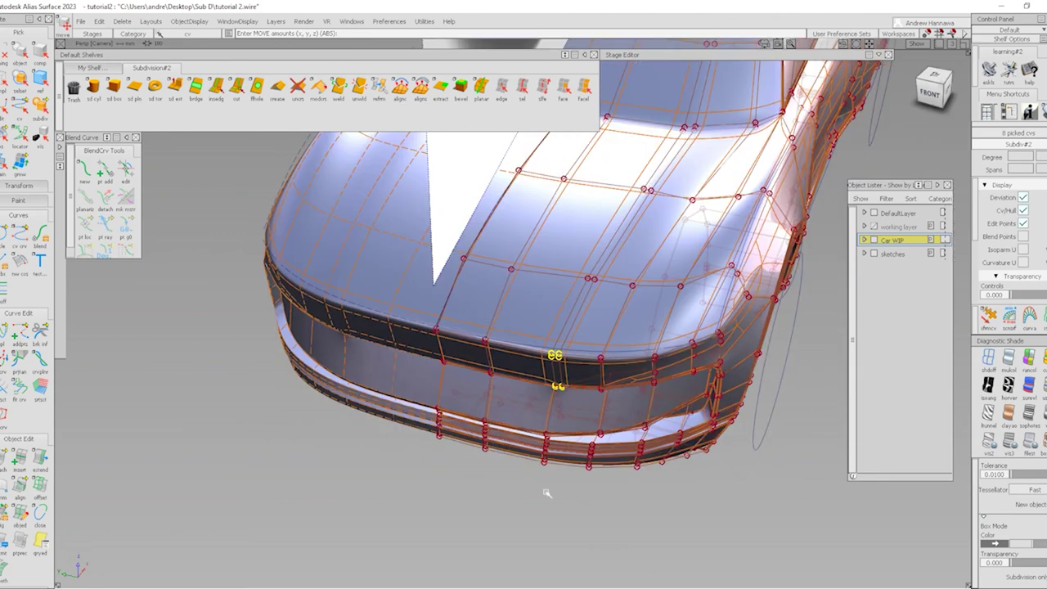
middle_click_drag(545, 491, 548, 493)
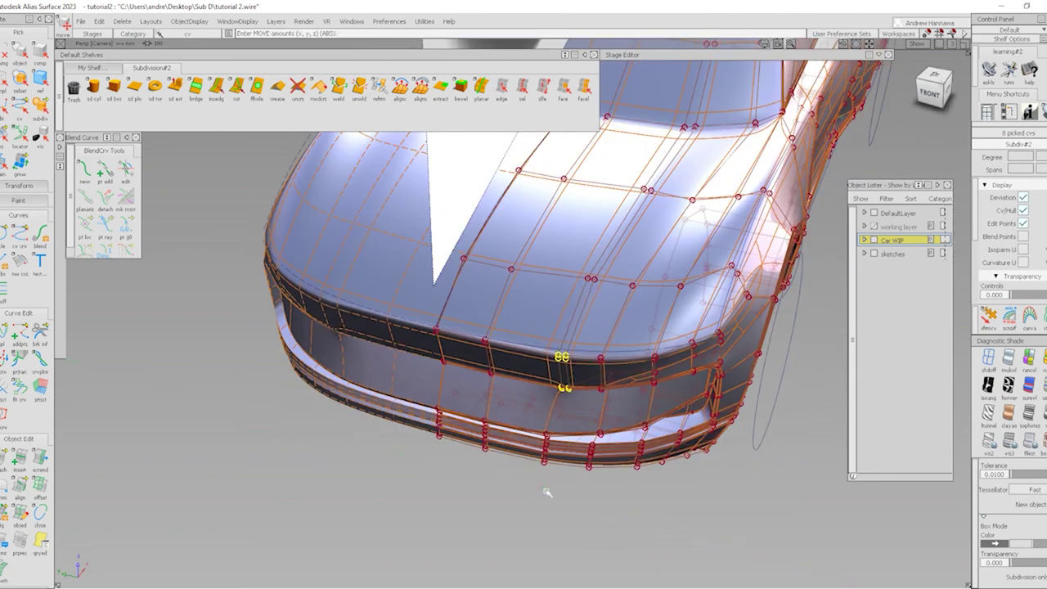
Cut two diagonal edges across the central panel, from its upper edge at the kink down and outboard to its lower edge
right_click_drag(573, 428, 578, 423, "alt+shift")
left_click_drag(577, 423, 571, 245, "alt+shift")
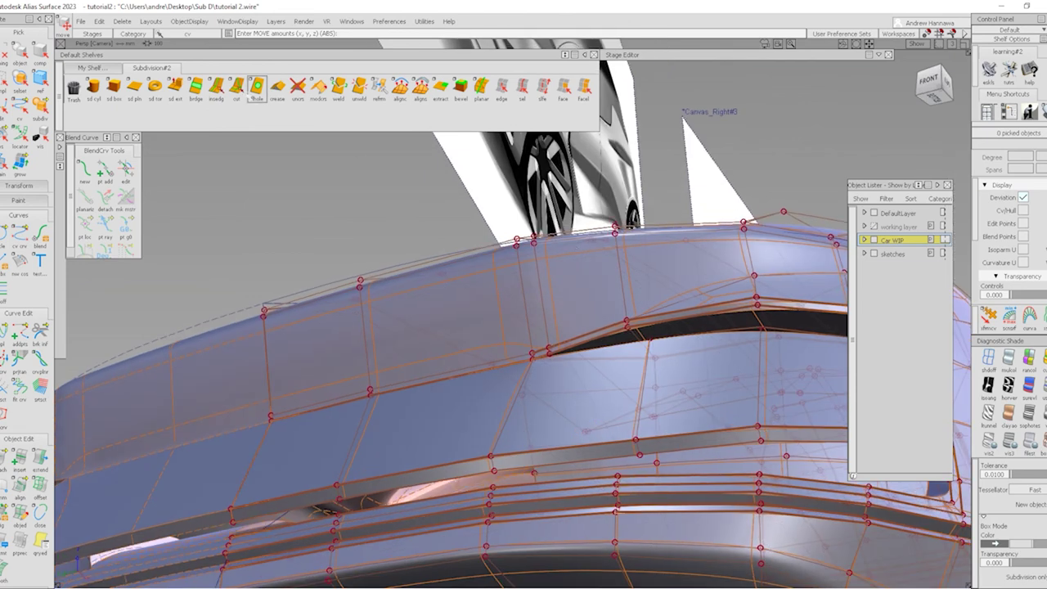
left_click(236, 89)
left_click(532, 358)
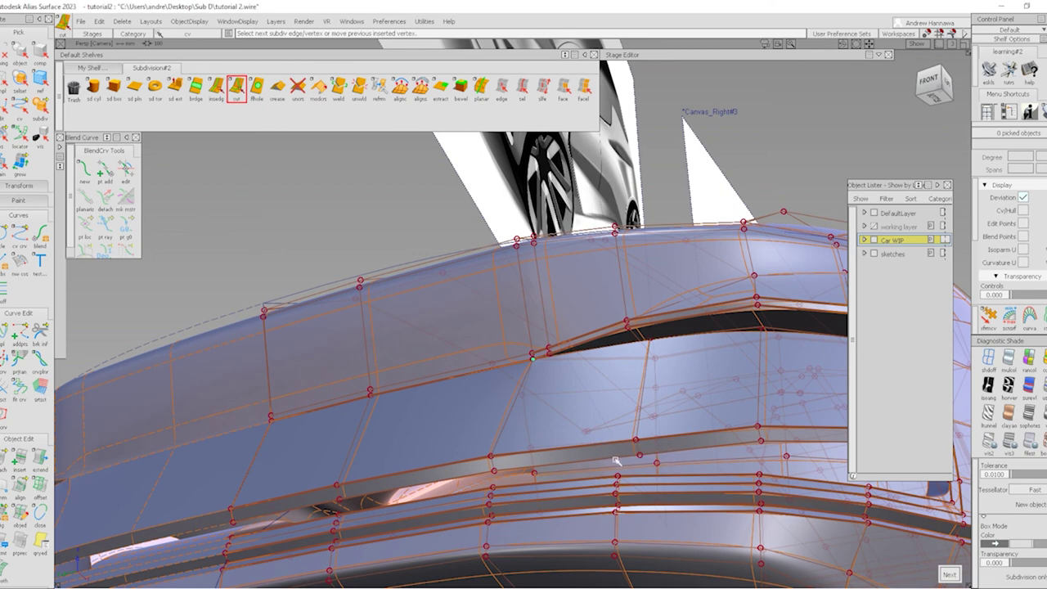
left_click(616, 457)
left_click_drag(618, 459, 629, 427)
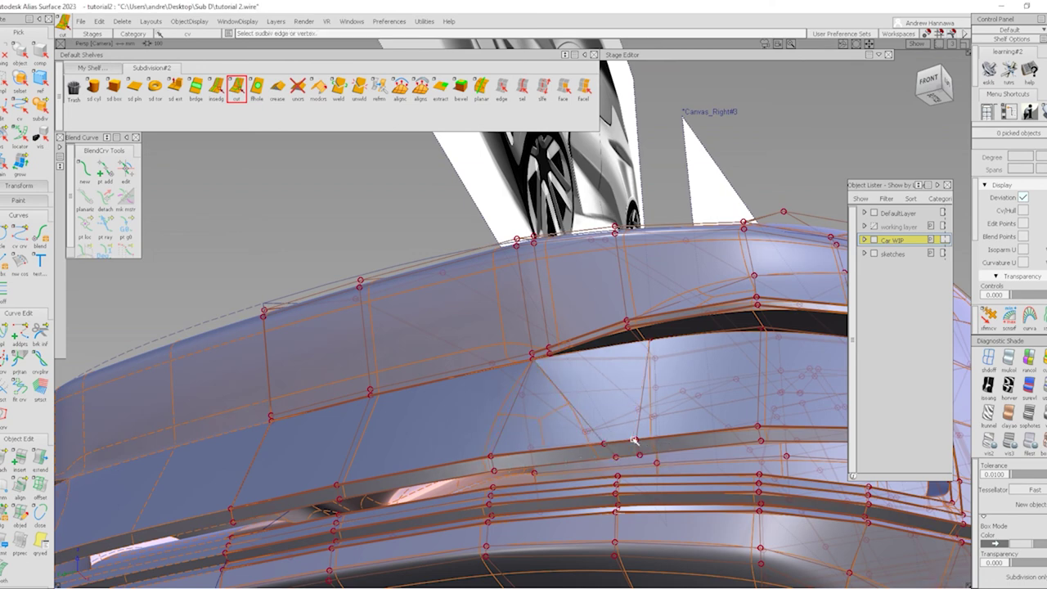
left_click(635, 441)
scroll(560, 358, "up", 5)
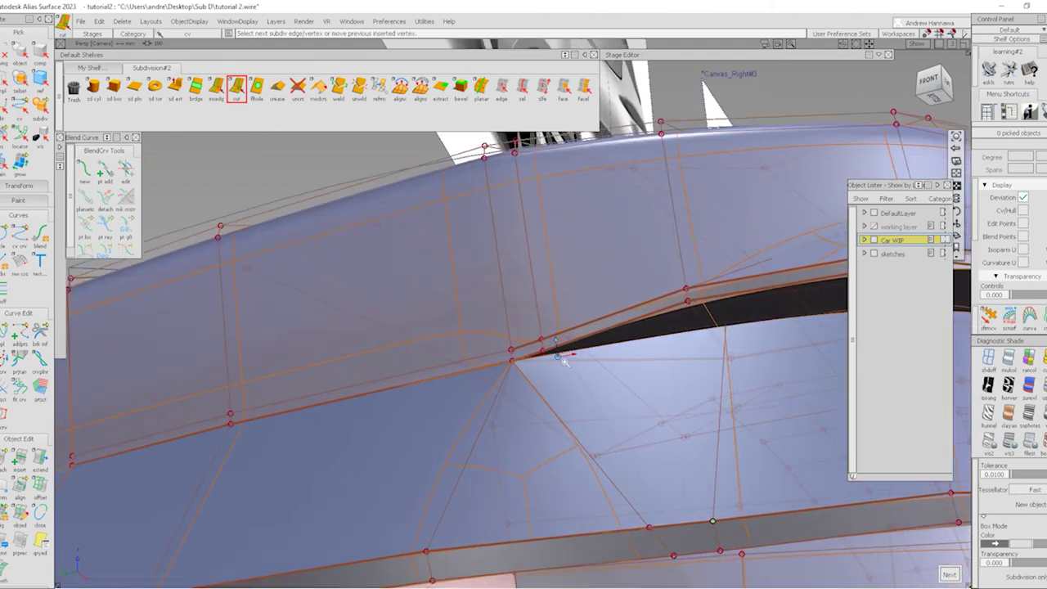
left_click(552, 357)
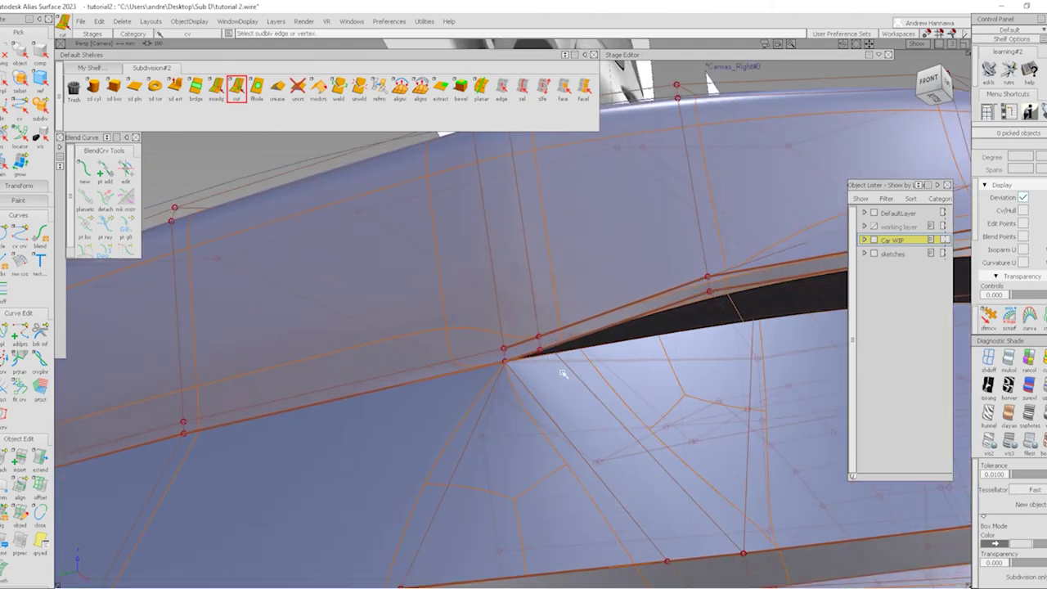
Move the vertex pair on the hood's leading edge, nearest the bumper's front corner, slightly rearward in plan view
scroll(557, 365, "down", 10)
mouse_move(563, 372)
left_mouse_down("alt+shift")
mouse_move(556, 401)
mouse_move(572, 355)
mouse_move(511, 415)
mouse_move(549, 433)
left_mouse_up("alt+shift")
scroll(511, 415, "down", 5)
scroll(582, 328, "up", 8)
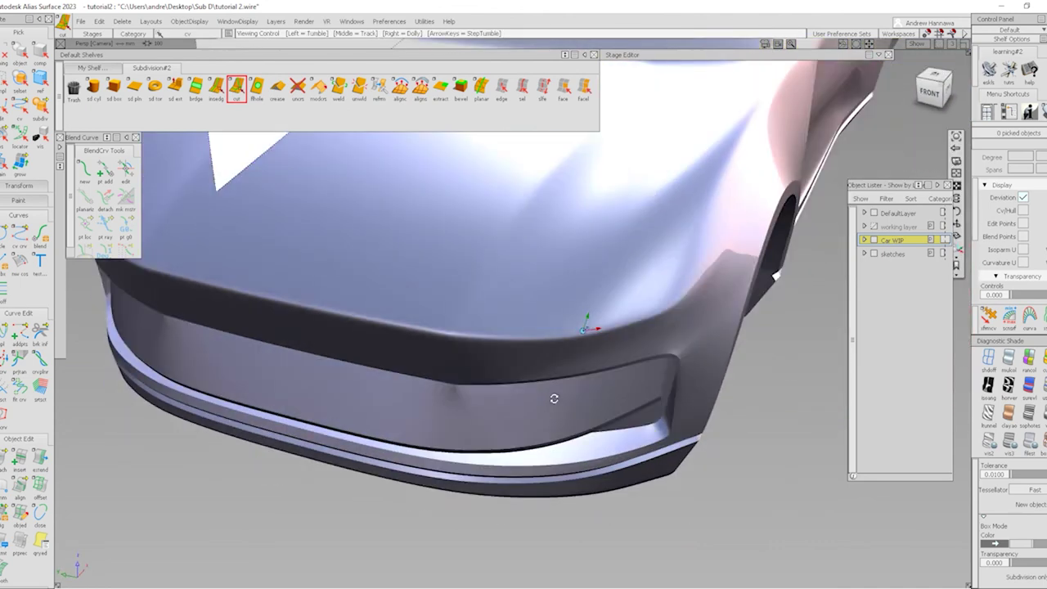
left_click(991, 327)
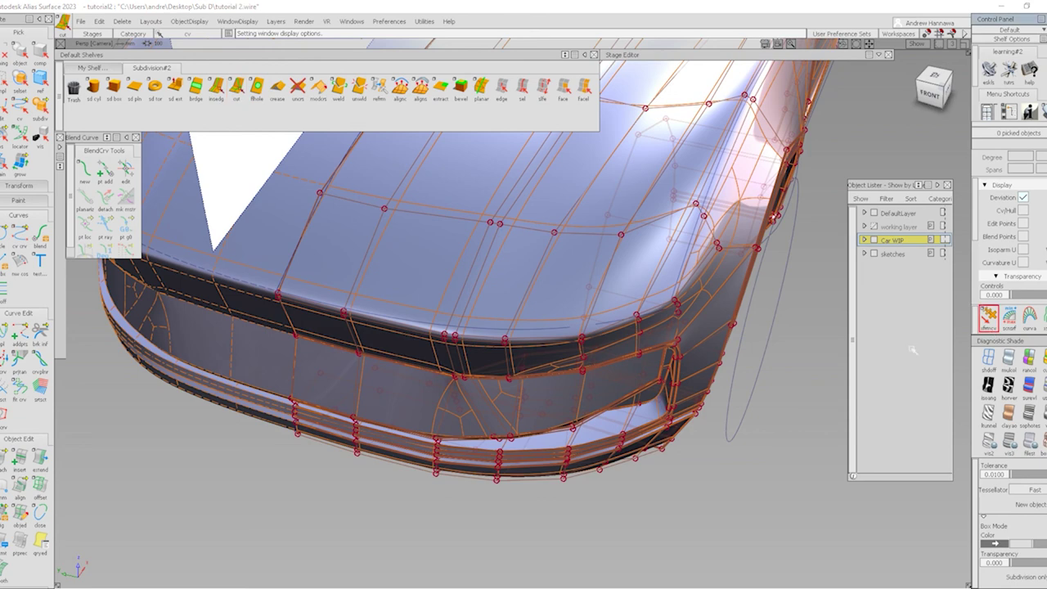
left_click(586, 347)
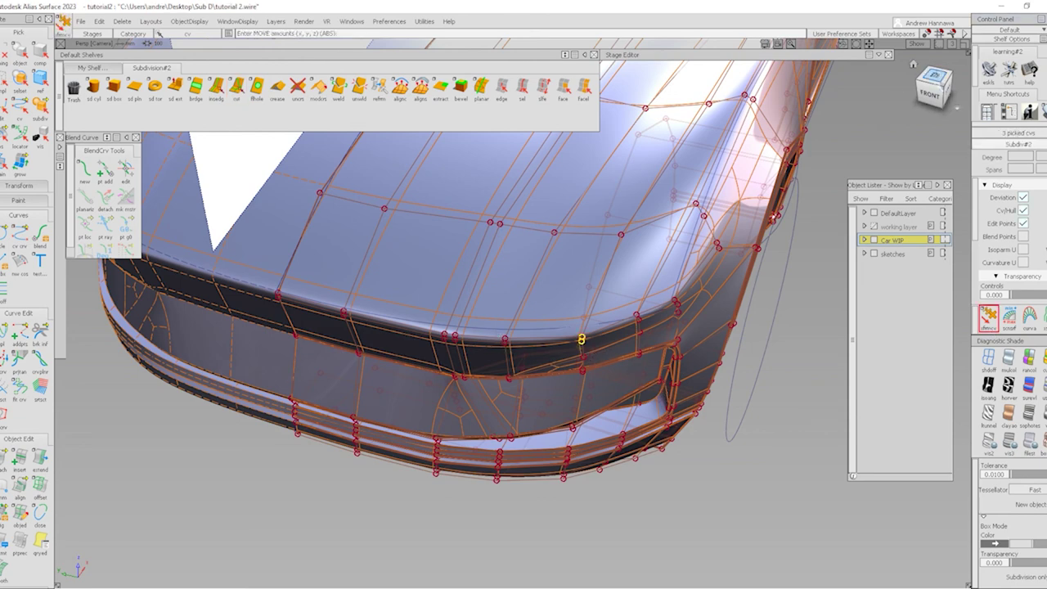
key("F2")
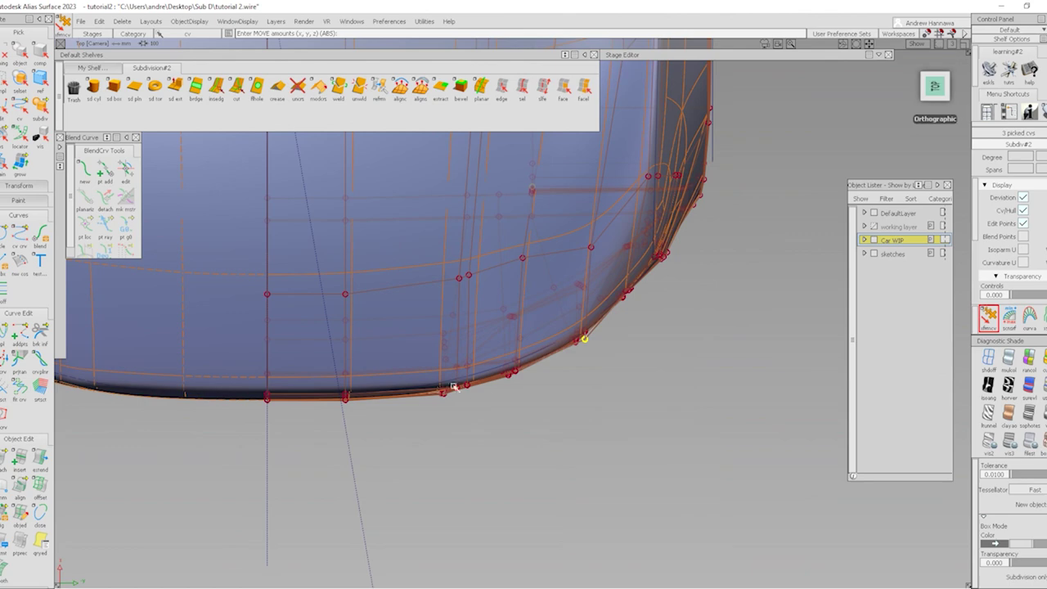
right_click_drag(633, 405, 647, 365)
key("F1")
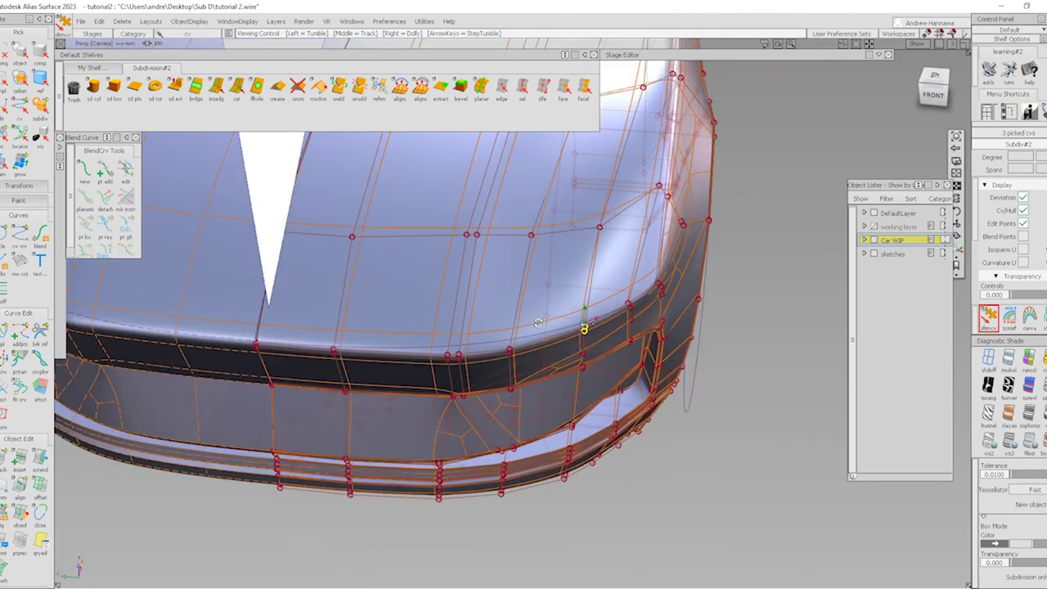
Shift the adjacent inboard vertex pair of the hood's leading edge rearward in plan view and nudge the outboard pair to even the curve
left_click(509, 352)
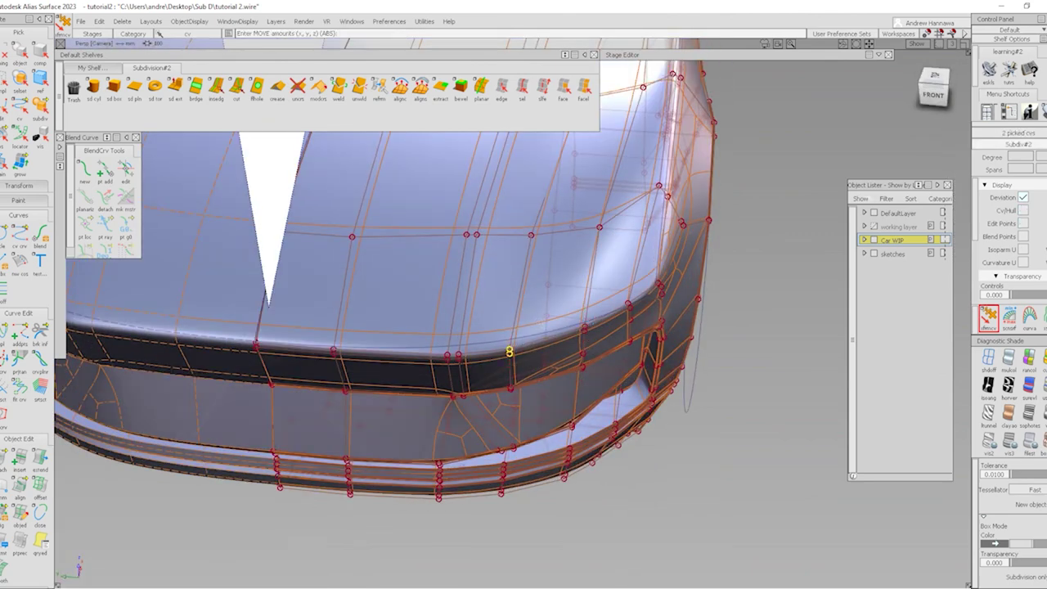
key("F1")
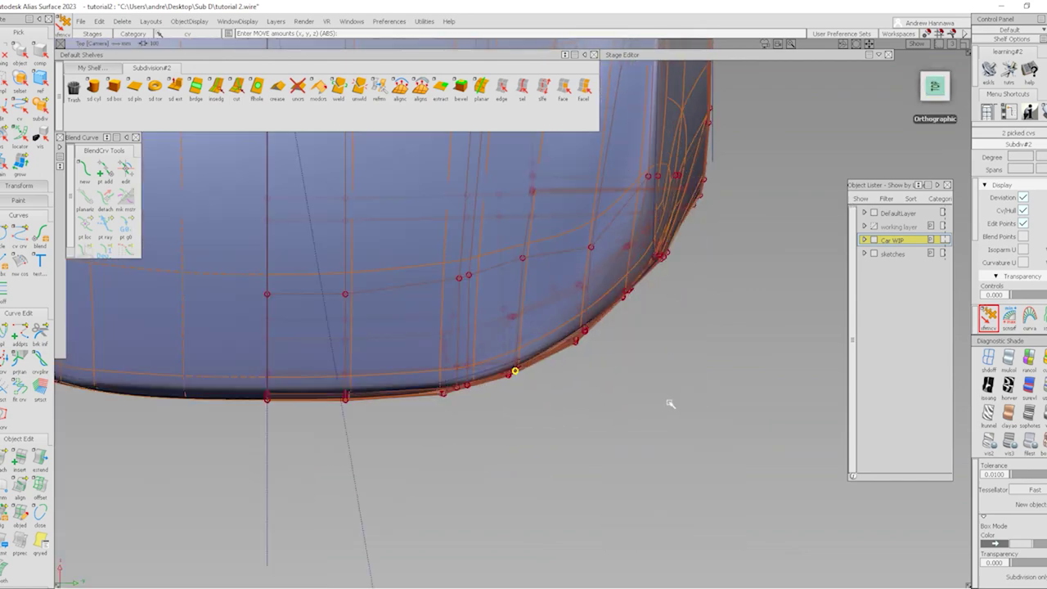
right_click_drag(671, 404, 679, 362)
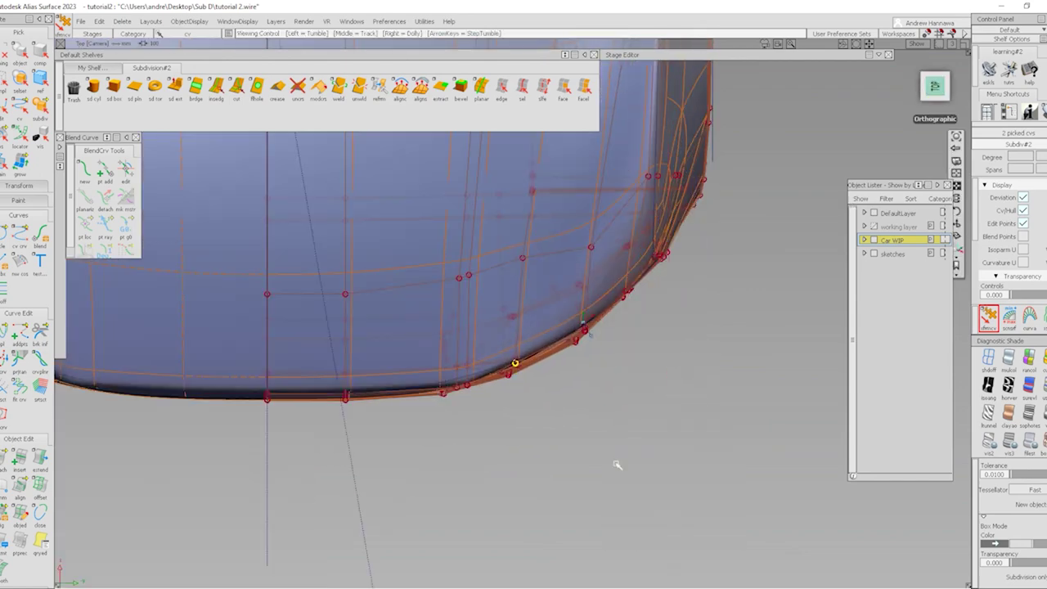
key("F4")
left_click(587, 330)
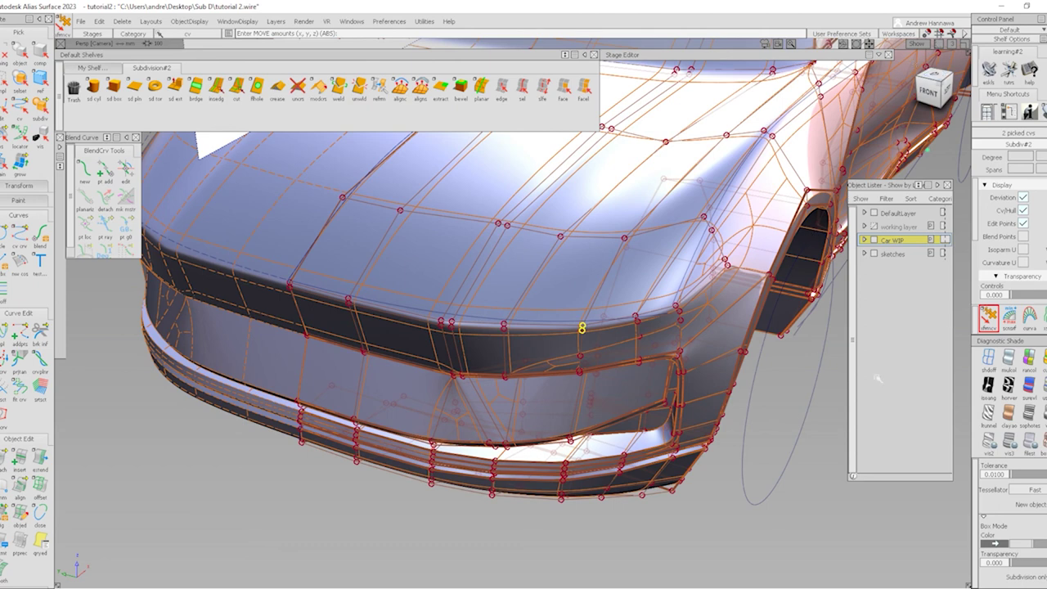
left_click_drag(800, 386, 792, 379)
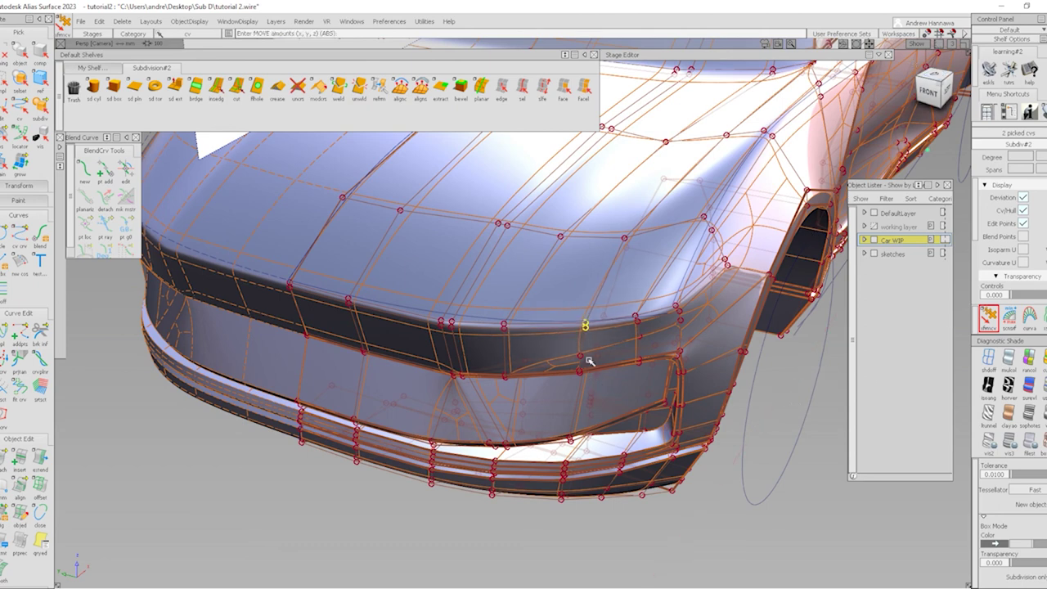
Move three vertices of the next column outboard, two on the hood's leading edge and one below, slightly rearward
left_click_drag(580, 357, 366, 411, "alt+shift")
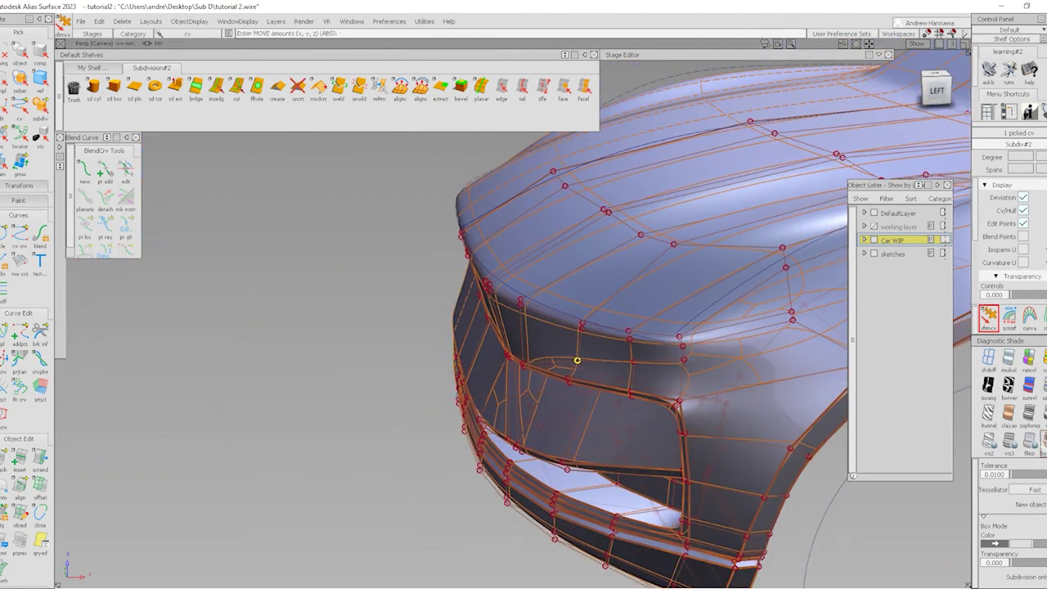
left_click_drag(612, 401, 503, 346, "alt+shift")
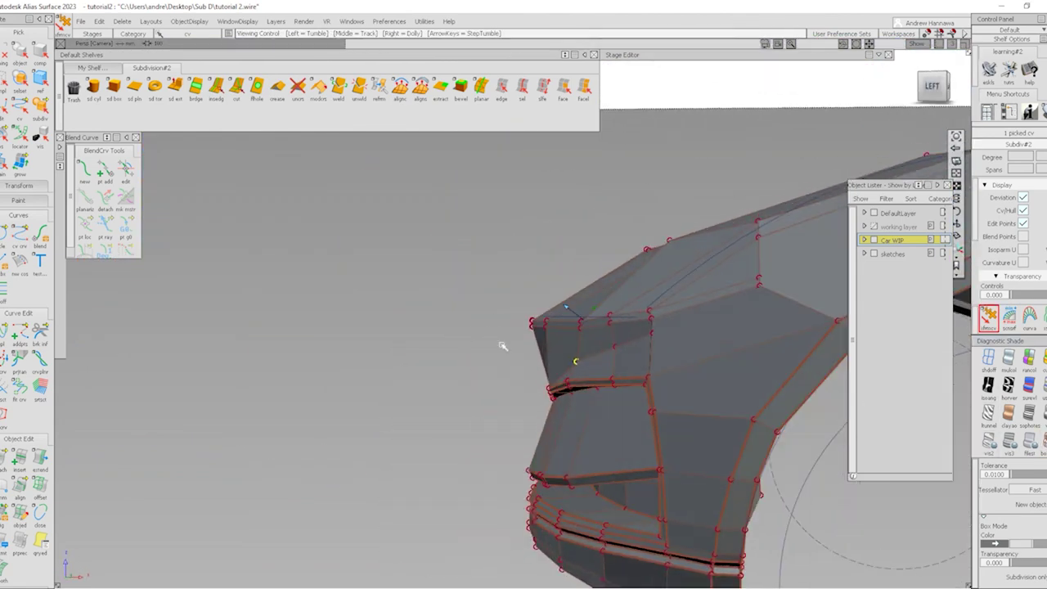
left_click_drag(806, 185, 663, 348, "alt+shift")
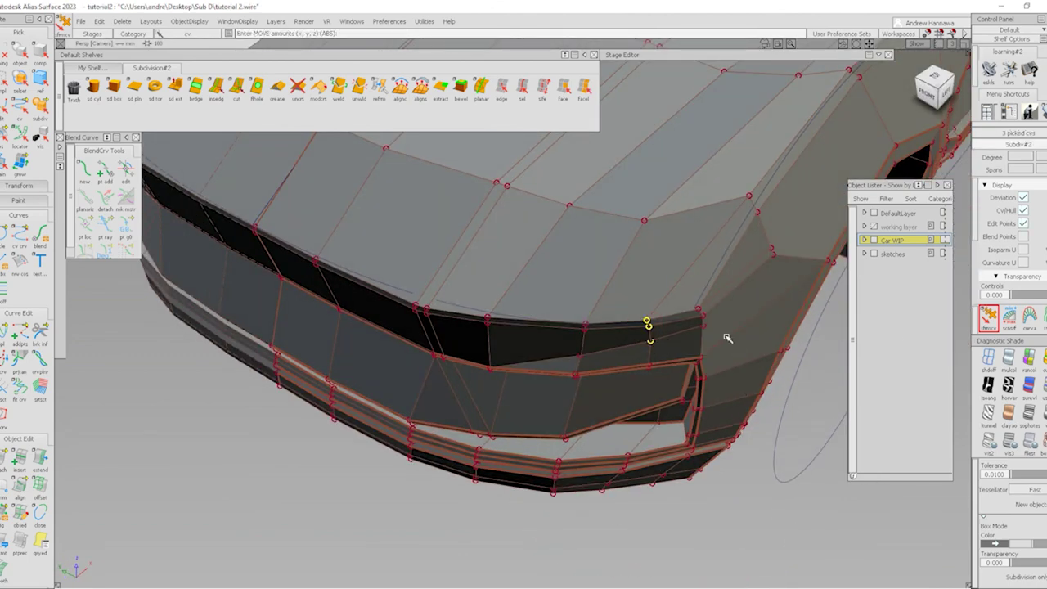
left_click(989, 357)
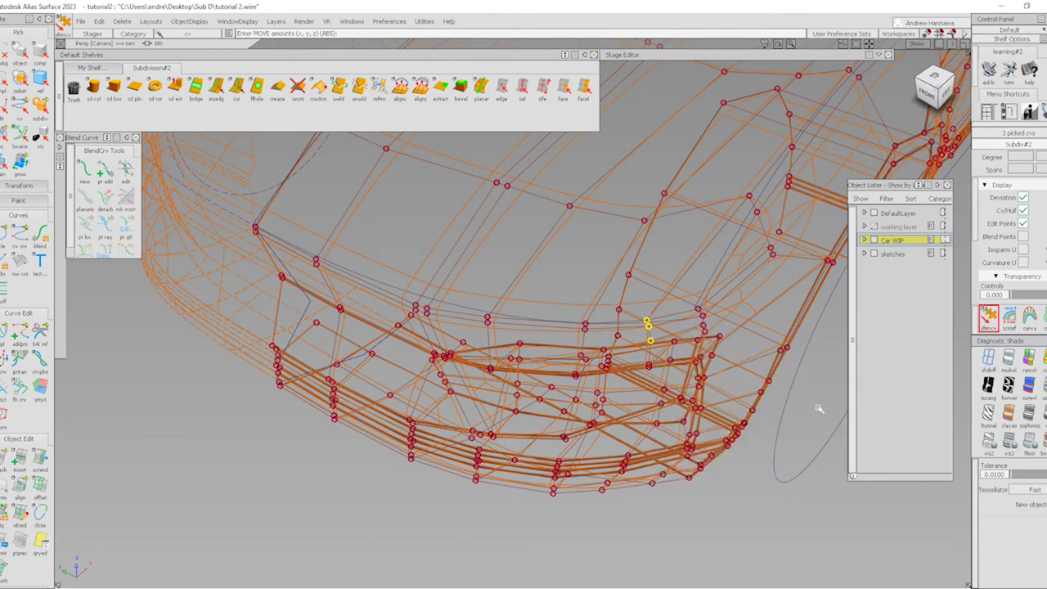
left_click(1030, 413)
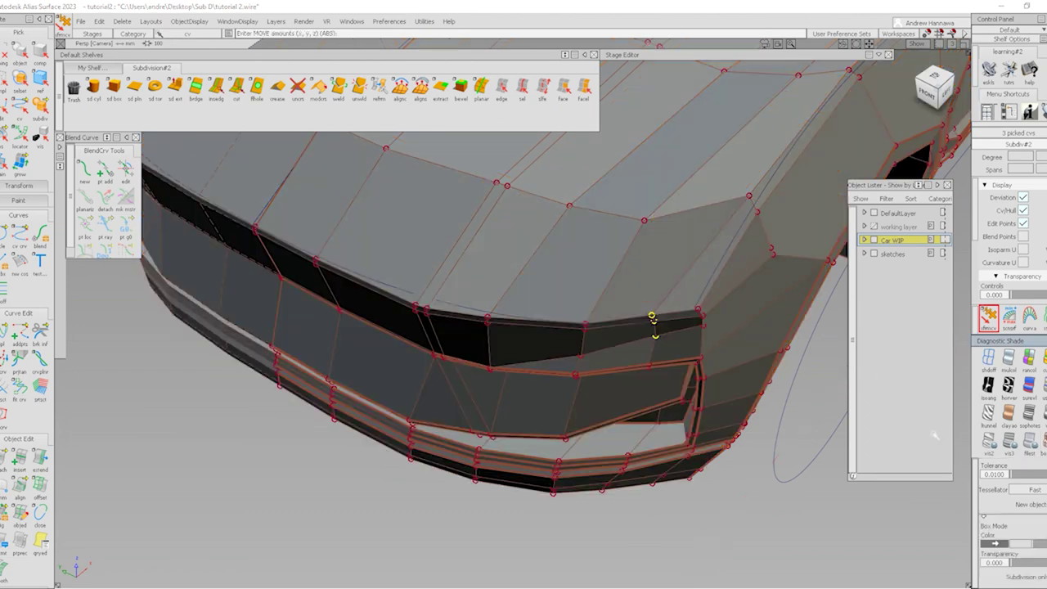
key("3")
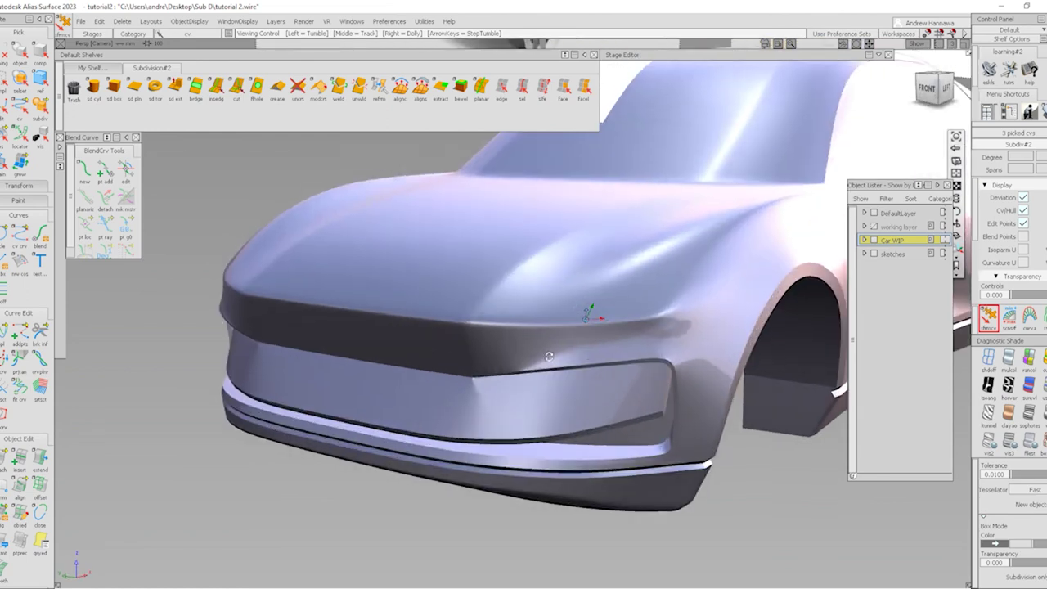
Raise the vertex pair of the hood's leading edge third from its outer end slightly in front view
left_click_drag(549, 356, 904, 136, "alt+shift")
left_click(931, 87)
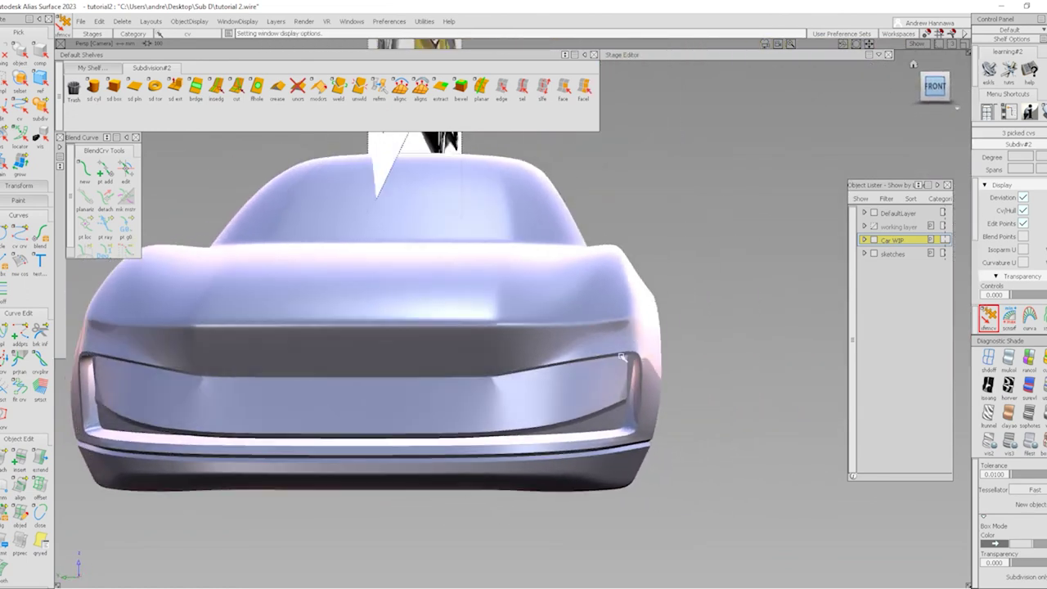
scroll(608, 347, "up", 5)
left_click(636, 320)
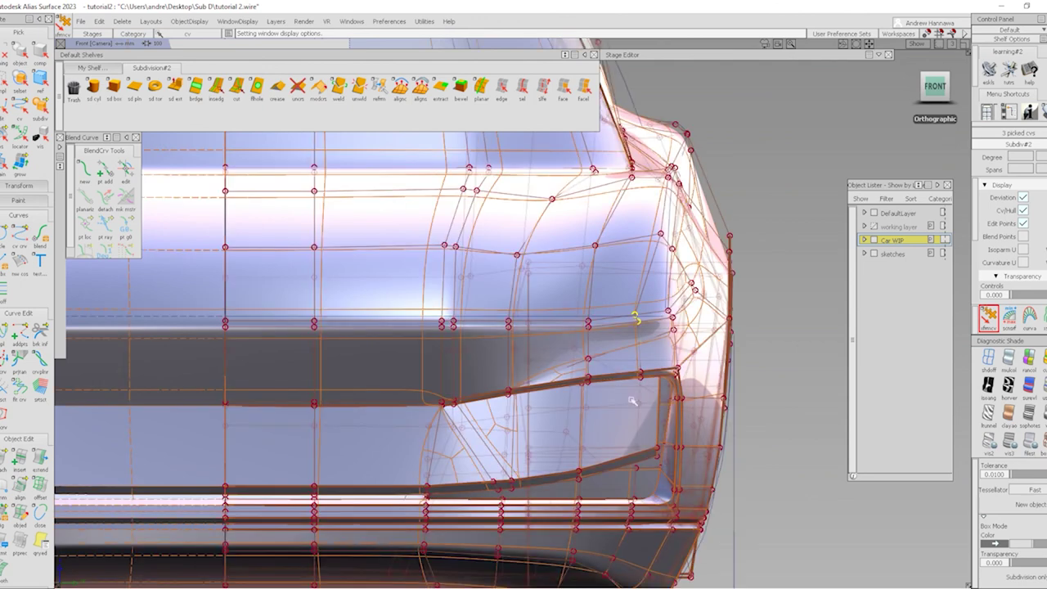
scroll(648, 360, "up", 2)
left_click(988, 360)
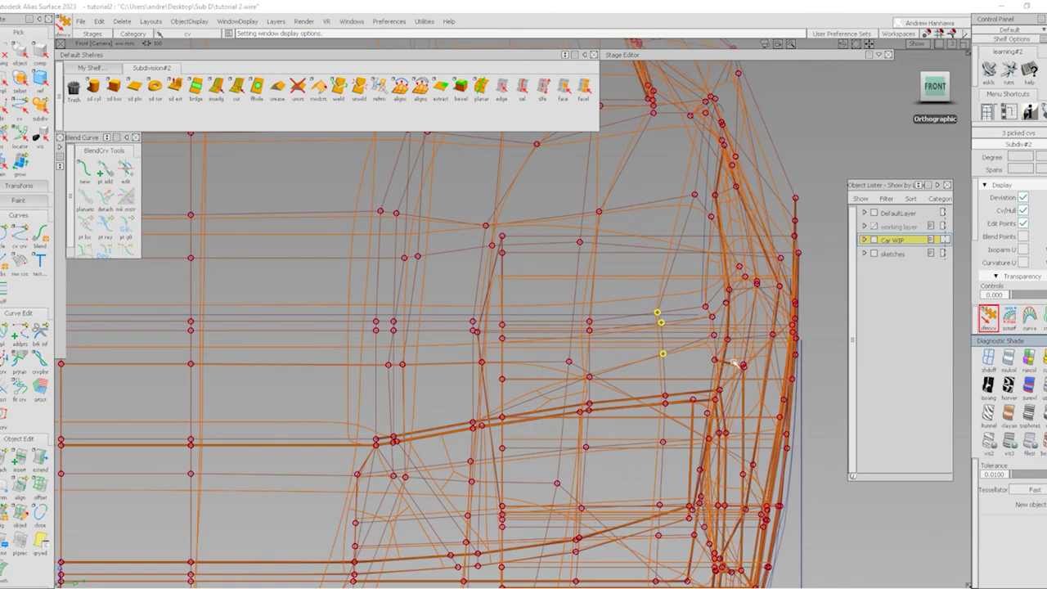
left_click_drag(591, 369, 568, 302)
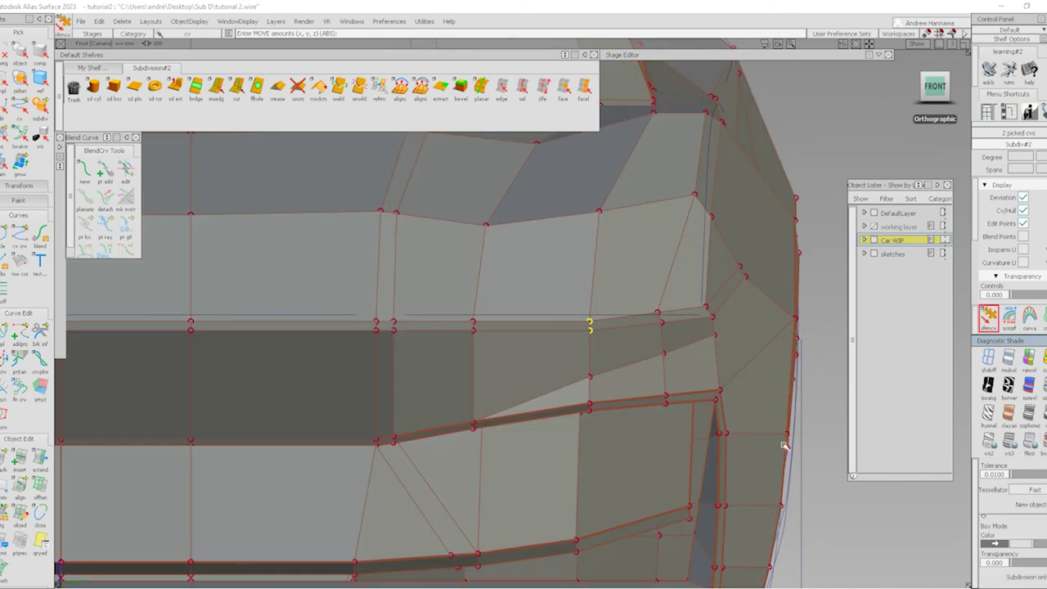
right_click(776, 421, "ctrl+shift")
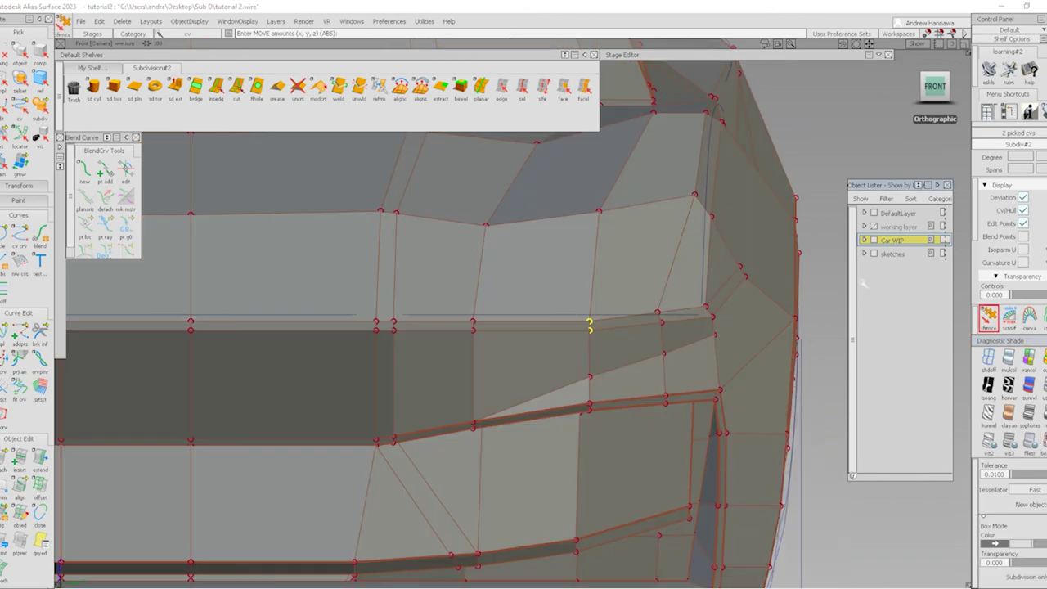
right_click_drag(802, 331, 807, 351, "ctrl+shift")
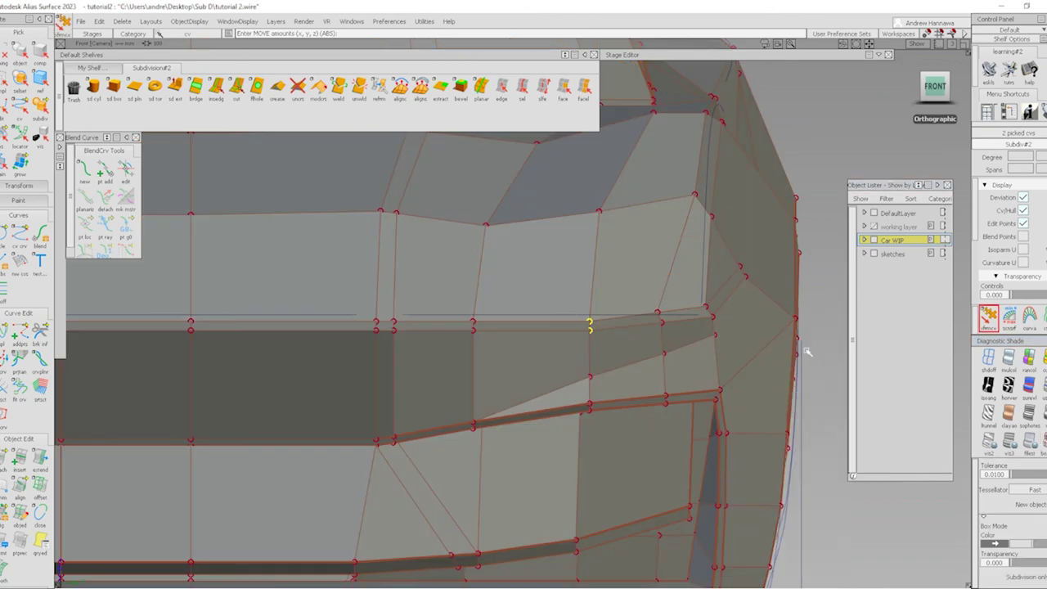
right_click_drag(740, 360, 743, 328)
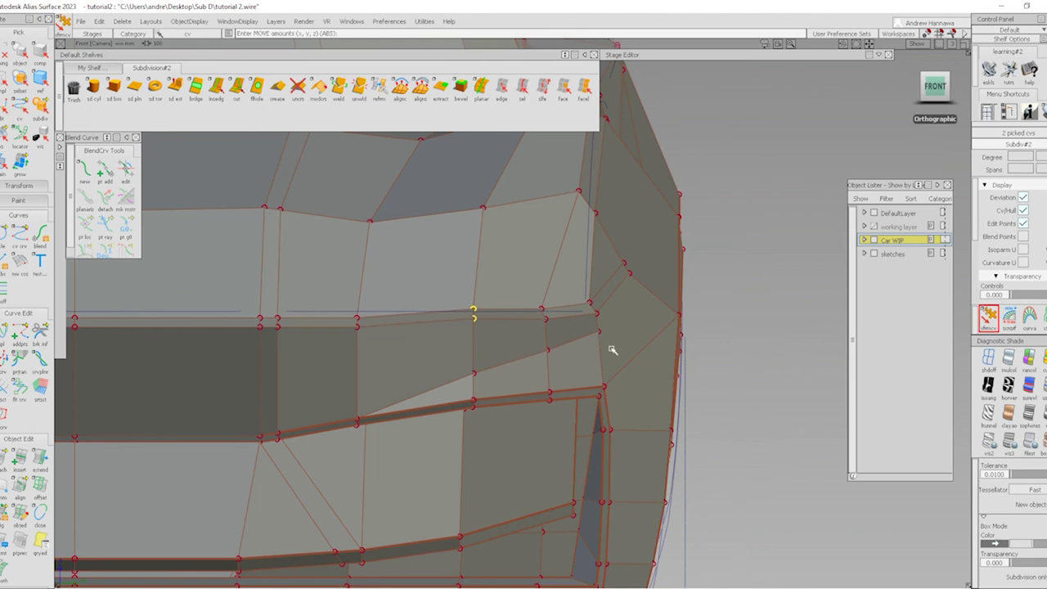
Raise the four outermost vertices of the hood's leading edge in front view and lift the end pair a little further
key("ctrl+shift+n")
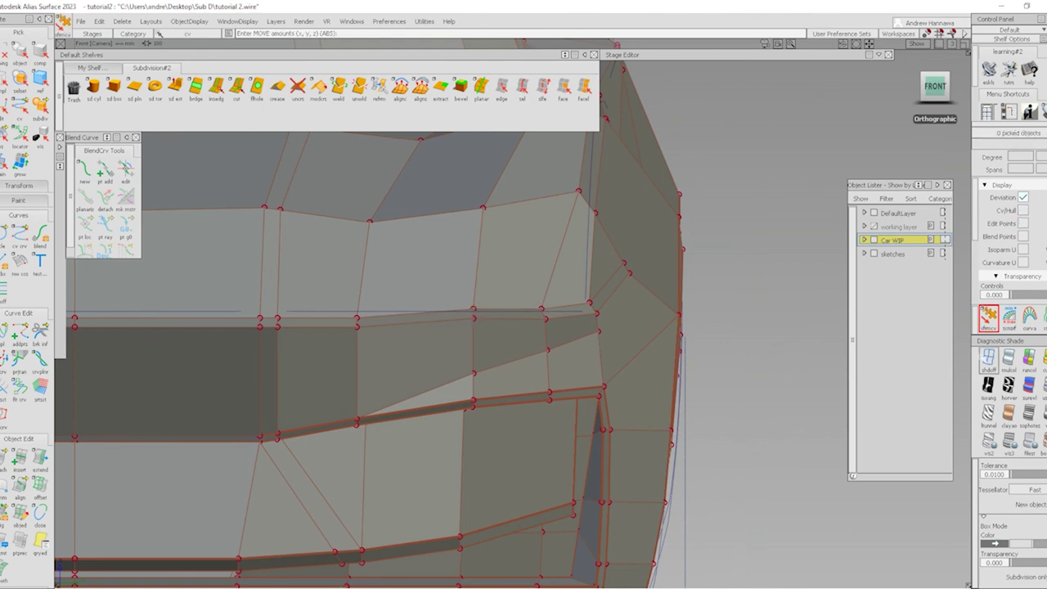
right_click(657, 322, "ctrl+shift")
left_click_drag(526, 295, 598, 328)
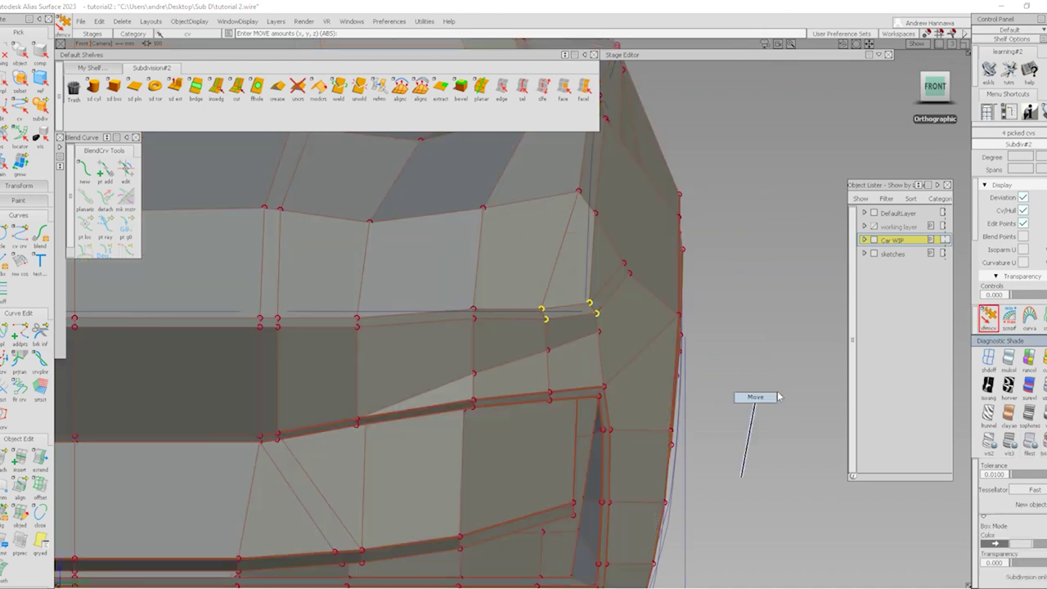
mouse_move(779, 397)
right_mouse_down()
mouse_move(789, 374)
mouse_move(792, 388)
right_mouse_up()
right_click_drag(792, 388, 792, 391)
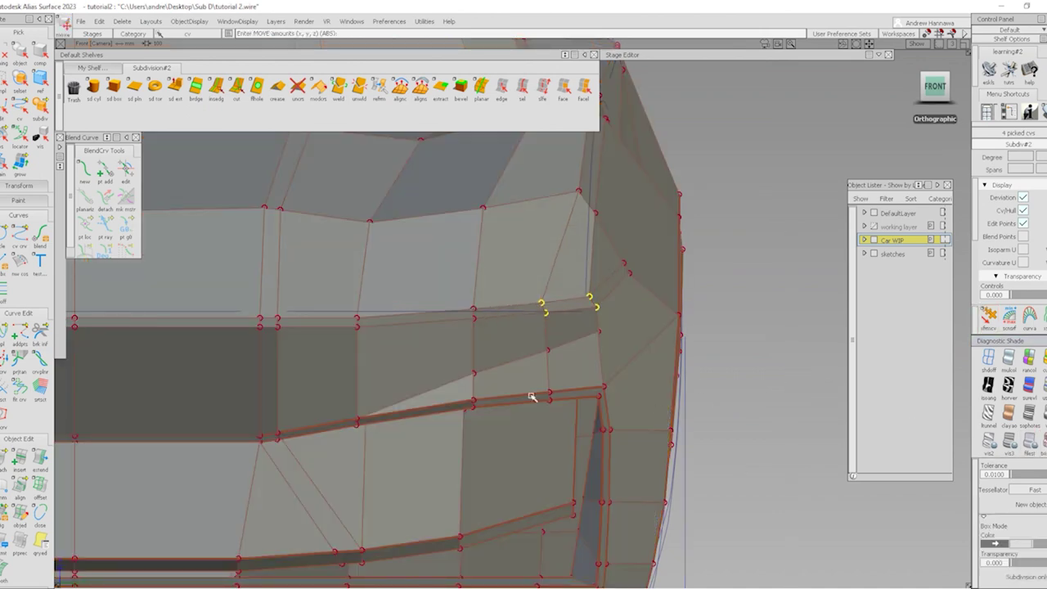
left_click(589, 297)
left_click(597, 310, "ctrl+shift")
right_click_drag(756, 347, 755, 340)
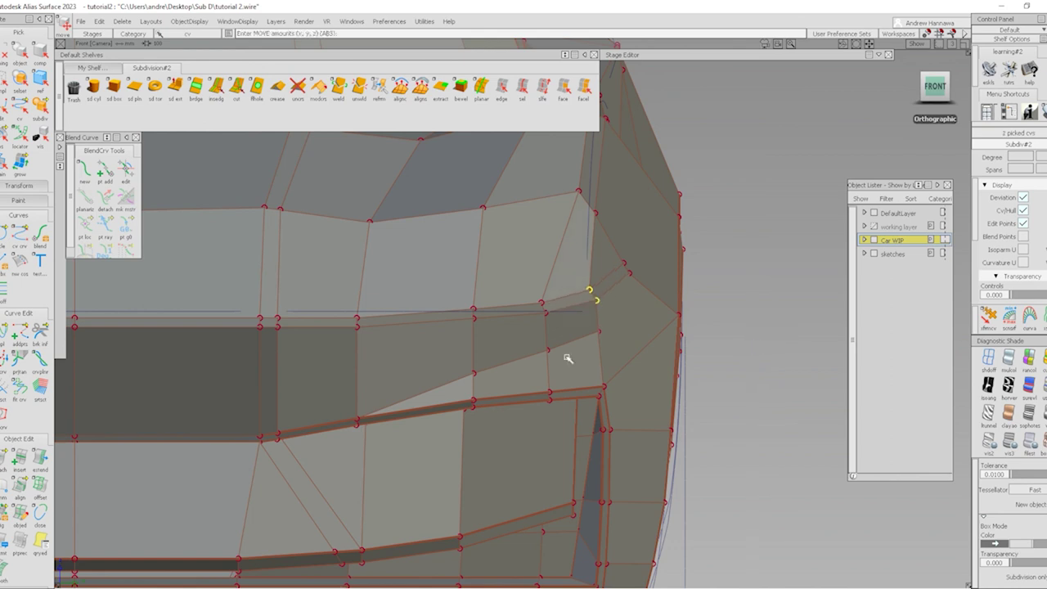
Lower the vertex pair third from the leading edge's outer end slightly to smooth its upward sweep
key("ctrl+shift")
middle_click_drag(424, 347, 409, 277, "alt+shift")
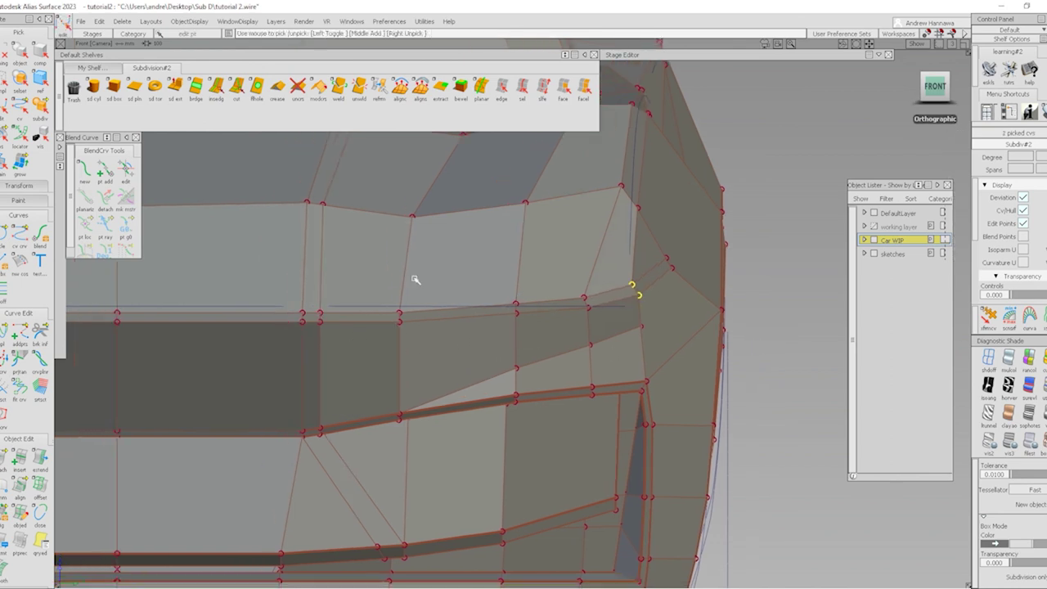
right_click_drag(467, 299, 506, 319, "alt+shift")
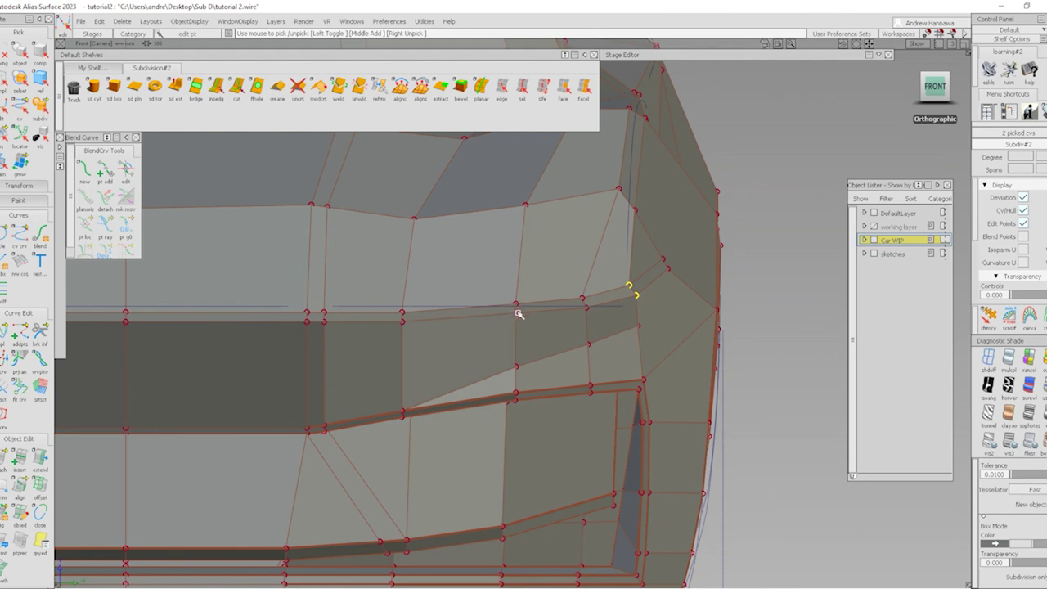
left_click(989, 315)
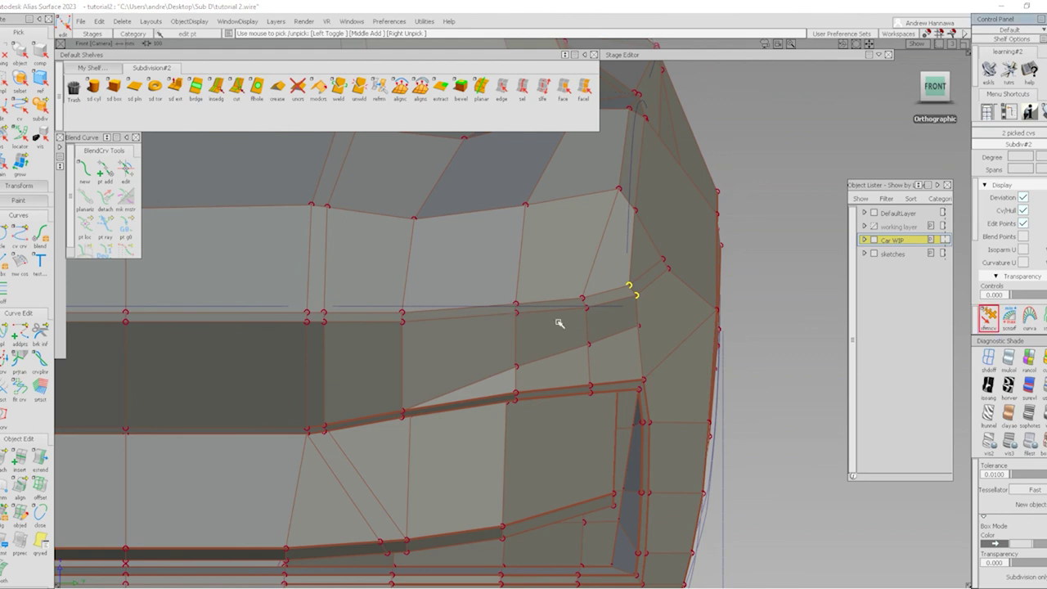
left_click(517, 311)
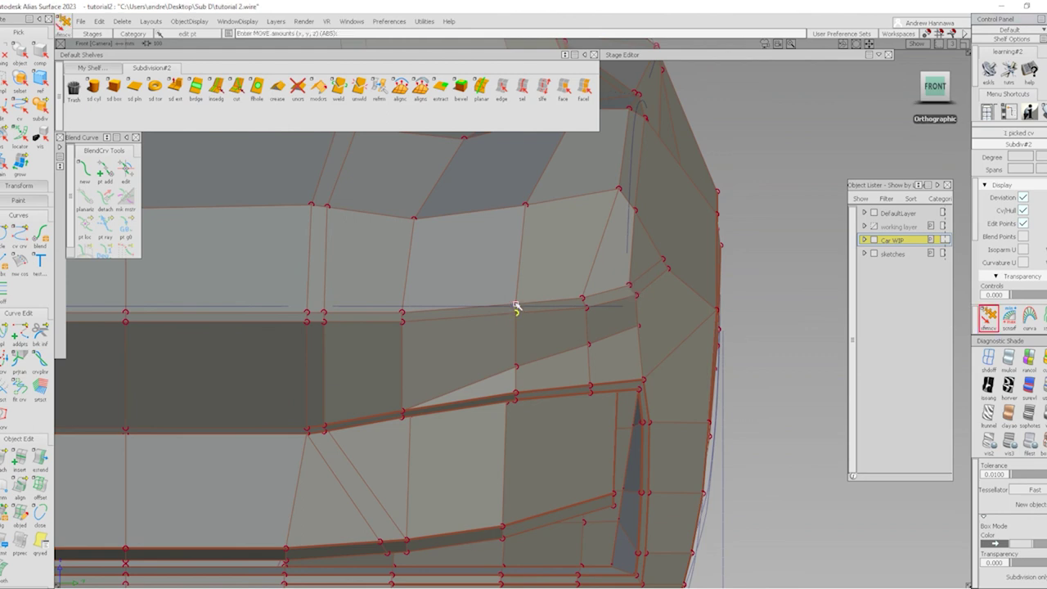
right_click_drag(545, 297, 750, 311, "ctrl+shift")
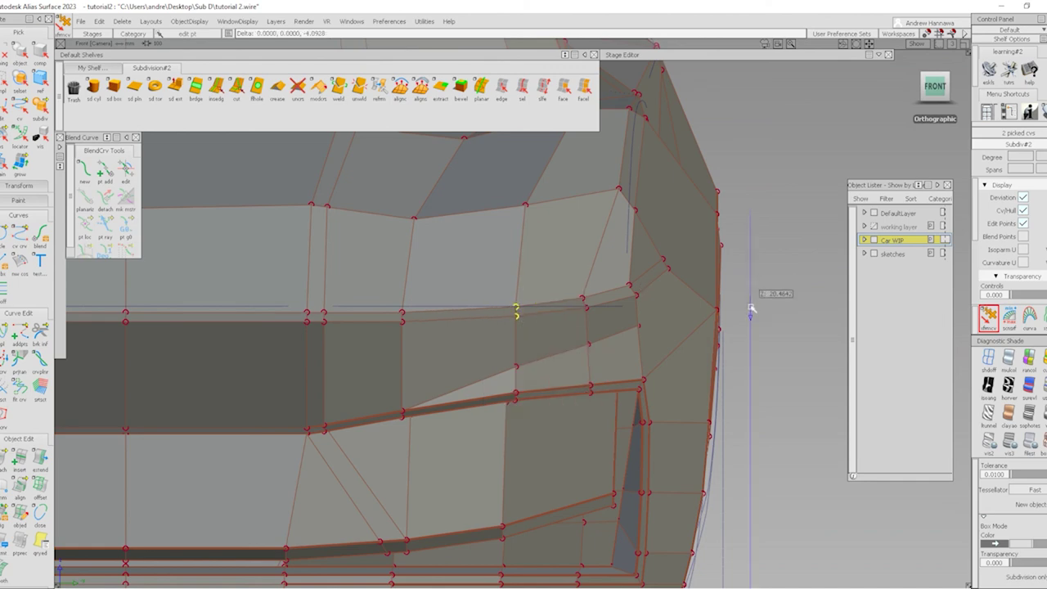
Examine the smoothed bumper and hood edge, along with the whole car body, against the sketches
left_click_drag(510, 299, 513, 454, "alt+shift")
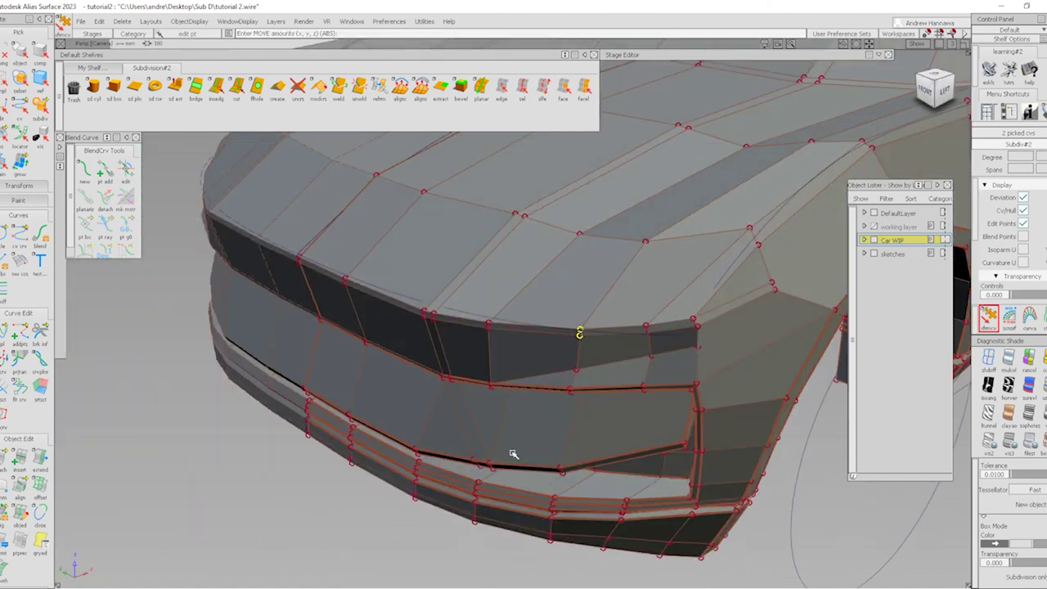
key("3")
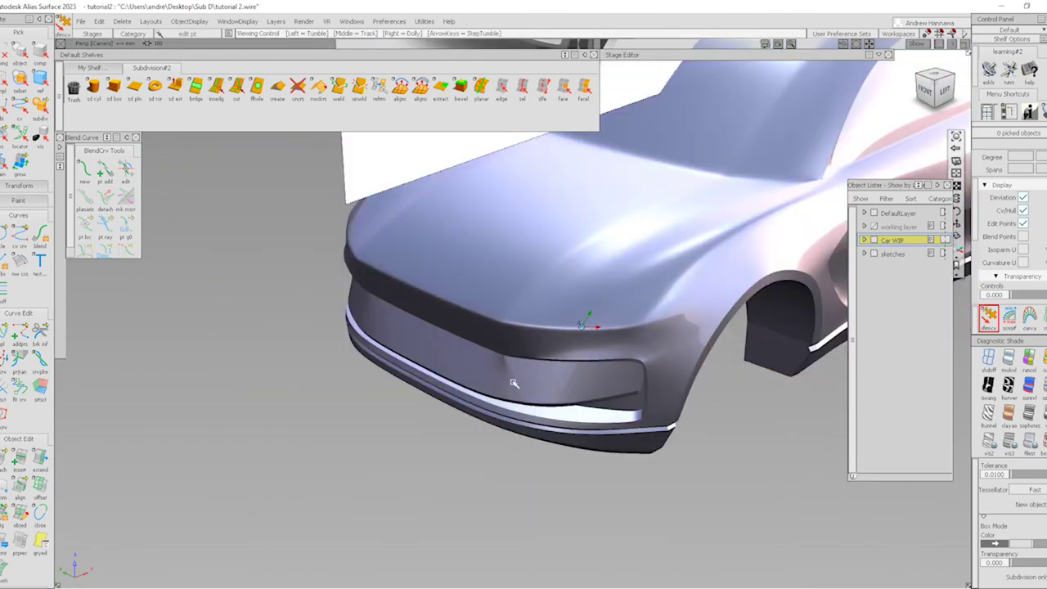
mouse_move(510, 374)
left_mouse_down("alt+shift")
mouse_move(623, 304)
mouse_move(491, 346)
mouse_move(124, 387)
mouse_move(409, 458)
mouse_move(344, 467)
left_mouse_up("alt+shift")
scroll(422, 465, "up", 3)
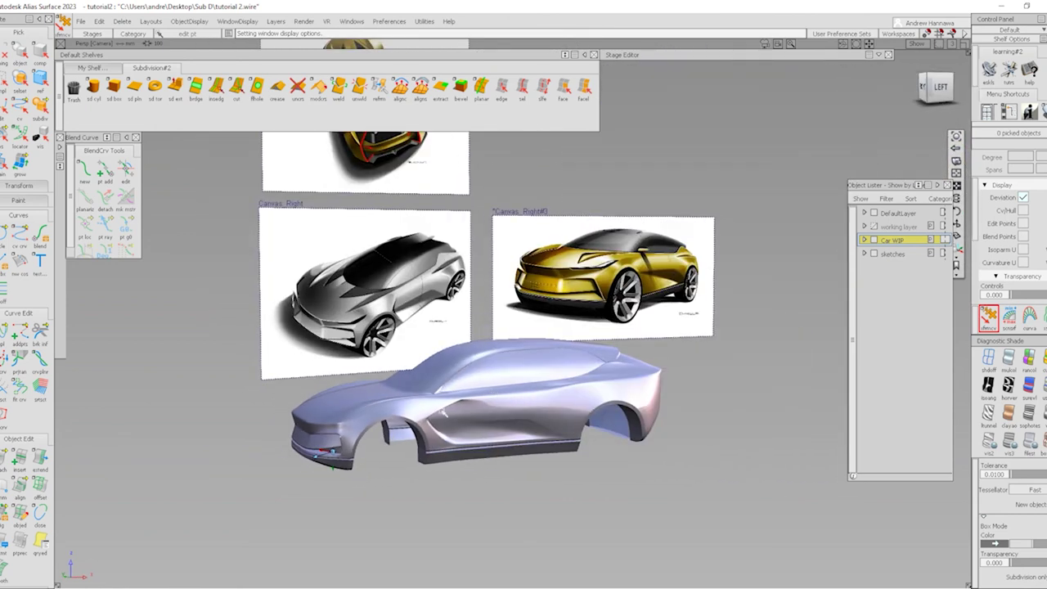
scroll(331, 454, "up", 5)
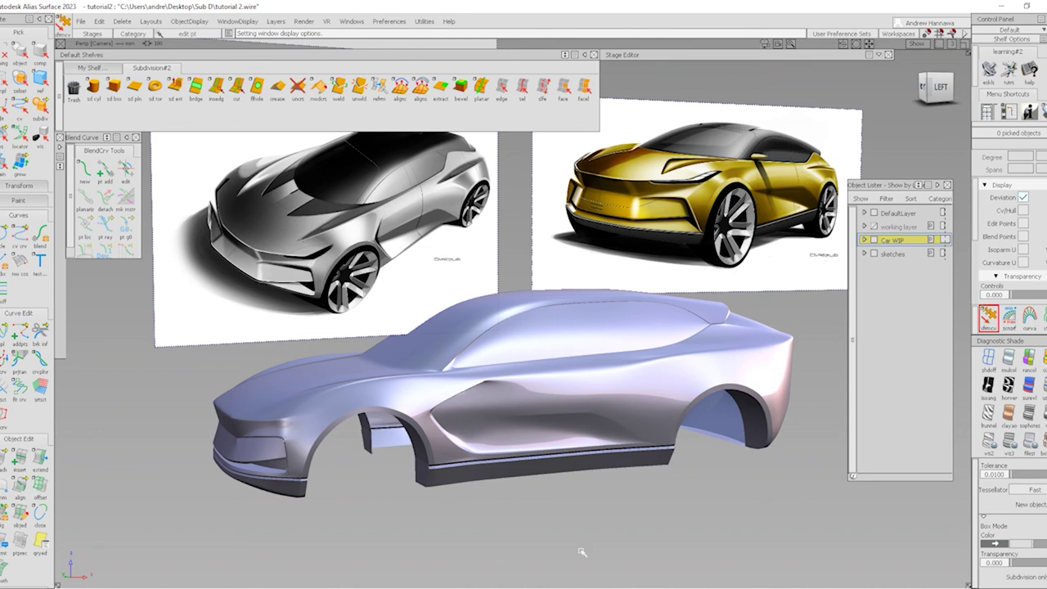
left_click(497, 443)
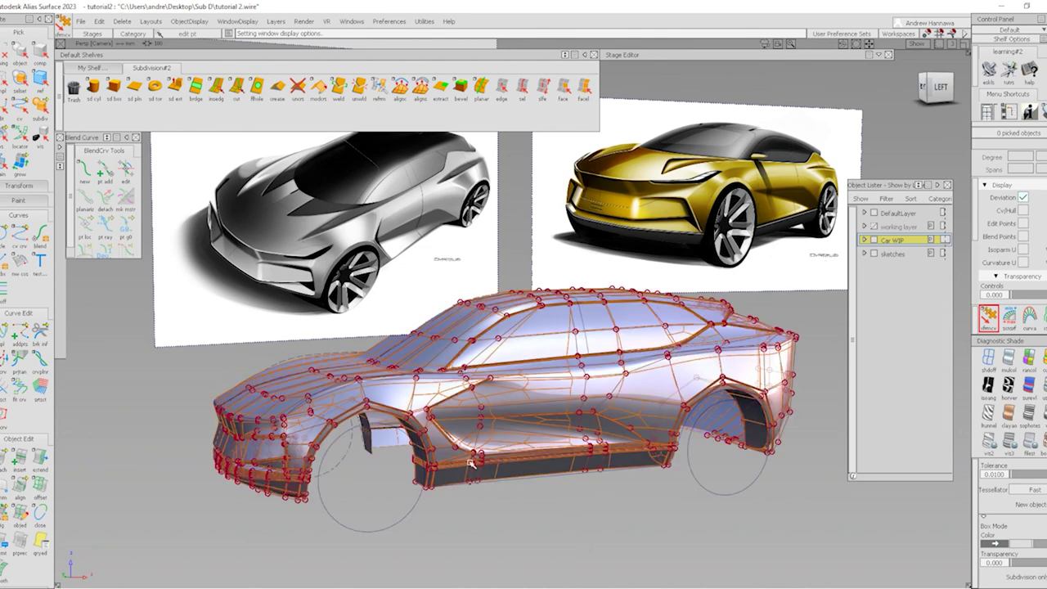